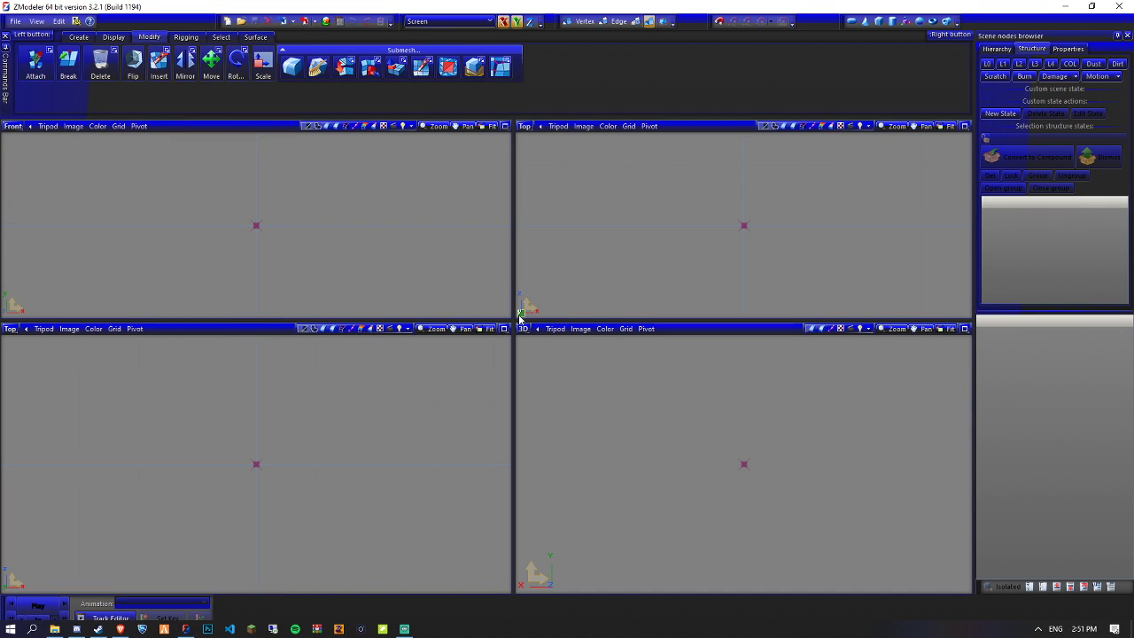
Check the program's product information and adjust the split between the four viewports
click(88, 21)
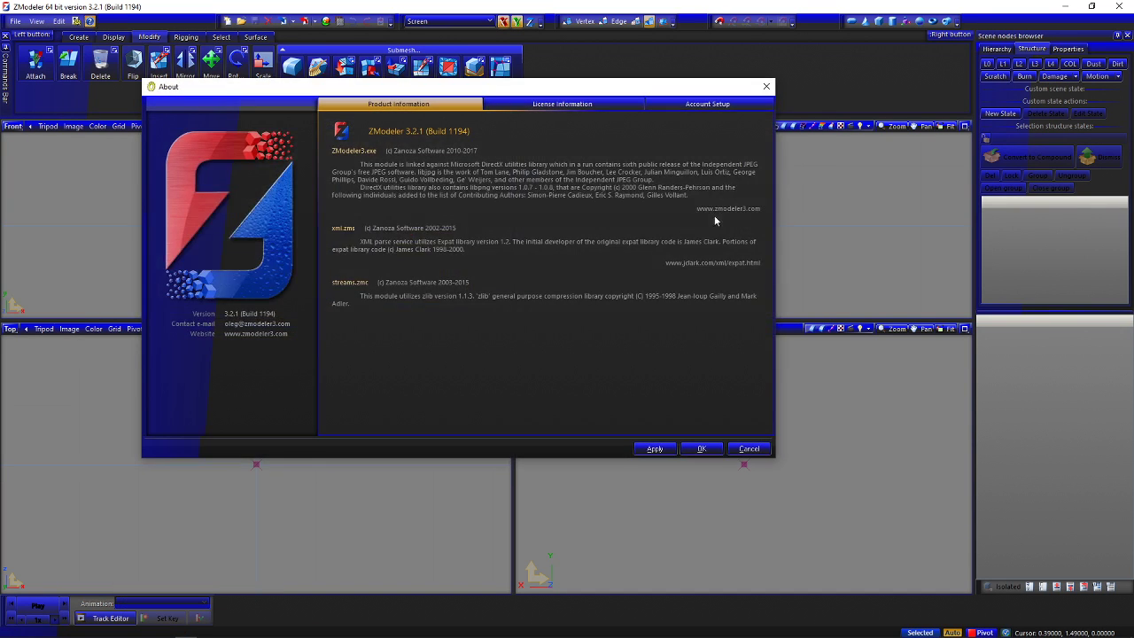
click(766, 86)
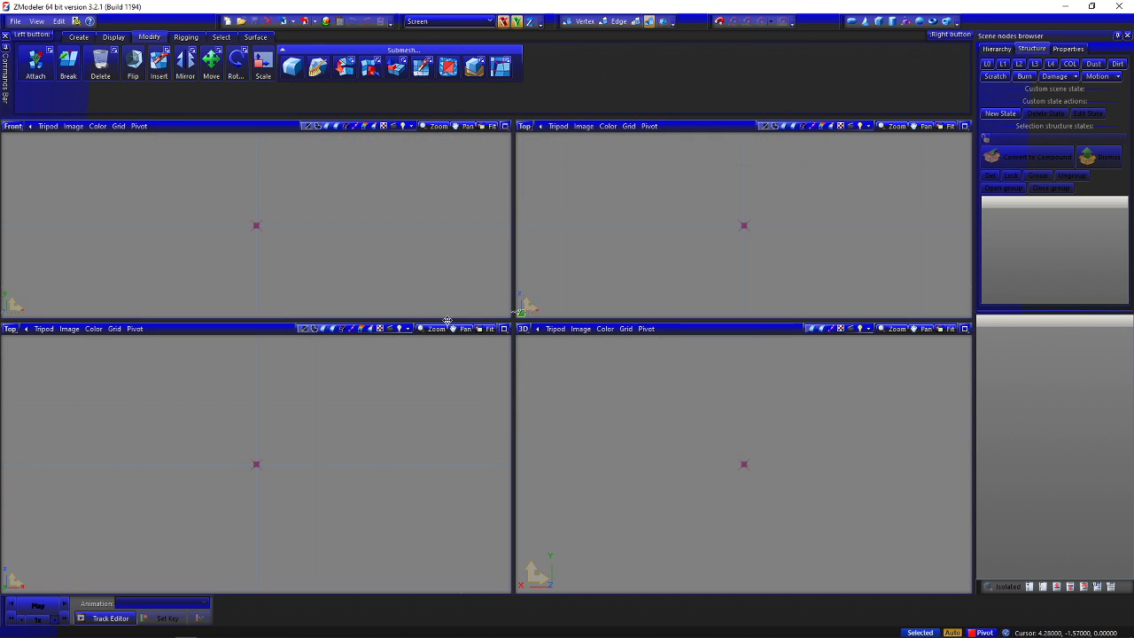
drag(447, 320, 443, 333)
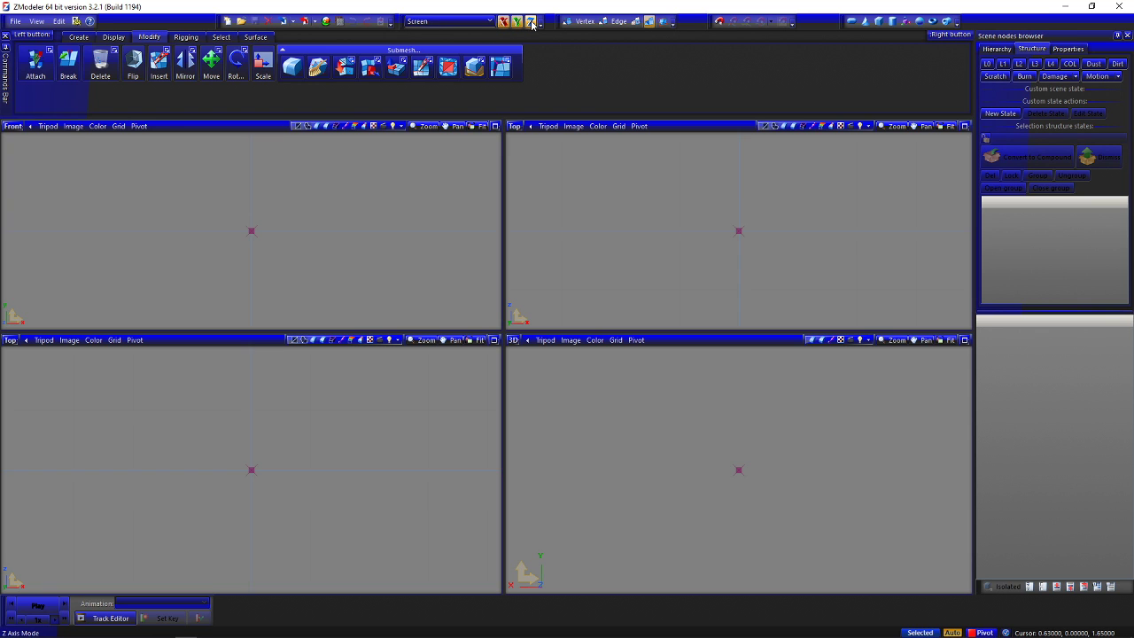
Look at the materials in the material browser and close it
click(325, 22)
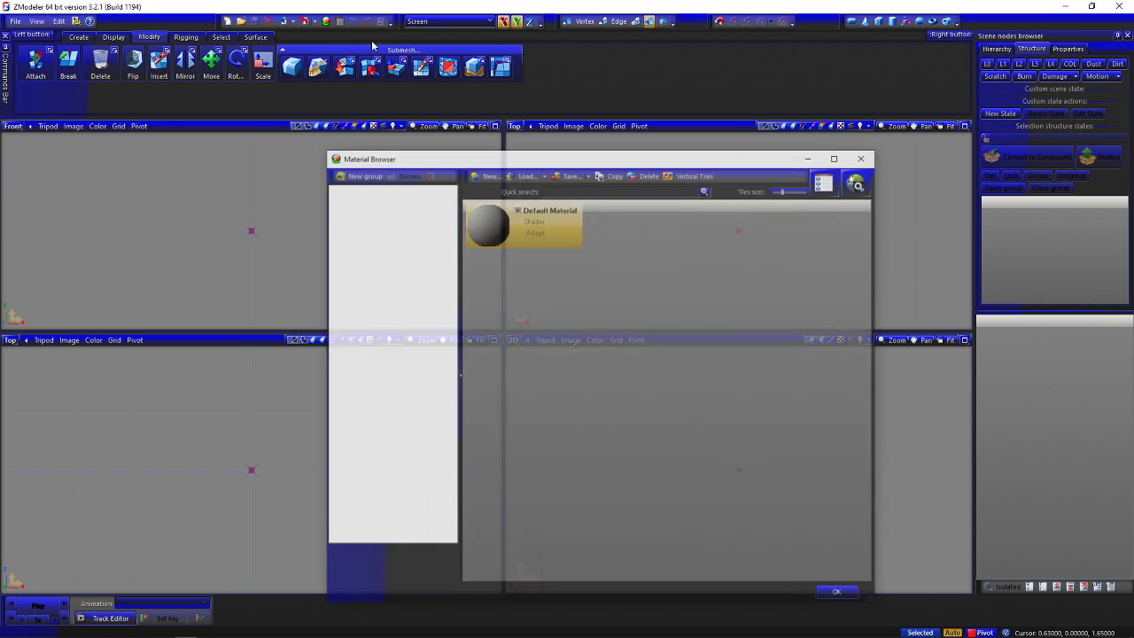
click(865, 157)
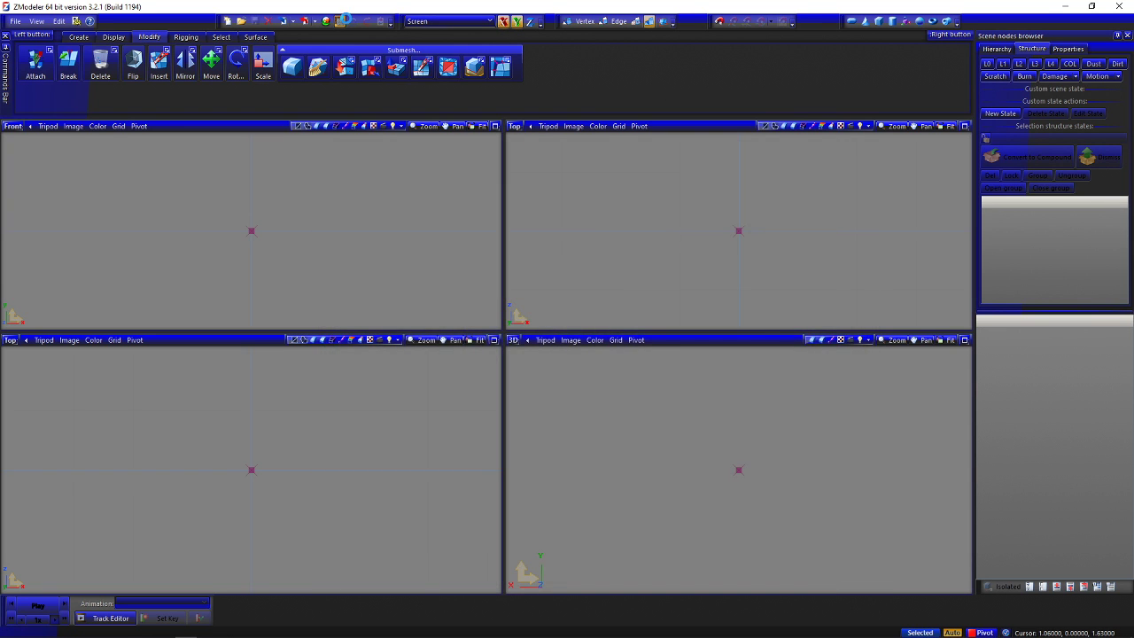
click(521, 114)
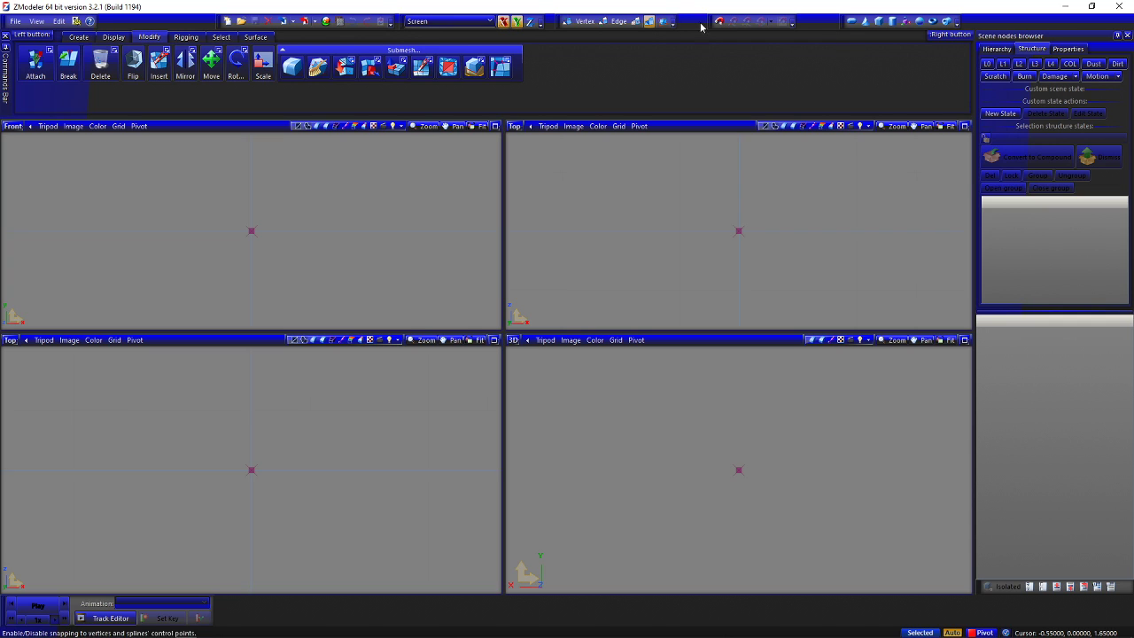
click(16, 21)
click(507, 359)
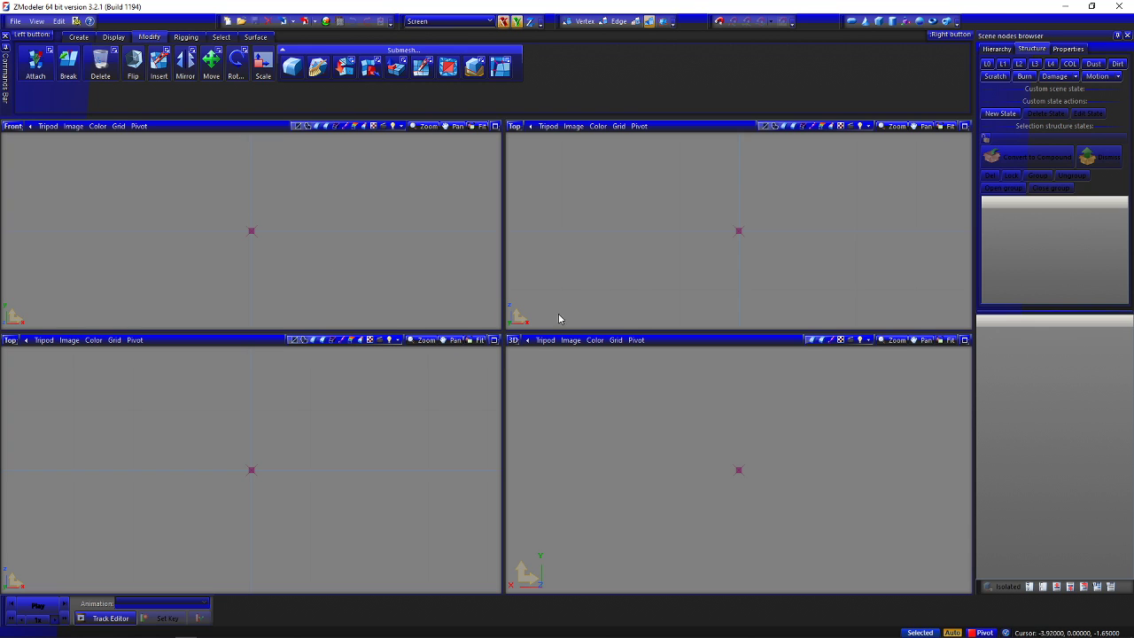
click(16, 22)
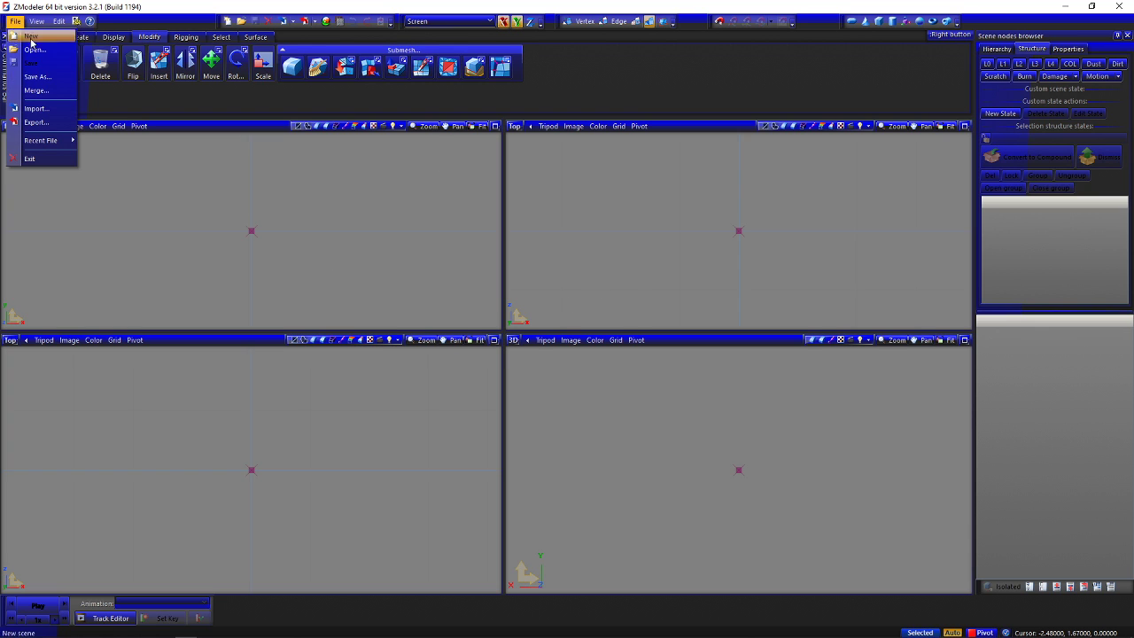
click(40, 89)
click(557, 225)
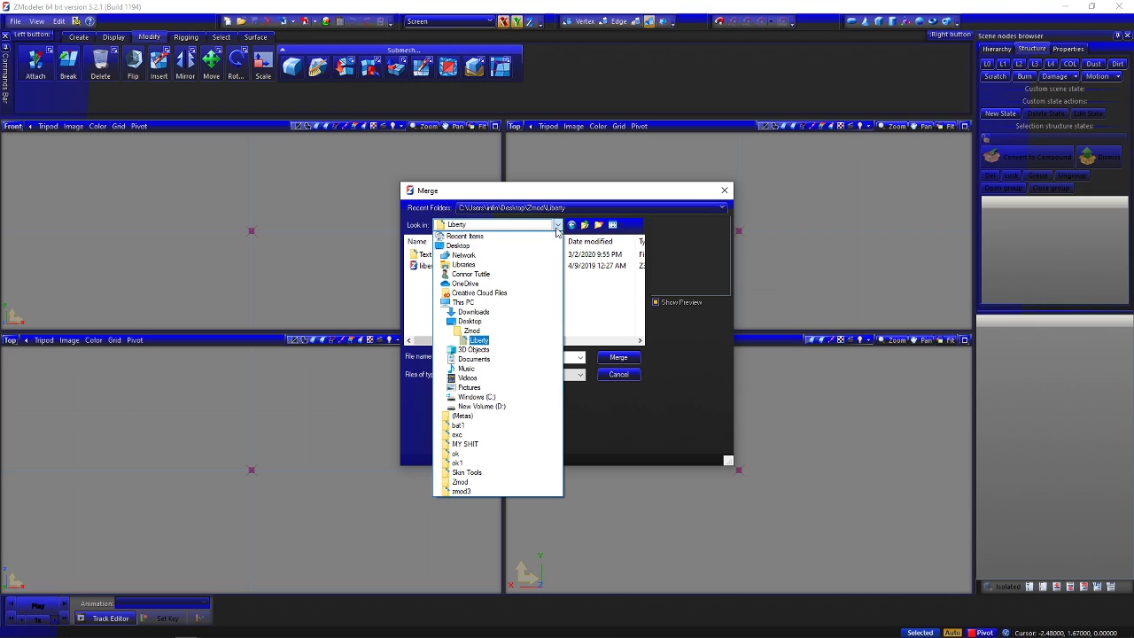
click(483, 332)
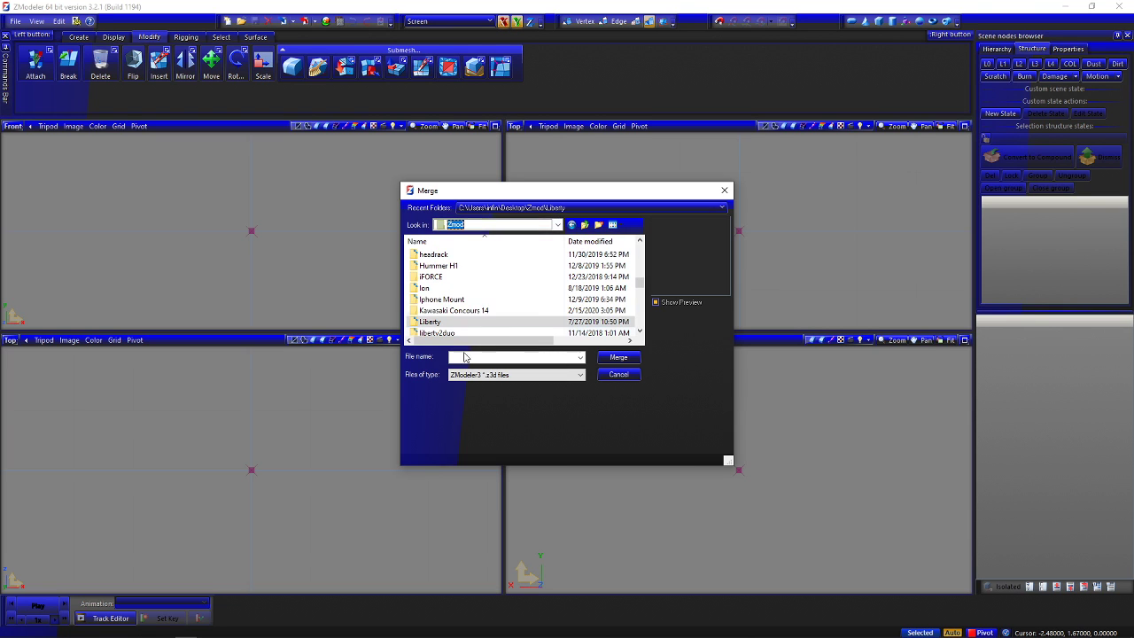
scroll(540, 301, up, 15)
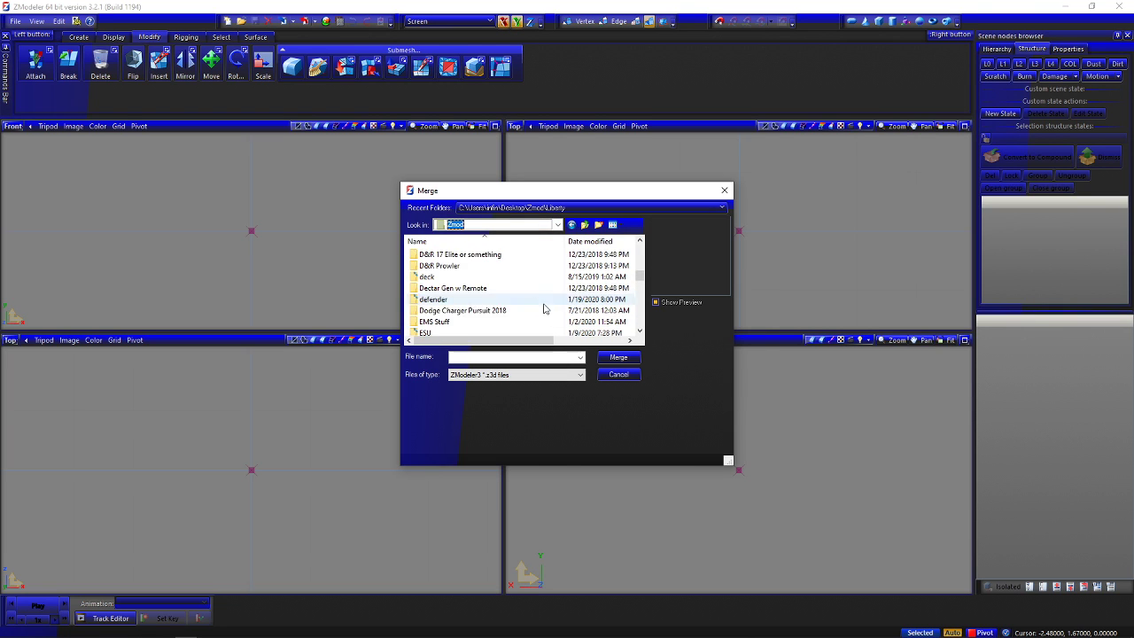
drag(637, 254, 642, 329)
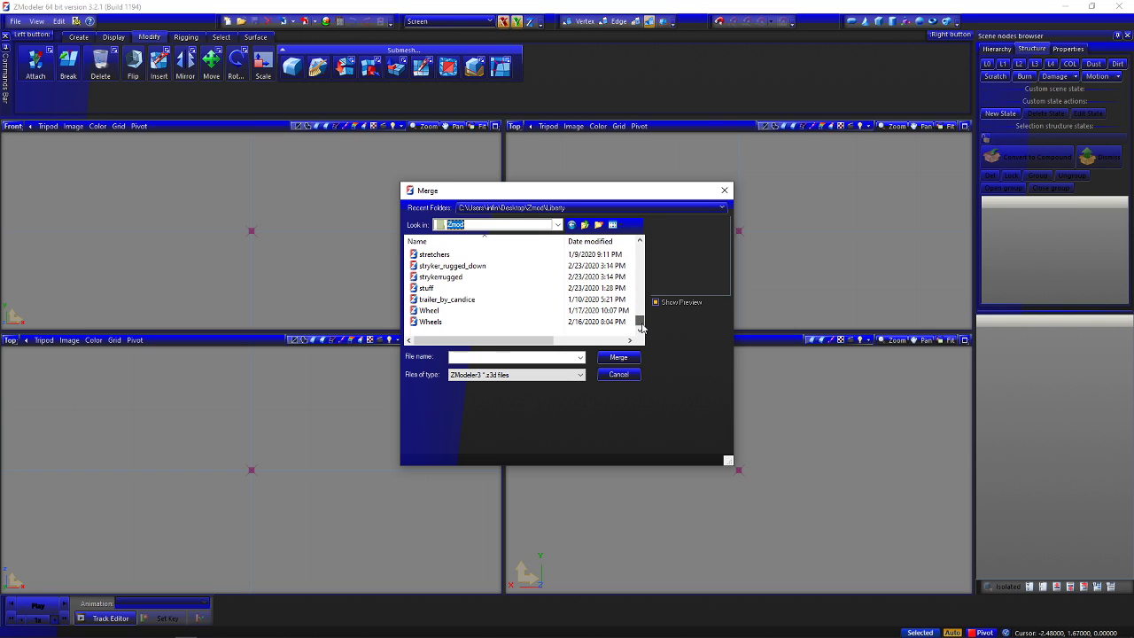
scroll(509, 296, up, 10)
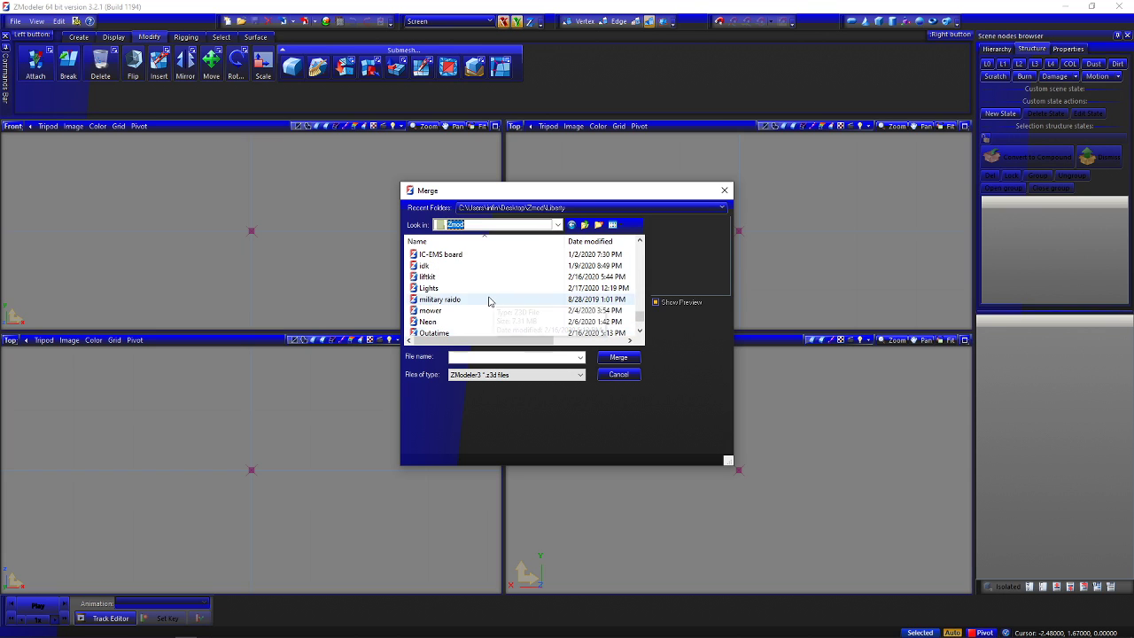
scroll(490, 303, up, 1)
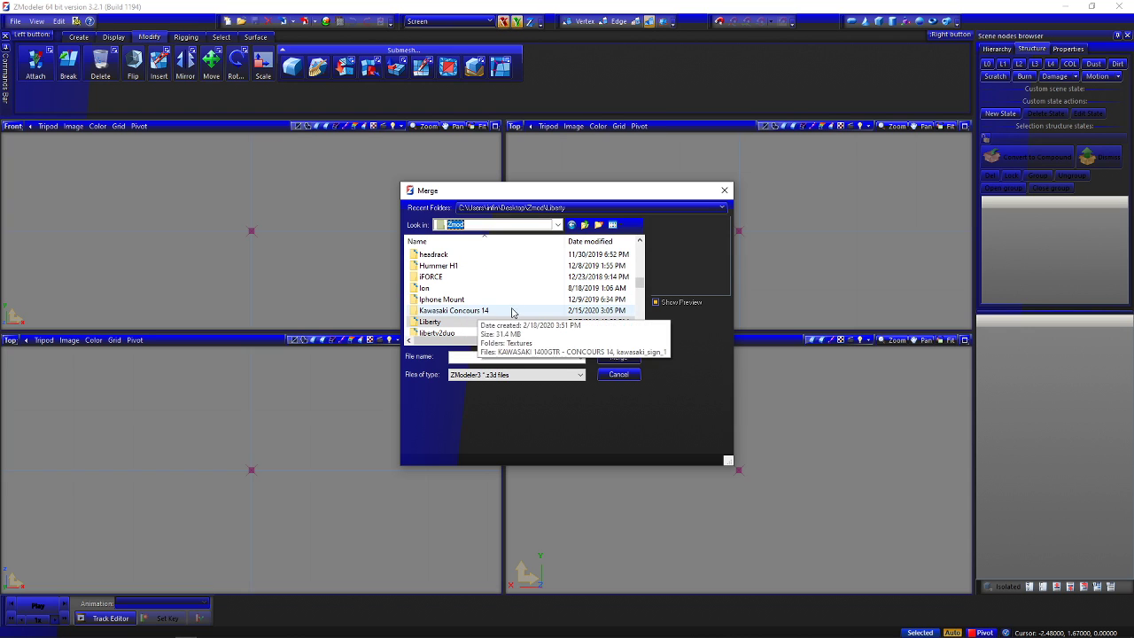
scroll(465, 274, up, 2)
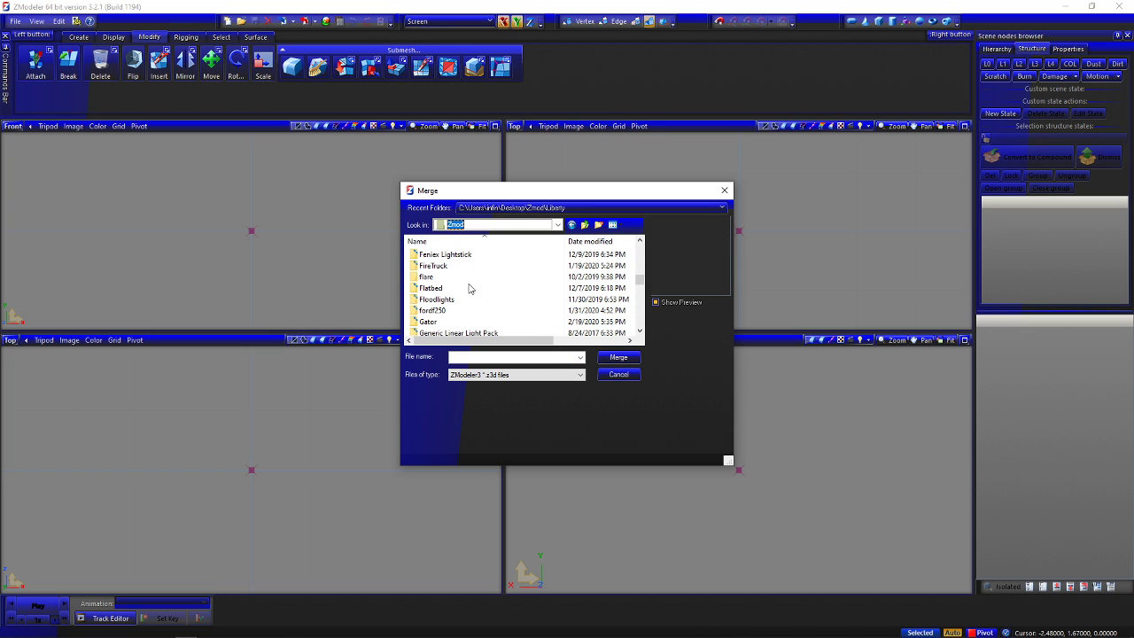
click(434, 267)
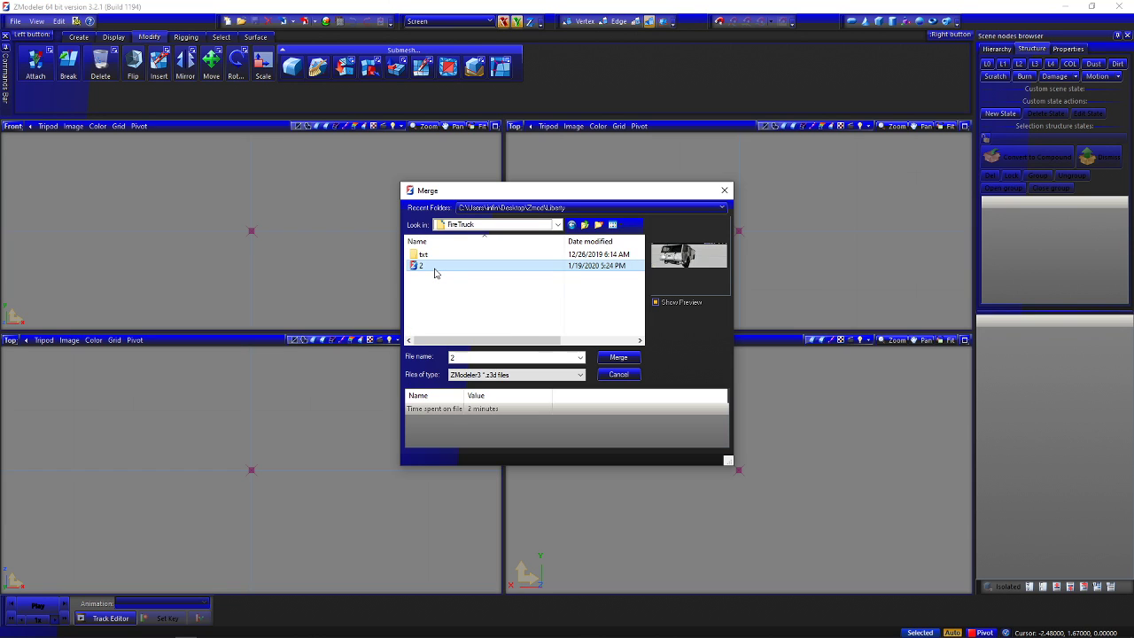
click(570, 226)
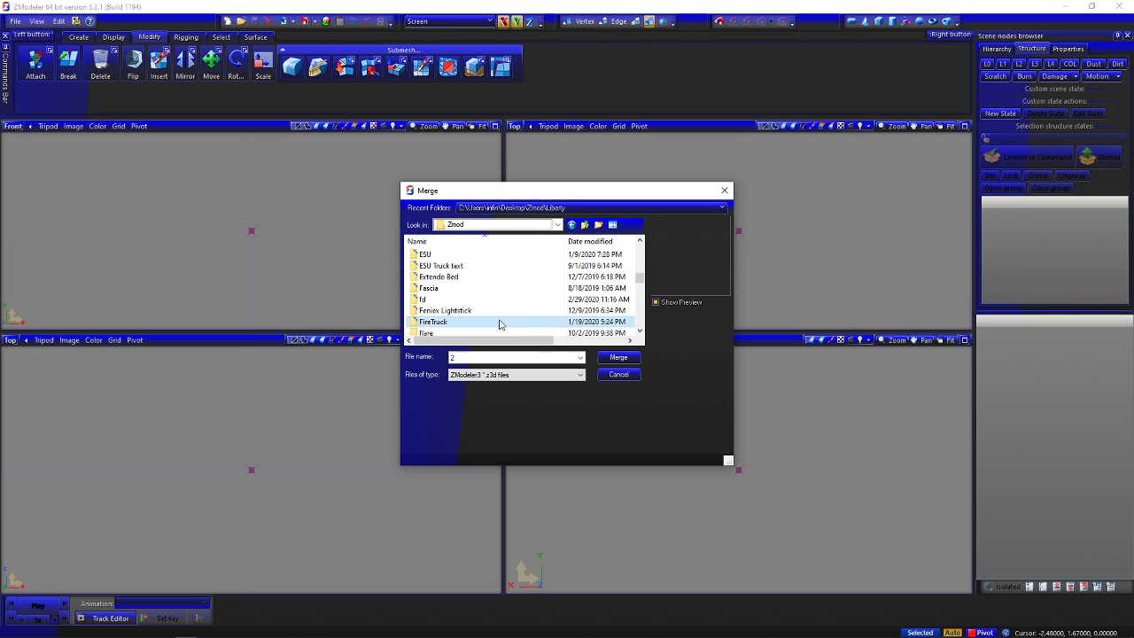
scroll(497, 321, down, 3)
scroll(481, 305, up, 3)
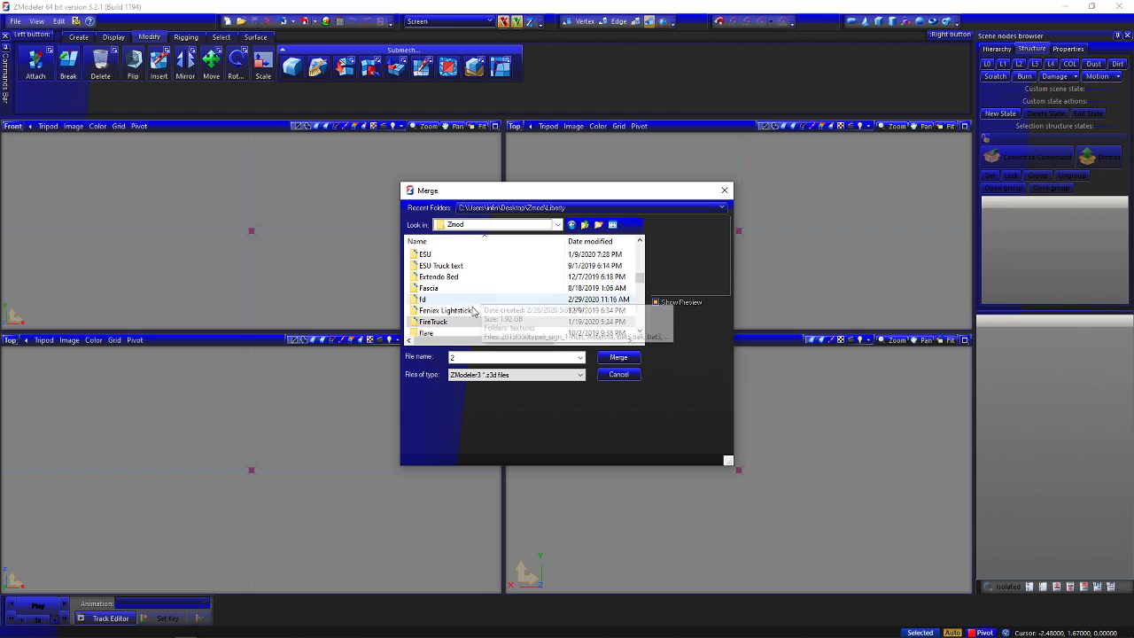
scroll(474, 310, down, 15)
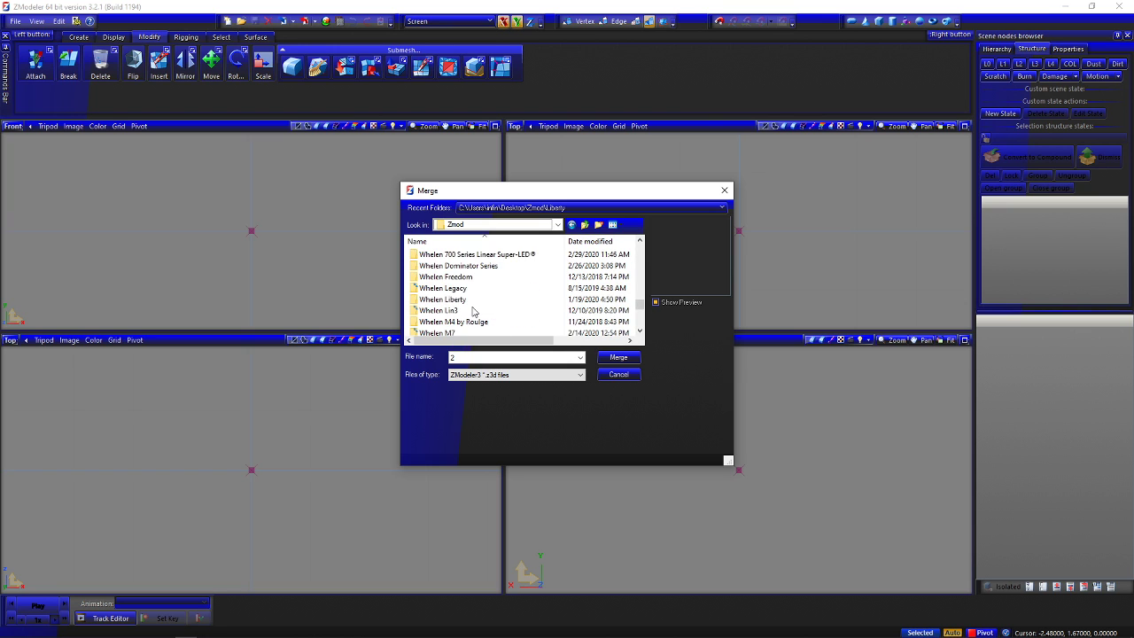
scroll(472, 310, down, 6)
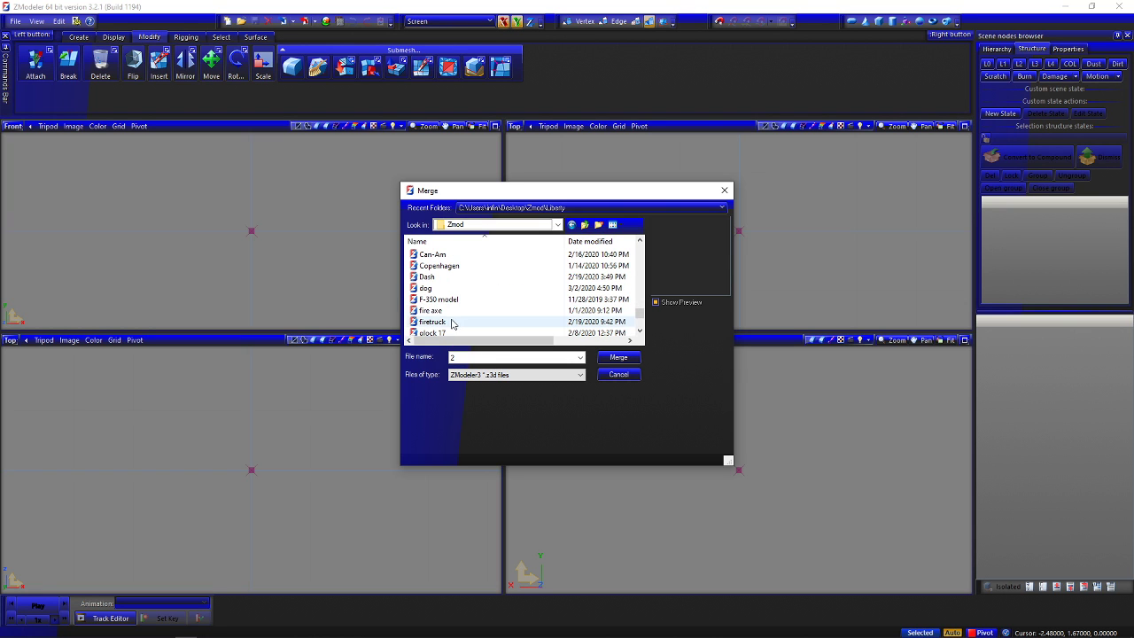
scroll(452, 324, down, 1)
click(456, 293)
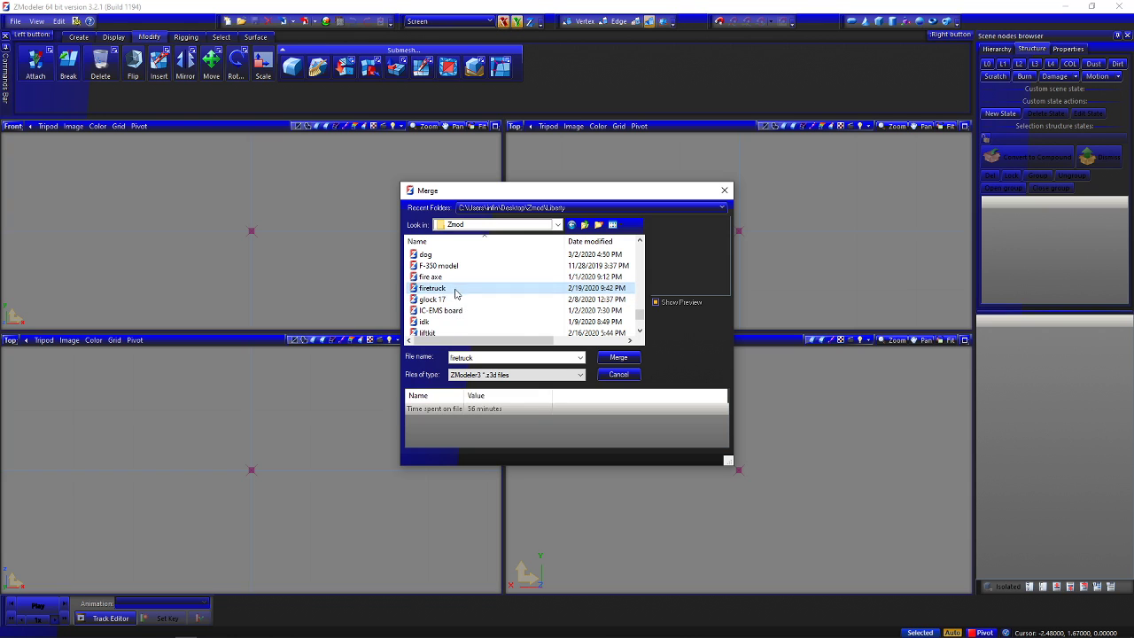
click(611, 358)
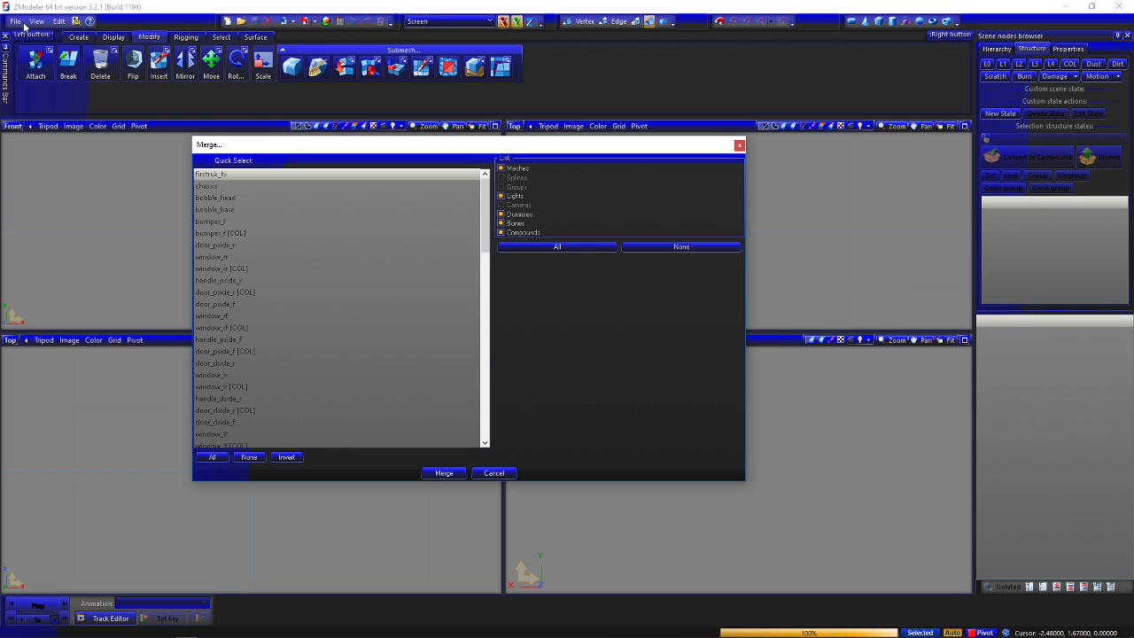
click(213, 458)
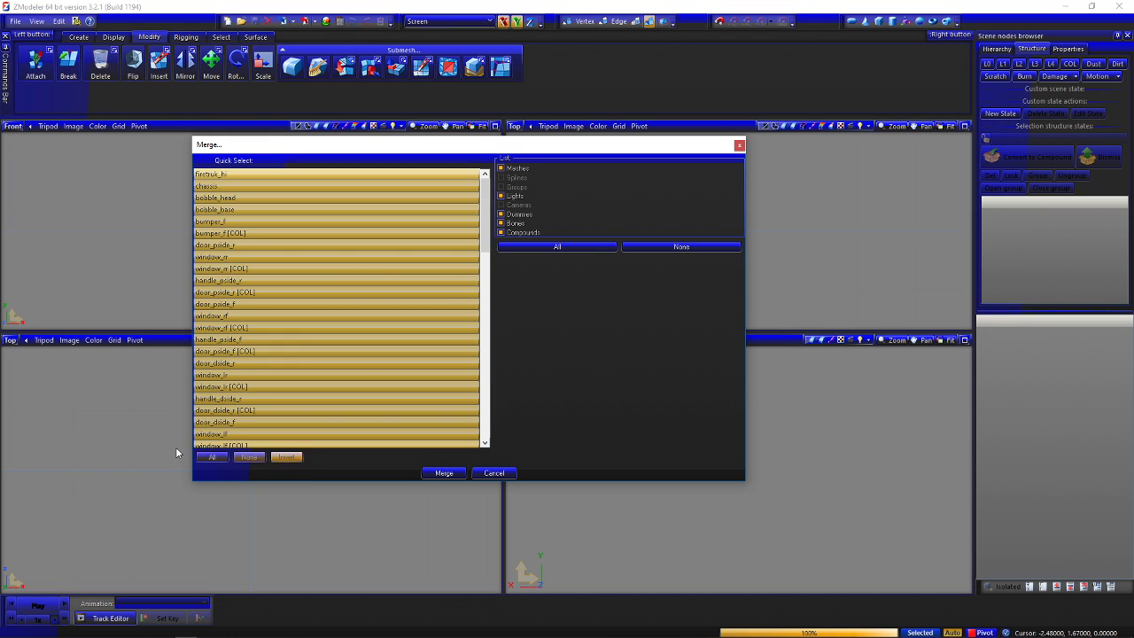
click(496, 474)
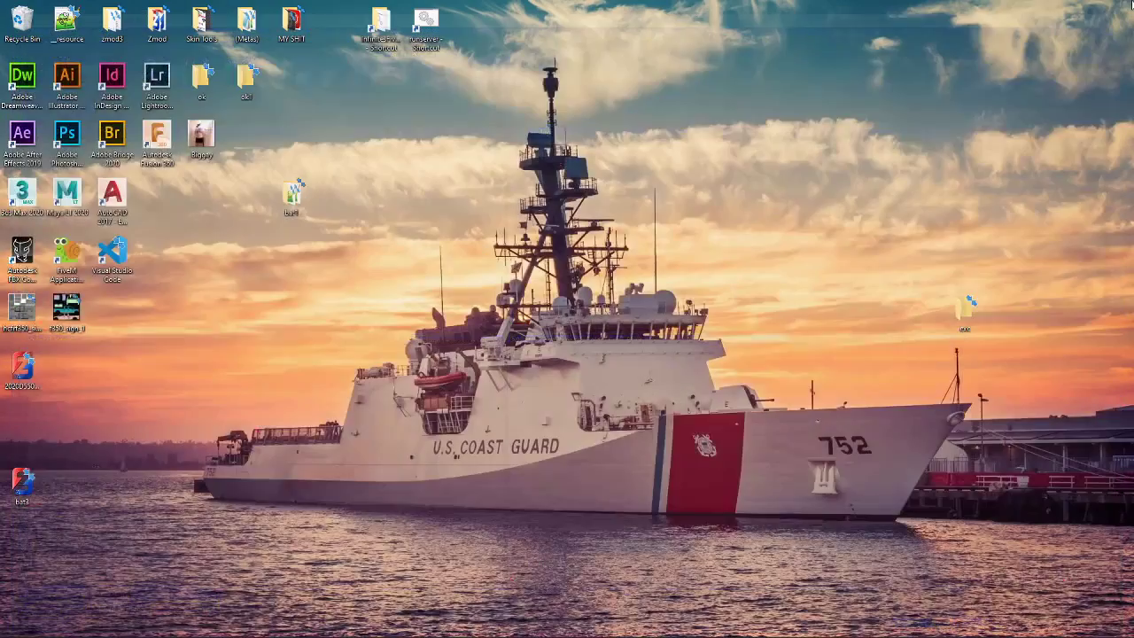
Switch to the desktop, copy the firetruck Z3D file from the Zmod folder onto it, and open the copy in ZModeler
double_click(158, 34)
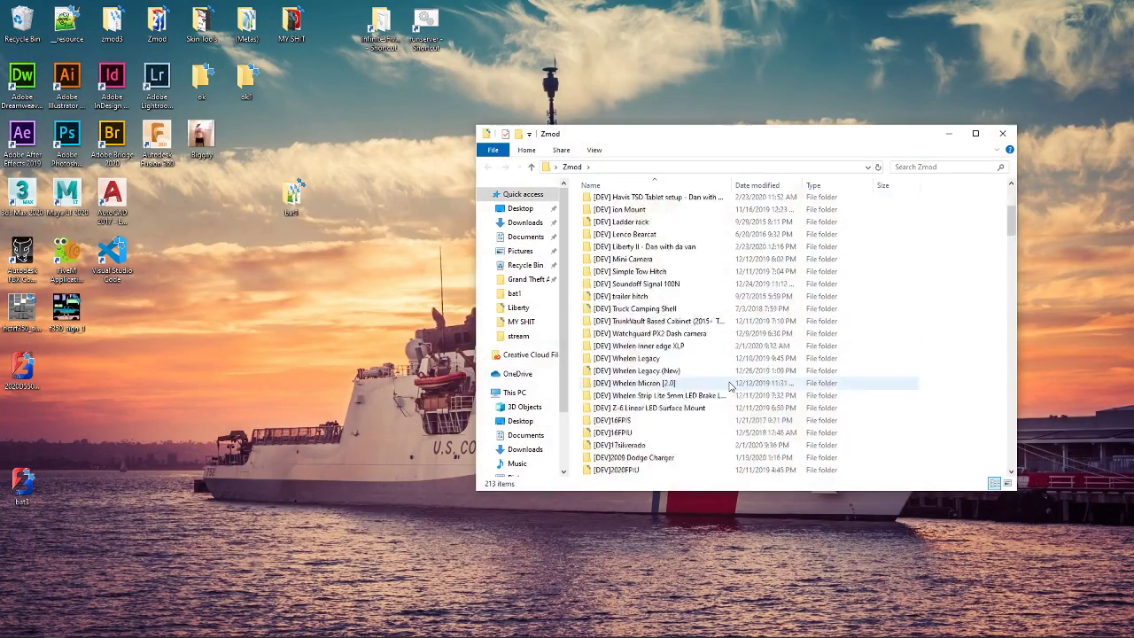
scroll(731, 386, down, 20)
scroll(709, 373, up, 4)
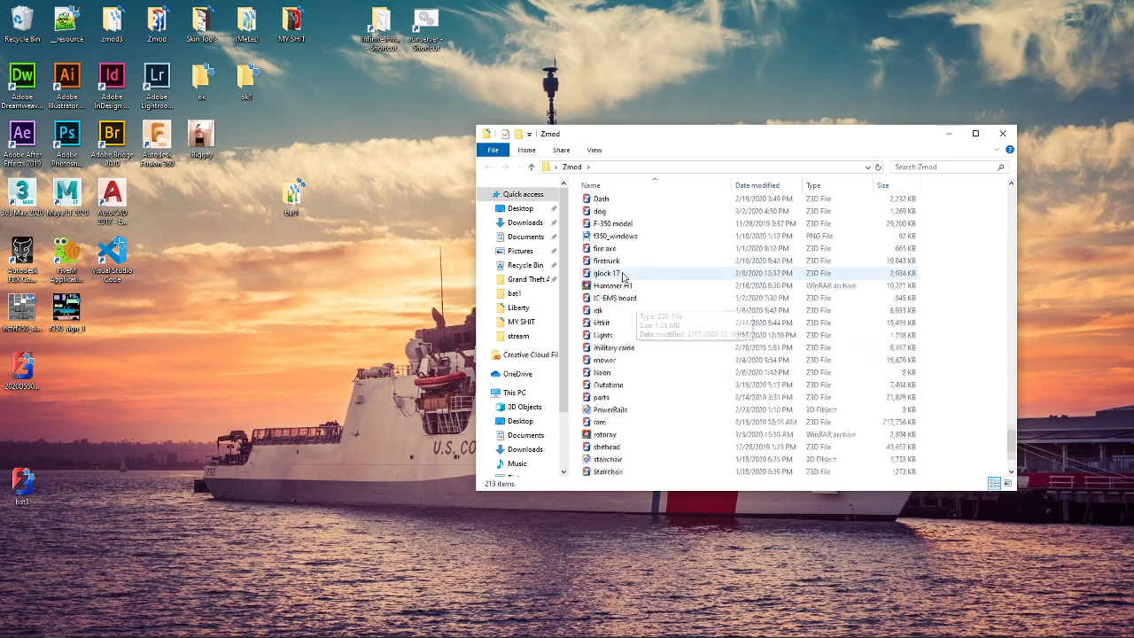
scroll(618, 265, up, 3)
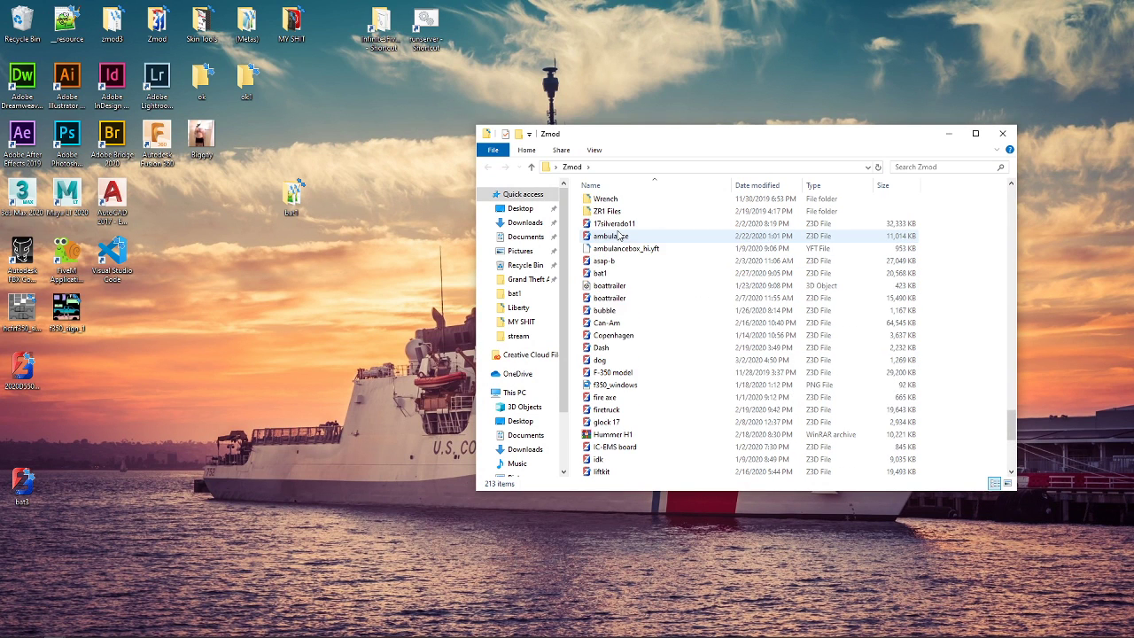
right_click(617, 410)
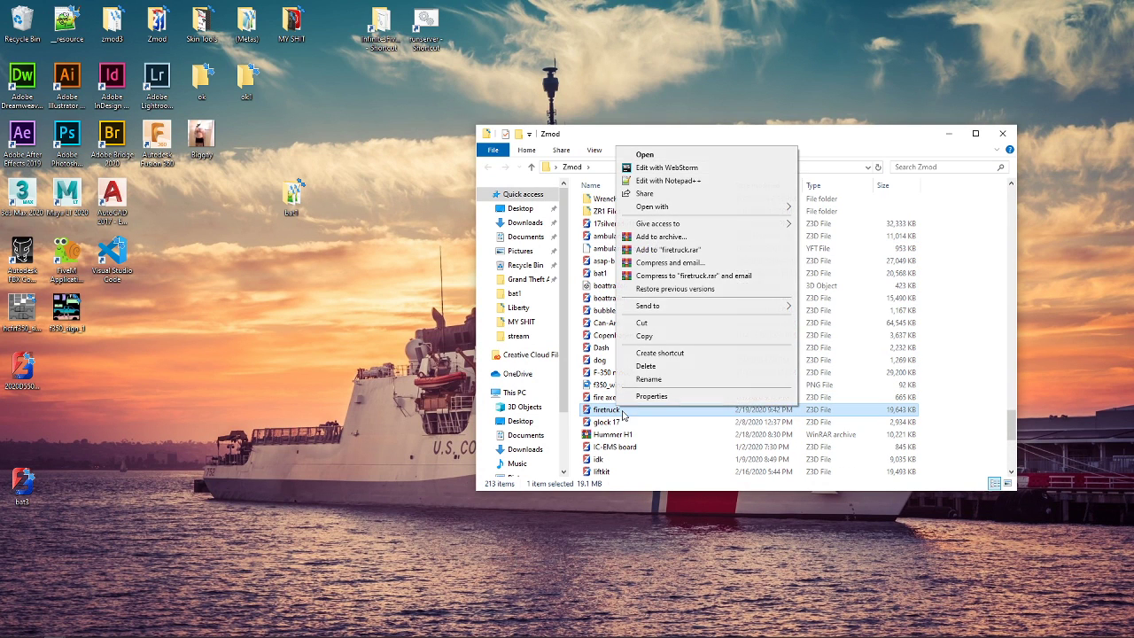
click(647, 350)
click(1002, 133)
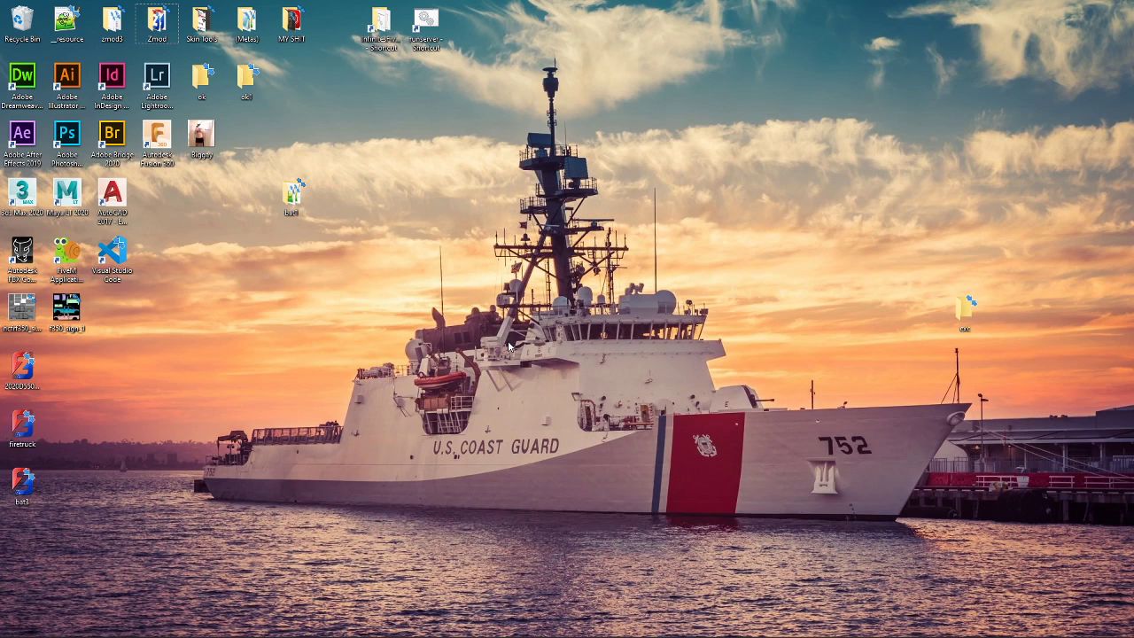
drag(22, 425, 527, 319)
double_click(527, 320)
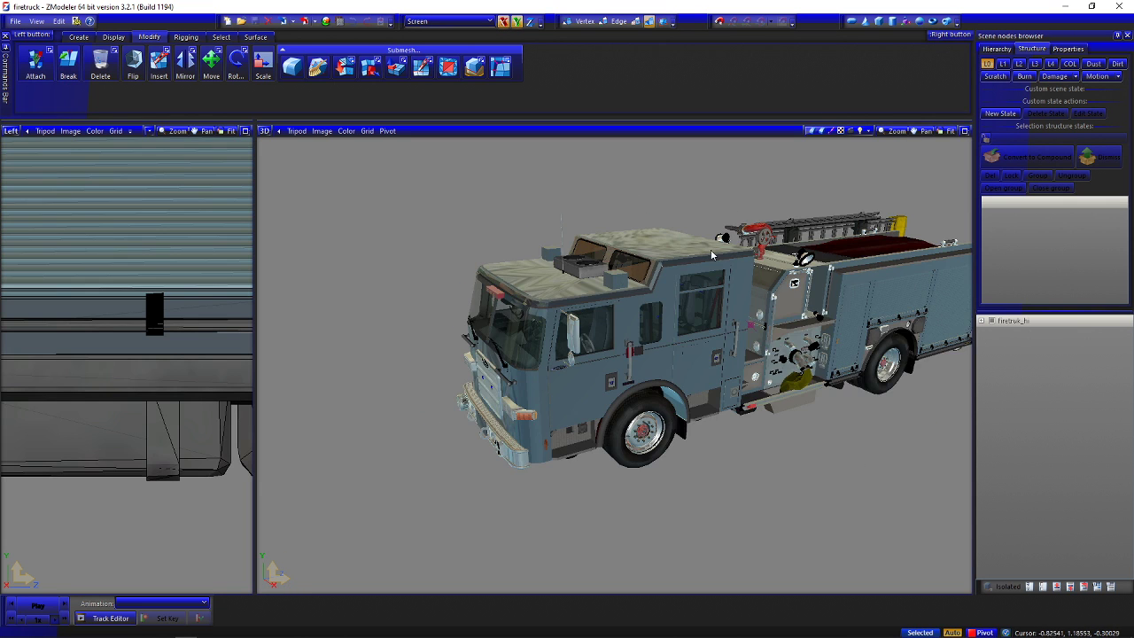
Resize the viewports so that all four views are shown with the fire truck in them
middle_drag(622, 273, 281, 221)
drag(263, 124, 529, 294)
scroll(409, 415, down, 5)
scroll(478, 443, down, 1)
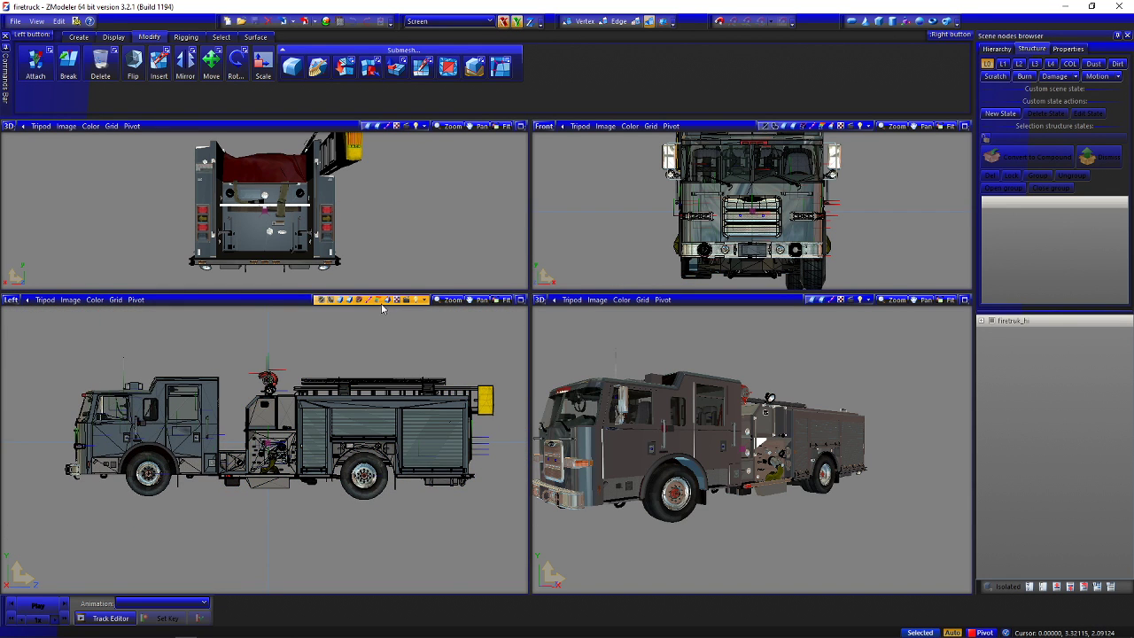
Change the upper 3D viewport to the Top view and the Front viewport to the Back view
click(10, 126)
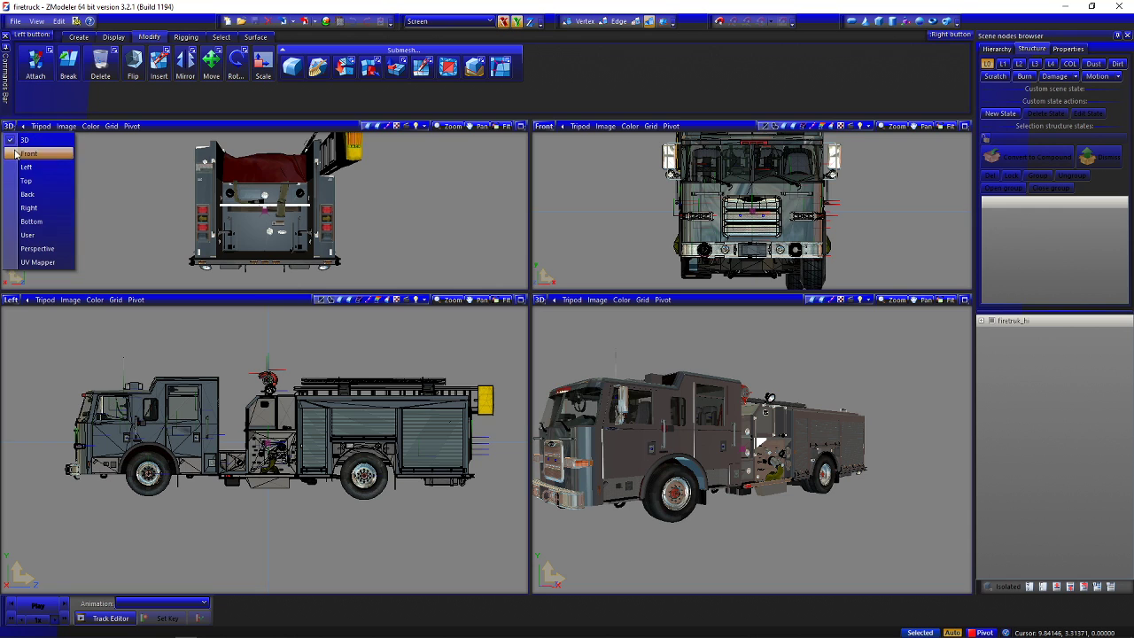
click(25, 179)
click(544, 126)
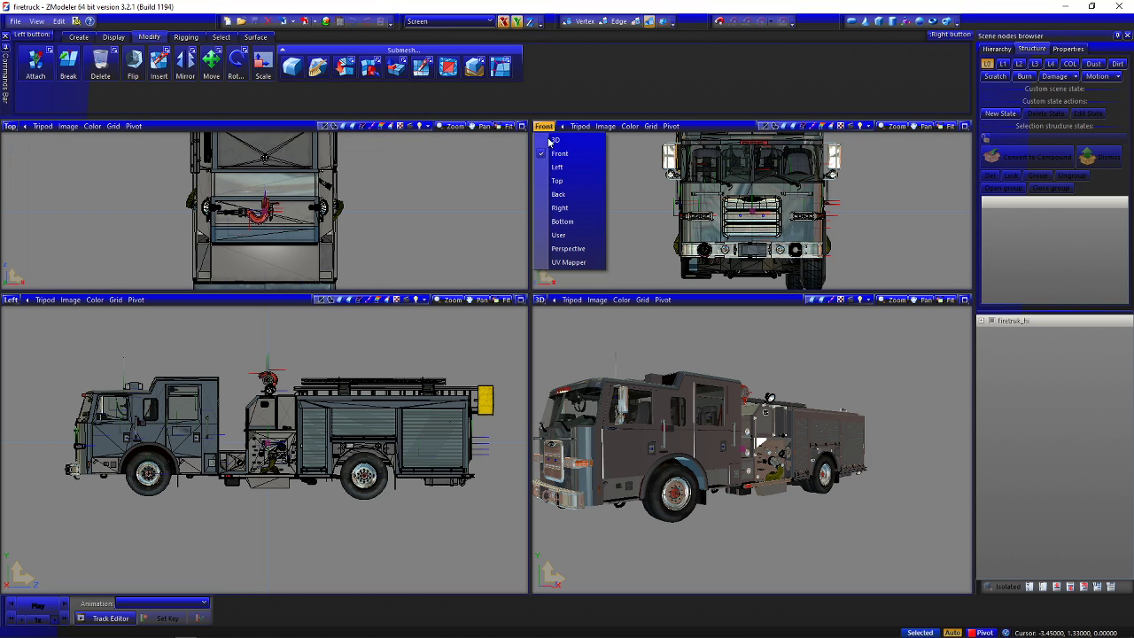
click(558, 194)
Review the display mode options of the Back viewport and frame the fire truck in the Back and Top views
click(833, 129)
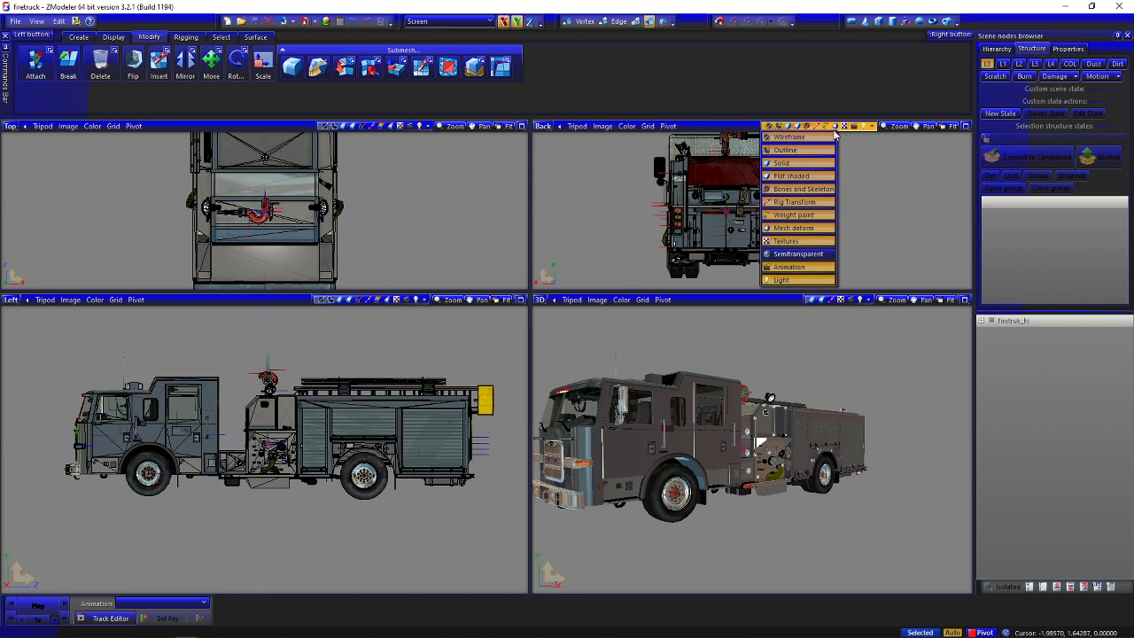
click(795, 255)
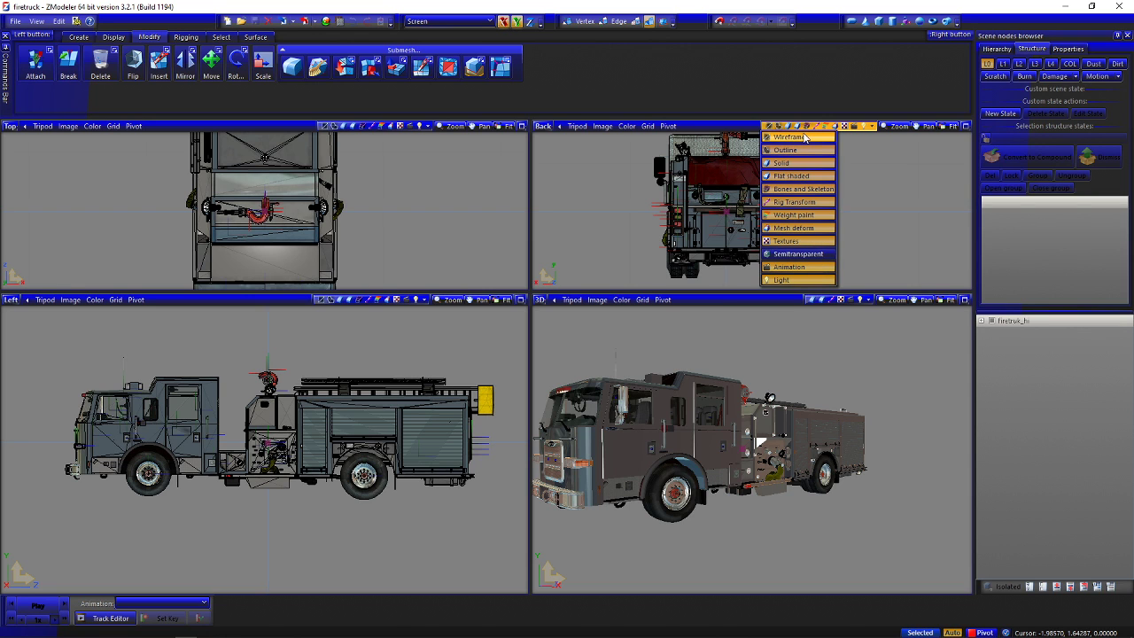
click(828, 129)
scroll(584, 259, up, 2)
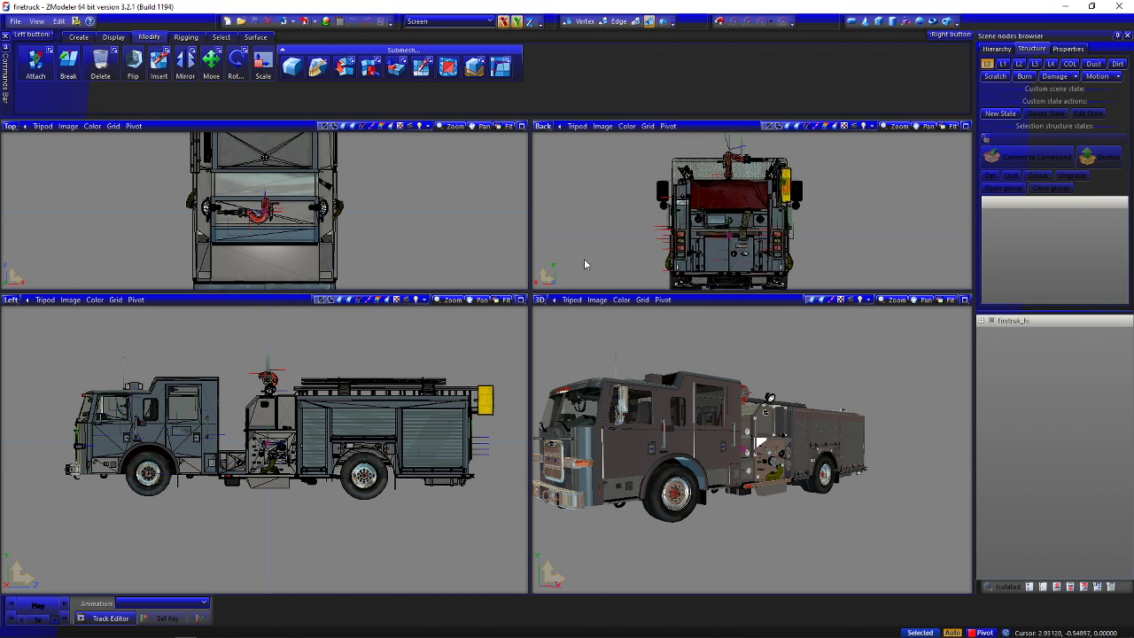
scroll(574, 257, down, 1)
scroll(372, 221, down, 5)
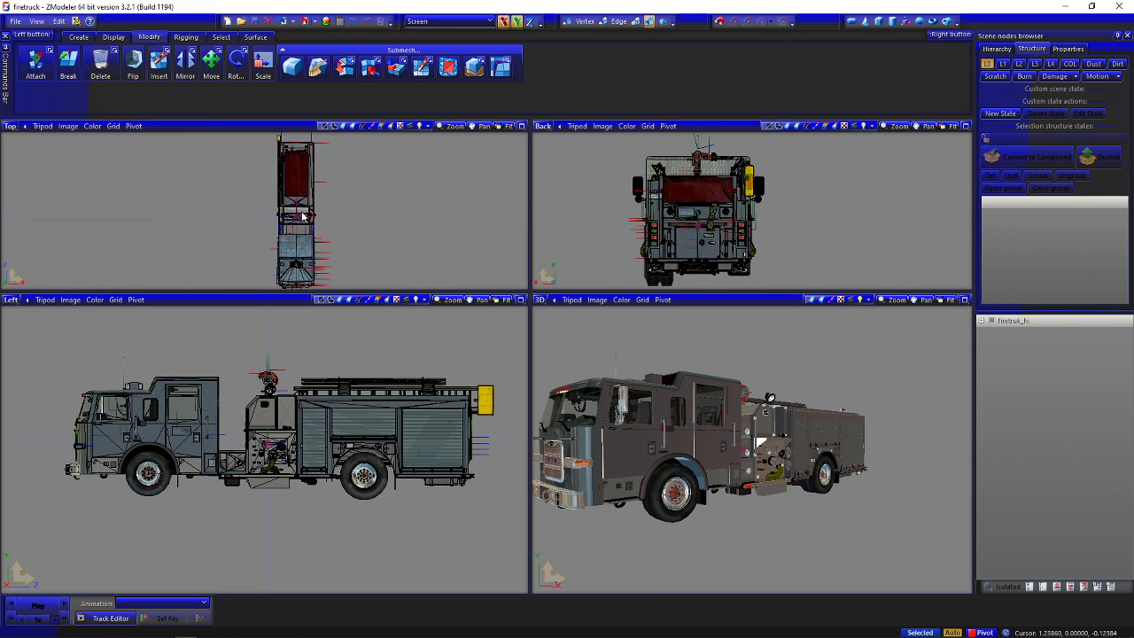
scroll(382, 348, up, 1)
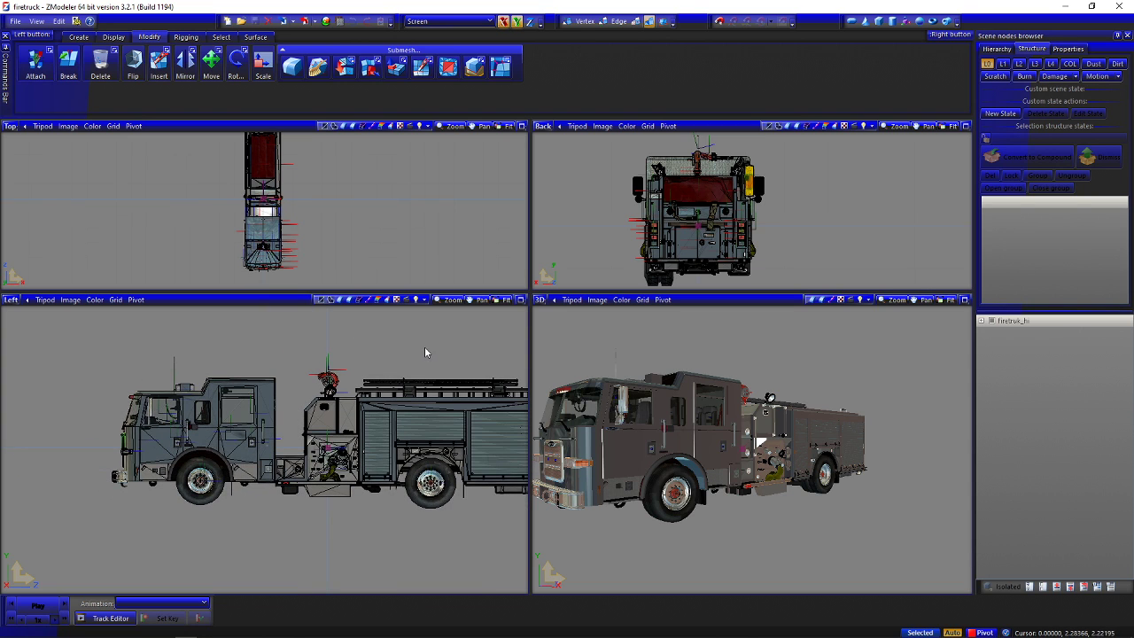
Examine the fire truck in the Left and 3D viewports and look at the display modes enabled for the 3D viewport
mouse_move(673, 357)
middle_down()
mouse_move(637, 365)
mouse_move(621, 395)
mouse_move(674, 368)
middle_up()
middle_drag(407, 360, 350, 342)
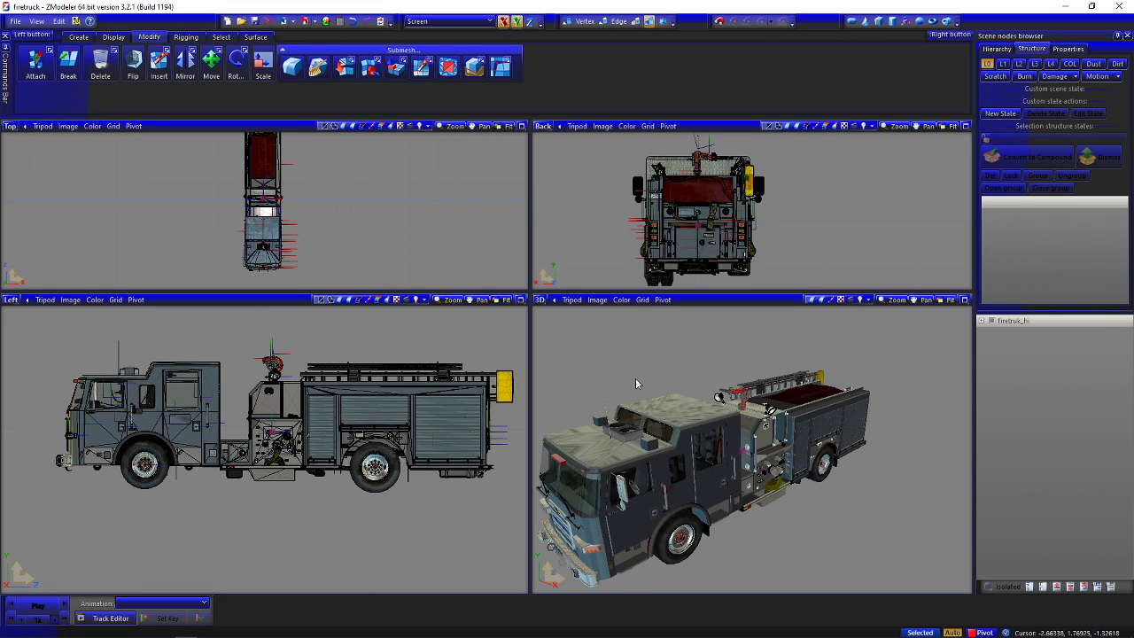
middle_drag(636, 384, 709, 355)
click(824, 301)
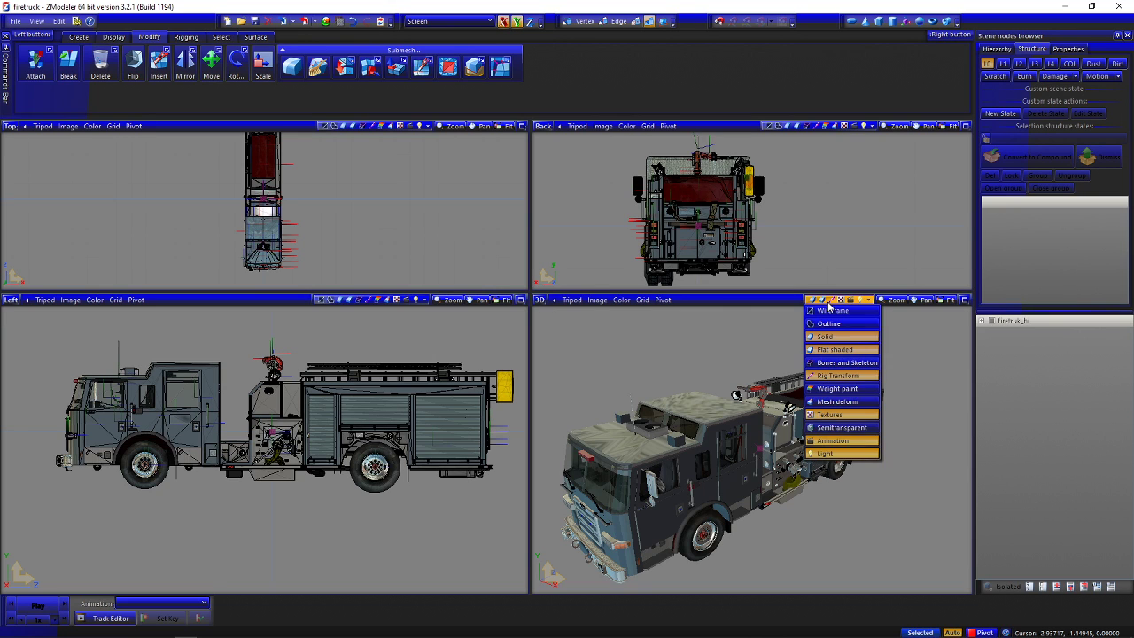
Switch the 3D viewport to the UV Mapper and back to the 3D view of the truck's front corner
click(537, 301)
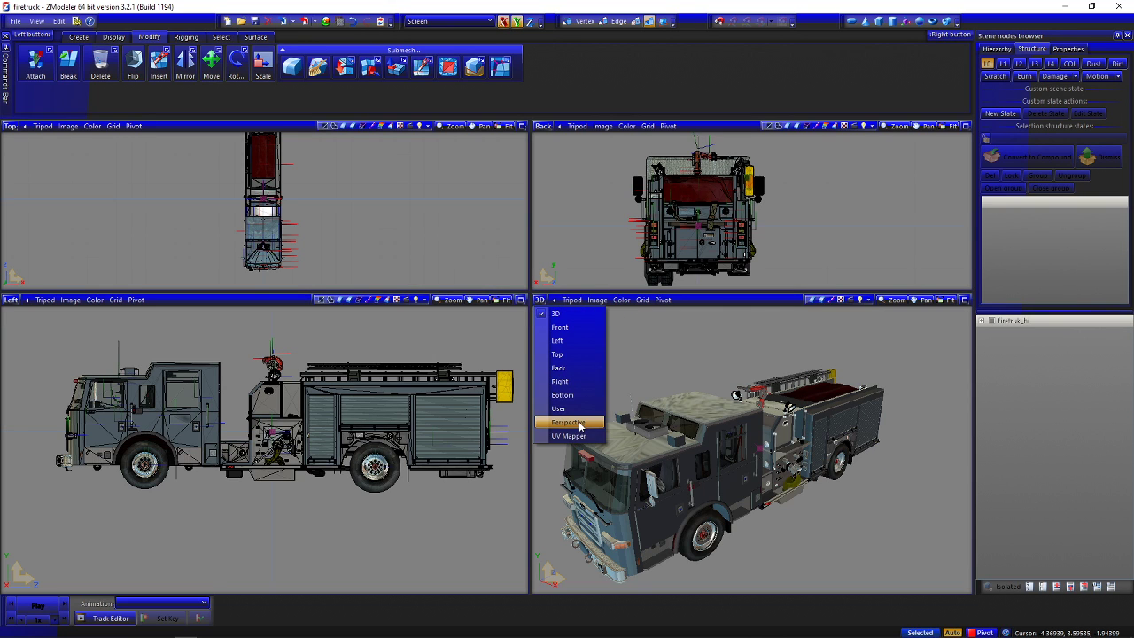
click(574, 436)
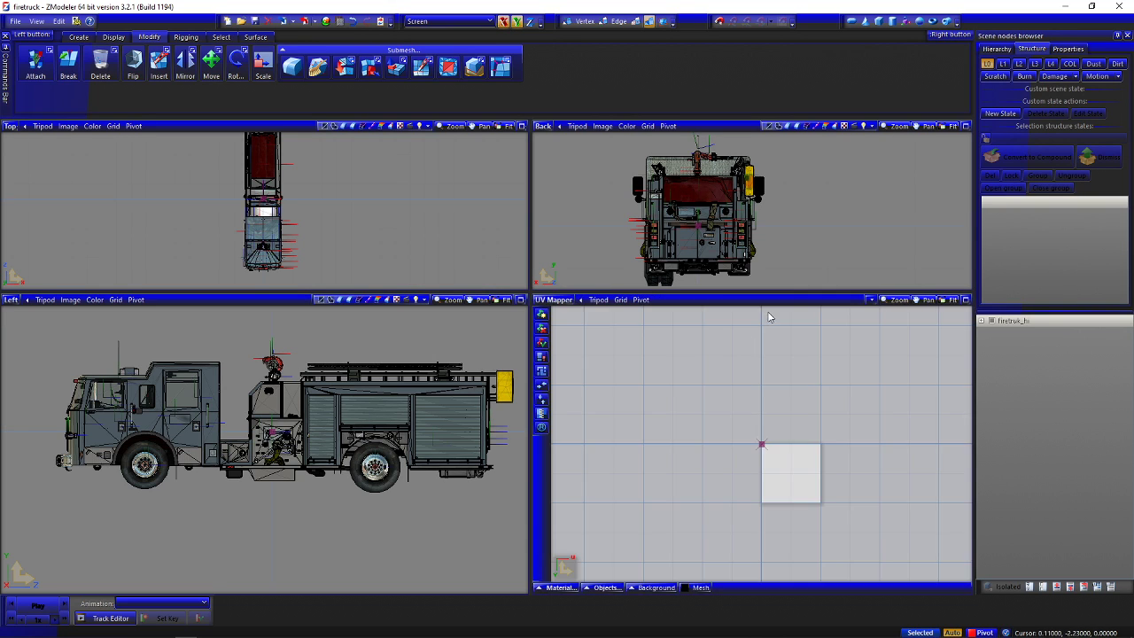
click(580, 301)
click(577, 321)
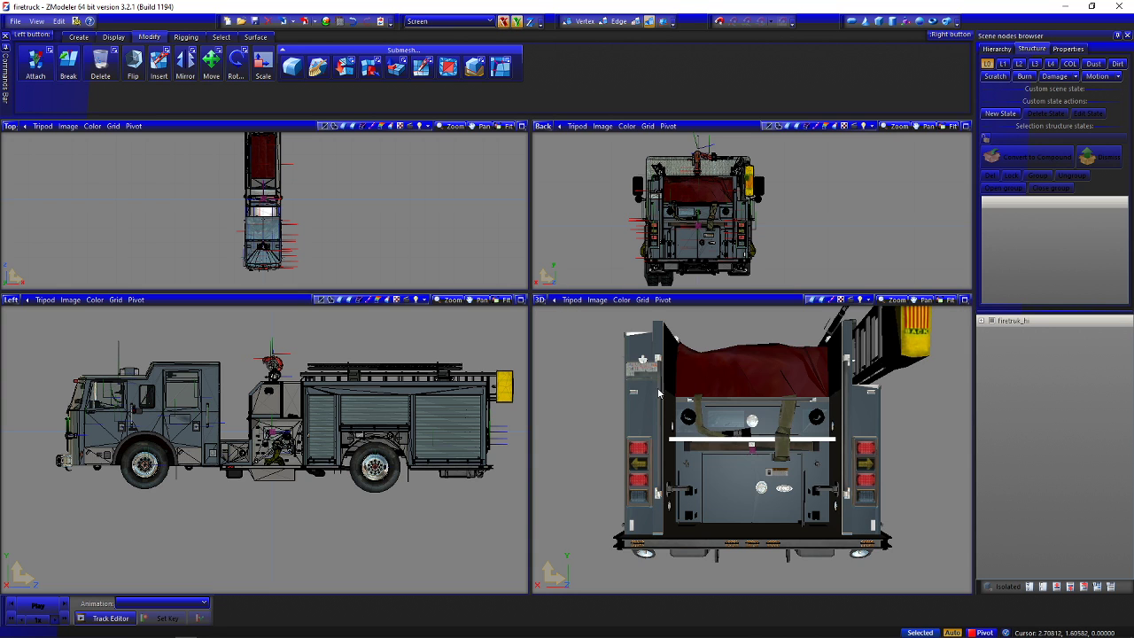
middle_drag(730, 406, 659, 341)
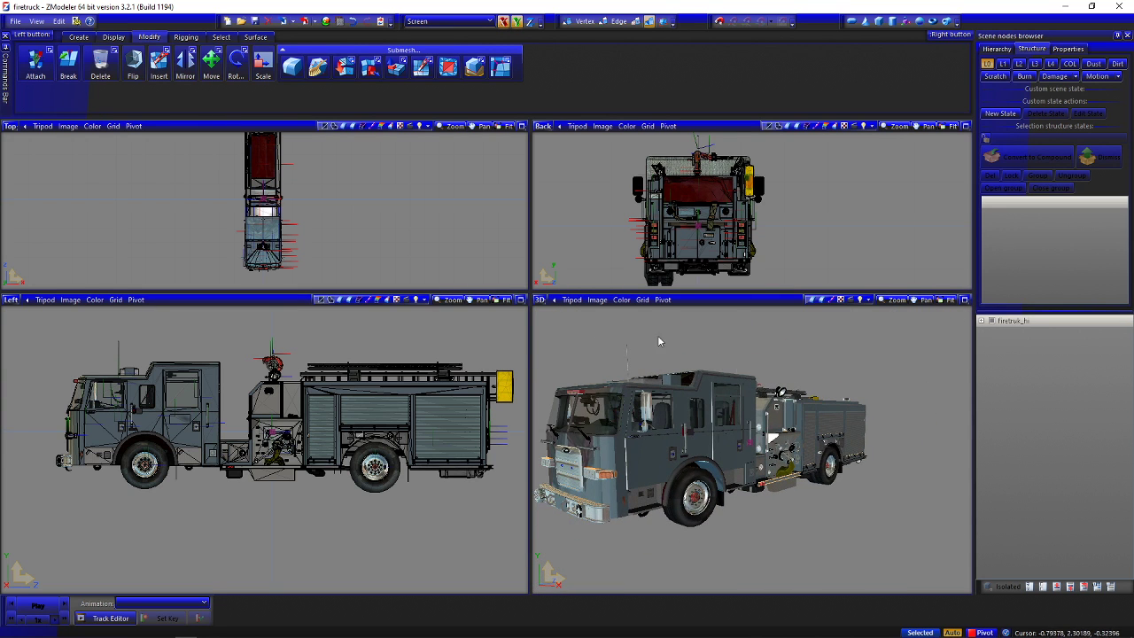
click(15, 21)
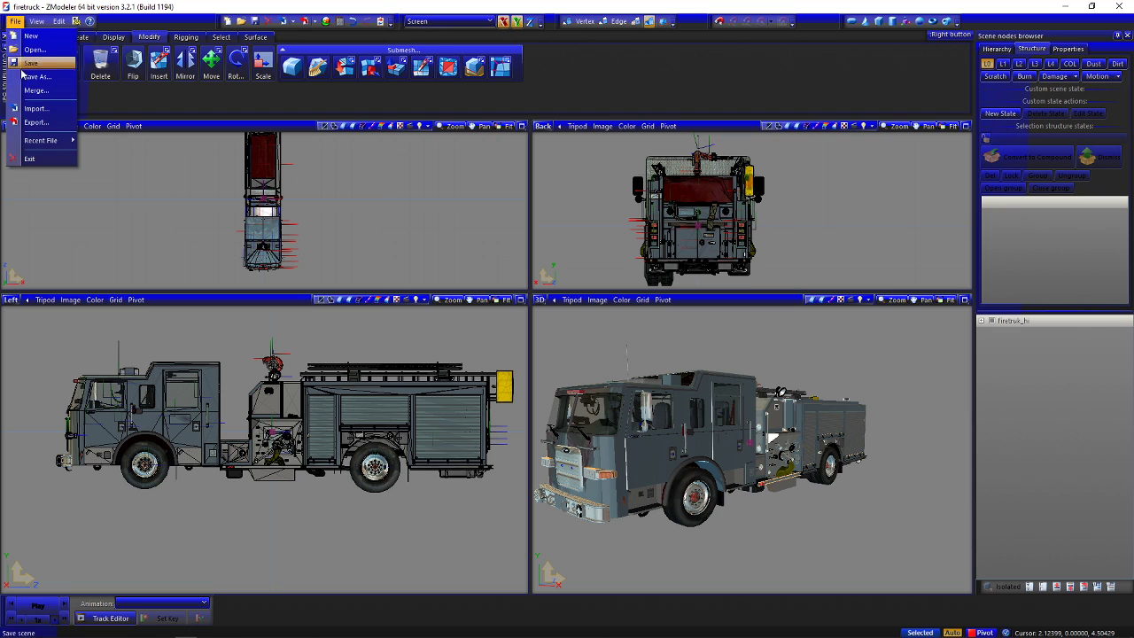
click(34, 92)
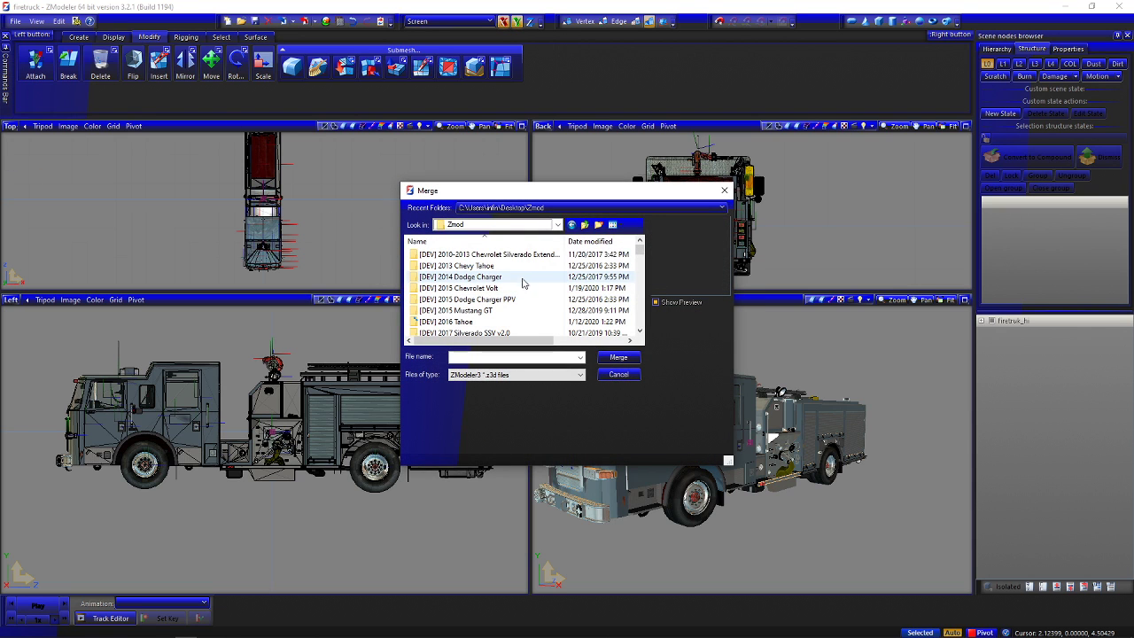
scroll(523, 281, down, 10)
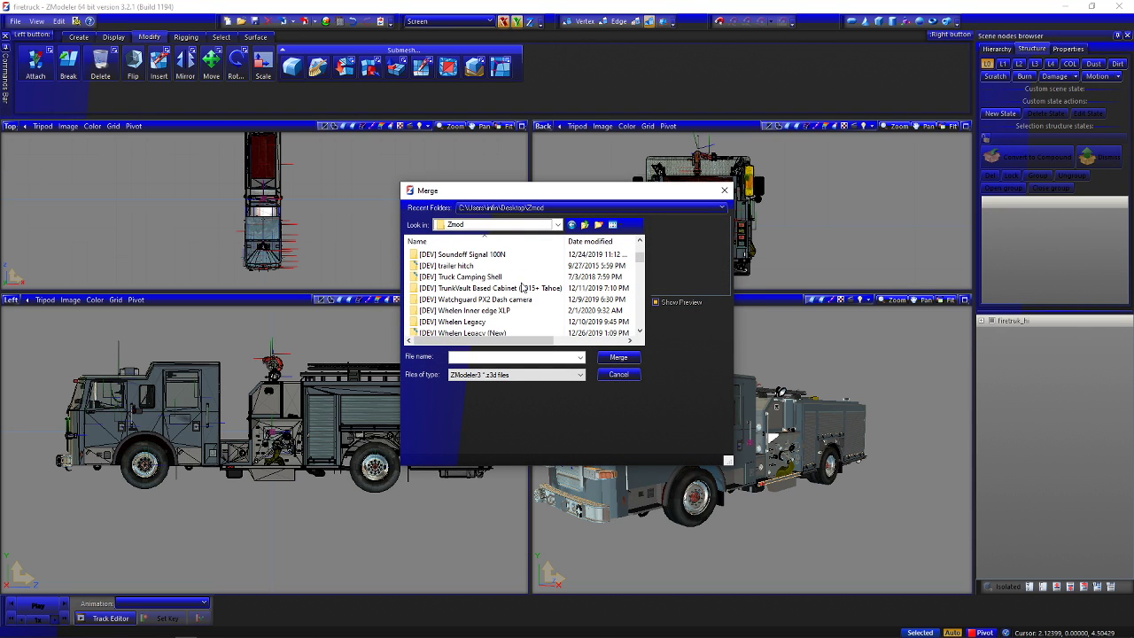
scroll(521, 285, down, 8)
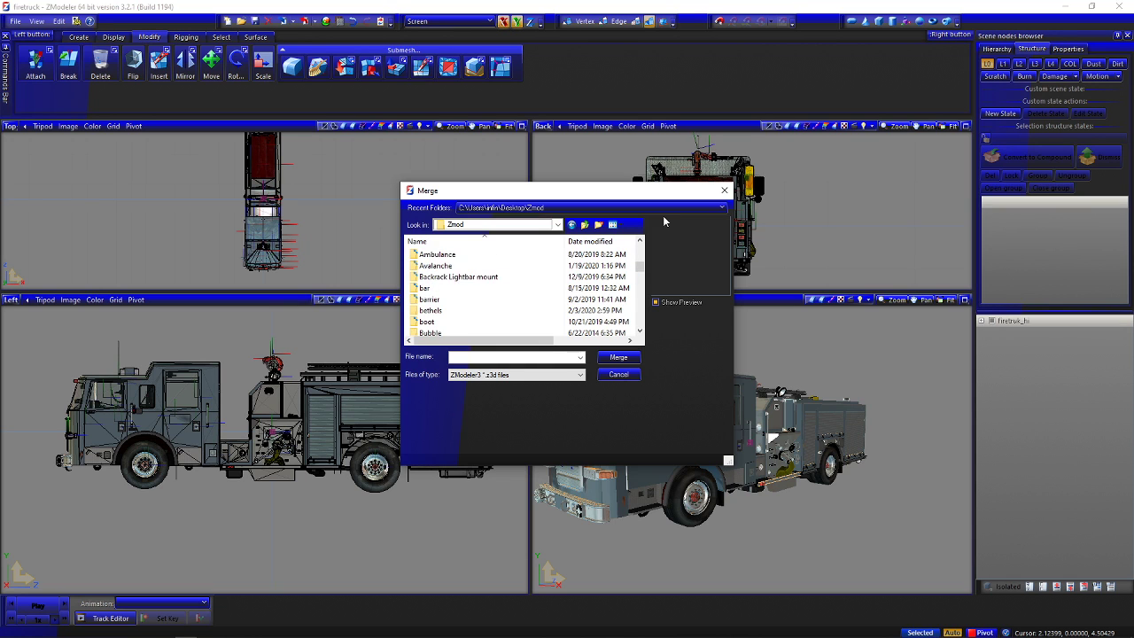
click(722, 191)
mouse_move(580, 423)
middle_down()
mouse_move(655, 436)
mouse_move(588, 432)
middle_up()
scroll(628, 434, up, 4)
scroll(628, 434, up, 2)
scroll(602, 432, down, 5)
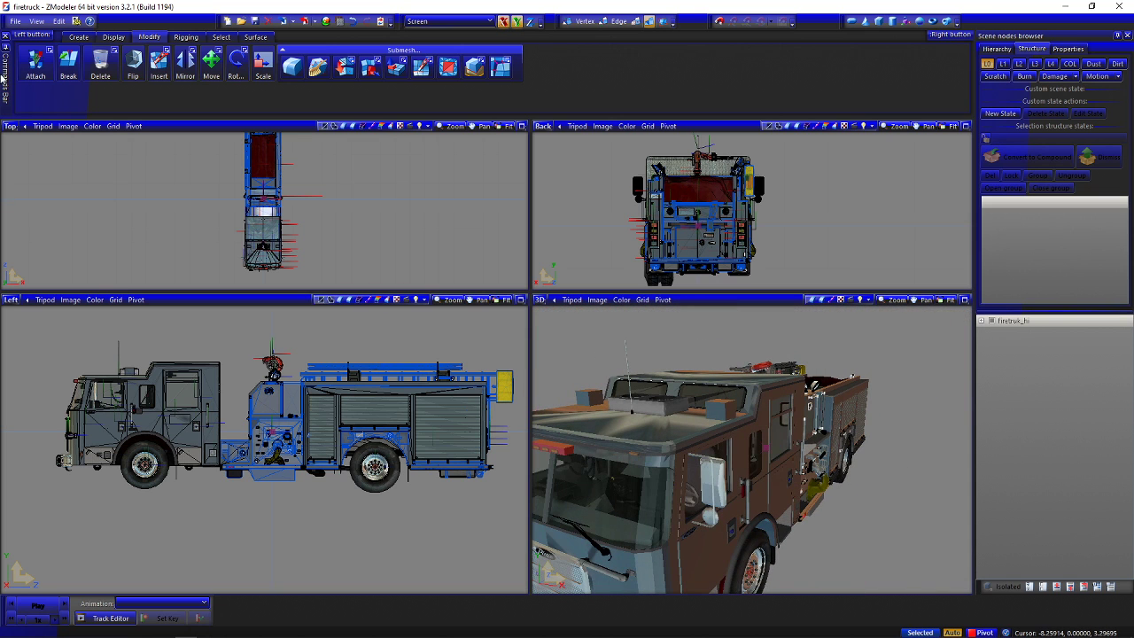
Start merging another file into the scene and browse the Zmod folder for the Liberty II lightbar folder
click(15, 21)
click(35, 91)
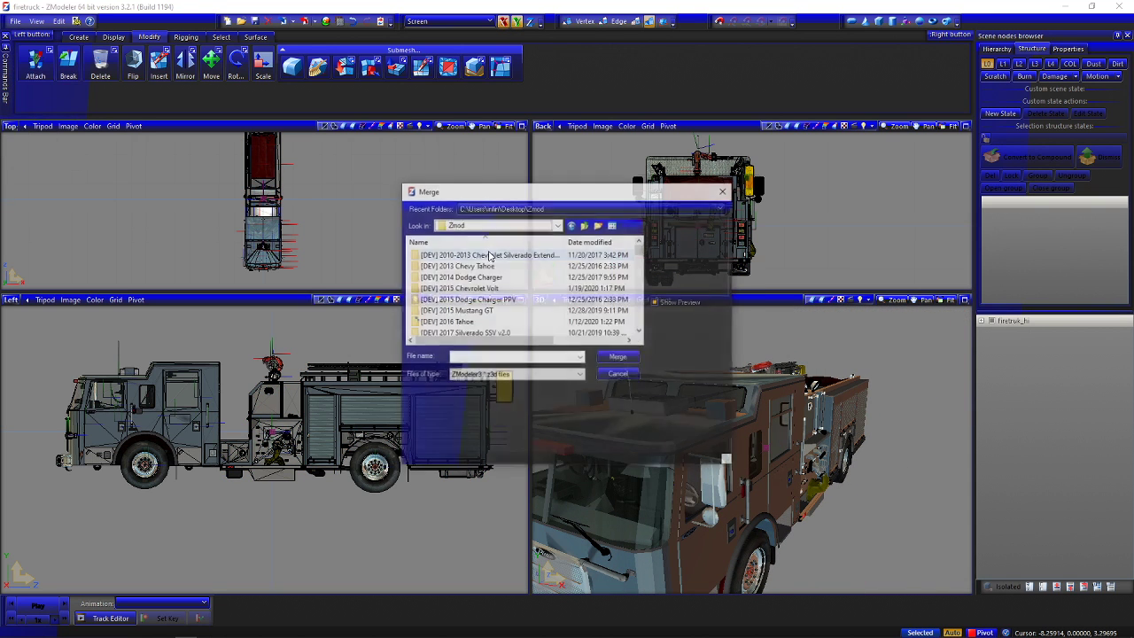
scroll(544, 296, down, 10)
scroll(544, 296, down, 2)
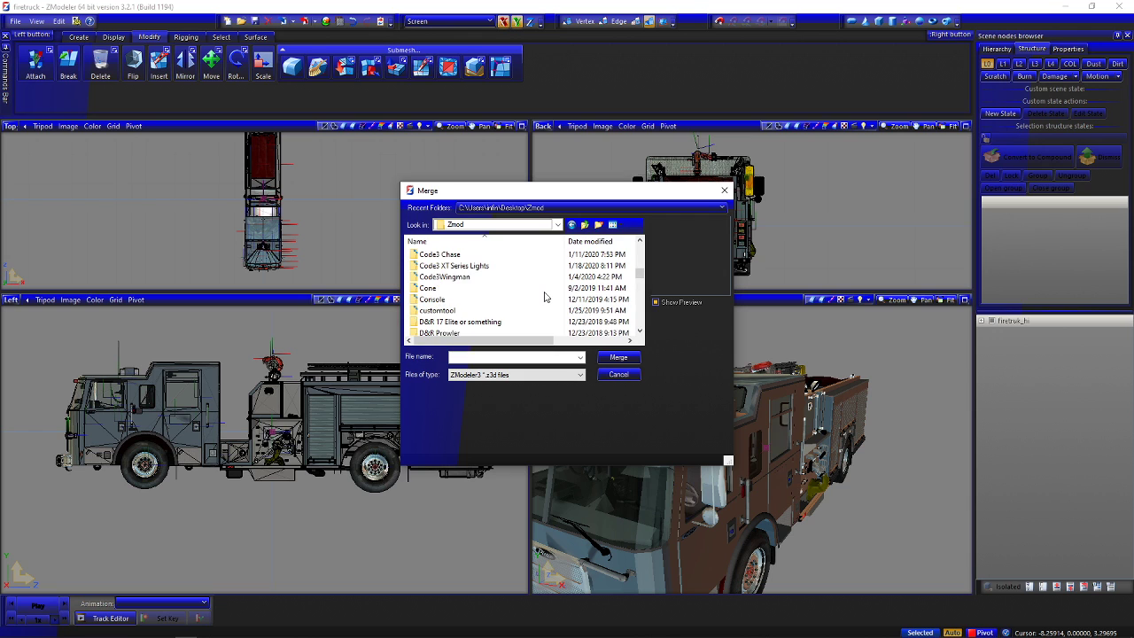
scroll(500, 299, down, 3)
scroll(500, 299, down, 5)
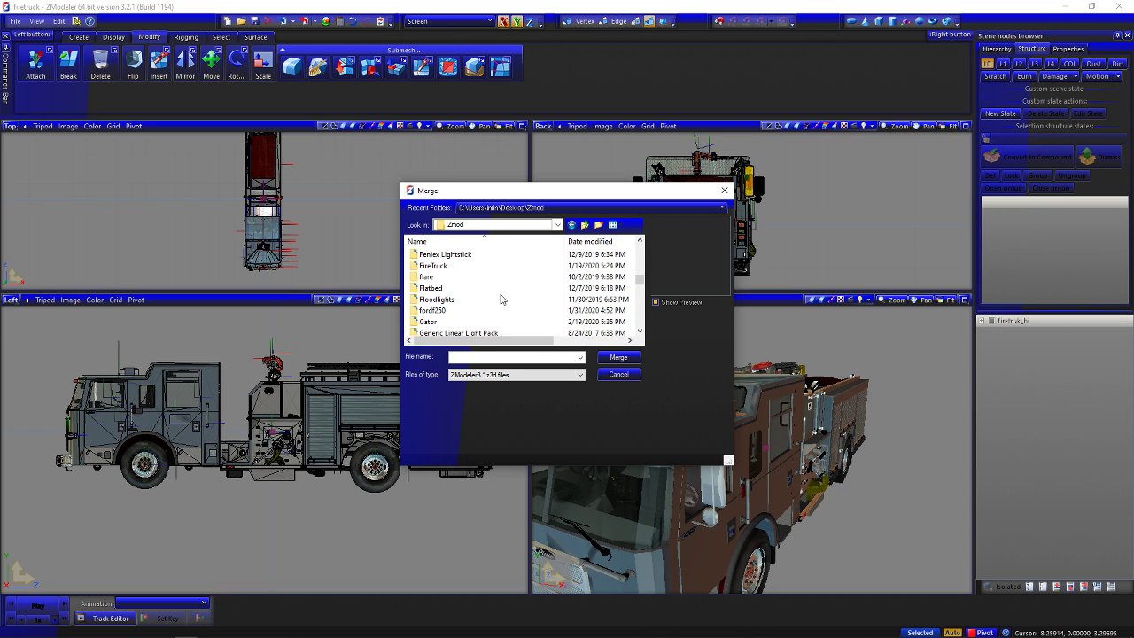
scroll(501, 299, up, 8)
scroll(501, 299, up, 10)
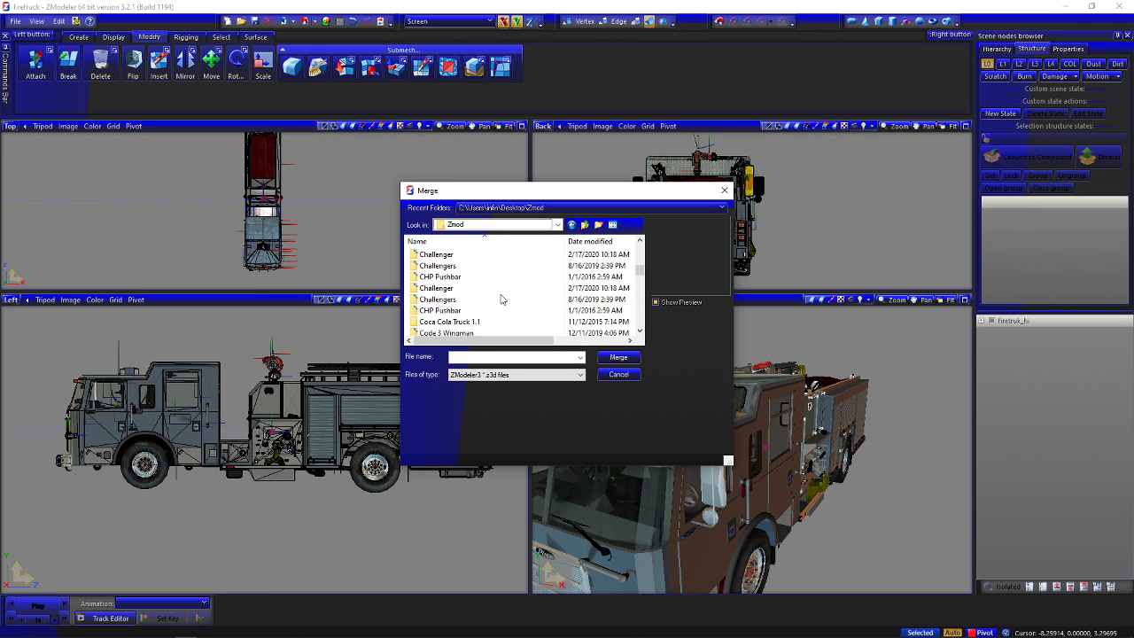
scroll(518, 292, up, 4)
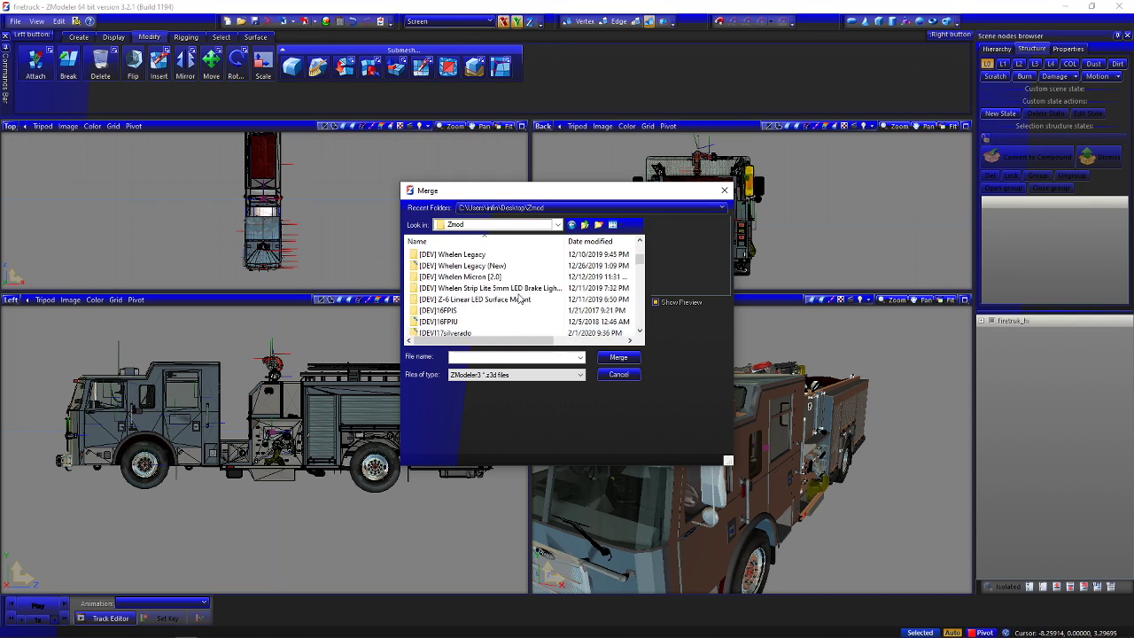
scroll(518, 269, up, 4)
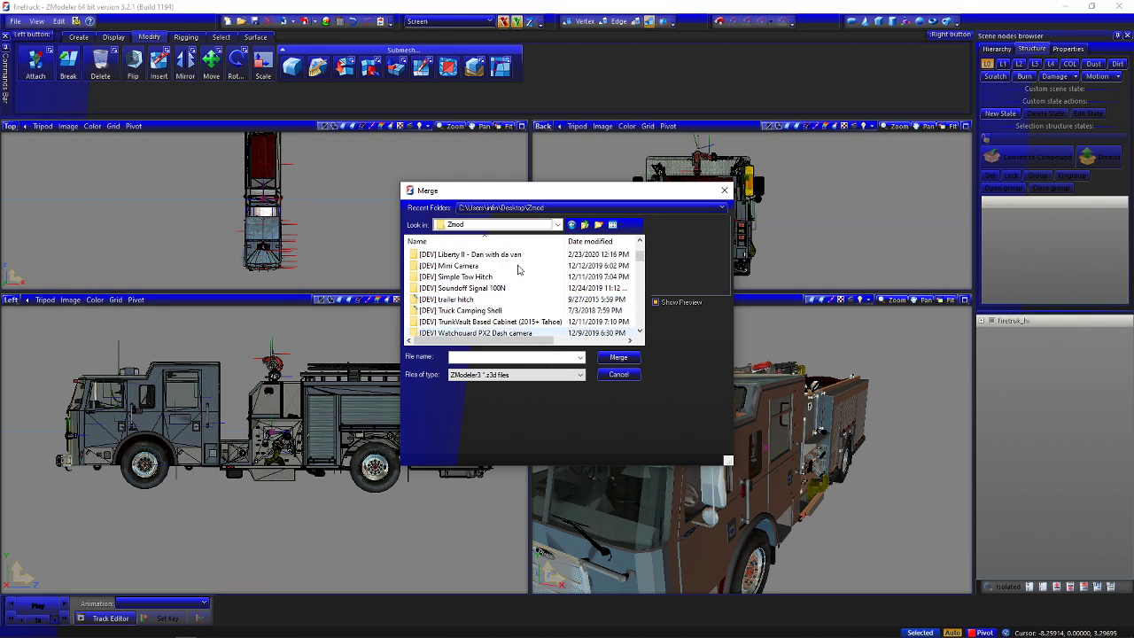
Merge all objects of the Liberty II lightbar Z3D file from its Model subfolder into the fire truck scene
double_click(466, 293)
double_click(431, 266)
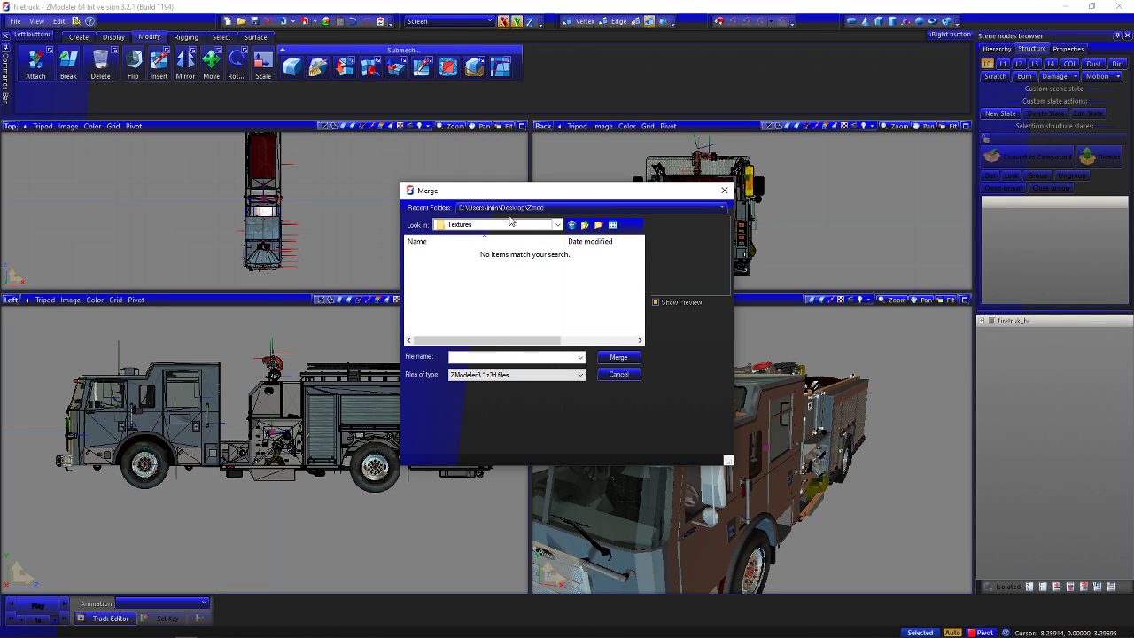
click(575, 227)
double_click(429, 254)
click(457, 255)
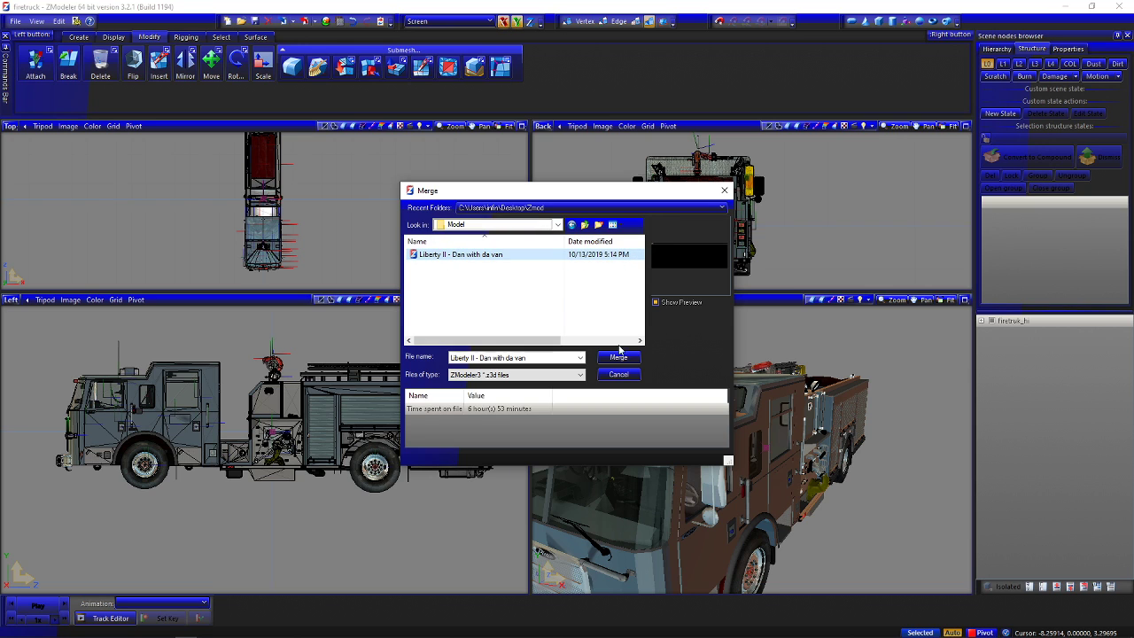
click(618, 357)
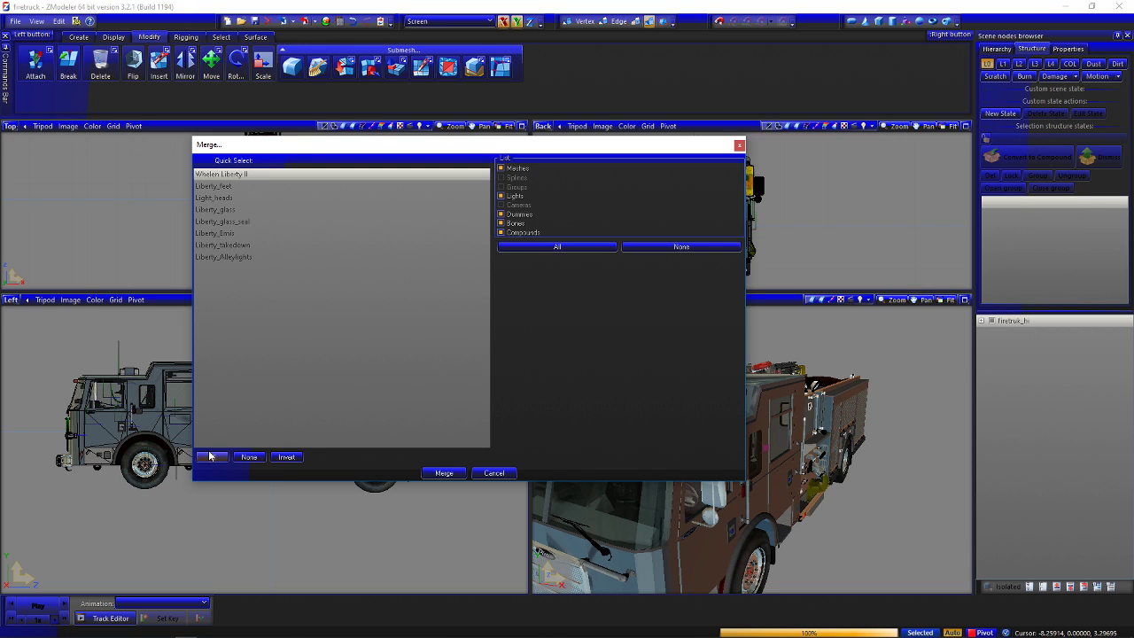
click(211, 456)
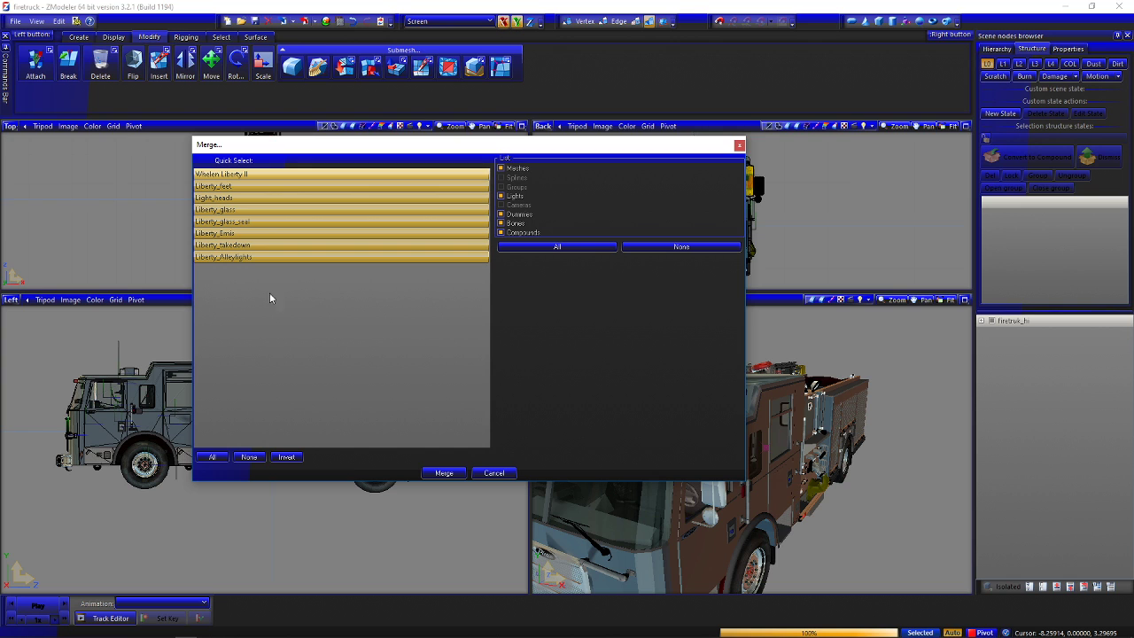
click(444, 473)
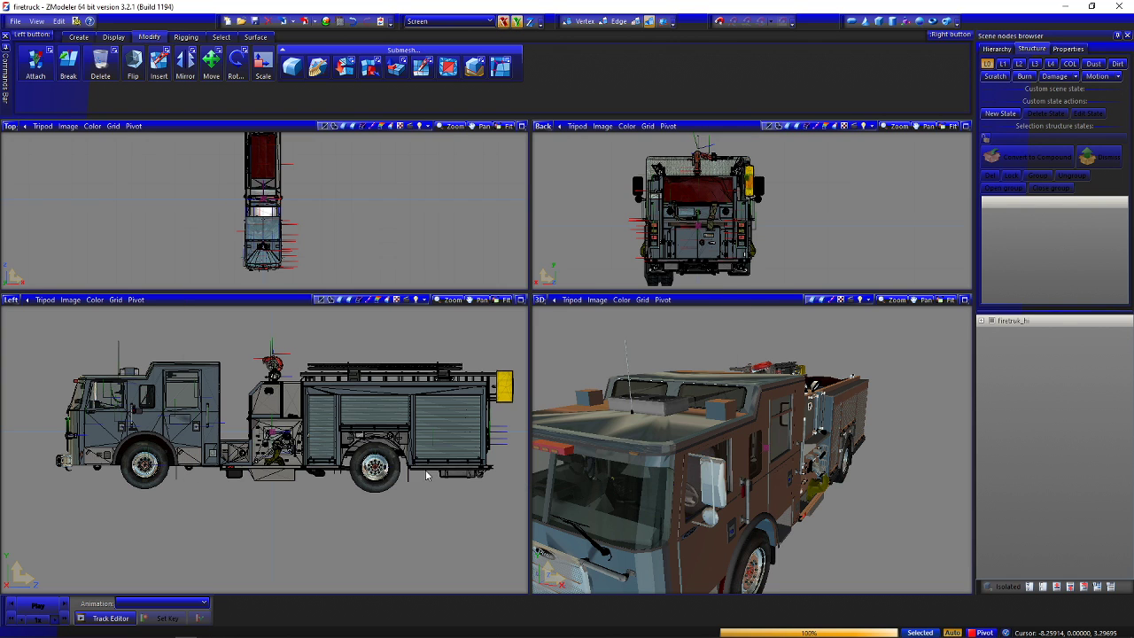
Hide the firetruk_hi node and inspect the merged Whelen Liberty II lightbar on its own
click(994, 322)
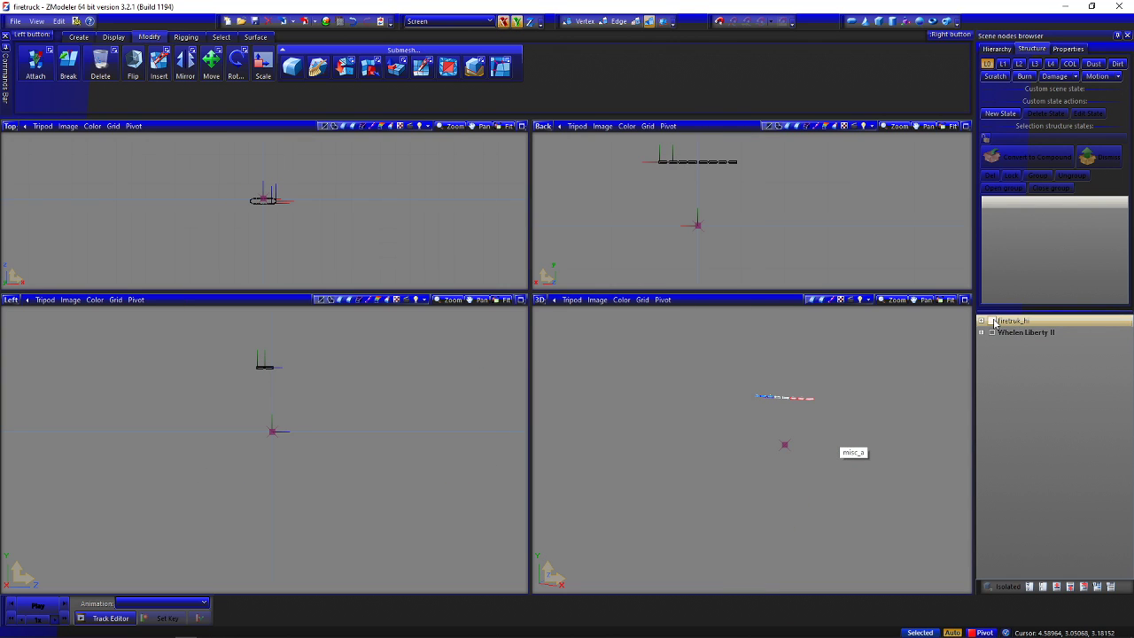
scroll(801, 403, up, 3)
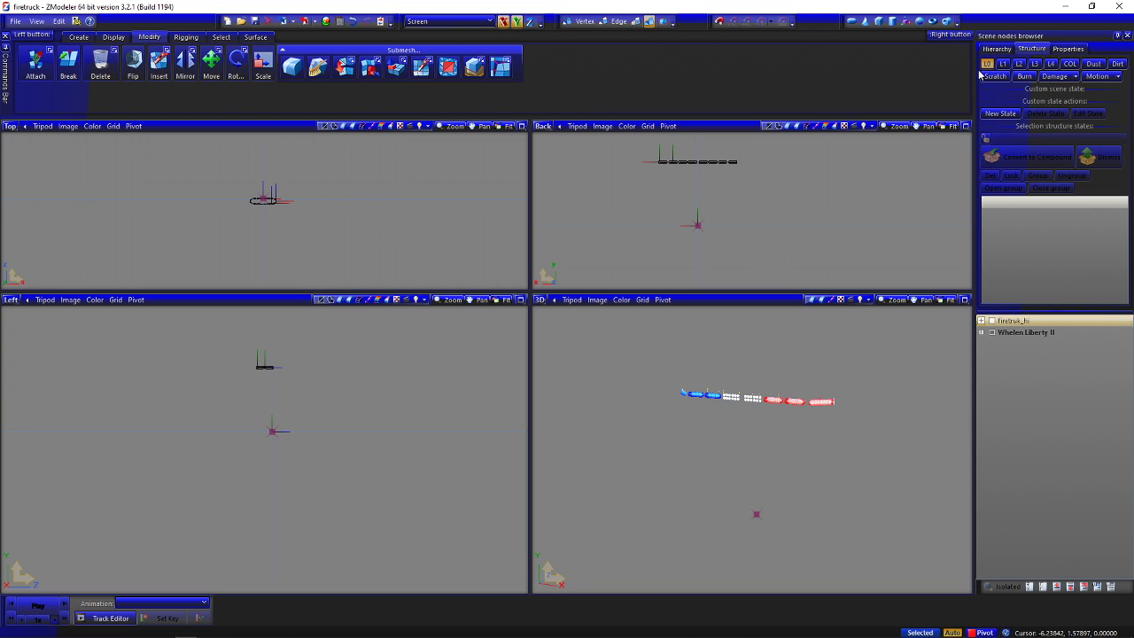
mouse_move(833, 363)
middle_down()
mouse_move(690, 363)
mouse_move(823, 362)
middle_up()
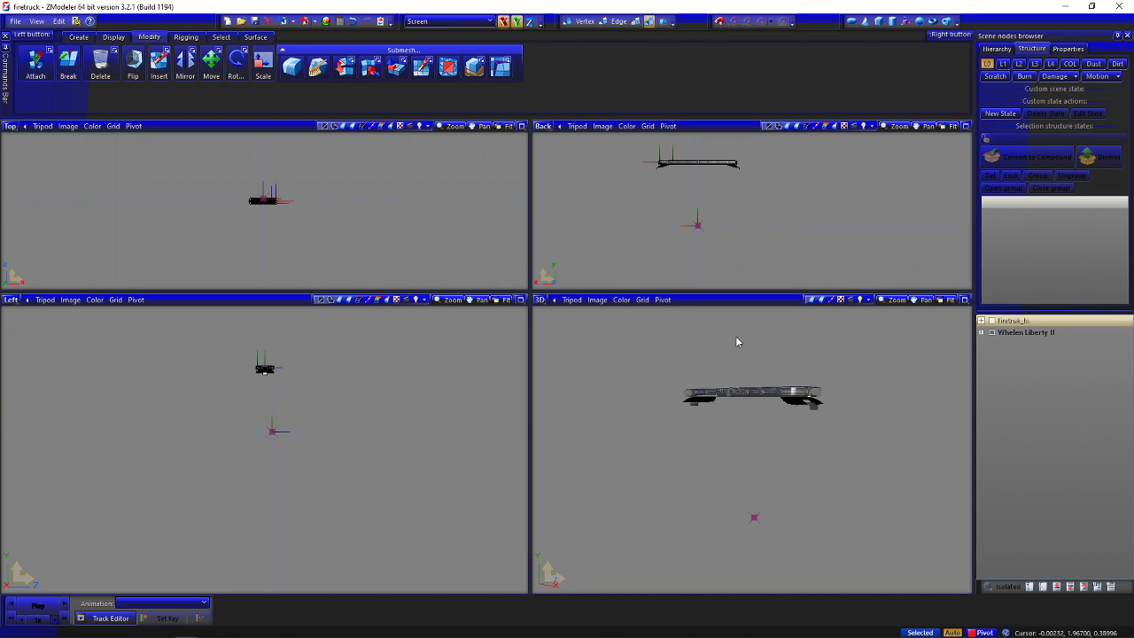
Select the Whelen Liberty II lightbar and move it up and toward the truck's front in the Left view, with both axes enabled
drag(371, 434, 371, 434)
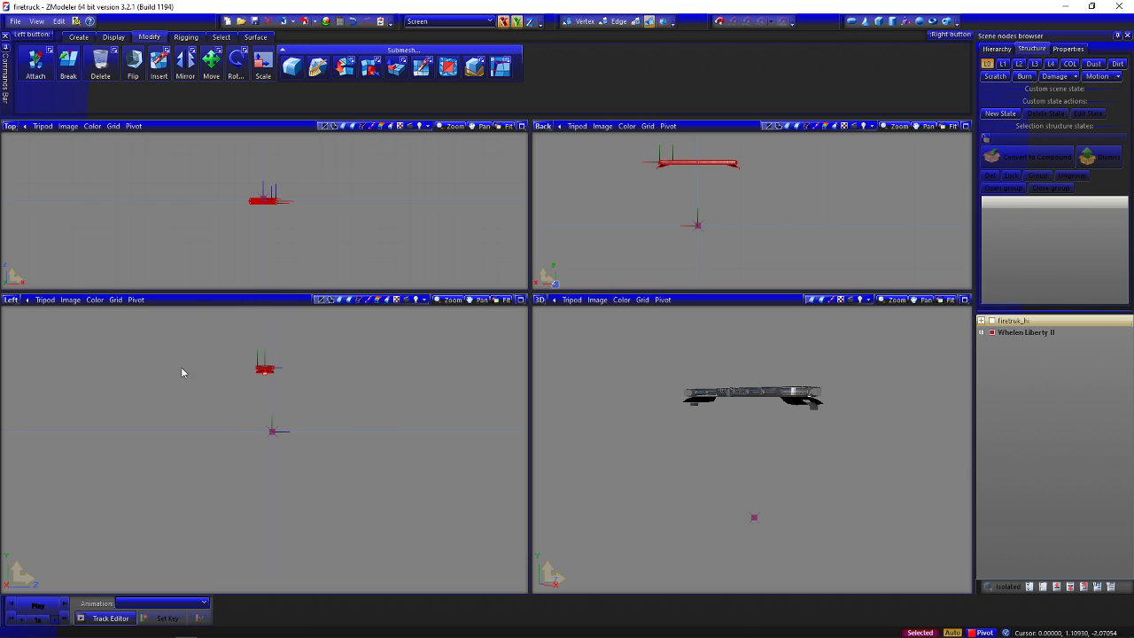
click(211, 62)
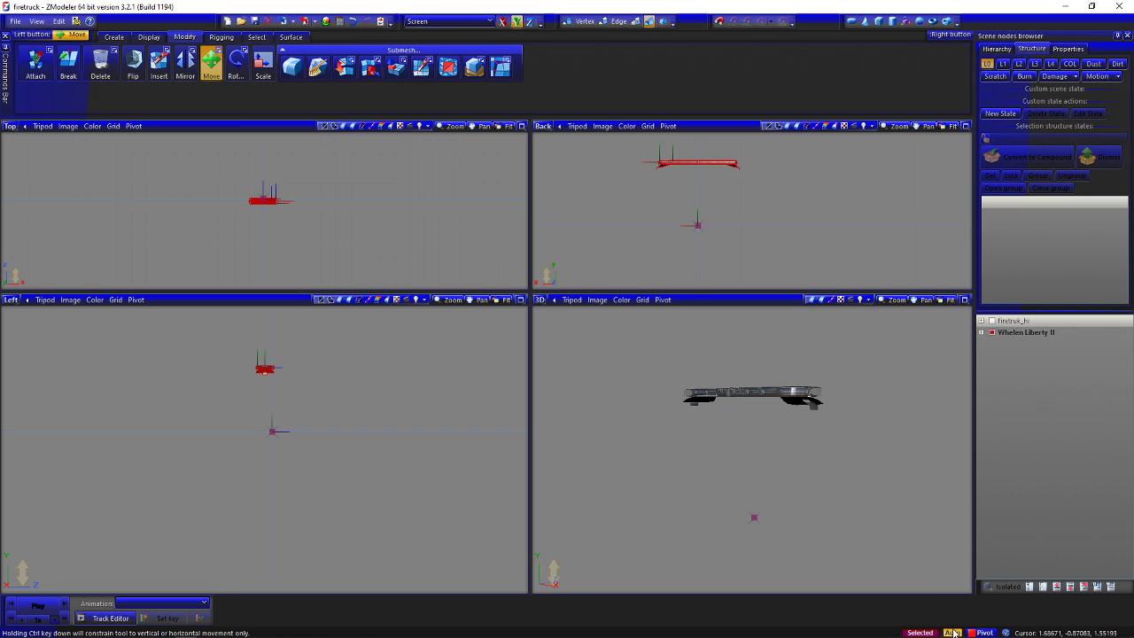
click(503, 21)
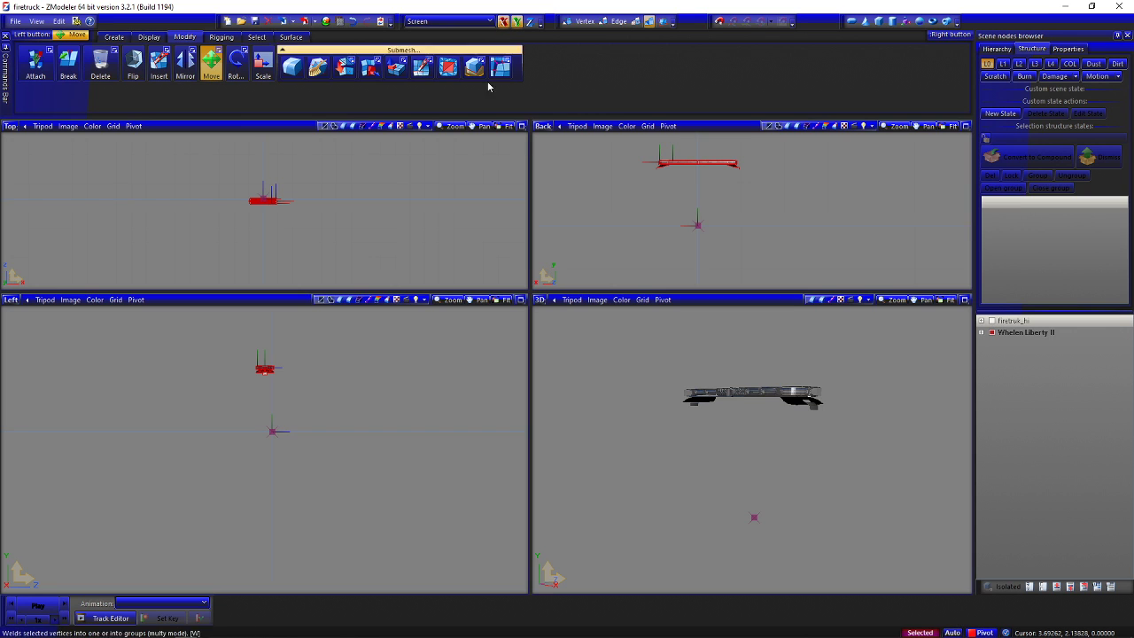
drag(315, 390, 278, 425)
Show the firetruk_hi node again and check the lightbar's position above the truck in the 3D view
click(998, 321)
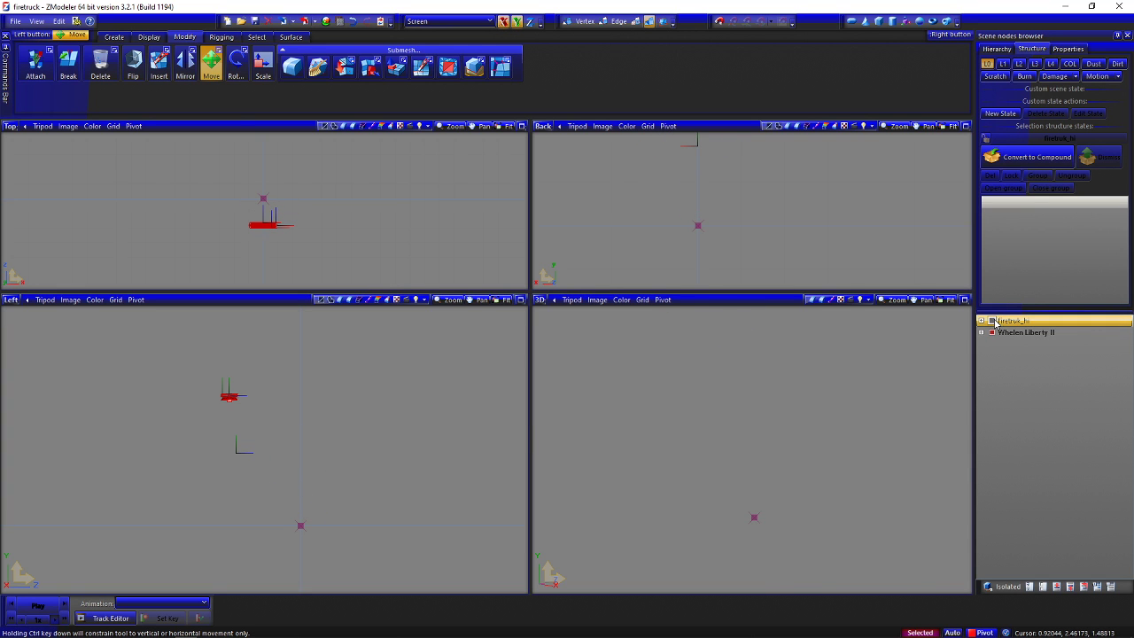
click(993, 322)
middle_drag(889, 358, 846, 375)
scroll(900, 375, down, 3)
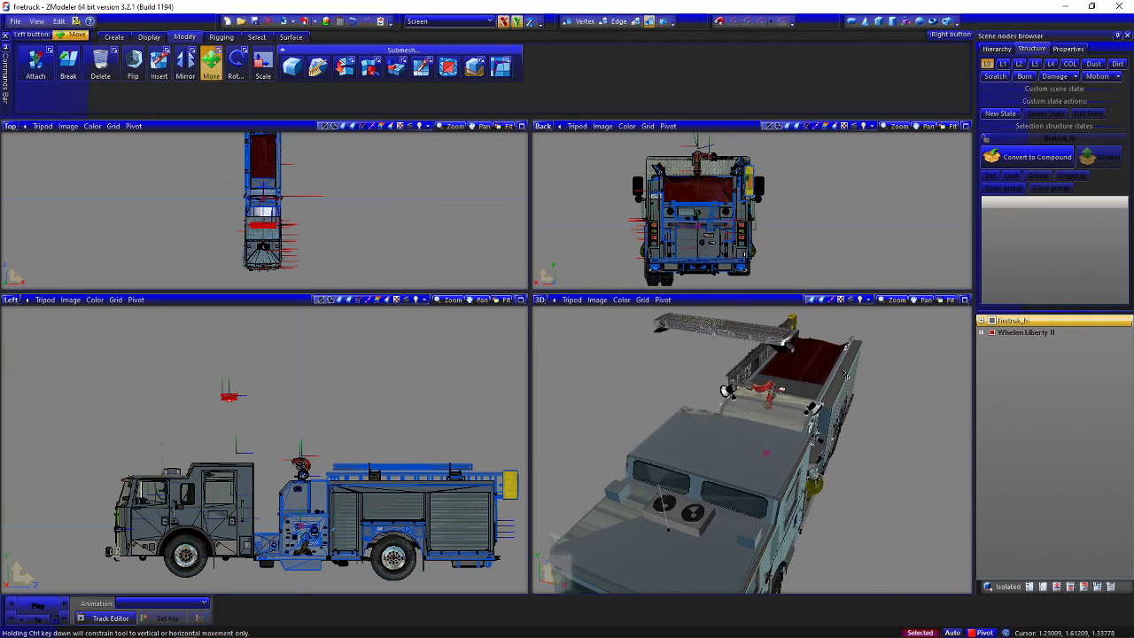
Move the lightbar down and forward in the Left view so its feet rest on the front of the cab roof
scroll(845, 375, up, 3)
scroll(133, 403, up, 2)
middle_drag(133, 402, 283, 377)
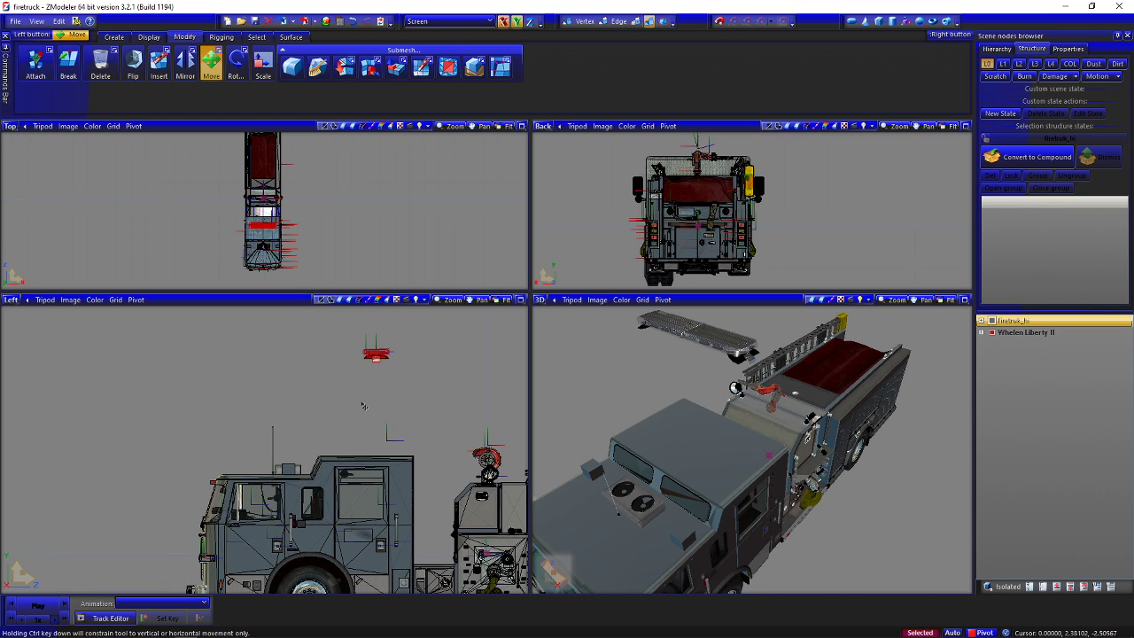
drag(362, 406, 246, 518)
scroll(234, 459, up, 1)
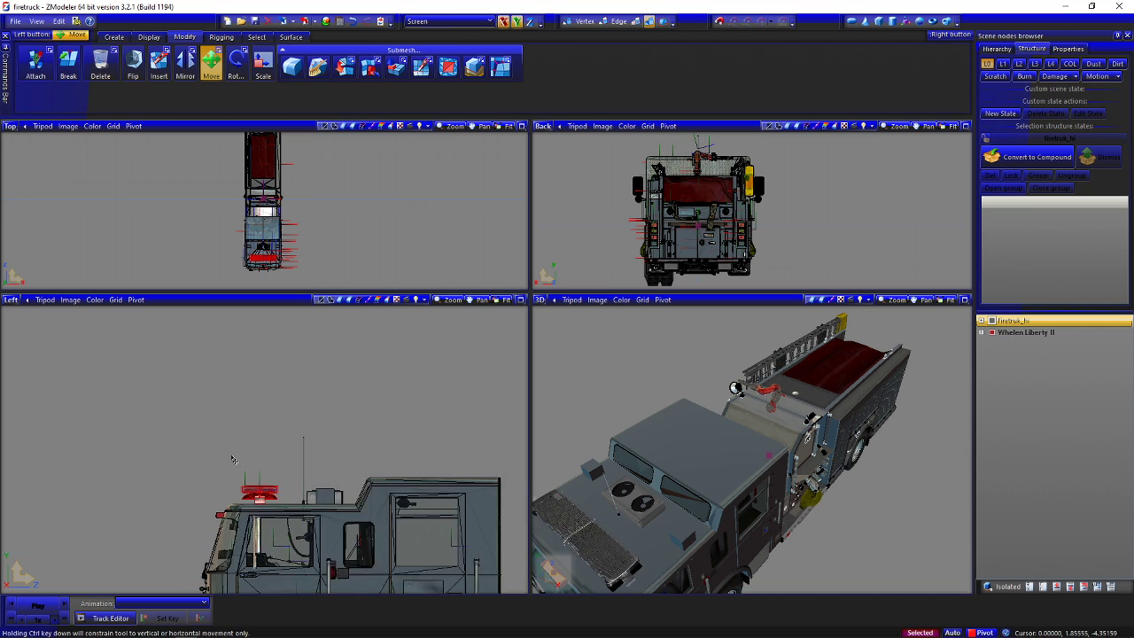
scroll(233, 459, up, 5)
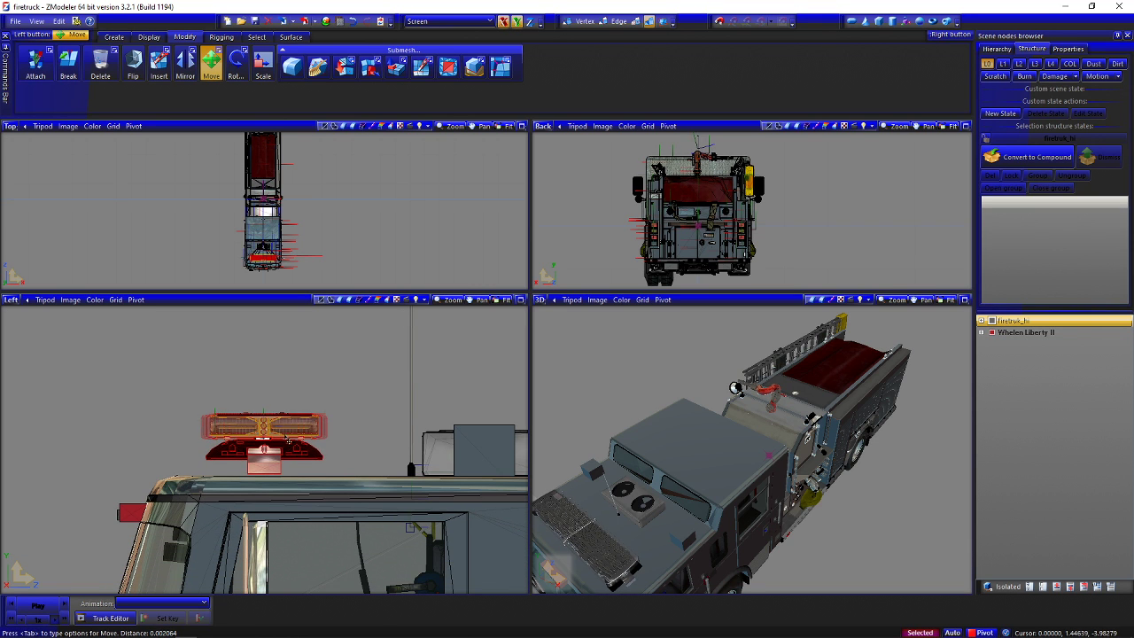
drag(288, 440, 301, 451)
middle_drag(762, 479, 638, 490)
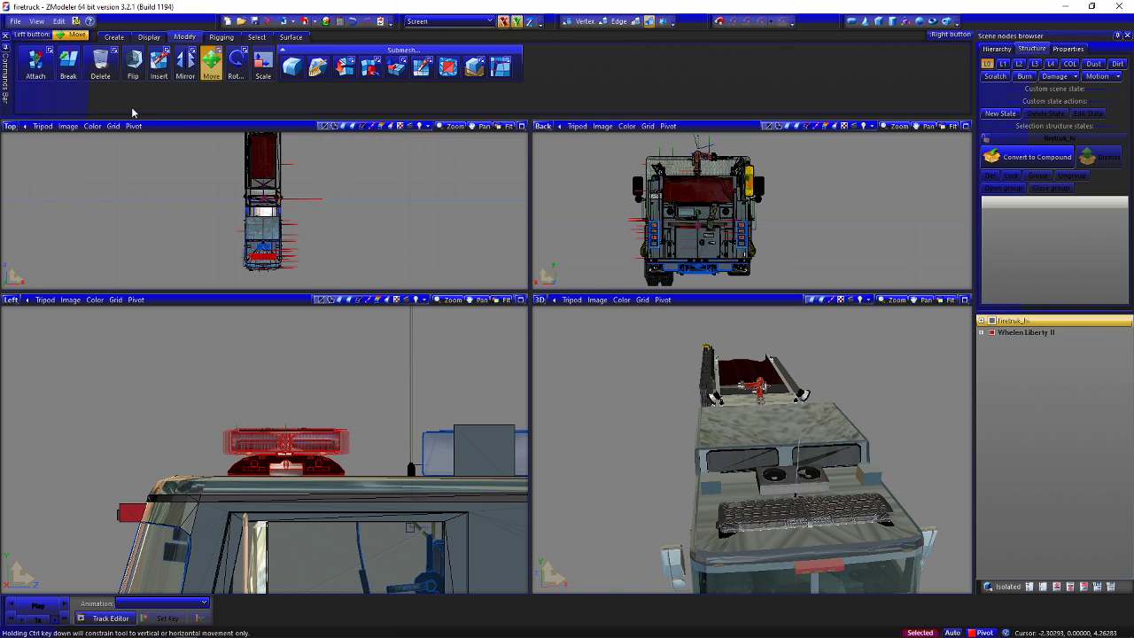
scroll(298, 392, down, 2)
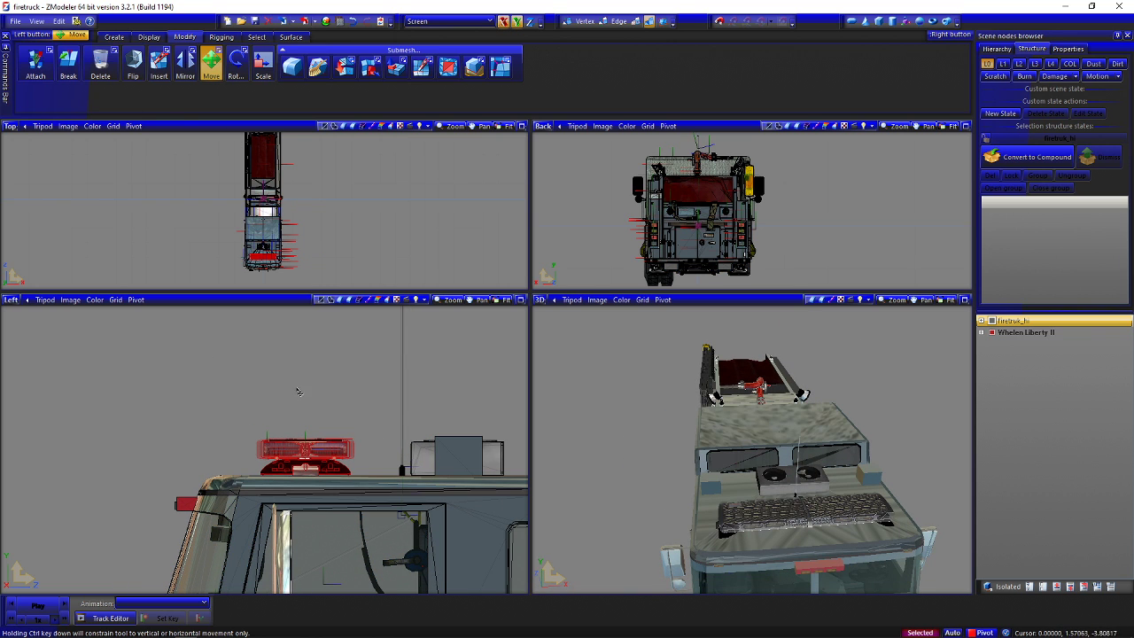
Switch the Top viewport to the Front view and enlarge it to show the cab and lightbar up close
click(11, 126)
click(29, 167)
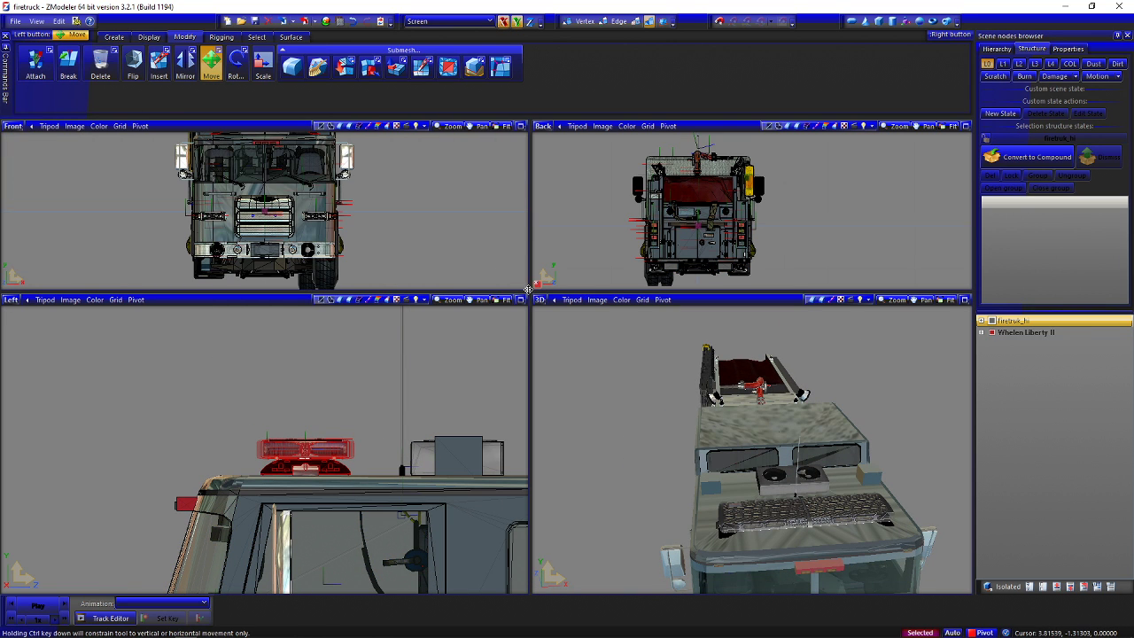
drag(650, 434, 646, 424)
scroll(434, 210, up, 5)
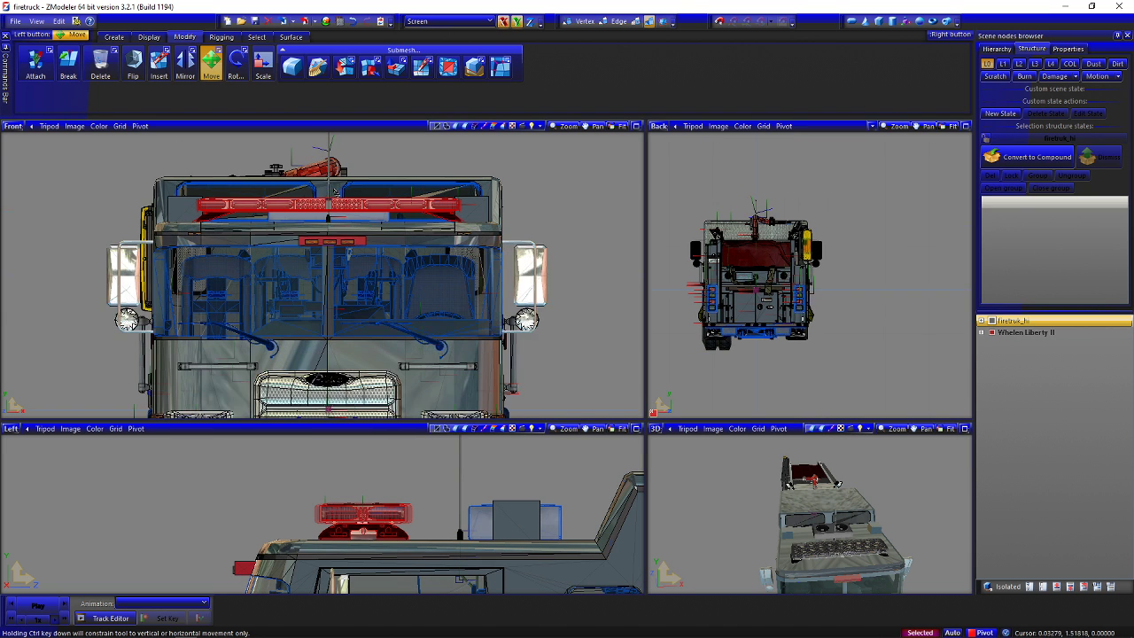
Scale the lightbar wider along the X axis in the Front view, and undo and redo the change to compare
click(263, 64)
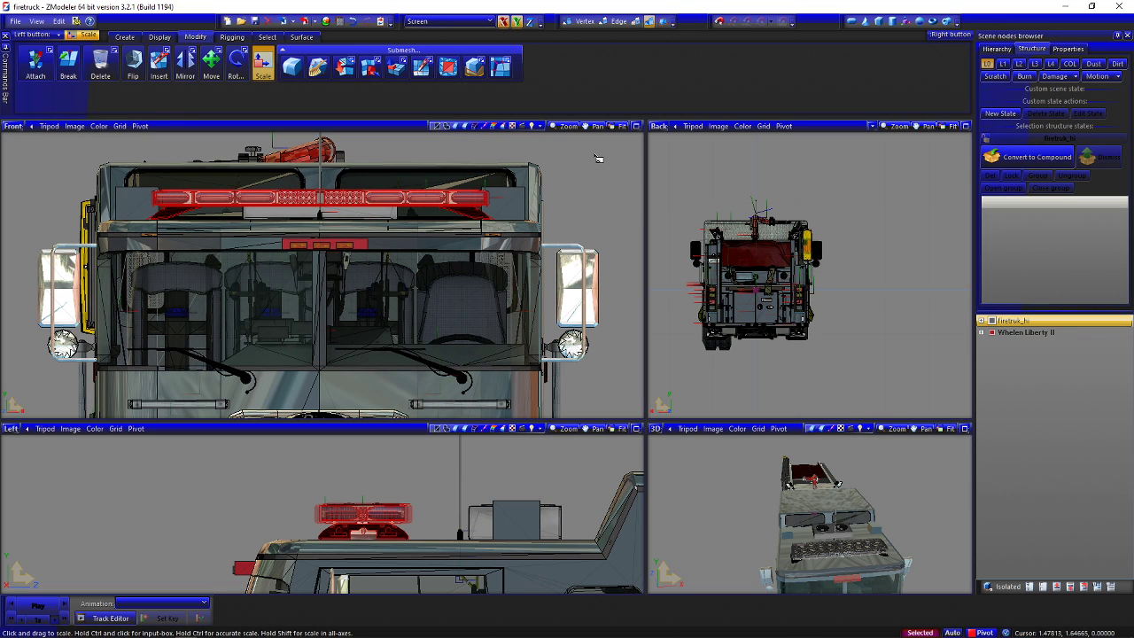
mouse_move(588, 196)
mouse_down()
mouse_move(585, 212)
mouse_move(579, 189)
mouse_up()
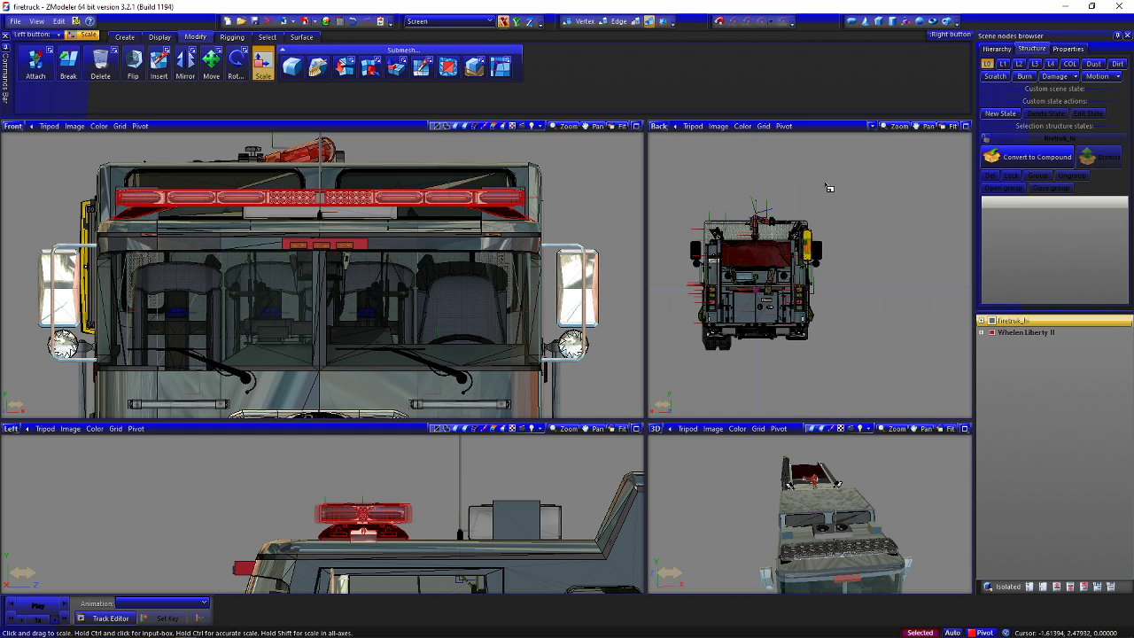
key(ctrl+z)
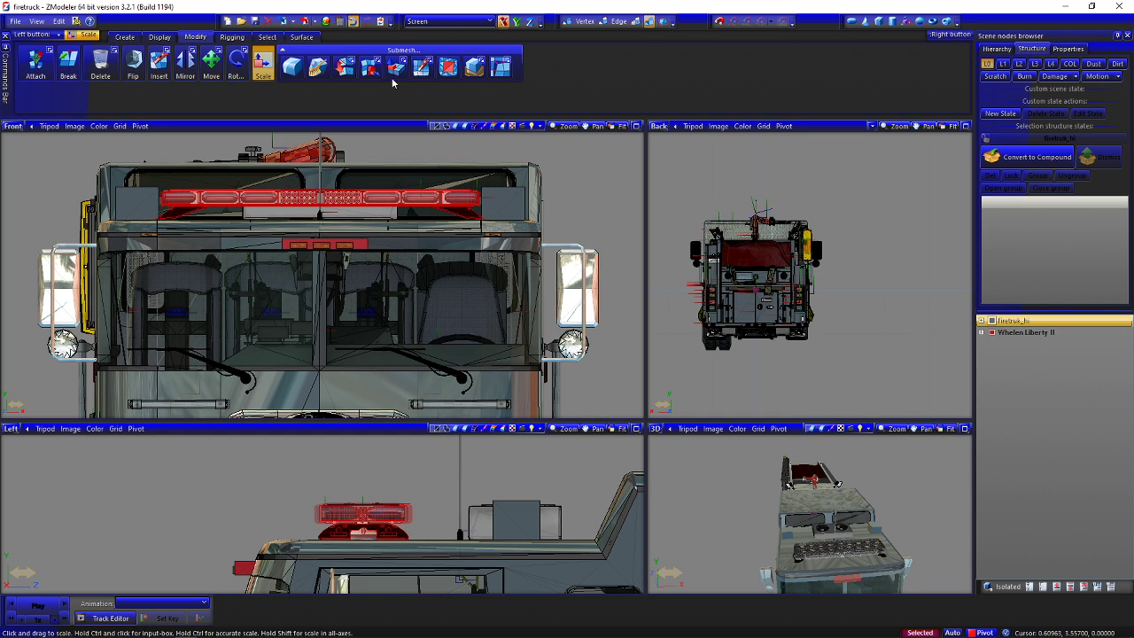
key(ctrl+y)
Check the lightbar's feet against the cab roof and scale it slightly narrower along the X axis in the Front view
middle_drag(748, 220, 765, 257)
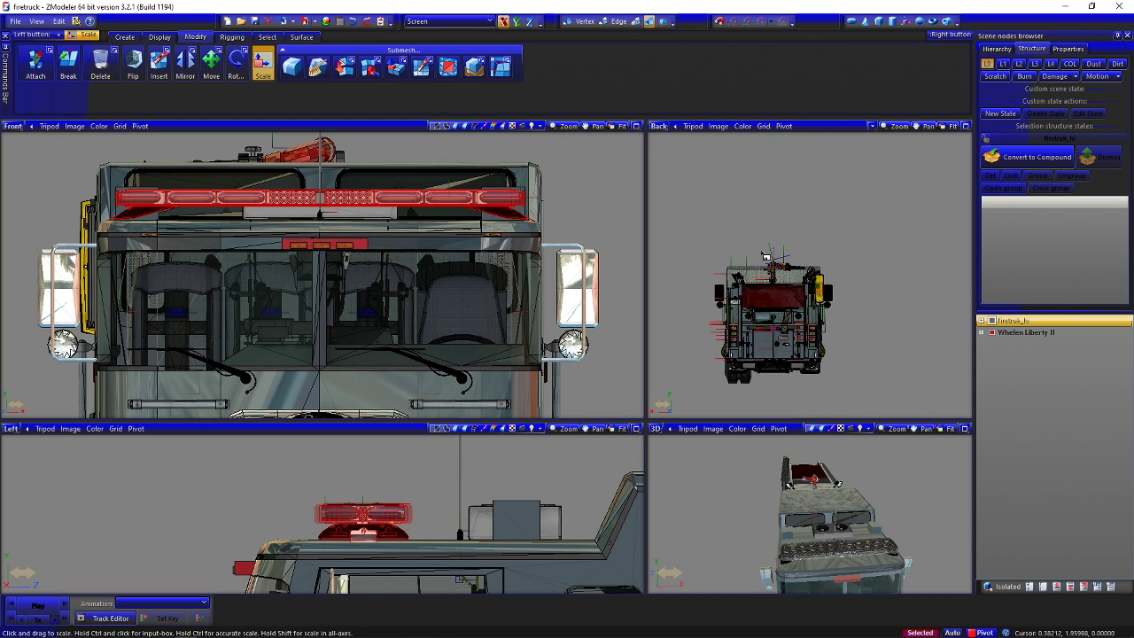
scroll(767, 253, up, 1)
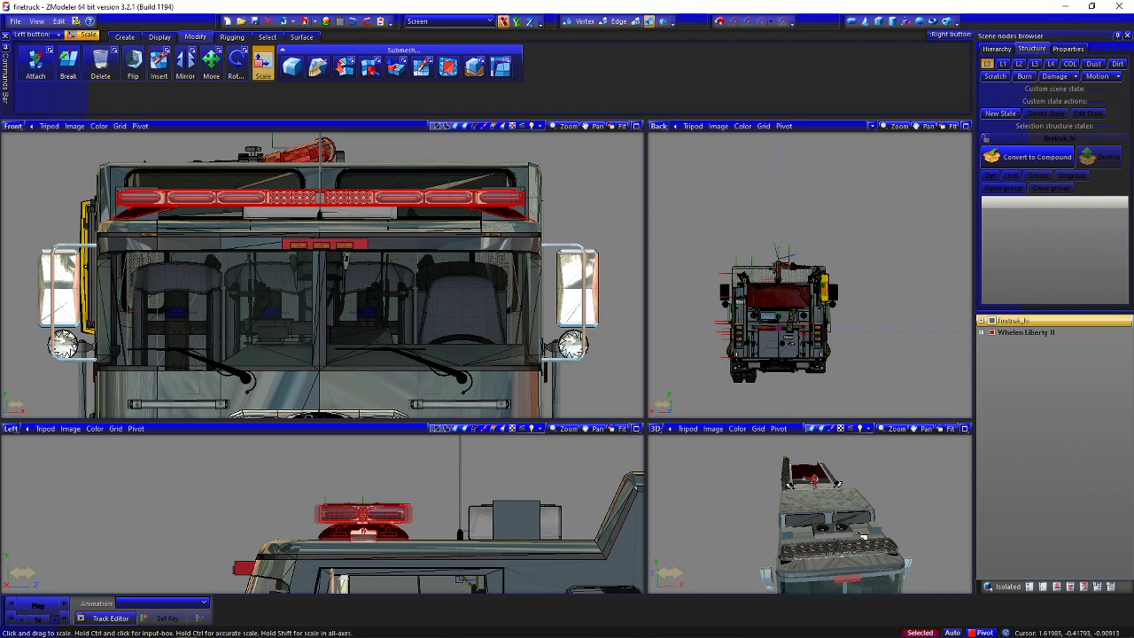
mouse_move(862, 536)
middle_down()
mouse_move(848, 533)
mouse_move(861, 532)
middle_up()
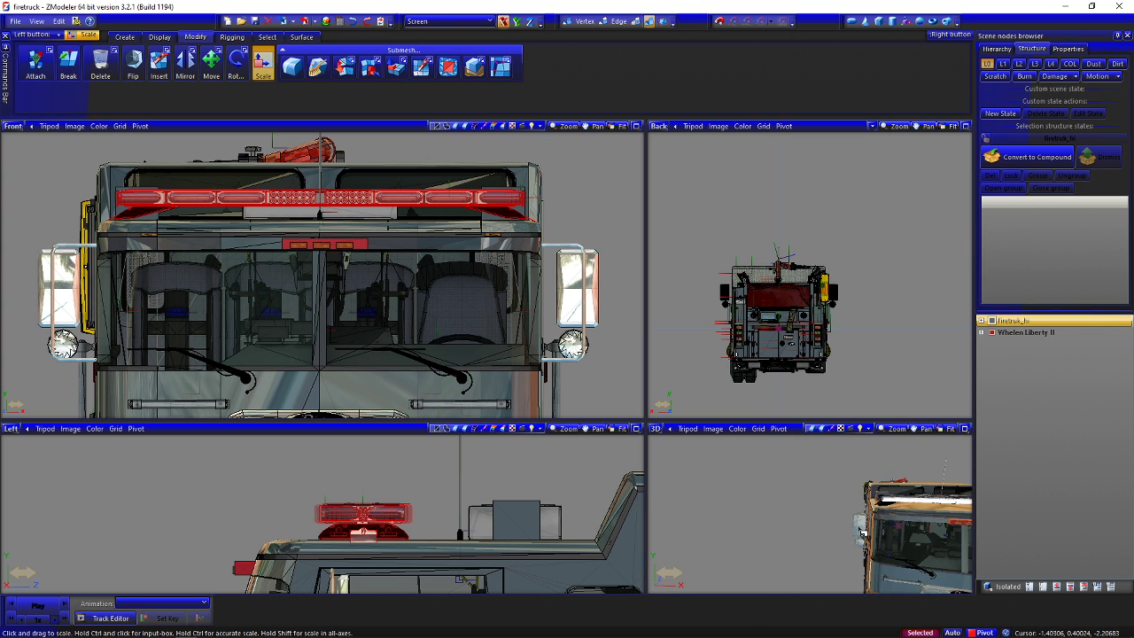
scroll(133, 202, up, 3)
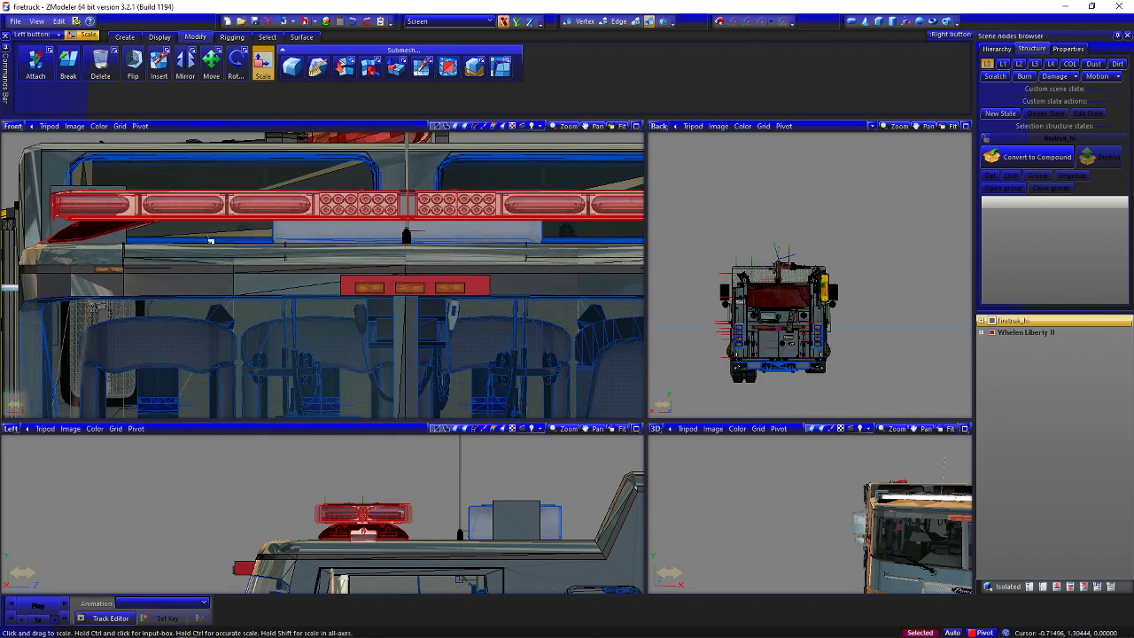
scroll(266, 239, down, 2)
middle_drag(372, 235, 275, 238)
drag(609, 176, 614, 185)
middle_drag(846, 487, 858, 486)
Move the lightbar slightly toward the truck's rear with only the Z axis enabled, and look over its child parts in the node tree
click(211, 60)
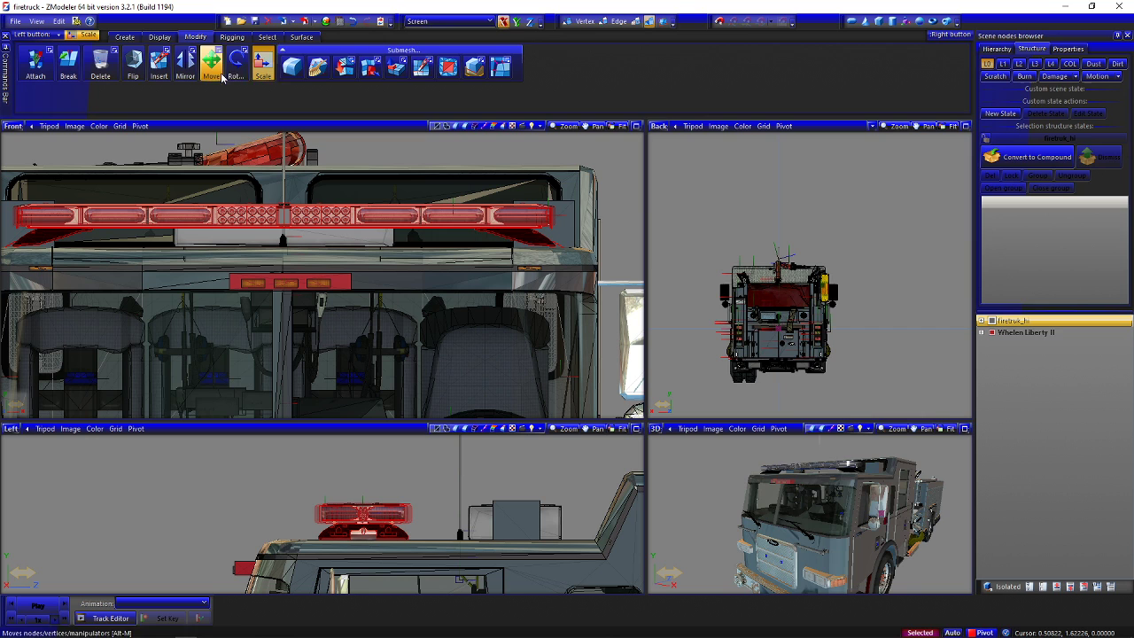
click(530, 23)
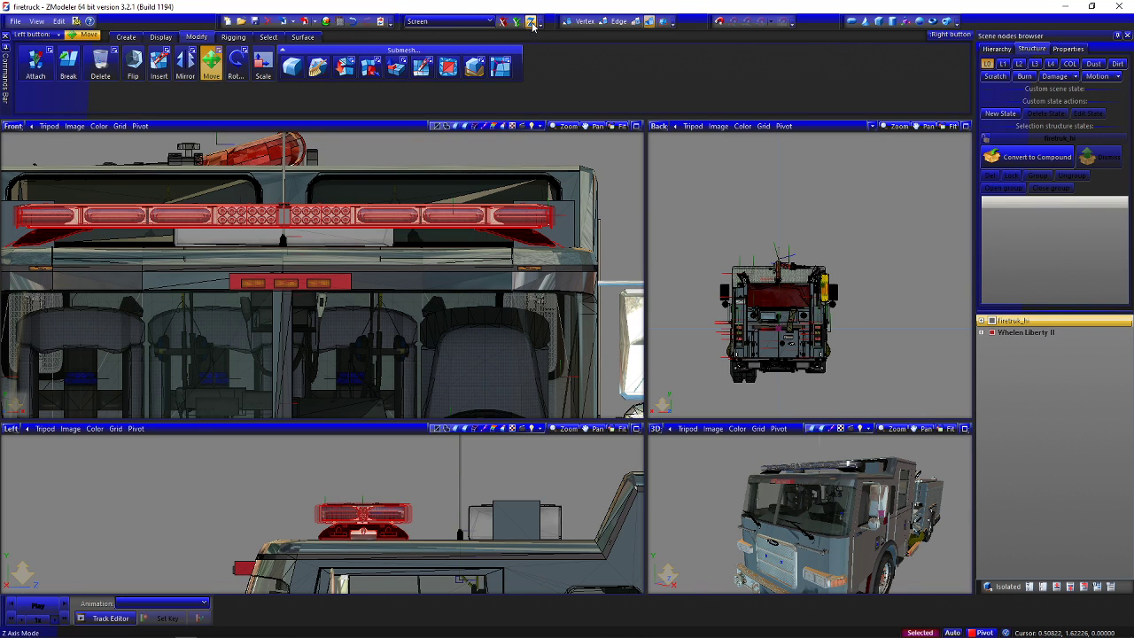
drag(459, 228, 466, 228)
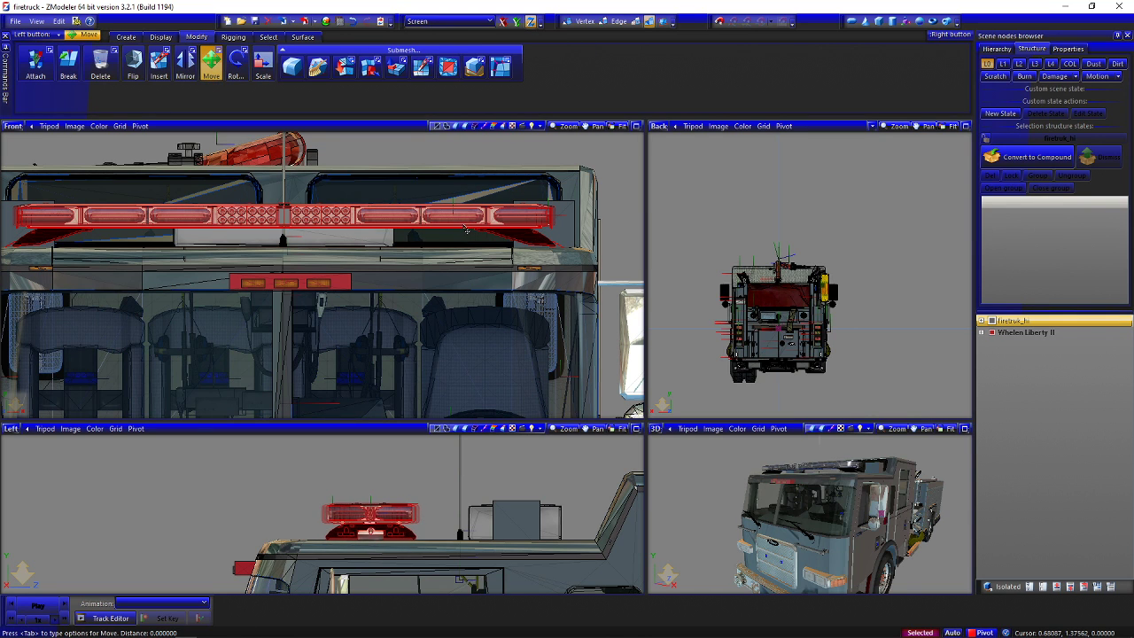
click(981, 333)
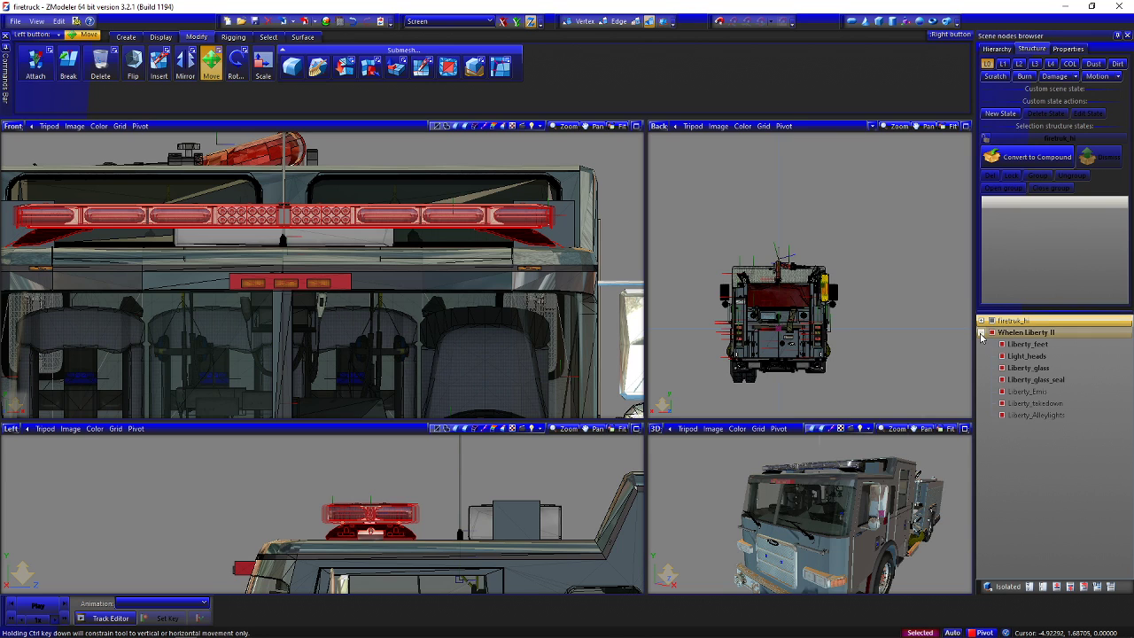
click(982, 333)
Shrink the Front viewport to give the Left and 3D views more room, and inspect the lightbar's placement in each view
mouse_move(219, 56)
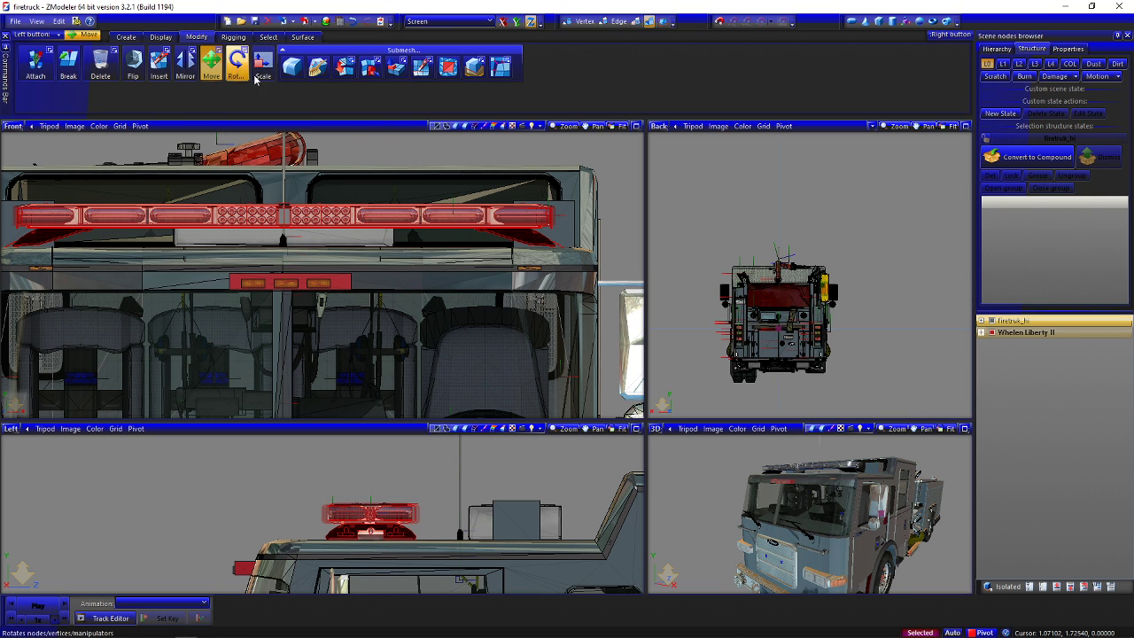
click(319, 182)
scroll(531, 169, down, 2)
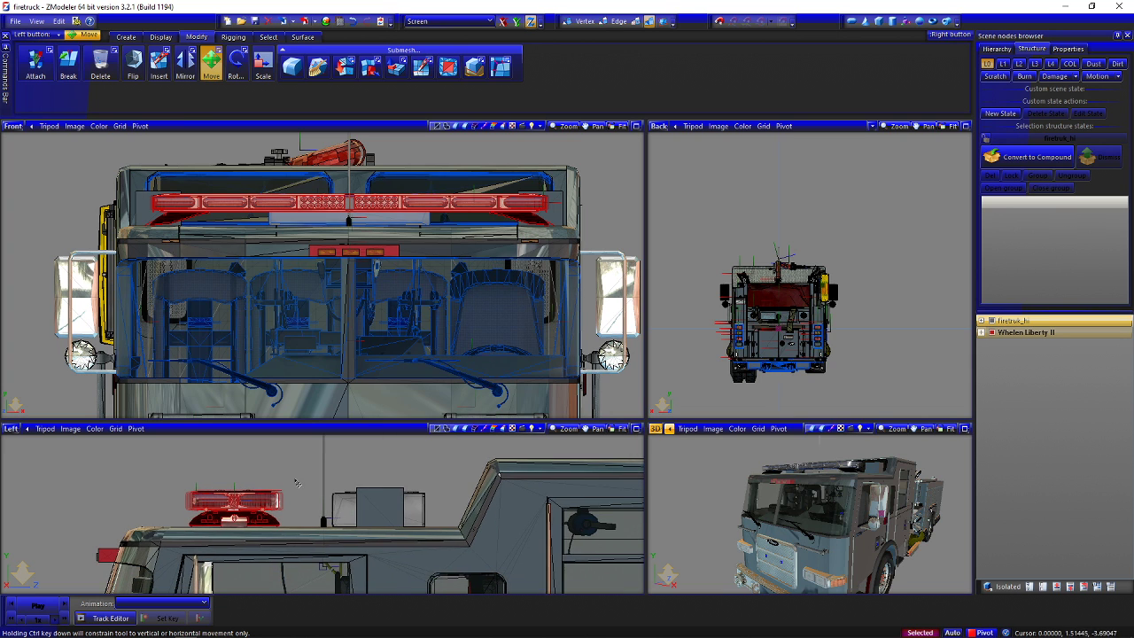
click(611, 370)
middle_drag(659, 440, 641, 434)
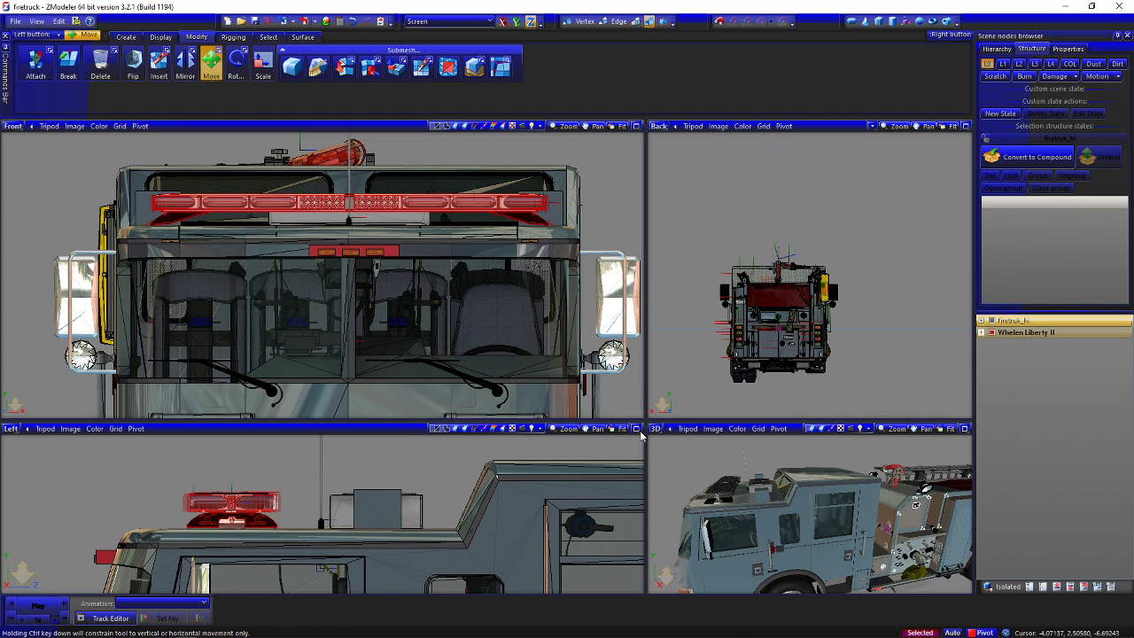
drag(643, 420, 570, 330)
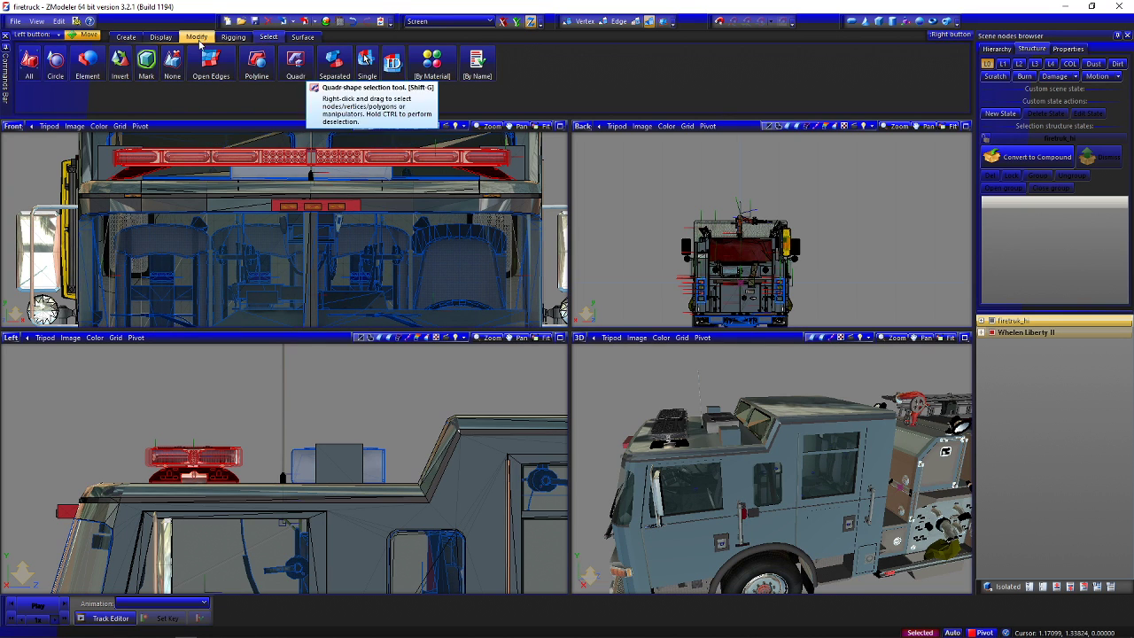
scroll(461, 227, down, 4)
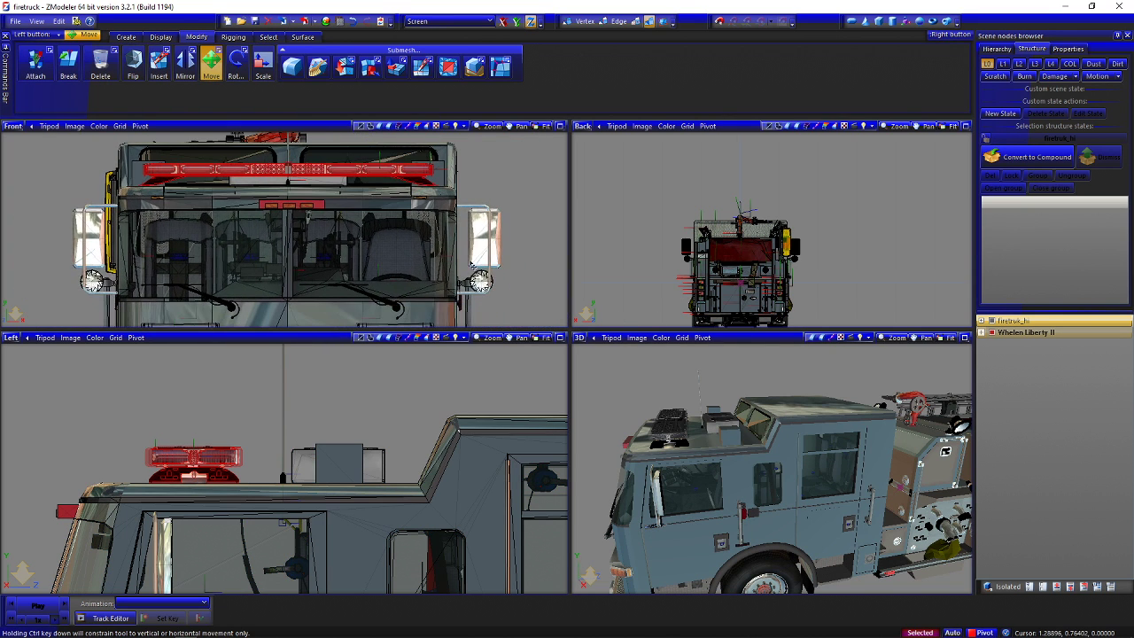
scroll(531, 265, down, 4)
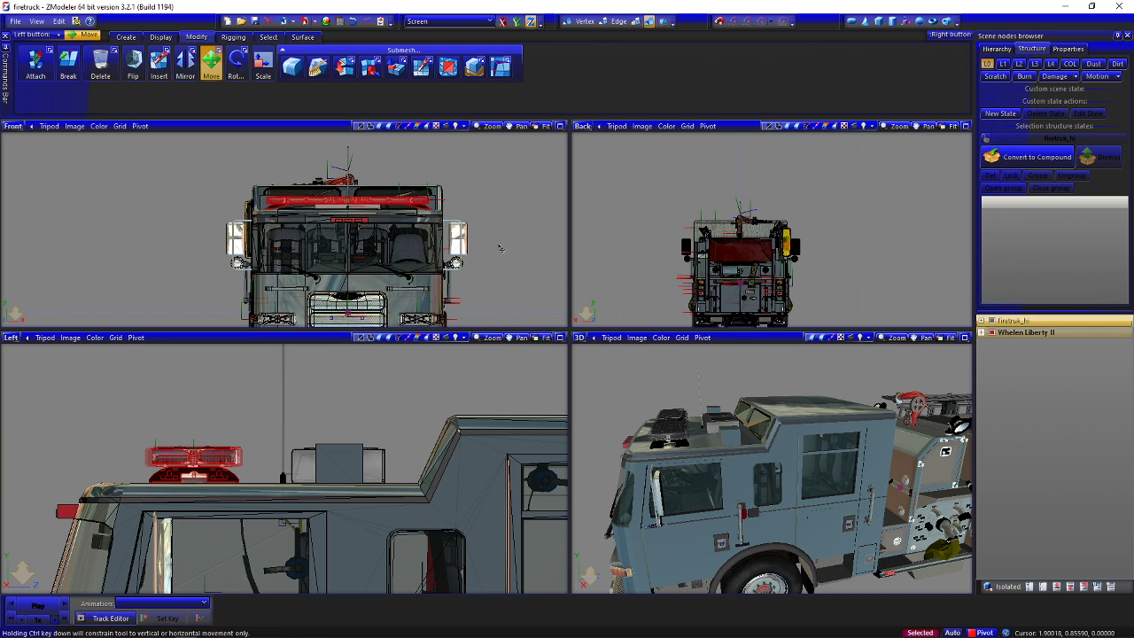
scroll(367, 183, up, 4)
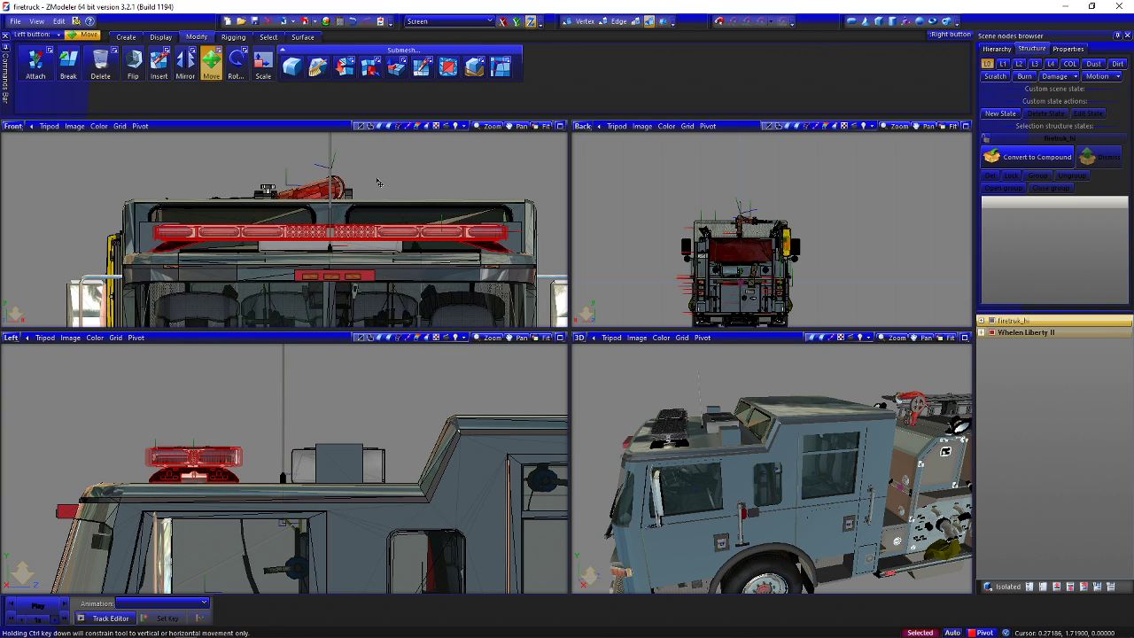
middle_drag(378, 183, 321, 172)
mouse_move(822, 431)
alt+middle_down()
mouse_move(837, 429)
mouse_move(824, 428)
alt+middle_up()
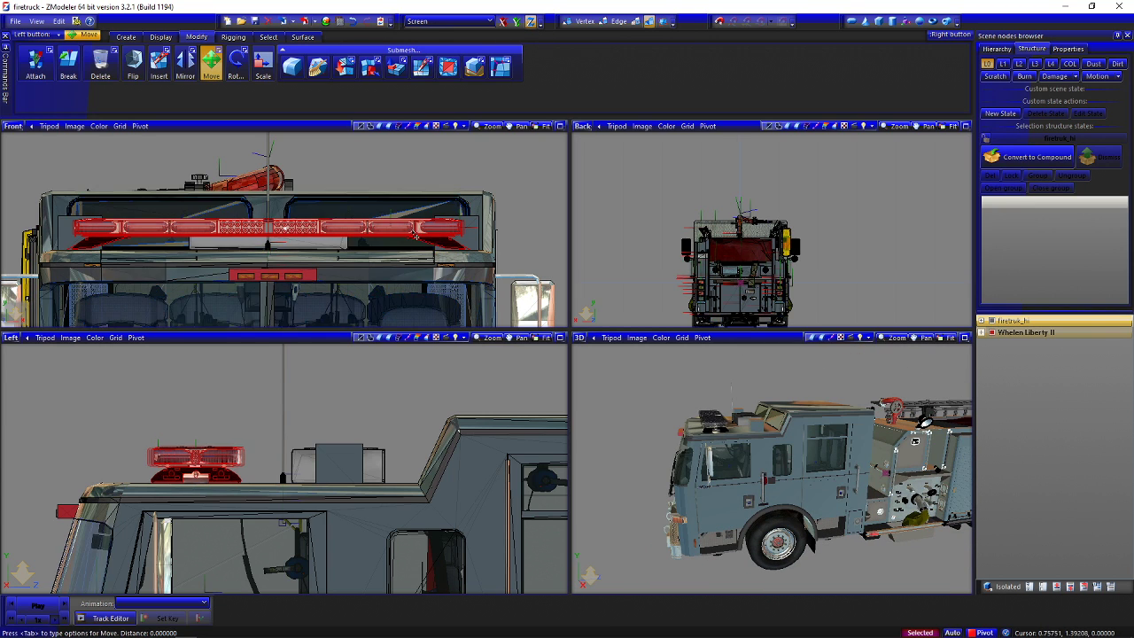
Try nudging the lightbar along the Z axis from the Front view, and undo the move
drag(415, 228, 416, 222)
alt+middle_drag(824, 532, 795, 541)
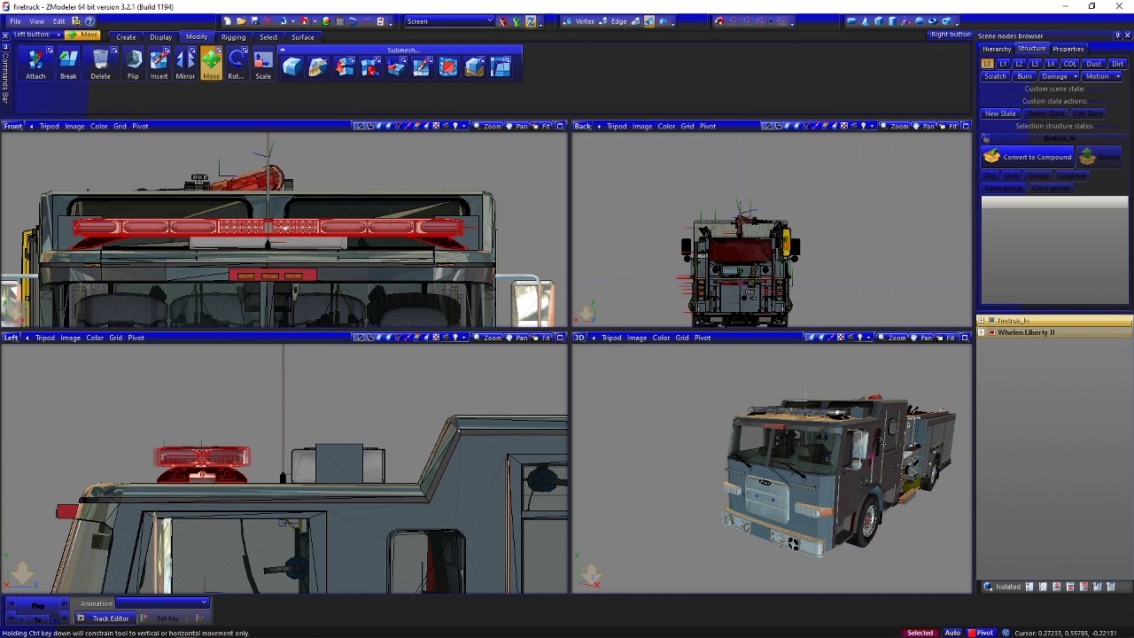
key(ctrl+z)
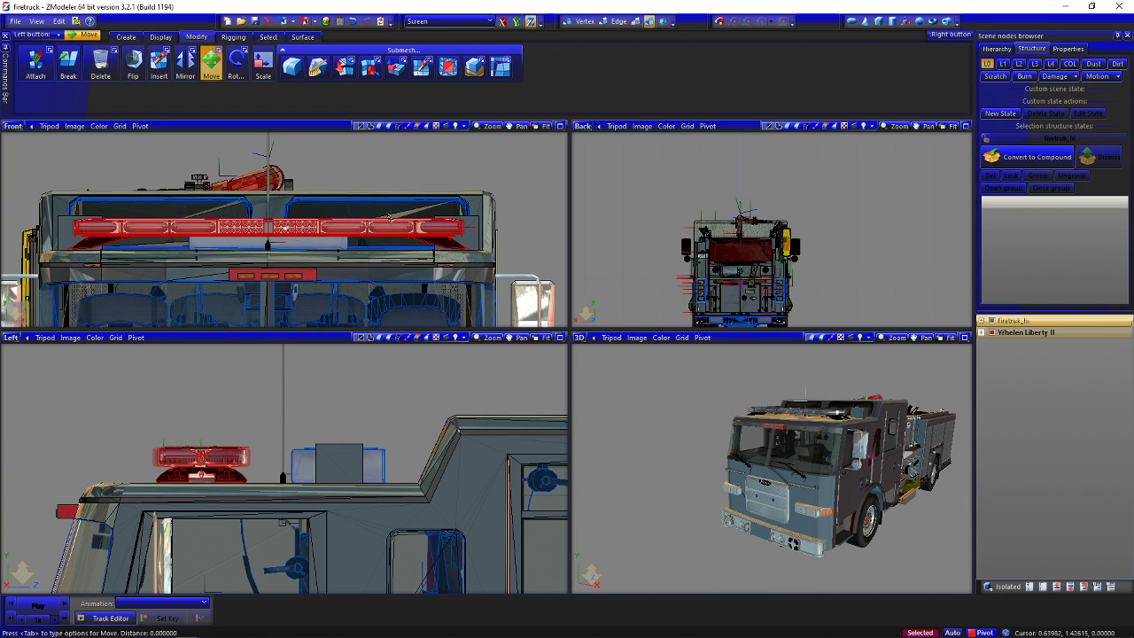
click(353, 29)
Turn off the selected-objects mode and examine the lightbar's fit on the cab roof in the 3D view
alt+middle_drag(869, 461, 928, 426)
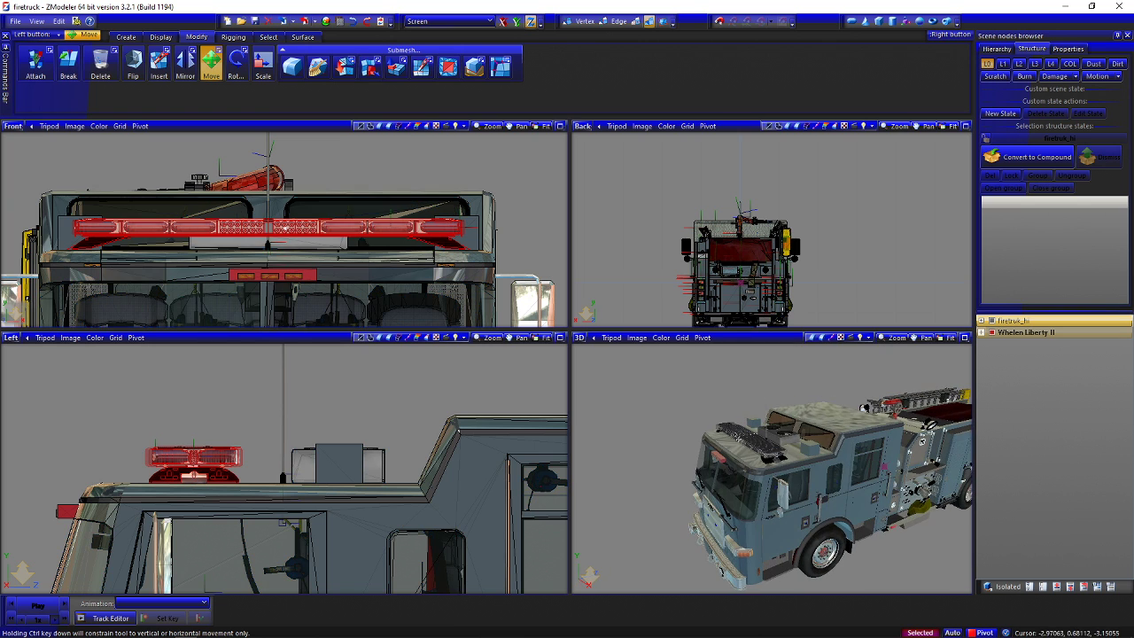
click(571, 198)
scroll(693, 453, up, 4)
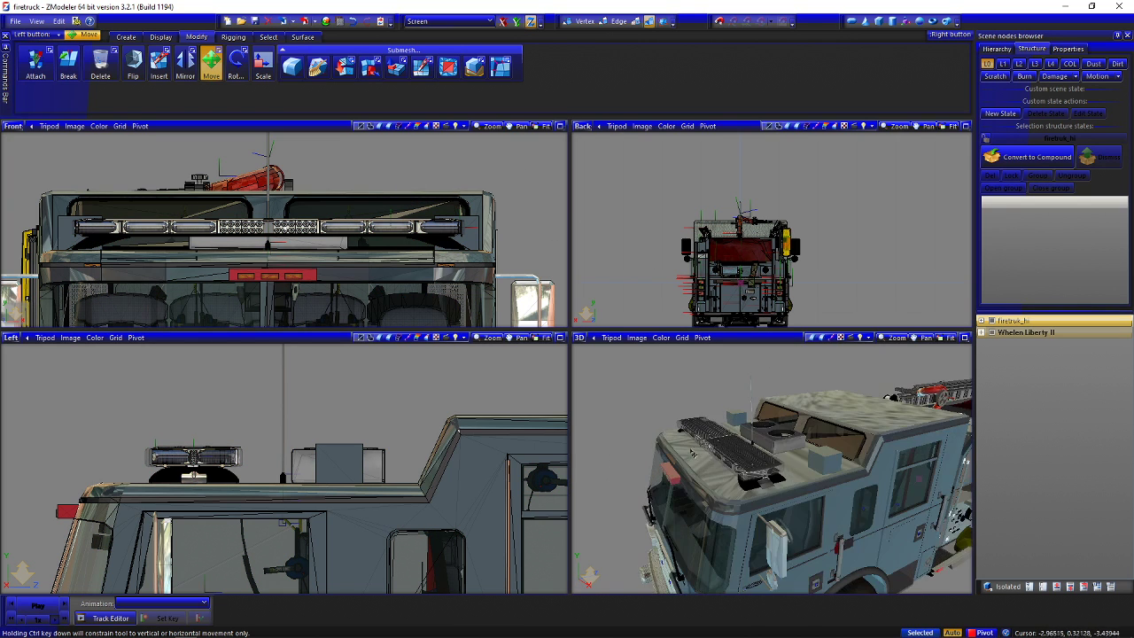
scroll(866, 474, down, 3)
Hide the firetruk_hi model and the Whelen Liberty II parent mesh, and expand the lightbar's child nodes
click(996, 322)
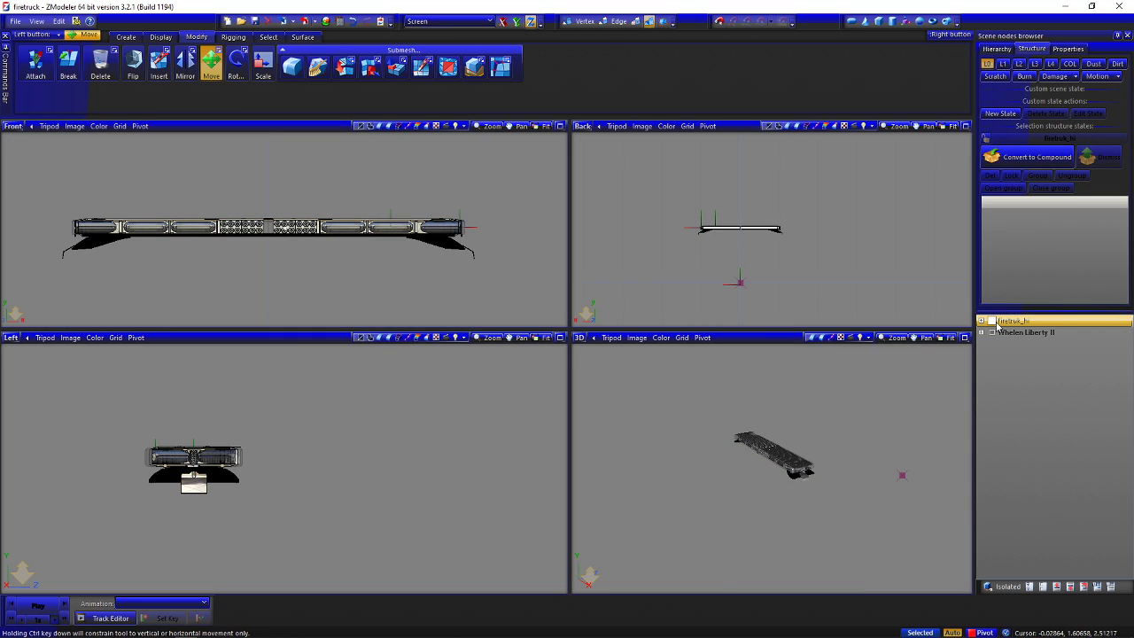
click(980, 332)
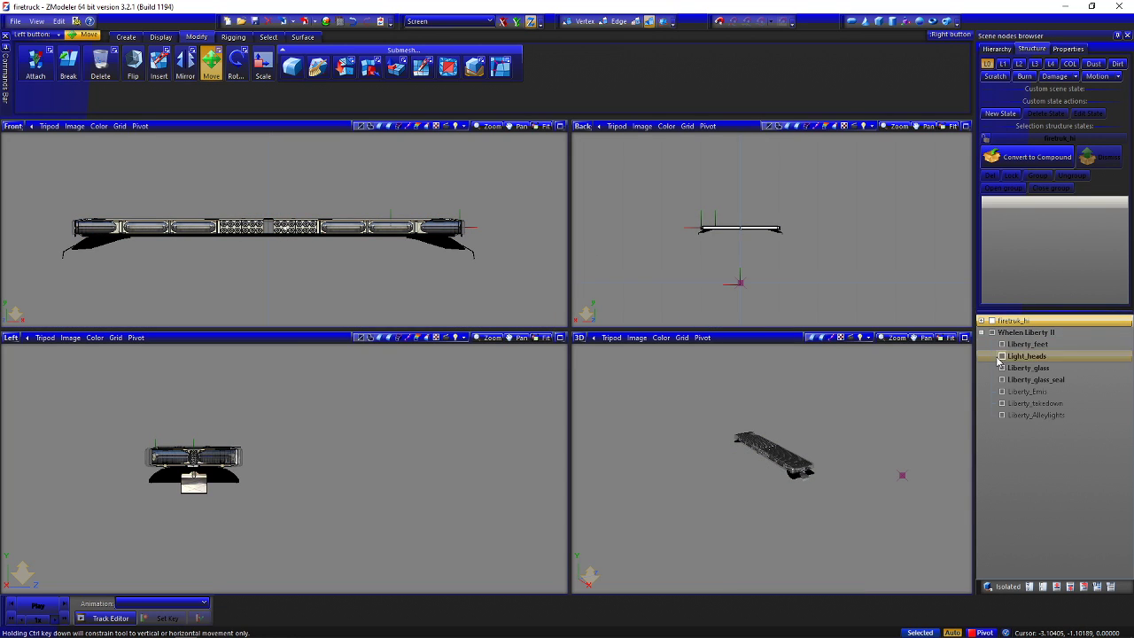
click(1010, 332)
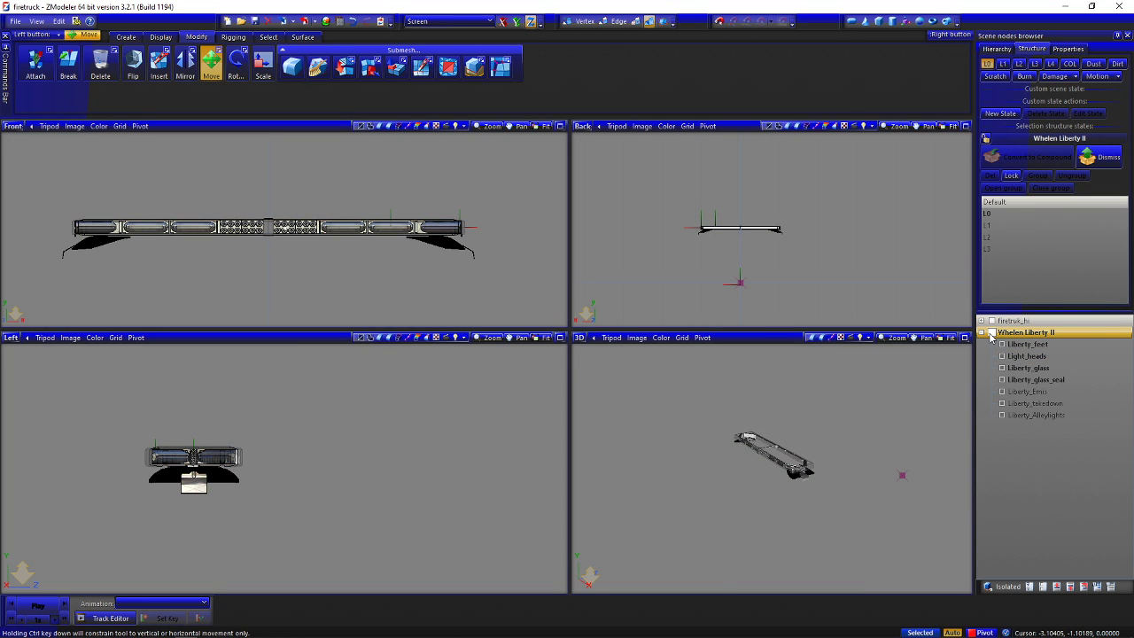
Hide all of the lightbar's child parts except Liberty_Emis so only the emissive light segments are shown
click(1002, 344)
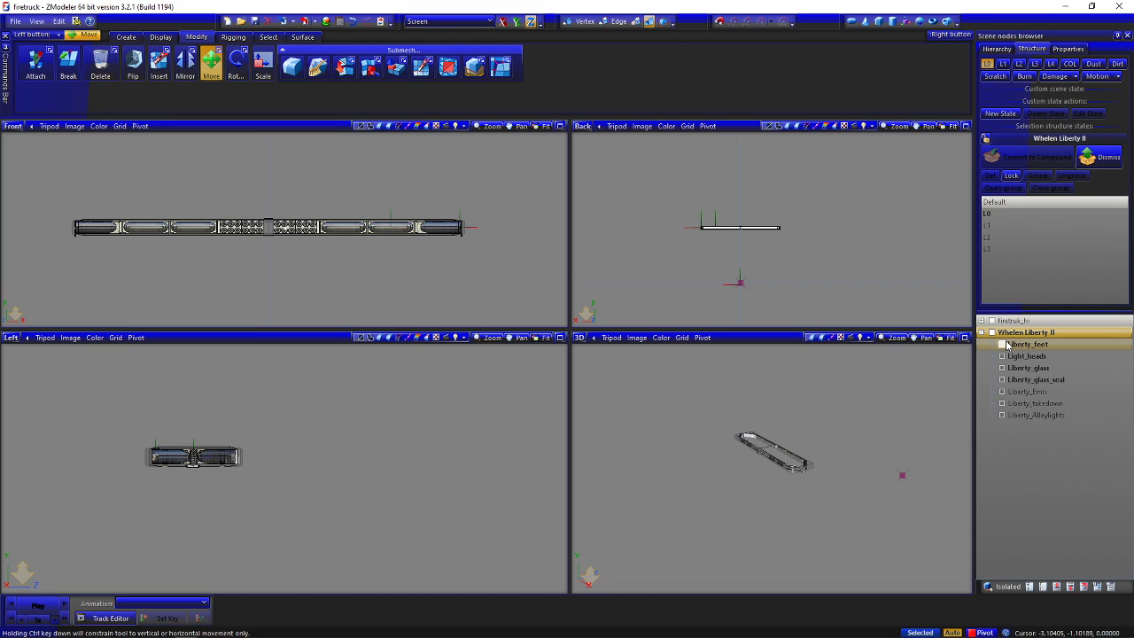
click(1002, 355)
click(1002, 367)
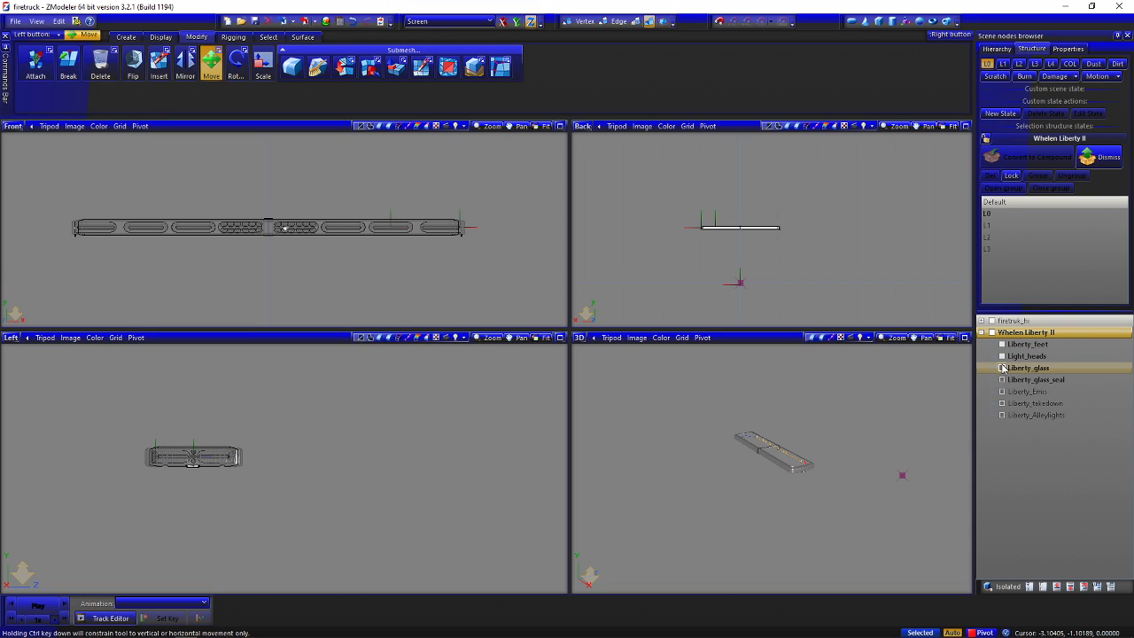
click(1002, 379)
click(1002, 391)
click(1002, 403)
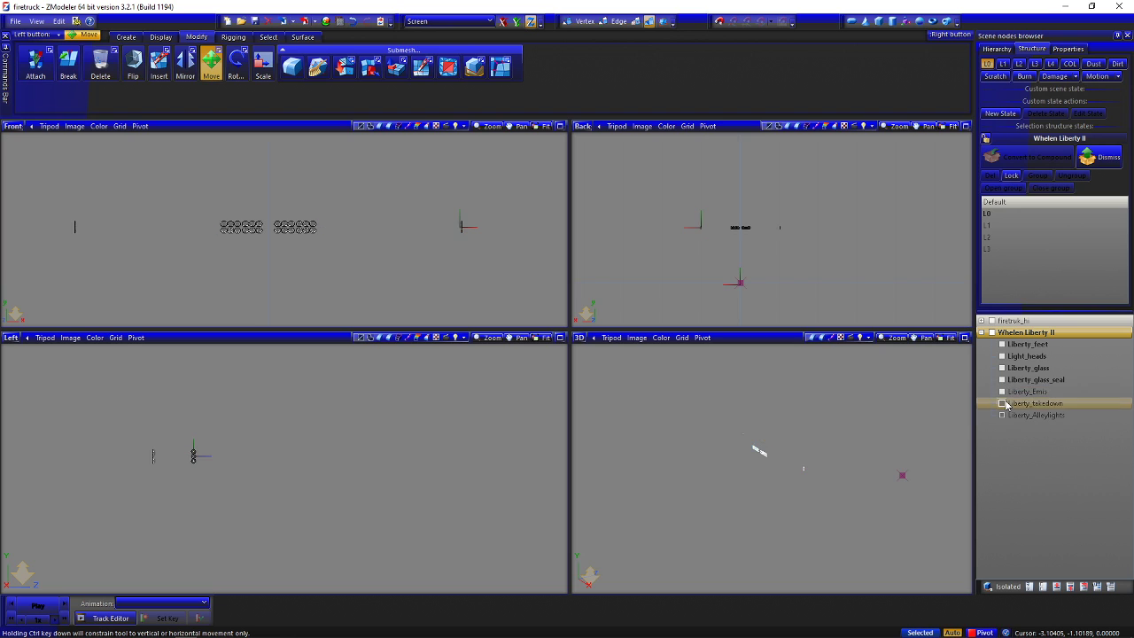
click(1002, 392)
click(1002, 403)
click(1002, 415)
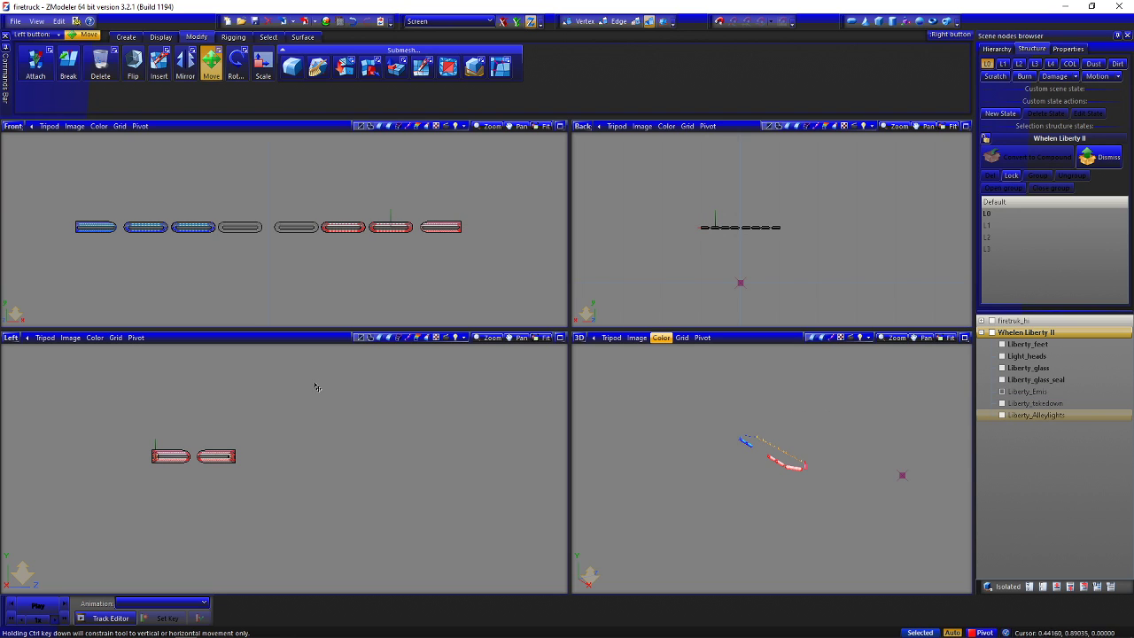
Switch the Front viewport to the Top view and frame the lightbar's emissive segments there
click(14, 126)
click(26, 173)
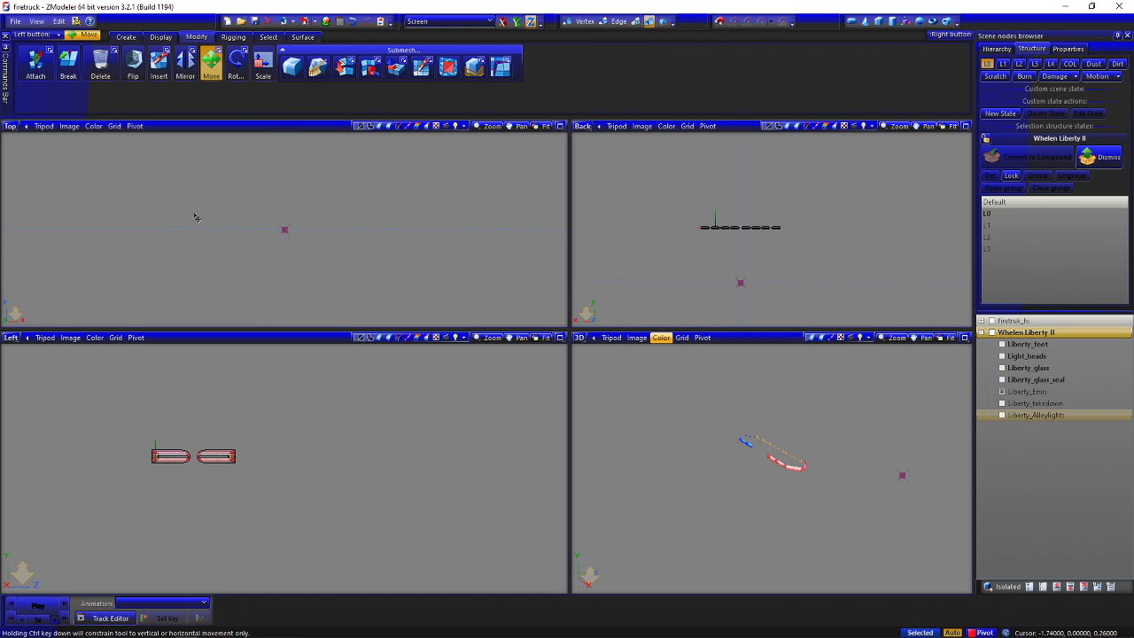
scroll(292, 296, up, 6)
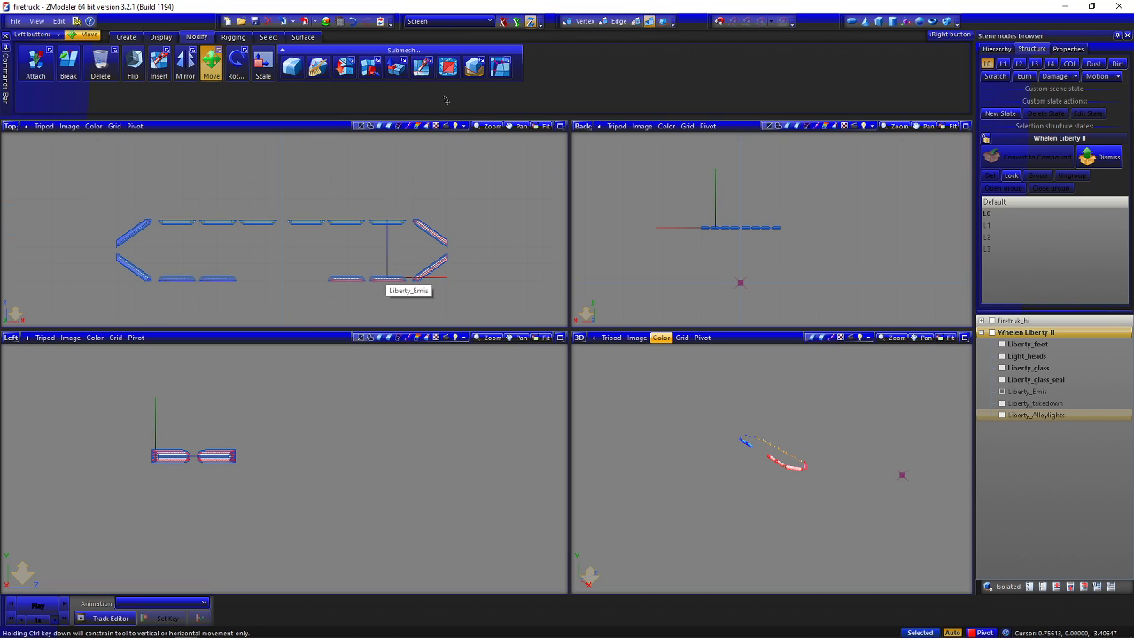
Detach the polygons of the red corner segment and the two red segments beside it from Liberty_Emis as a separate object
click(635, 21)
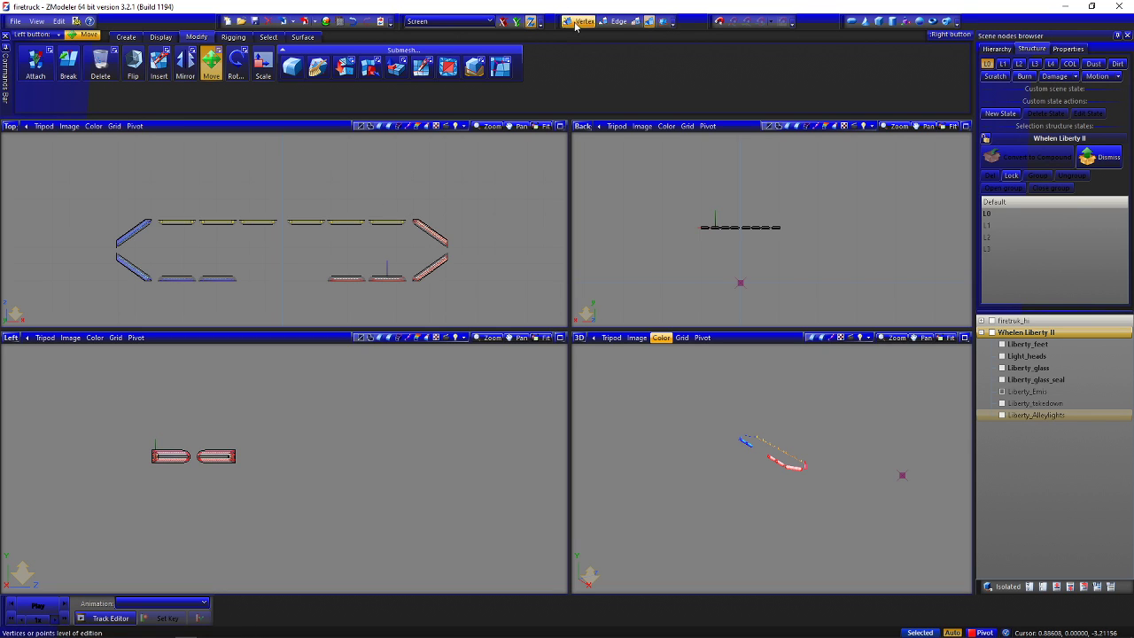
click(323, 220)
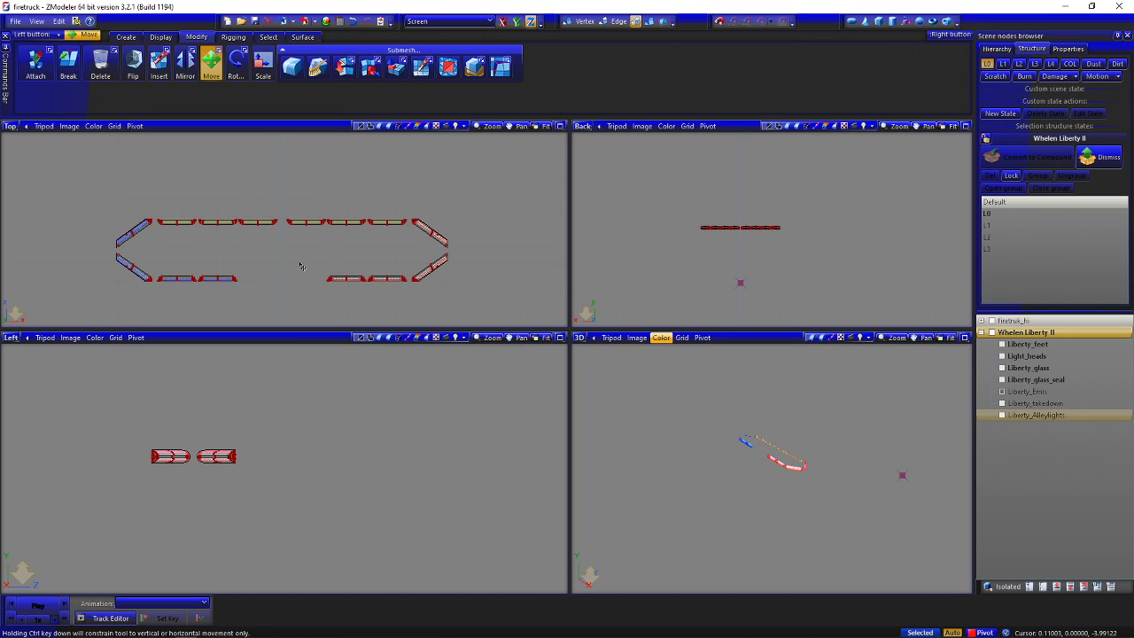
drag(301, 253, 482, 299)
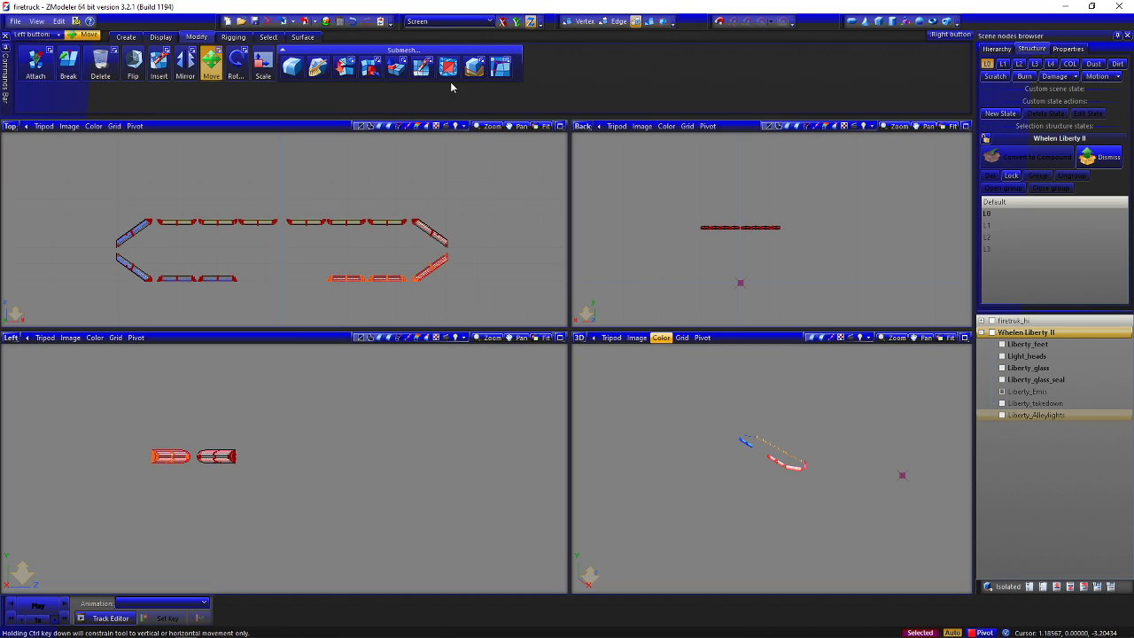
click(370, 68)
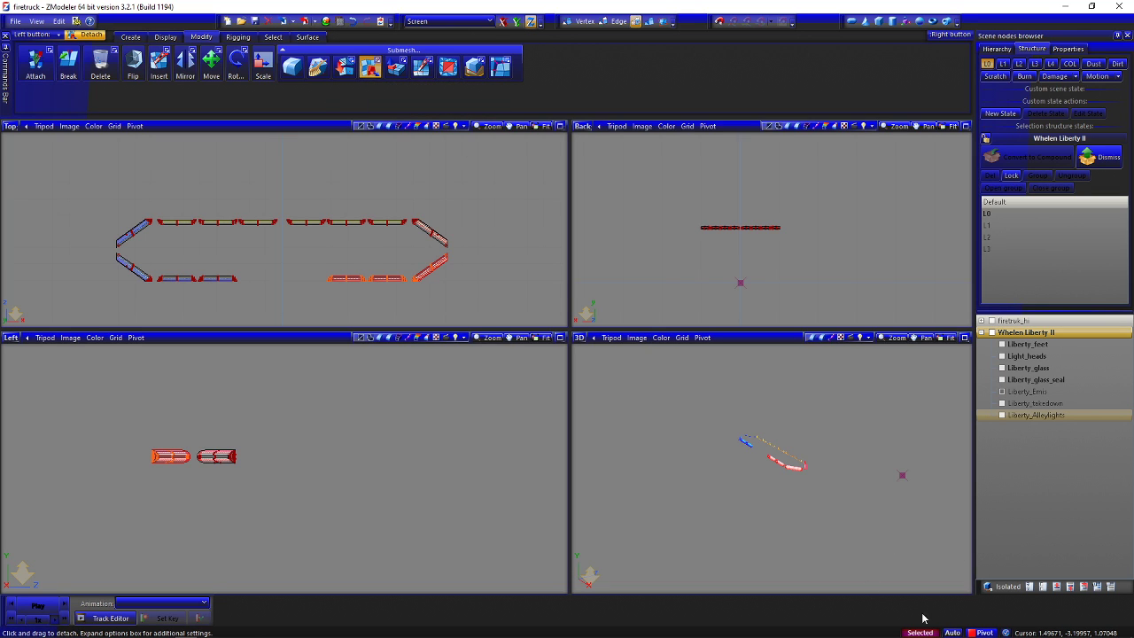
click(520, 281)
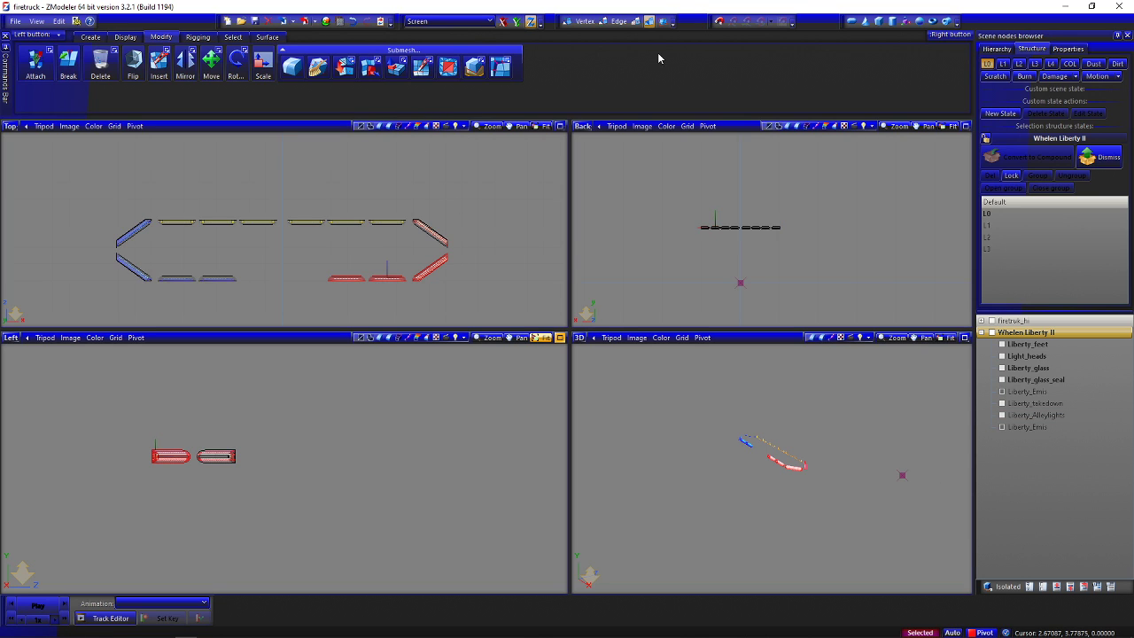
Detach the other red corner segment and the two amber segments beside it from Liberty_Emis as a separate object
click(430, 232)
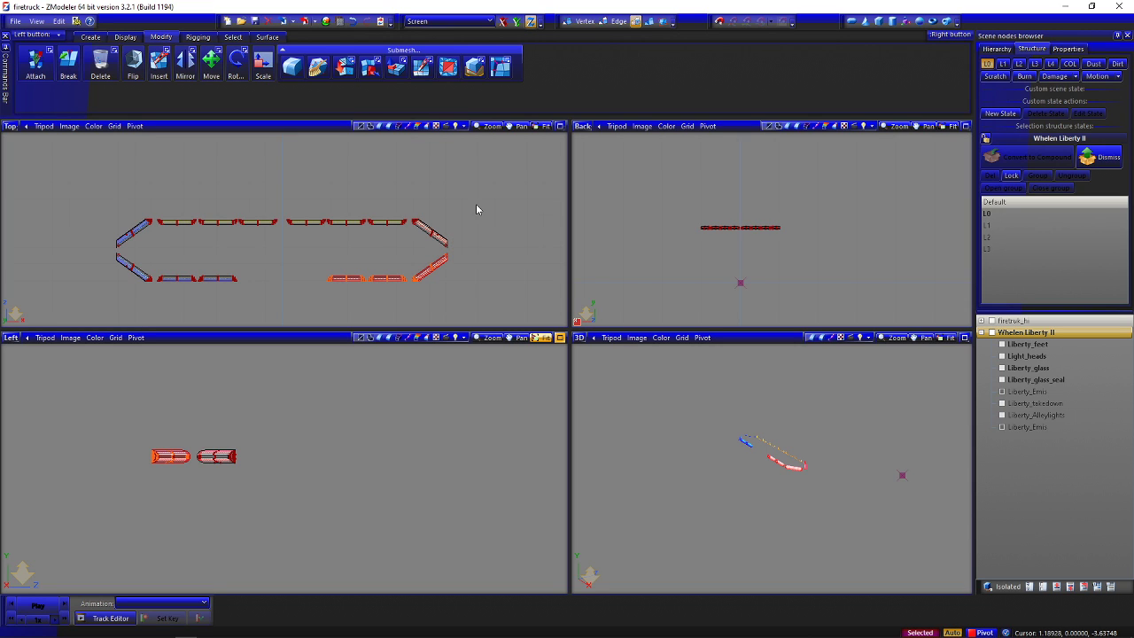
drag(407, 230, 327, 251)
scroll(327, 251, up, 5)
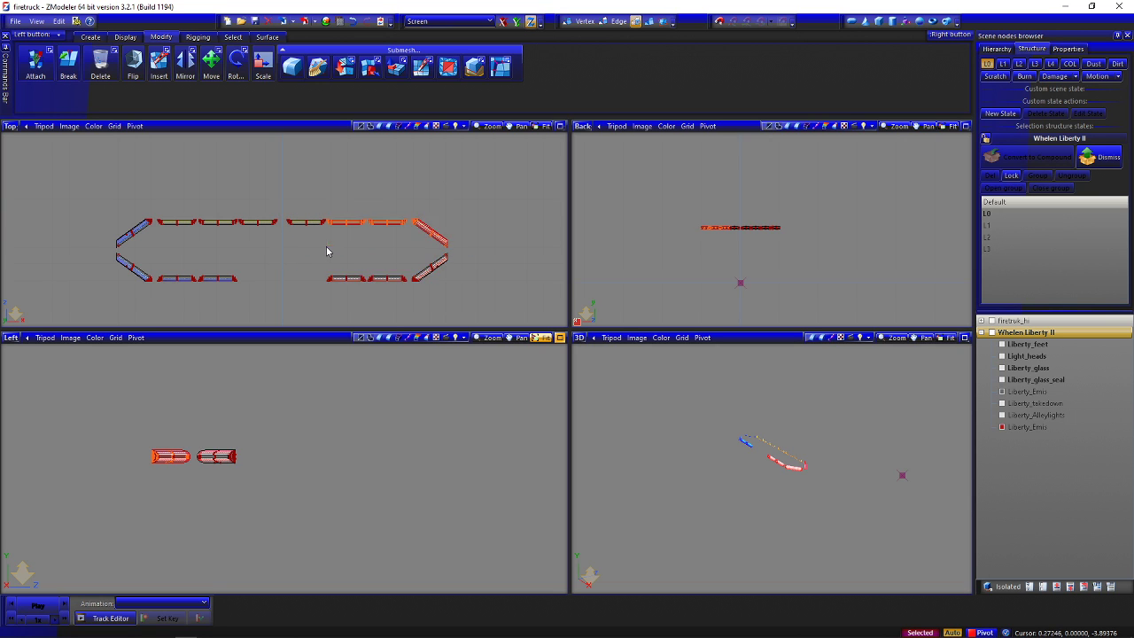
scroll(398, 255, down, 2)
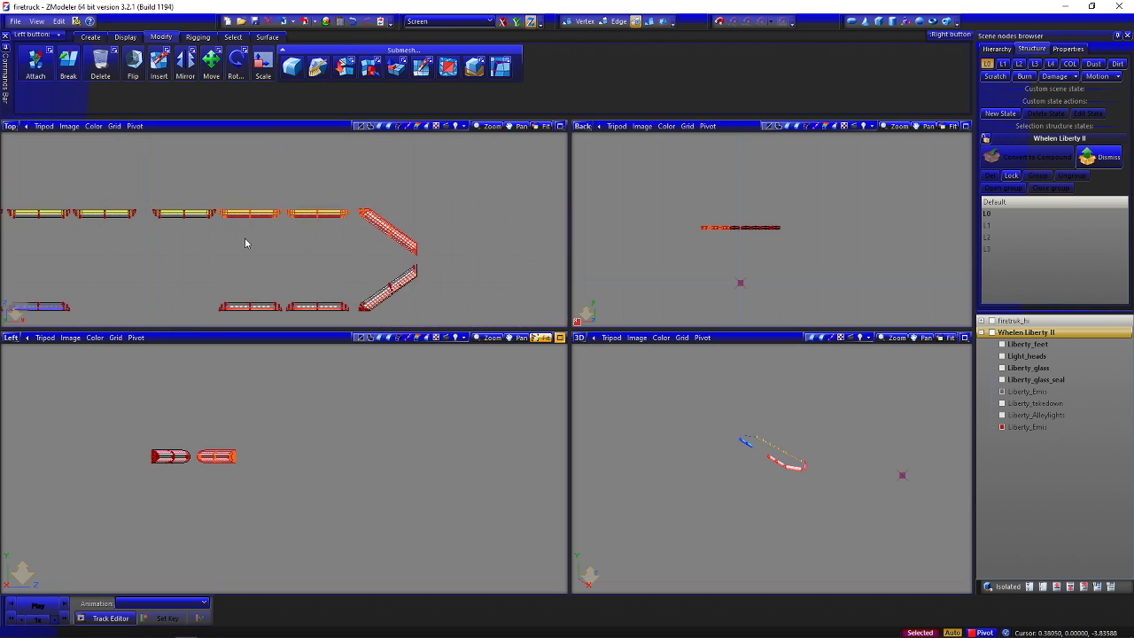
click(372, 68)
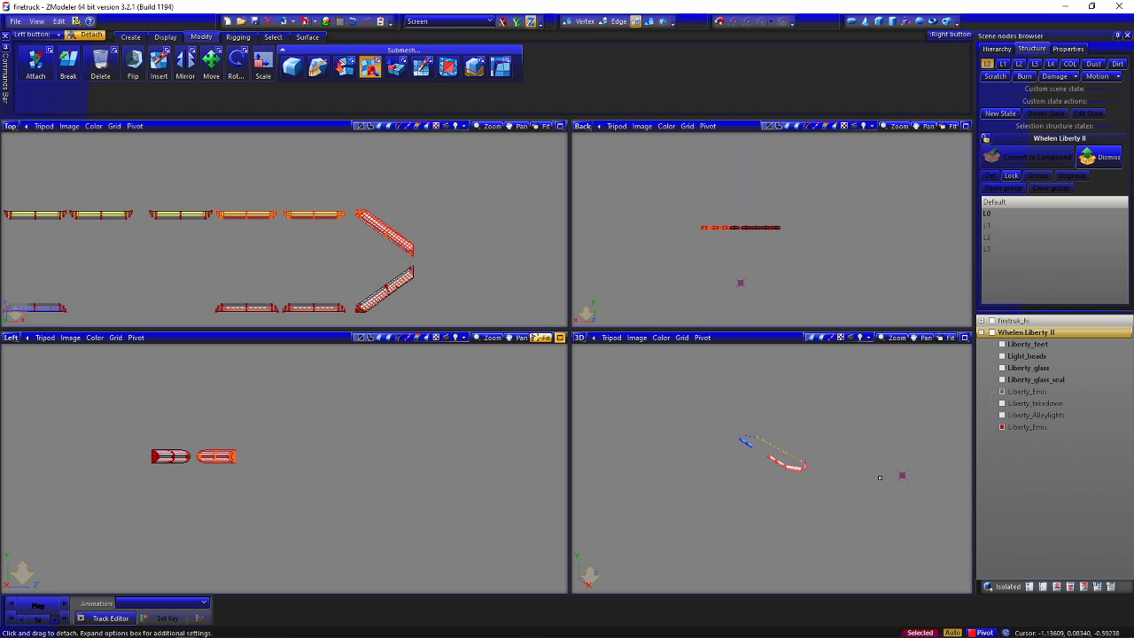
click(501, 267)
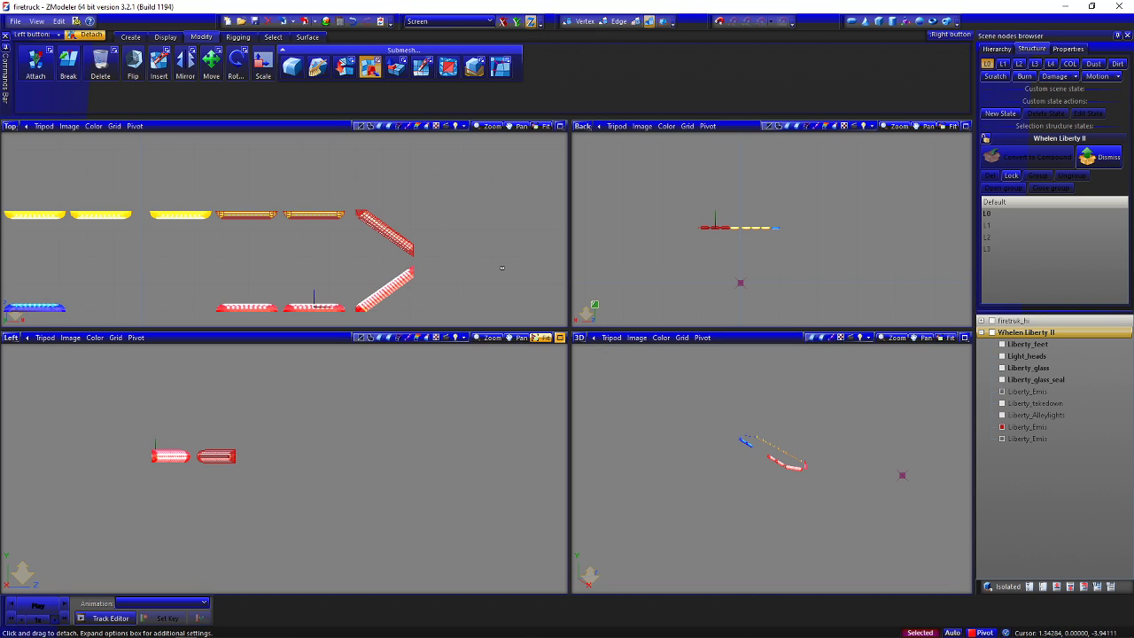
click(479, 178)
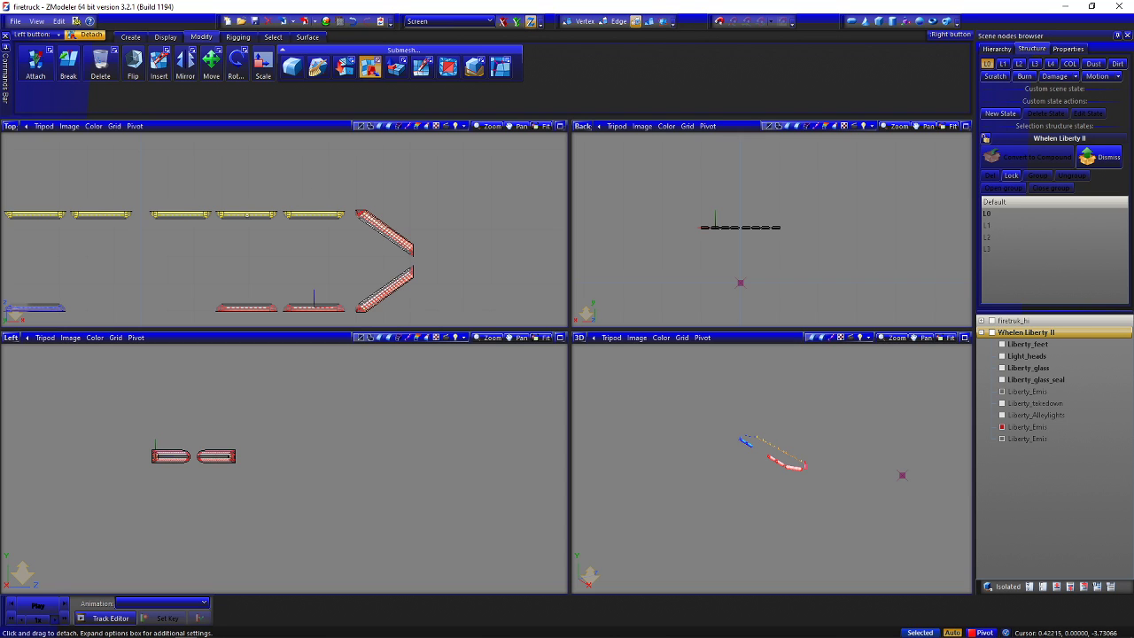
Try detaching the two inner amber segments on the blue side from Liberty_Emis, and undo the detach
click(179, 217)
middle_drag(218, 188, 451, 182)
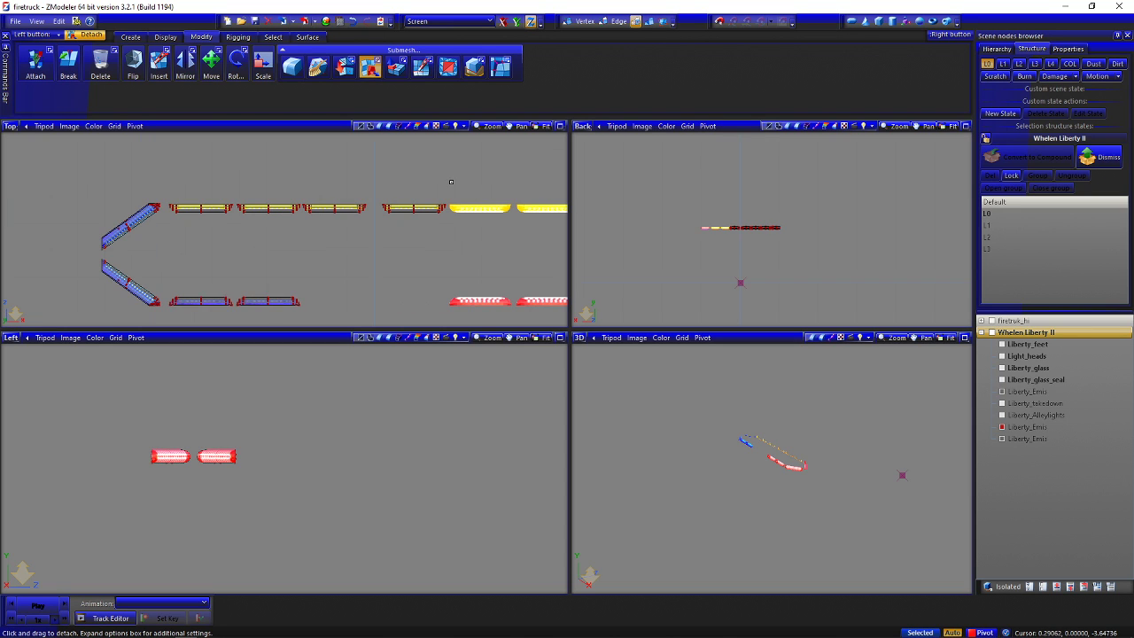
drag(363, 201, 237, 228)
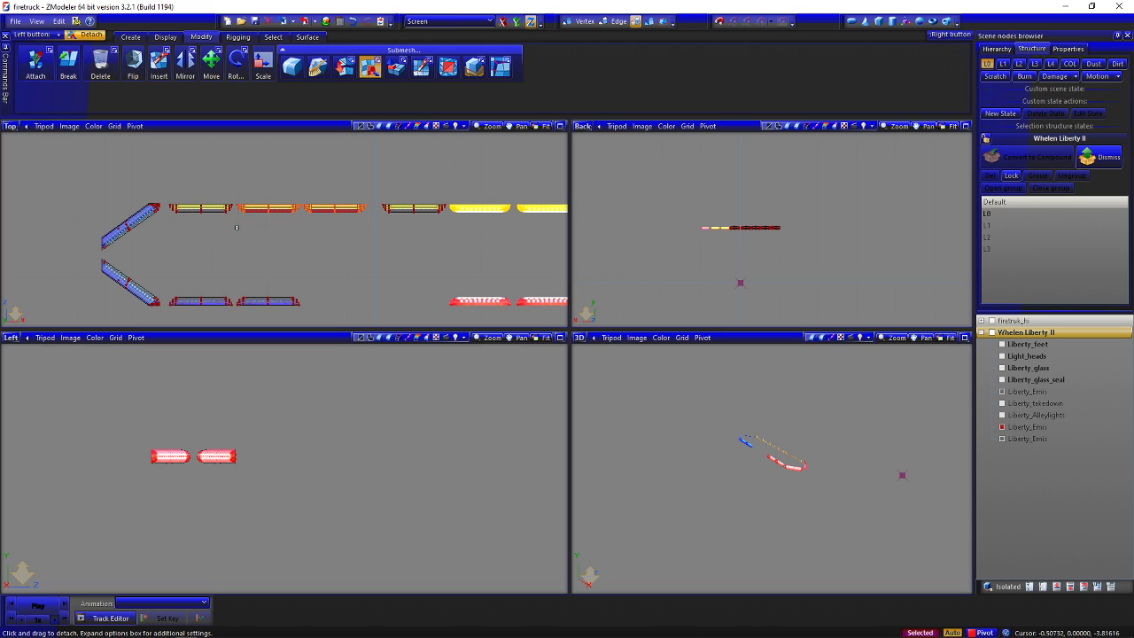
click(391, 201)
click(948, 457)
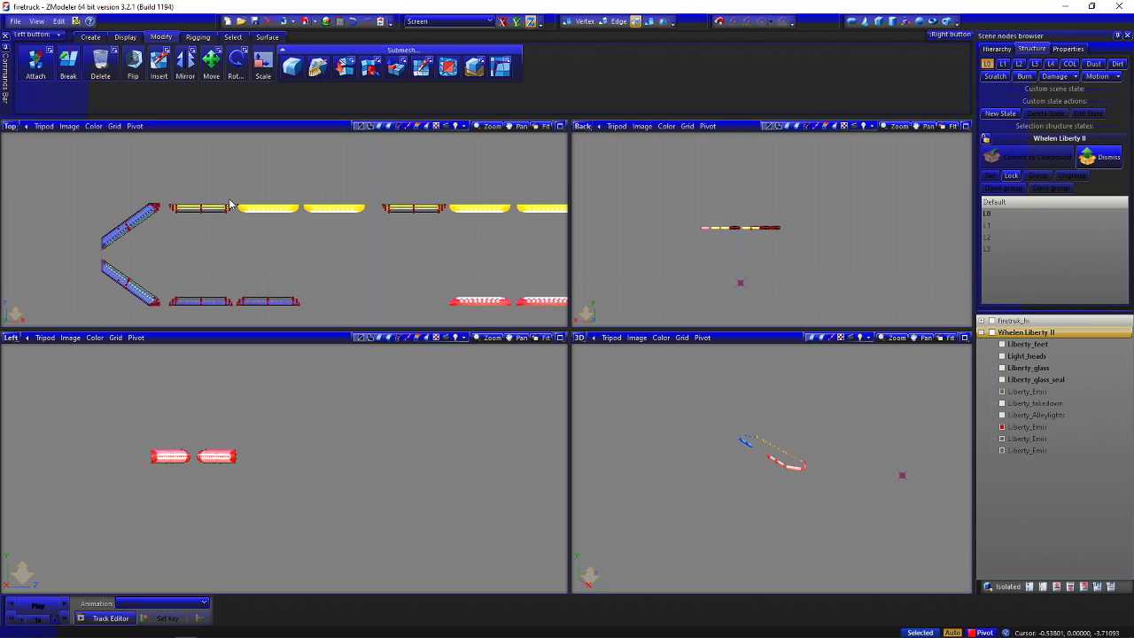
drag(234, 197, 210, 226)
click(353, 21)
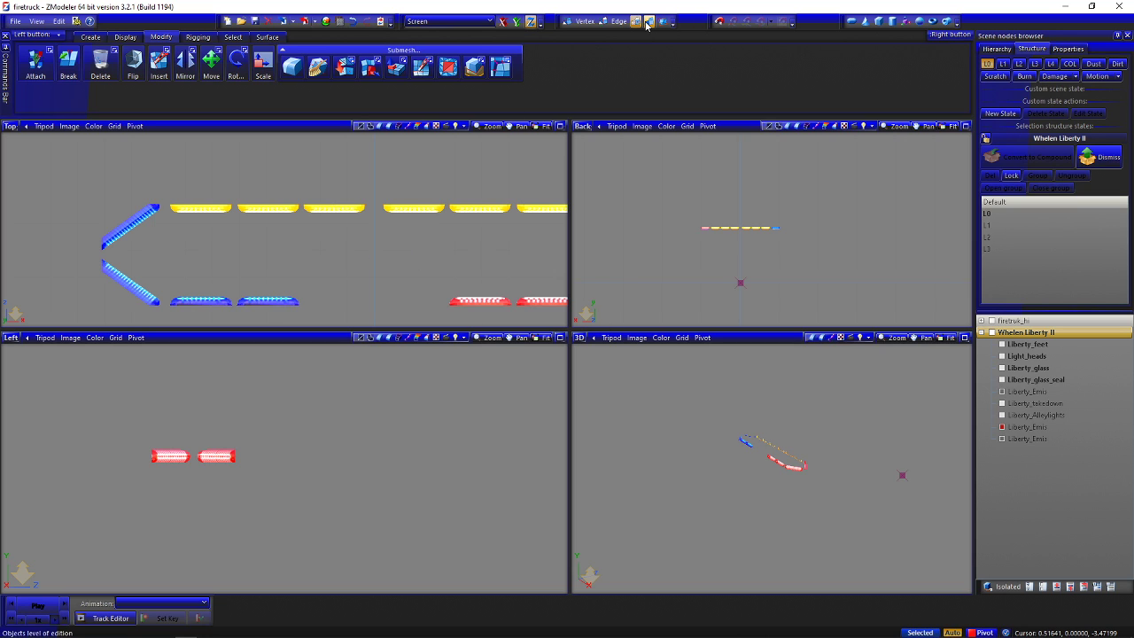
Detach the two inner amber segments on the blue side of Liberty_Emis as their own object
click(338, 216)
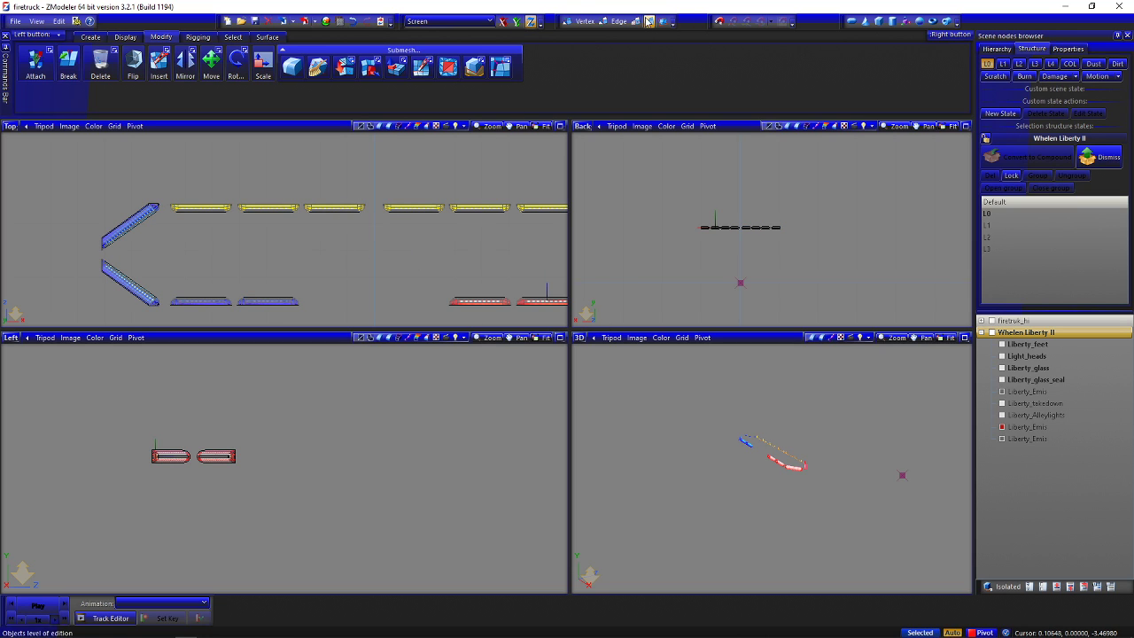
click(493, 210)
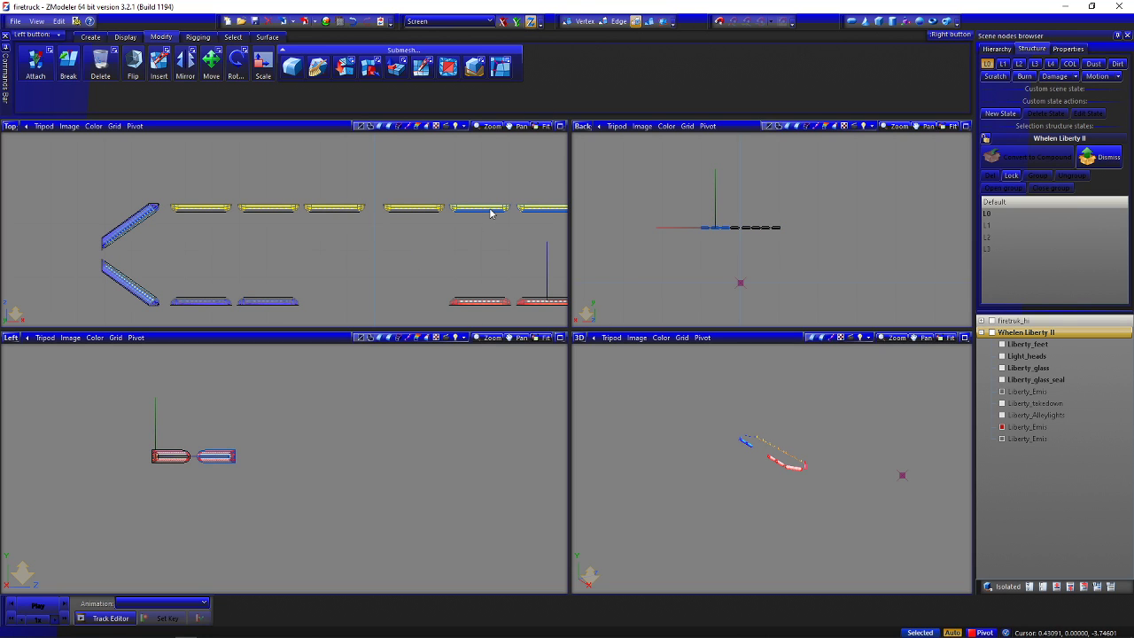
click(408, 208)
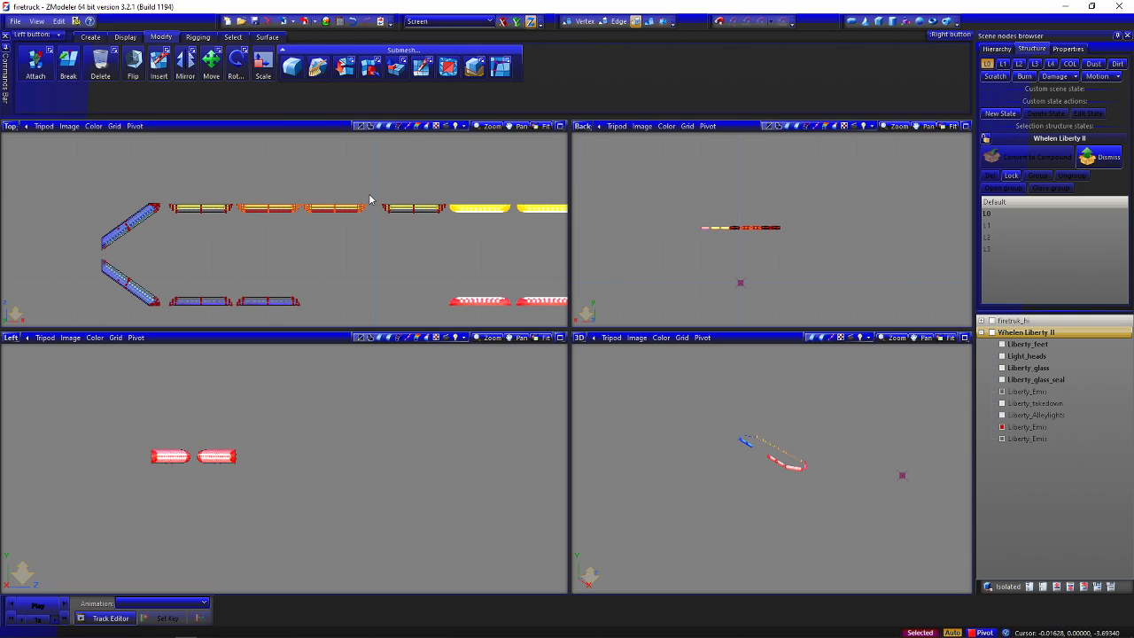
drag(371, 200, 234, 236)
click(371, 66)
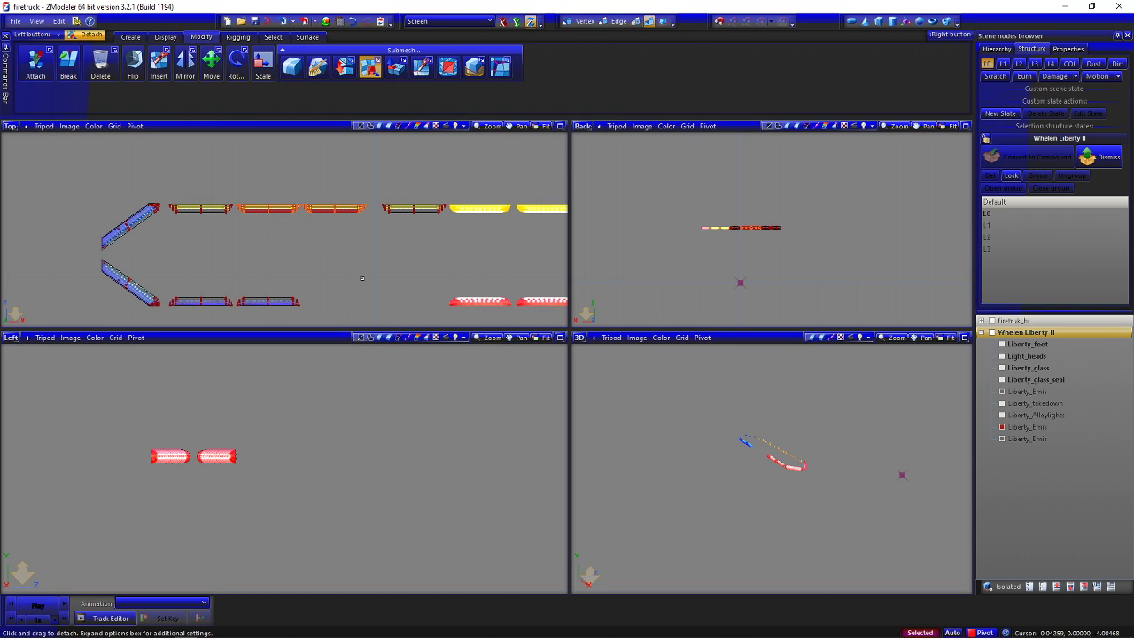
click(371, 67)
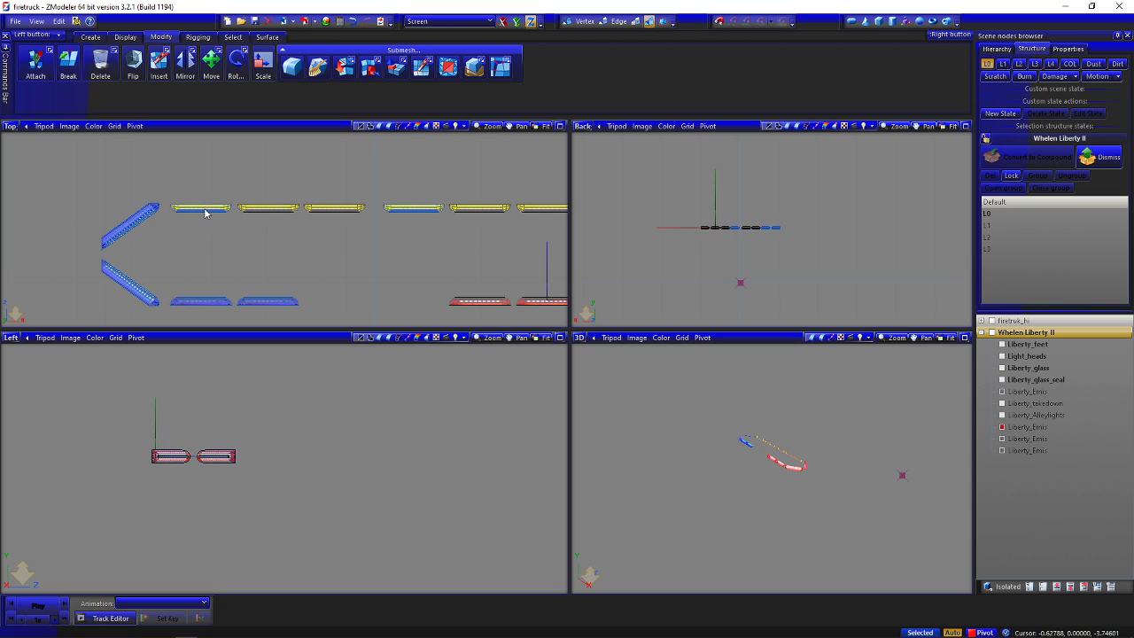
Detach the blue corner segment and the outer amber segment beside it from Liberty_Emis, and check the separated groups in the Top view
click(638, 24)
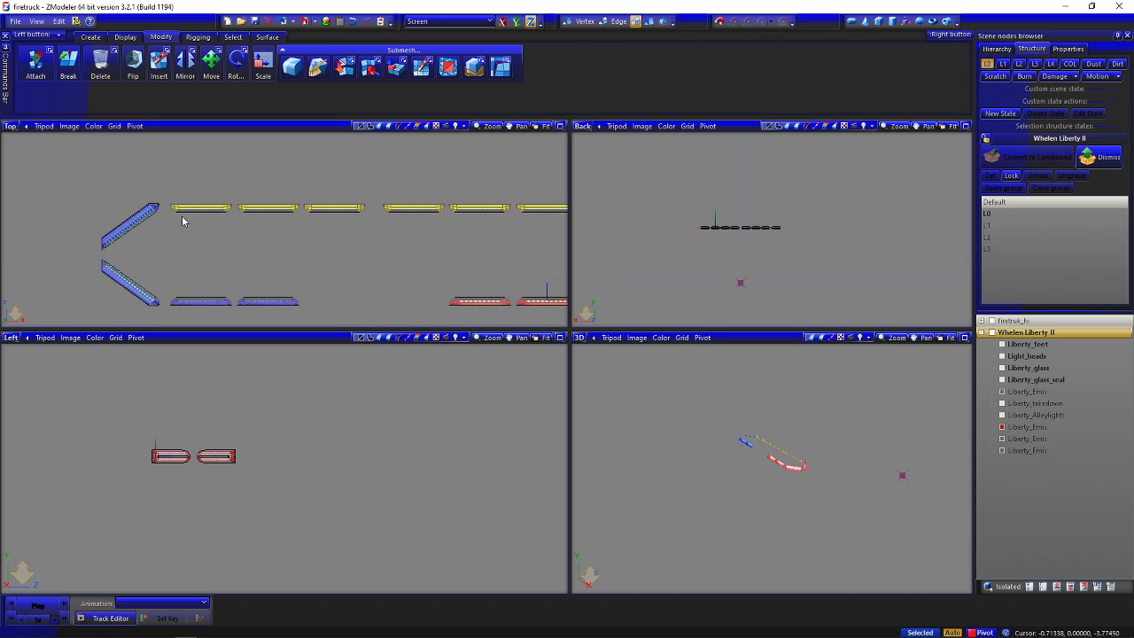
drag(235, 197, 81, 257)
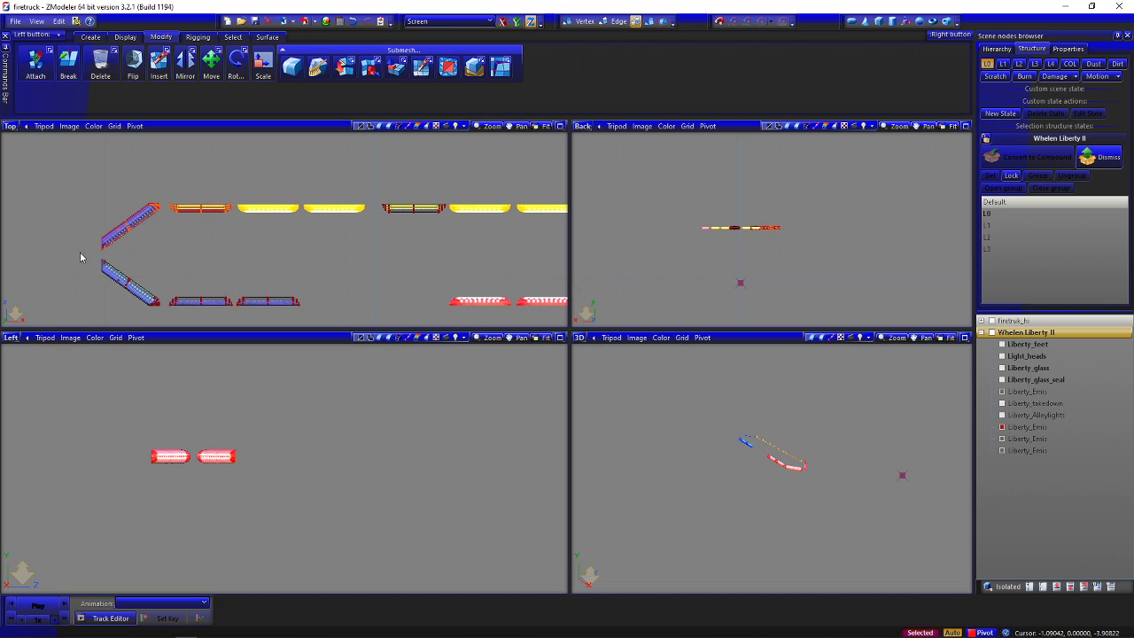
click(371, 71)
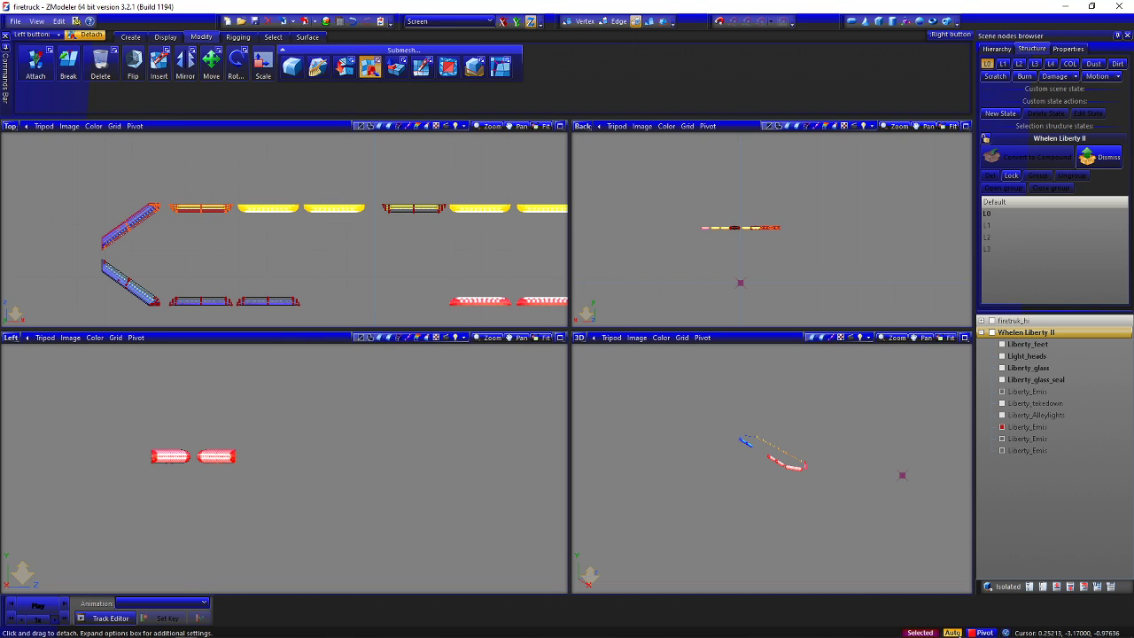
click(234, 238)
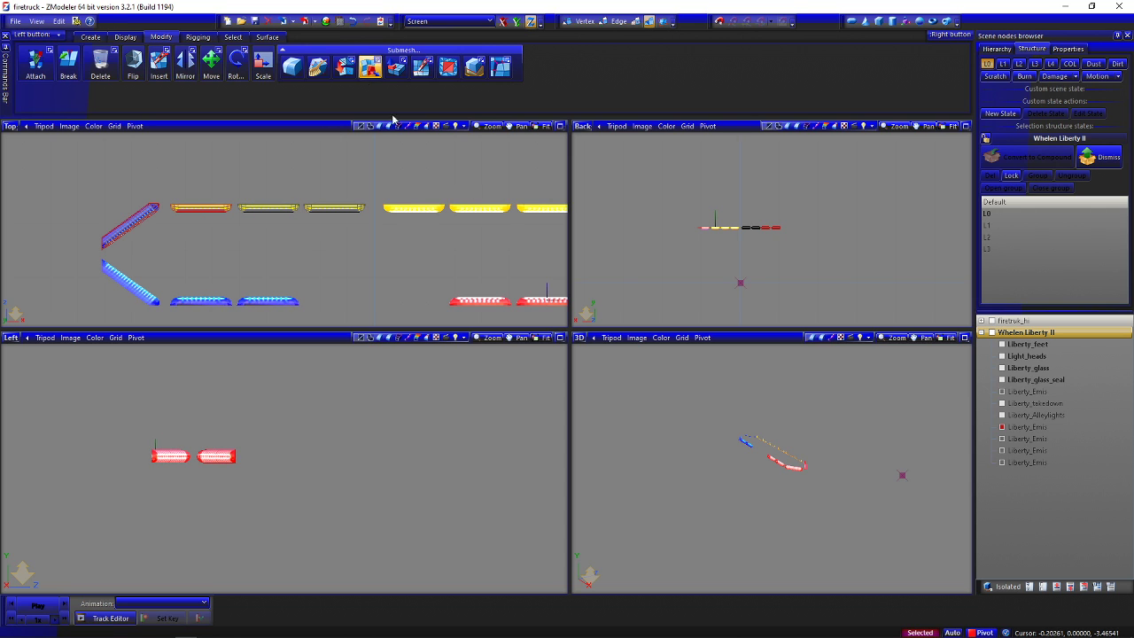
click(292, 291)
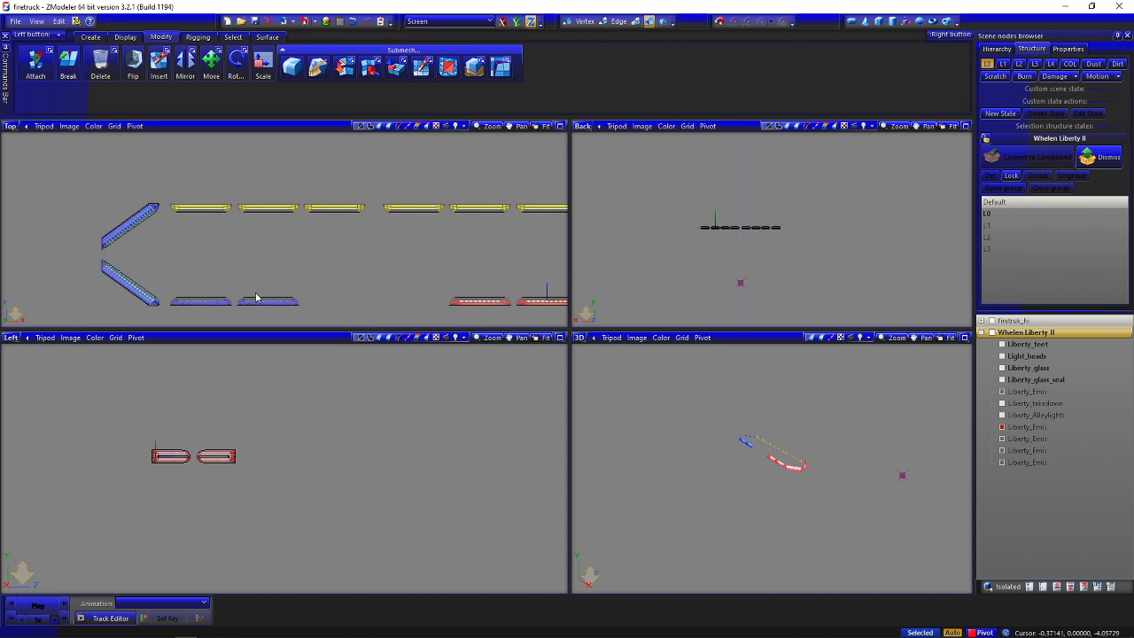
click(196, 306)
middle_drag(481, 283, 305, 264)
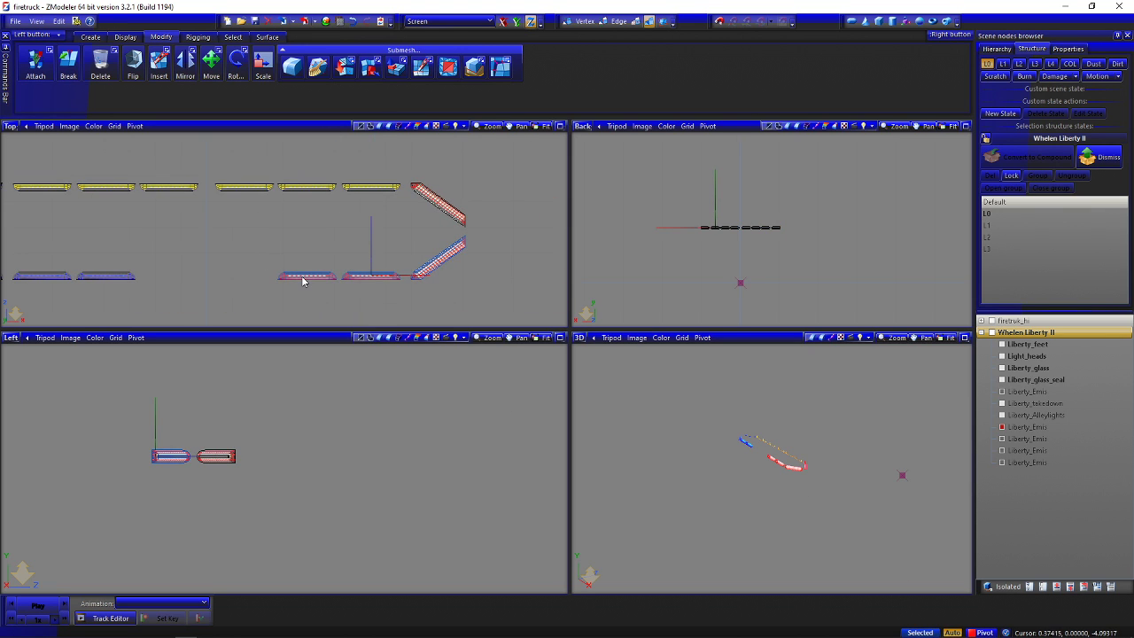
middle_drag(173, 256, 301, 246)
scroll(303, 246, down, 2)
scroll(303, 247, down, 1)
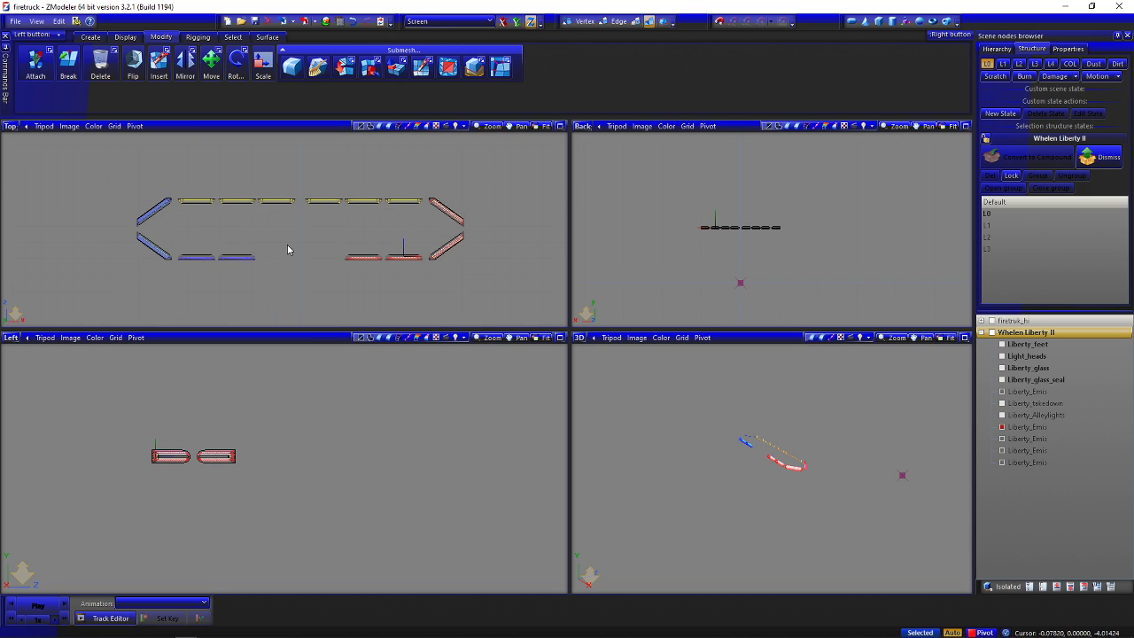
scroll(287, 250, up, 2)
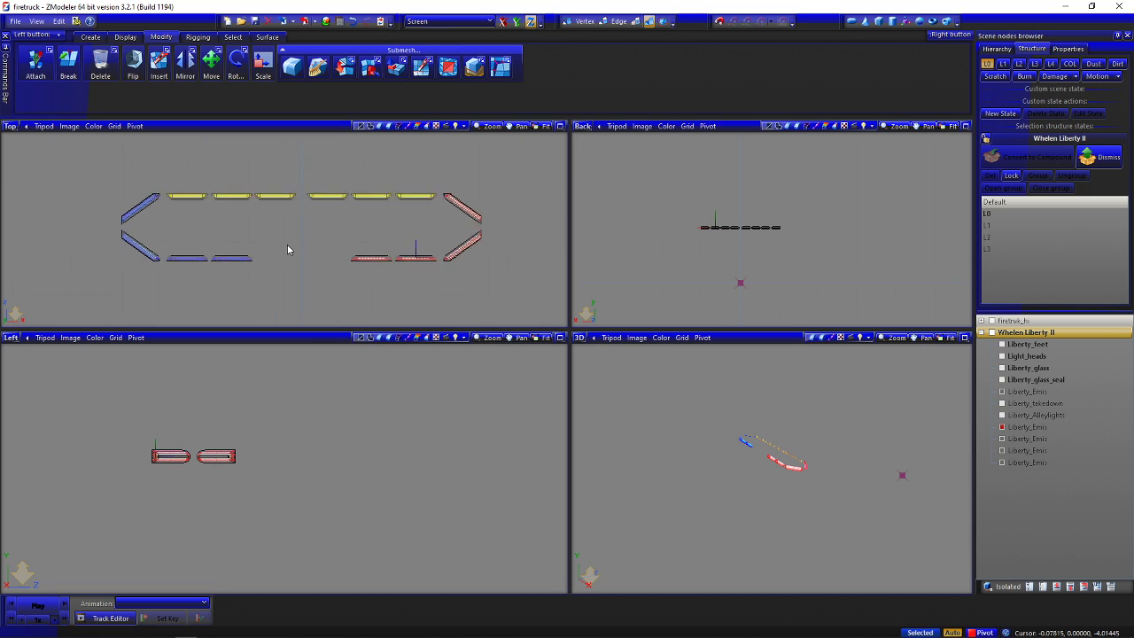
click(13, 338)
click(27, 413)
middle_drag(238, 426, 223, 522)
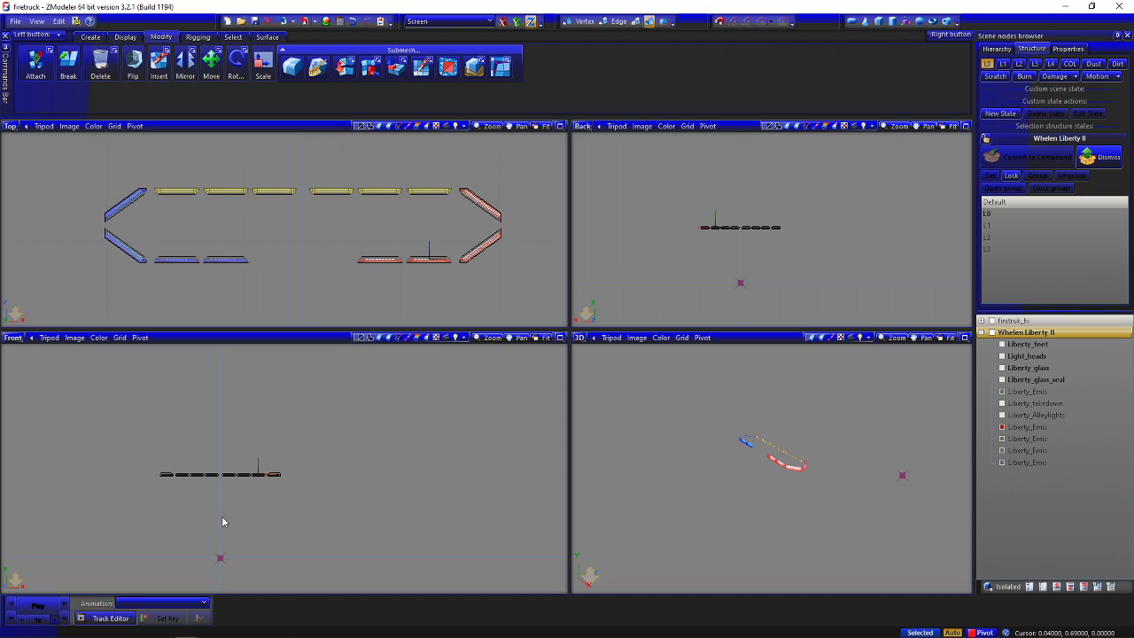
Switch the Front viewport to a second Top view and bring the lightbar segments into view
click(12, 337)
click(44, 399)
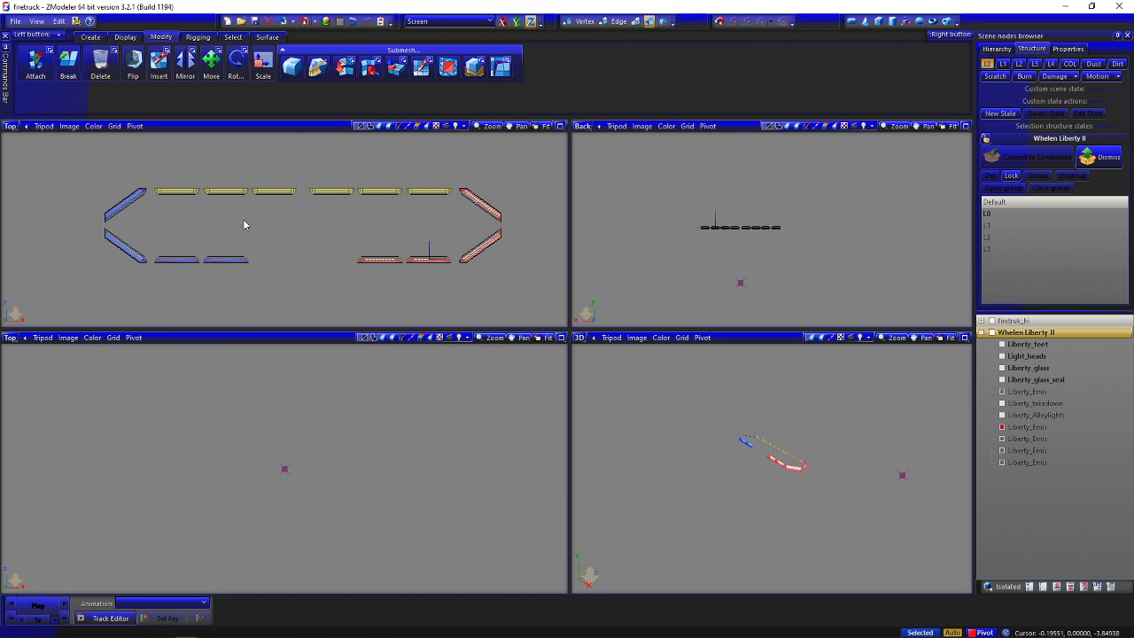
scroll(339, 523, down, 3)
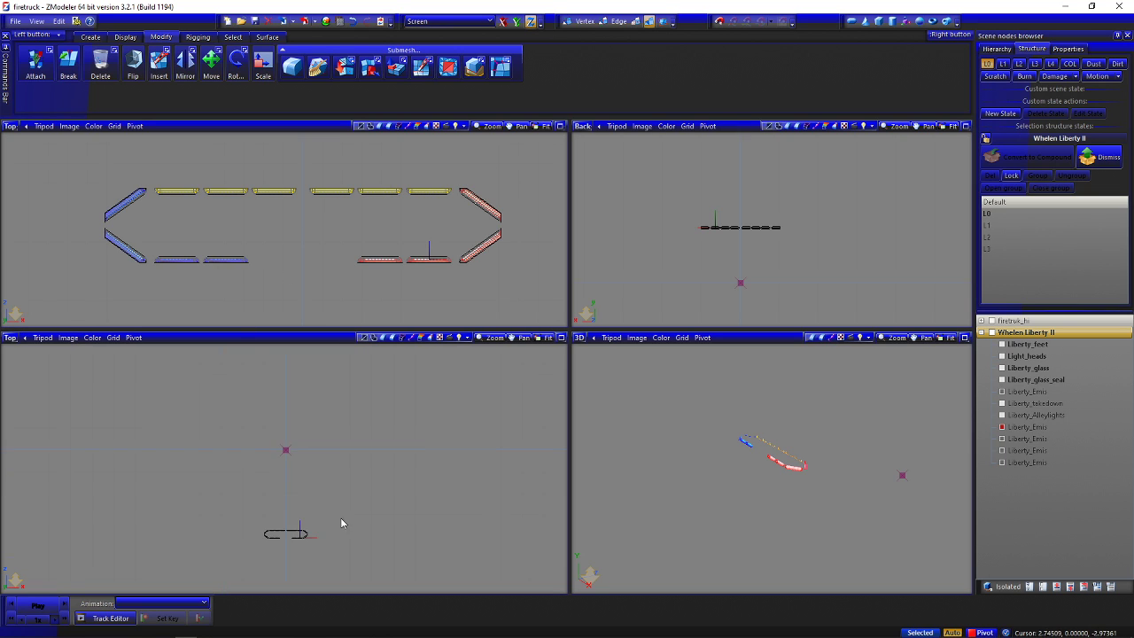
scroll(278, 544, up, 2)
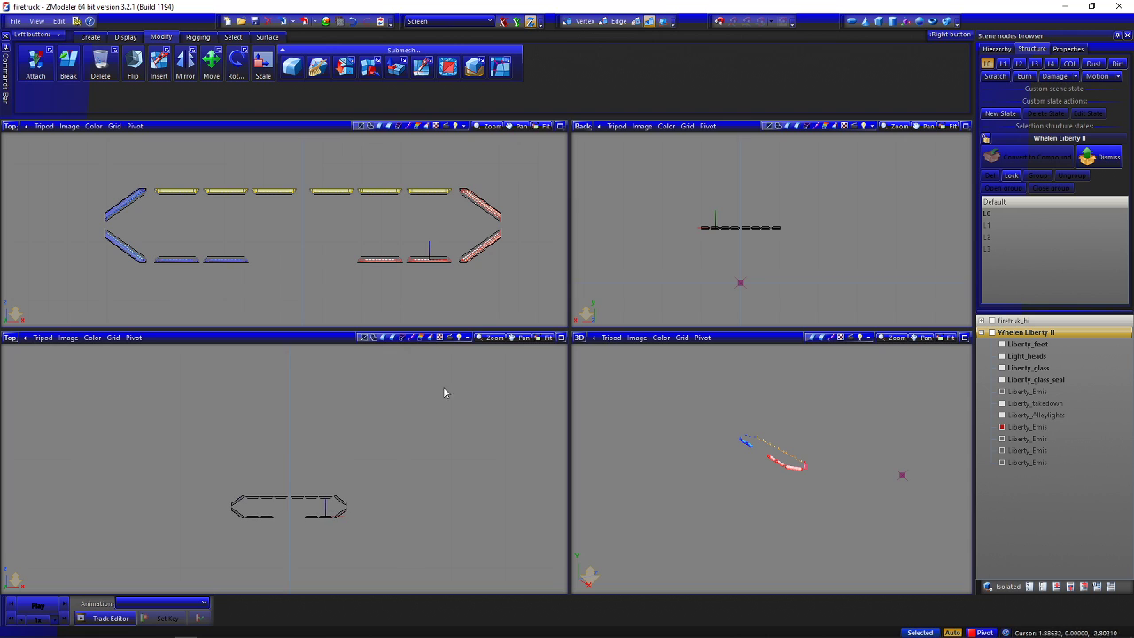
Switch the 3D viewport to the UV Mapper
click(580, 345)
click(591, 488)
click(581, 341)
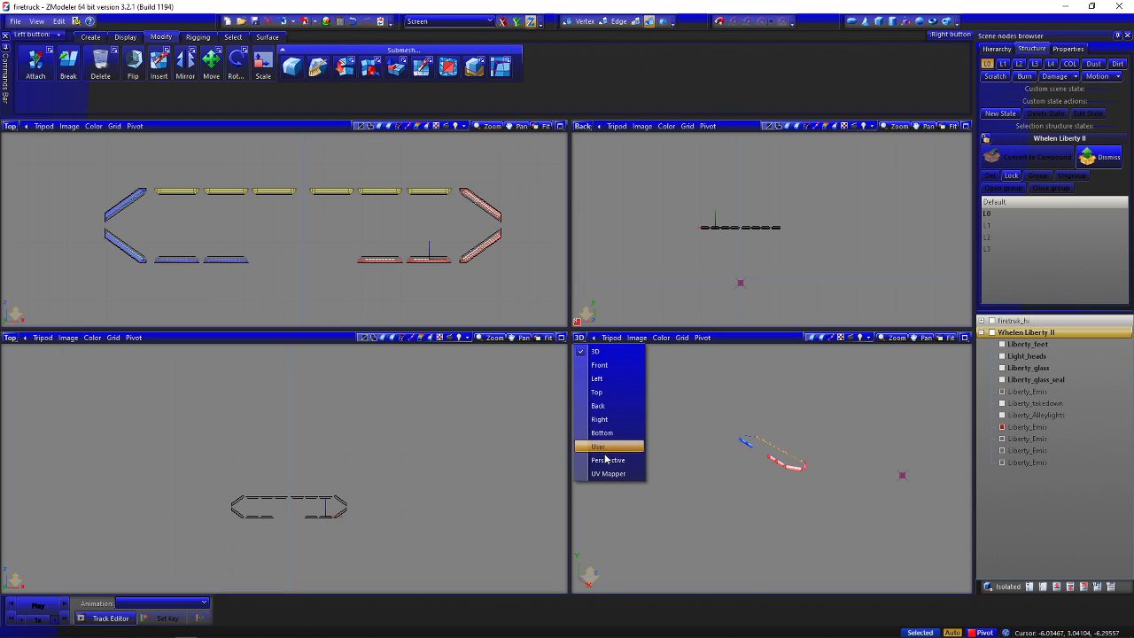
click(606, 473)
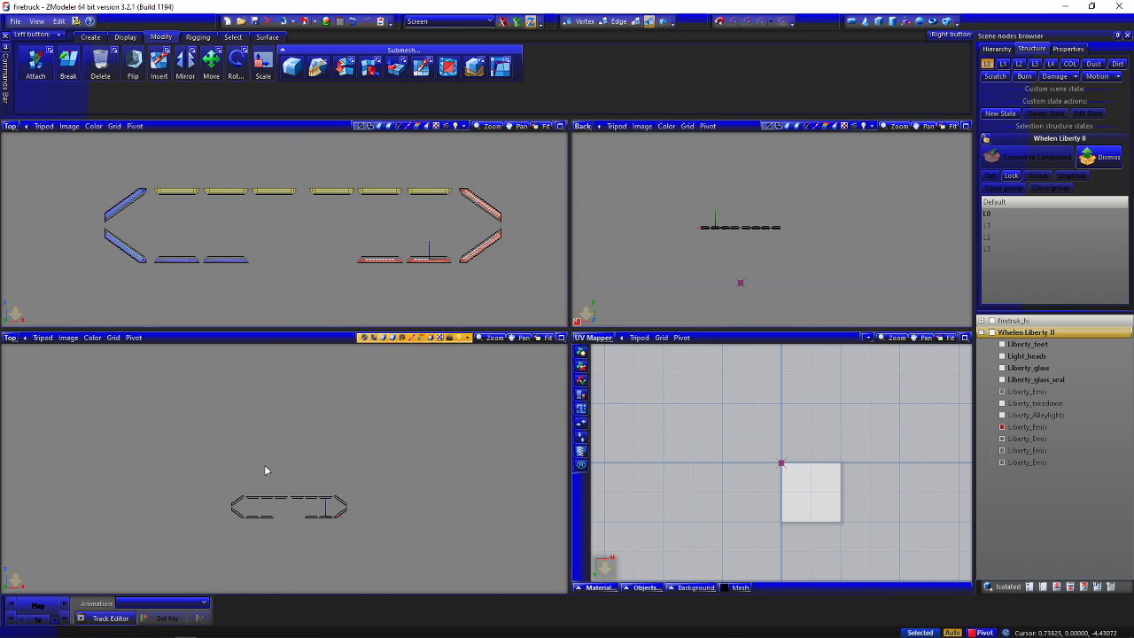
scroll(481, 230, down, 1)
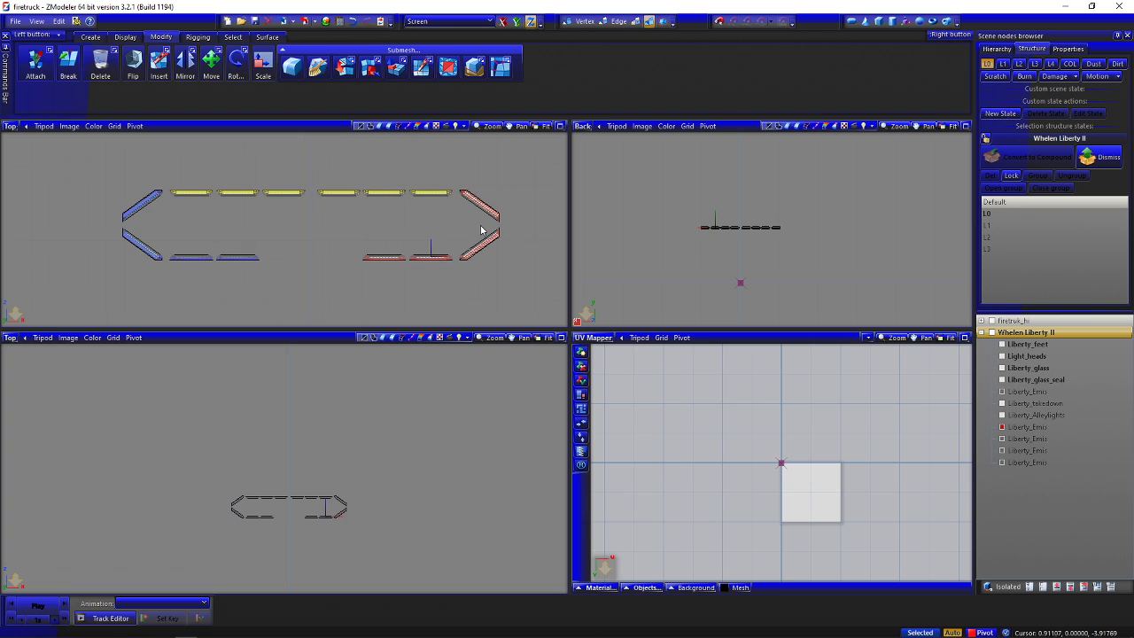
Move the LibertyII emis material to the place directly below Default Material in the material list
click(326, 21)
scroll(629, 355, down, 5)
scroll(629, 351, down, 10)
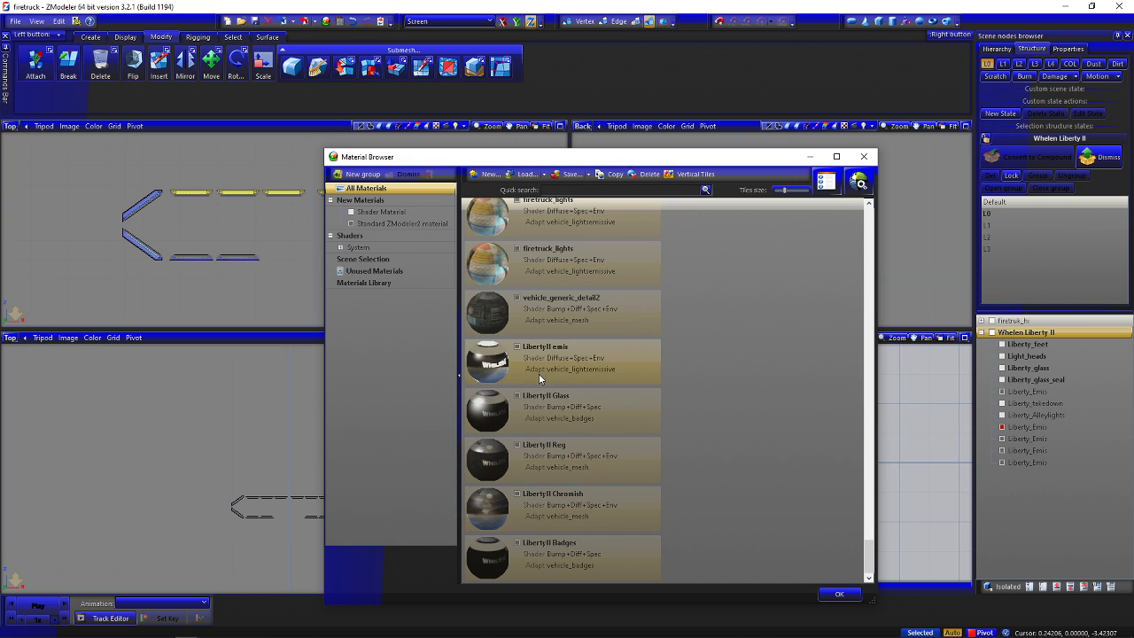
drag(554, 379, 558, 250)
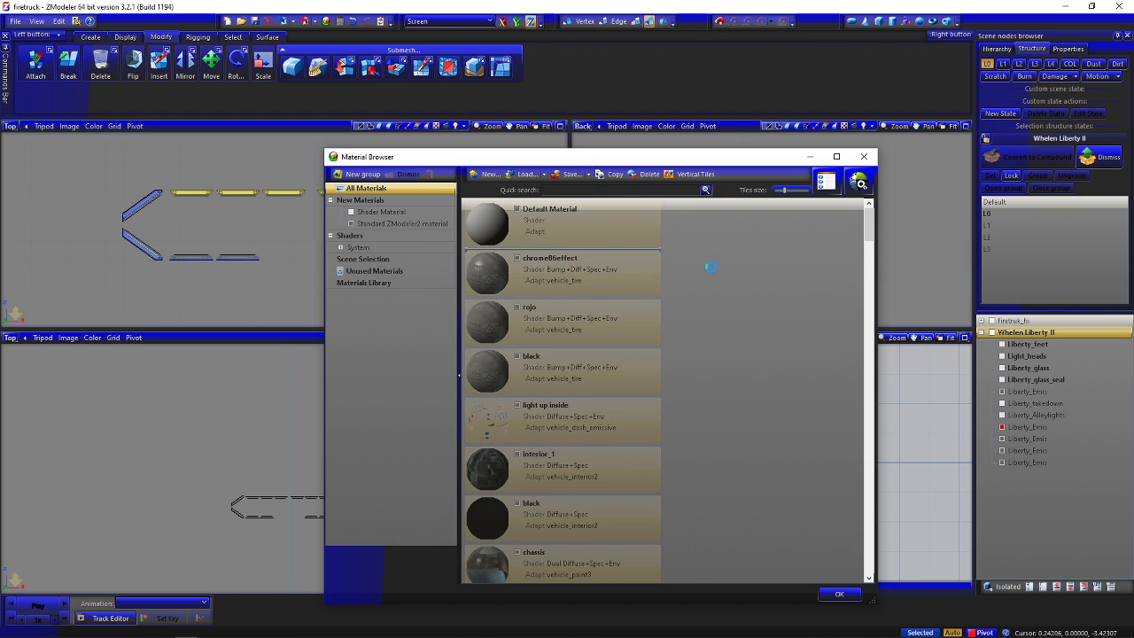
scroll(651, 236, down, 10)
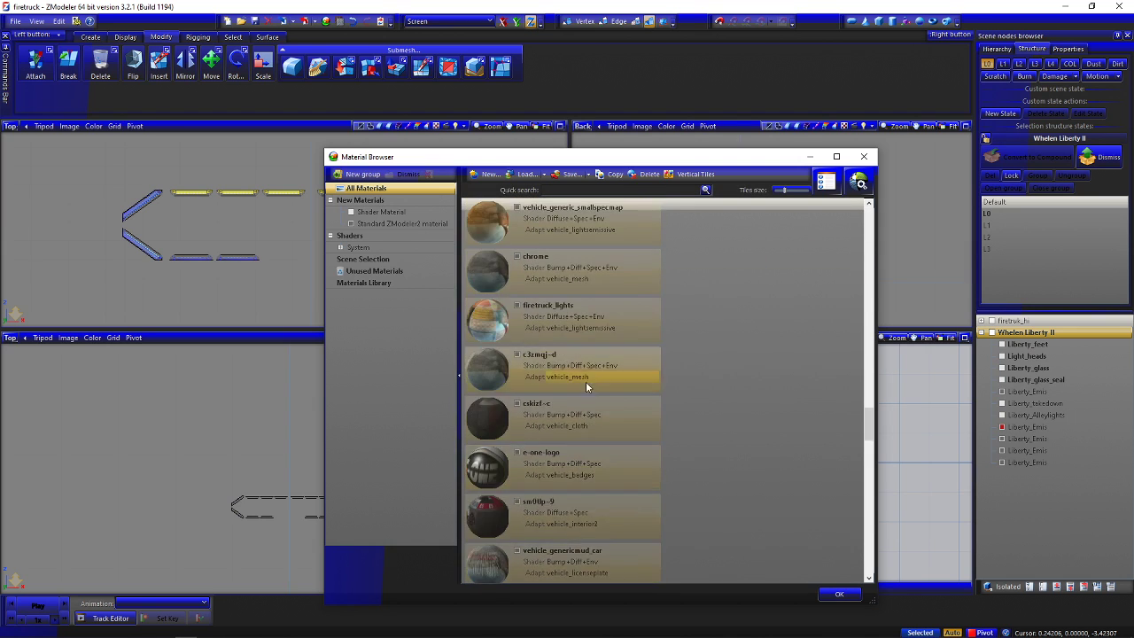
scroll(576, 350, up, 10)
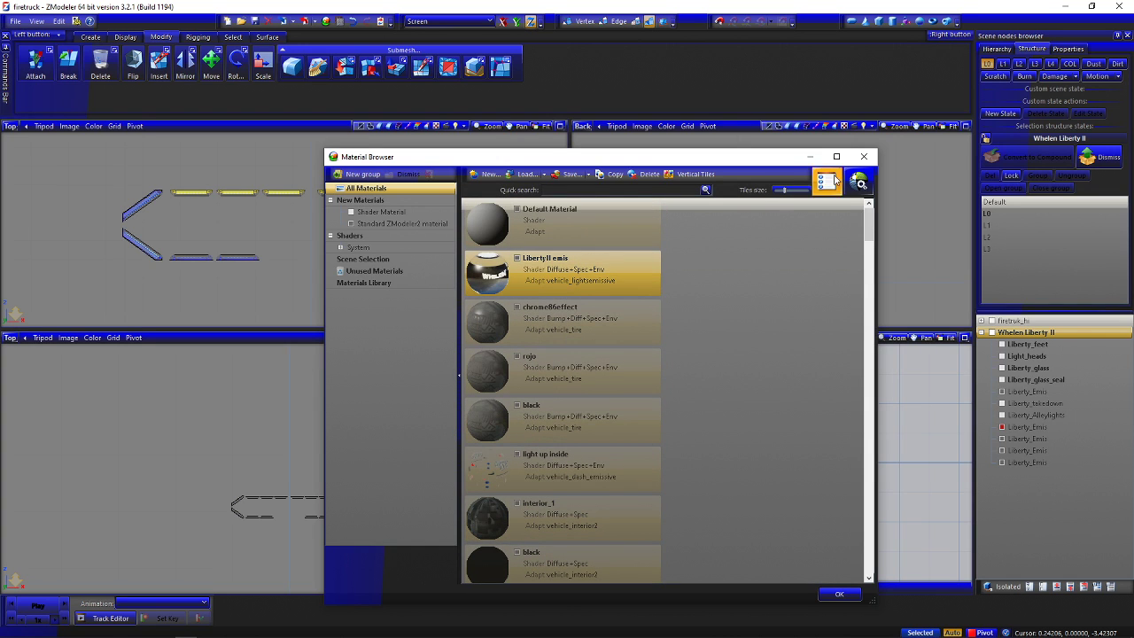
click(863, 157)
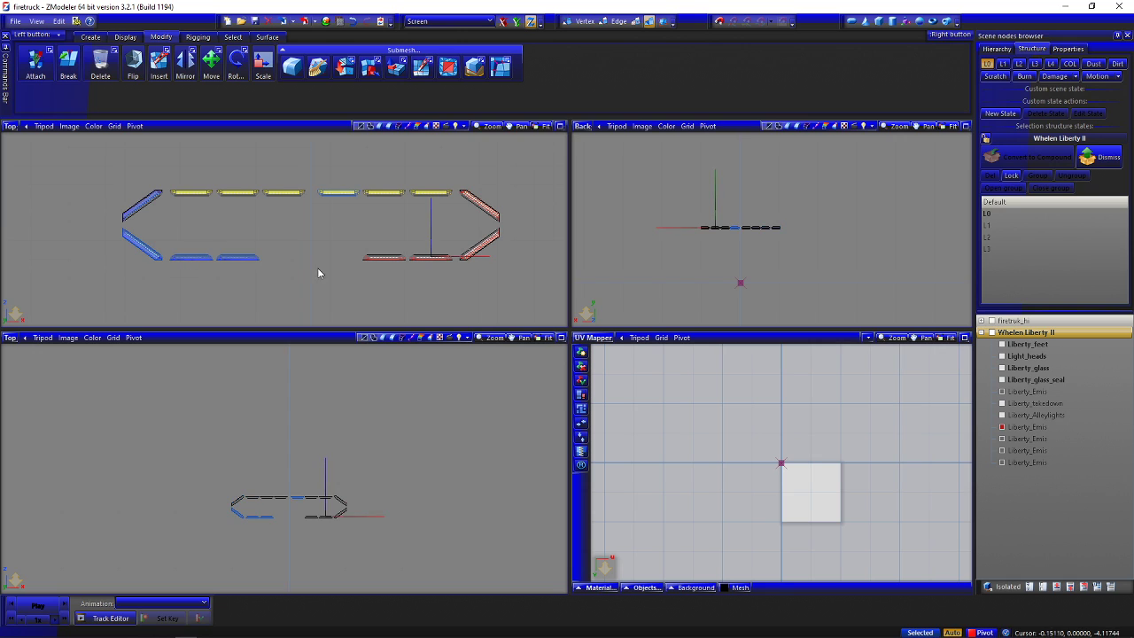
Resize the four viewports so that the UV Mapper gets more room
click(433, 257)
click(478, 207)
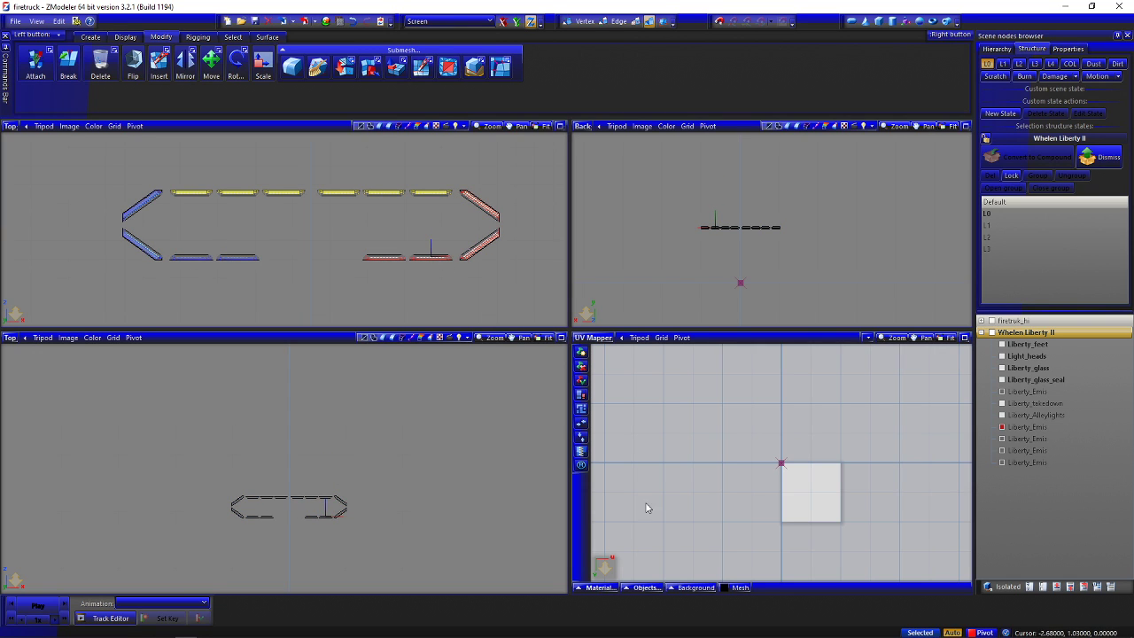
drag(568, 330, 443, 280)
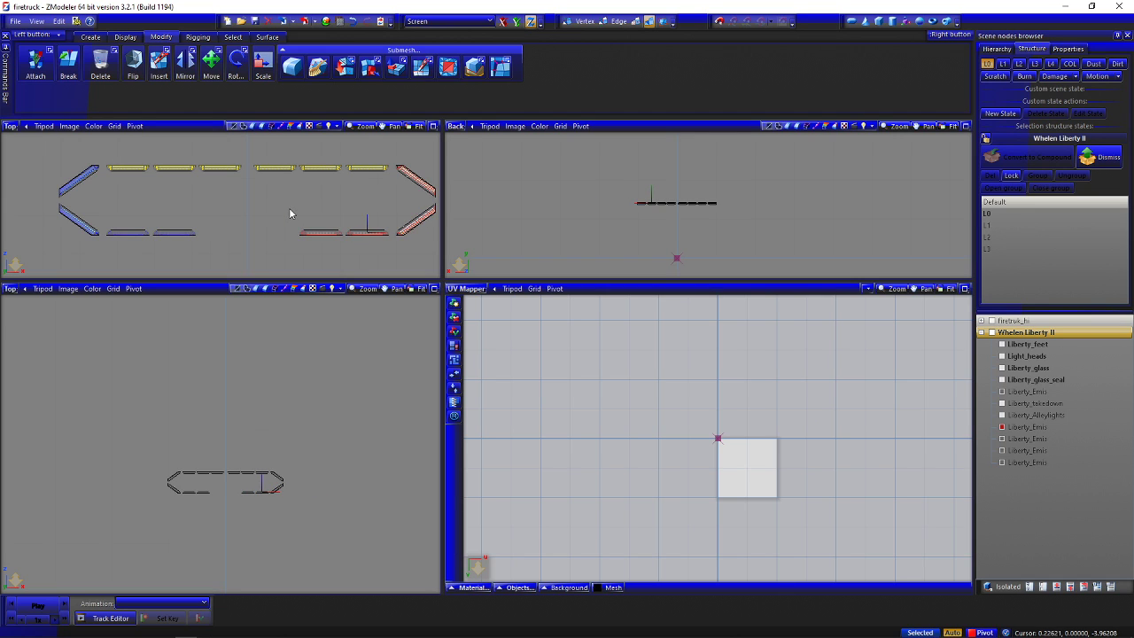
Detach the inner amber segment on the red side from the Liberty_Emis object holding the three blue segments
drag(218, 206, 48, 243)
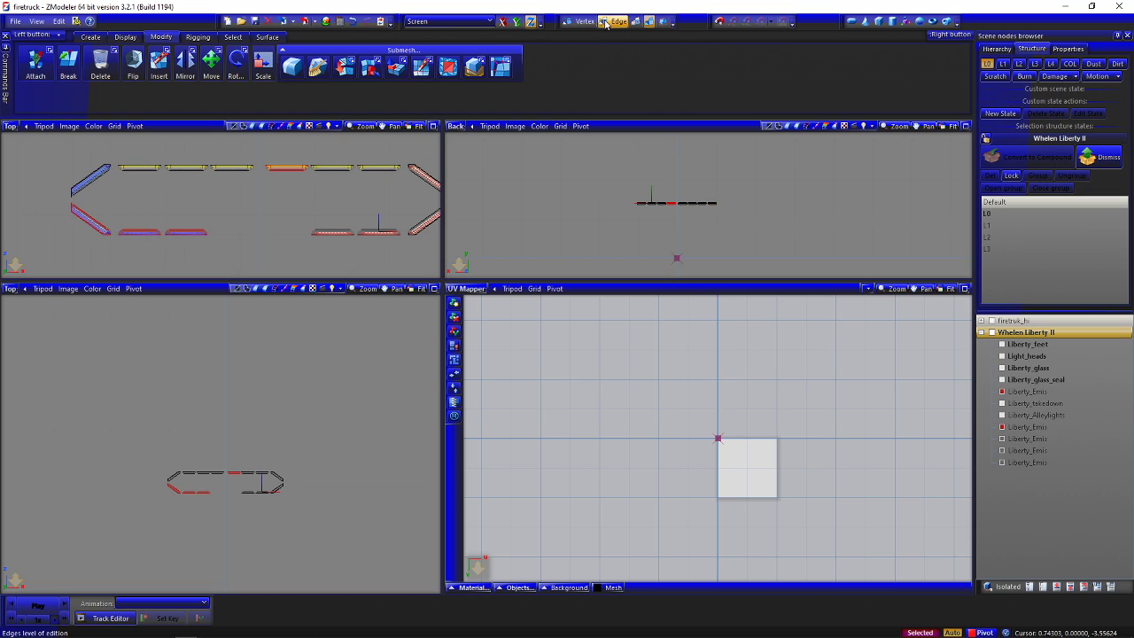
click(635, 20)
click(264, 169)
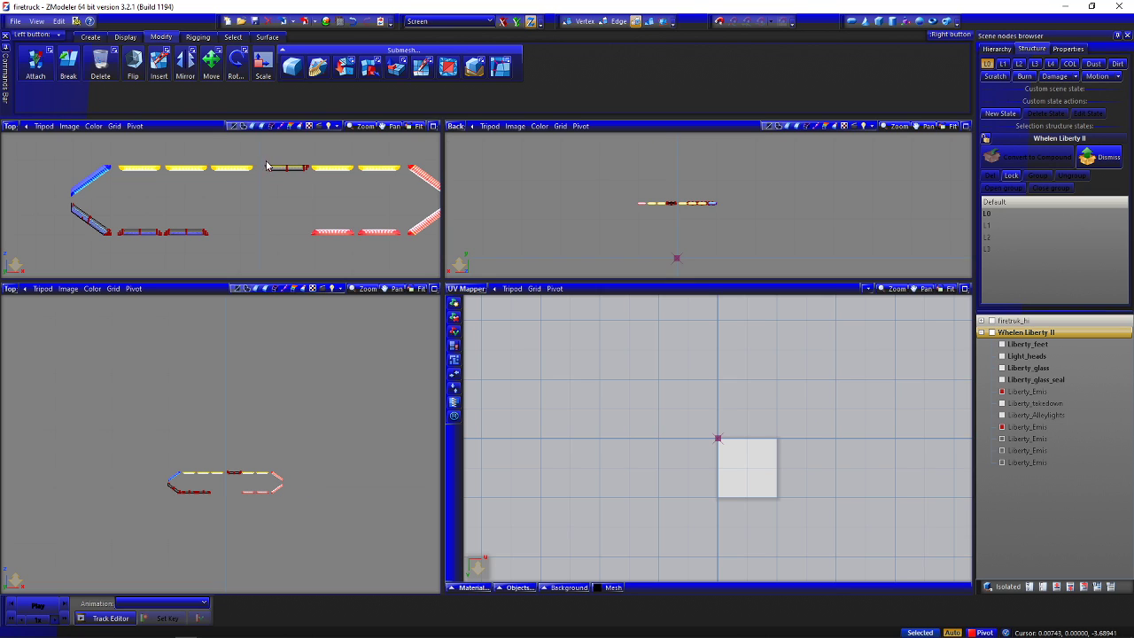
click(371, 68)
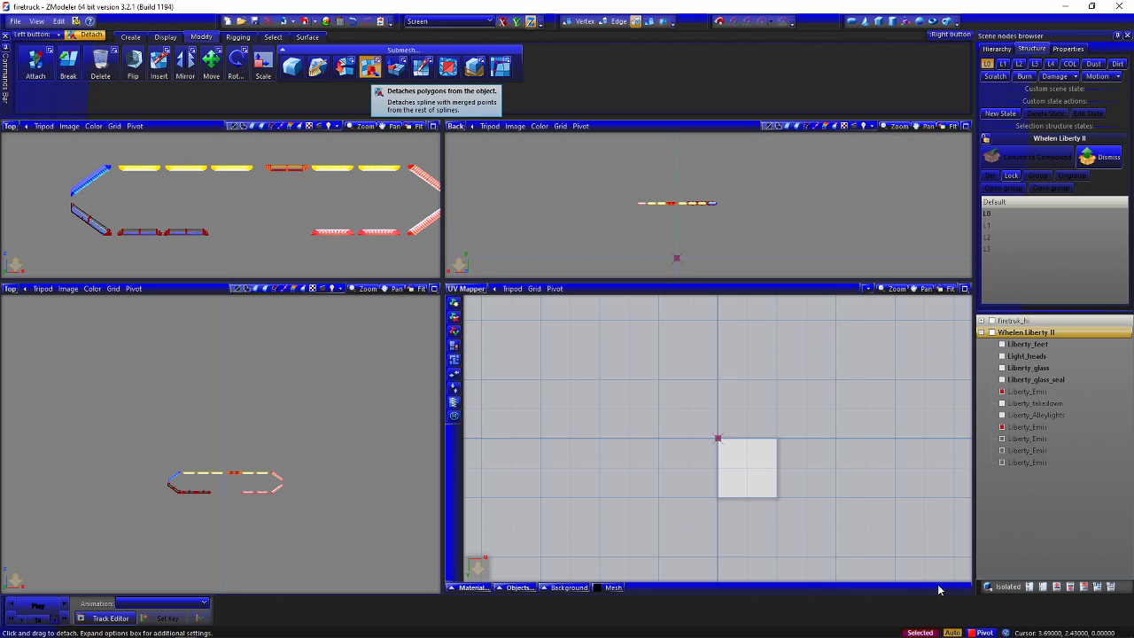
click(281, 204)
click(371, 71)
mouse_move(961, 633)
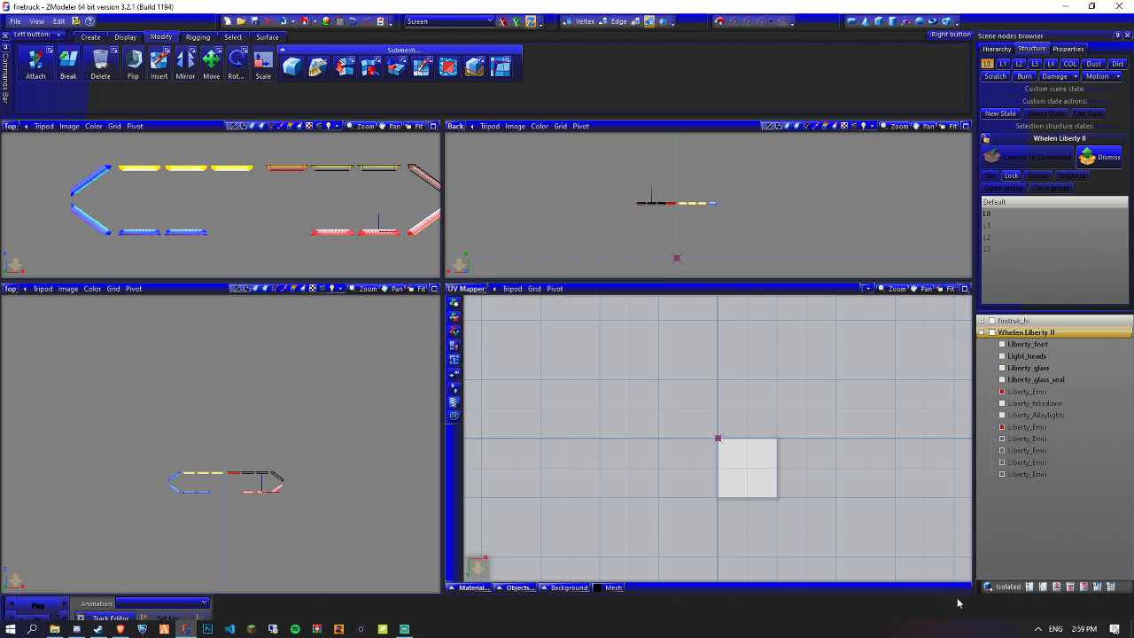
Detach the middle amber segment on the red side from the object holding the outer amber segment and red corner
click(298, 257)
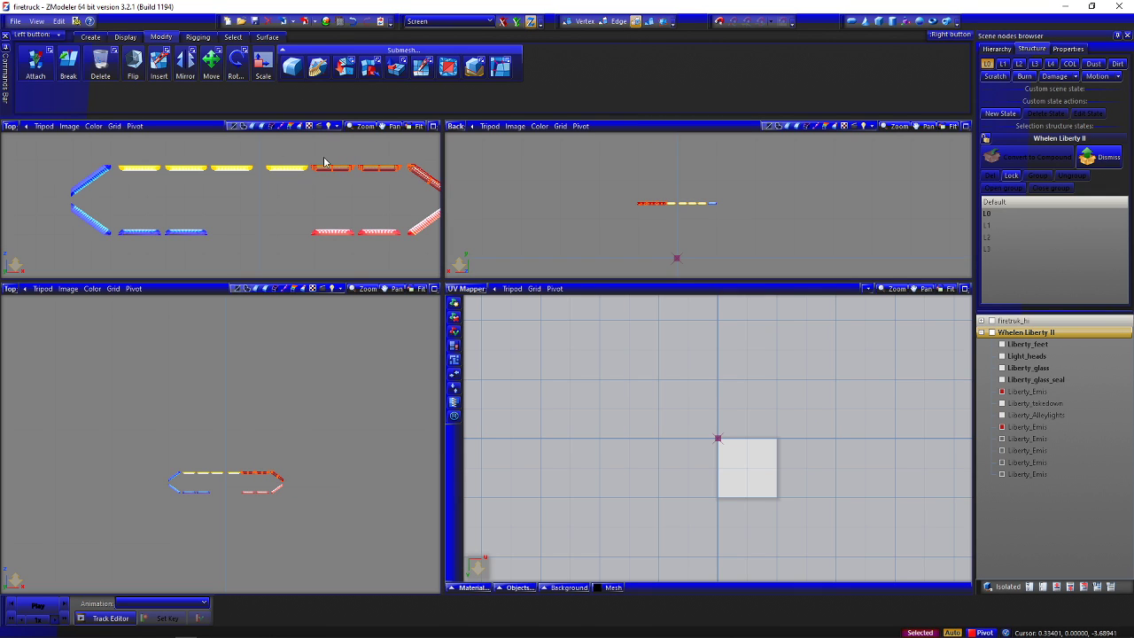
click(358, 182)
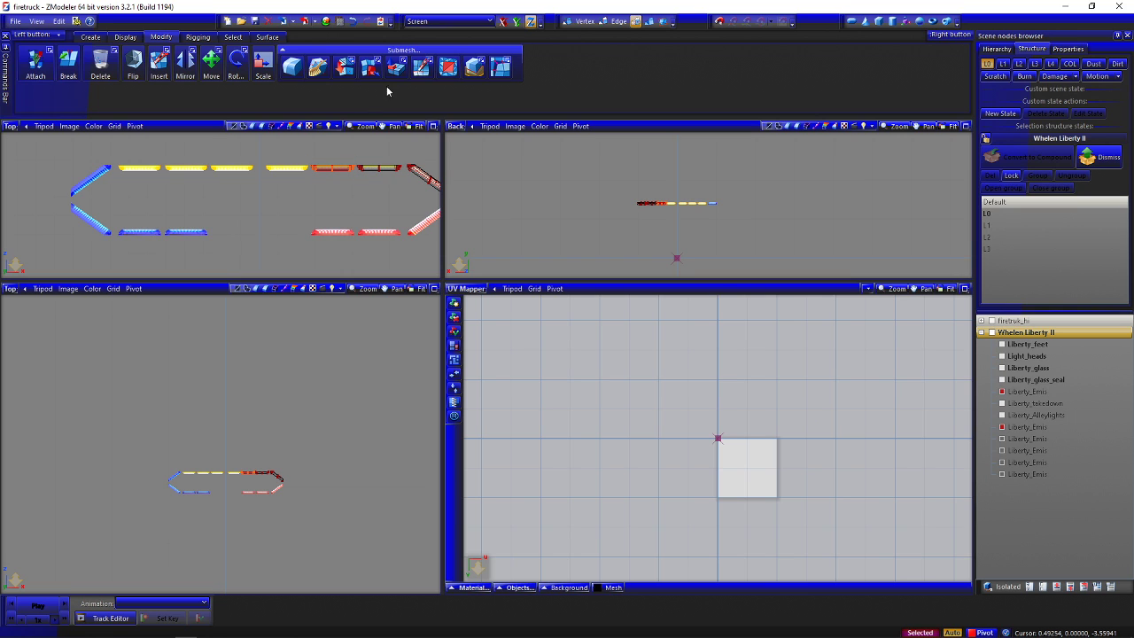
click(371, 66)
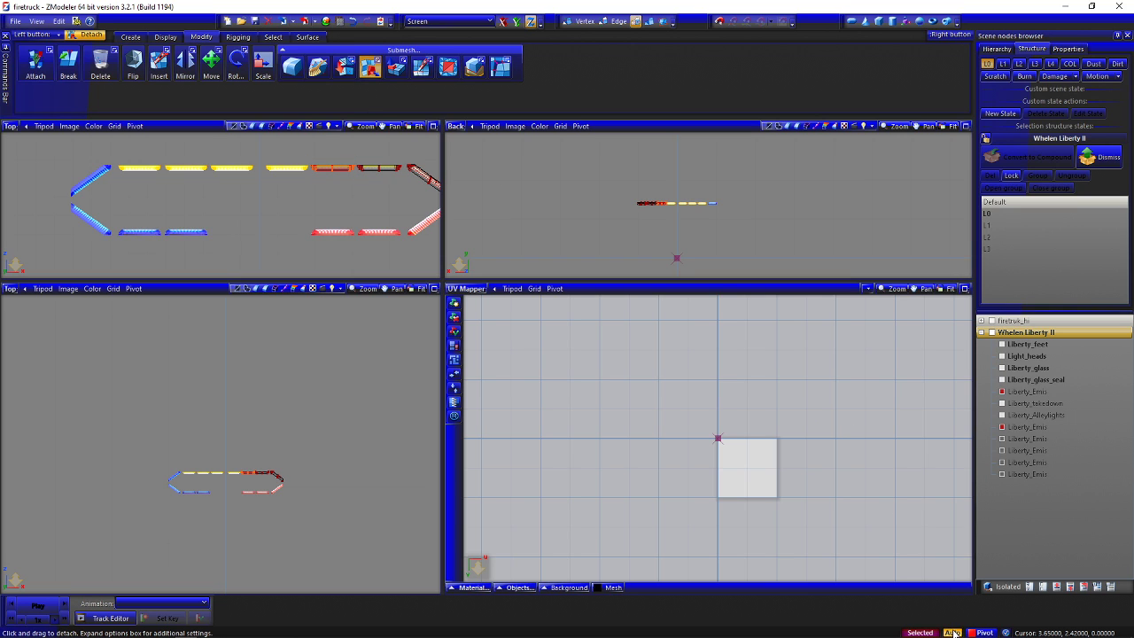
click(385, 257)
click(370, 67)
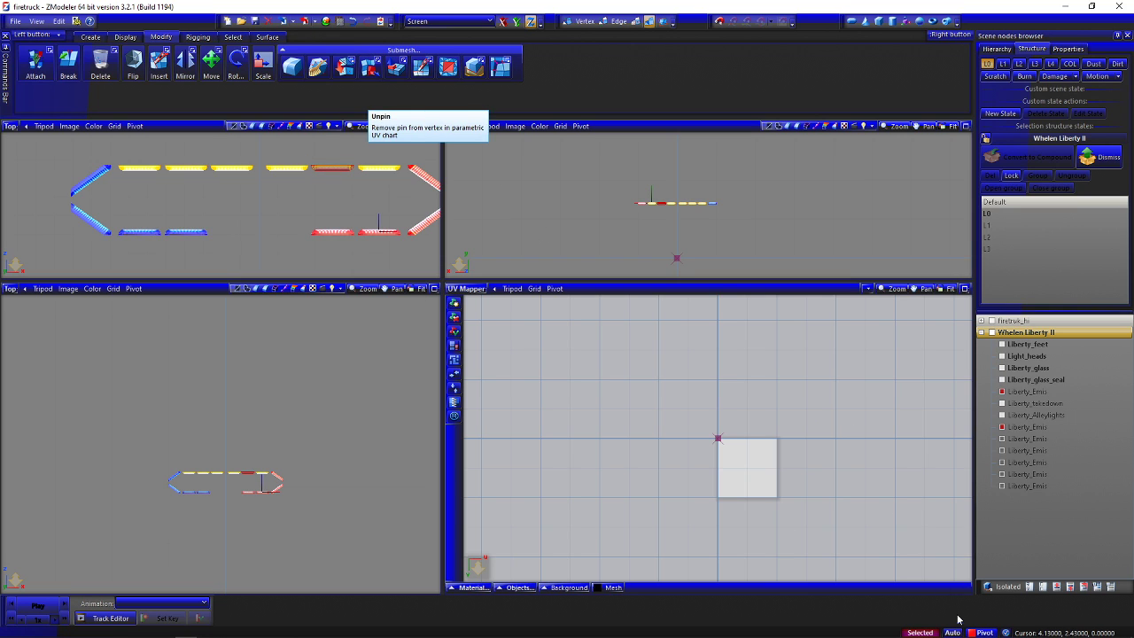
click(334, 200)
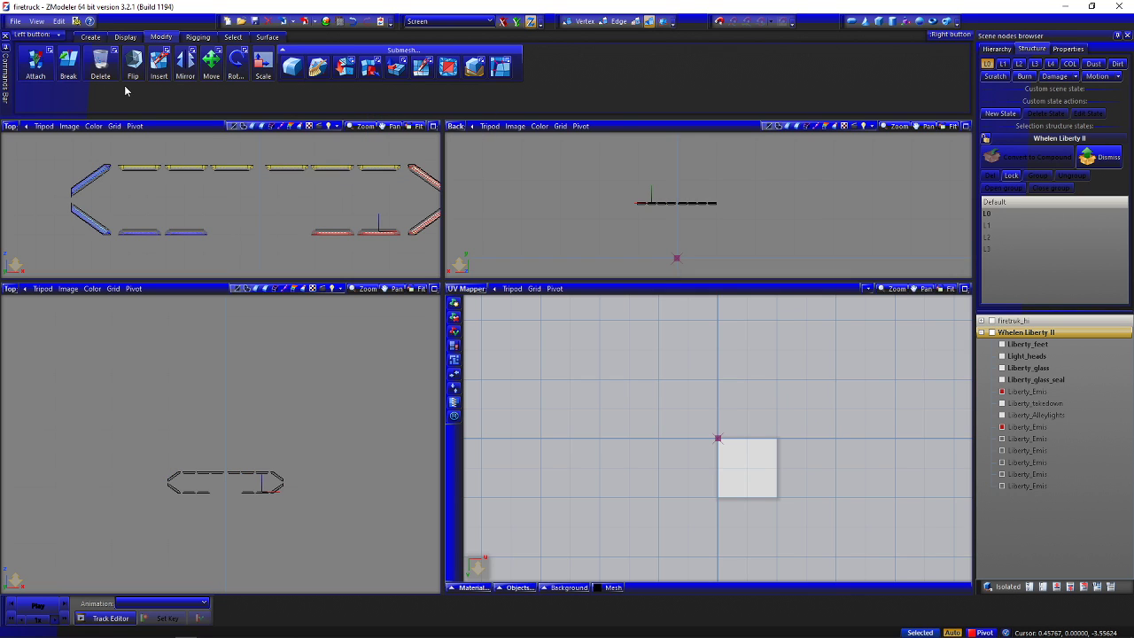
Attach the inner and middle amber segments on the red side together as one object
click(36, 62)
click(332, 168)
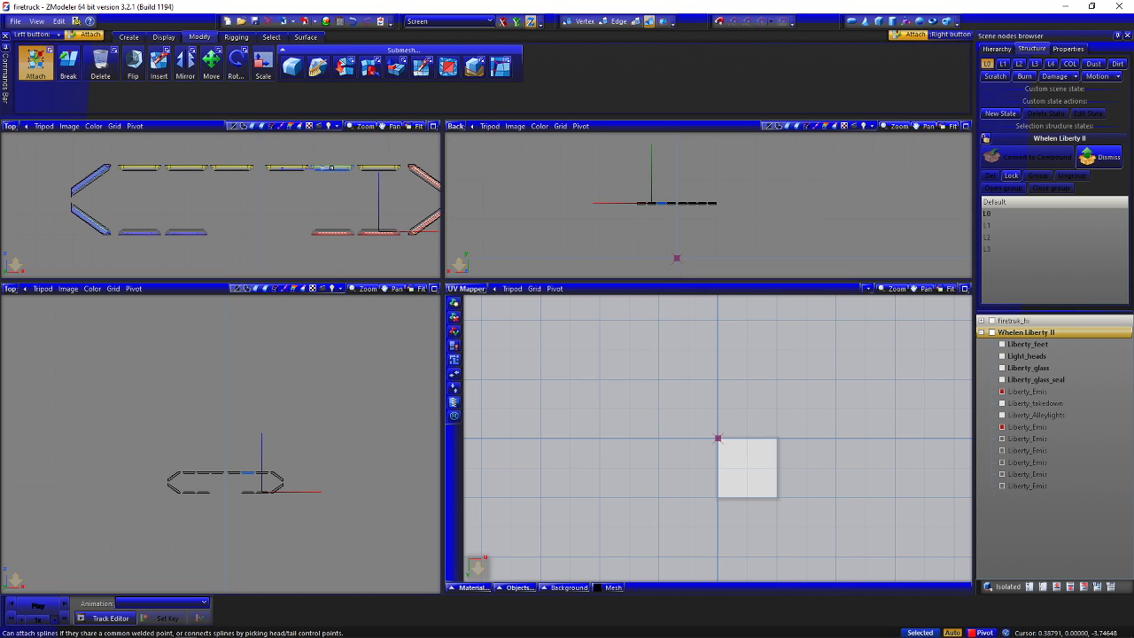
click(35, 62)
click(96, 178)
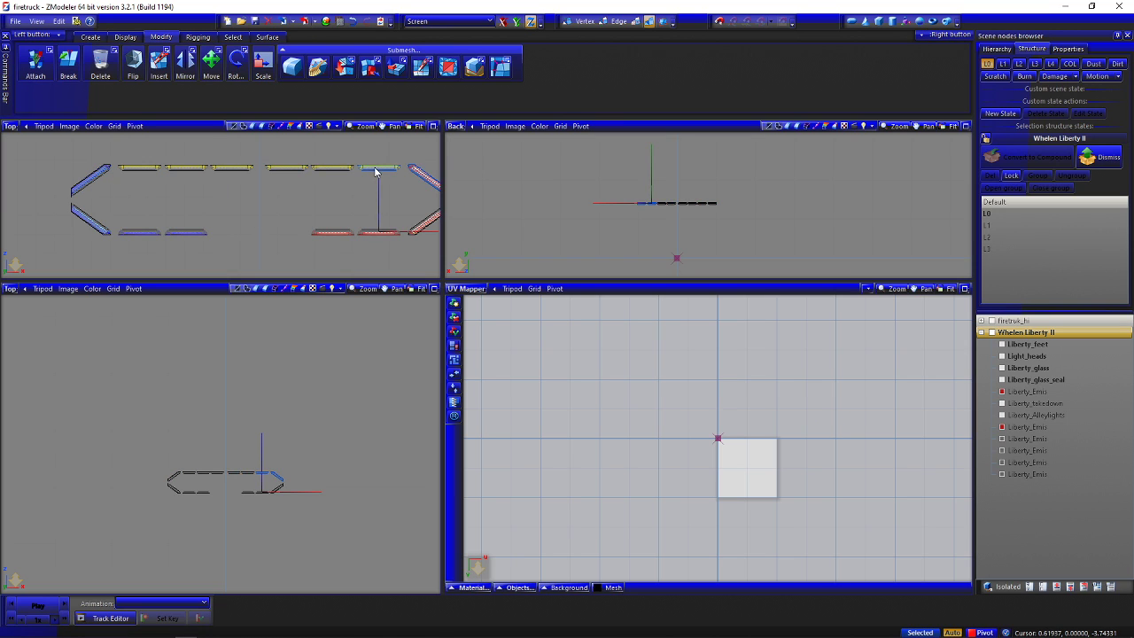
Select the blue corner and the two straight blue segments on the side of the lightbar opposite the amber row
scroll(418, 191, down, 1)
middle_drag(411, 195, 365, 186)
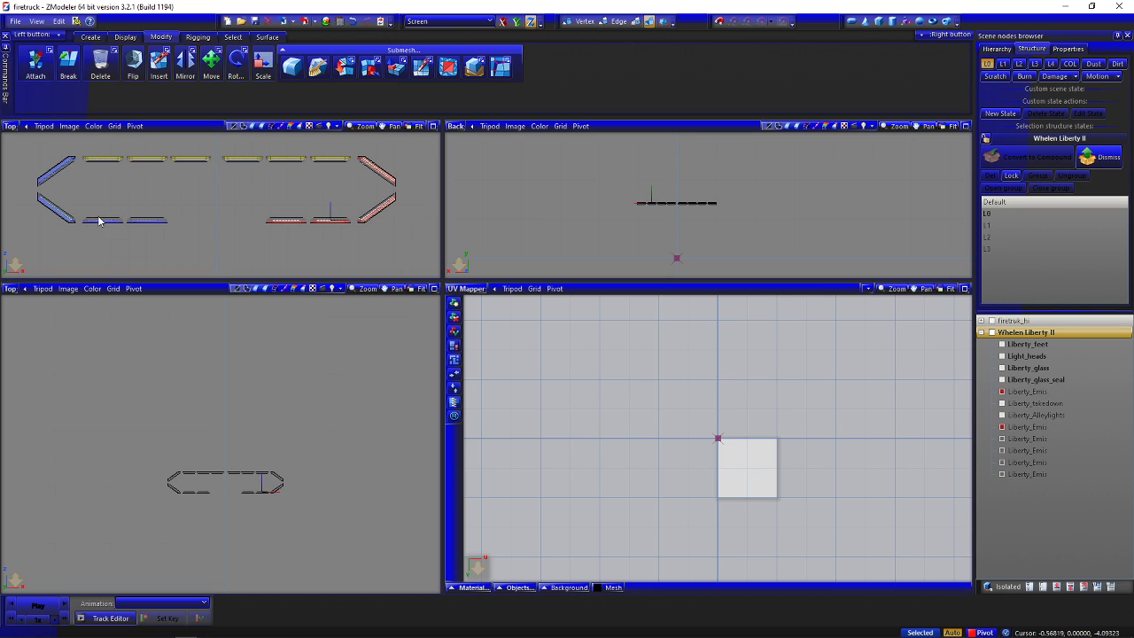
middle_drag(212, 206, 225, 203)
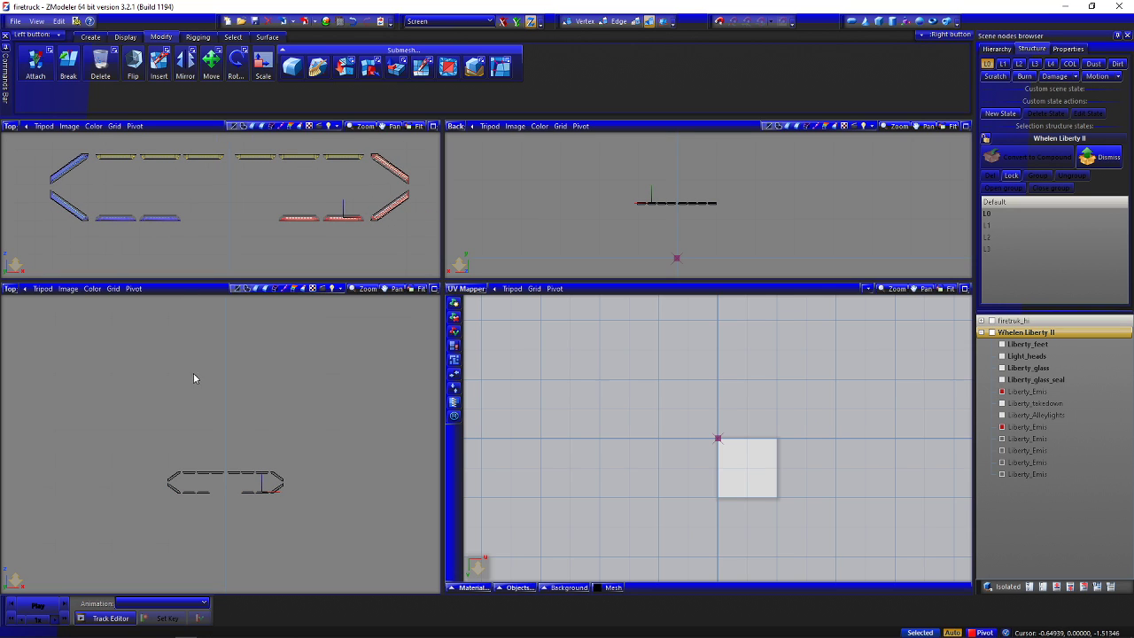
scroll(221, 472, up, 5)
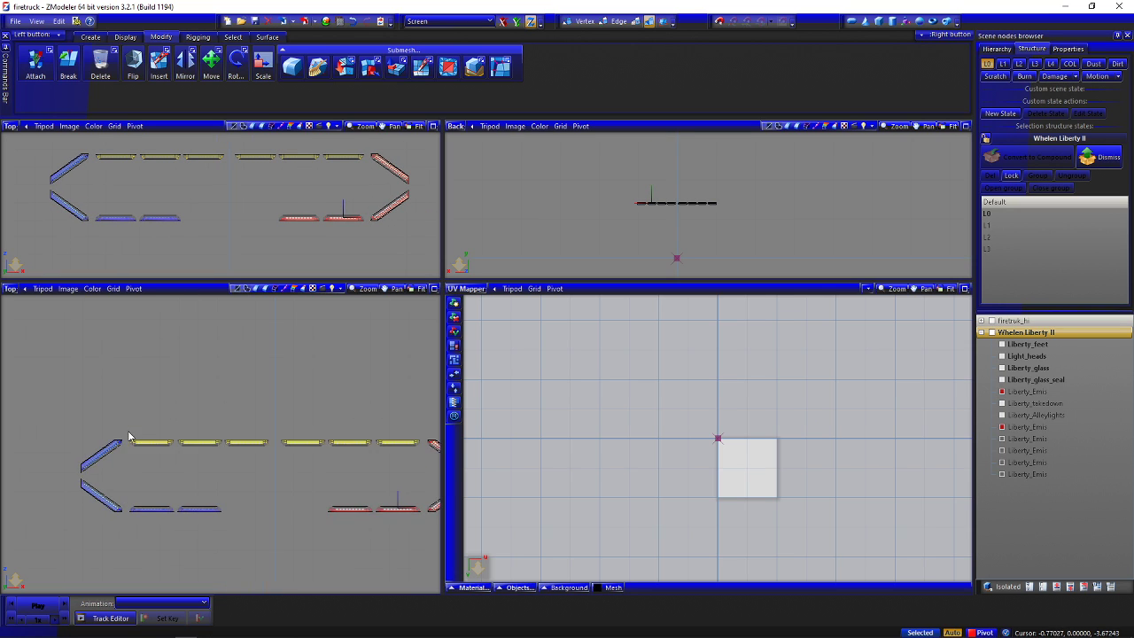
drag(301, 484, 50, 570)
drag(158, 557, 158, 556)
drag(59, 494, 202, 552)
drag(43, 494, 286, 555)
middle_drag(291, 556, 276, 547)
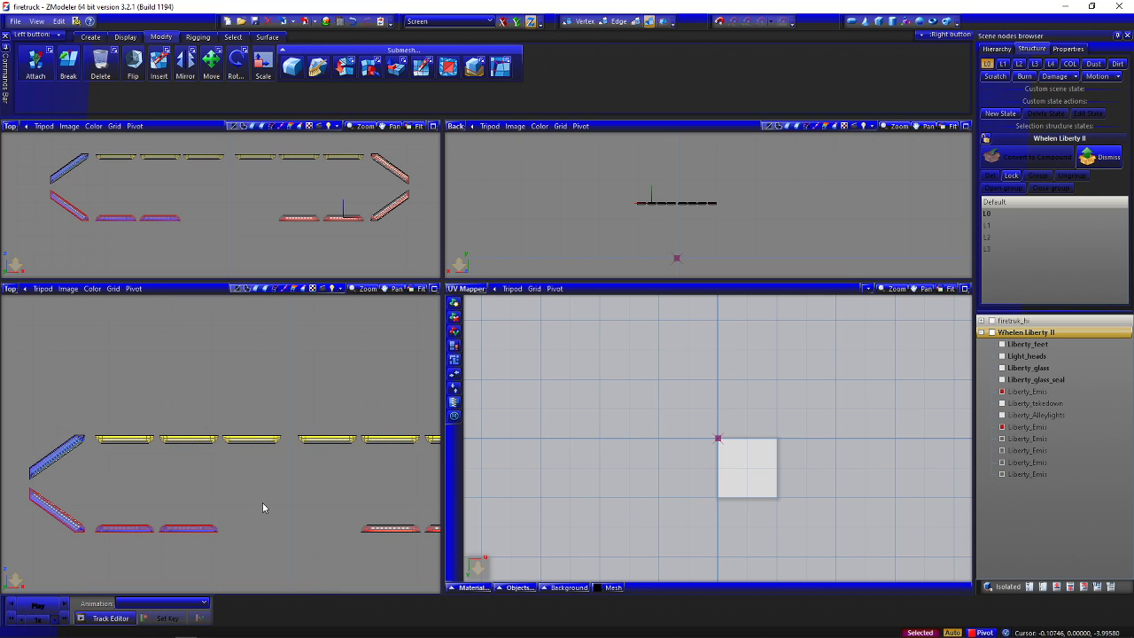
Apply Edit UV Mapping to the selected blue segments, keeping old mapping and forcing it onto the LibertyII emis material
right_click(262, 502)
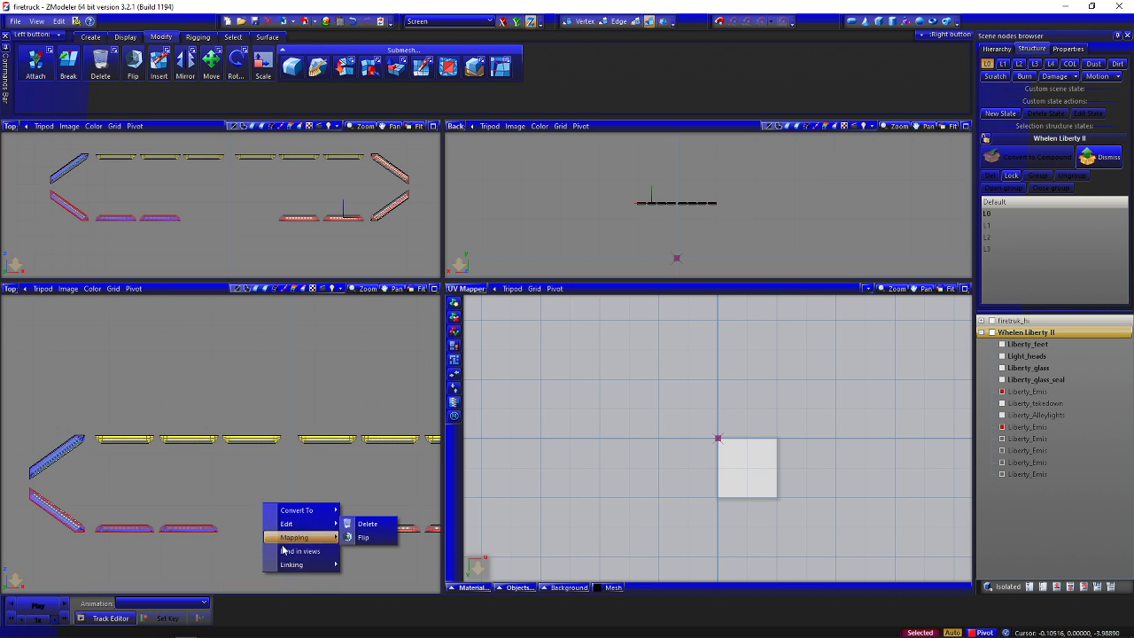
click(361, 540)
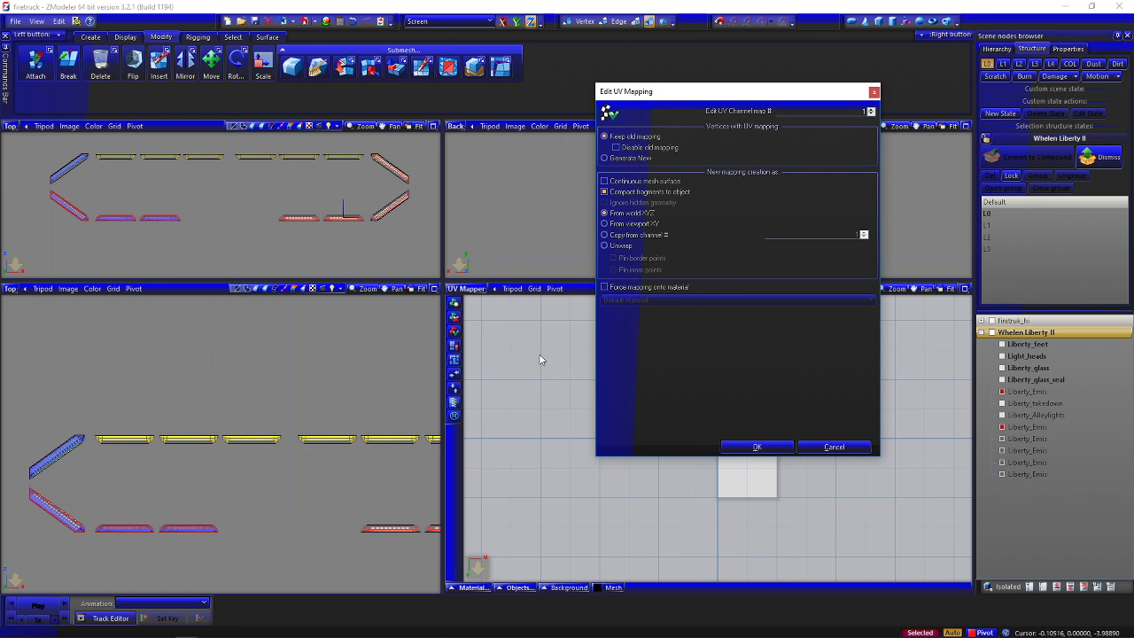
click(617, 288)
click(626, 300)
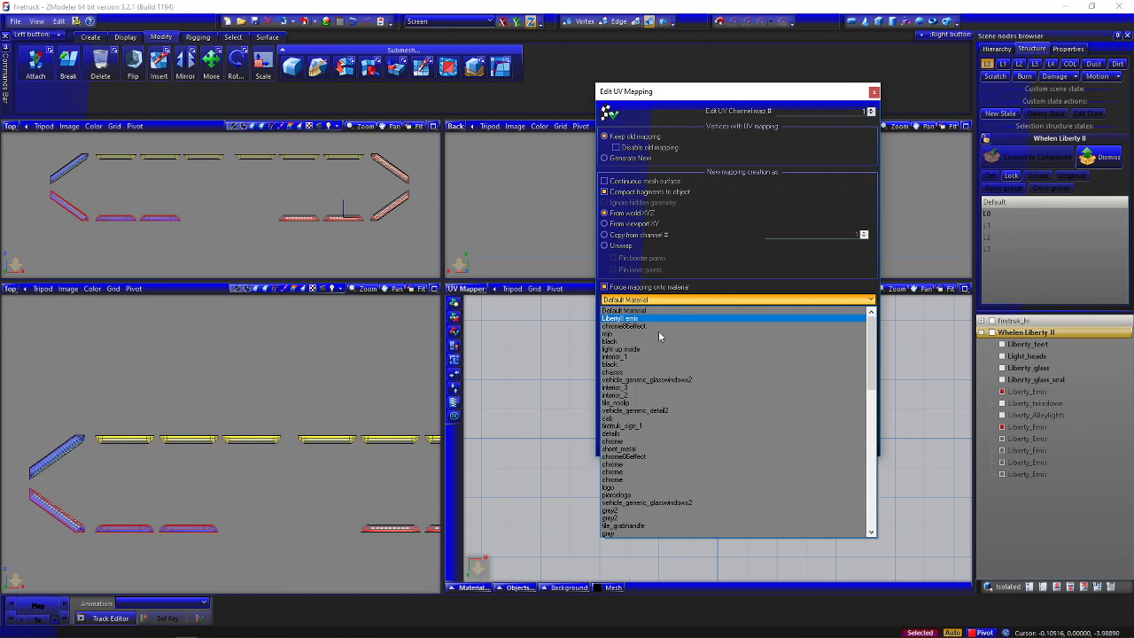
click(633, 318)
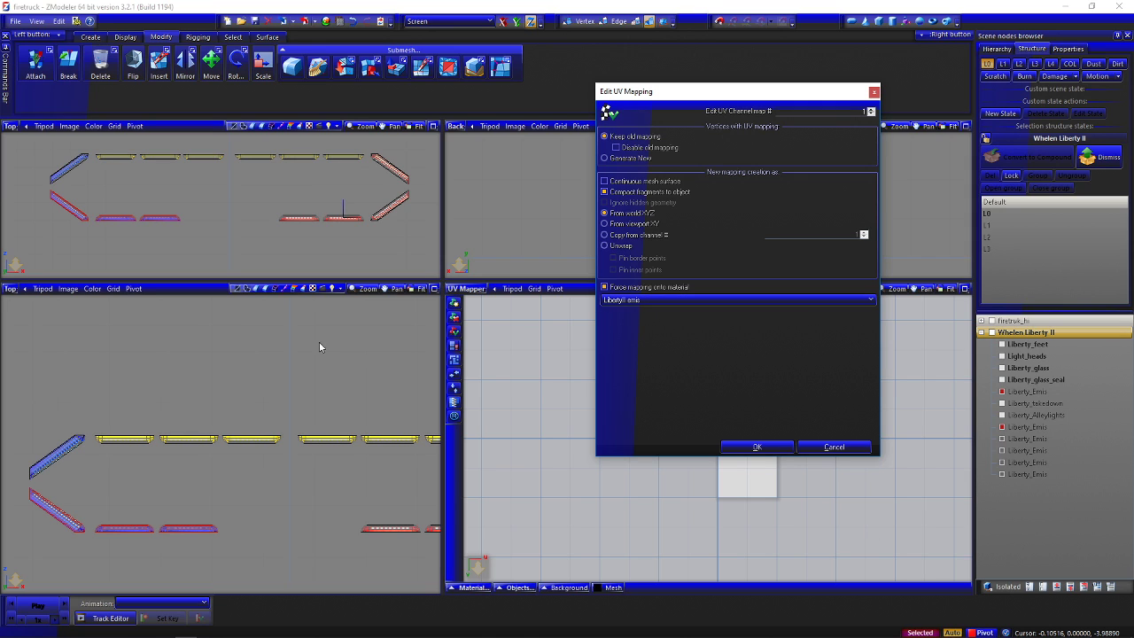
click(742, 445)
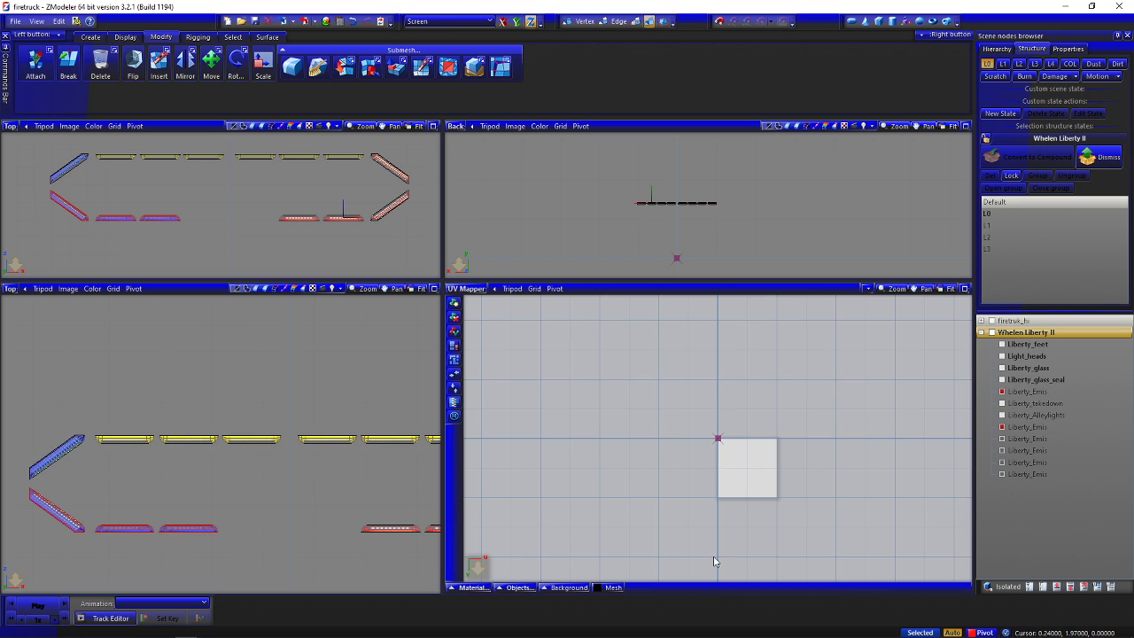
Display the LibertyII emis texture in the UV Mapper and bring its coloured lamp artwork into close view
click(472, 588)
click(484, 479)
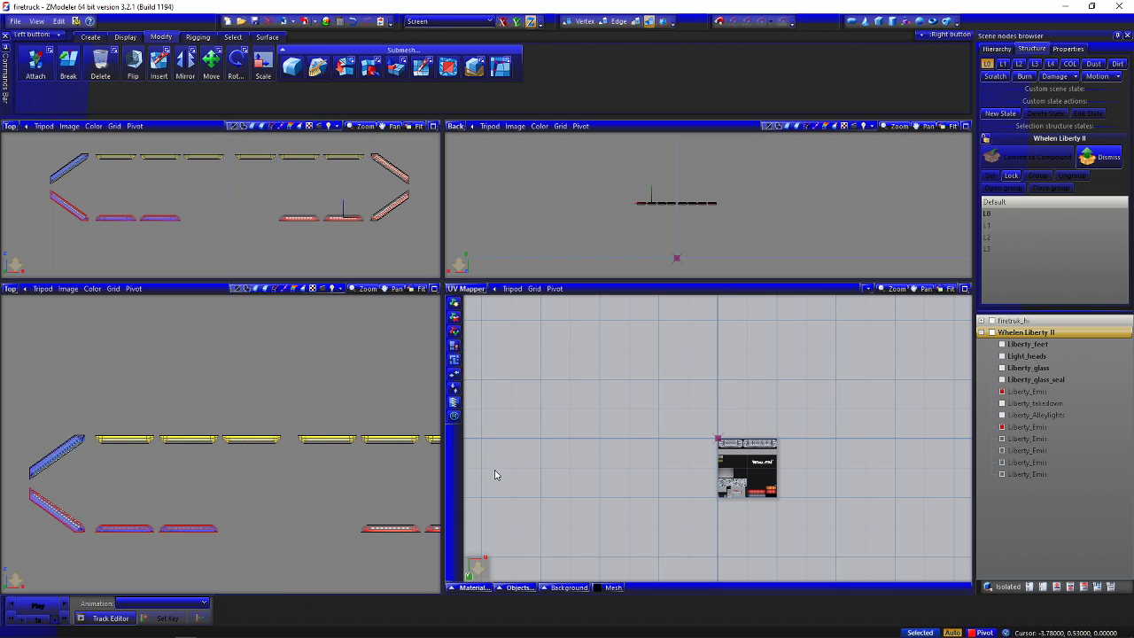
scroll(761, 474, up, 5)
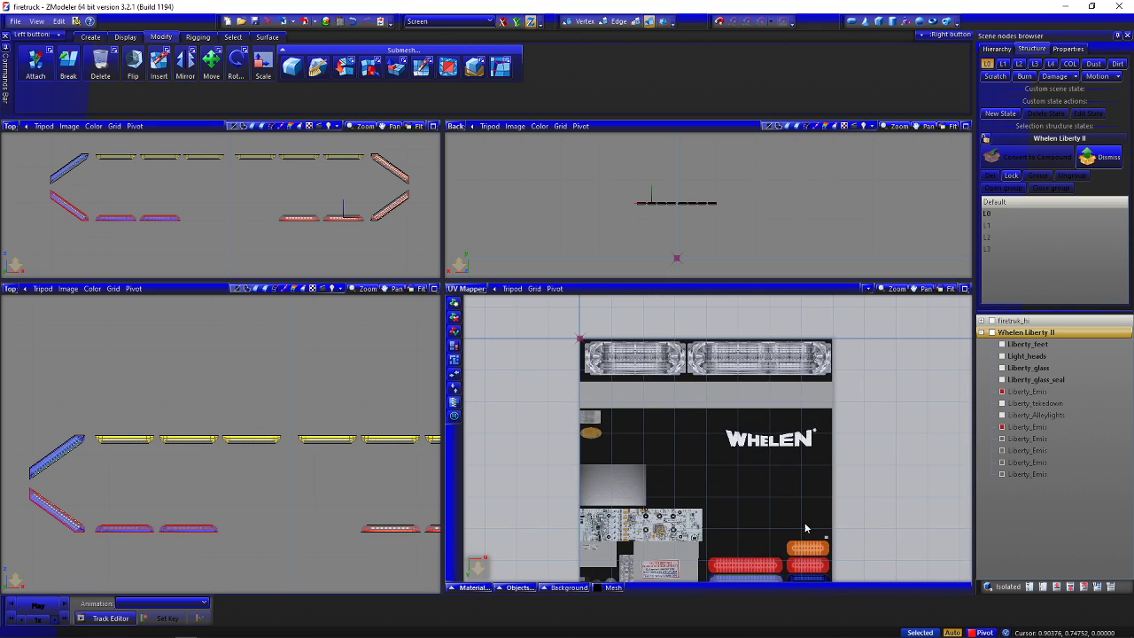
middle_drag(804, 528, 707, 427)
scroll(706, 440, up, 2)
Select the UVs lying on both blue lamp images and move them up onto the red lamp images
drag(569, 462, 683, 508)
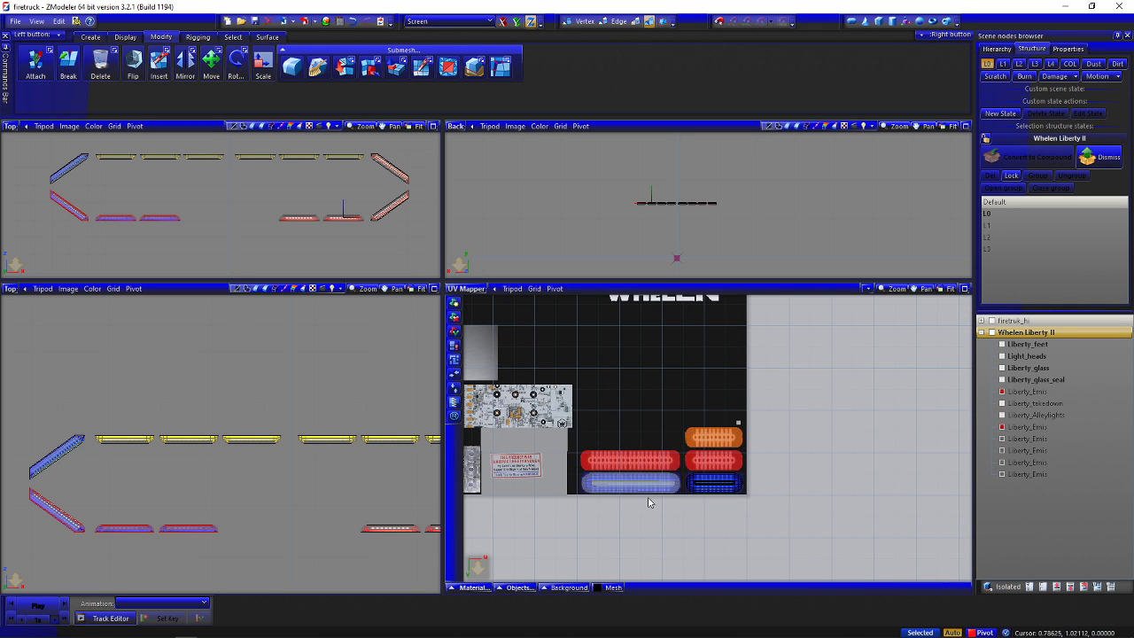
middle_drag(683, 508, 706, 513)
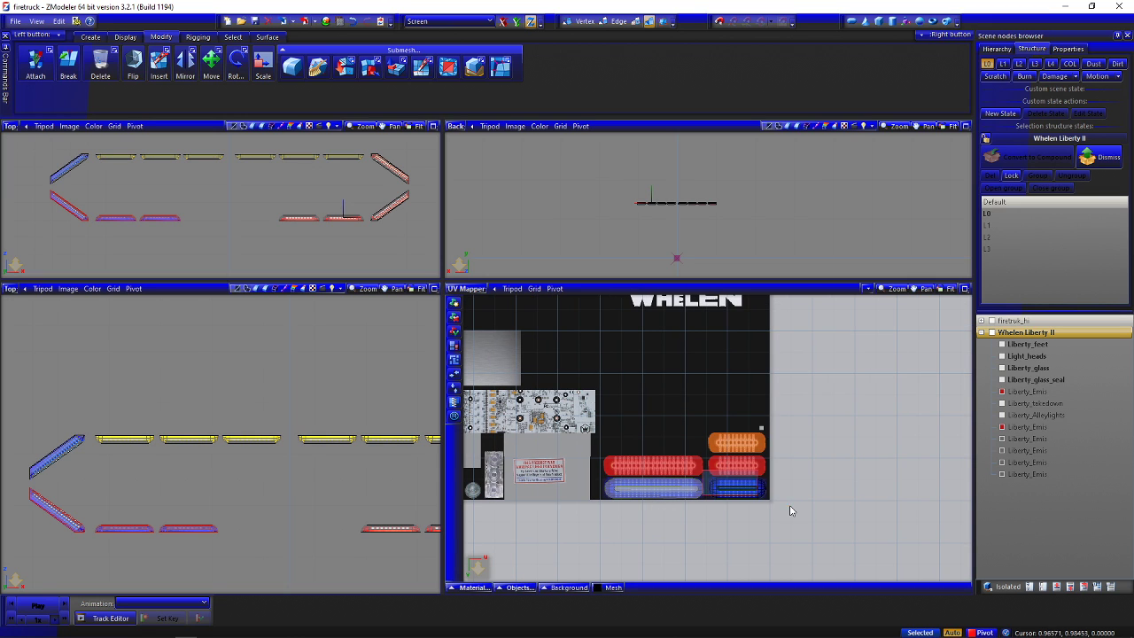
scroll(747, 493, up, 2)
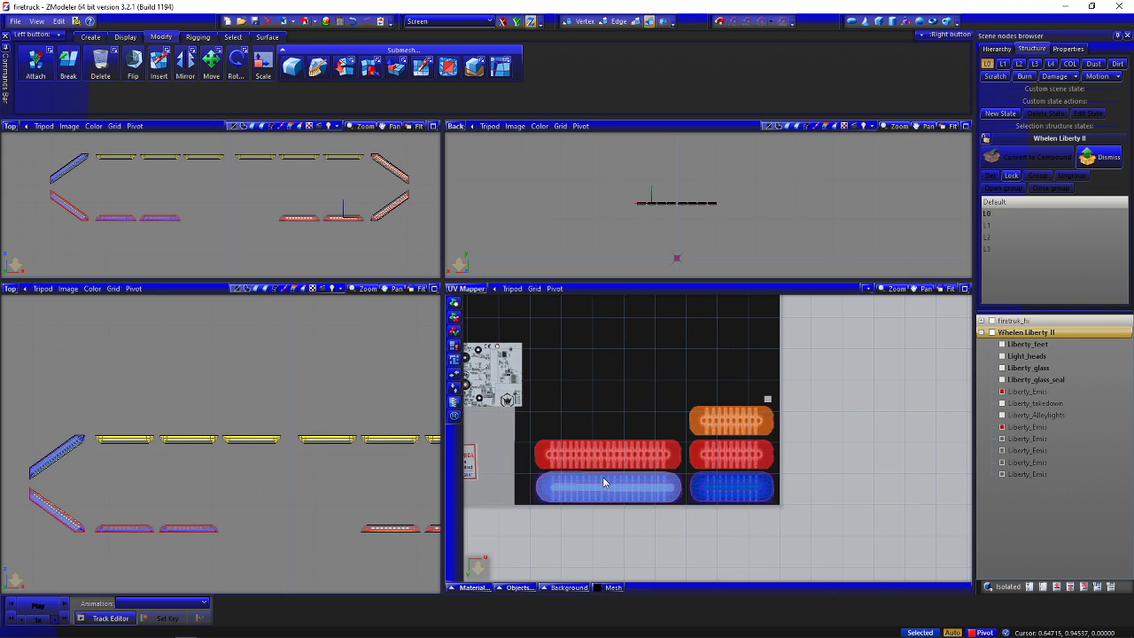
click(209, 66)
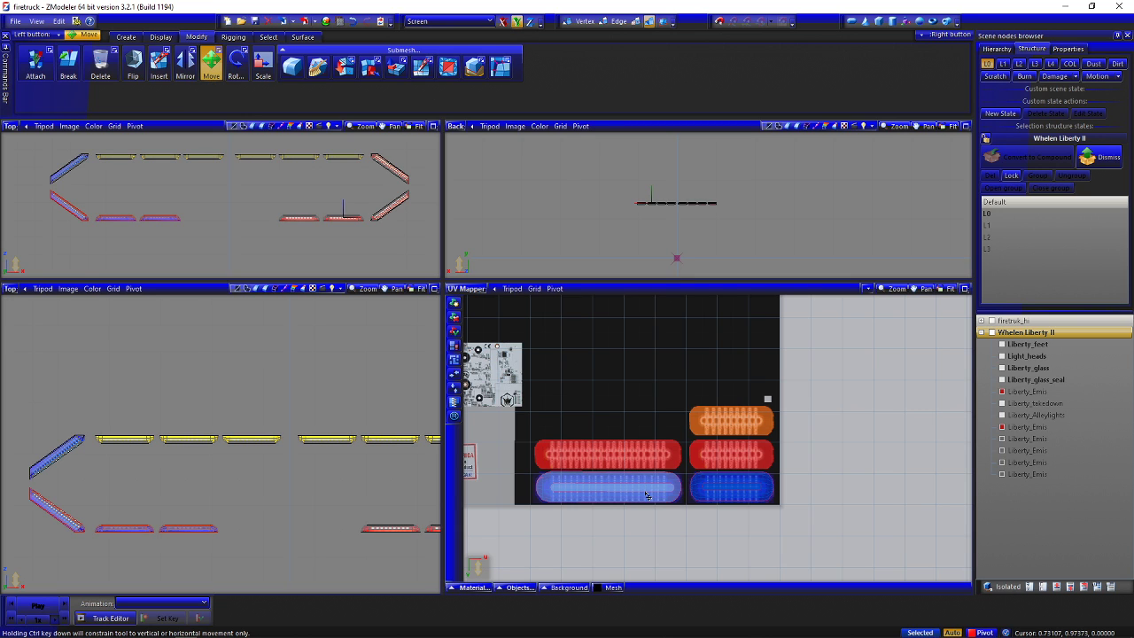
drag(639, 496, 636, 464)
Switch the Back viewport to 3D and fine-tune the moved UVs so they align with the red lamp images
click(455, 126)
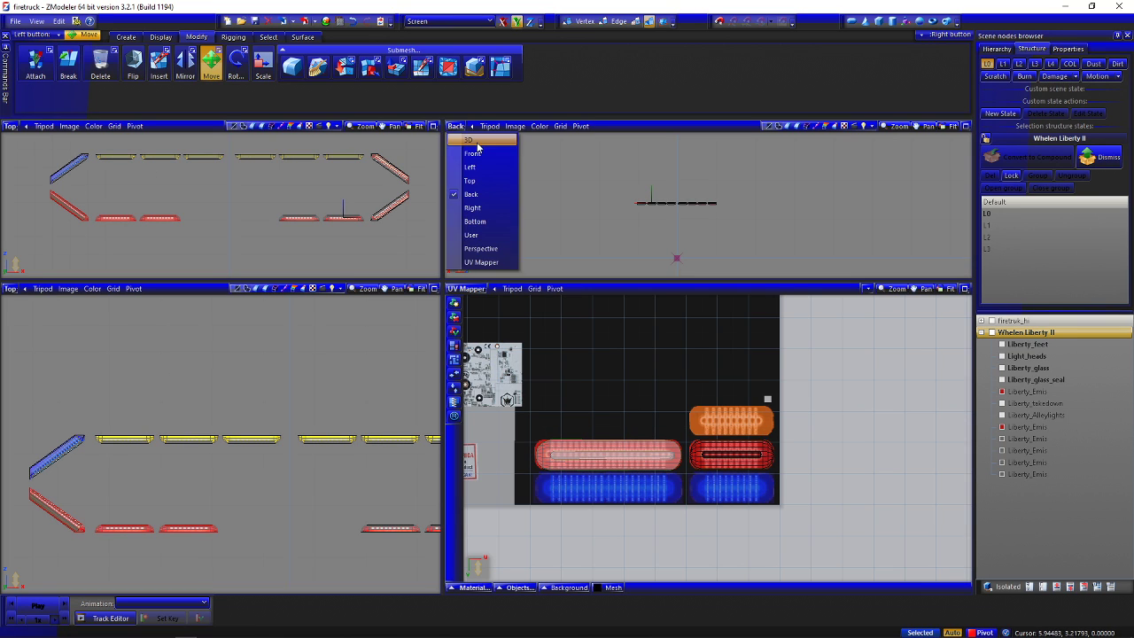
click(470, 140)
mouse_move(729, 193)
middle_down()
mouse_move(683, 186)
mouse_move(783, 196)
mouse_move(751, 195)
middle_up()
drag(710, 463, 710, 462)
middle_drag(687, 212, 727, 218)
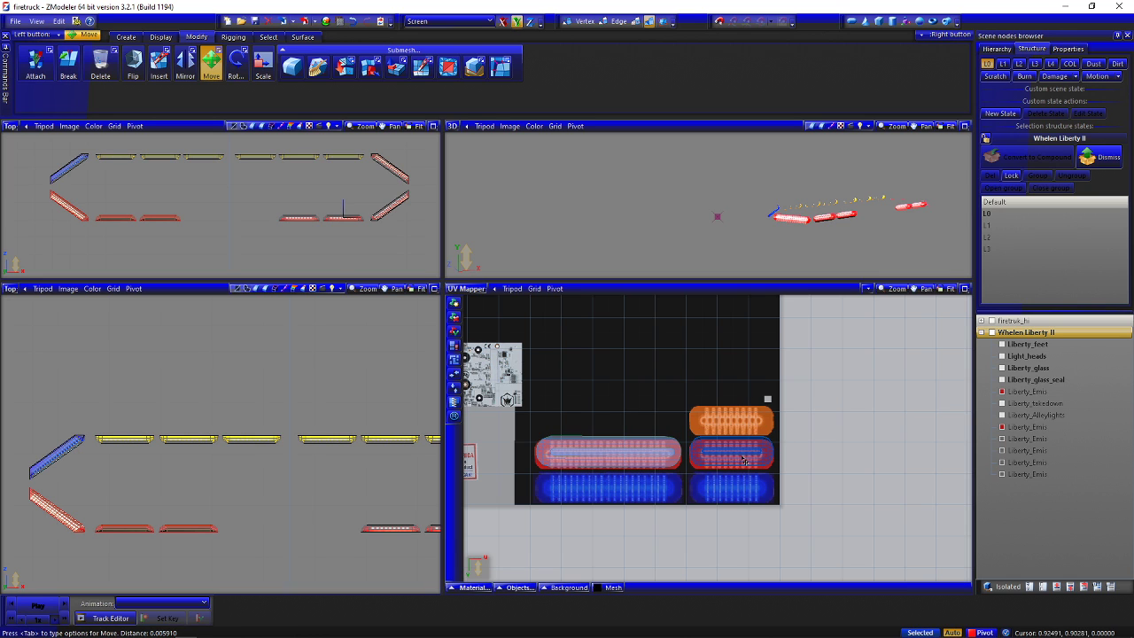
middle_drag(811, 261, 828, 249)
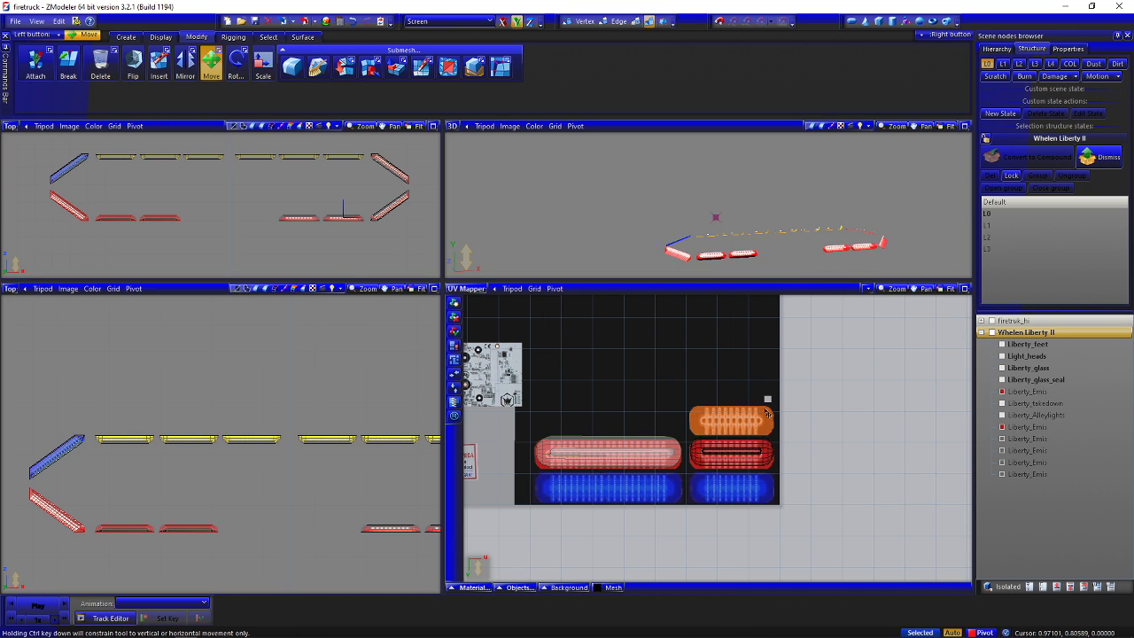
scroll(744, 456, up, 3)
click(738, 448)
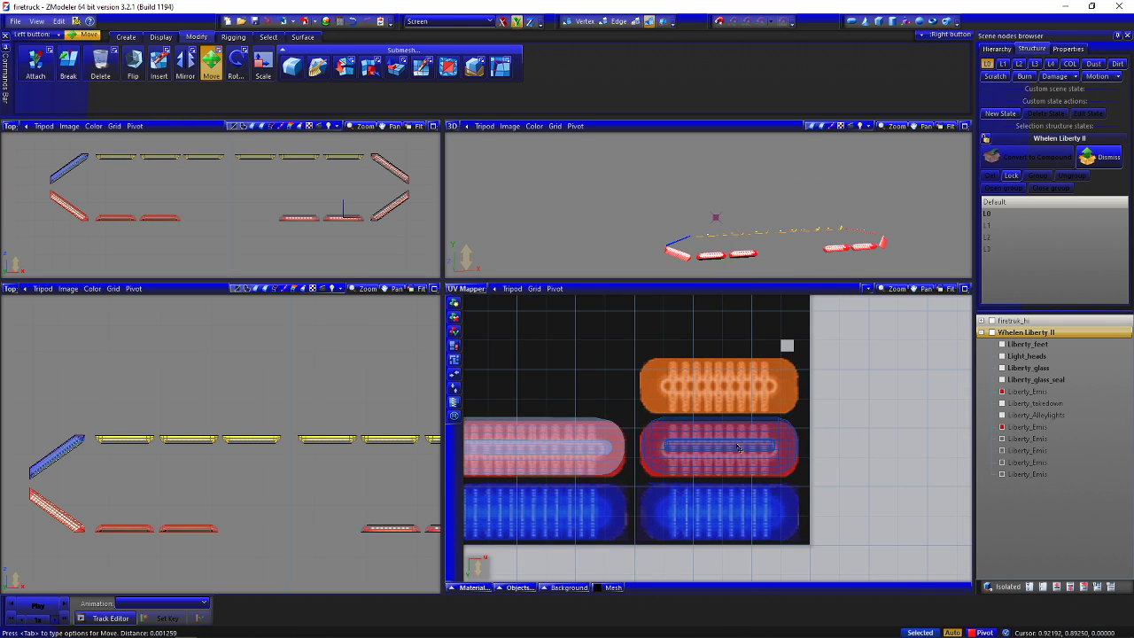
mouse_move(738, 449)
mouse_down()
mouse_move(744, 437)
mouse_move(744, 449)
mouse_up()
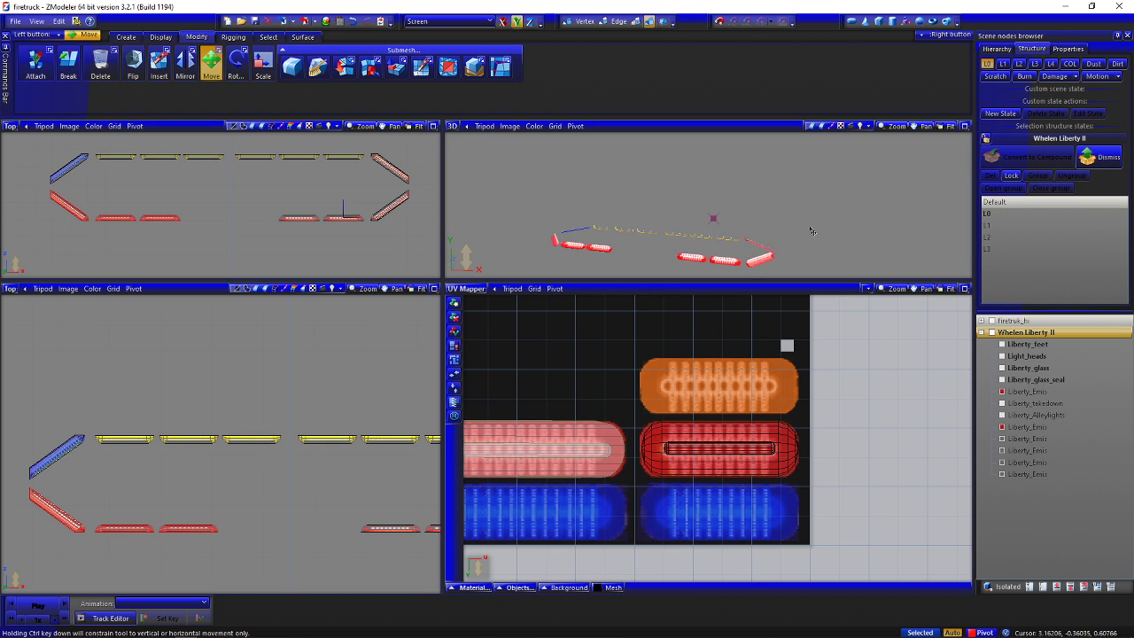
Switch the UV Mapper viewport to the Front view
scroll(805, 463, down, 4)
scroll(830, 457, down, 3)
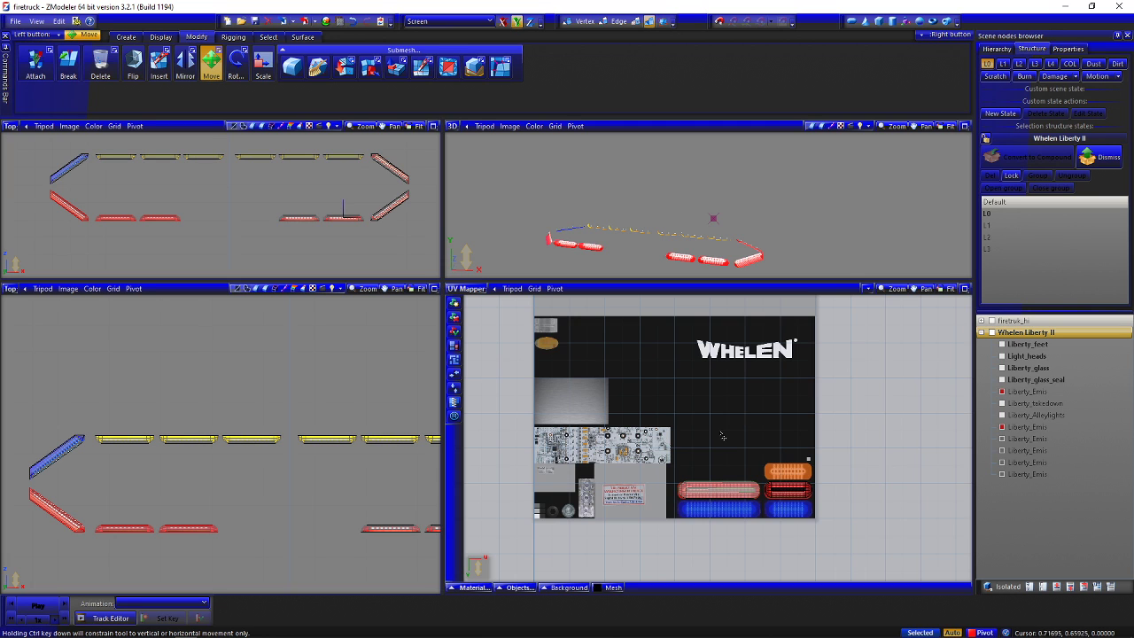
scroll(610, 505, up, 2)
scroll(609, 502, down, 2)
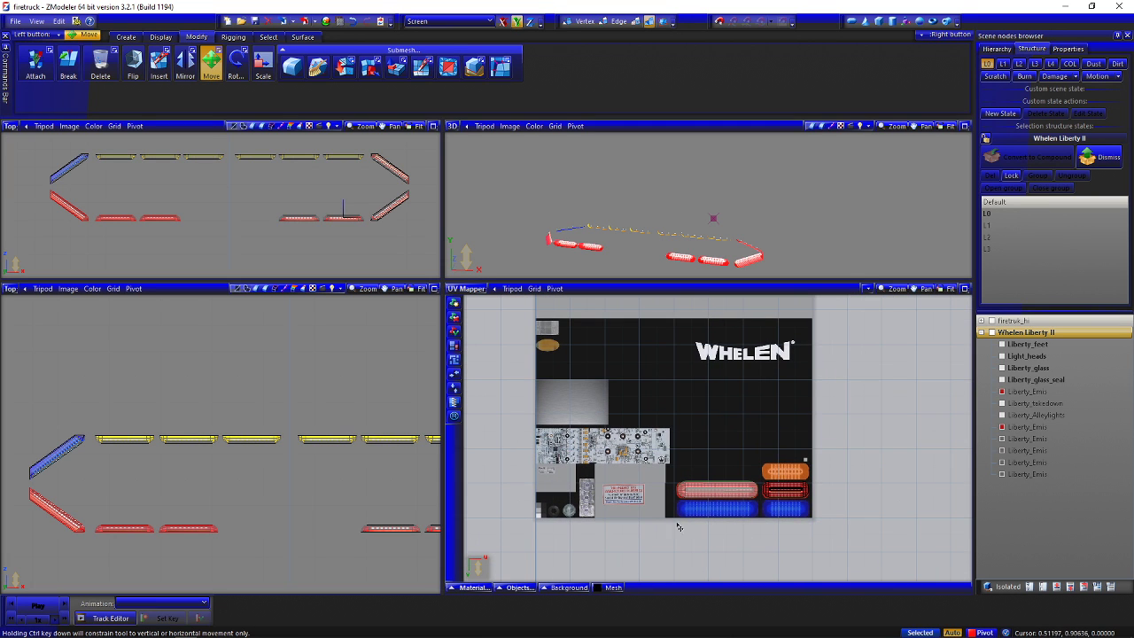
click(466, 289)
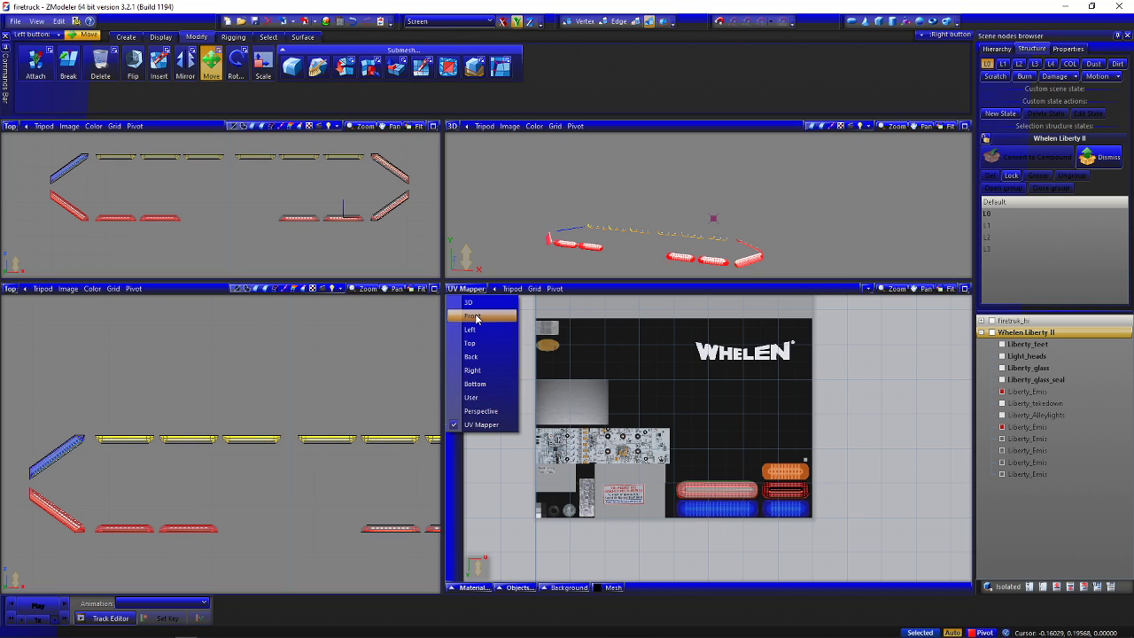
click(472, 317)
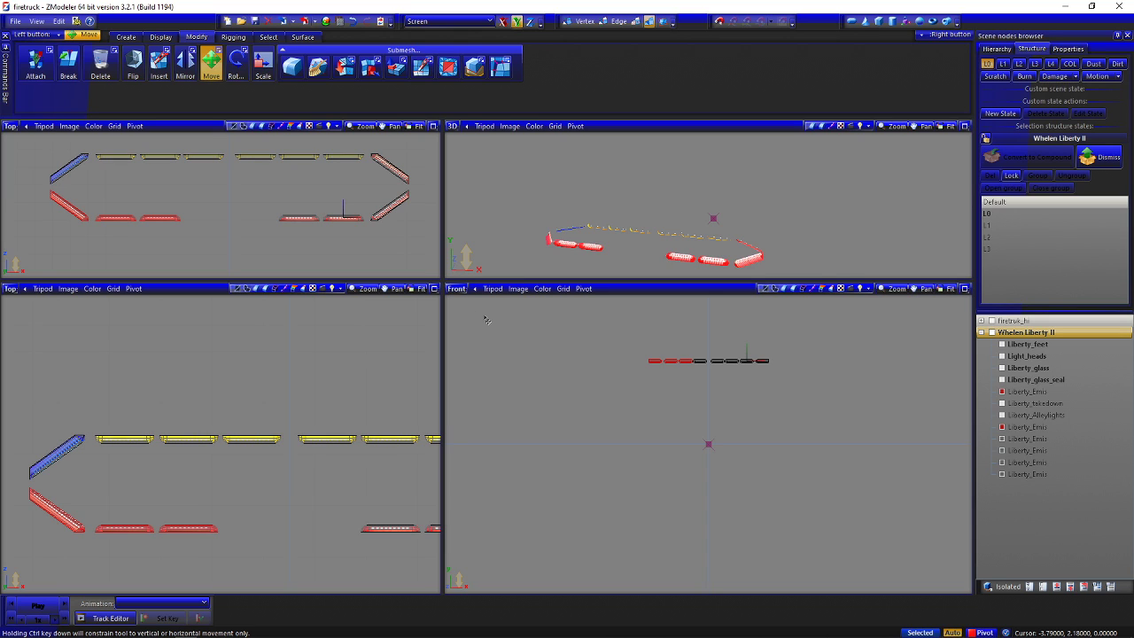
middle_drag(622, 400, 615, 443)
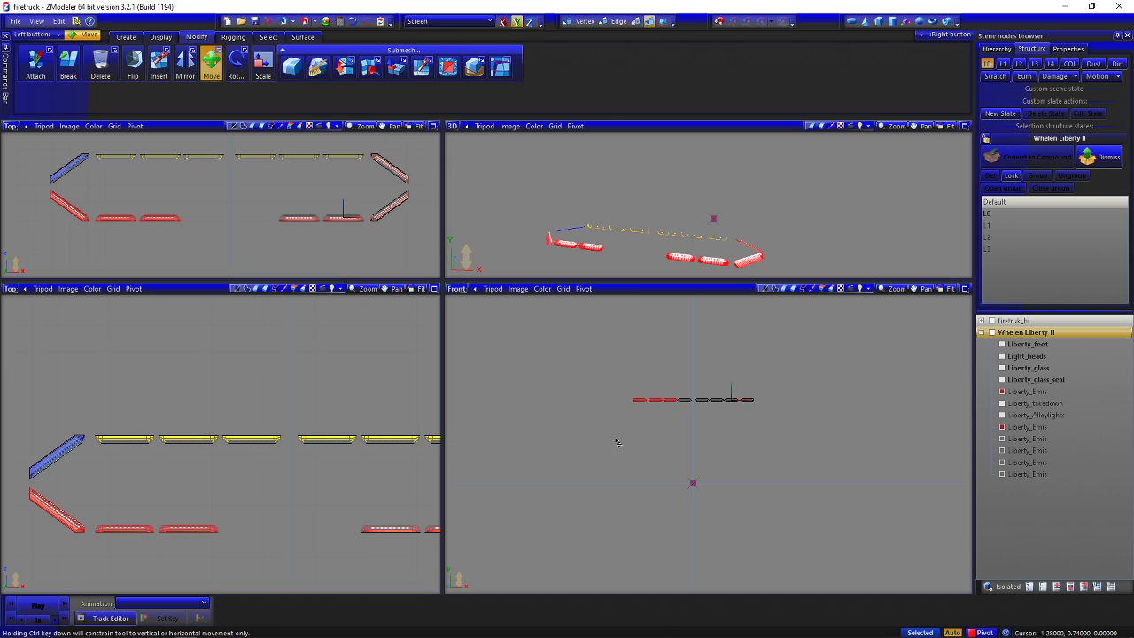
Find the object containing the remaining blue corner and its adjacent amber segment in the viewports
middle_drag(265, 360, 203, 322)
scroll(203, 322, down, 2)
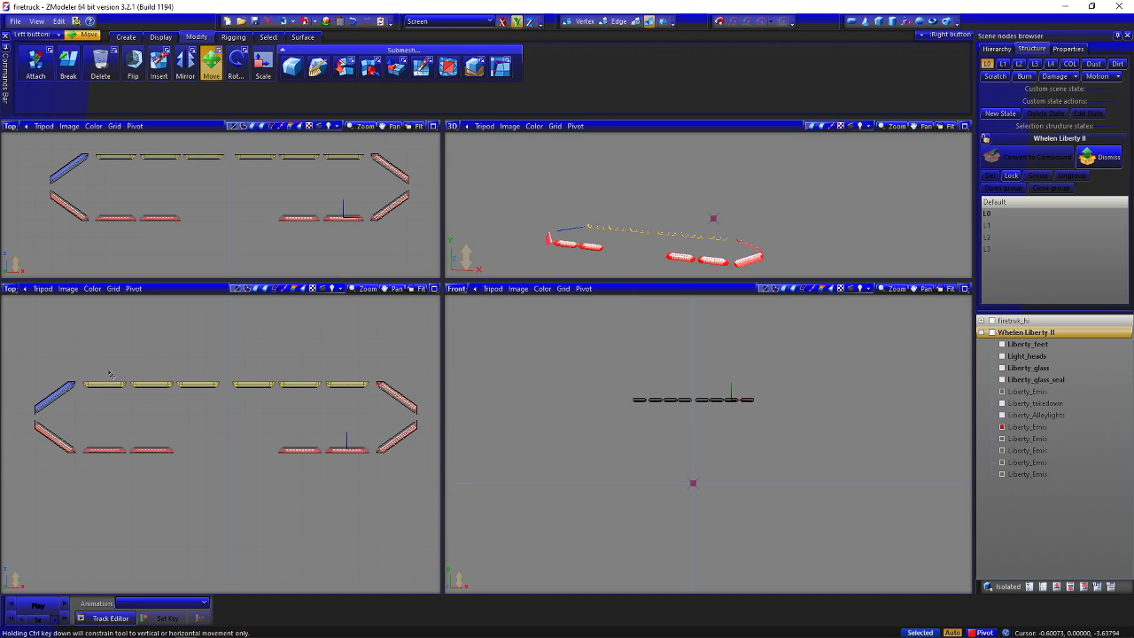
click(69, 387)
scroll(69, 387, up, 3)
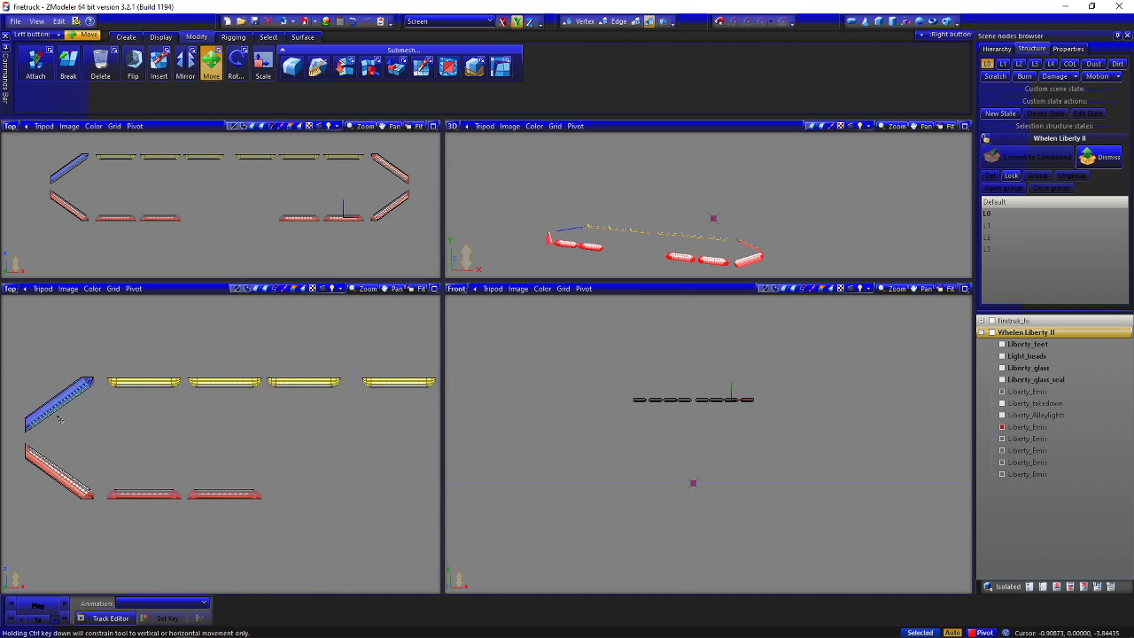
right_click(69, 391)
click(106, 438)
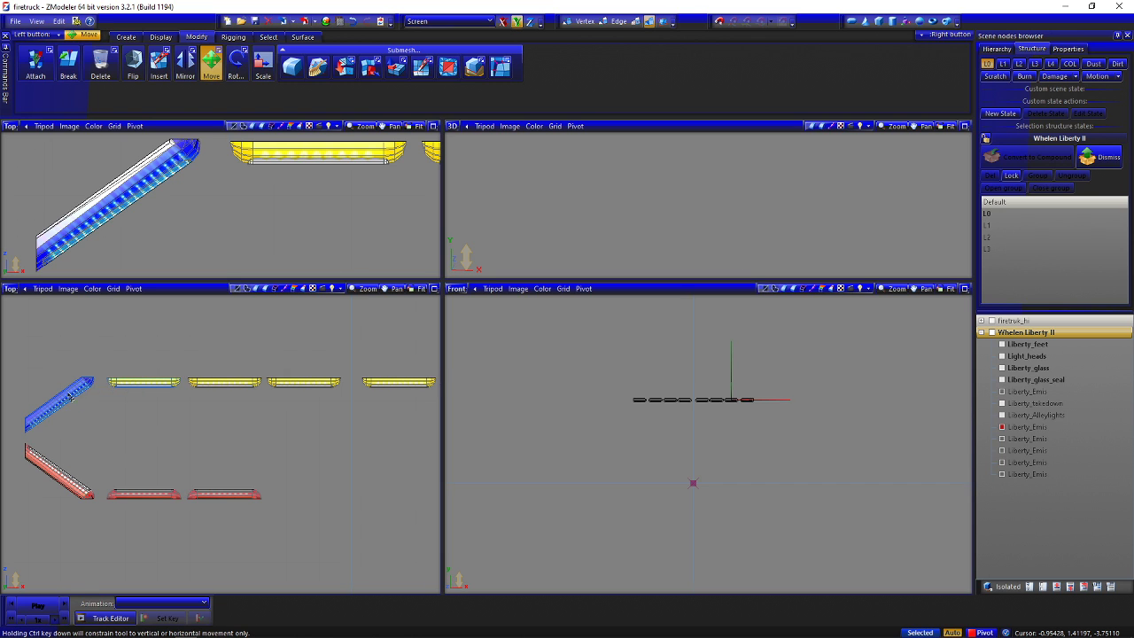
scroll(169, 420, down, 3)
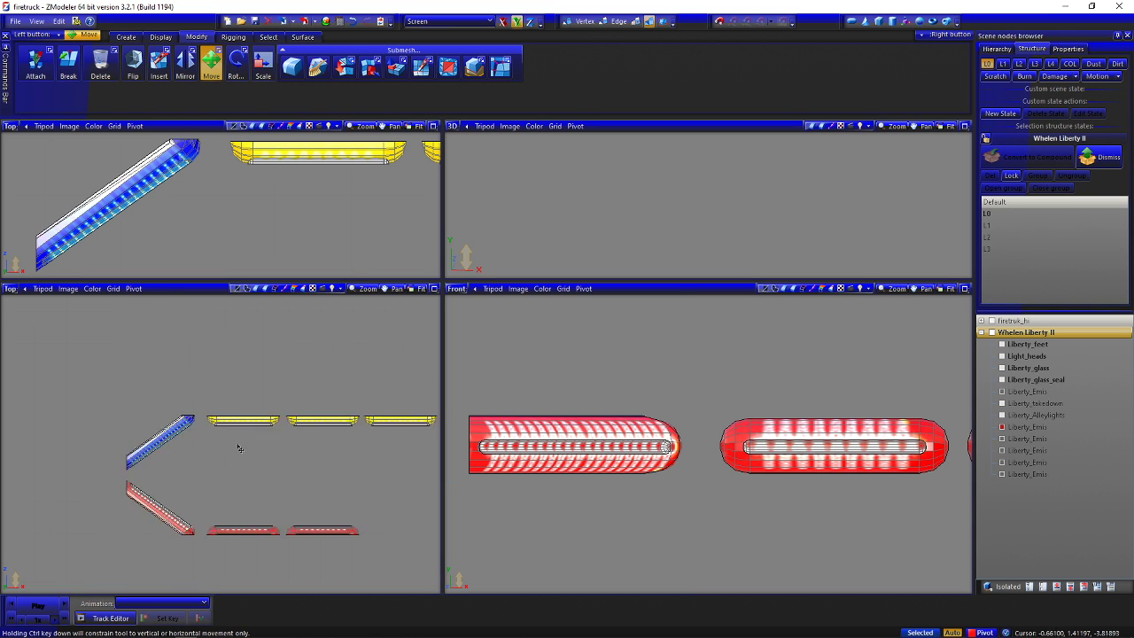
Return the Front viewport to the UV Mapper and apply Edit UV Mapping to the remaining blue corner and its amber segment
click(454, 288)
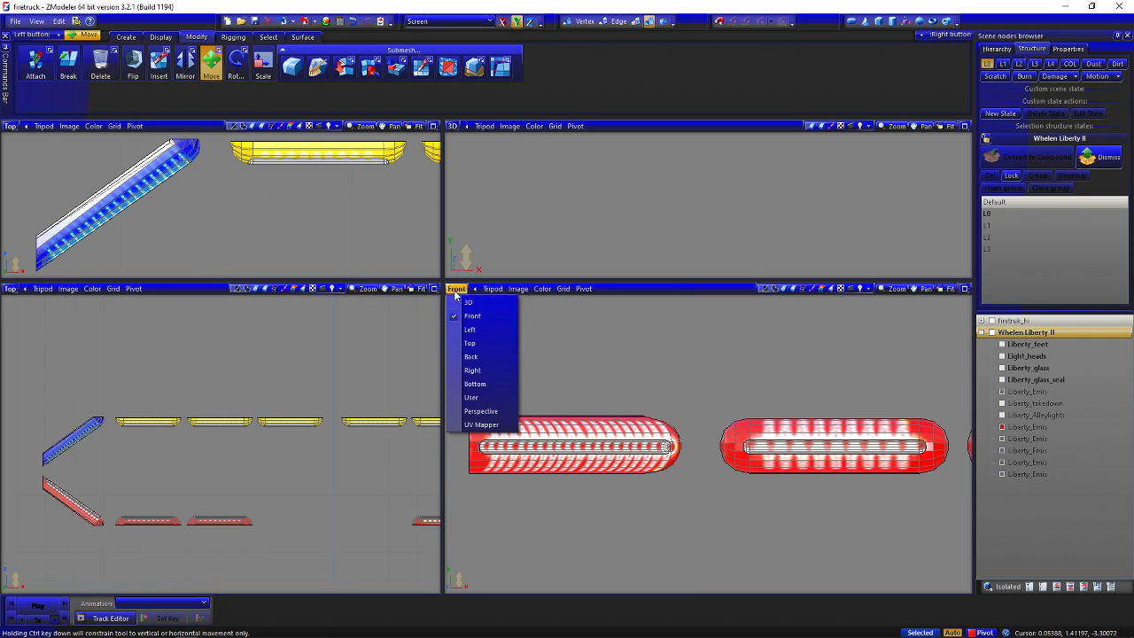
click(483, 428)
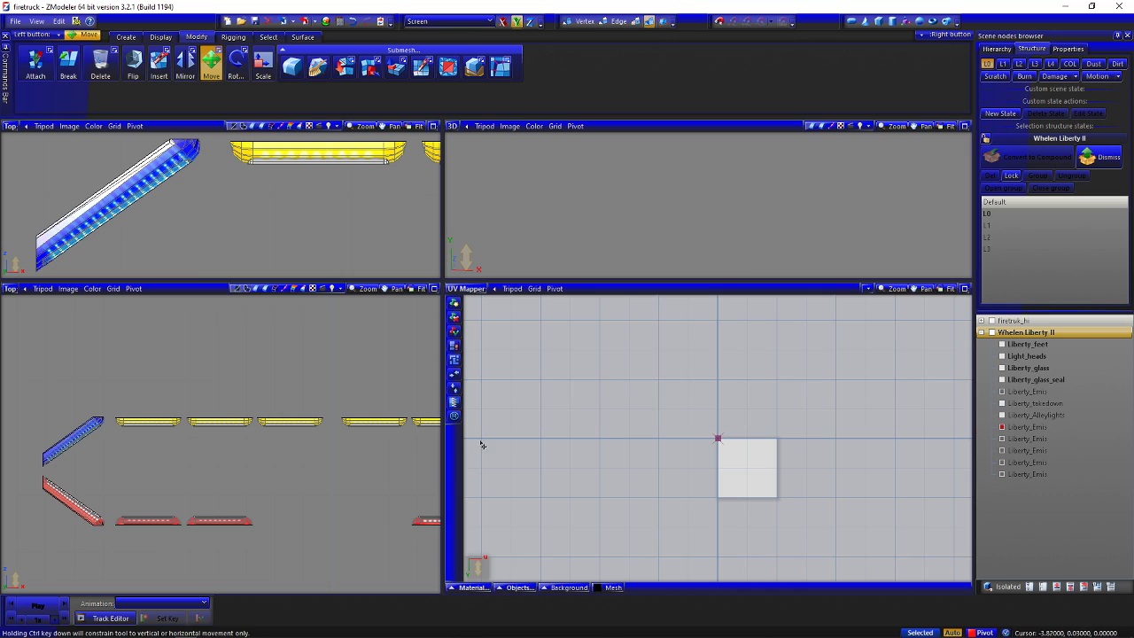
right_click(89, 434)
mouse_move(124, 468)
click(190, 467)
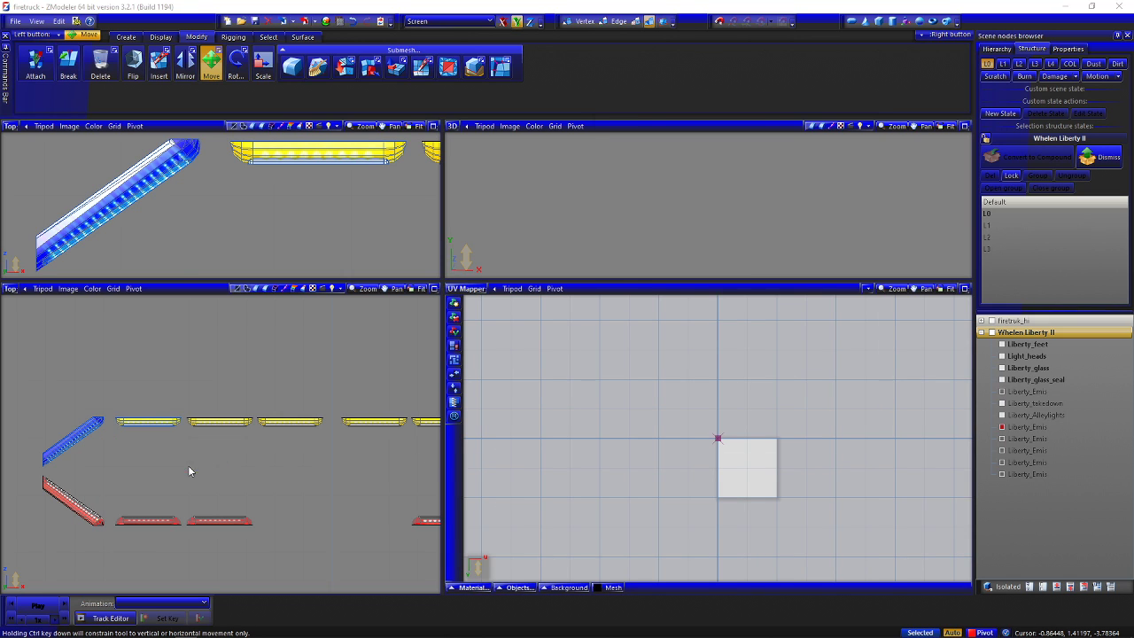
click(751, 447)
Display the LibertyII emis texture in the UV Mapper and move the blue corner's UVs onto the long red lamp image
click(474, 587)
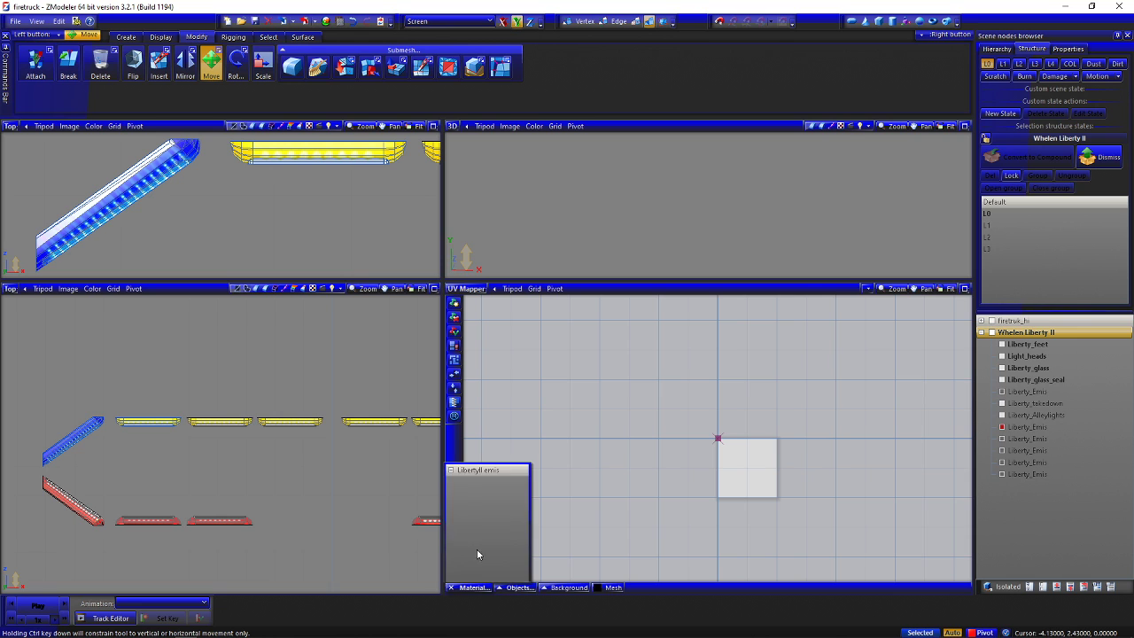
click(512, 472)
scroll(770, 509, up, 6)
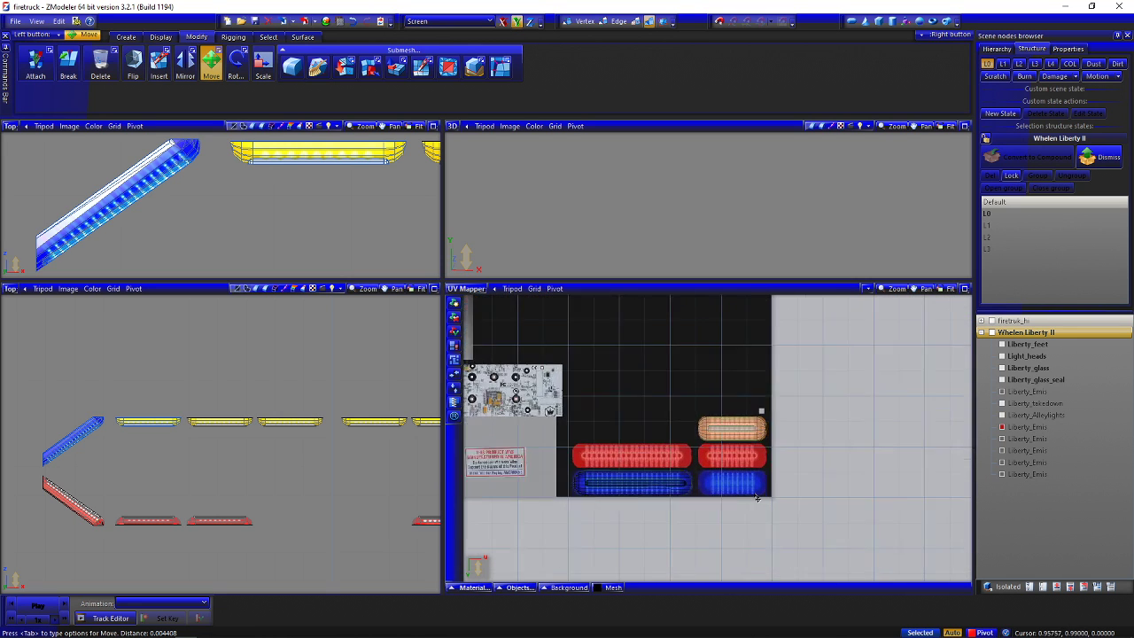
drag(651, 369, 793, 434)
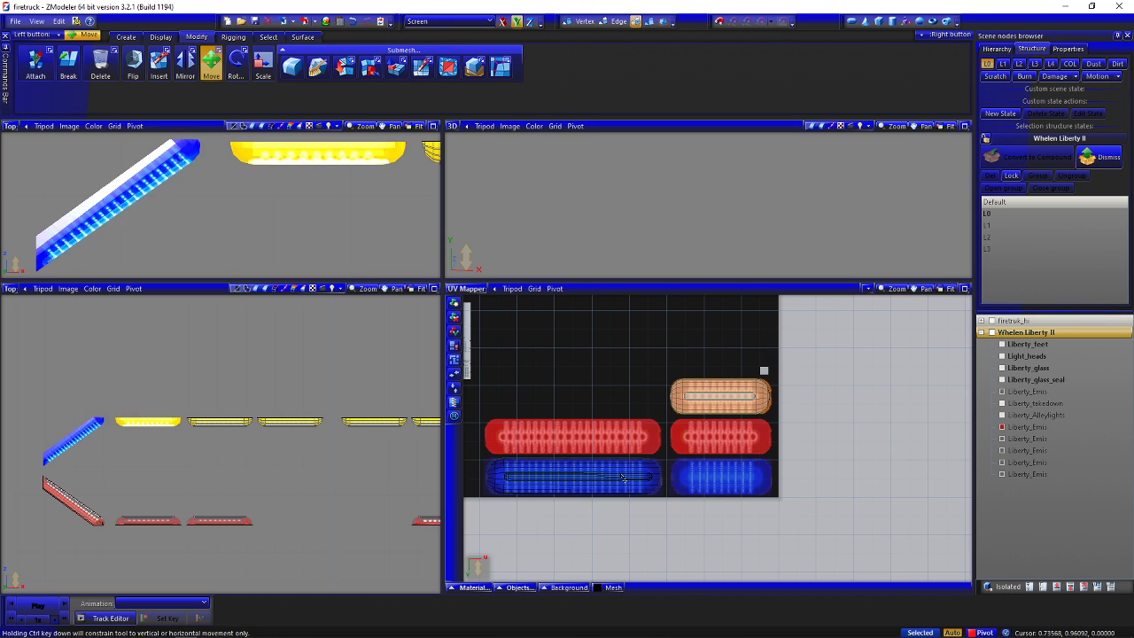
click(549, 483)
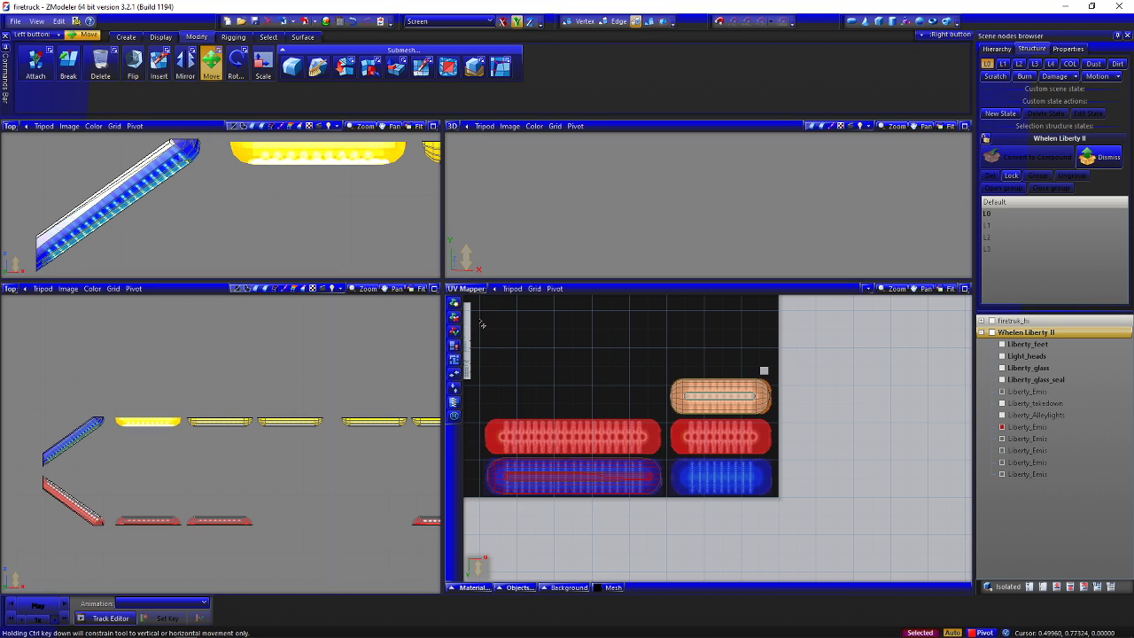
drag(633, 477, 633, 436)
Switch the upper Top viewport to an enlarged 3D view and fine-tune the moved UVs so they align with the red lamp image
click(10, 126)
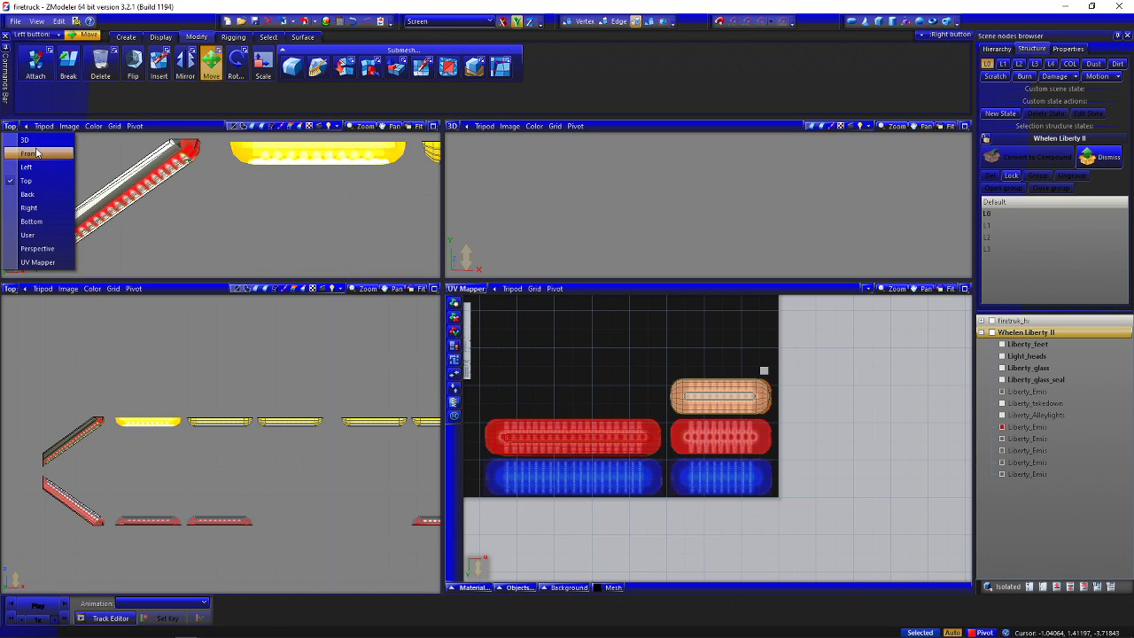
click(40, 140)
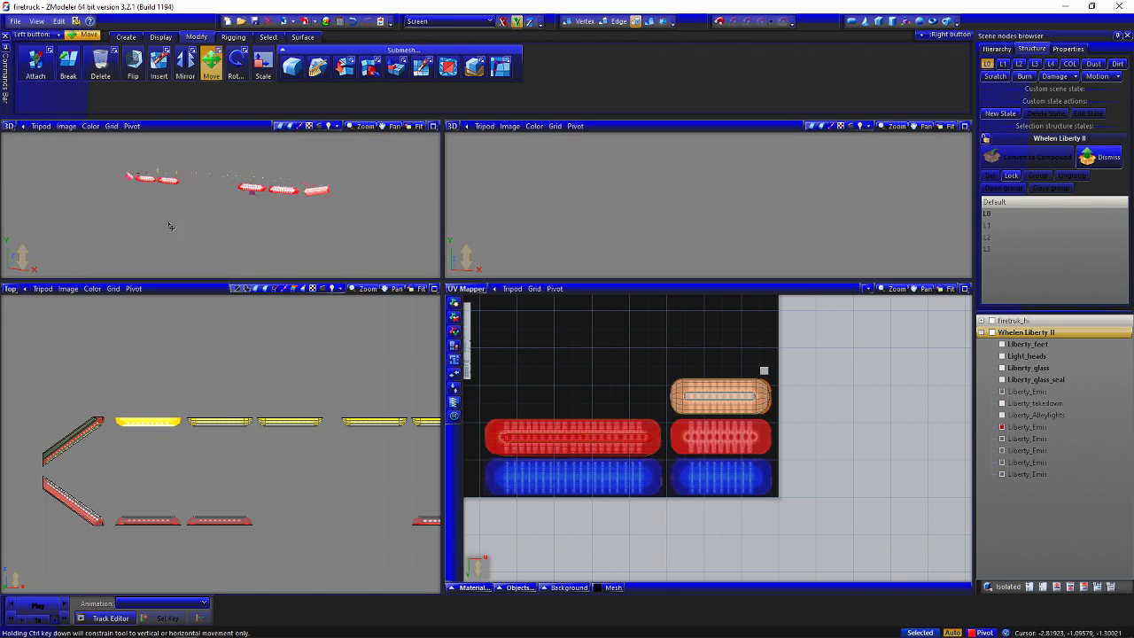
middle_drag(171, 226, 220, 207)
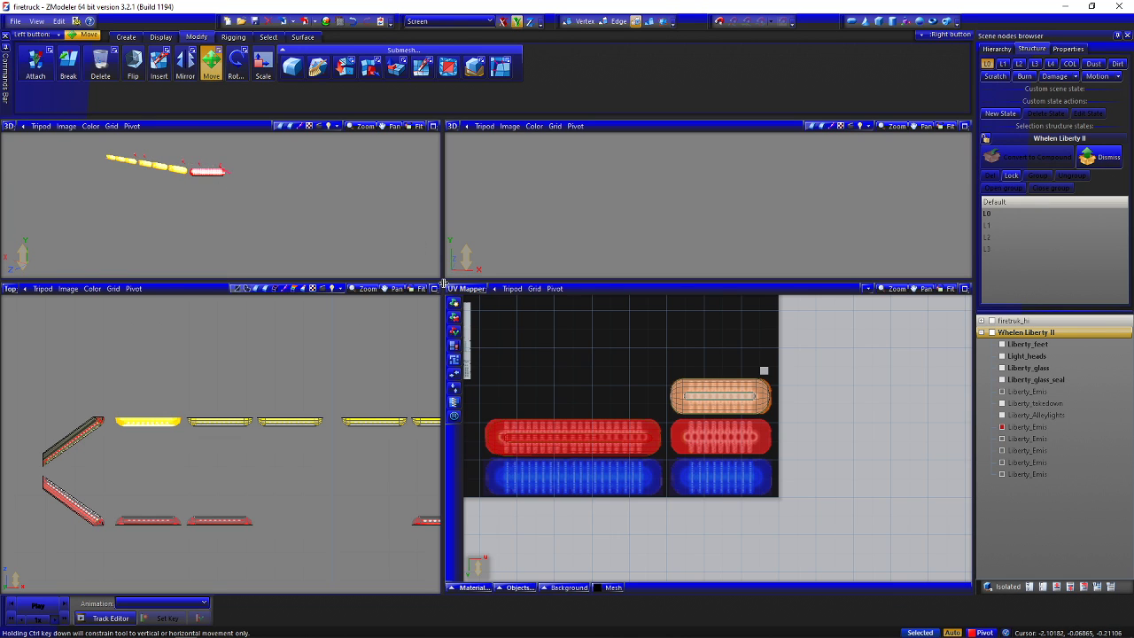
drag(442, 282, 551, 352)
click(707, 471)
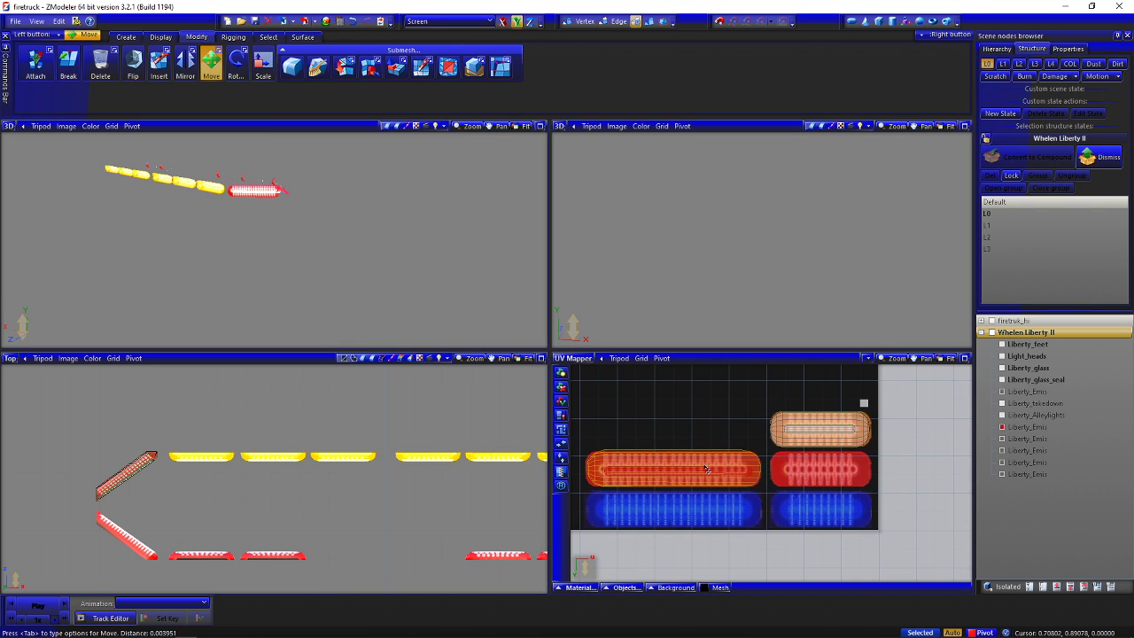
middle_drag(229, 254, 497, 266)
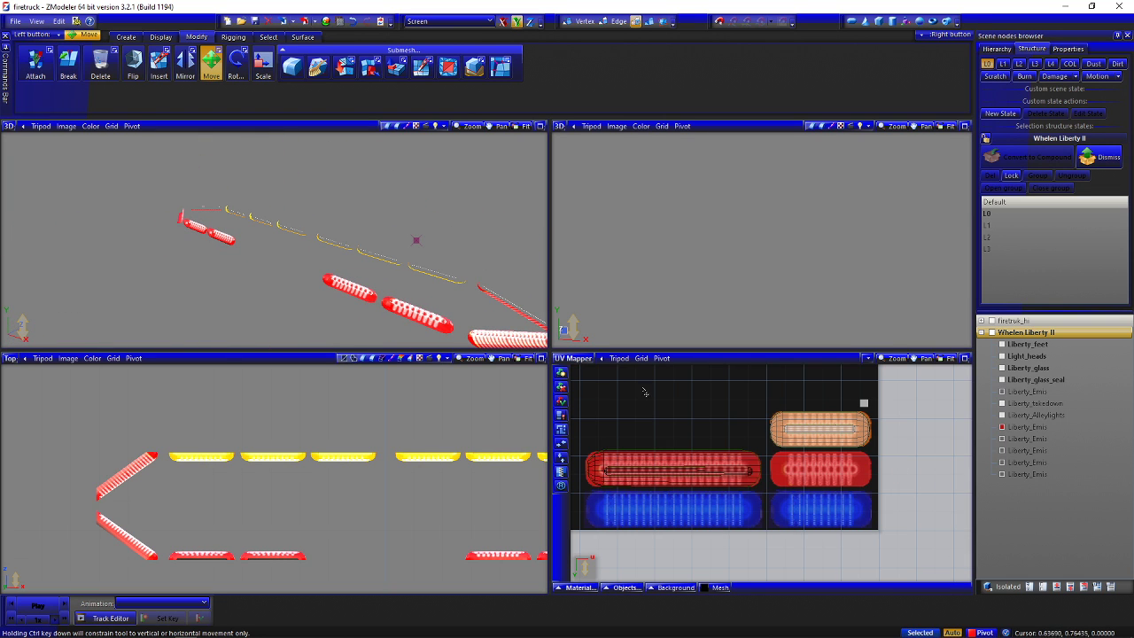
Switch the UV Mapper viewport to the Front view and show the whole lightbar in the Top and Front viewports
click(573, 358)
click(589, 389)
middle_drag(759, 424, 759, 531)
scroll(765, 533, up, 1)
middle_drag(410, 521, 124, 502)
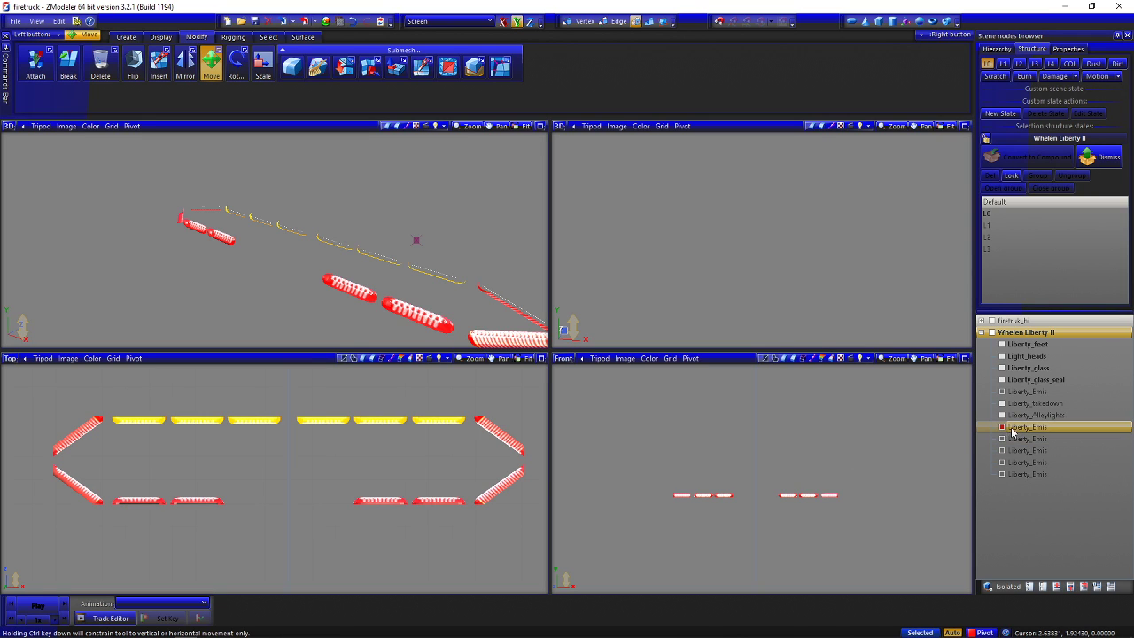
Hide all Liberty_Emis objects except the first, leaving only one red corner and its two adjacent red segments shown
click(1002, 475)
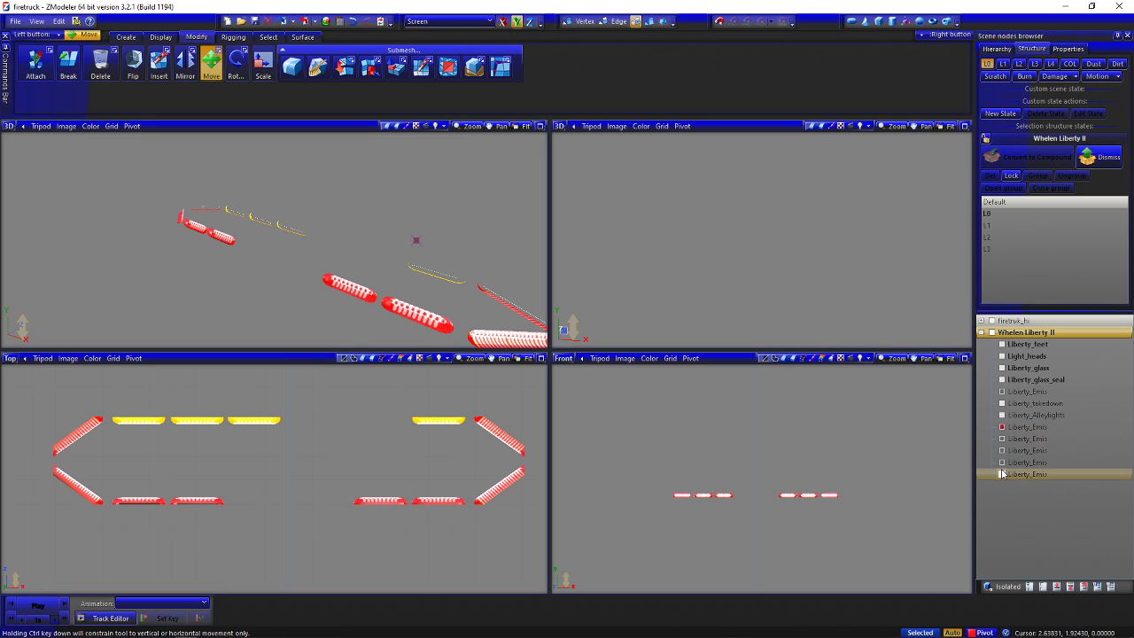
click(1002, 462)
click(1003, 451)
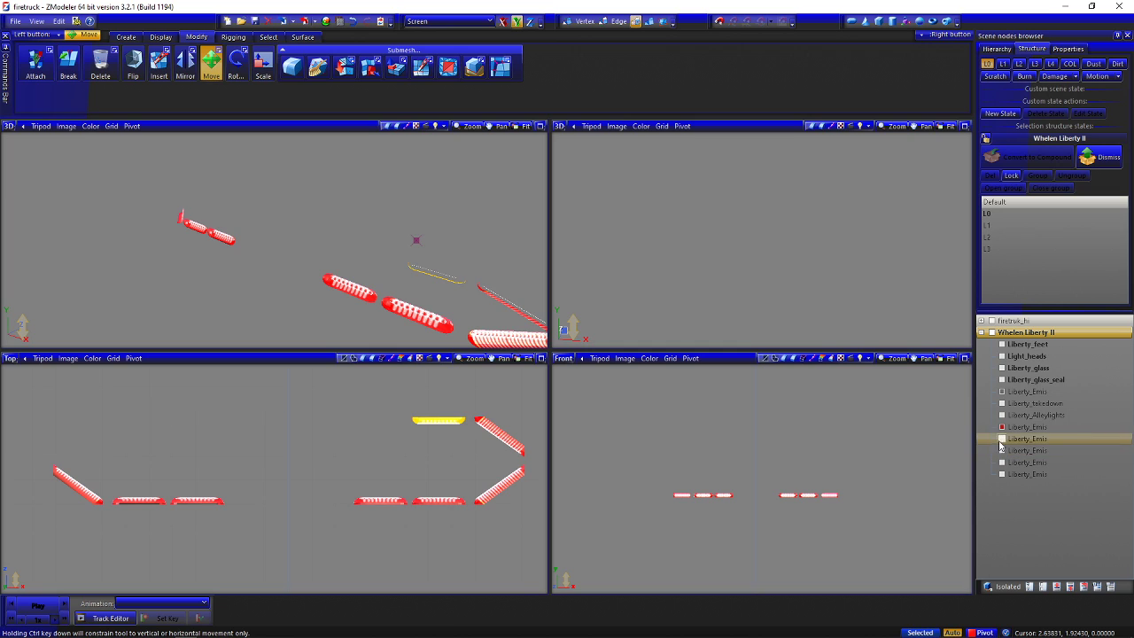
click(1003, 439)
click(1002, 427)
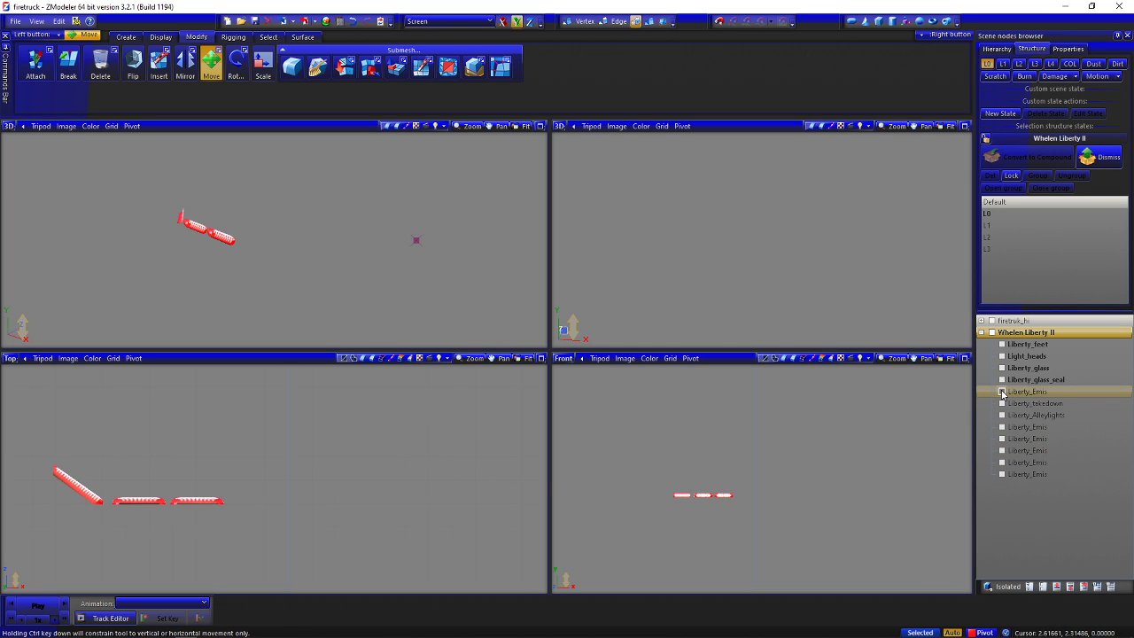
click(1002, 404)
click(1002, 404)
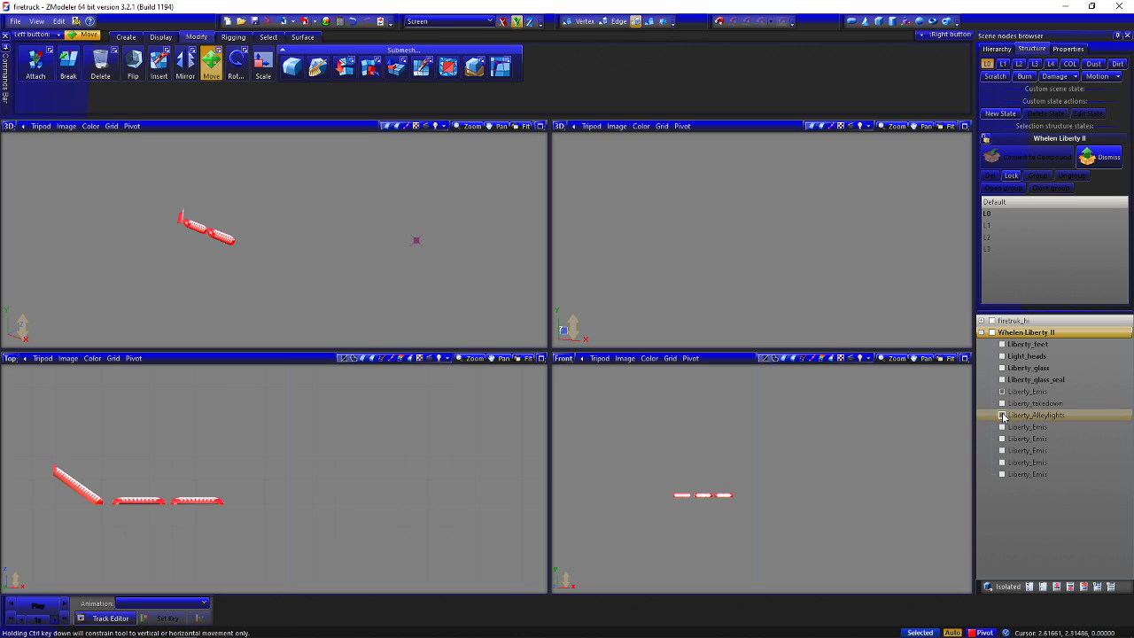
click(1002, 428)
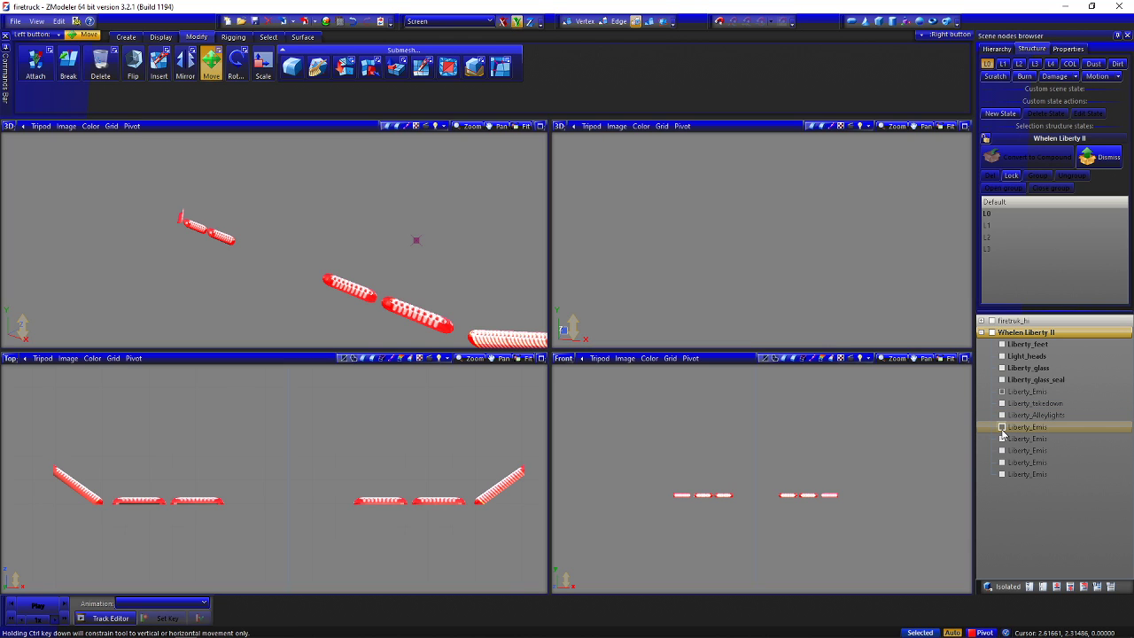
click(1002, 438)
click(1002, 439)
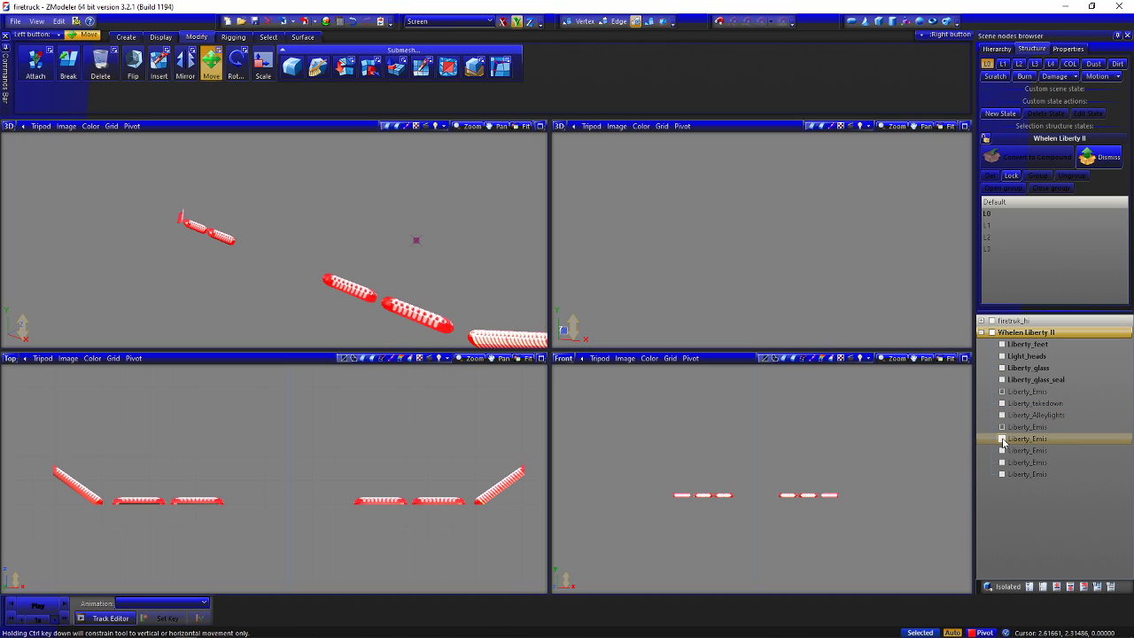
click(1002, 428)
Rename the first Liberty_Emis object as siren1
click(1059, 391)
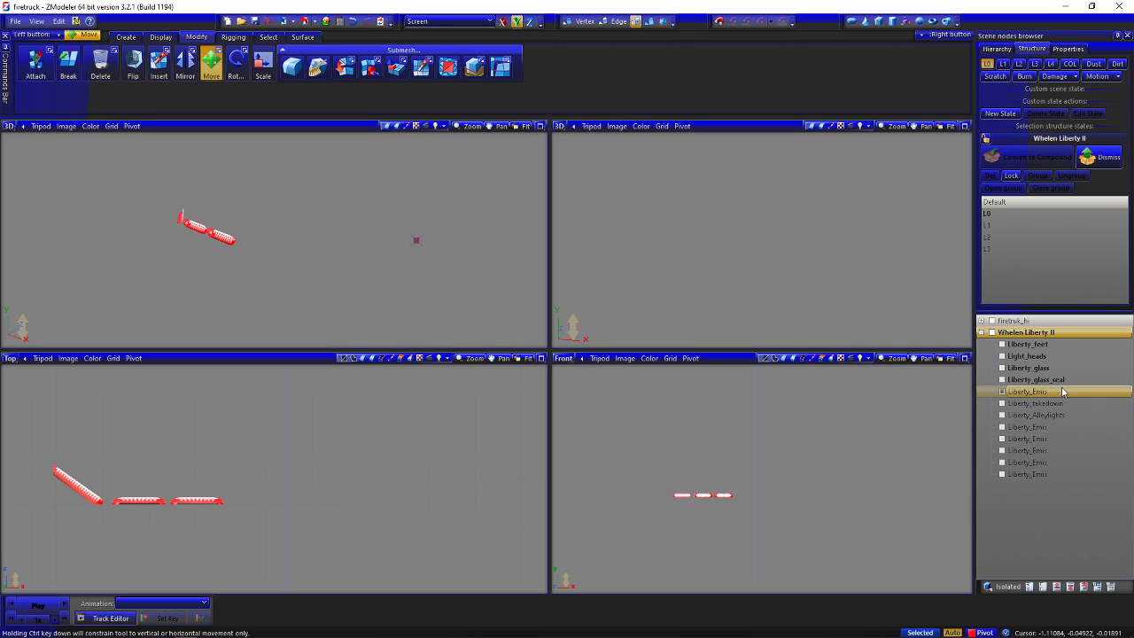
click(1063, 390)
text(siren1)
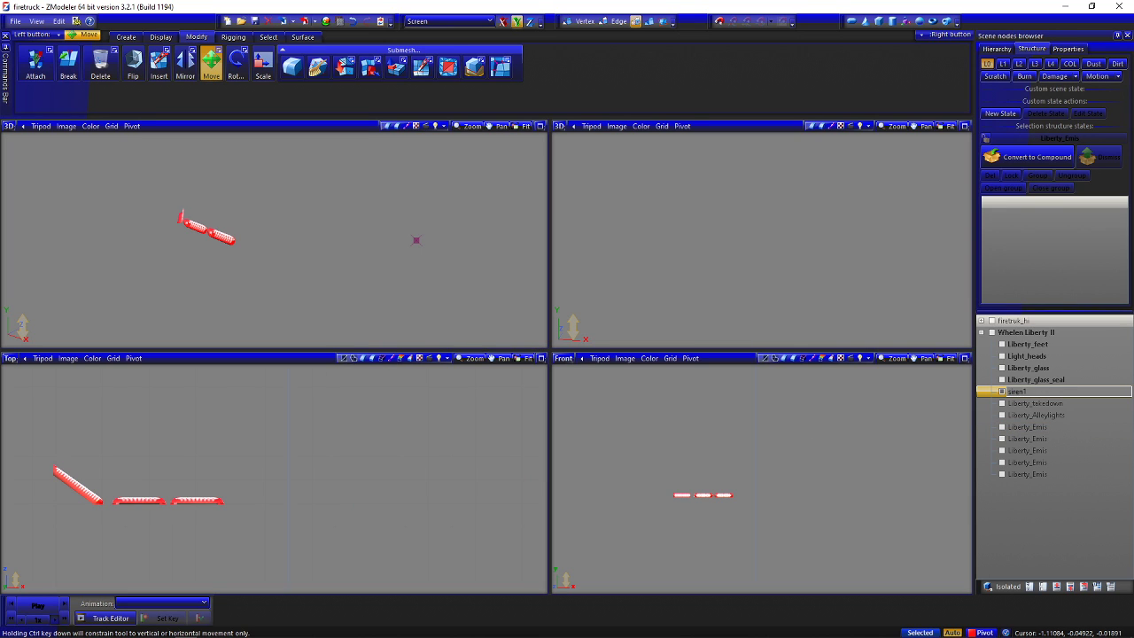
key(Return)
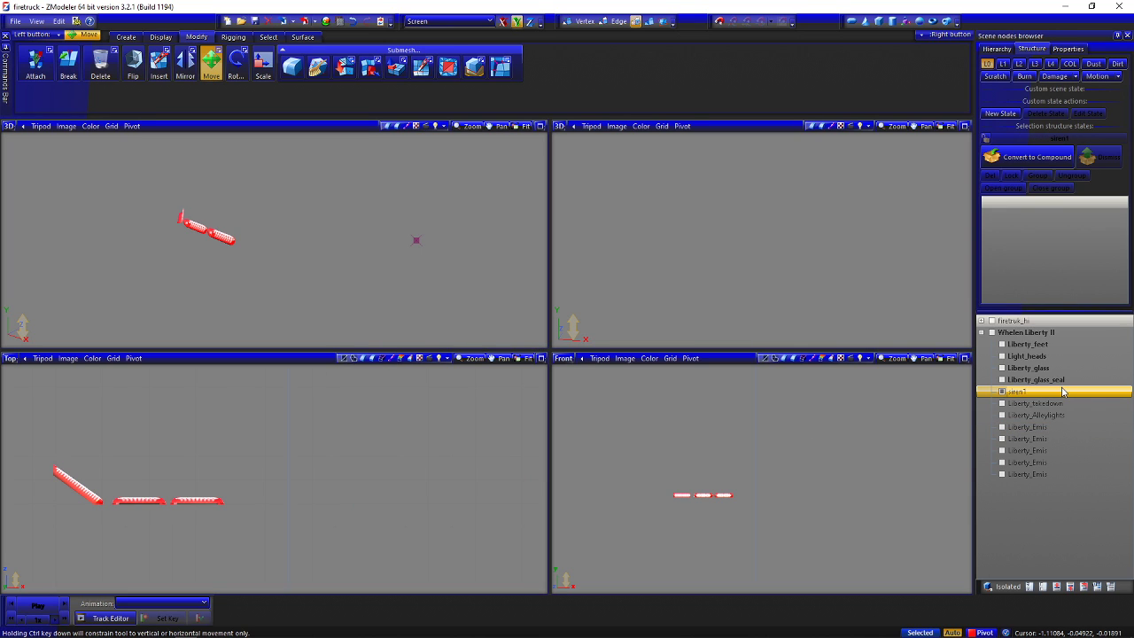
Show the Liberty_Emis object with the opposite red corner and two red segments, rename it siren2 and place it directly below siren1
click(1002, 451)
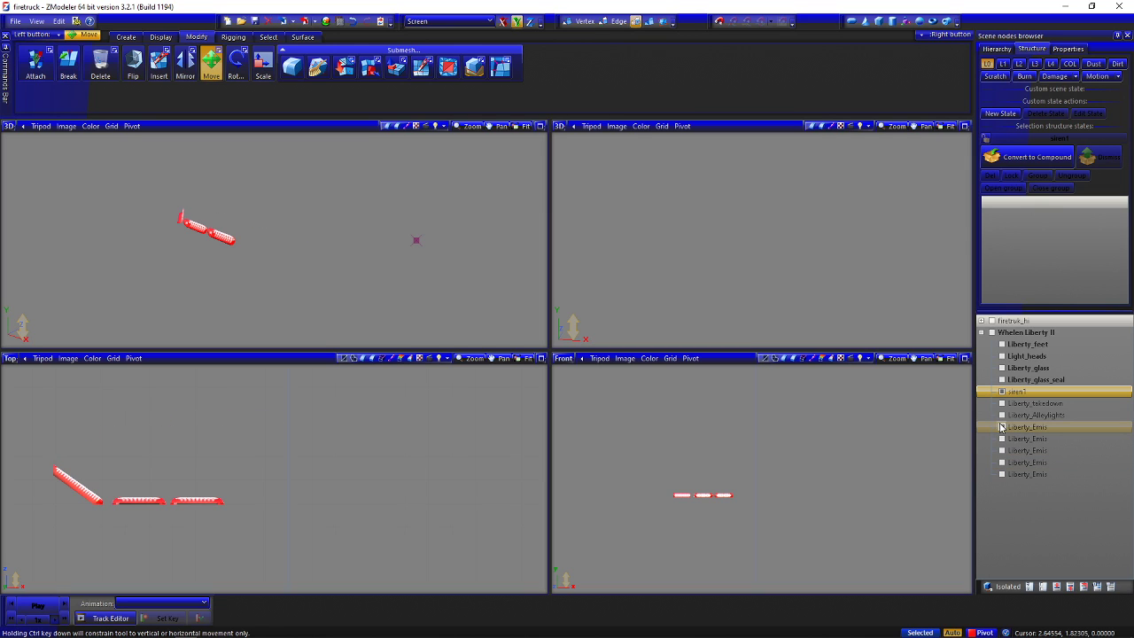
click(1002, 427)
double_click(1063, 428)
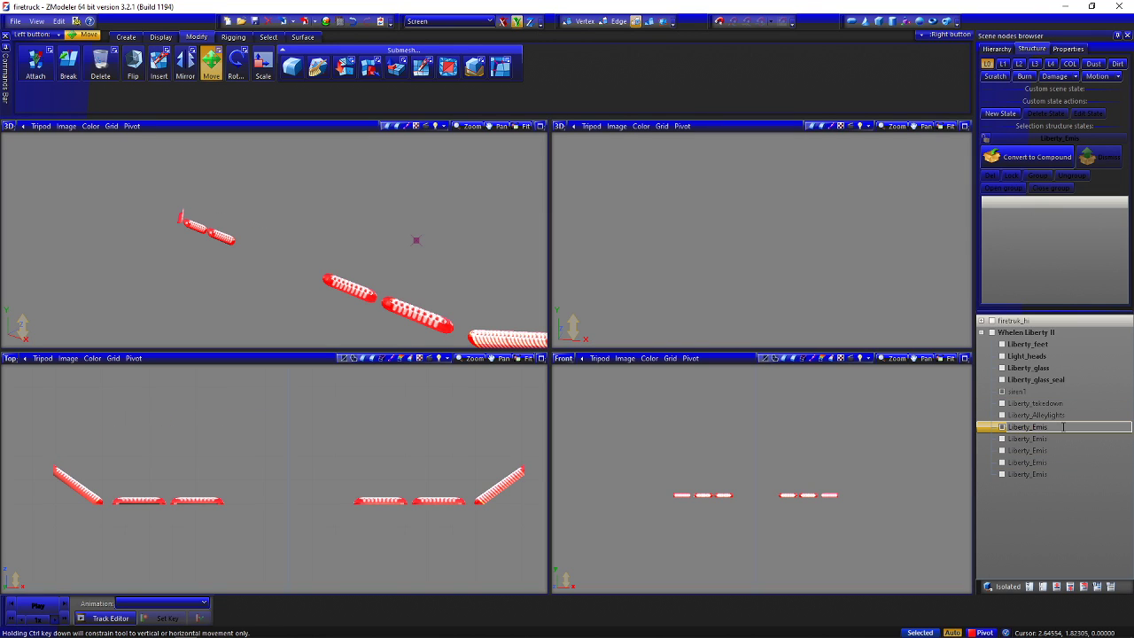
double_click(1063, 427)
text(siren)
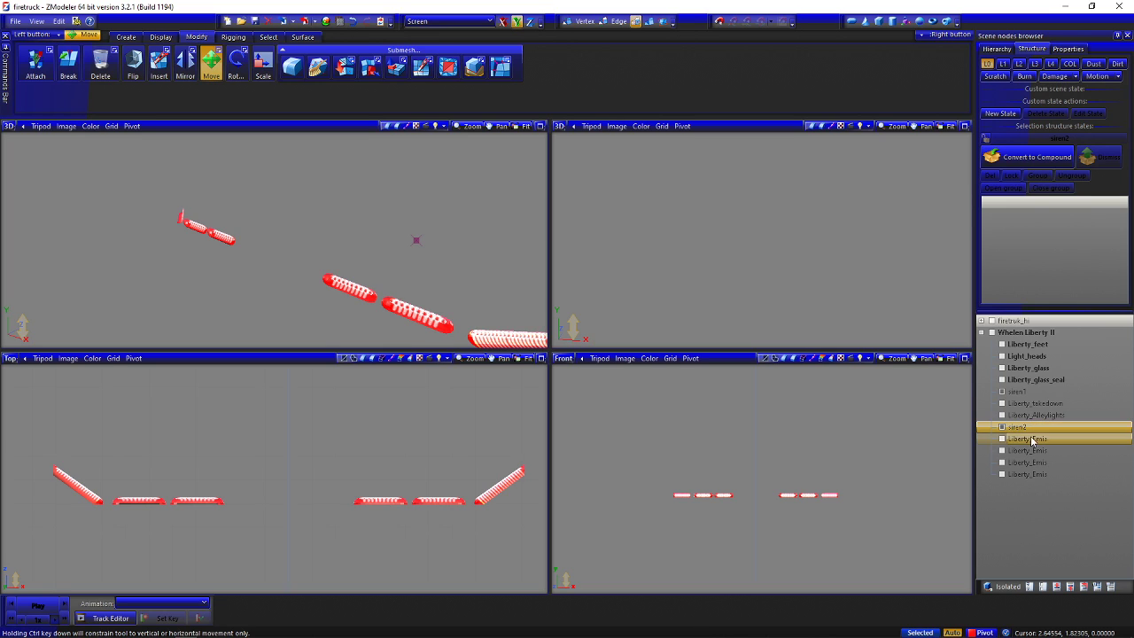
text(2)
key(Return)
drag(1057, 403, 1019, 415)
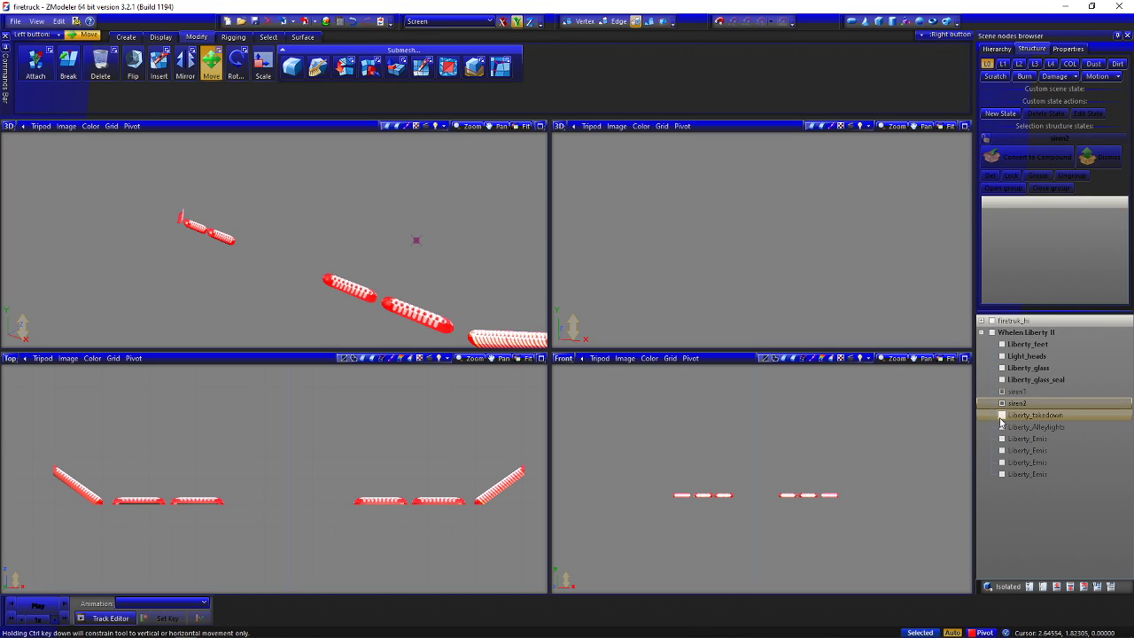
Examine which lights the Liberty_takedown, Liberty_Alleylights and remaining Liberty_Emis objects contain by toggling their visibility
click(1002, 415)
click(1002, 415)
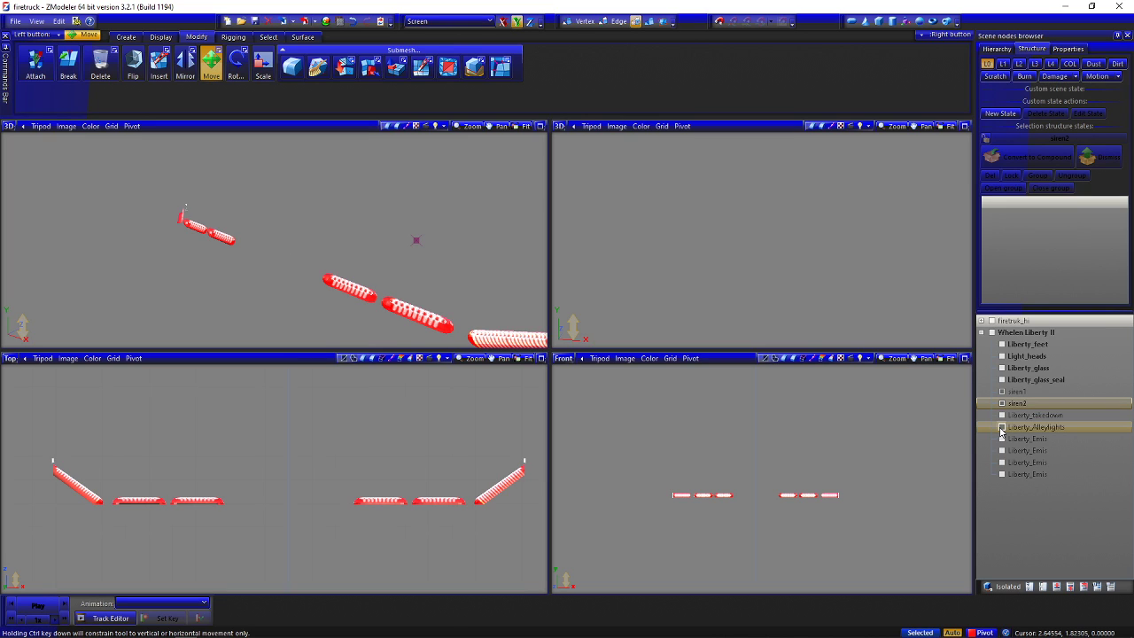
click(1002, 438)
click(1002, 439)
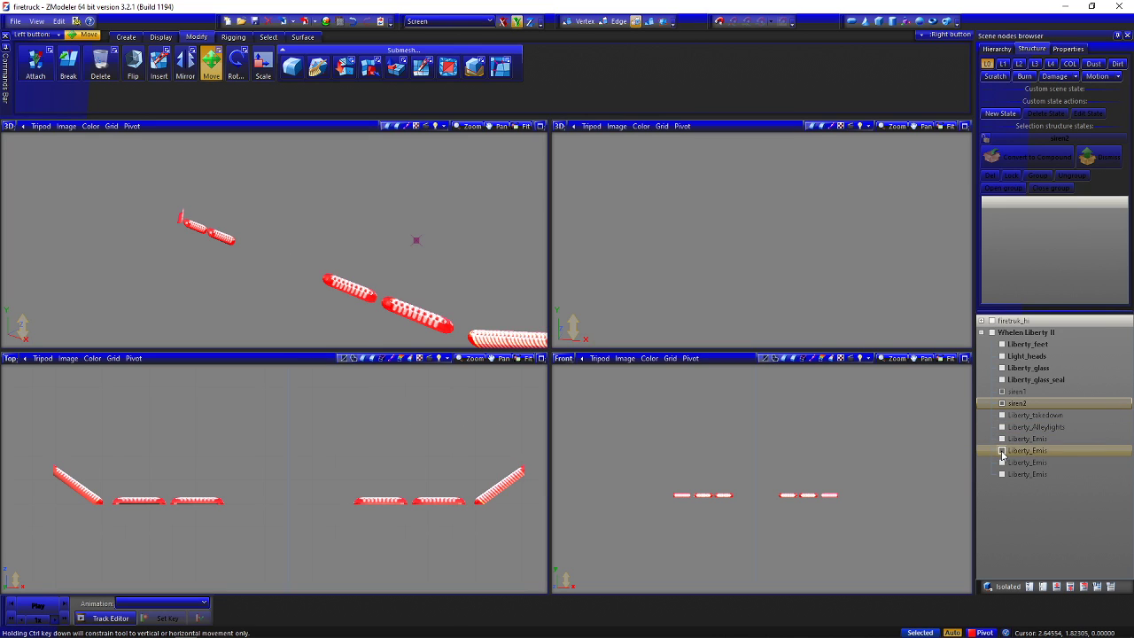
click(1002, 451)
click(1002, 451)
click(1002, 462)
click(1002, 463)
click(1002, 474)
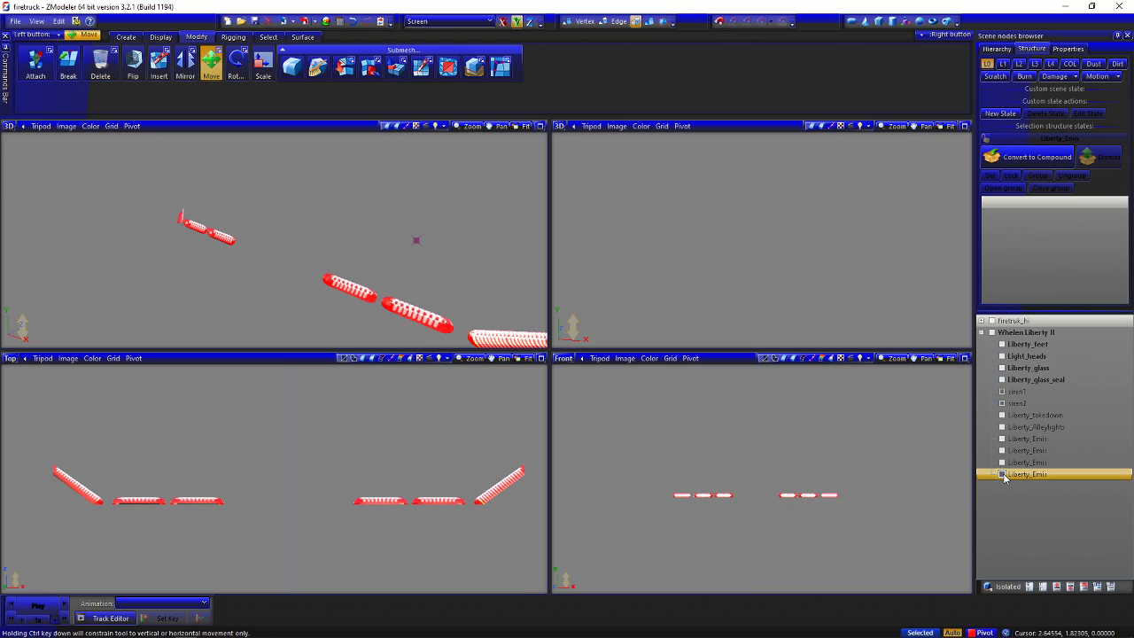
click(1002, 474)
click(1002, 462)
click(1003, 463)
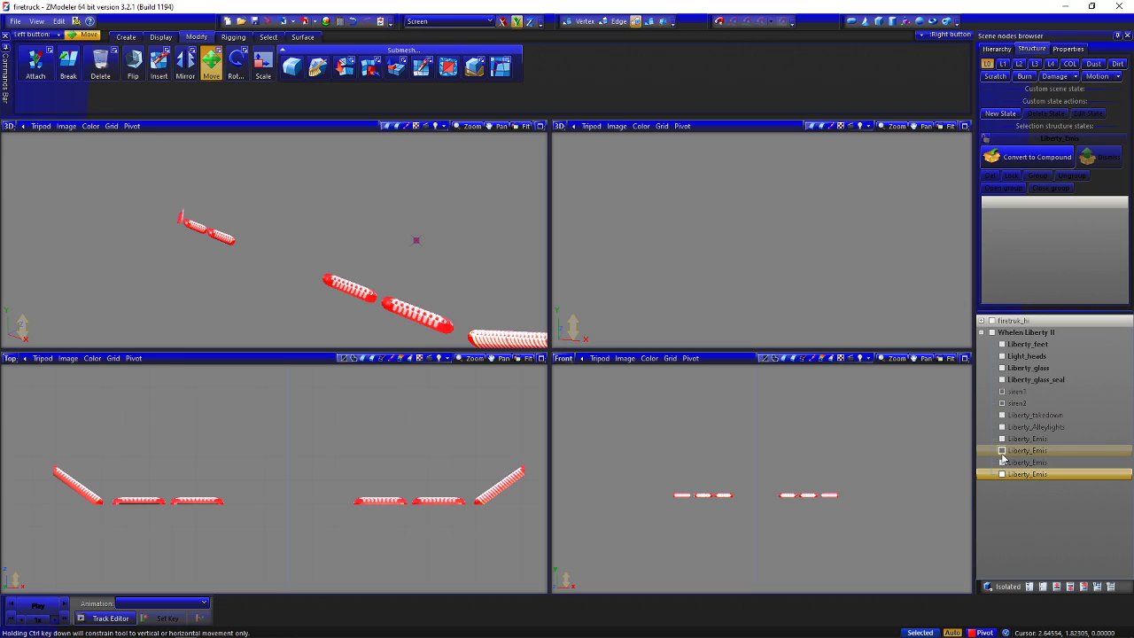
click(1002, 451)
click(1002, 451)
Show the Liberty_Emis object with one red corner and an amber segment, rename it siren3 and place it below siren2
click(1002, 439)
click(1054, 439)
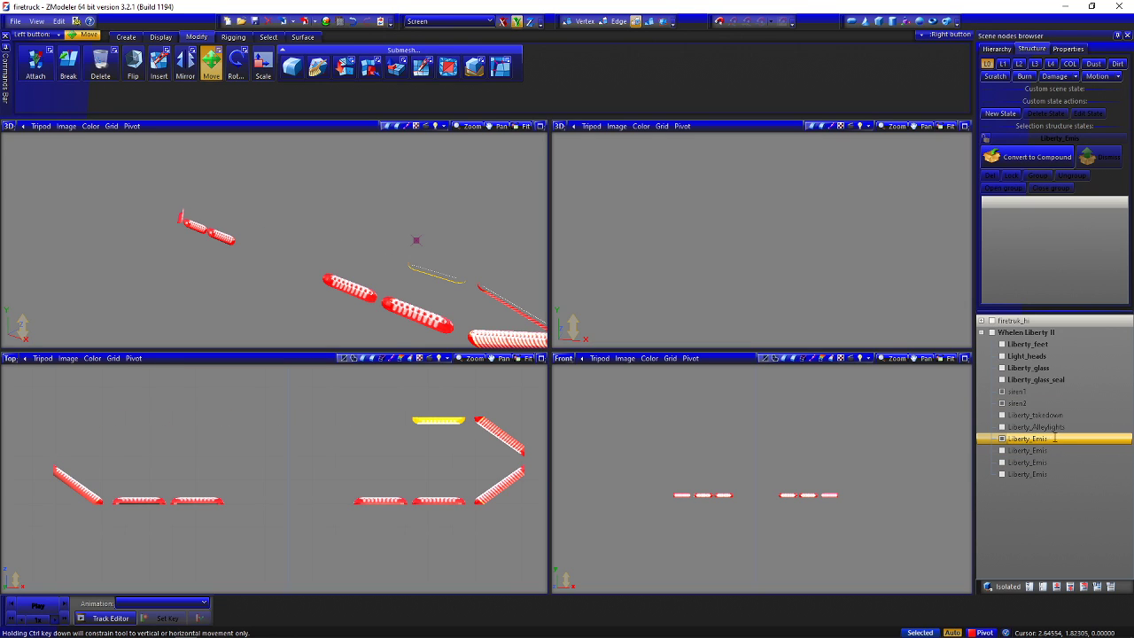
click(1054, 439)
text(siren3)
key(Return)
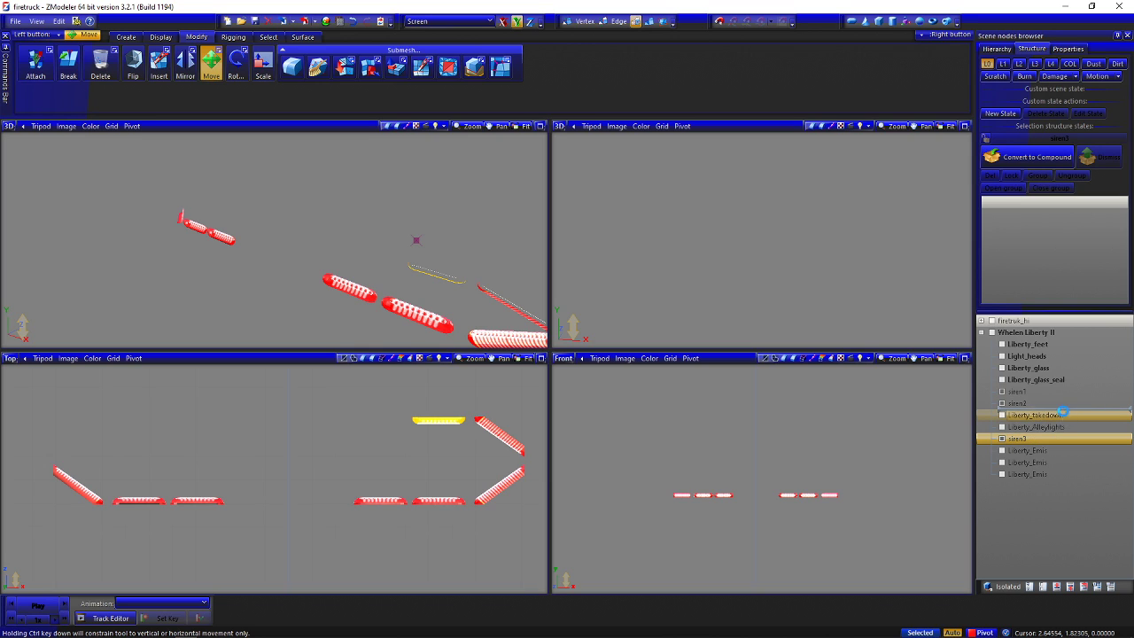
Show the Liberty_Emis object with the two amber segments next to siren3's, rename it siren4 and place it below siren3
click(1003, 450)
click(1003, 450)
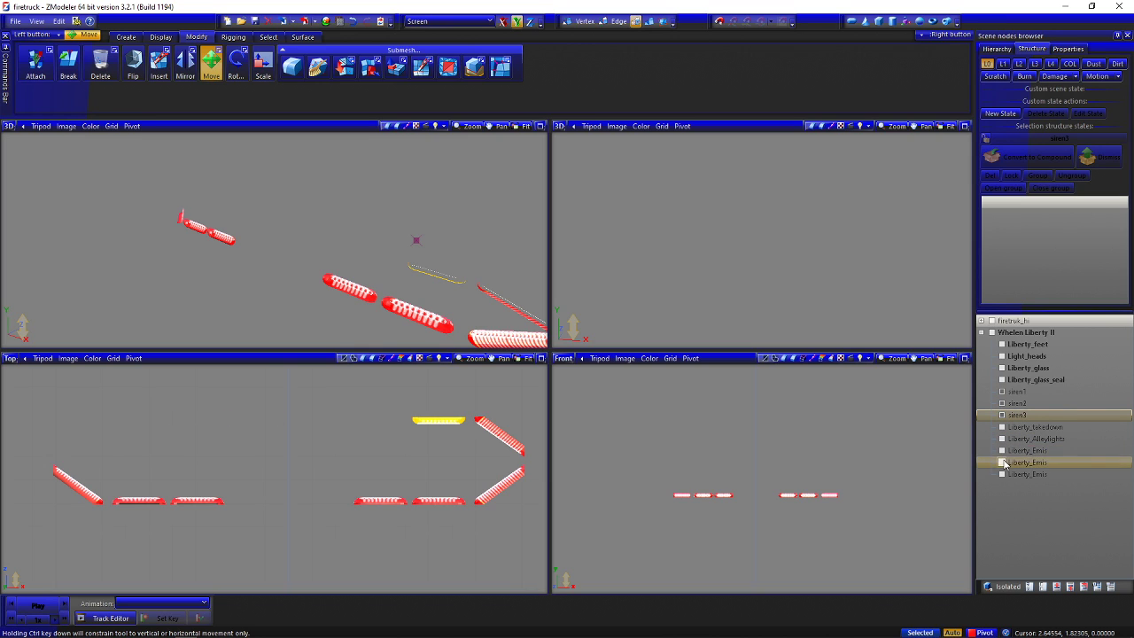
click(1003, 461)
click(1003, 462)
click(1002, 474)
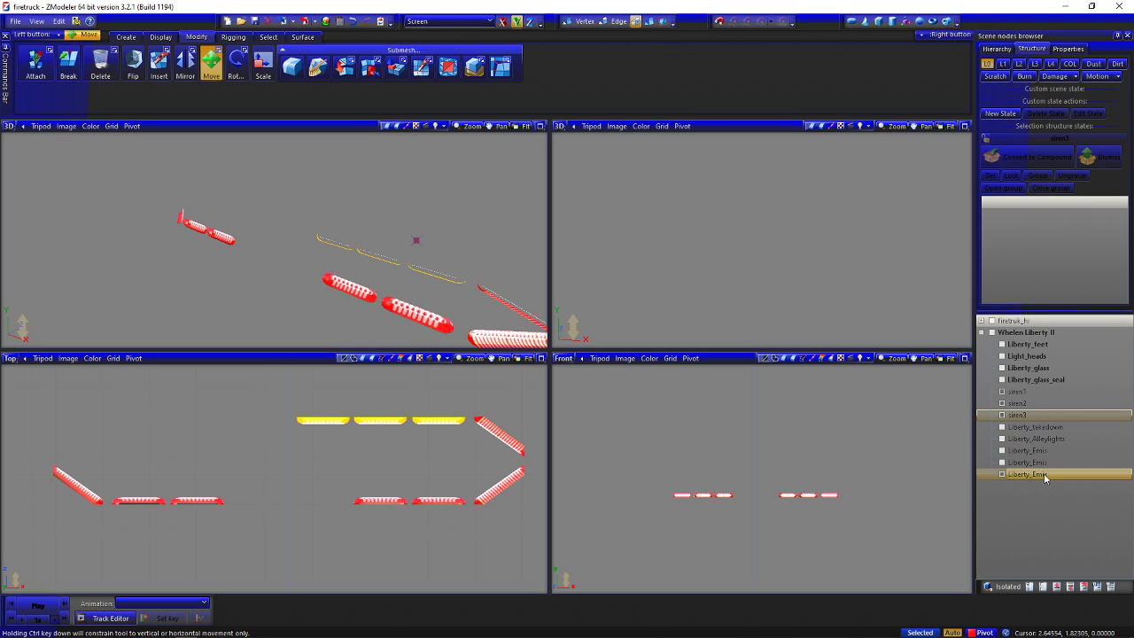
click(1035, 474)
click(1052, 475)
text(si)
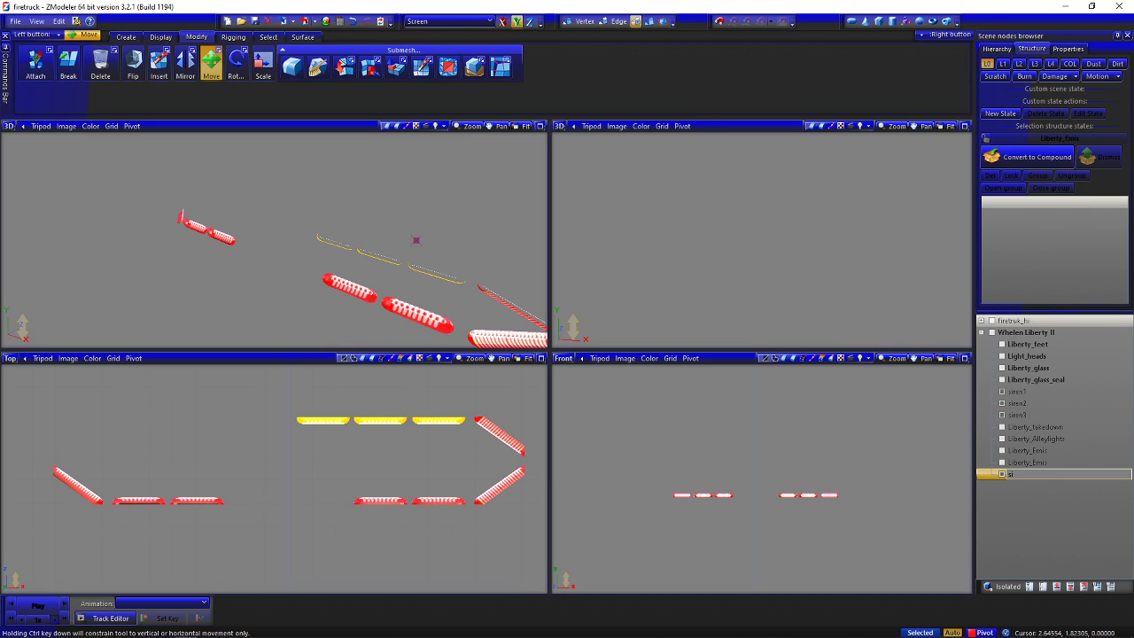
text(ren4)
key(Return)
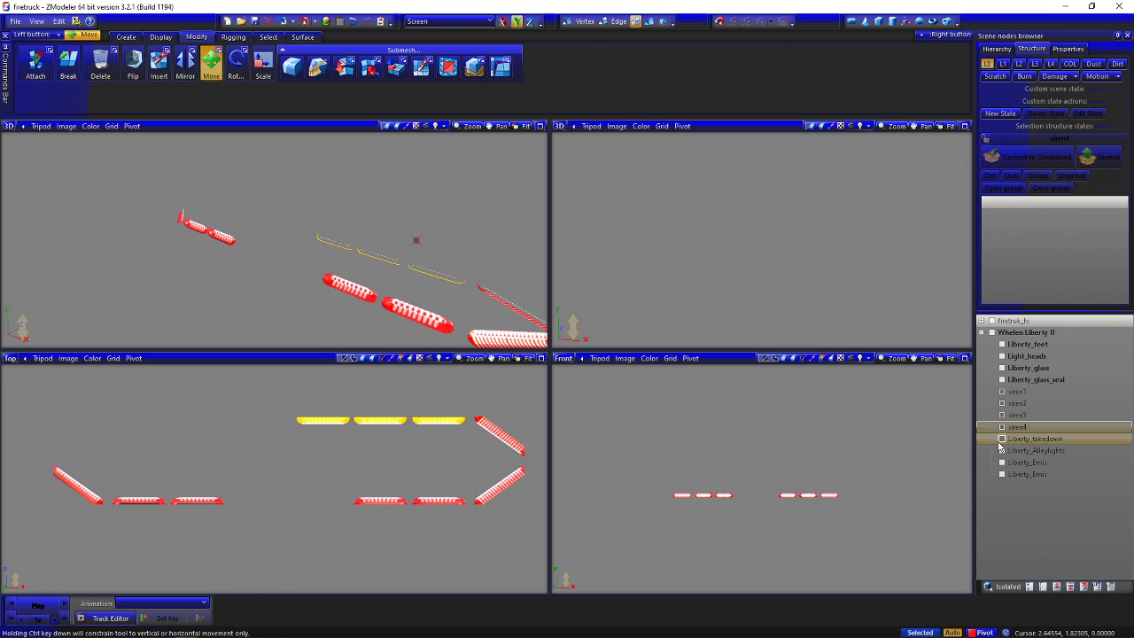
Hide Liberty_takedown, show the Liberty_Emis object with two amber segments next to siren4's and rename it siren5
click(1002, 438)
click(1001, 439)
click(1002, 458)
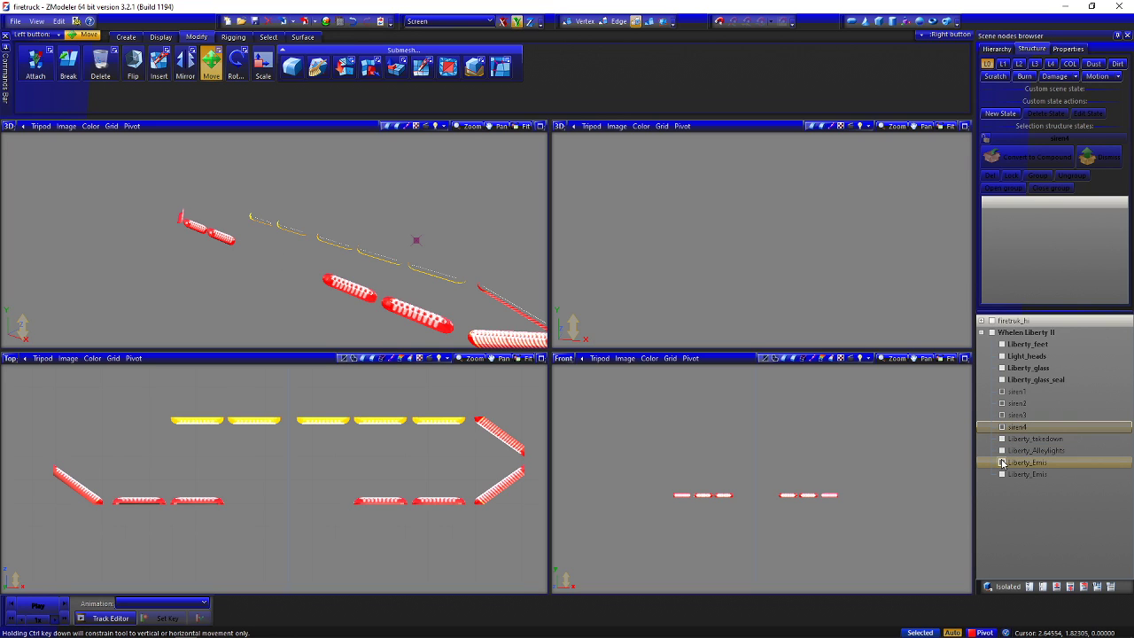
click(1058, 464)
click(1058, 464)
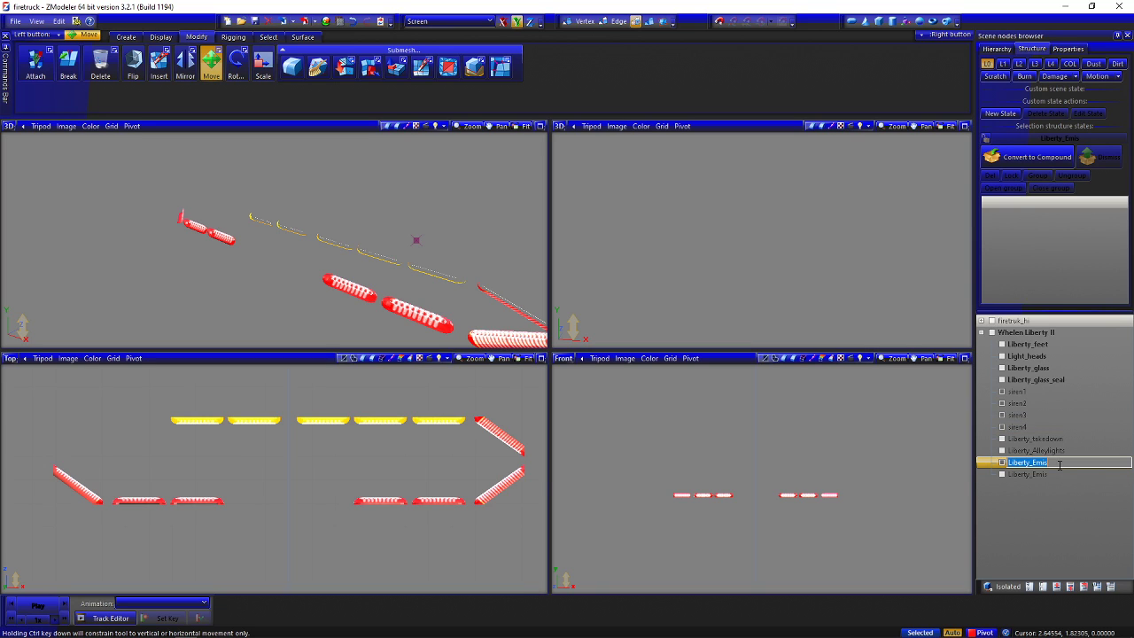
text(siren5)
key(Return)
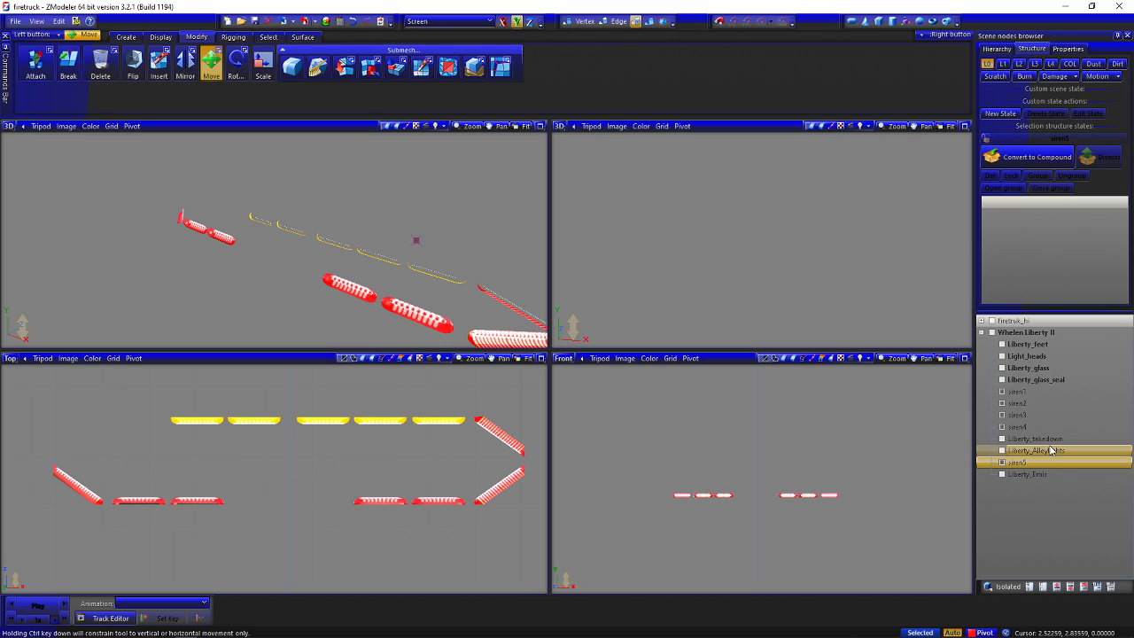
Show the last Liberty_Emis object, with a red corner and an amber segment, and rename it siren6
click(1027, 474)
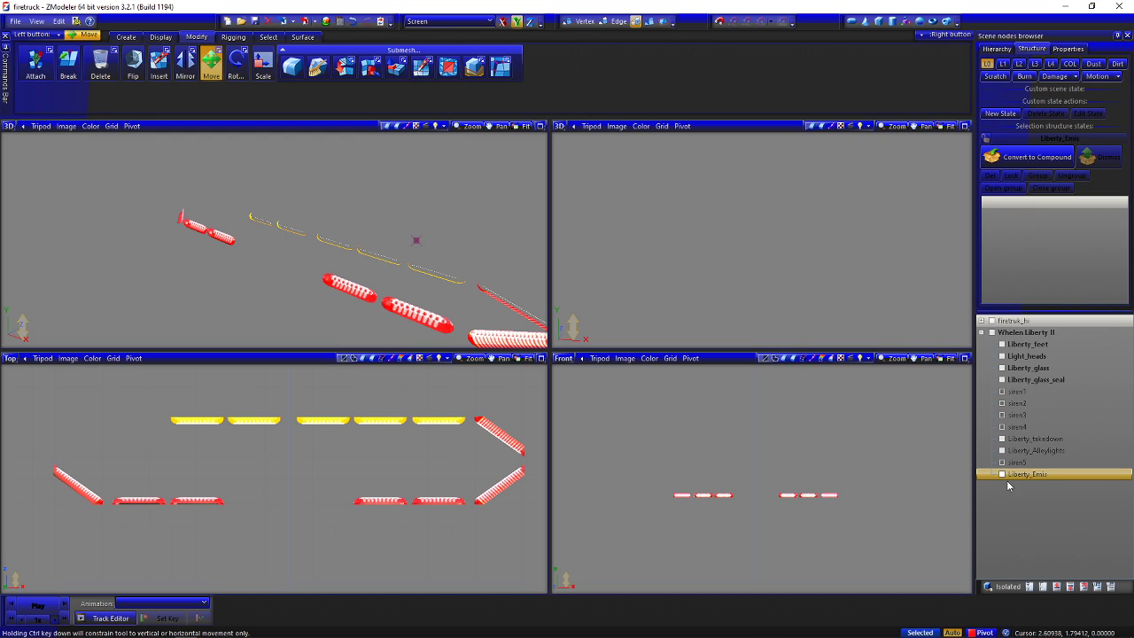
click(1006, 475)
double_click(1068, 475)
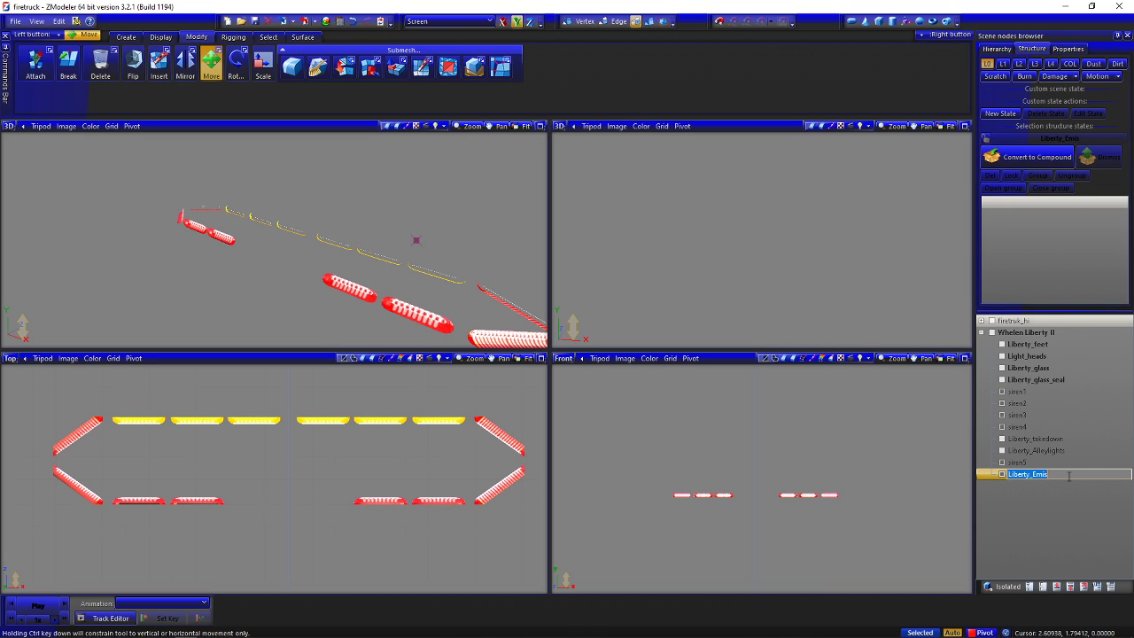
text(siren6)
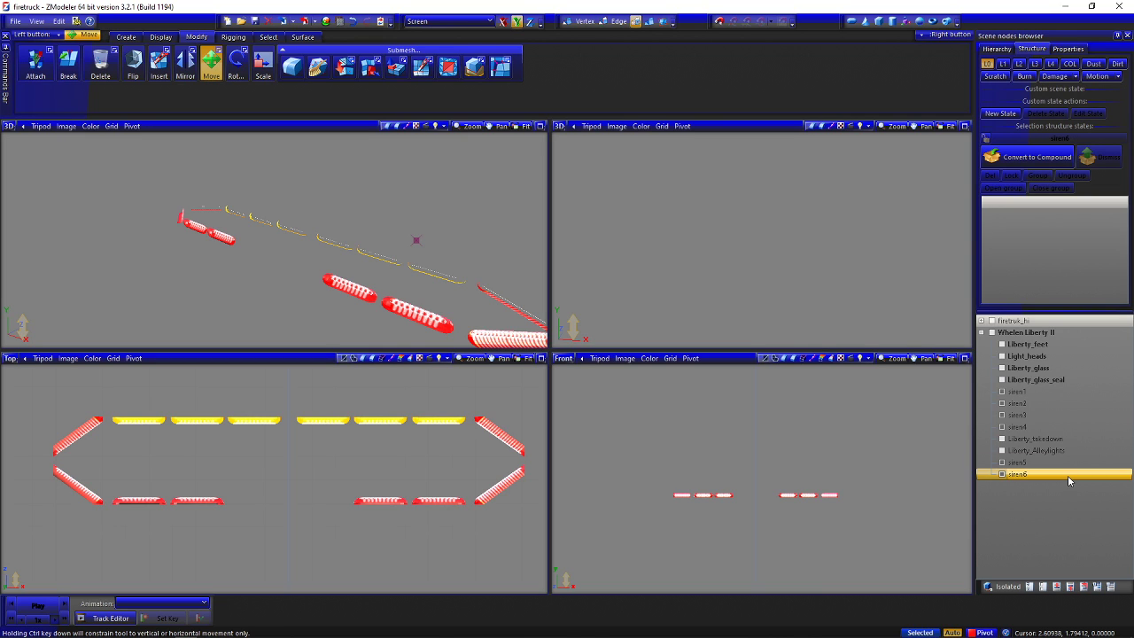
Move siren5 and siren6 together directly below siren4 in the hierarchy
ctrl+click(1027, 464)
drag(1027, 467, 1026, 440)
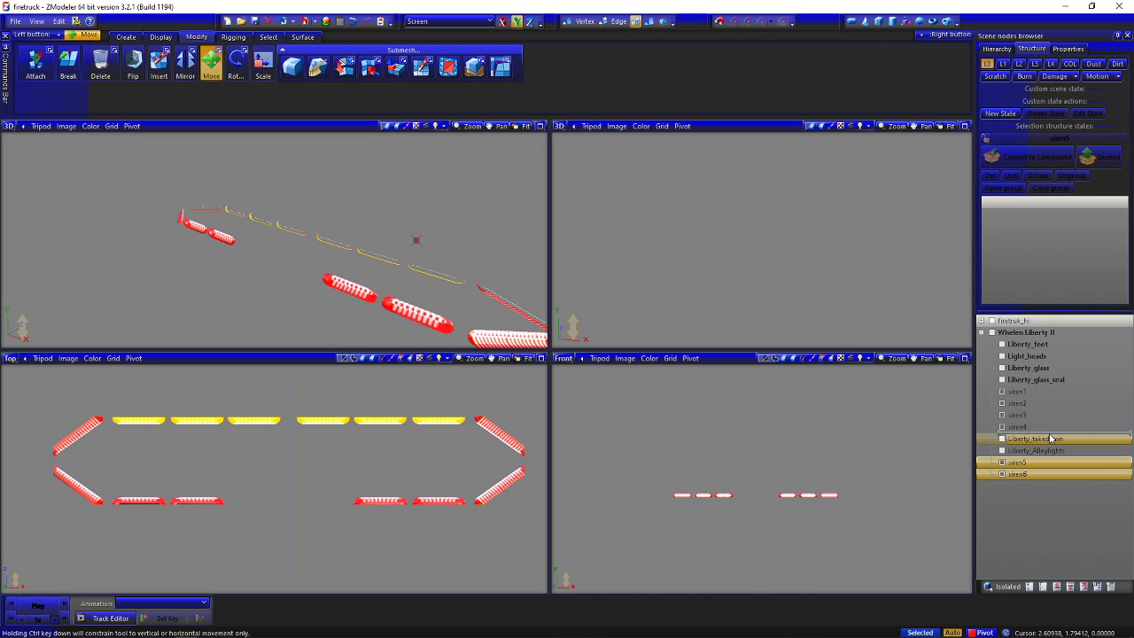
scroll(257, 432, down, 3)
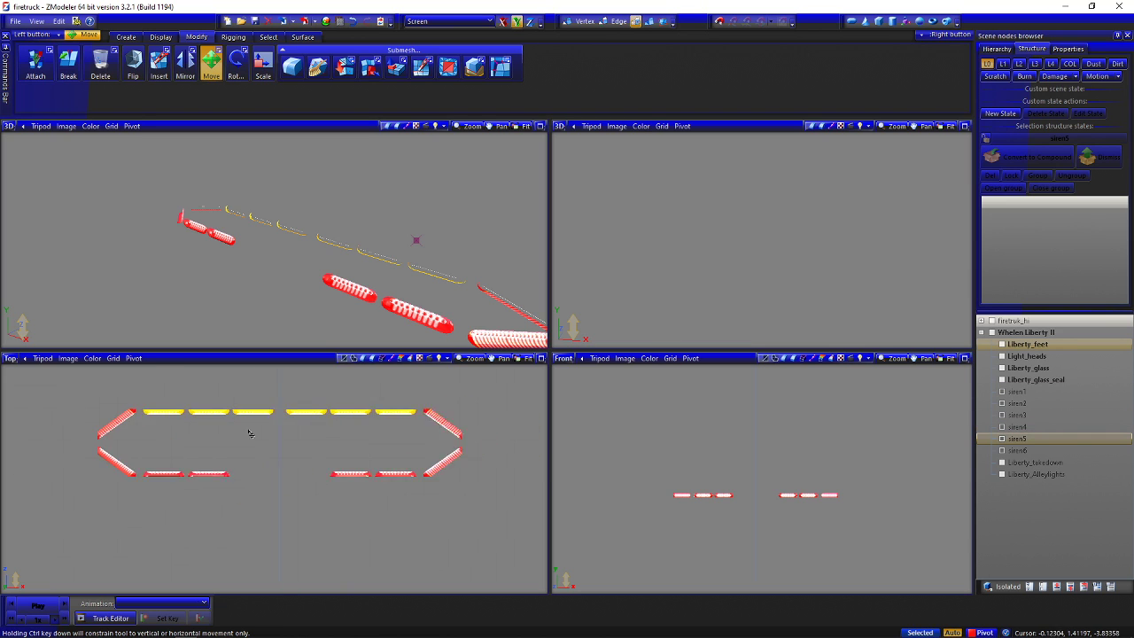
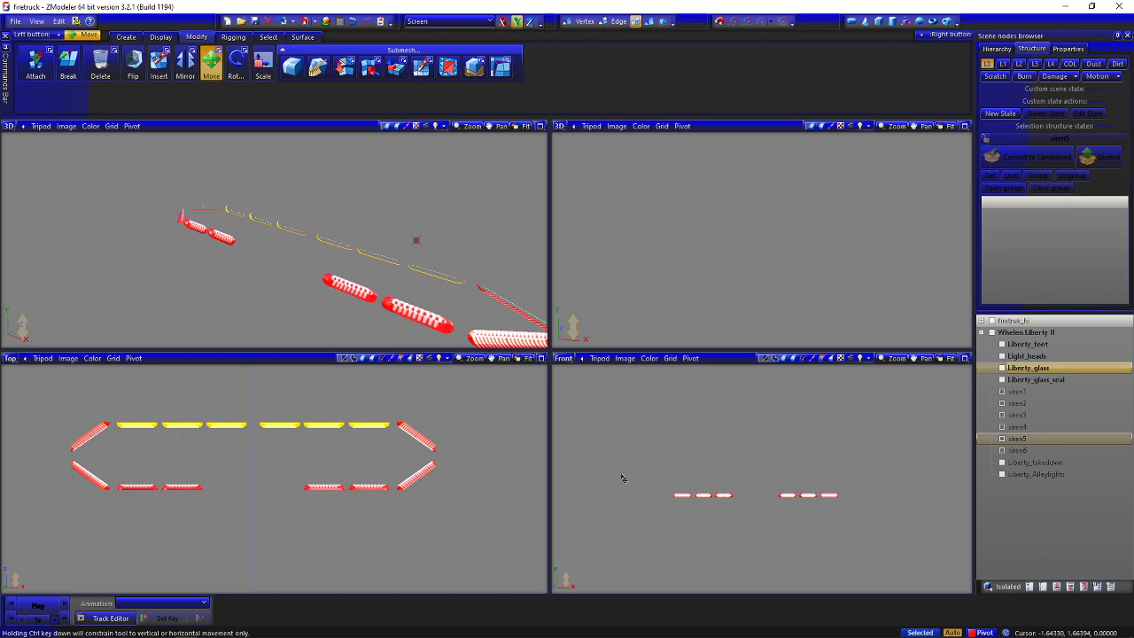
Move siren1 through siren6 to the start of Whelen Liberty II's children, above Liberty_feet
click(1028, 393)
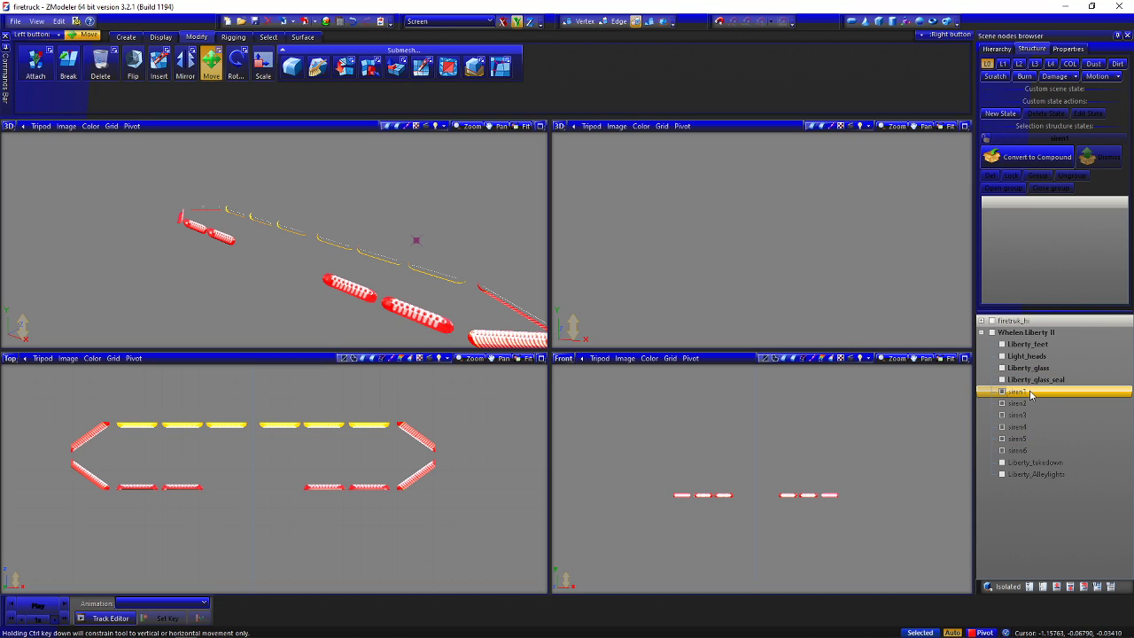
shift+click(1019, 450)
drag(1028, 401, 1087, 343)
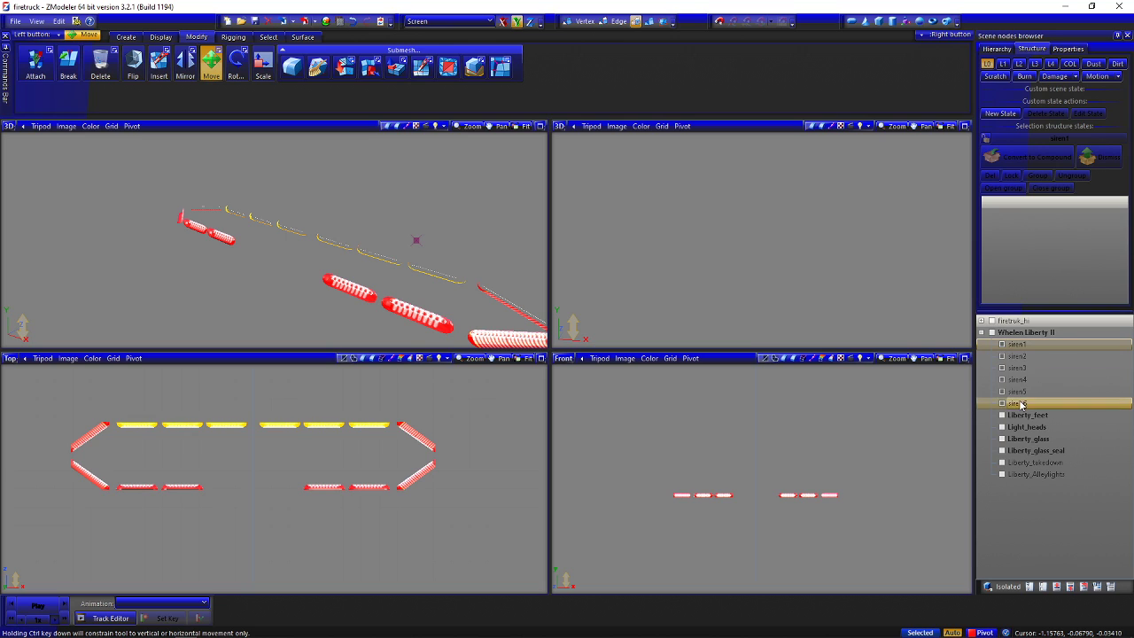
Check the lights of siren6, siren5, siren4 and siren3 by hiding them one by one, and show all hidden lightbar objects again
click(1002, 403)
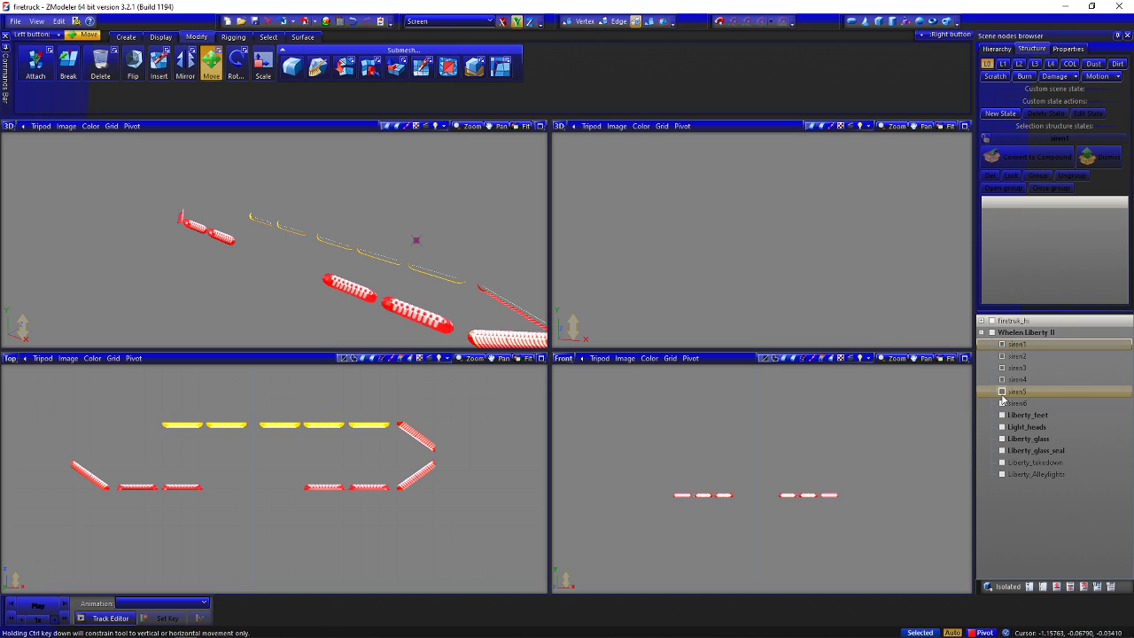
click(1002, 391)
click(1002, 380)
click(1002, 368)
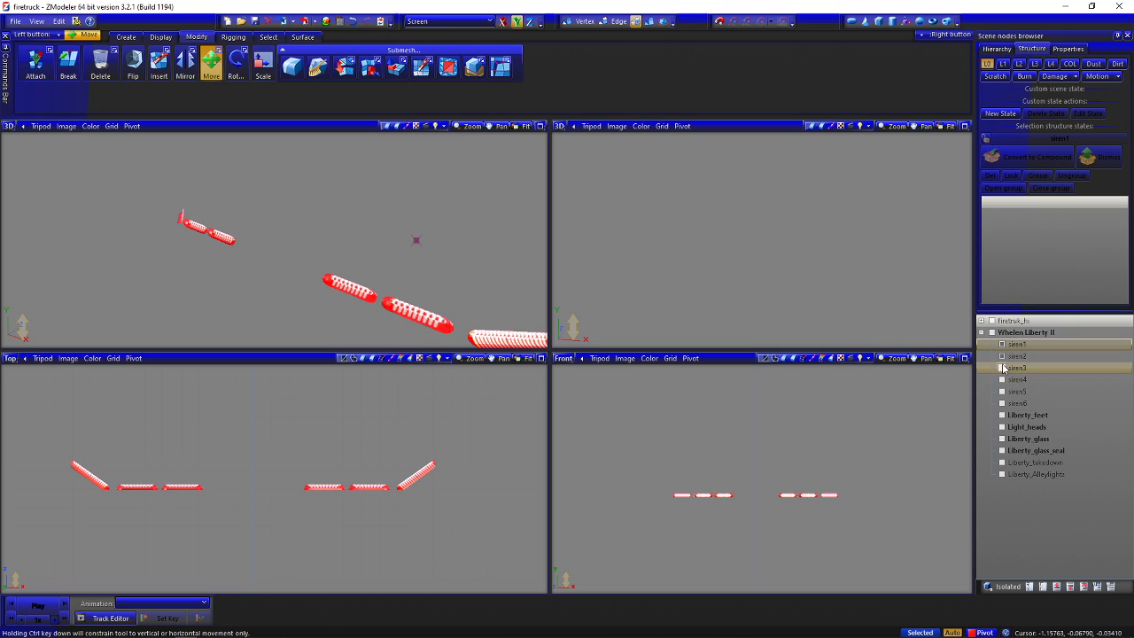
click(1019, 451)
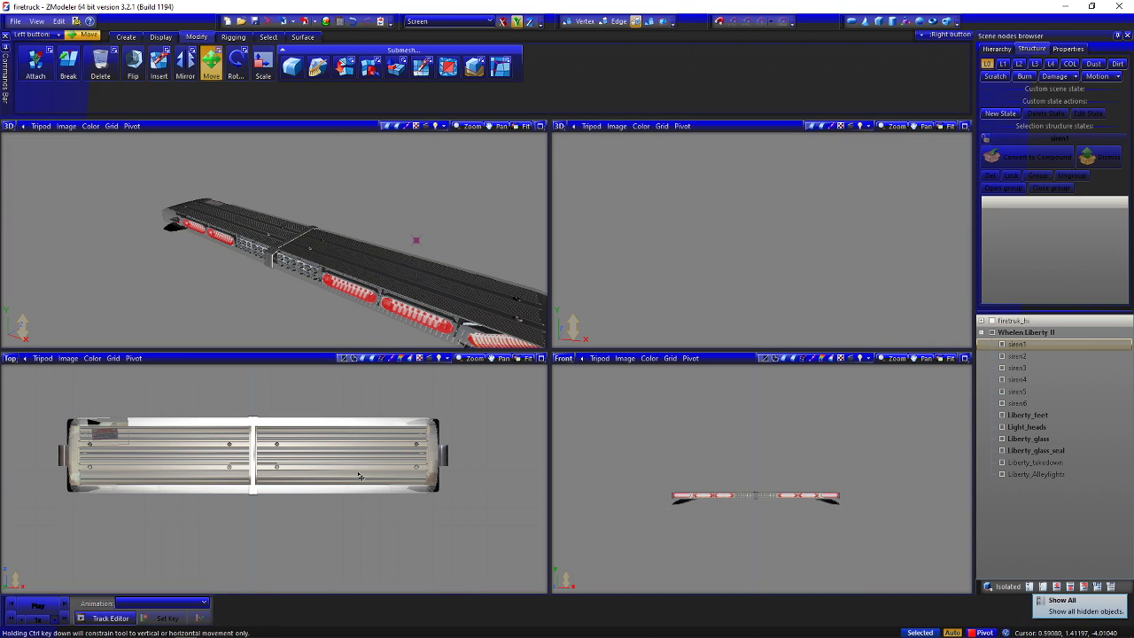
middle_drag(270, 273, 350, 250)
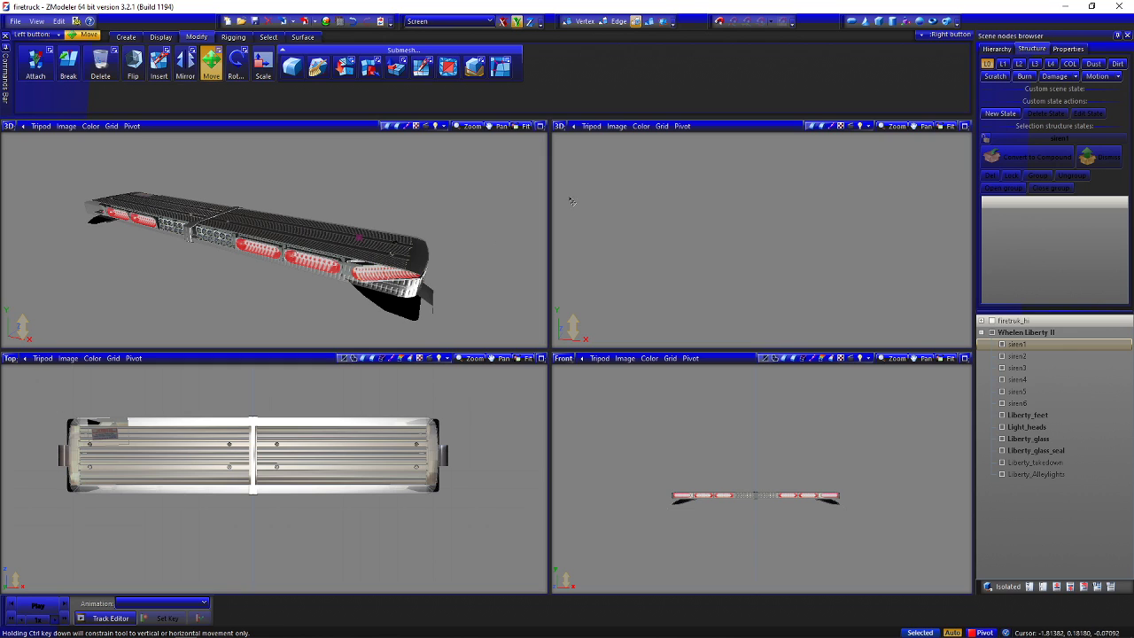
scroll(795, 551, up, 2)
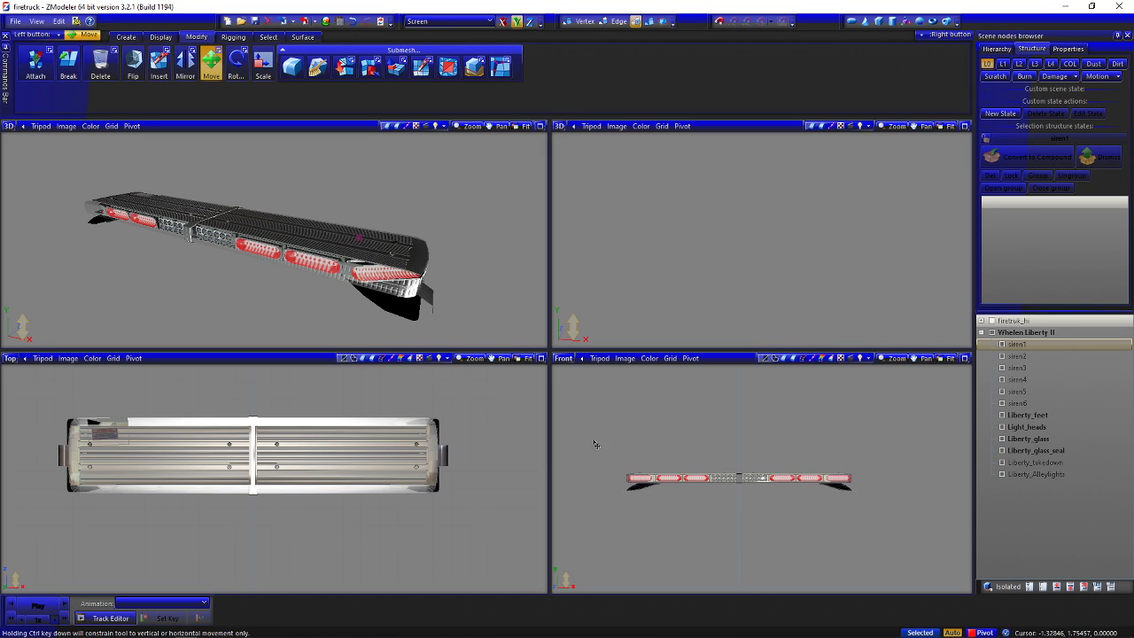
Select every lightbar object in the front view and reset their local axes to the parent
drag(595, 444, 873, 501)
drag(901, 439, 632, 493)
drag(604, 456, 894, 518)
click(160, 36)
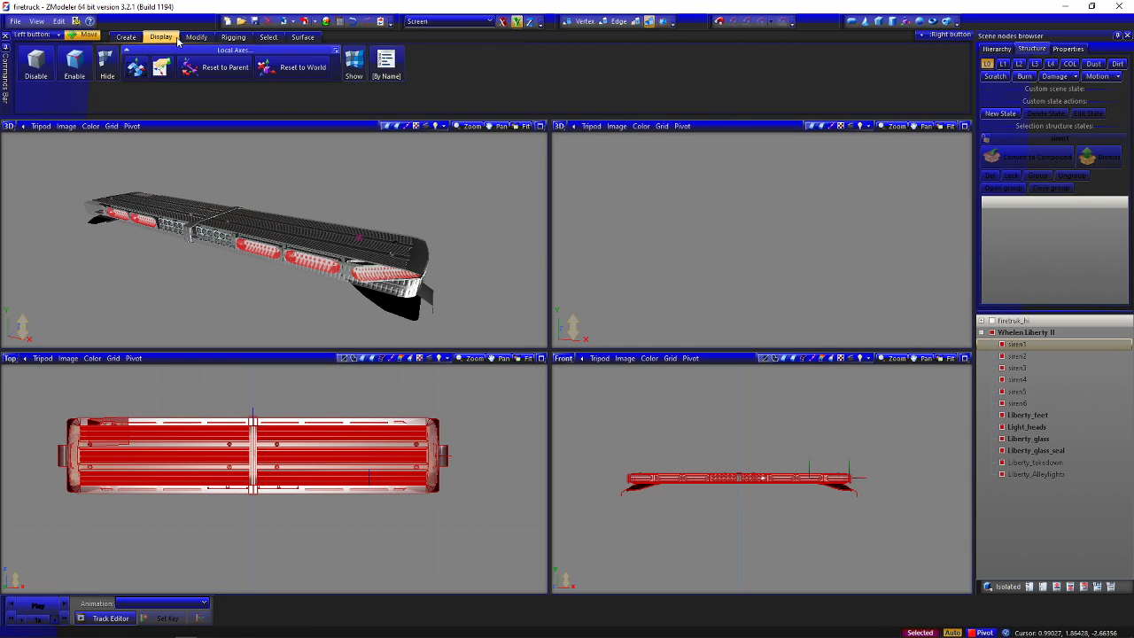
click(217, 67)
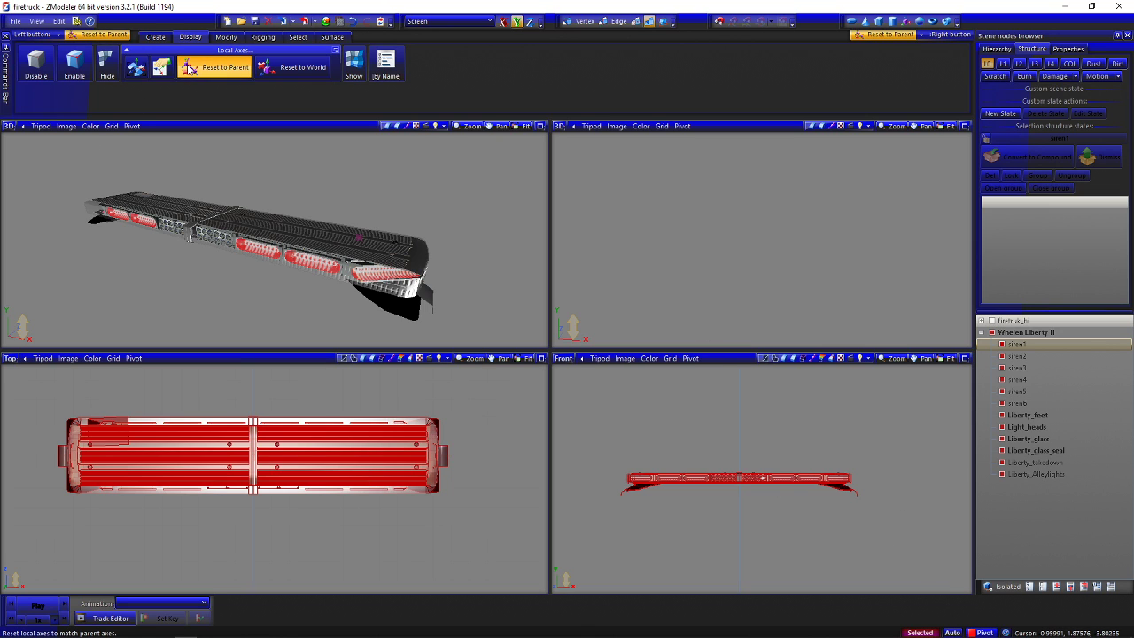
Center the local axes of all selected lightbar parts to their own objects and clear the selection
click(135, 67)
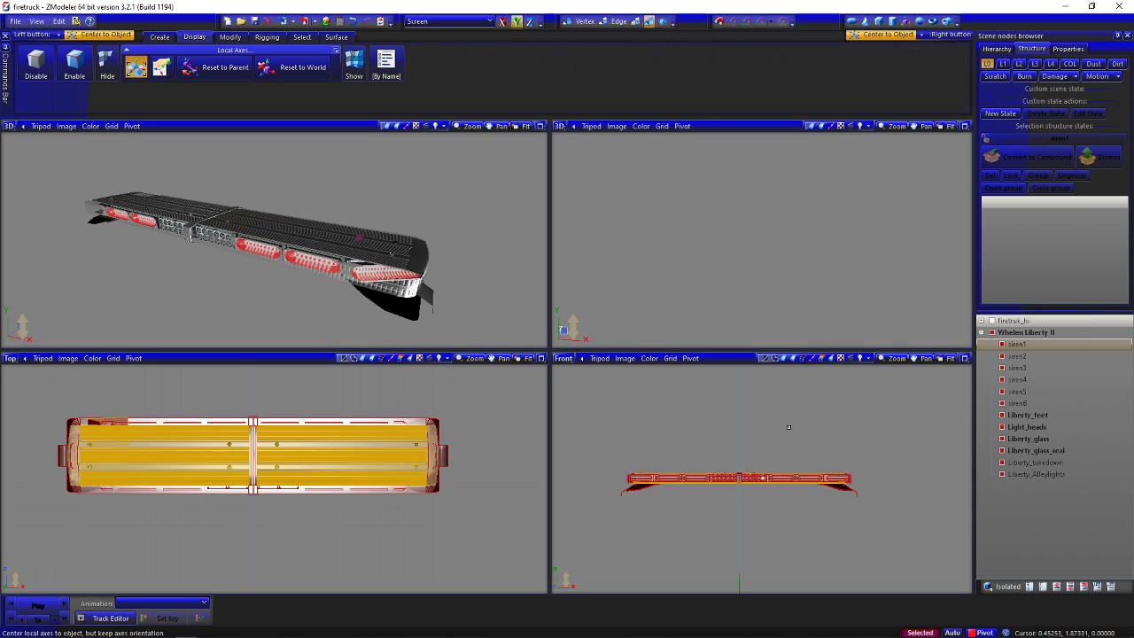
click(779, 479)
click(136, 67)
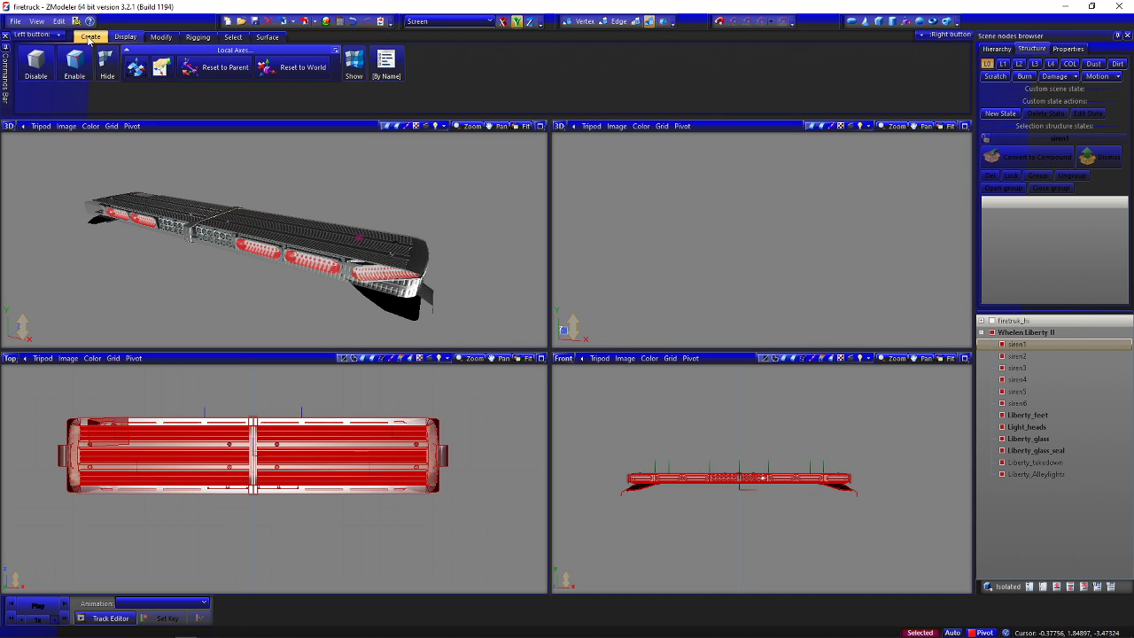
click(162, 37)
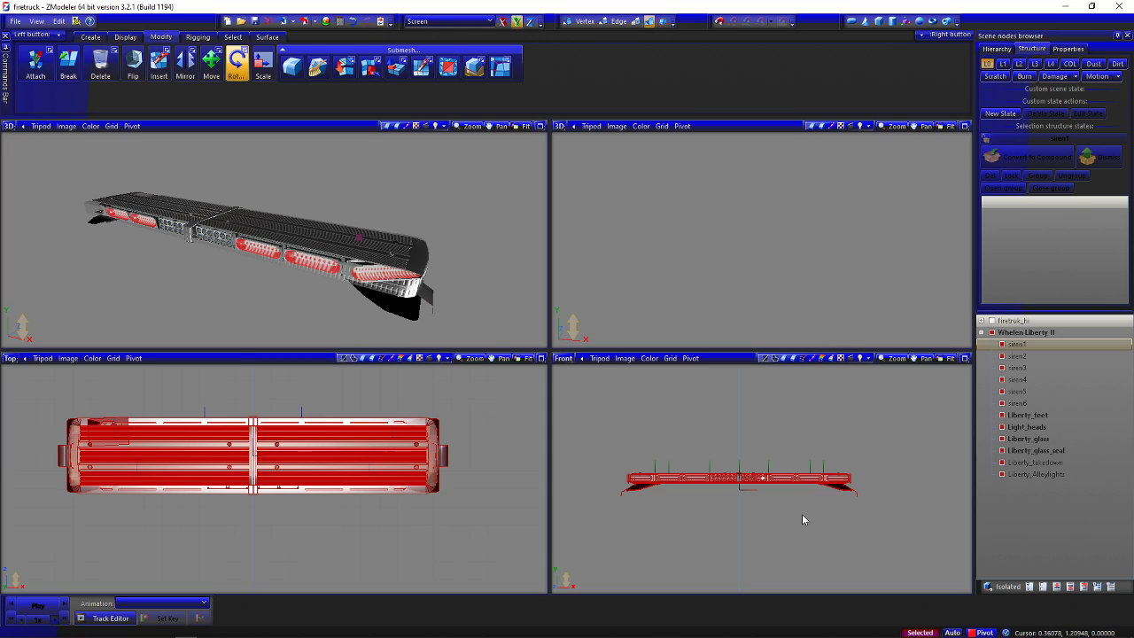
click(951, 631)
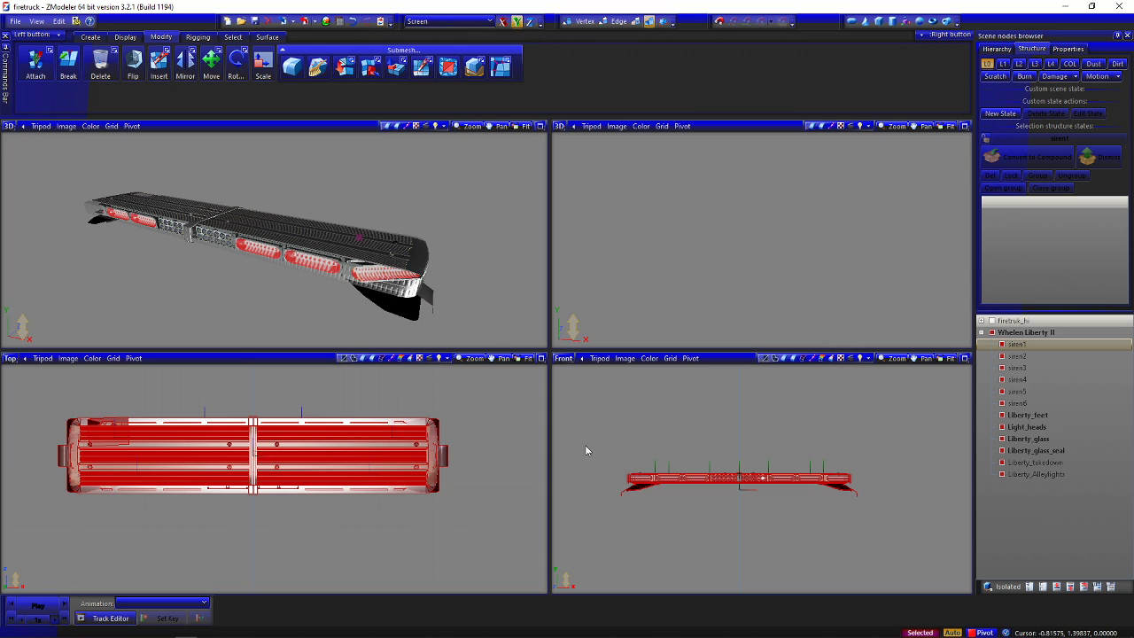
click(526, 431)
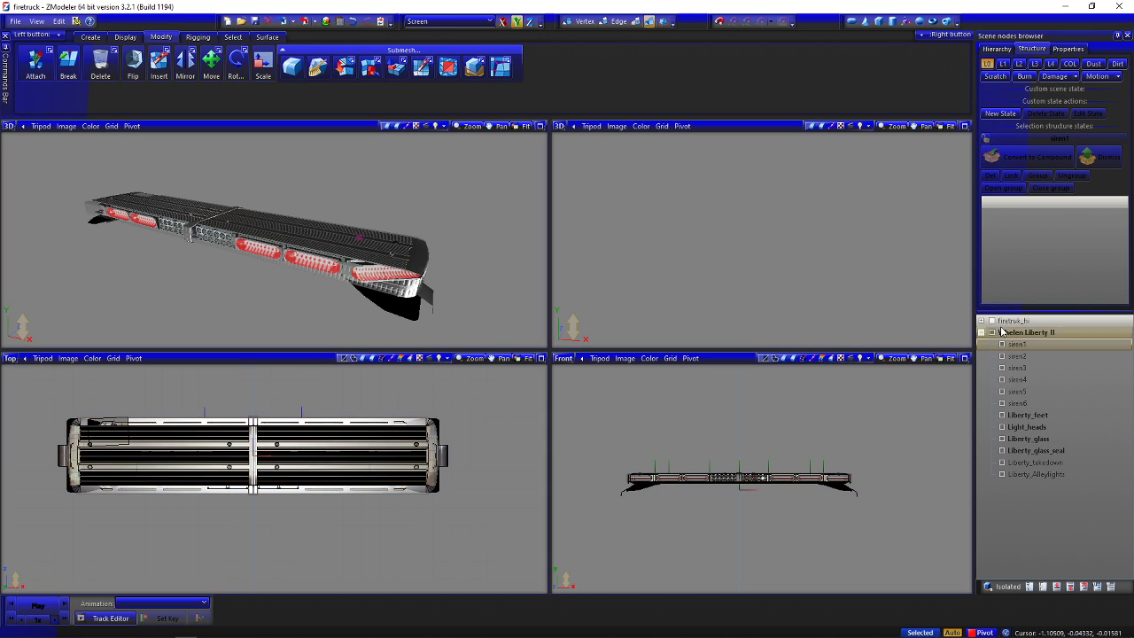
Hide Whelen Liberty II and its Liberty_feet, Light_heads, glass, glass seal, takedown and alley light parts, leaving only the sirens shown
click(1013, 417)
click(1002, 414)
click(1002, 438)
click(1002, 450)
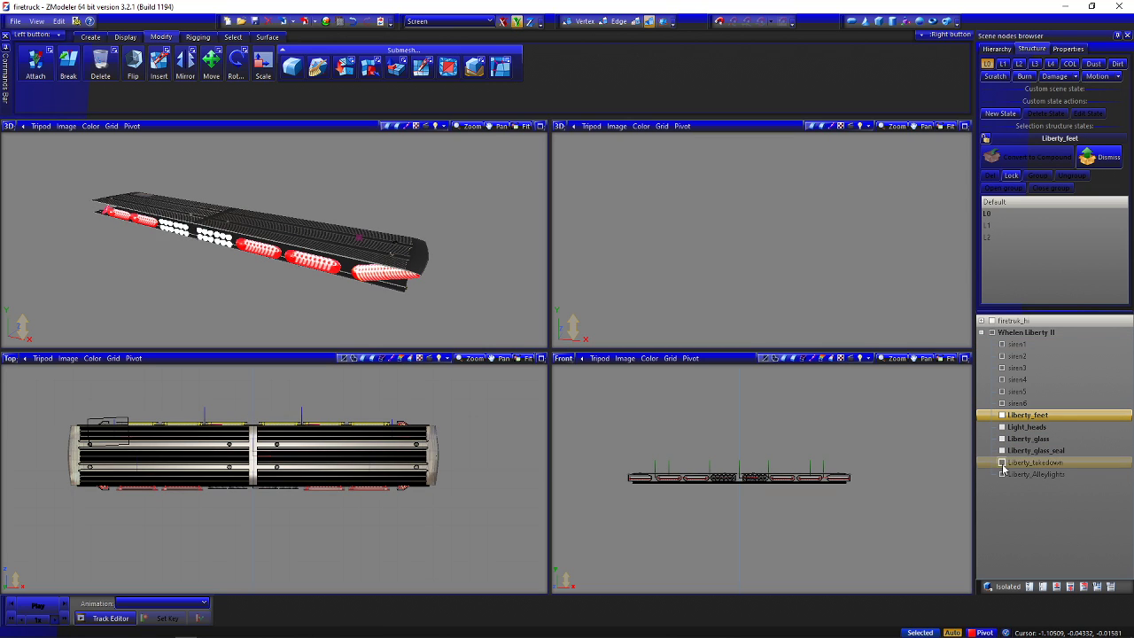
click(1002, 463)
click(1008, 475)
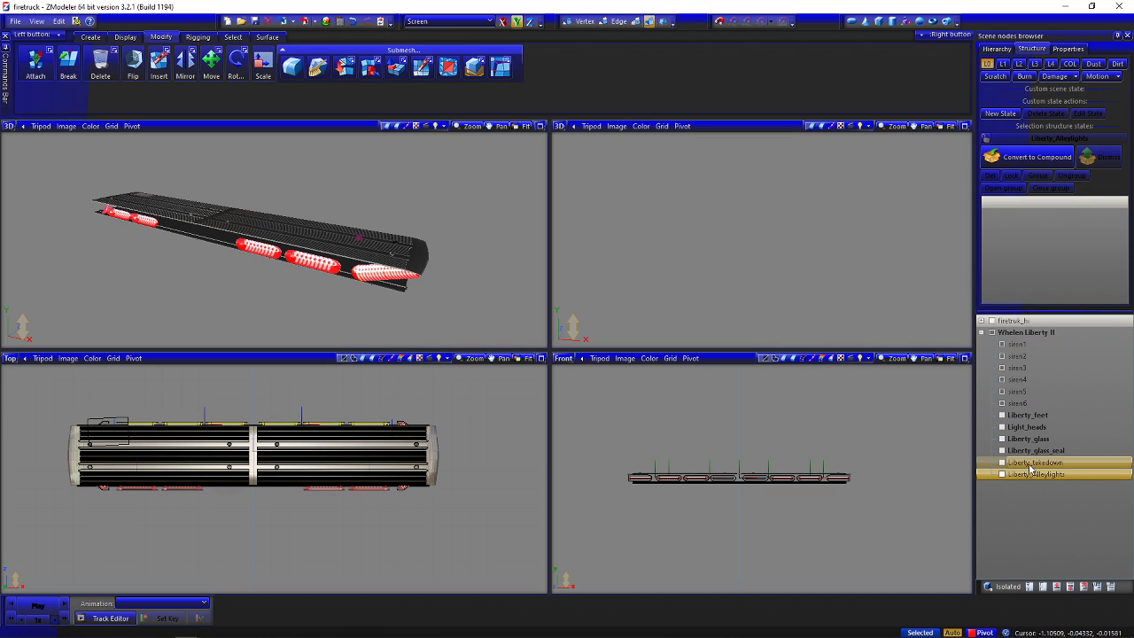
click(1049, 345)
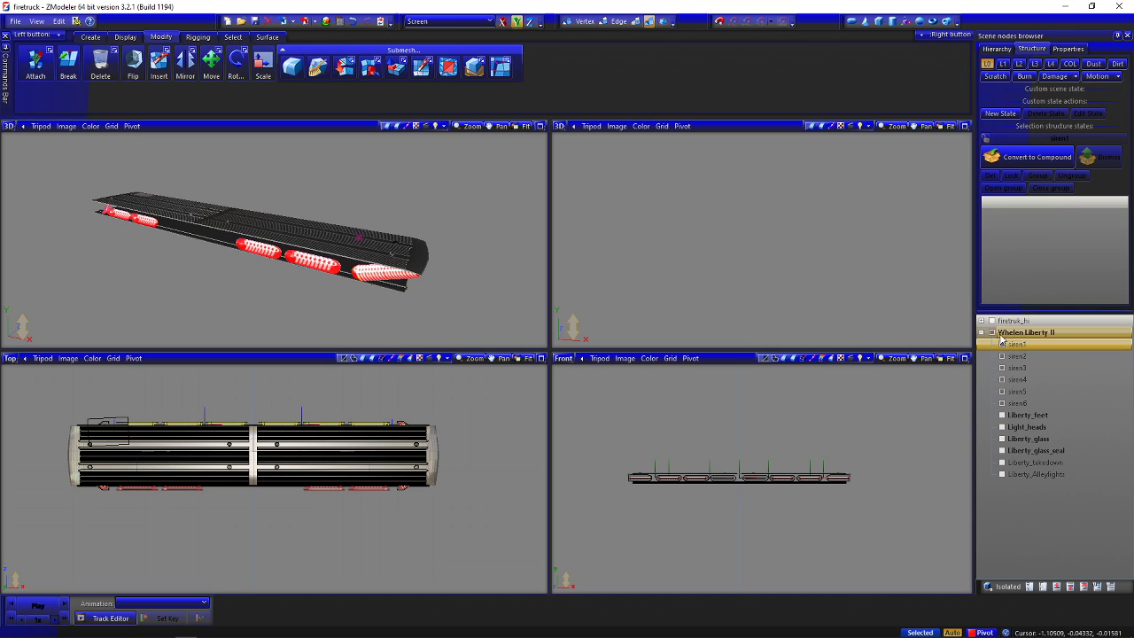
click(992, 333)
Detach all children from siren1 through Liberty_Alleylights from Whelen Liberty II, placing them at its own hierarchy level
click(1021, 333)
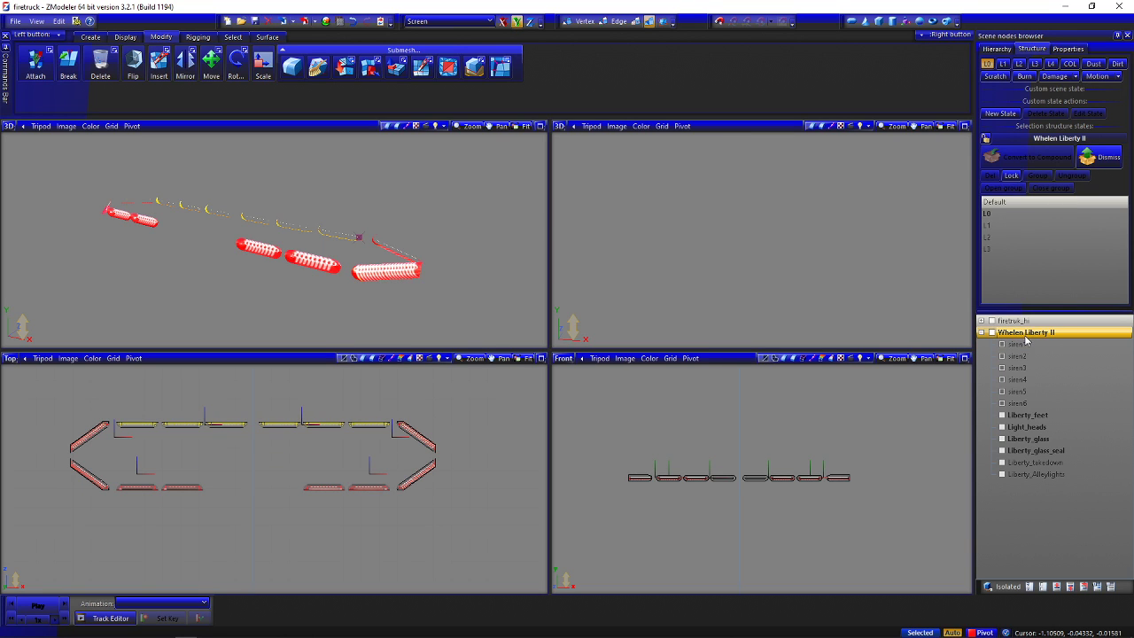
click(1024, 343)
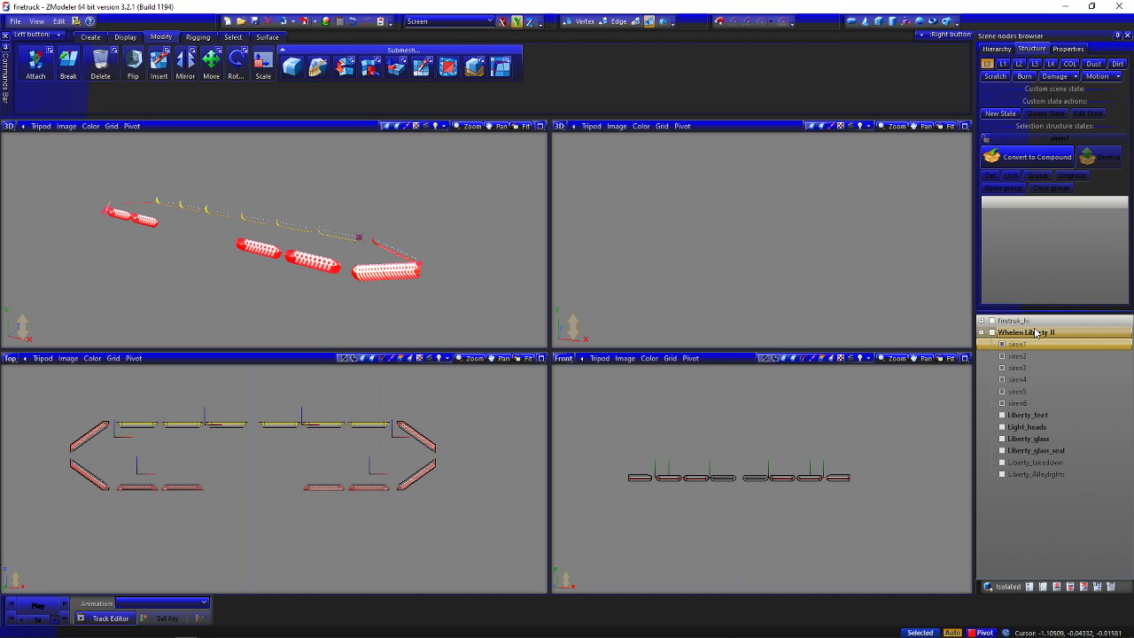
click(1037, 333)
click(1019, 343)
shift+click(1069, 477)
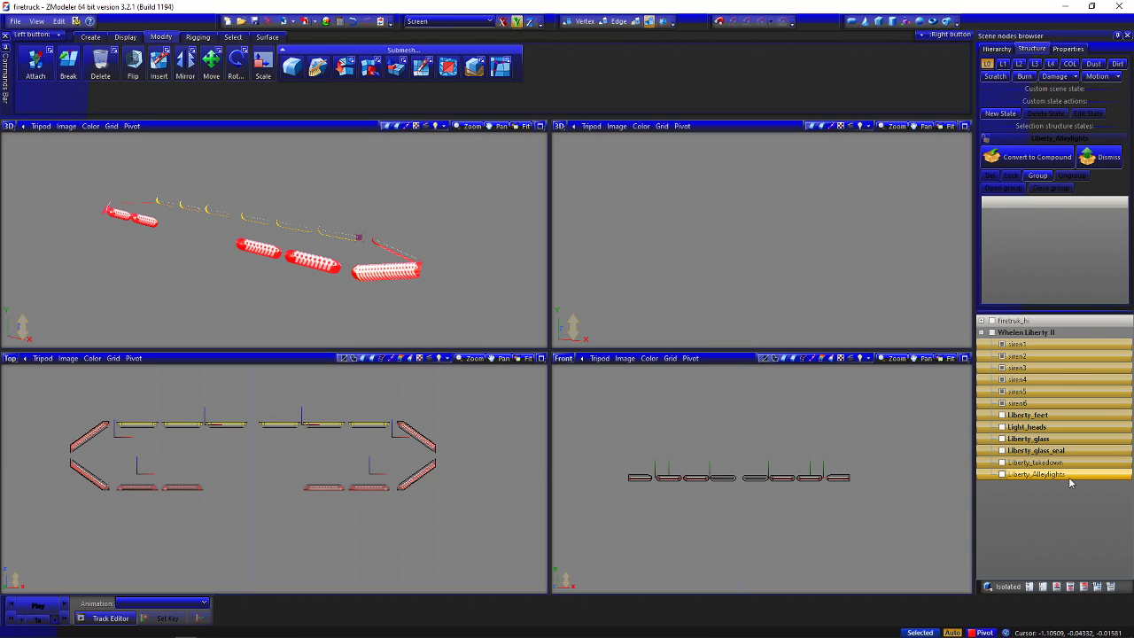
right_click(1069, 476)
click(1085, 527)
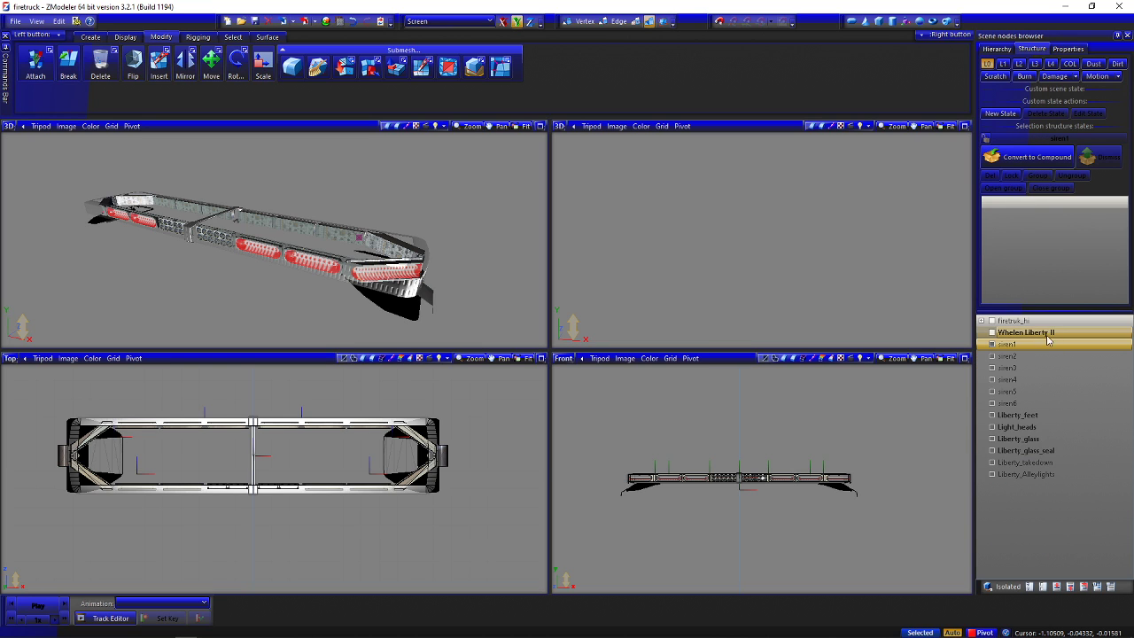
Hide Whelen Liberty II, the parts from Liberty_feet through Liberty_Alleylights, siren6 and siren5
click(992, 333)
click(993, 333)
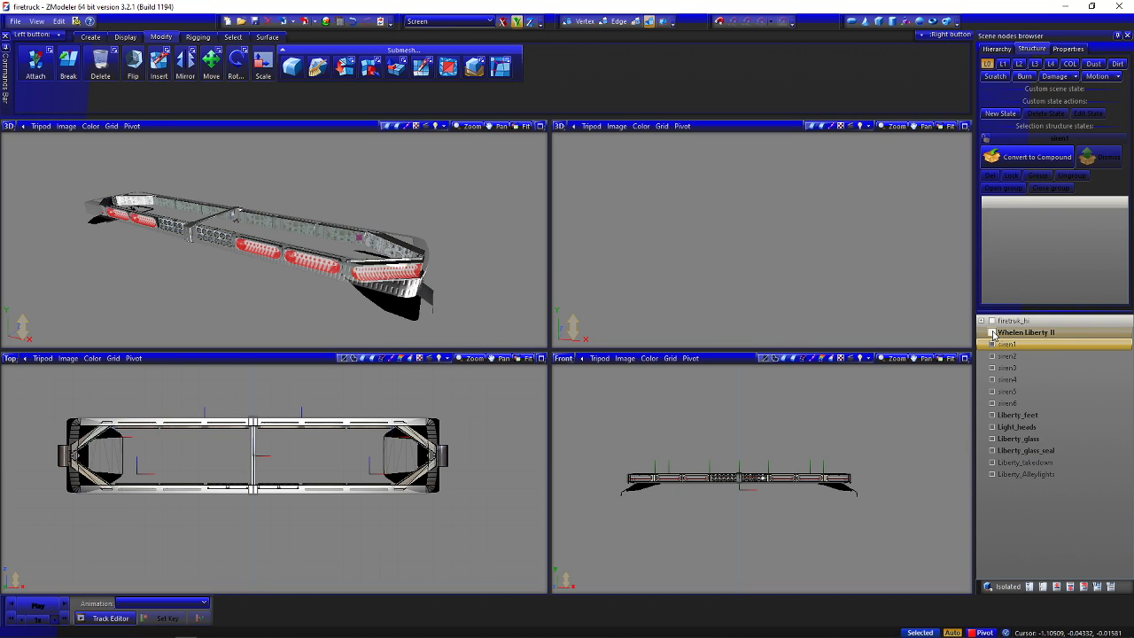
click(1018, 415)
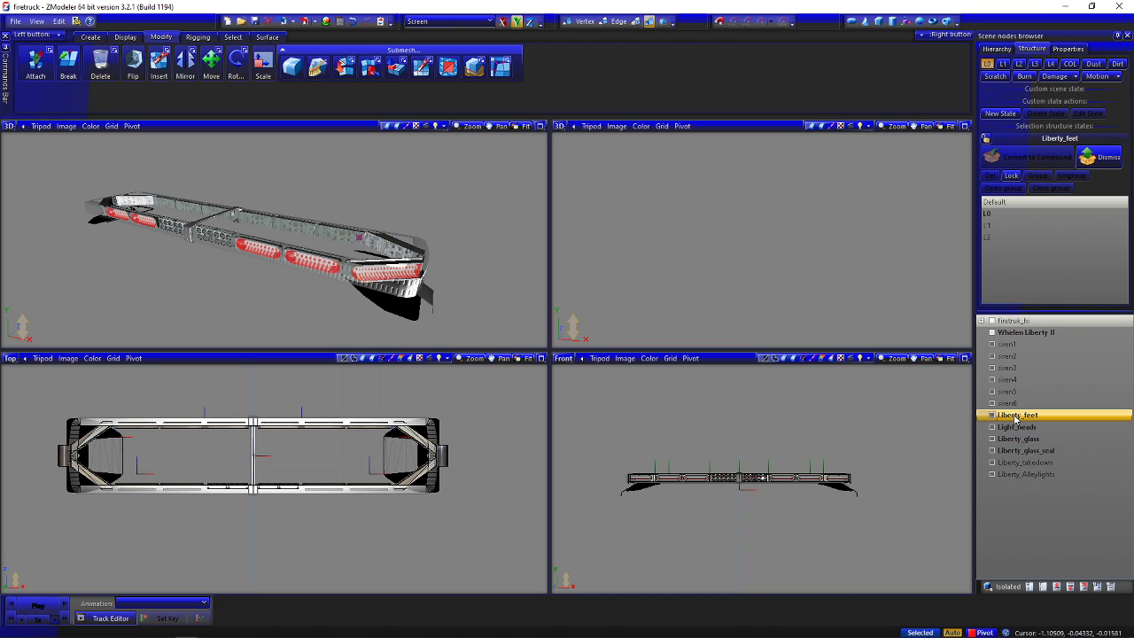
shift+click(1019, 474)
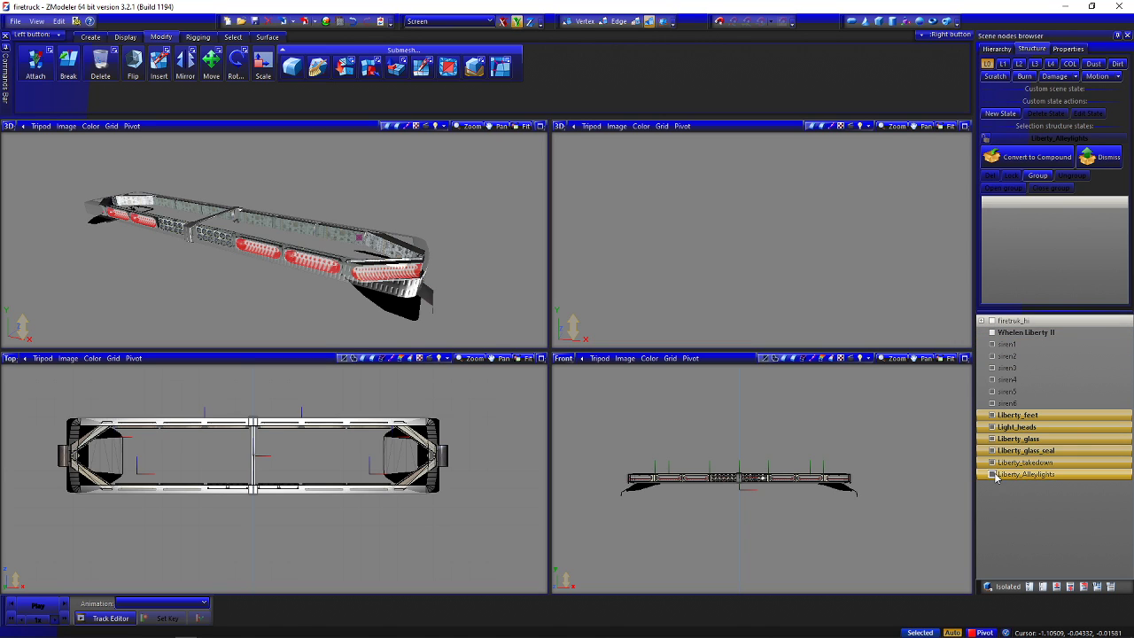
click(1006, 403)
click(993, 404)
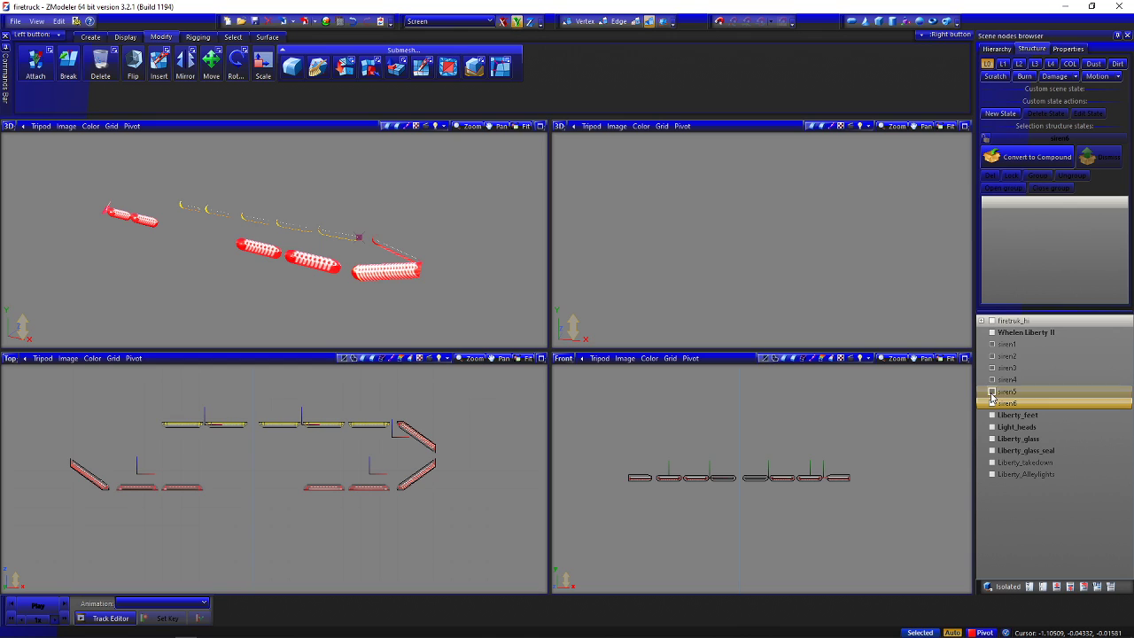
click(992, 392)
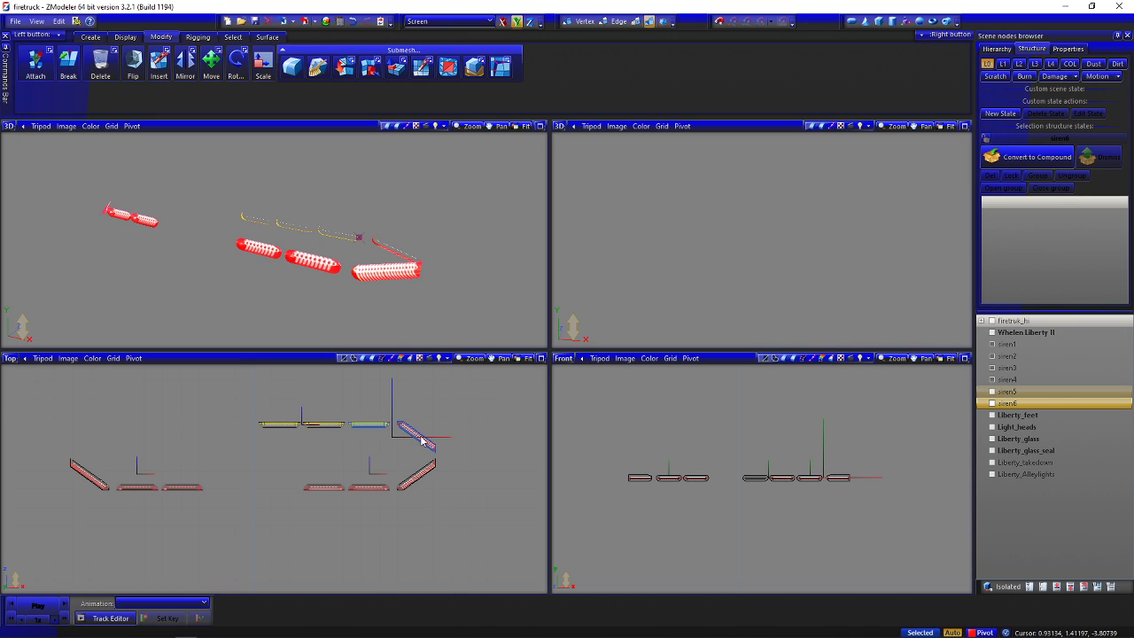
Hide siren4 and siren3 so that only the siren1 and siren2 light meshes are shown
click(992, 381)
click(992, 369)
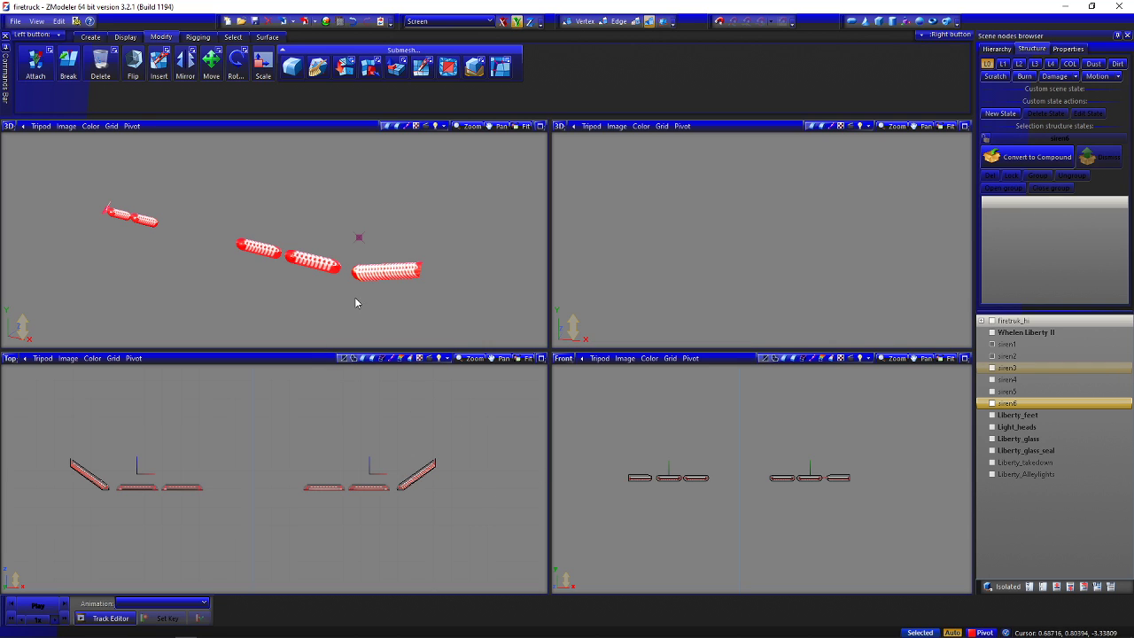
middle_drag(355, 303, 386, 303)
scroll(216, 446, down, 2)
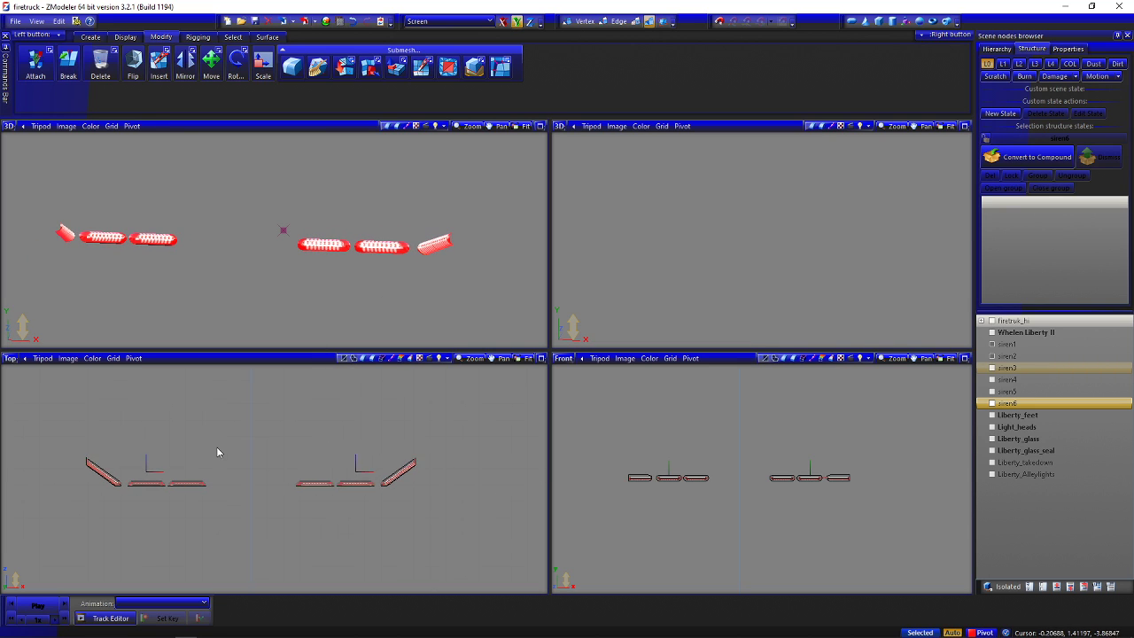
Copy both the siren1 and siren2 light meshes in place
drag(164, 502, 287, 441)
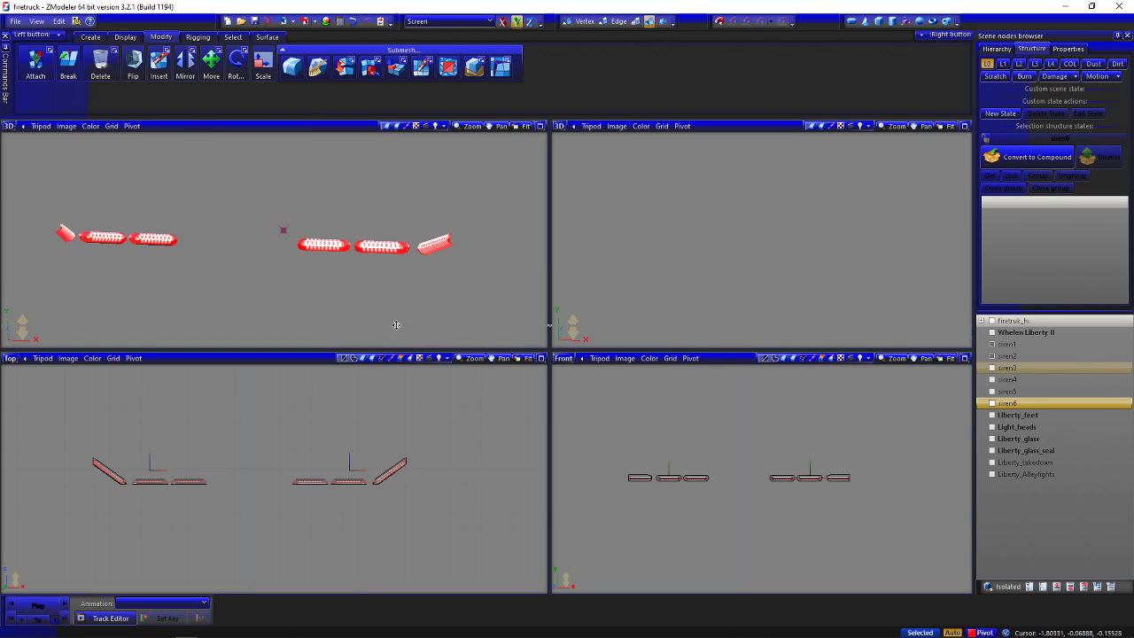
drag(396, 325, 352, 317)
drag(489, 420, 813, 517)
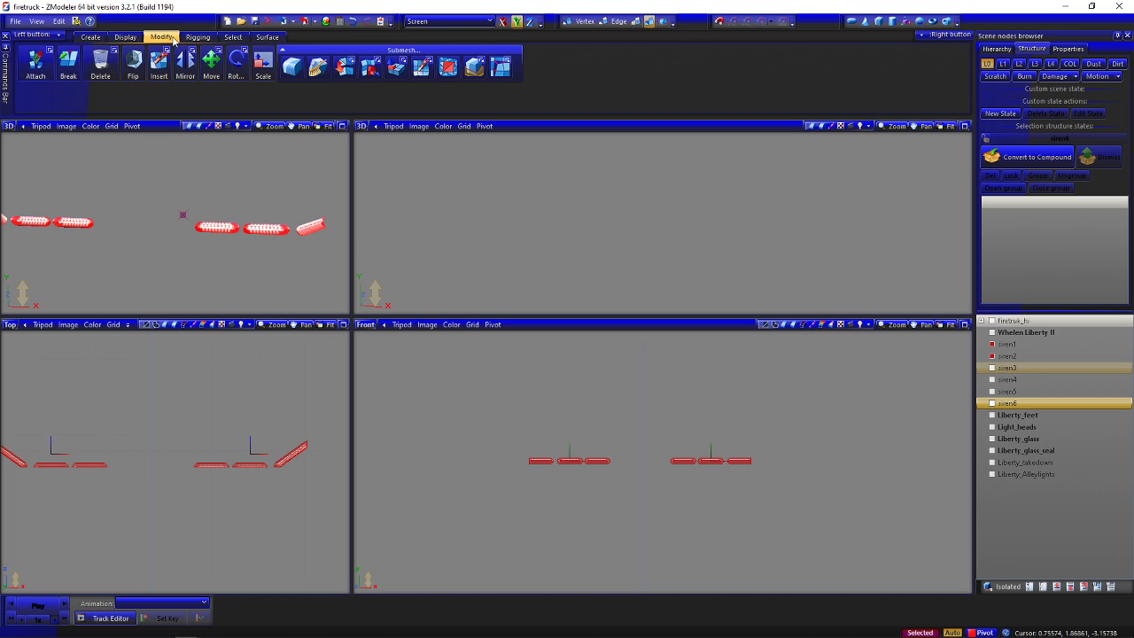
click(90, 37)
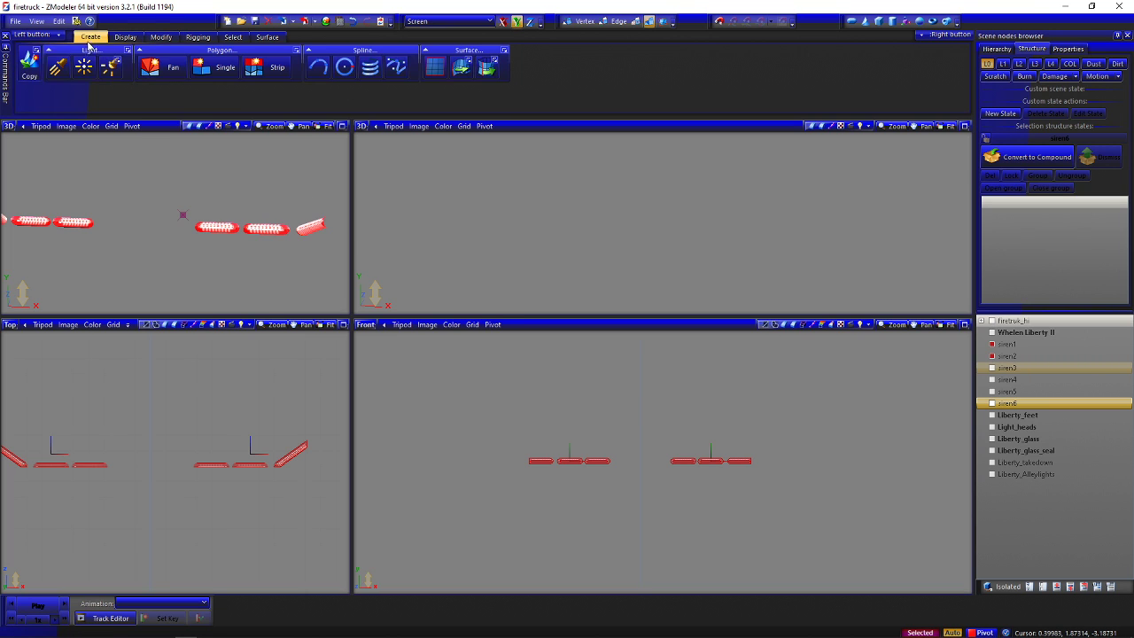
click(30, 66)
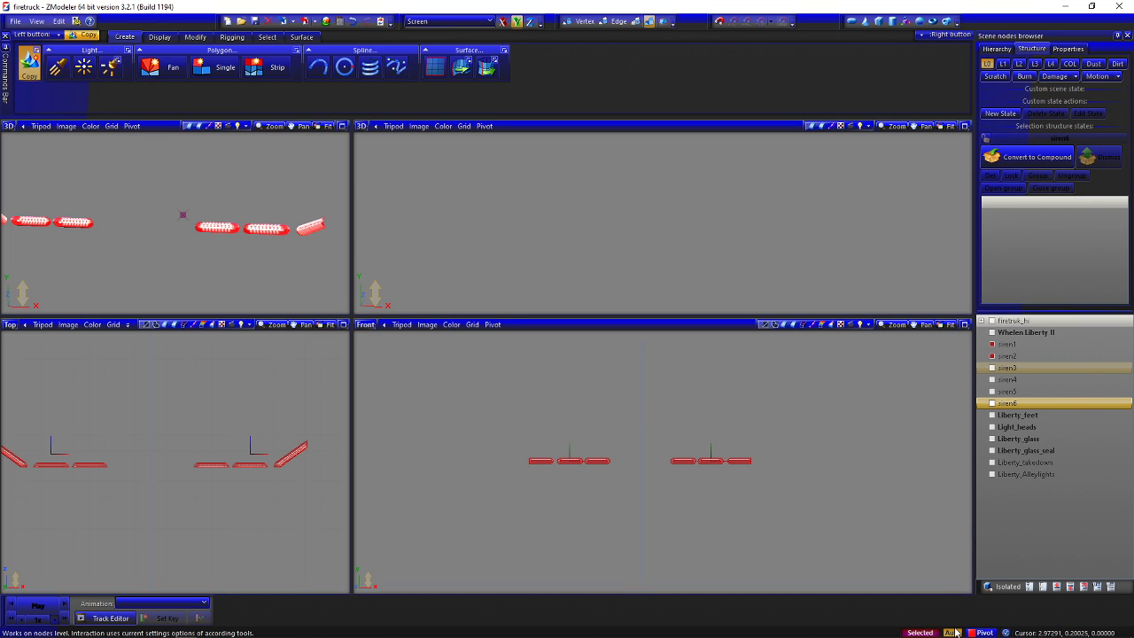
click(852, 489)
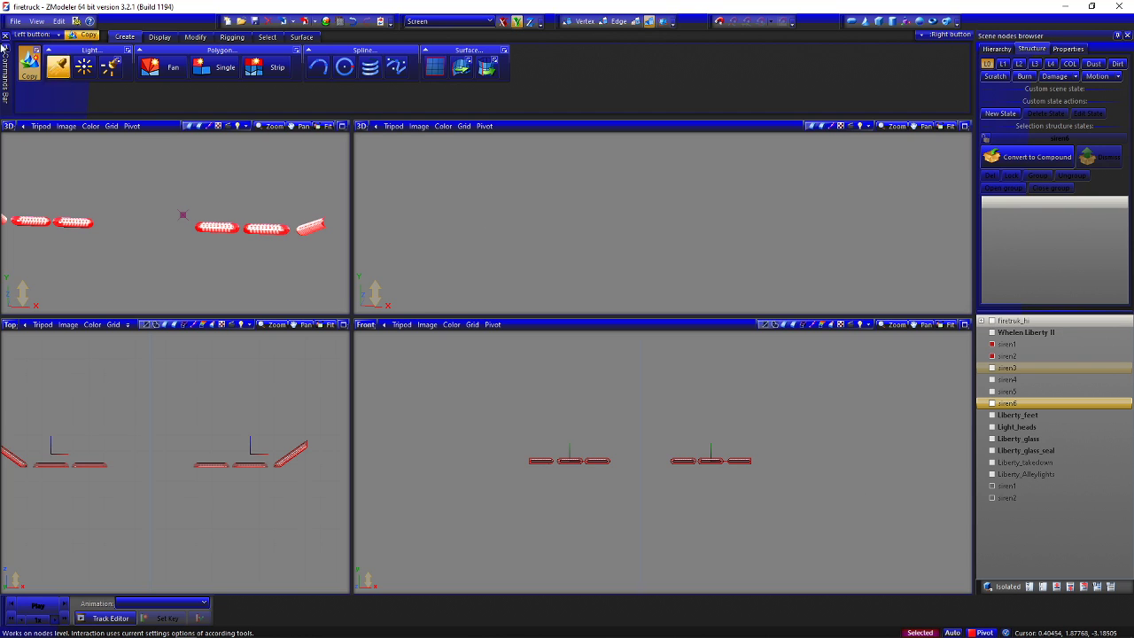
Convert the copied siren1 and siren2 nodes at the end of the node tree to dummies
click(160, 37)
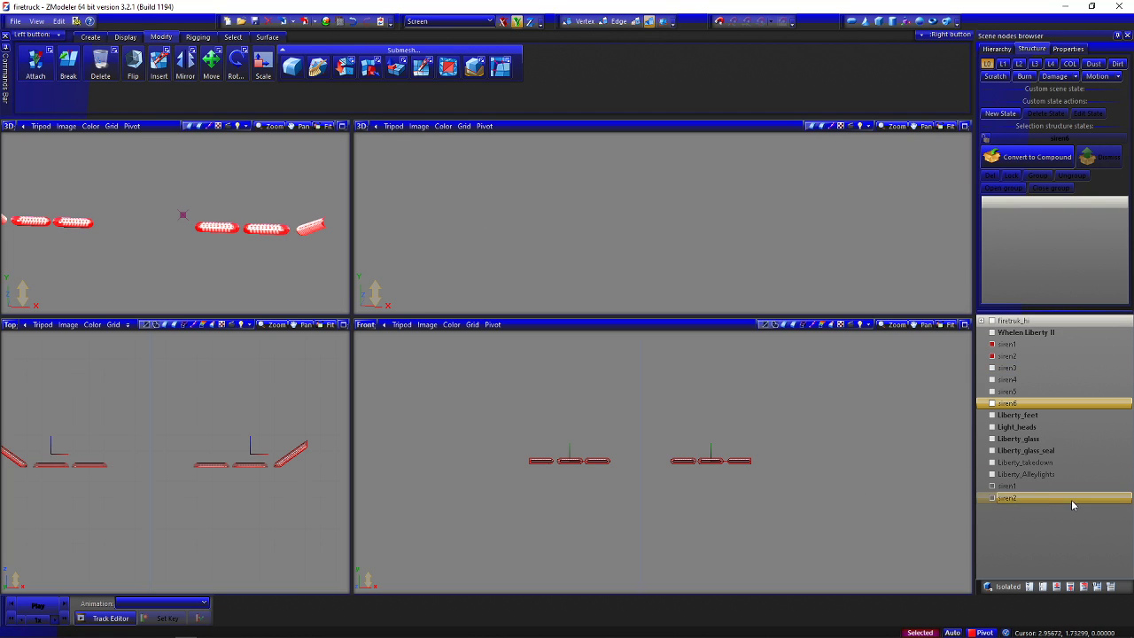
click(1045, 487)
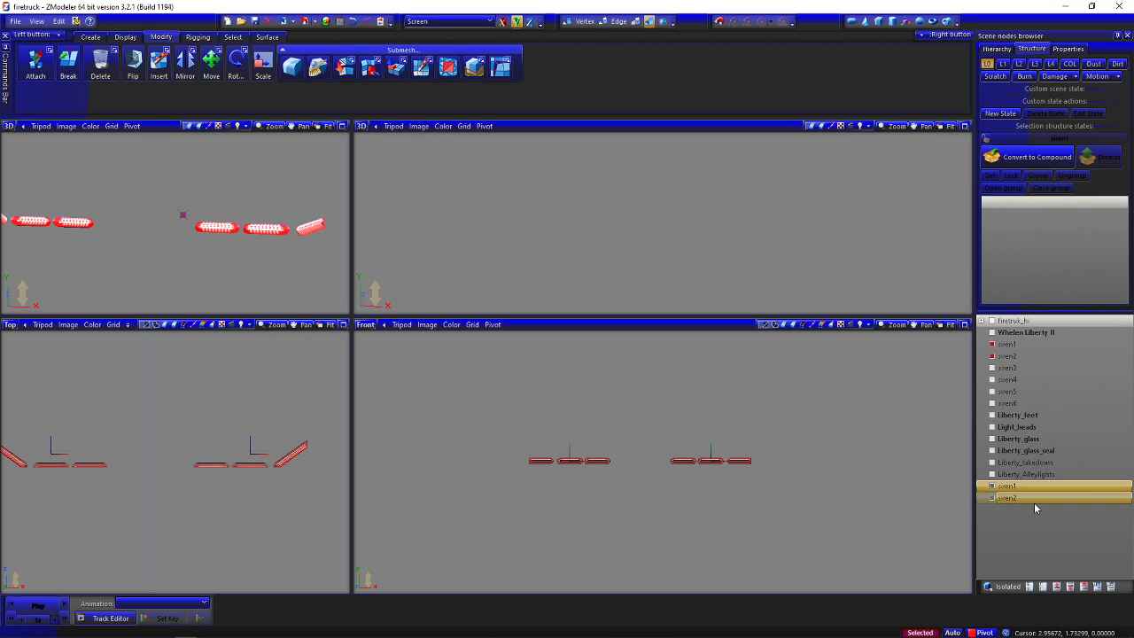
ctrl+click(1028, 499)
right_click(1027, 499)
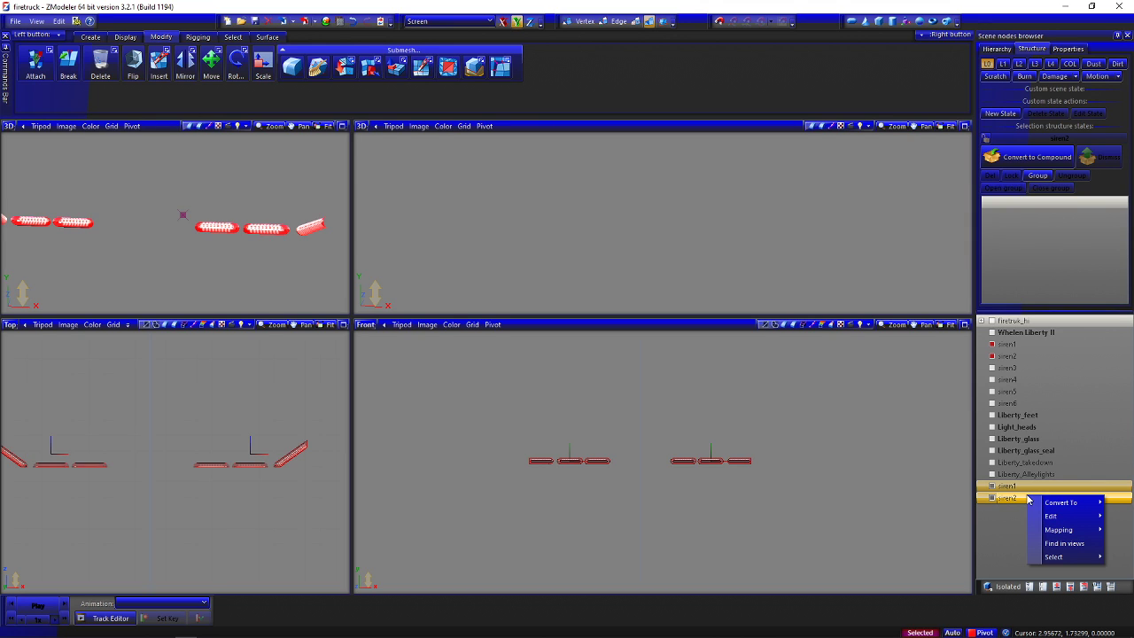
mouse_move(1051, 503)
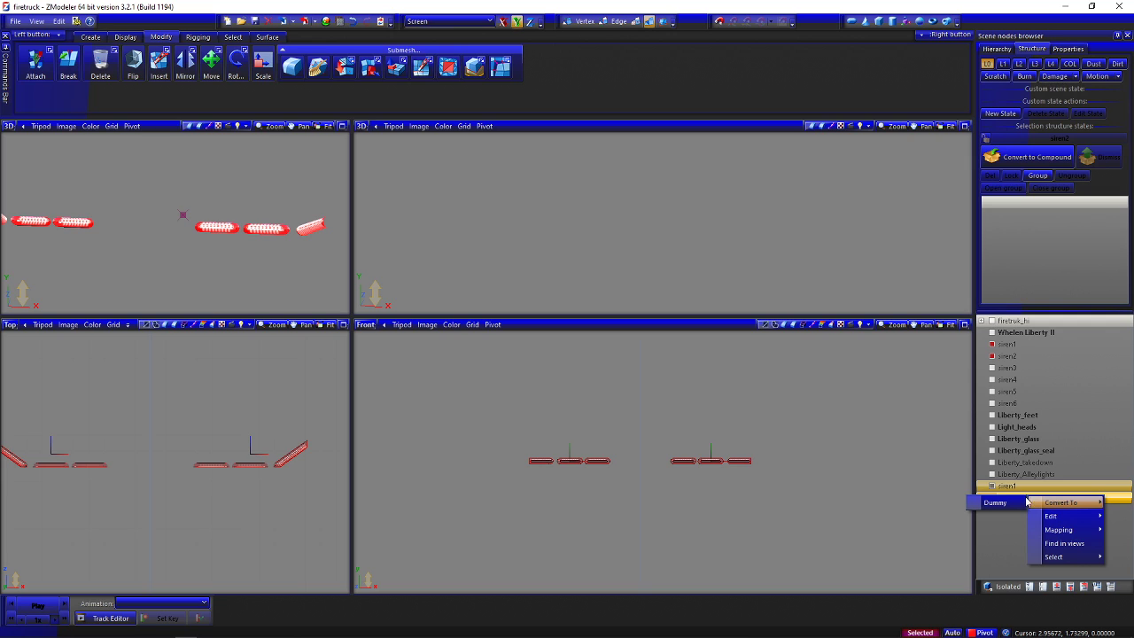
click(1001, 502)
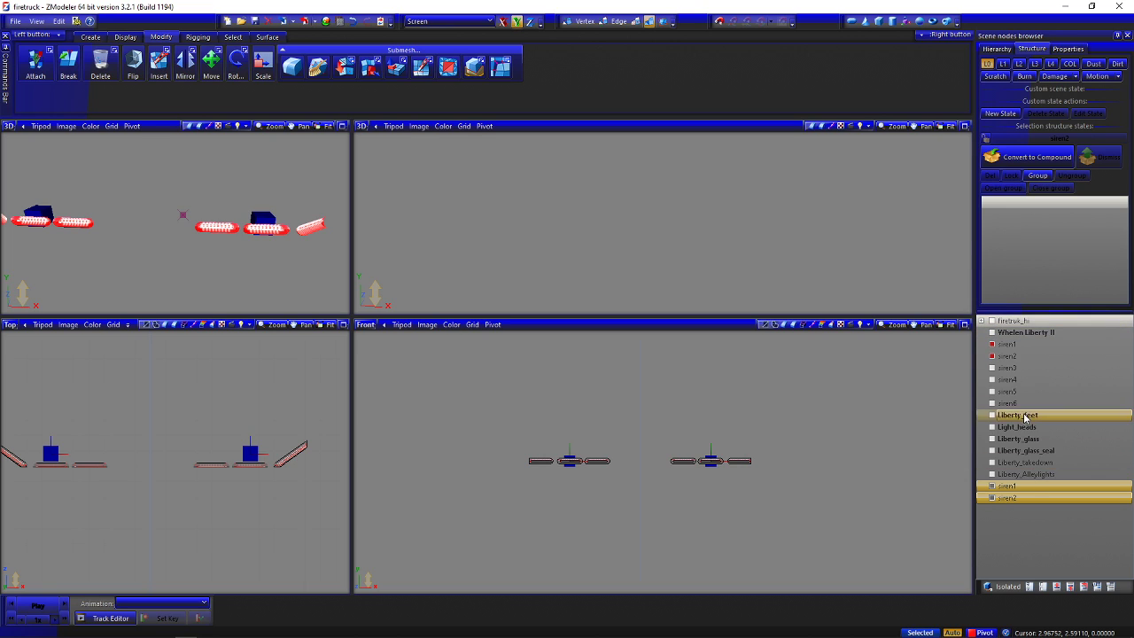
Hide the original siren1 and siren2 light meshes, keeping their two dummies shown
click(994, 341)
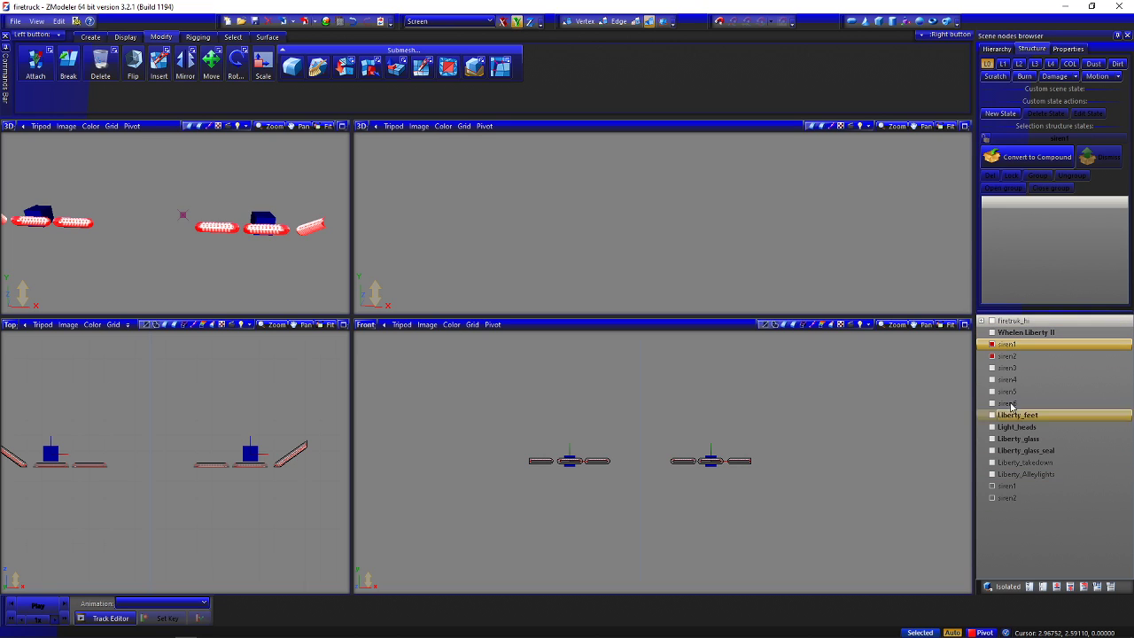
click(993, 355)
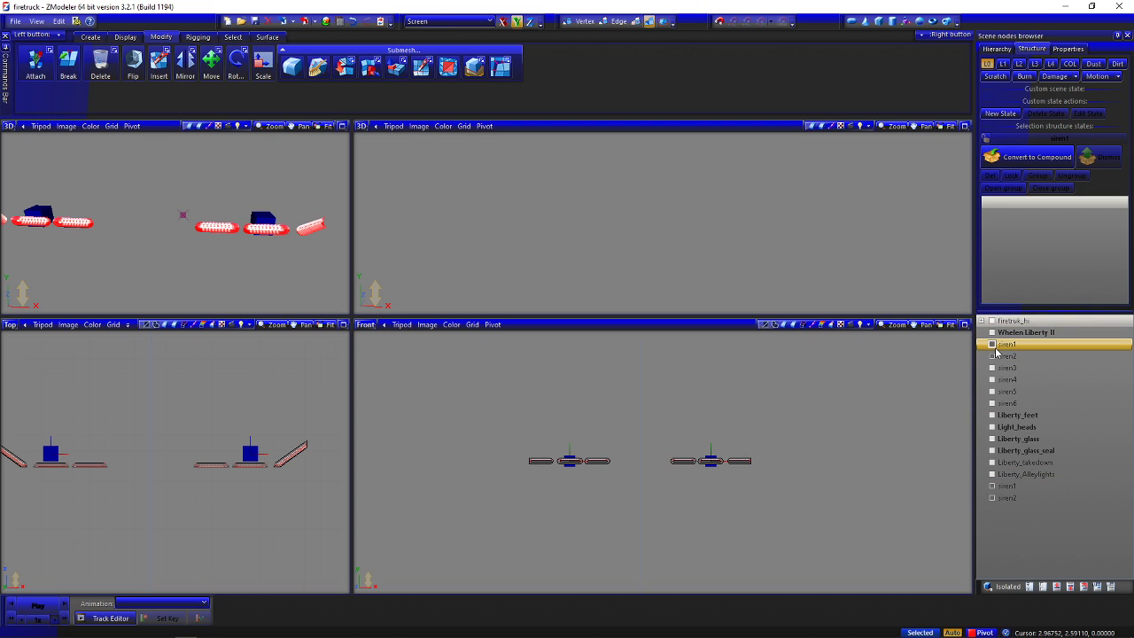
click(992, 344)
click(992, 356)
Show firetruk_hi and lower both siren dummies below the cab roof along the Z axis
drag(291, 531, 250, 502)
scroll(250, 502, down, 2)
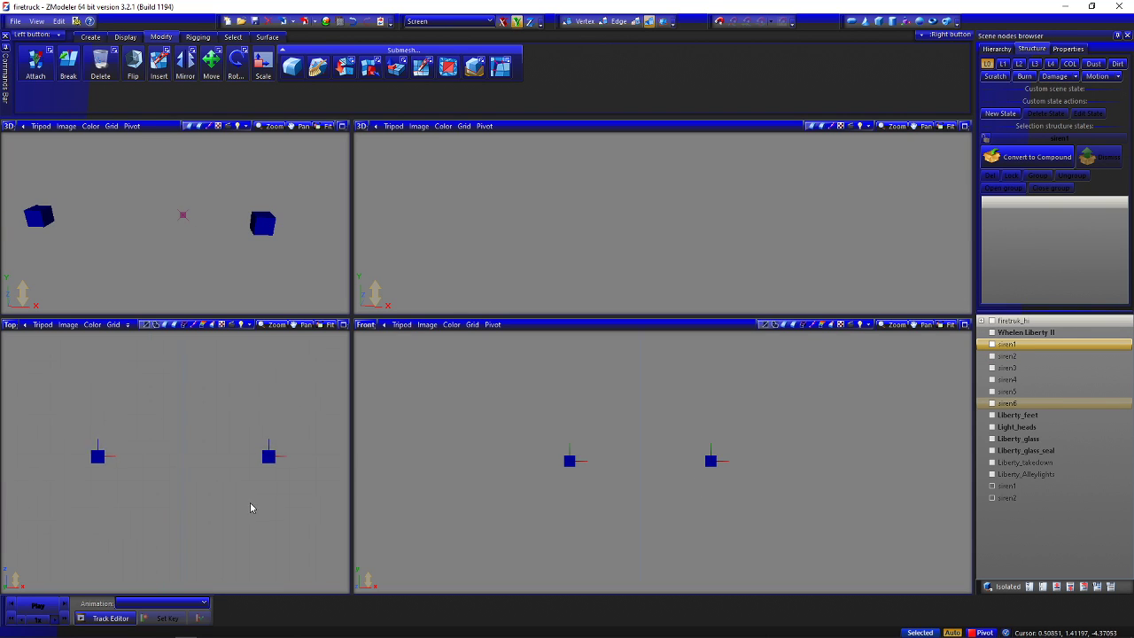
drag(83, 434, 322, 499)
click(213, 69)
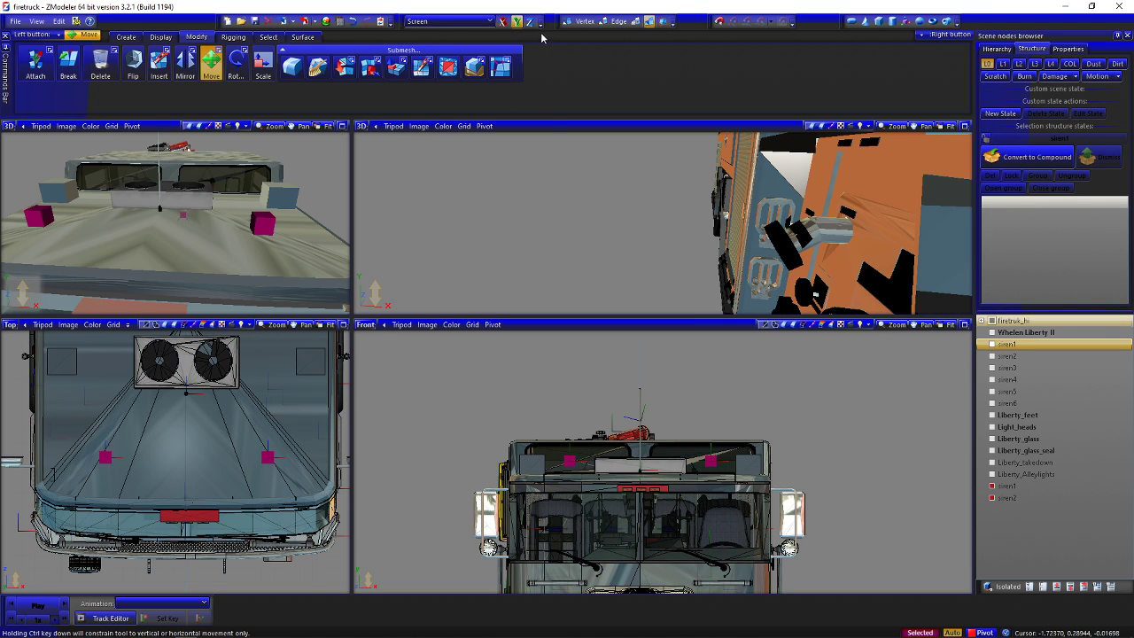
drag(272, 462, 273, 475)
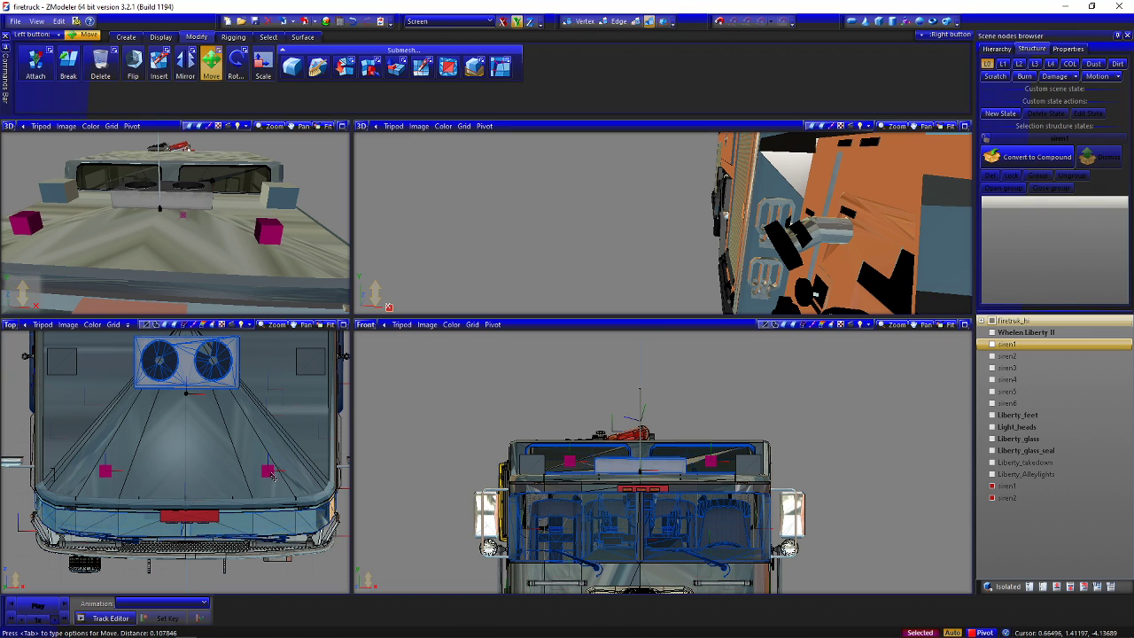
click(353, 21)
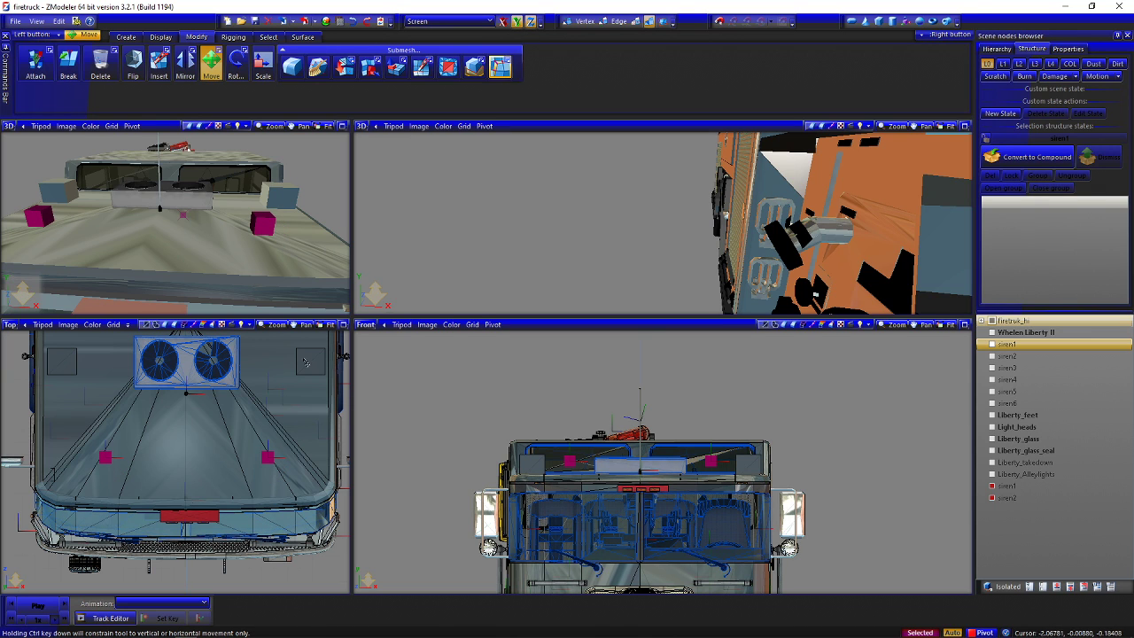
drag(303, 439, 272, 483)
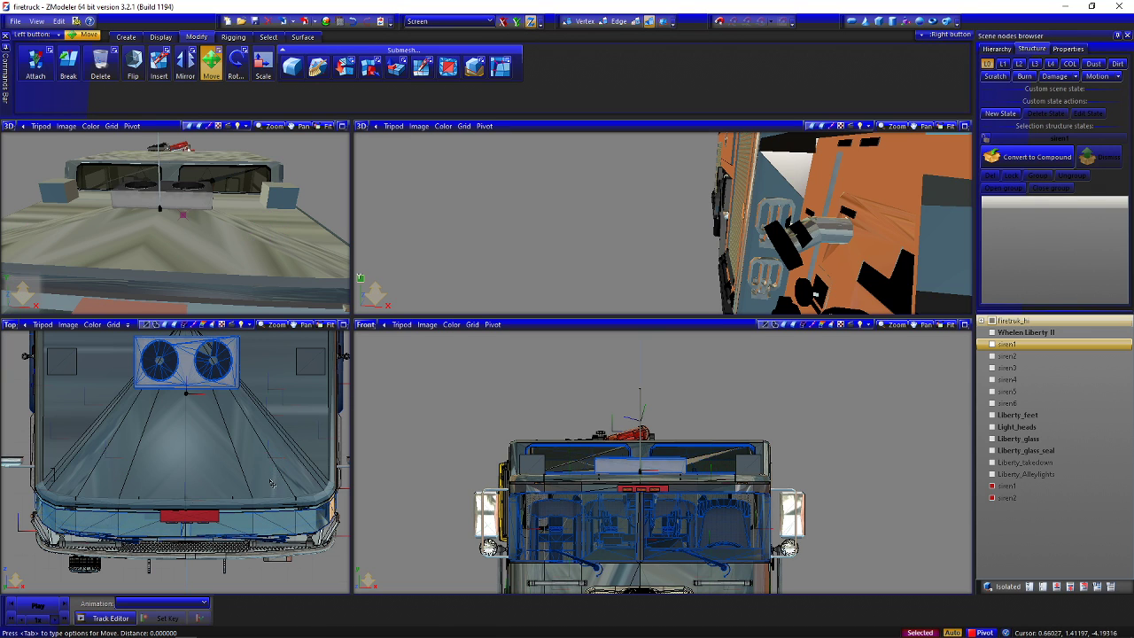
key(ctrl+z)
key(ctrl+y)
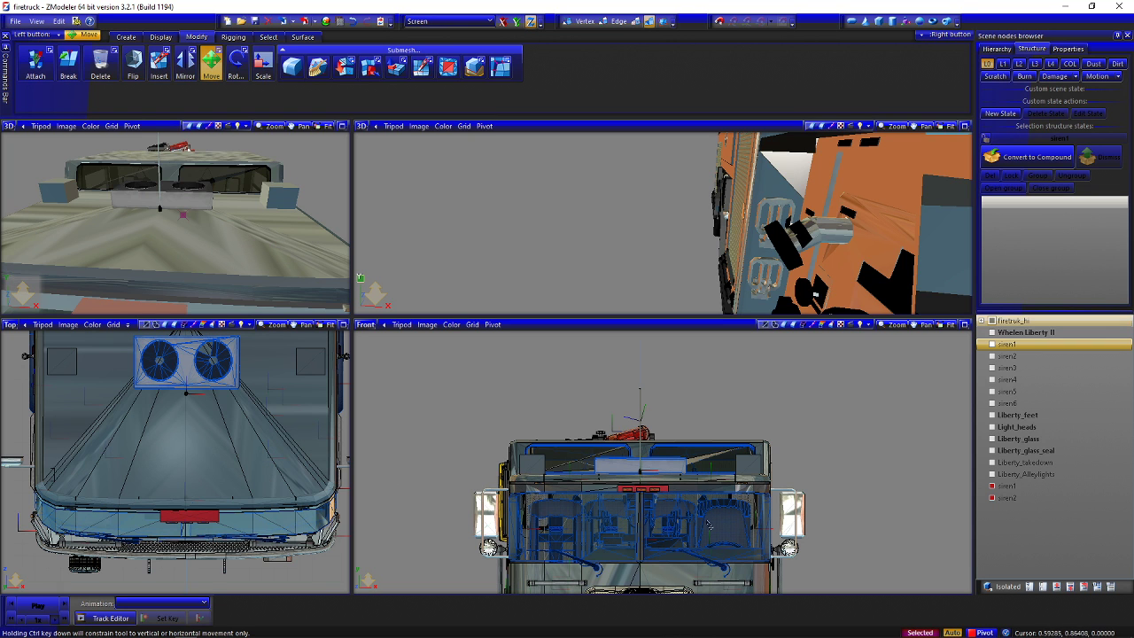
Try to shift both siren dummies along the X axis relative to the fire truck
scroll(771, 166, up, 6)
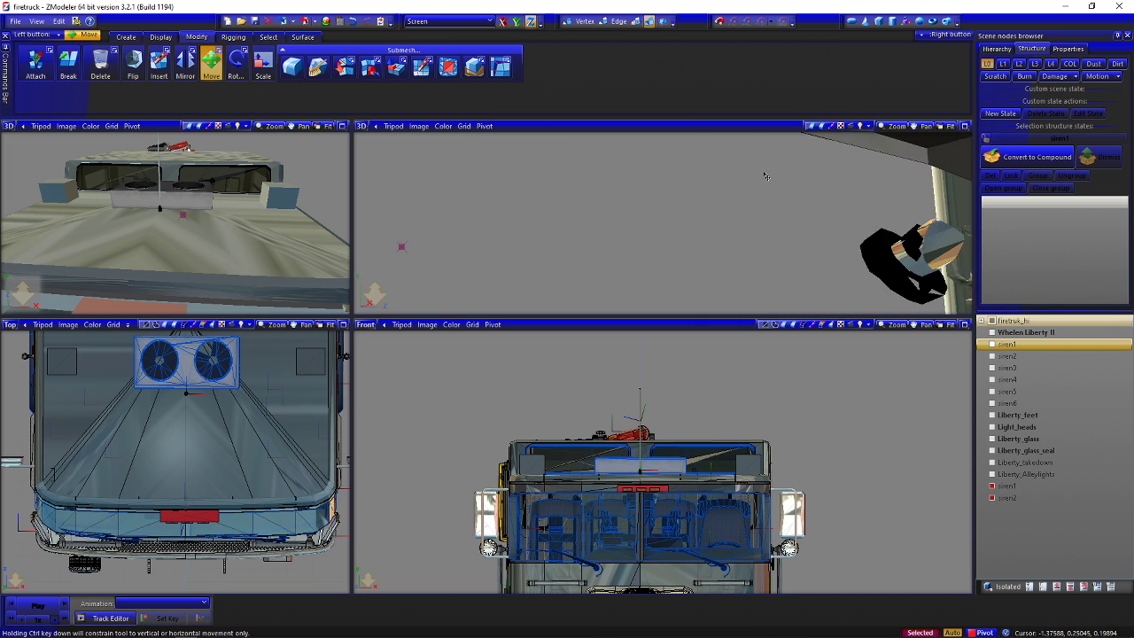
middle_drag(833, 227, 638, 204)
scroll(718, 260, down, 6)
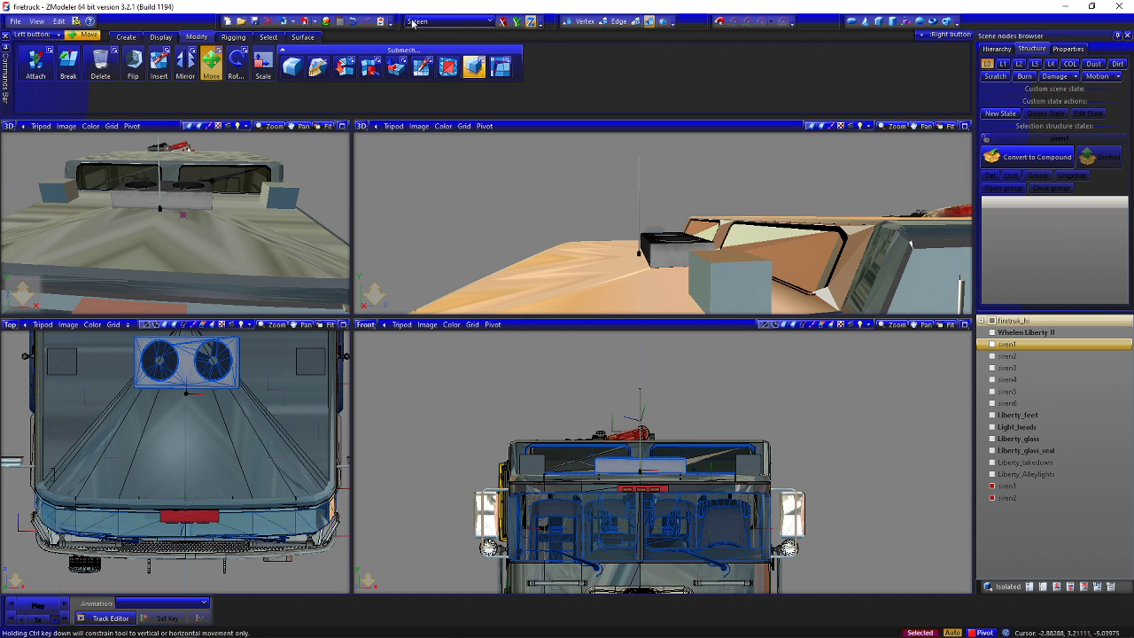
click(503, 22)
click(193, 476)
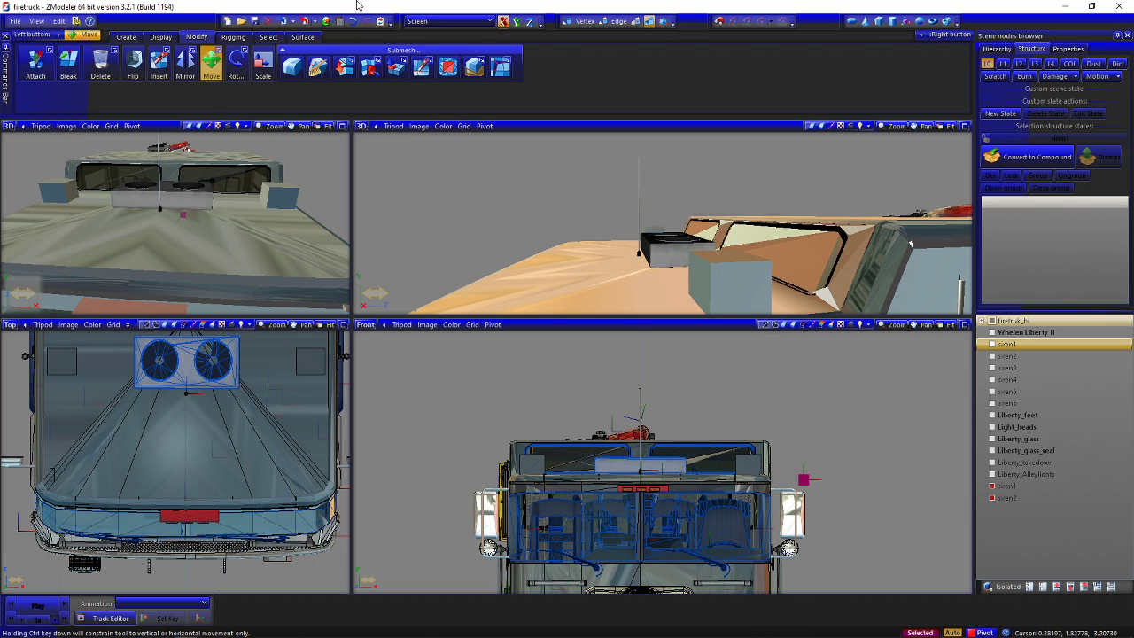
Move both siren dummies about 0.5 toward the rear inside the cab using the Y axis, and clear their selection
click(517, 21)
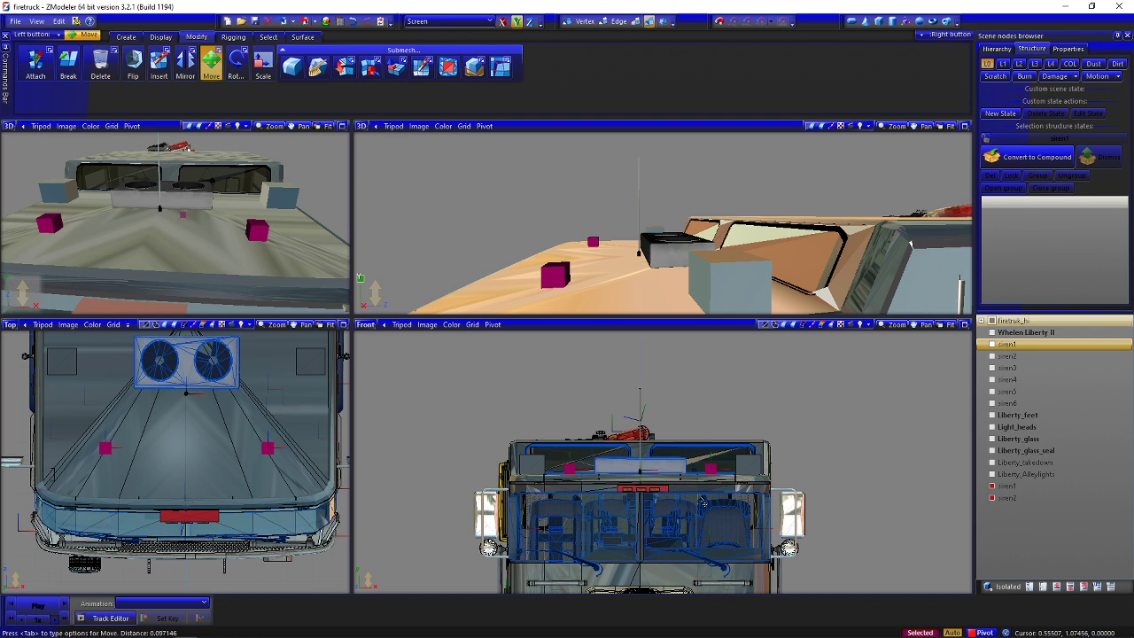
click(413, 409)
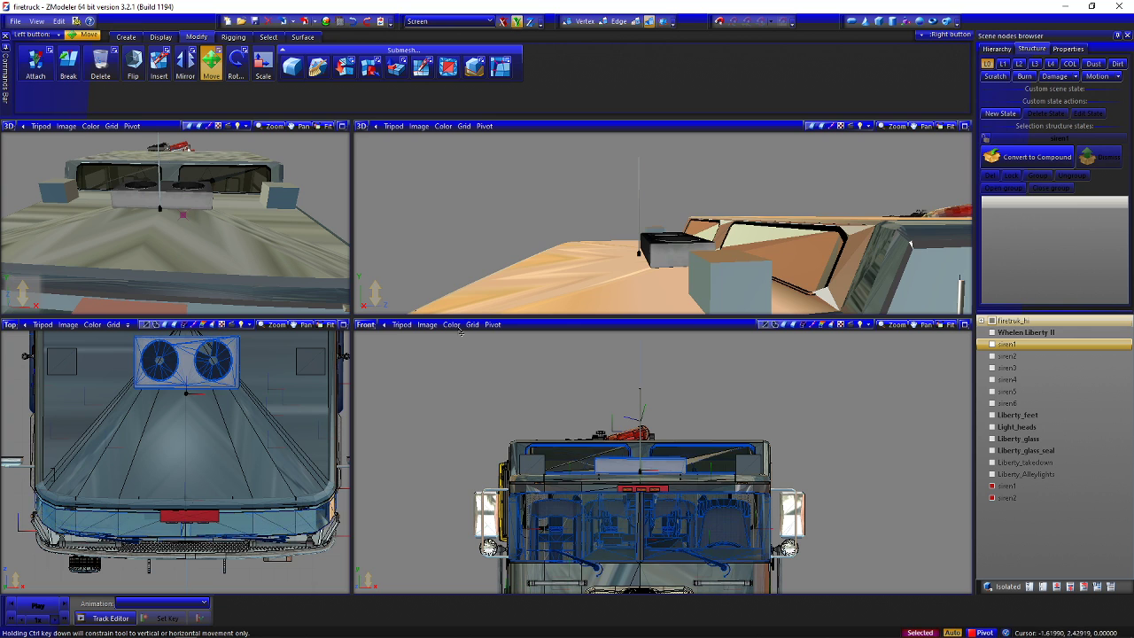
middle_drag(680, 269, 679, 223)
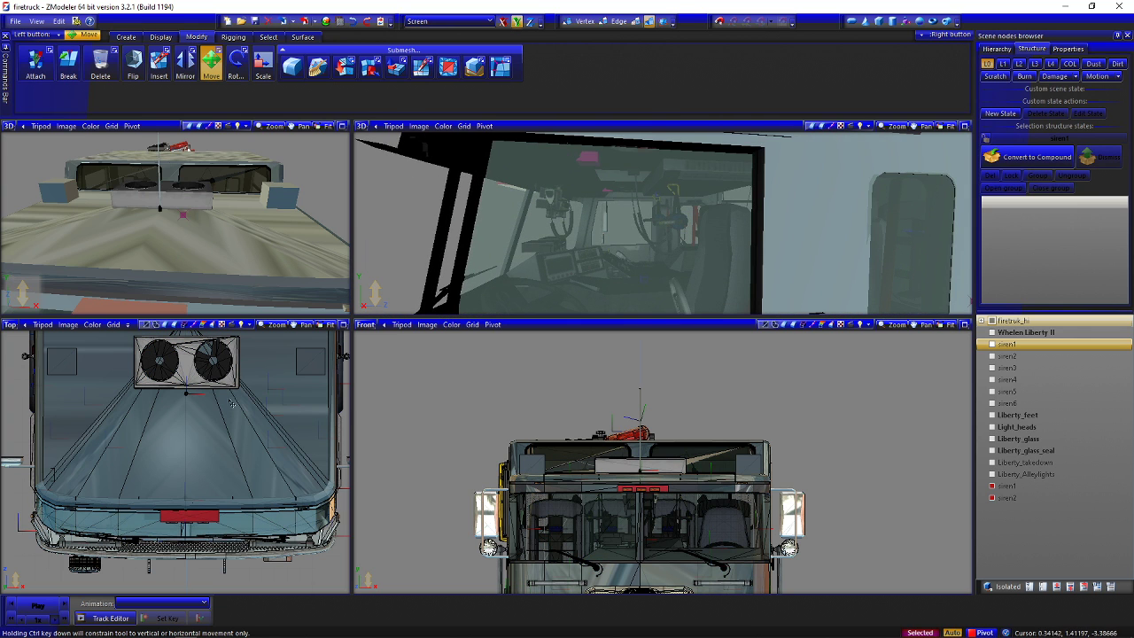
drag(230, 403, 216, 369)
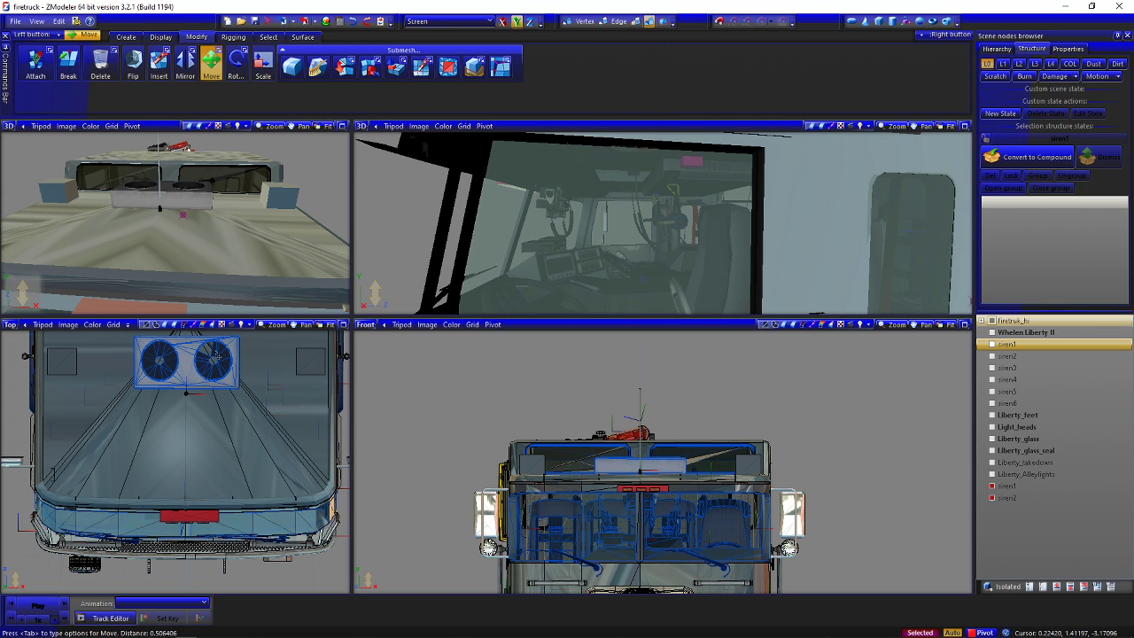
click(653, 414)
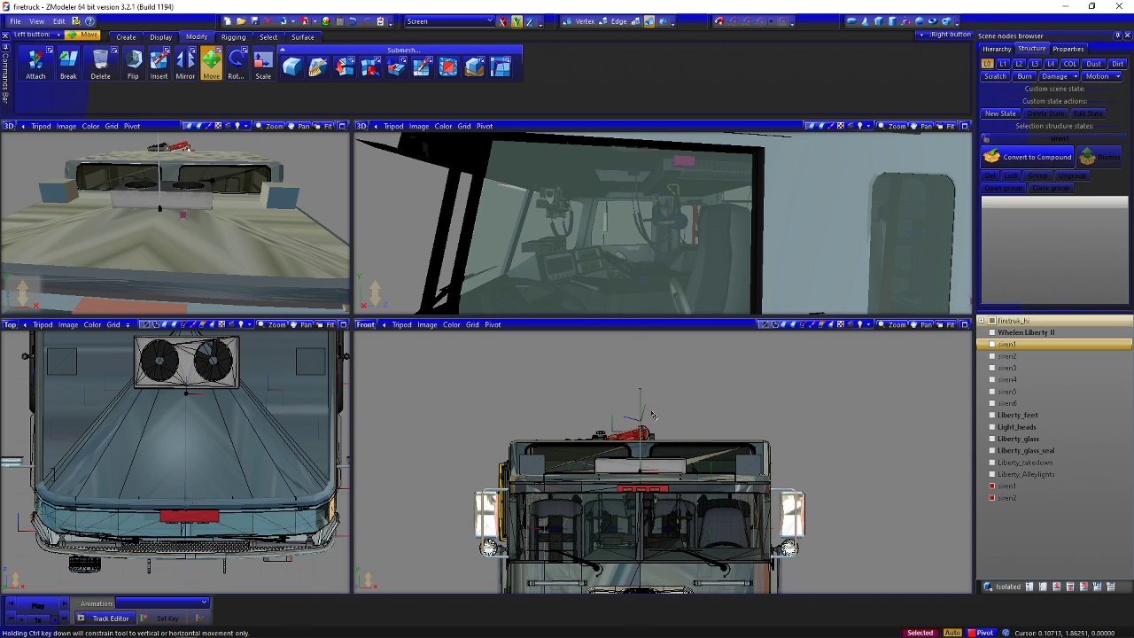
Hide firetruk_hi and show the original siren1 and siren2 light meshes together with the dummies
scroll(273, 543, down, 5)
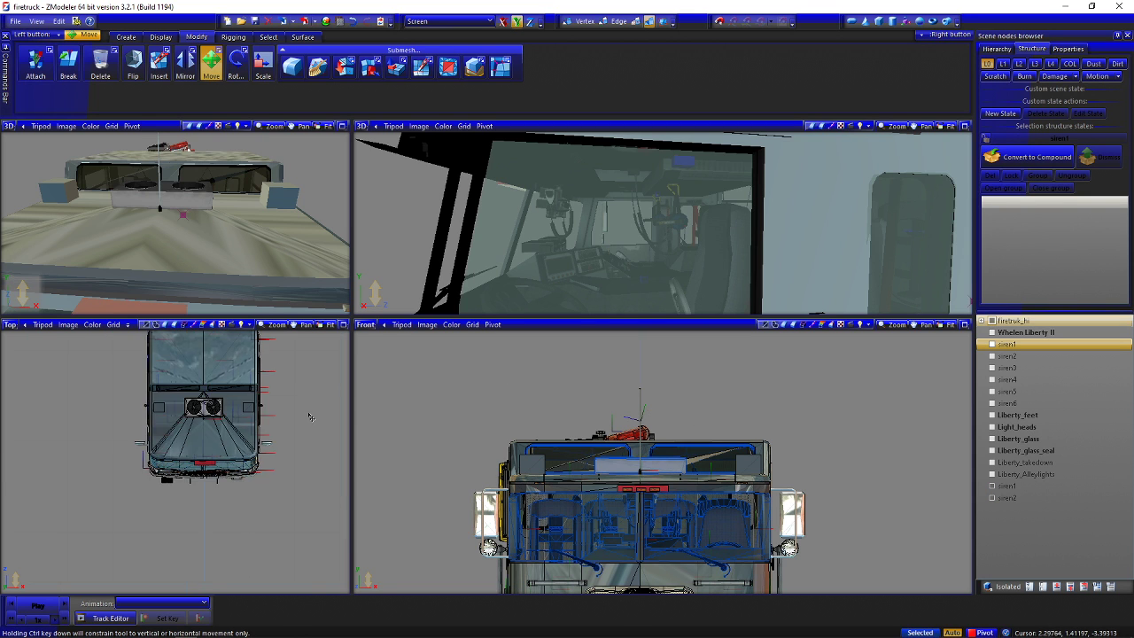
middle_drag(273, 544, 258, 480)
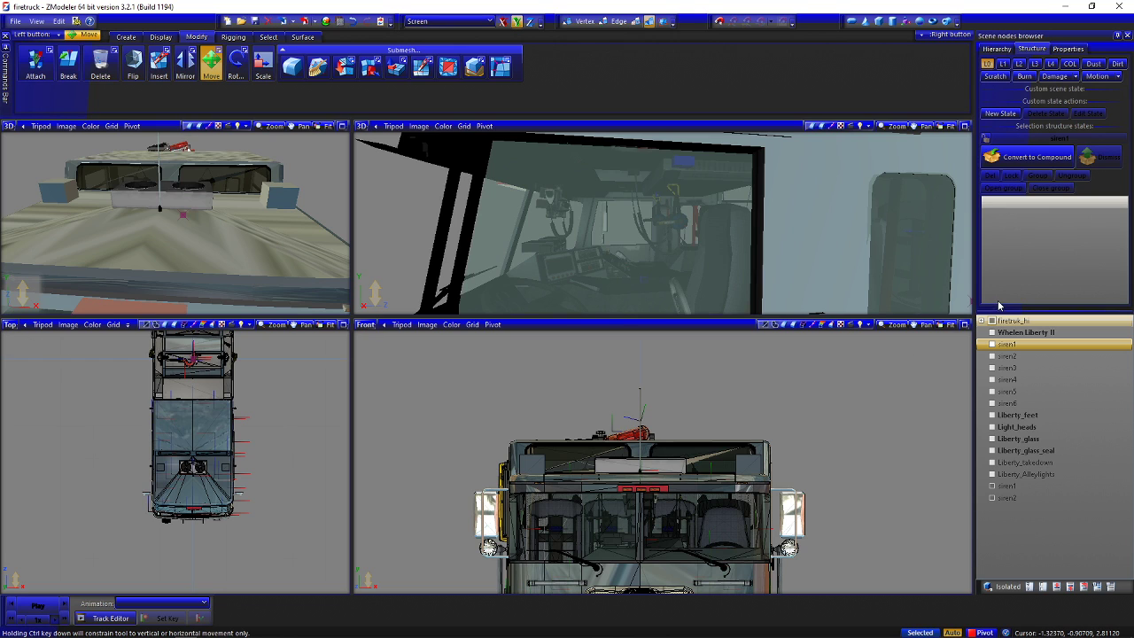
click(992, 321)
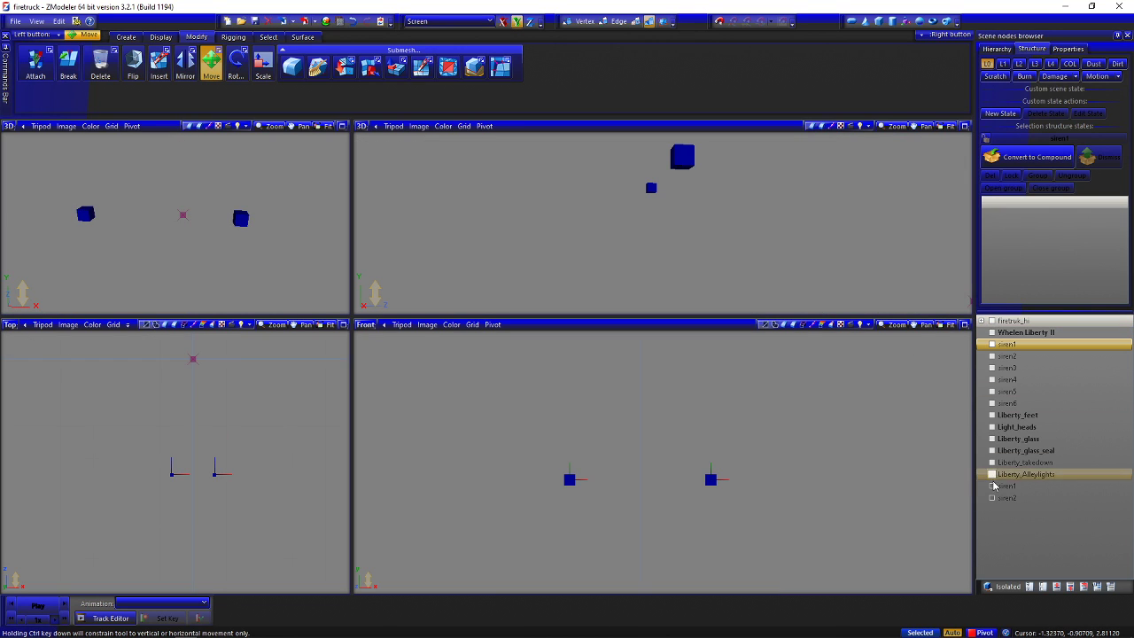
click(993, 344)
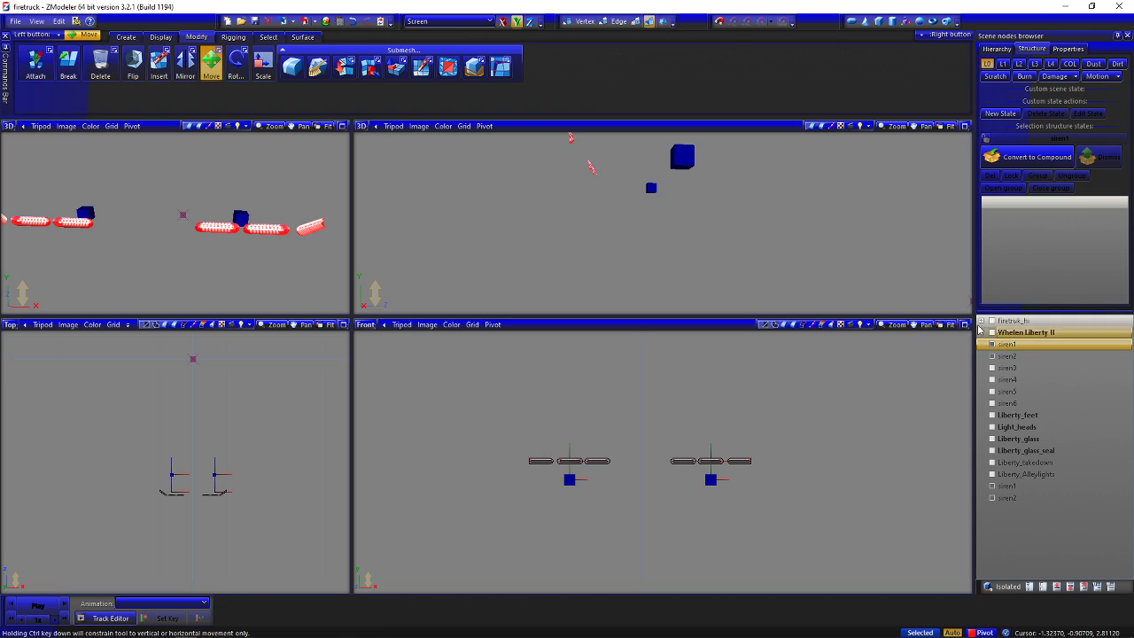
Parent the siren1 and siren2 light meshes to their matching siren1 and siren2 dummies in the node hierarchy
drag(1040, 344, 1019, 486)
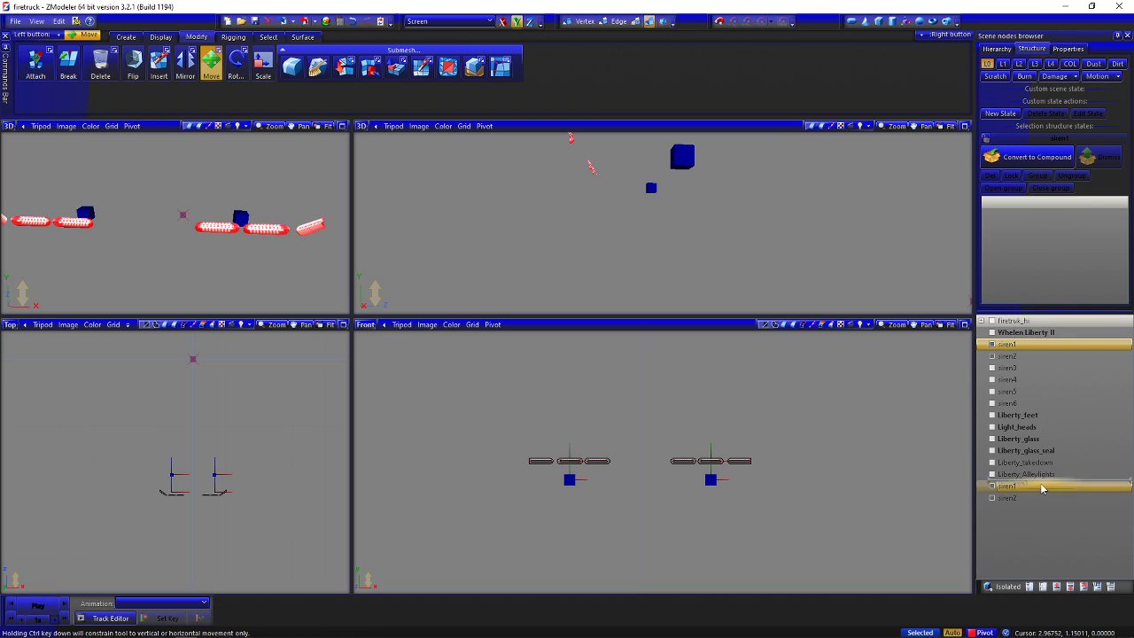
click(1008, 352)
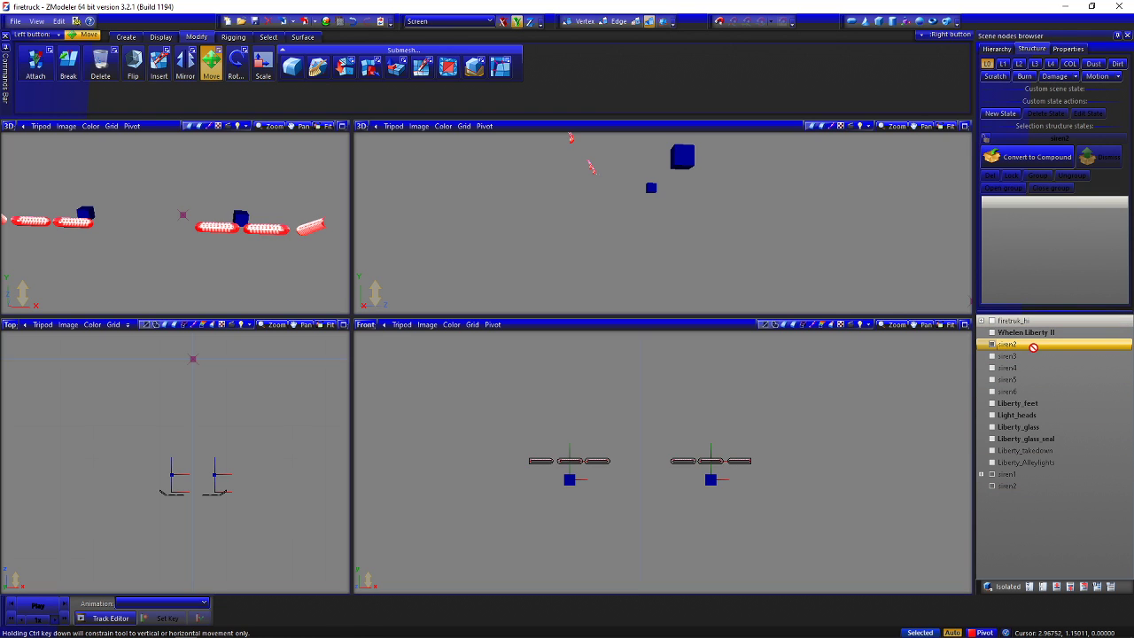
drag(1033, 347, 989, 464)
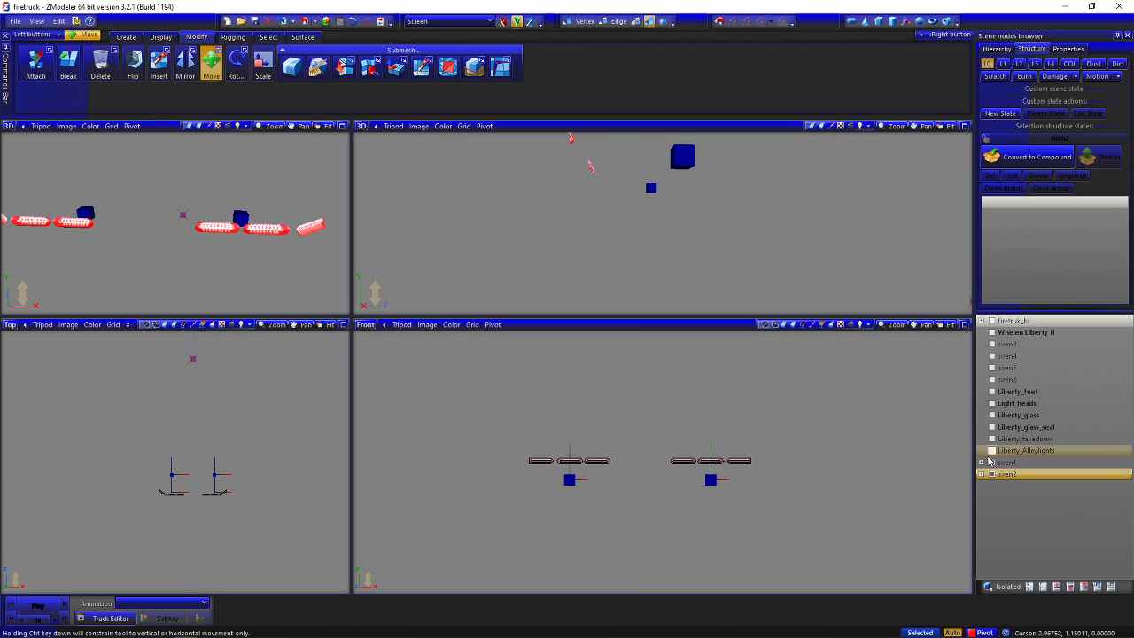
Expand the siren1 and siren2 nodes and hide both parent dummies, leaving their light meshes shown
click(982, 462)
click(981, 486)
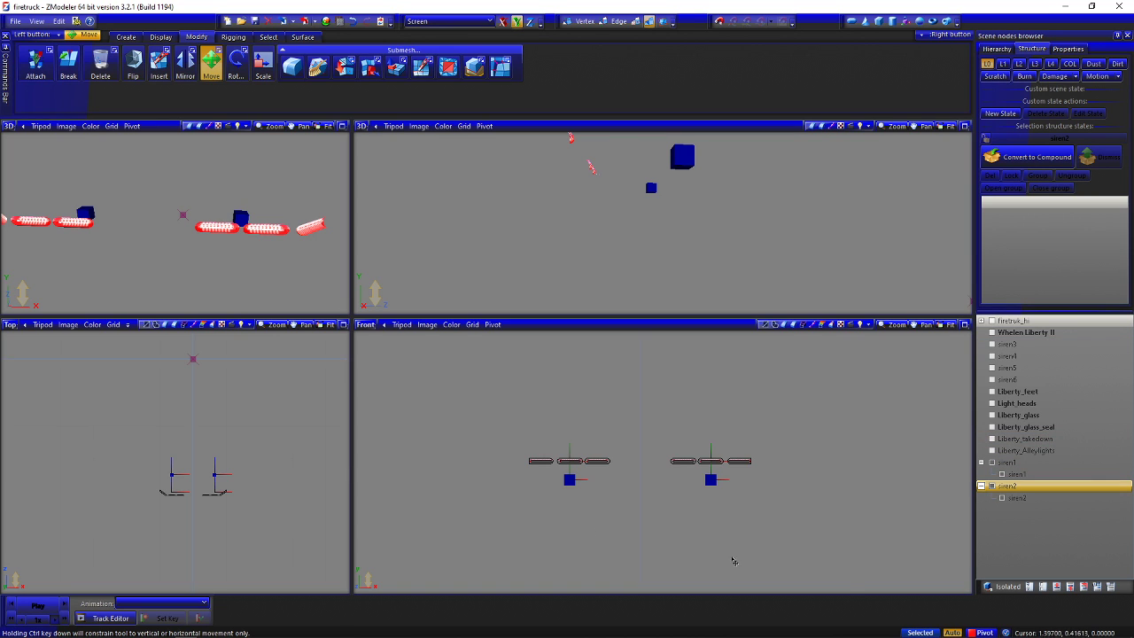
click(992, 462)
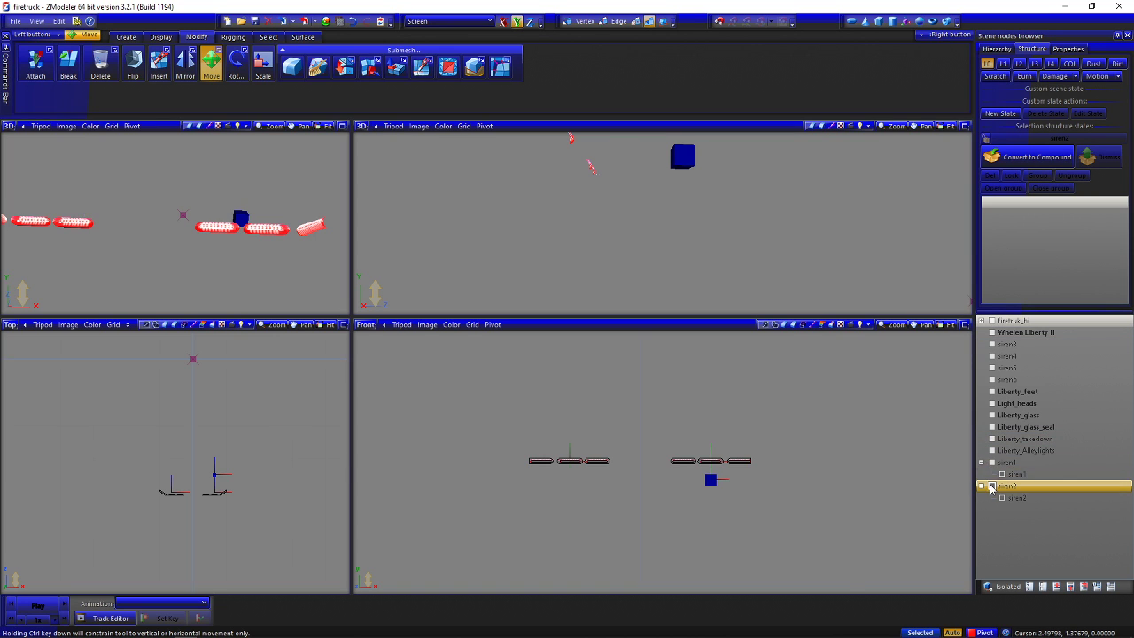
click(992, 486)
Select the siren1 and siren2 light meshes and reset their local axes to their parent dummies
scroll(189, 282, down, 3)
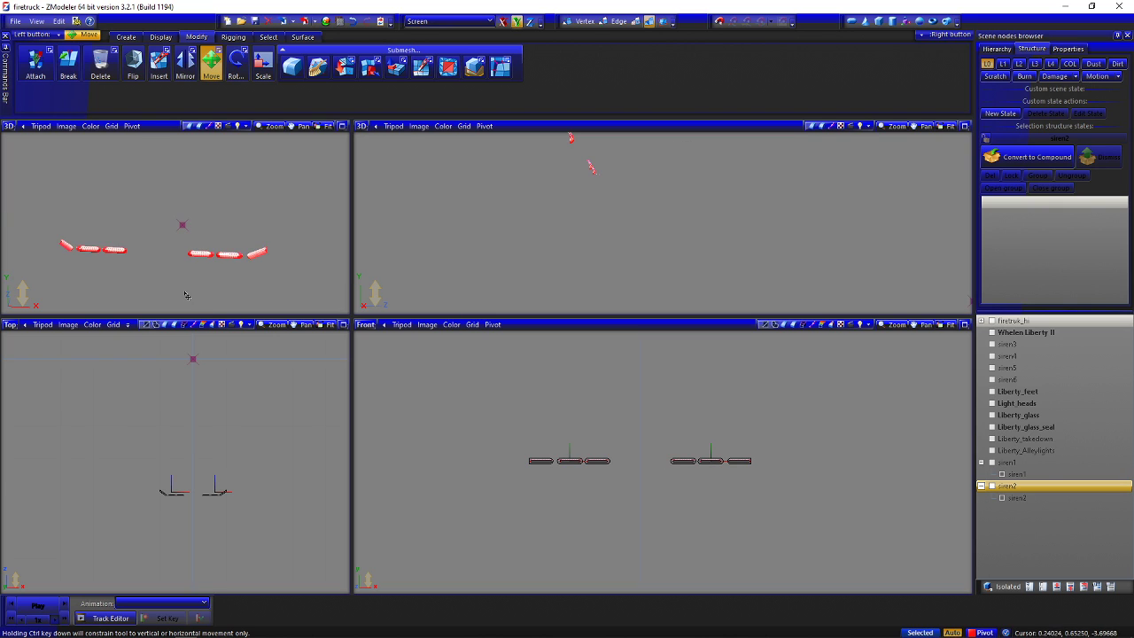
drag(113, 455, 273, 526)
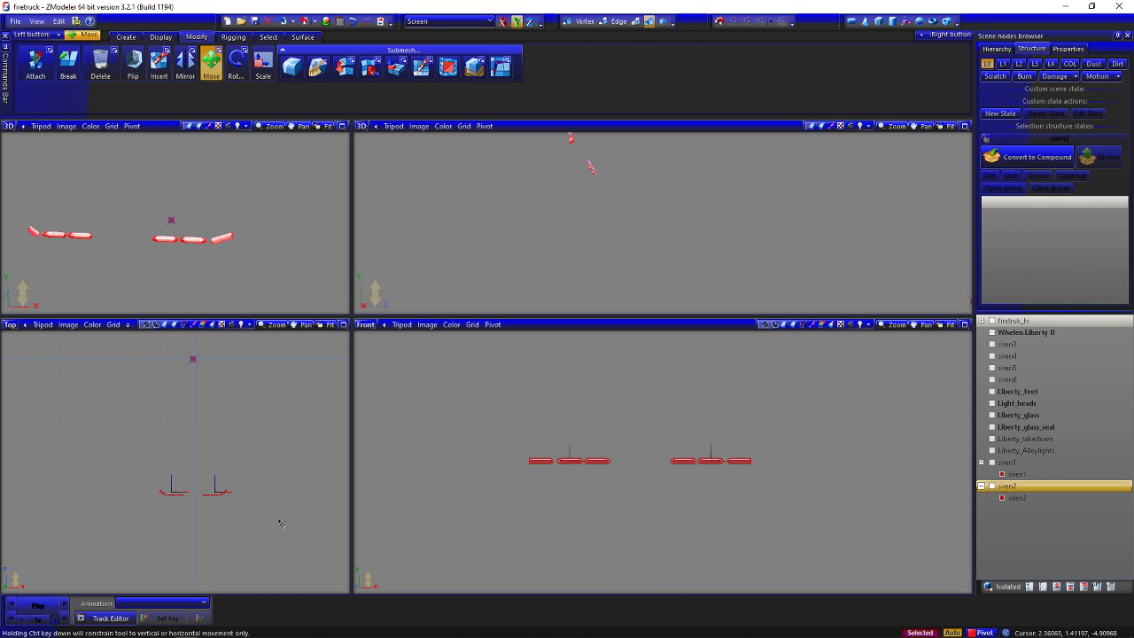
click(160, 37)
click(215, 68)
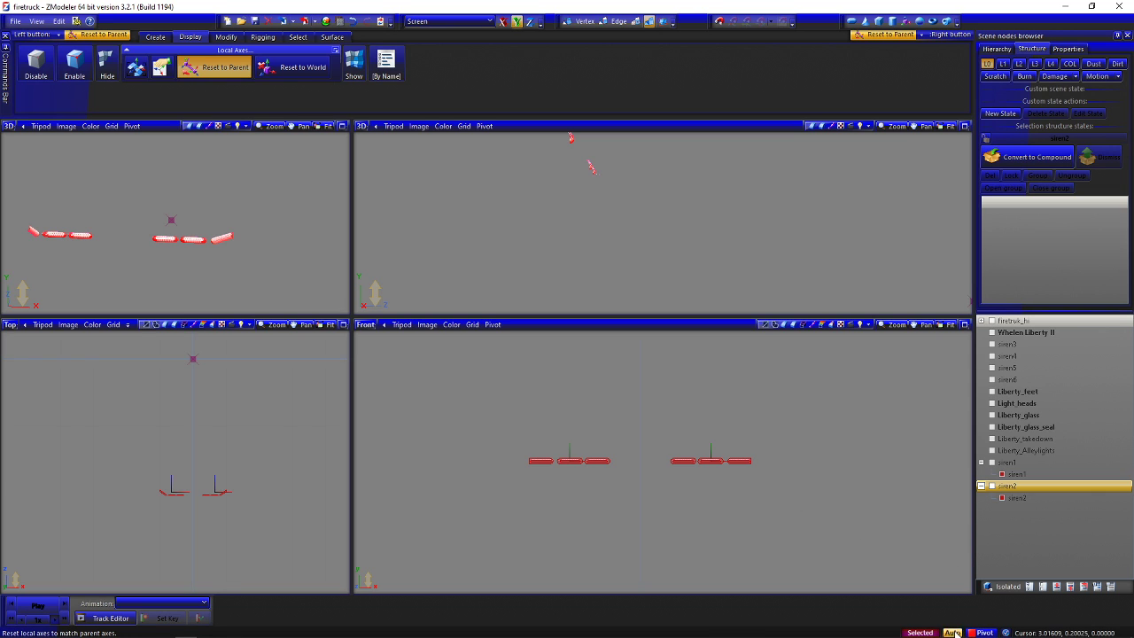
click(216, 67)
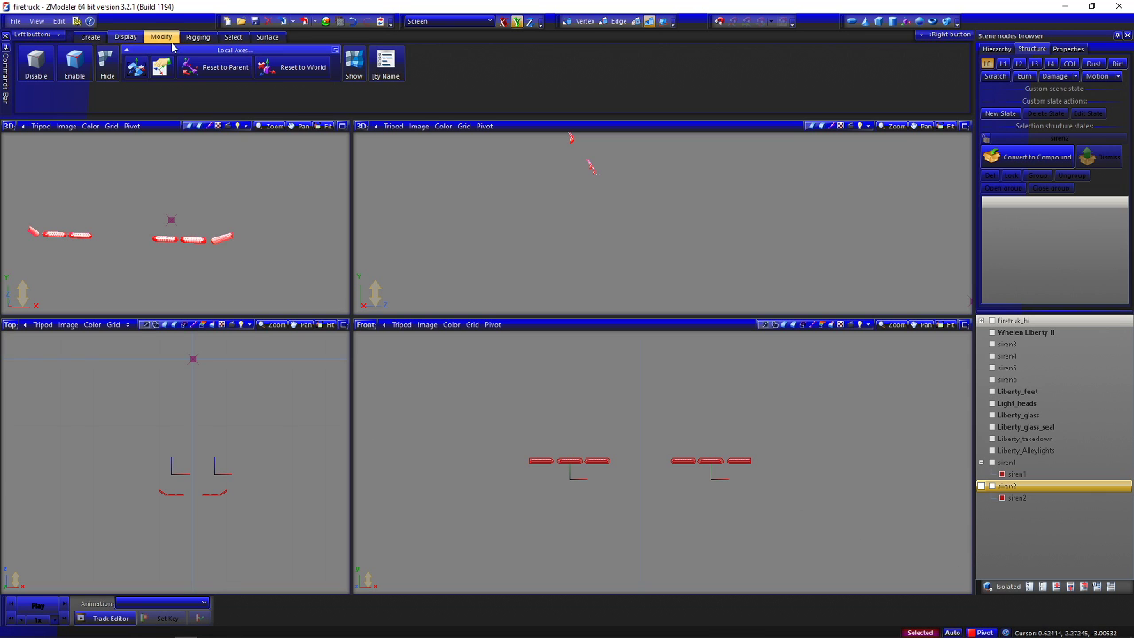
Scale the selected siren1 and siren2 light meshes to 0.1 on X, Y and Z and apply the values
click(161, 37)
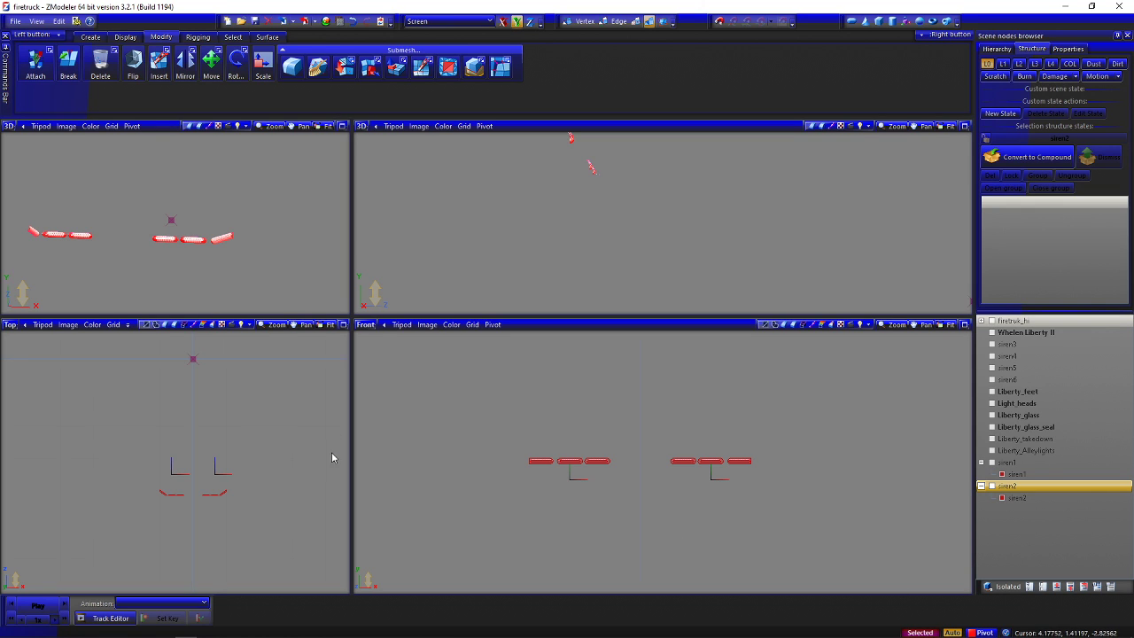
click(1041, 475)
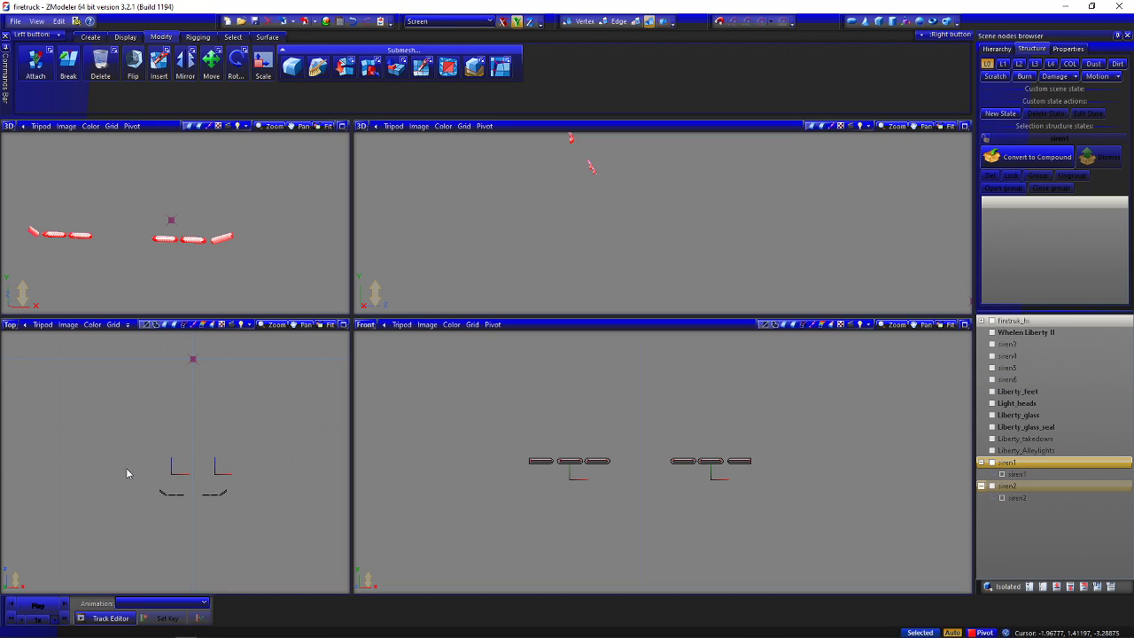
drag(110, 459, 297, 544)
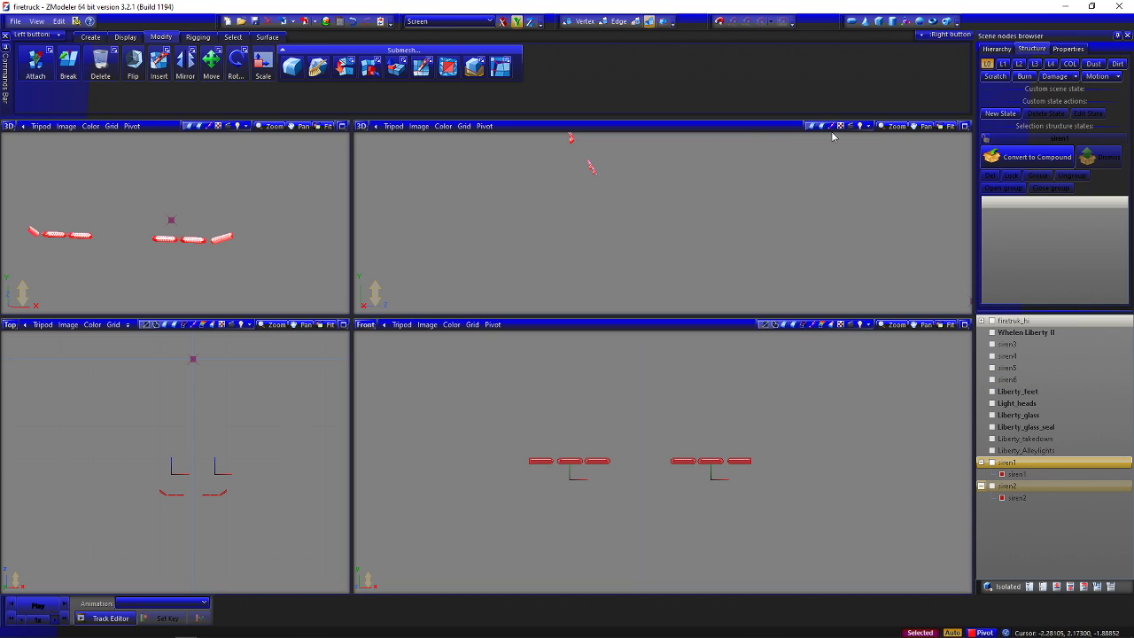
click(1068, 49)
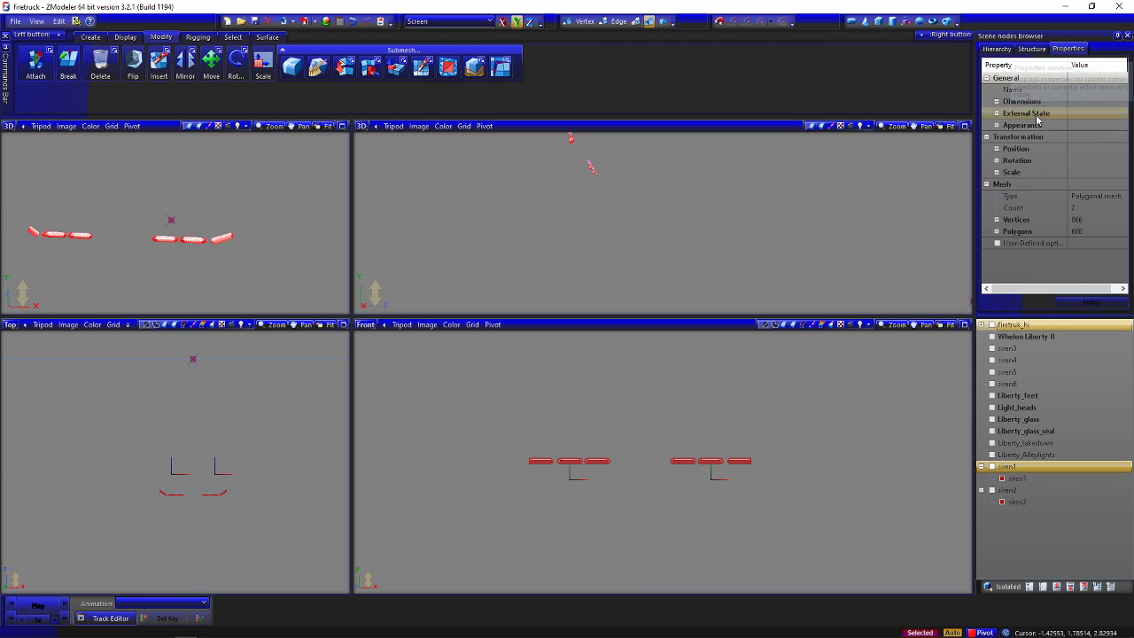
double_click(1035, 172)
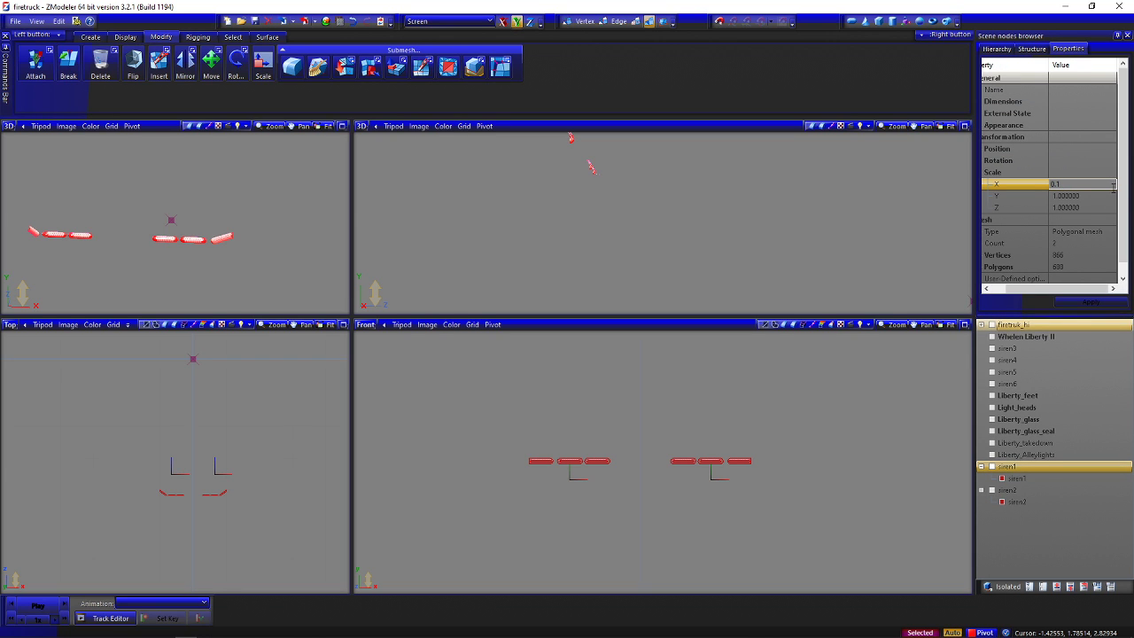
click(1111, 194)
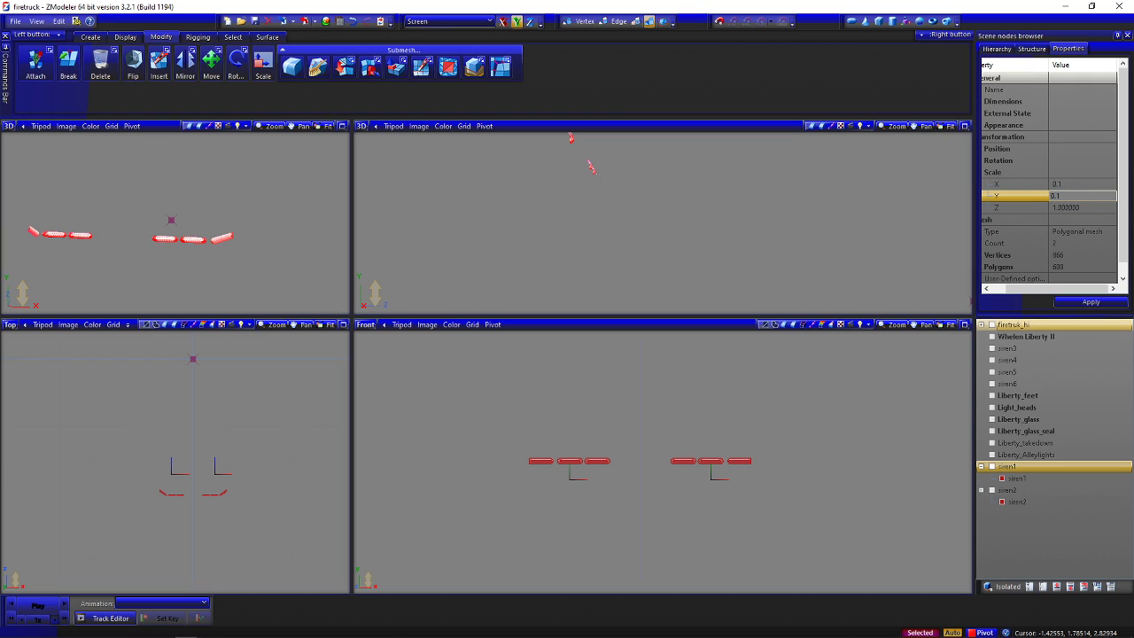
click(1103, 206)
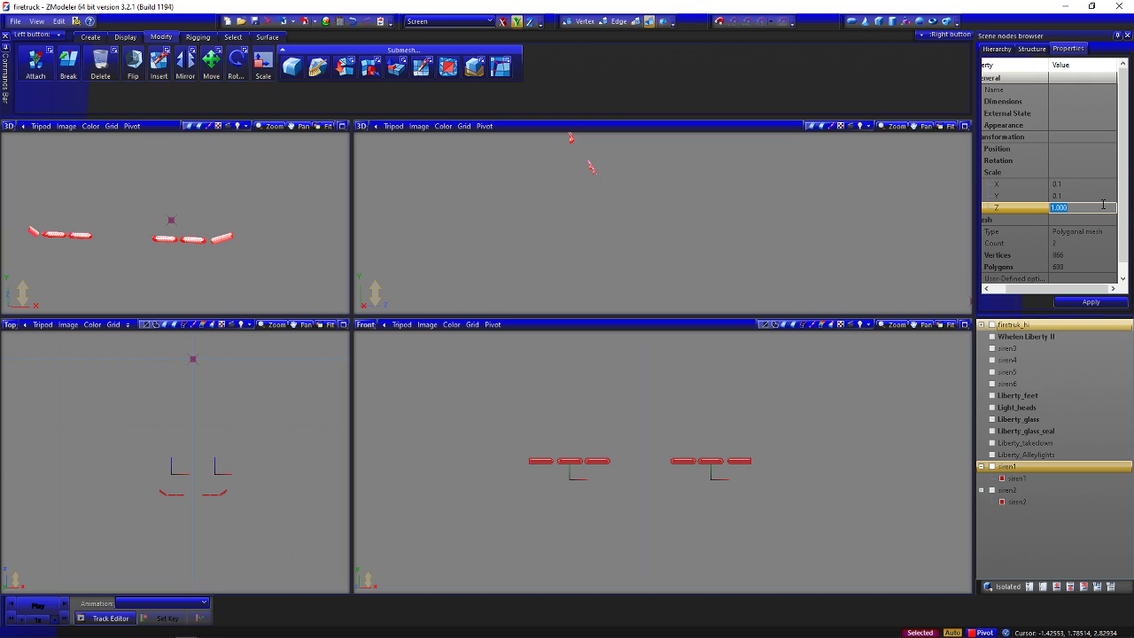
text(0.1)
key(Return)
click(1090, 302)
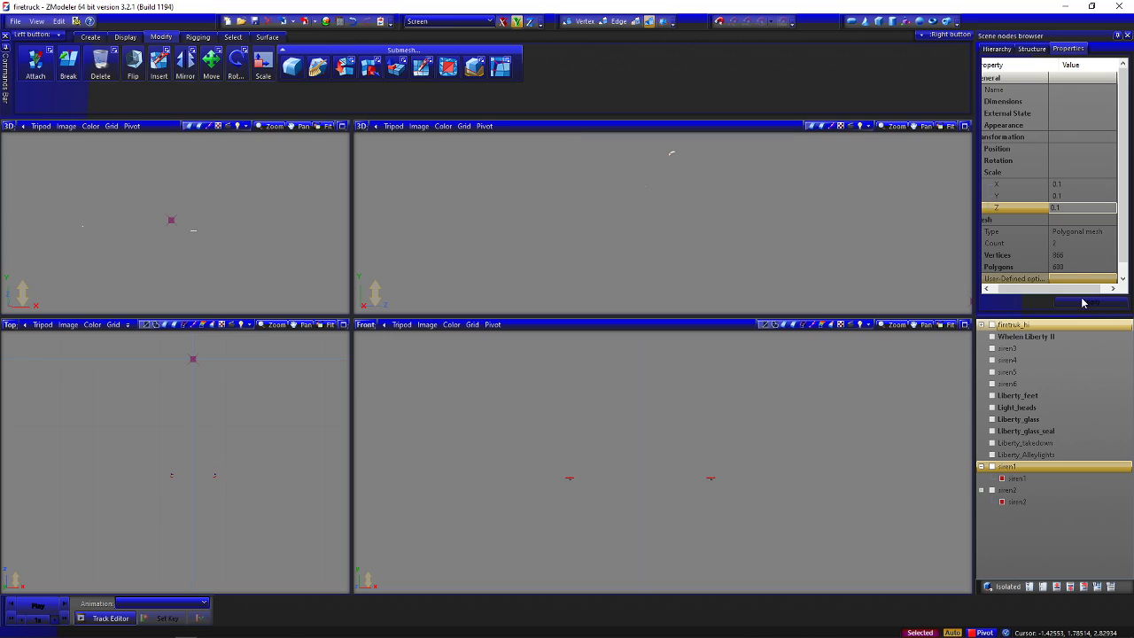
Deselect the light meshes and toggle firetruk_hi on and off to check that the shrunken lights are hidden inside the truck
click(1030, 49)
click(1017, 498)
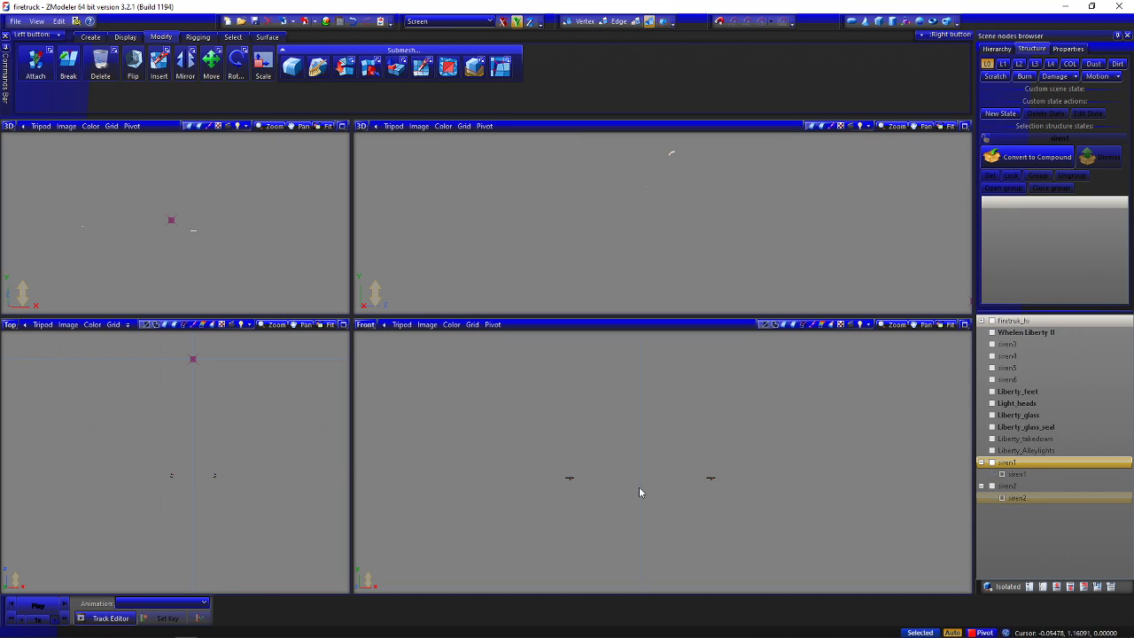
click(993, 320)
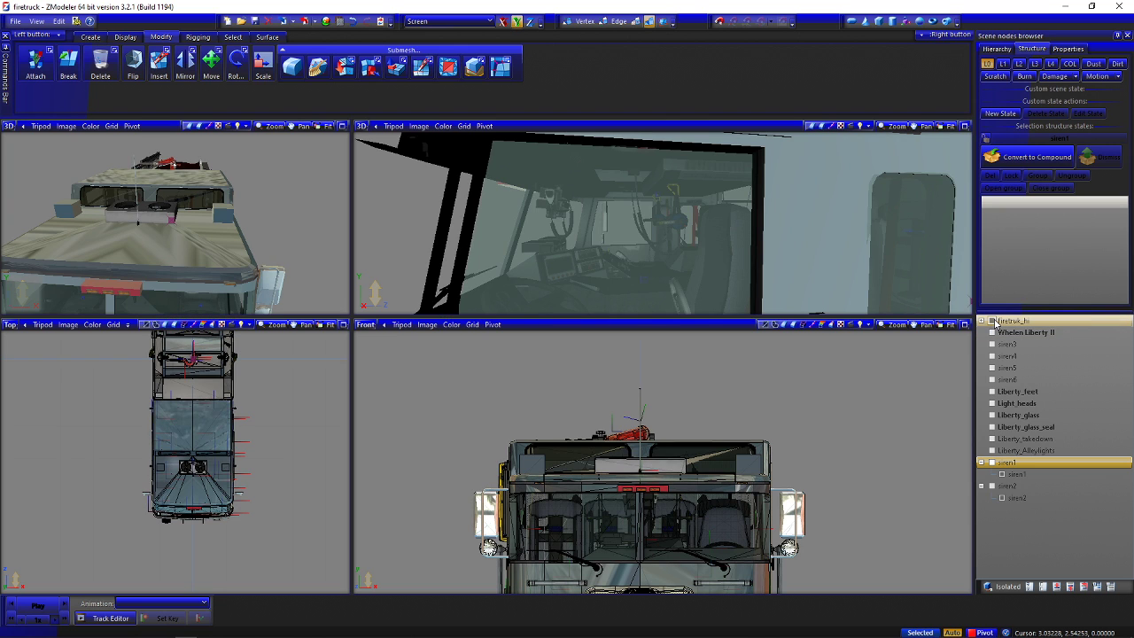
click(993, 322)
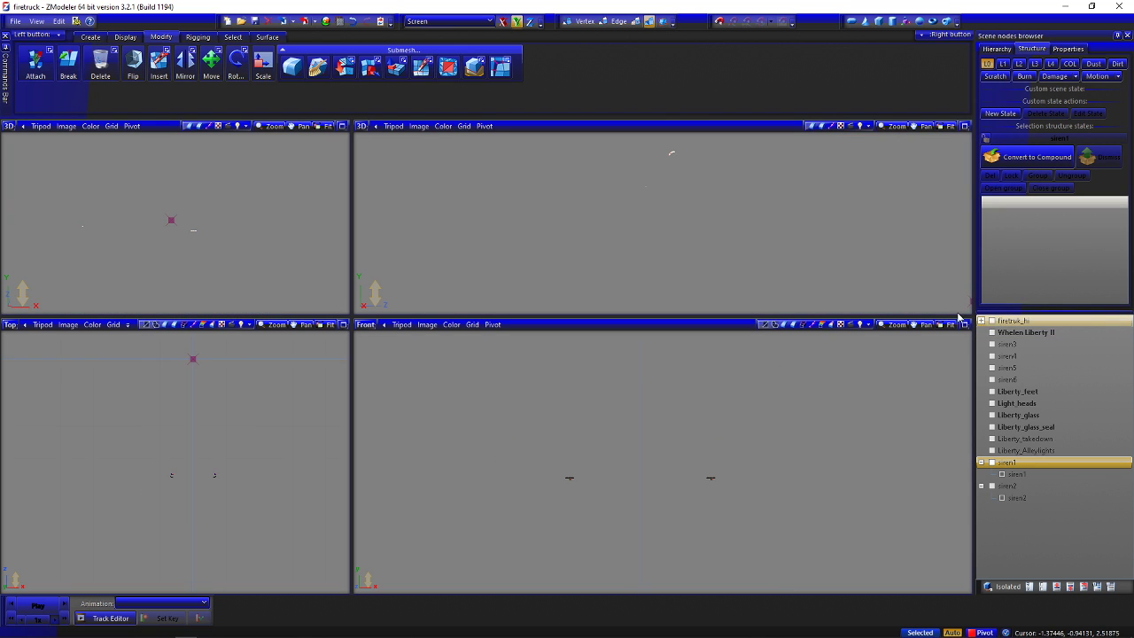
click(993, 321)
click(993, 321)
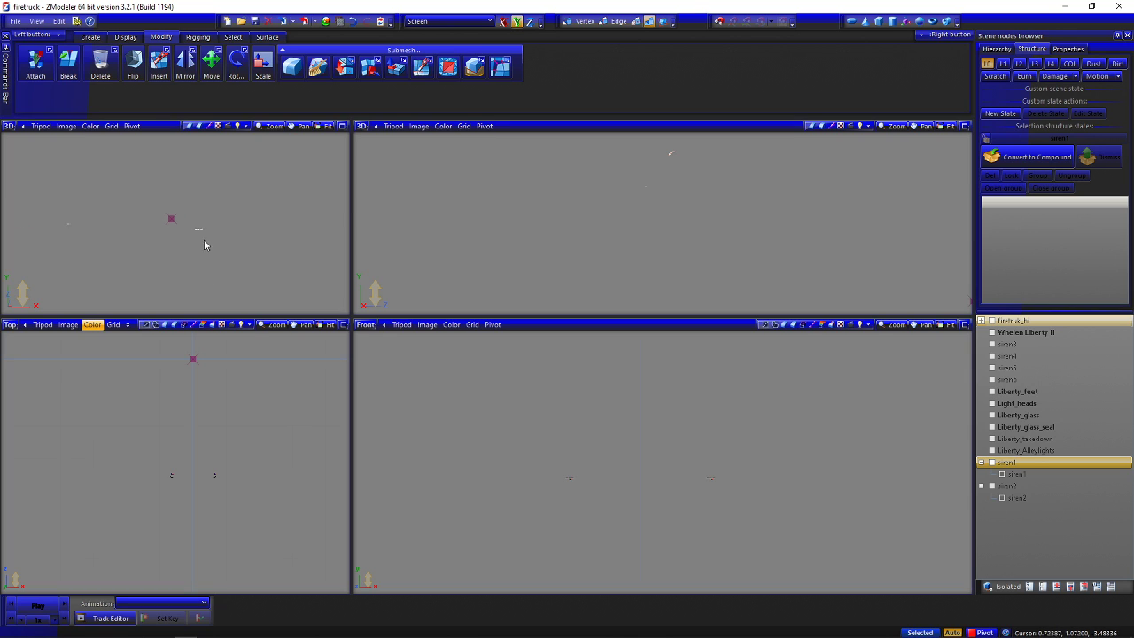
Show both siren dummies, convert the siren1 dummy to a compound, and assign its light mesh to the L0 state
click(992, 462)
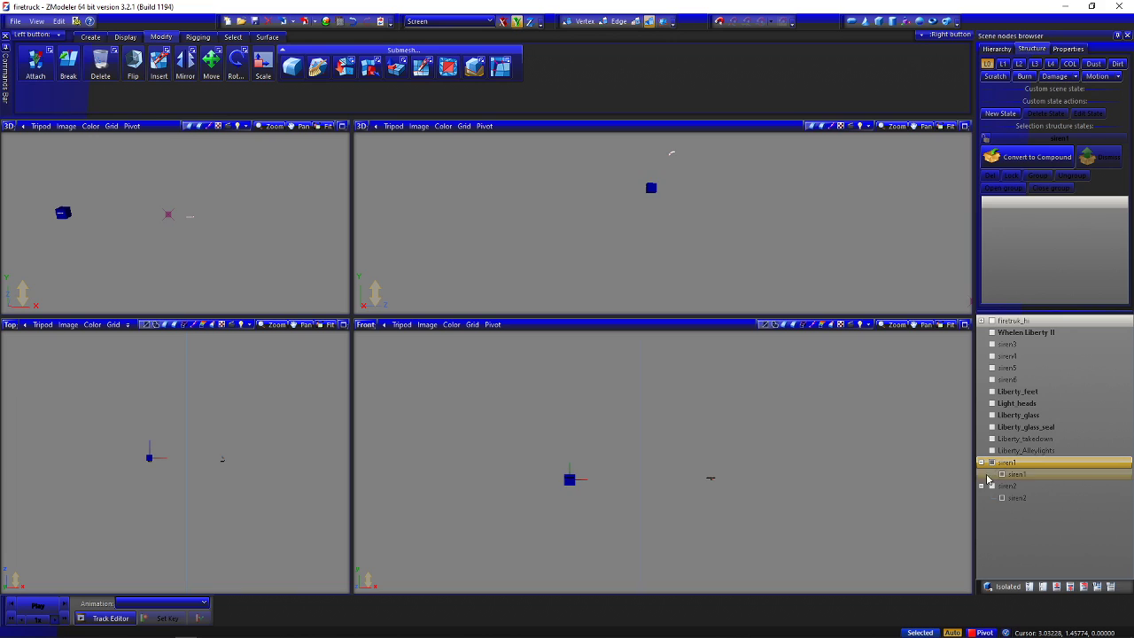
click(993, 485)
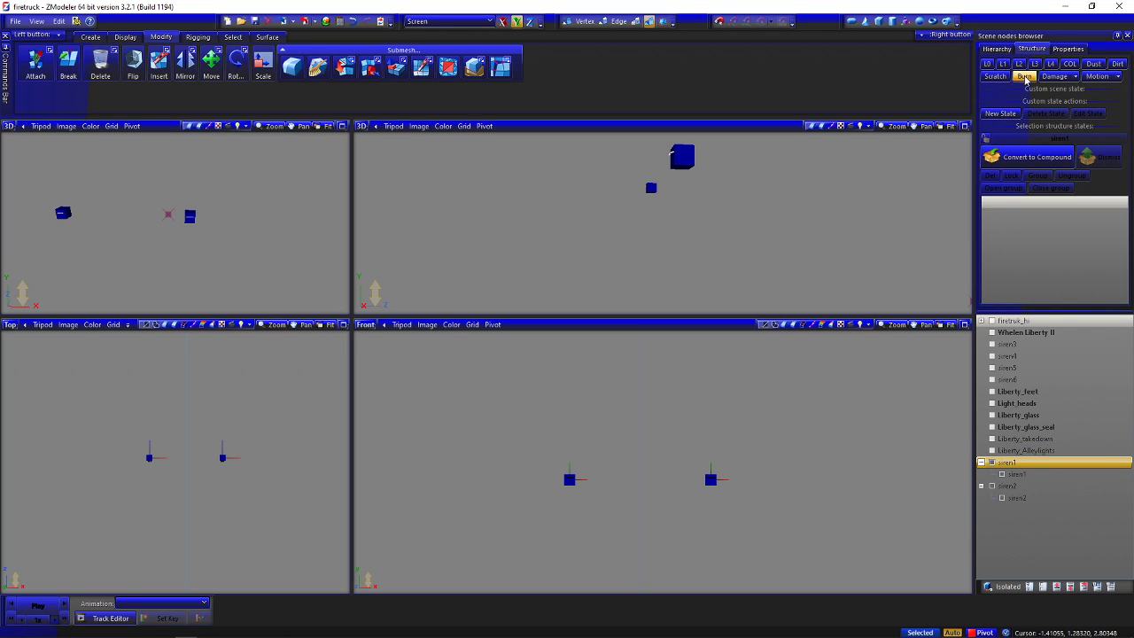
click(1024, 161)
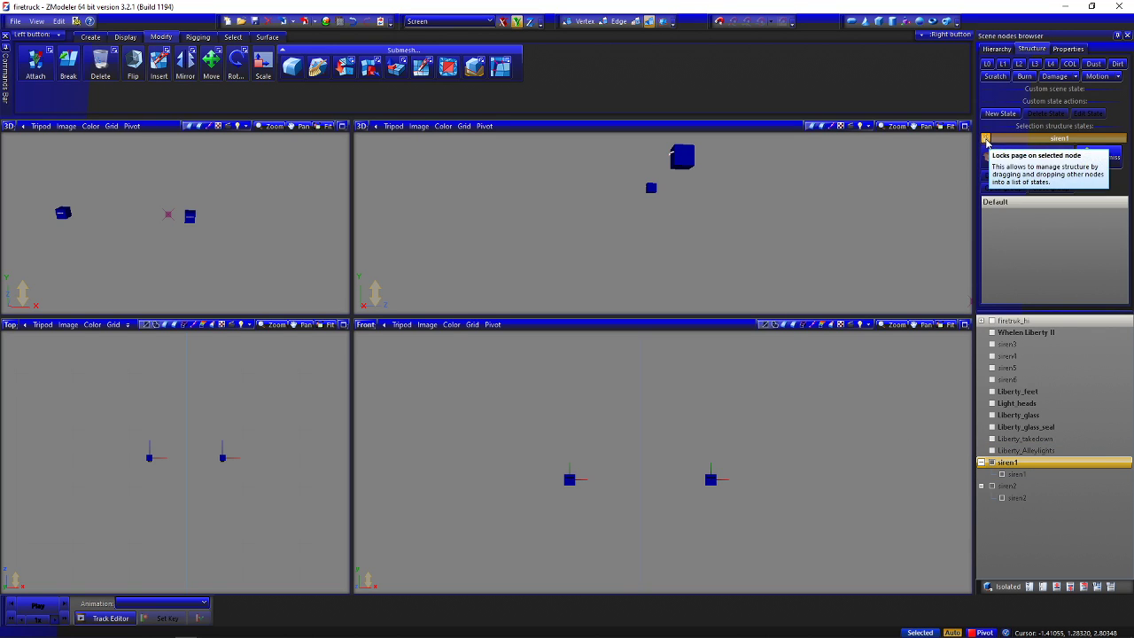
click(989, 140)
click(1026, 474)
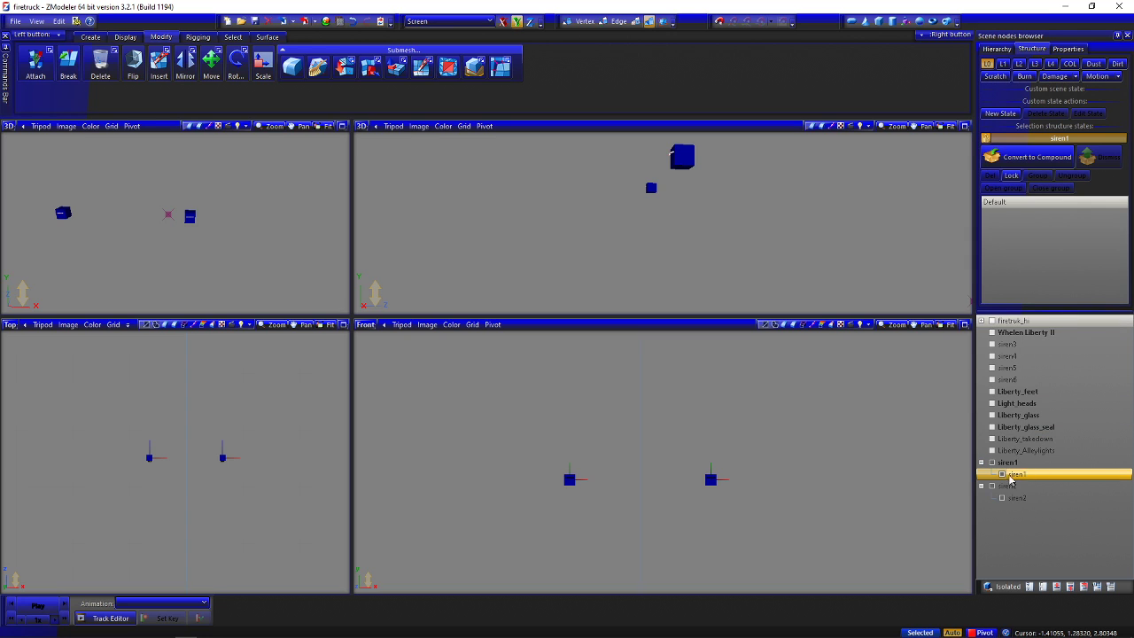
drag(1011, 476, 1036, 274)
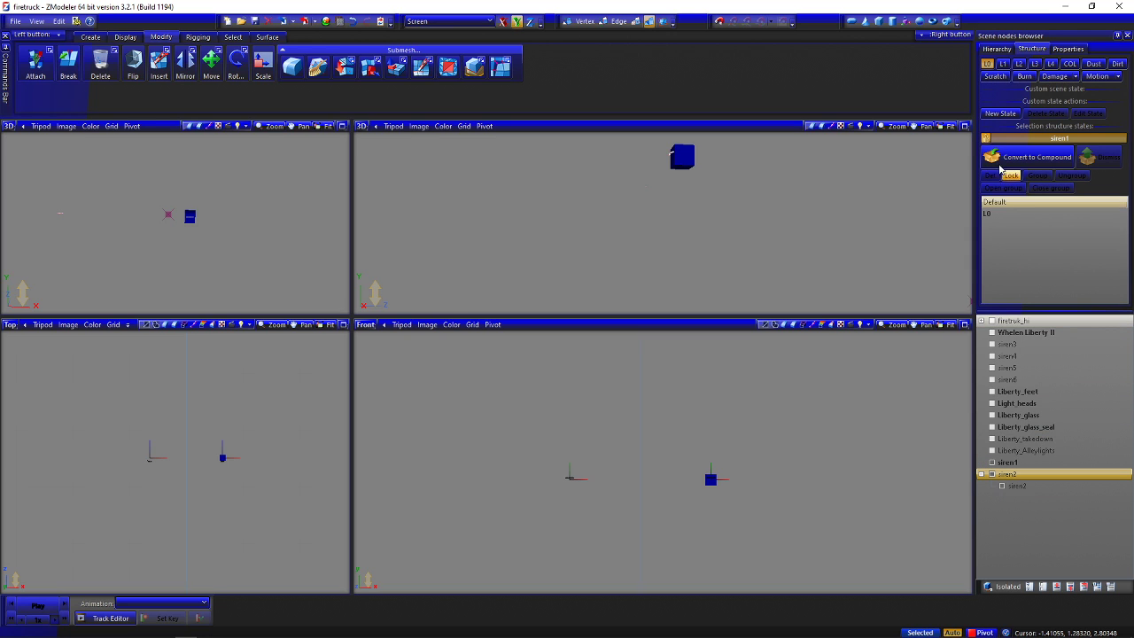
Turn the siren2 dummy into a compound with its light mesh as the L0 state
click(988, 65)
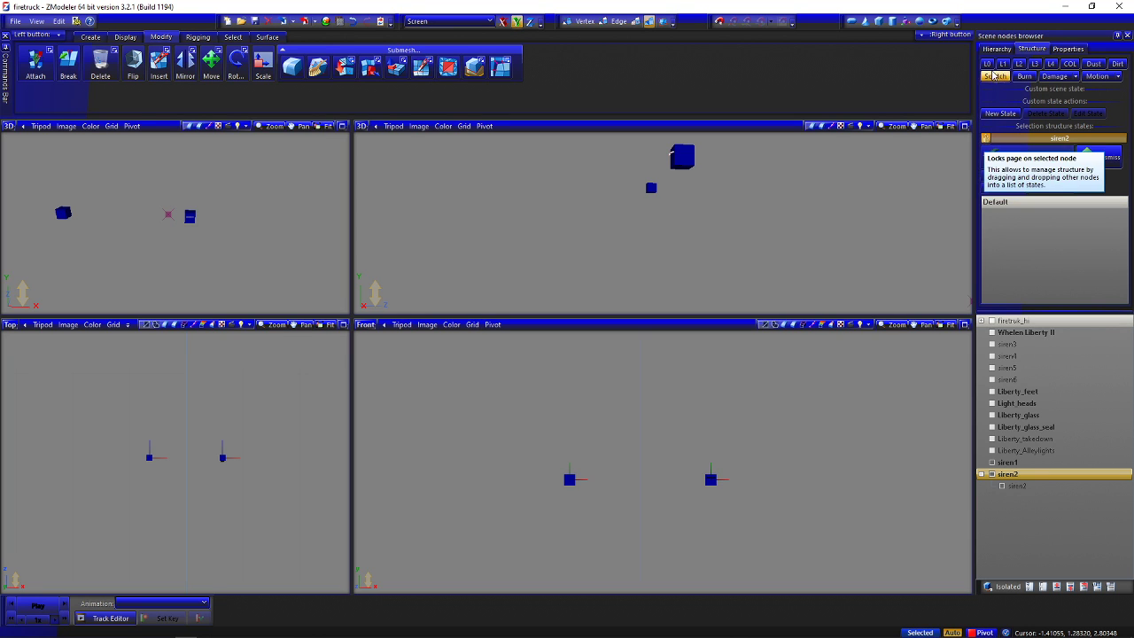
click(994, 67)
drag(1019, 485, 1042, 274)
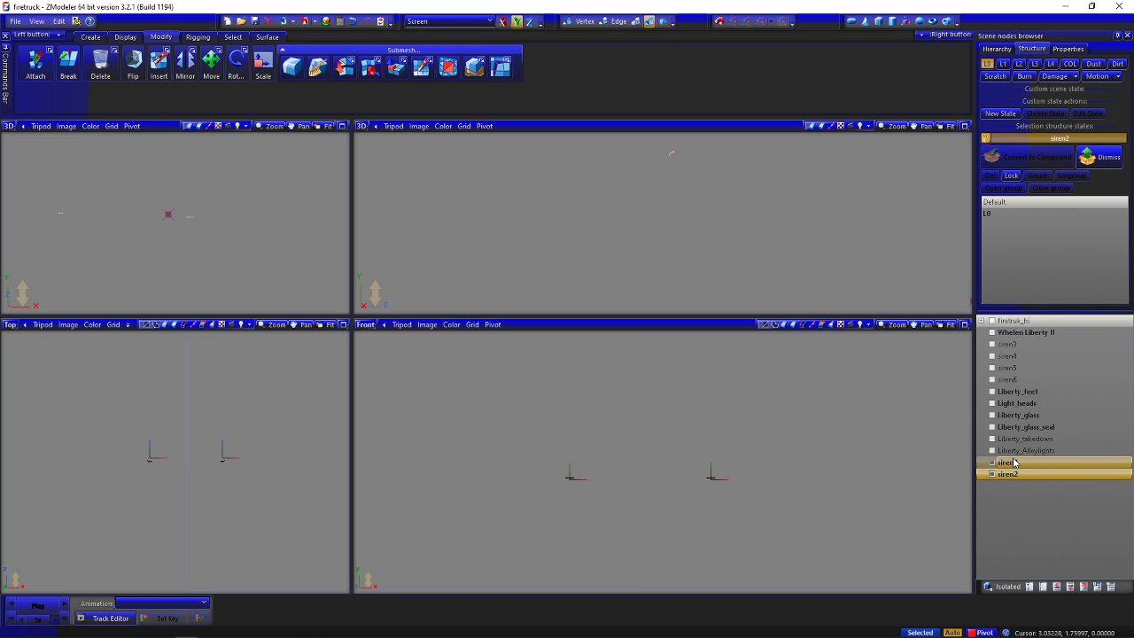
Move the siren1 and siren2 compounds under the chassis of firetruk_hi, and hide and collapse the truck hierarchy
click(1051, 466)
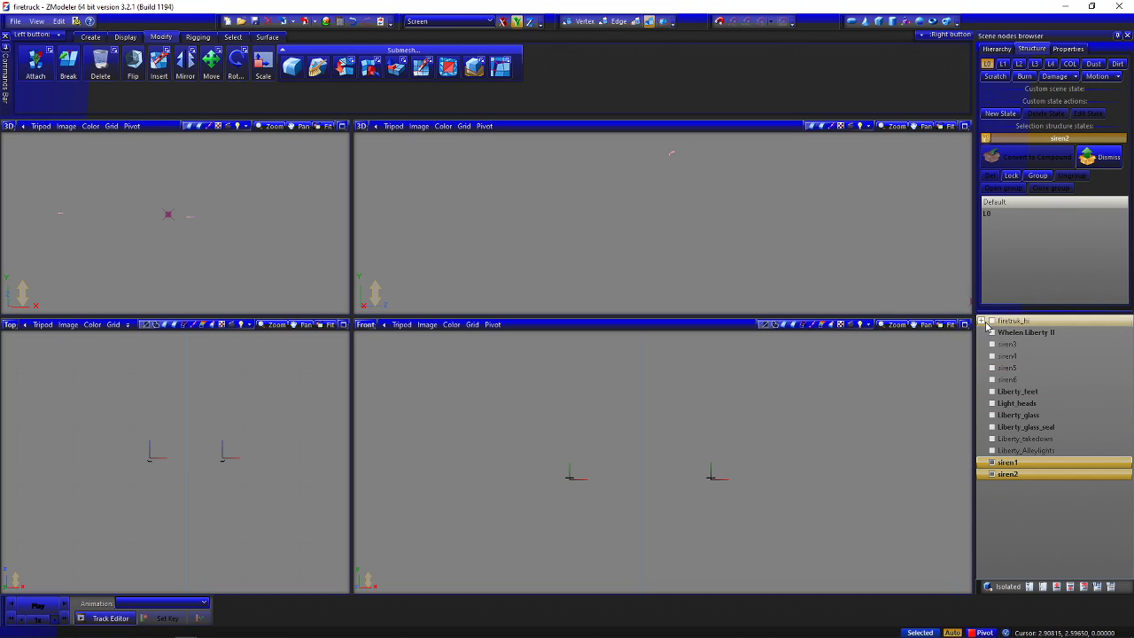
scroll(1127, 515, down, 10)
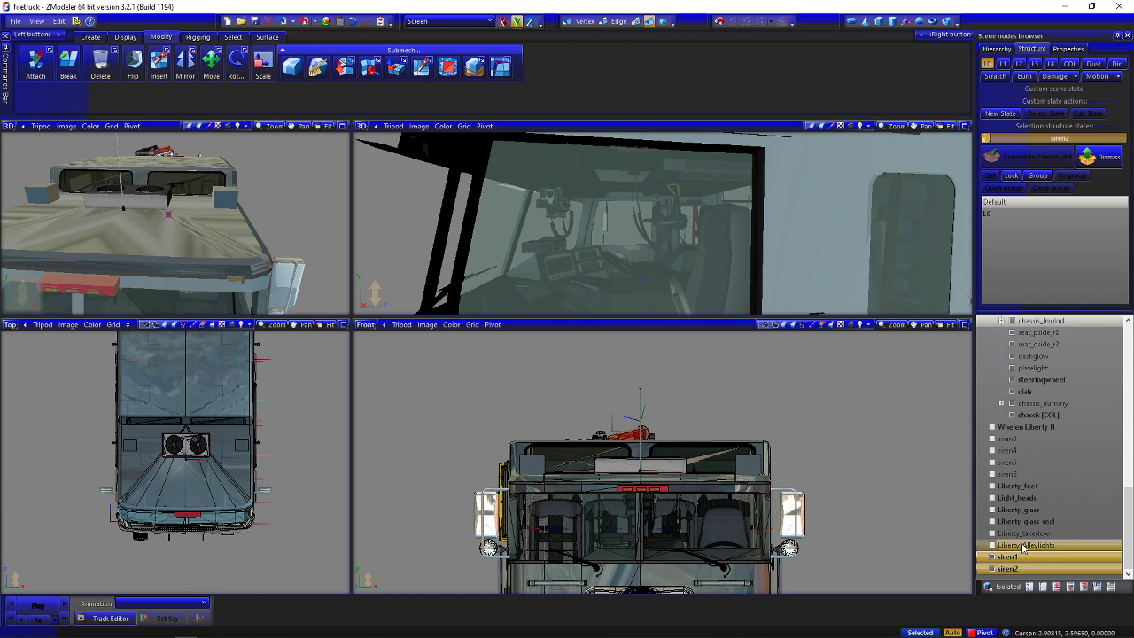
drag(1045, 561, 990, 330)
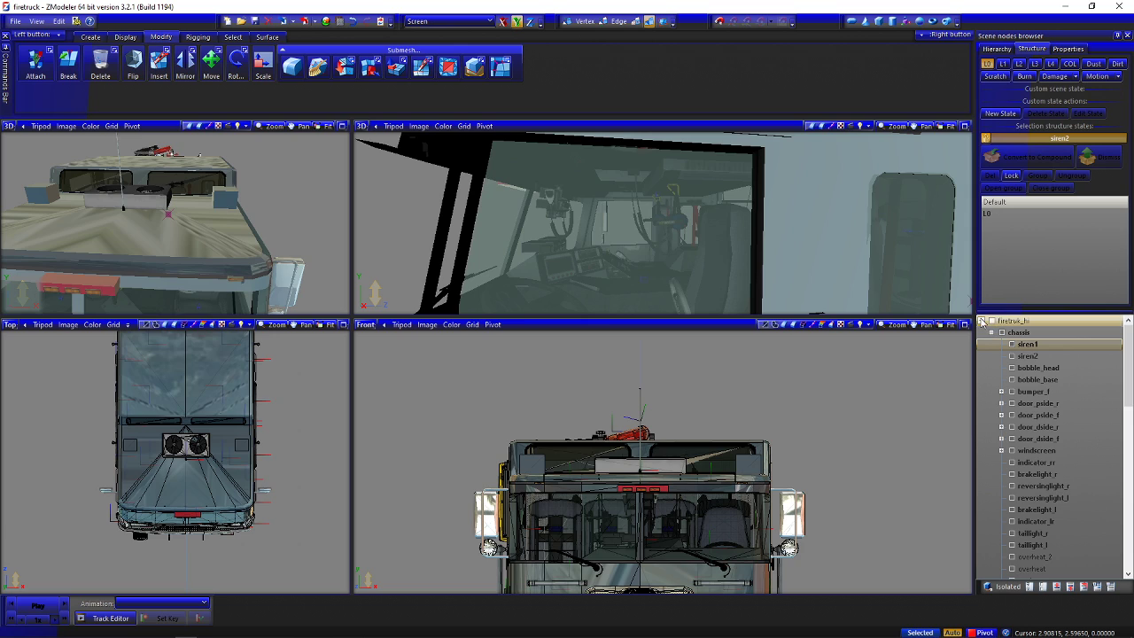
click(982, 321)
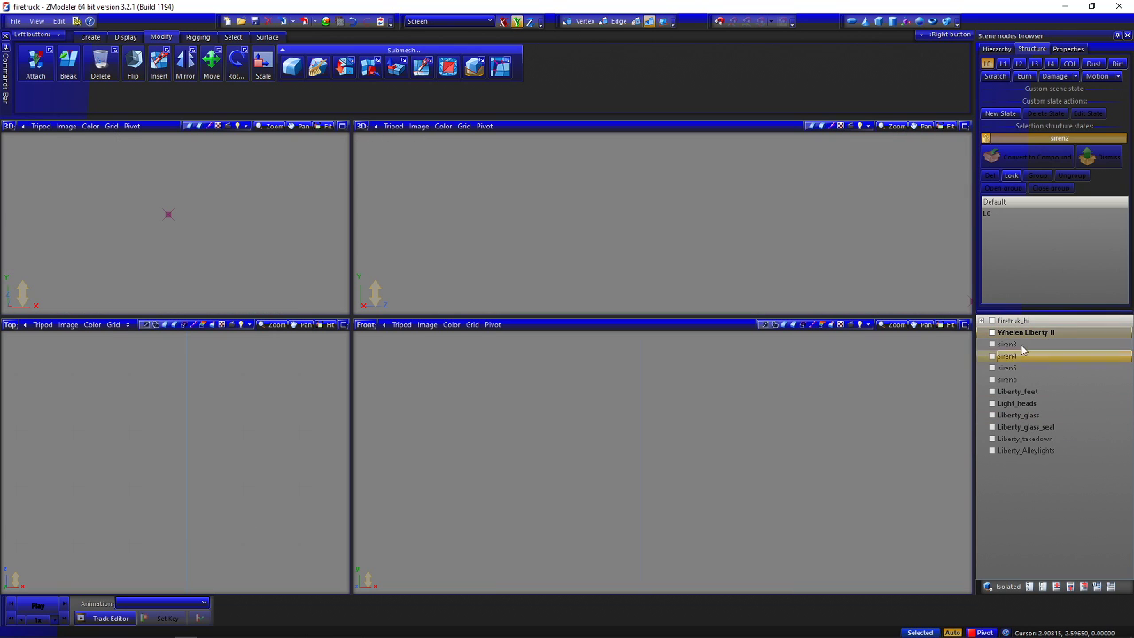
Show the siren3, siren4, siren5 and siren6 light meshes together for the next round of setup
click(992, 344)
click(992, 355)
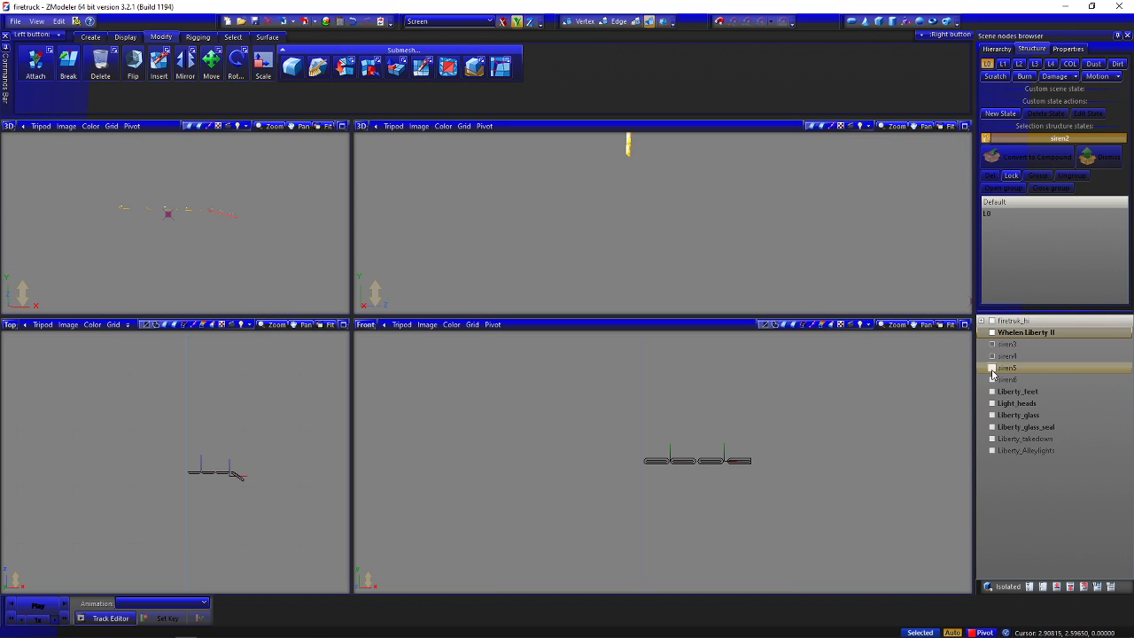
click(992, 368)
click(993, 379)
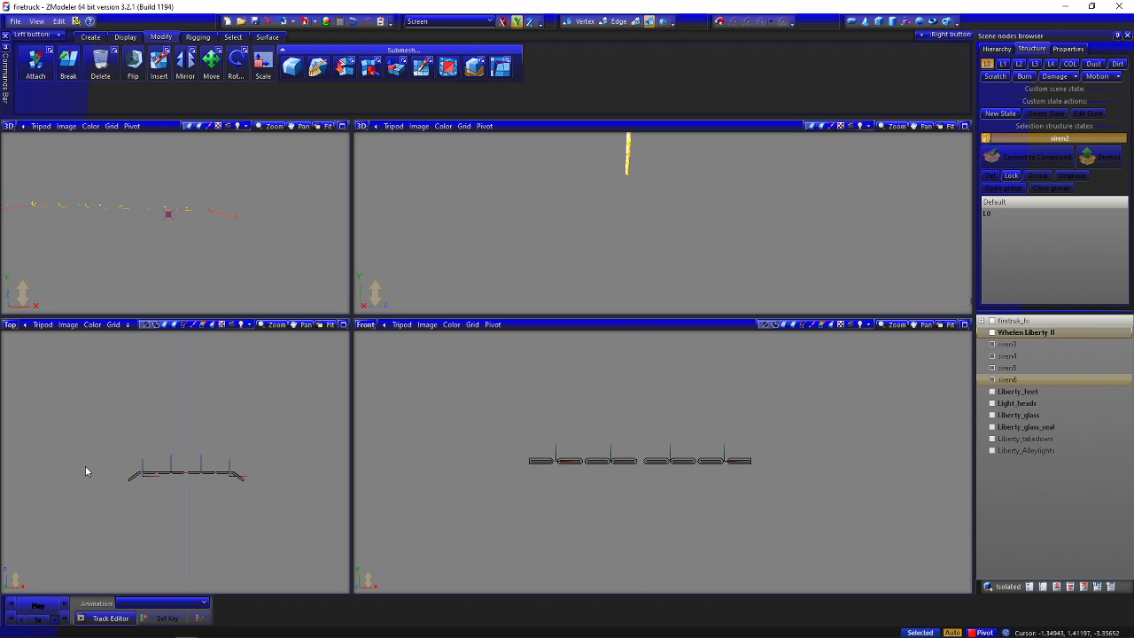
scroll(170, 496, up, 5)
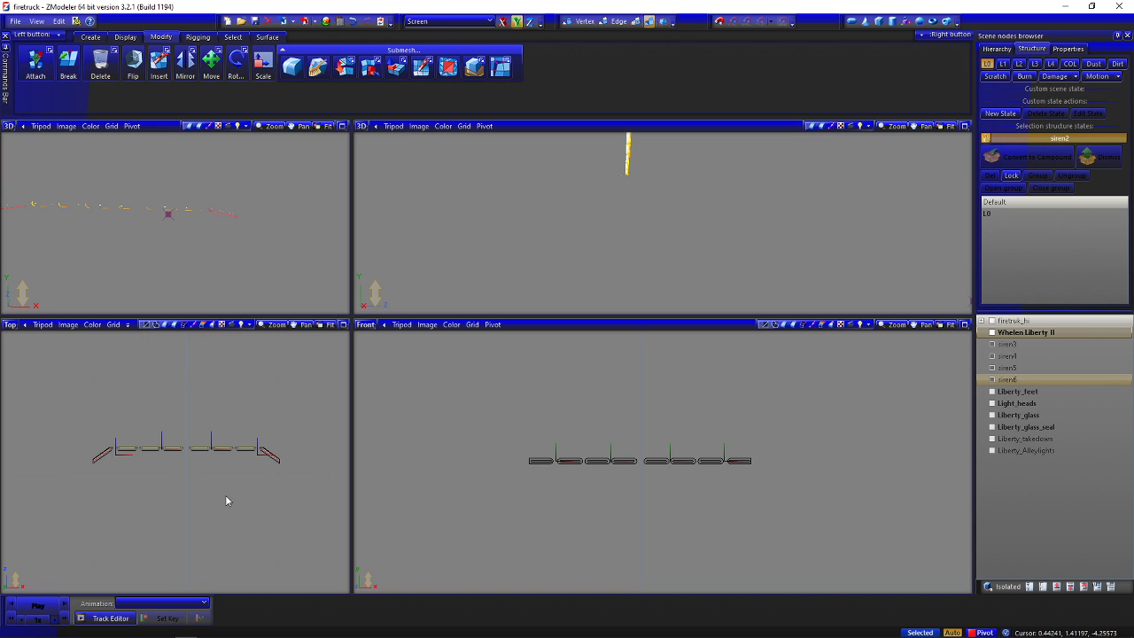
Switch to File Explorer, go up to the [cars] resources folder and duplicate the bat1 folder there
click(186, 629)
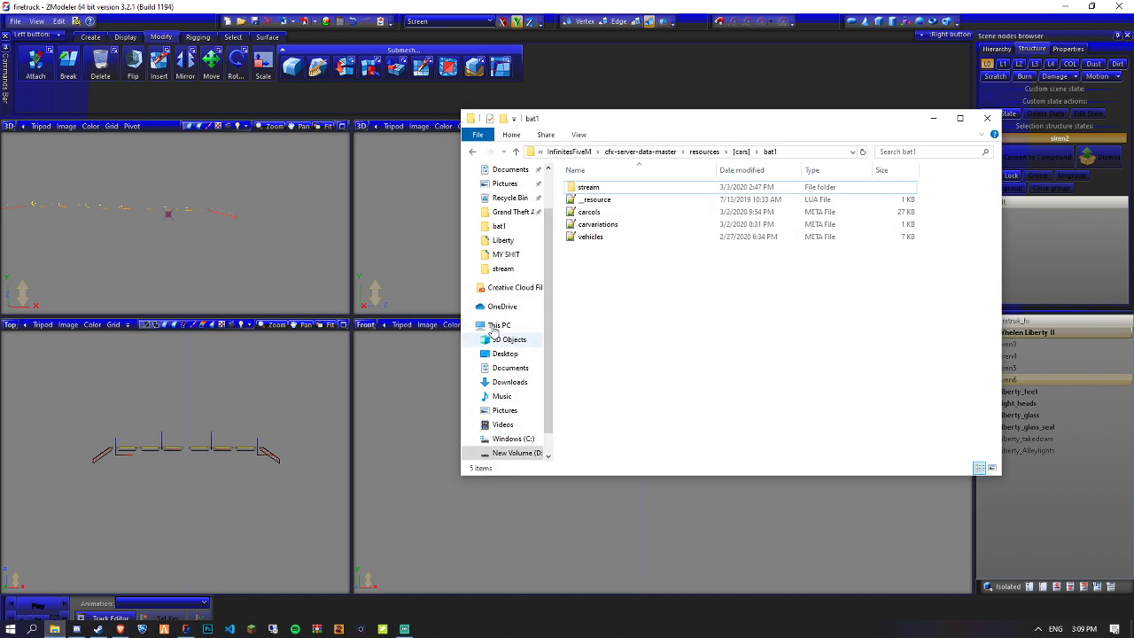
click(741, 152)
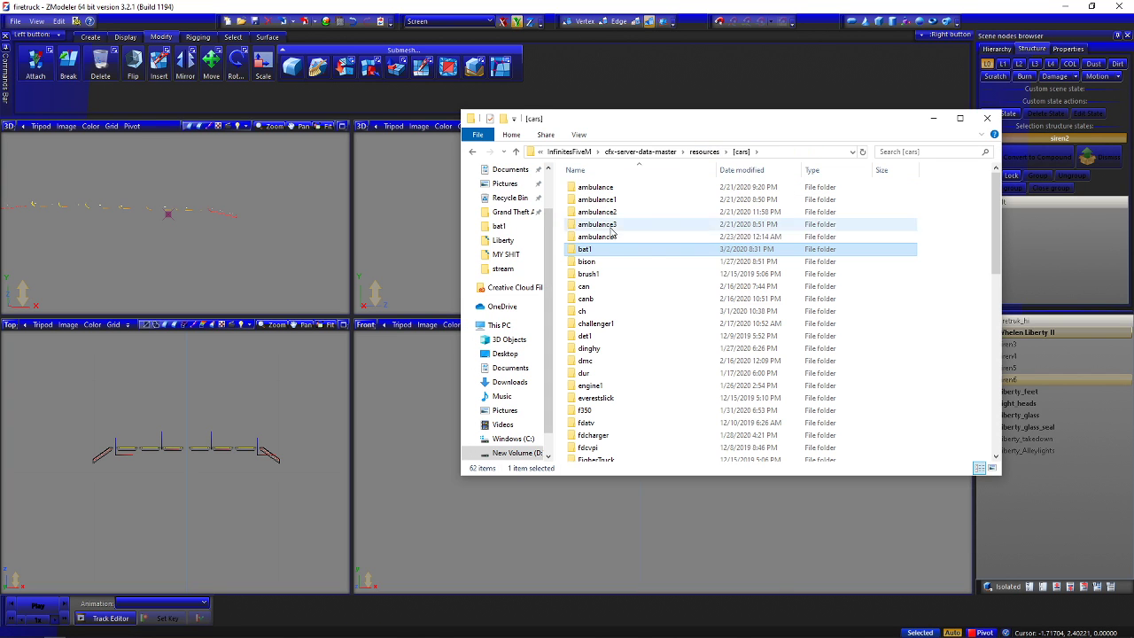
right_click(605, 254)
click(660, 518)
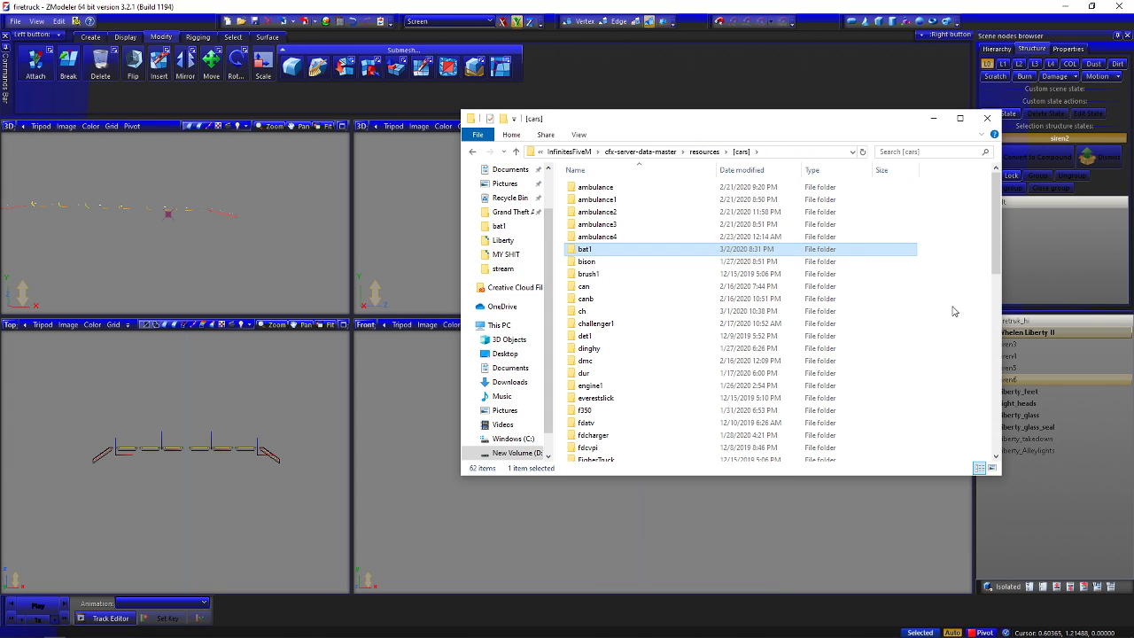
right_click(954, 310)
click(981, 405)
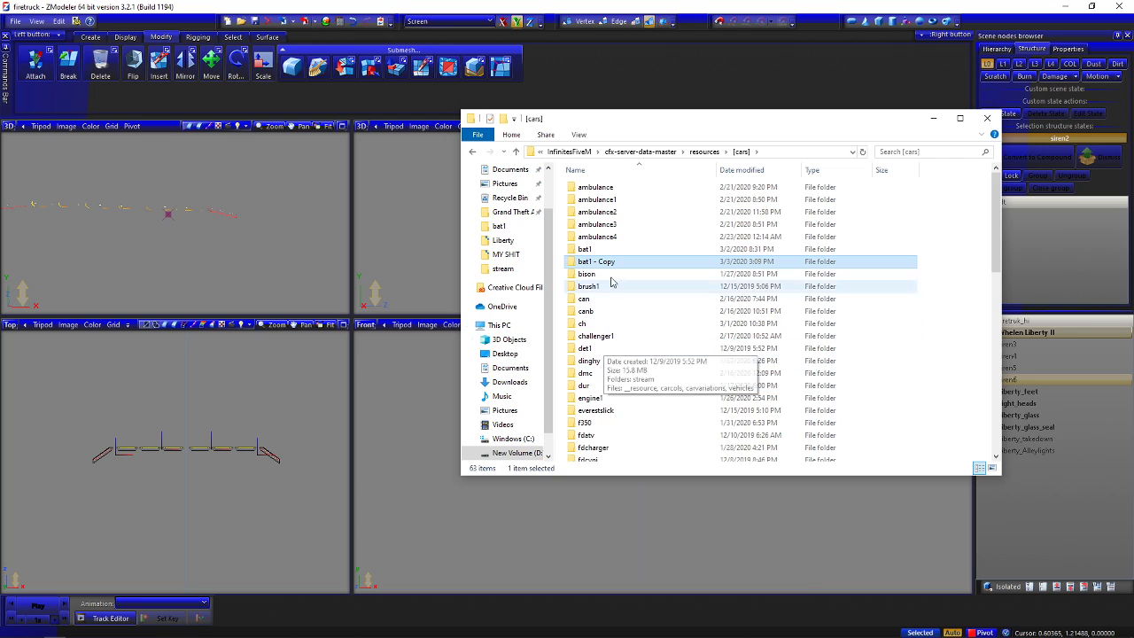
Try to rename the bat1 - Copy folder to firetruk, declining to merge it with the existing folder
right_click(615, 262)
click(649, 586)
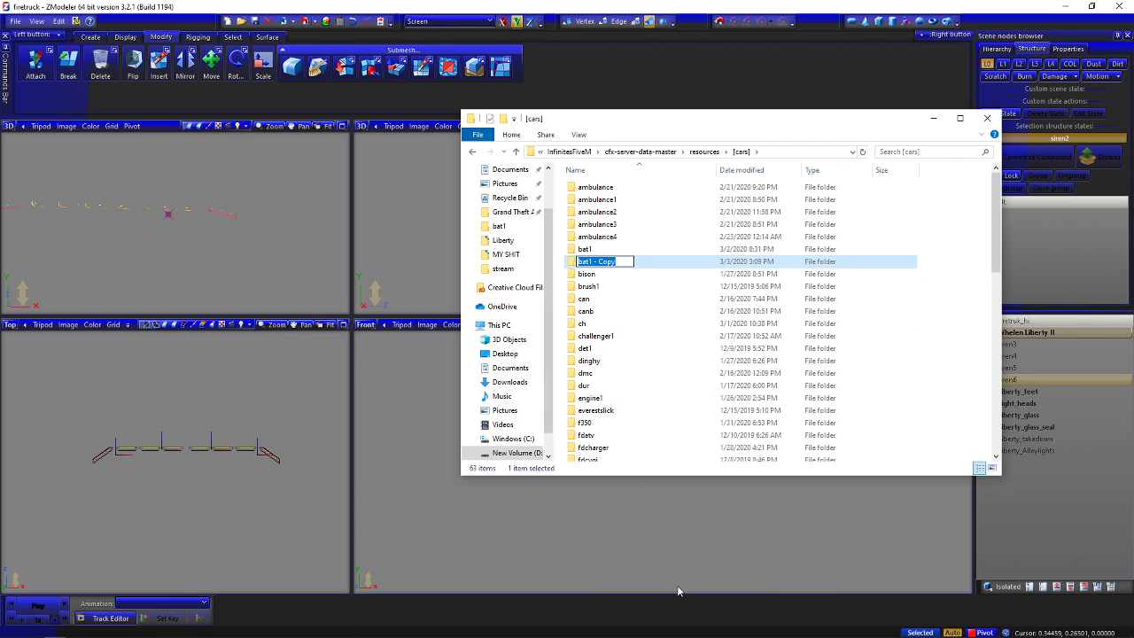
key(BackSpace)
key(Return)
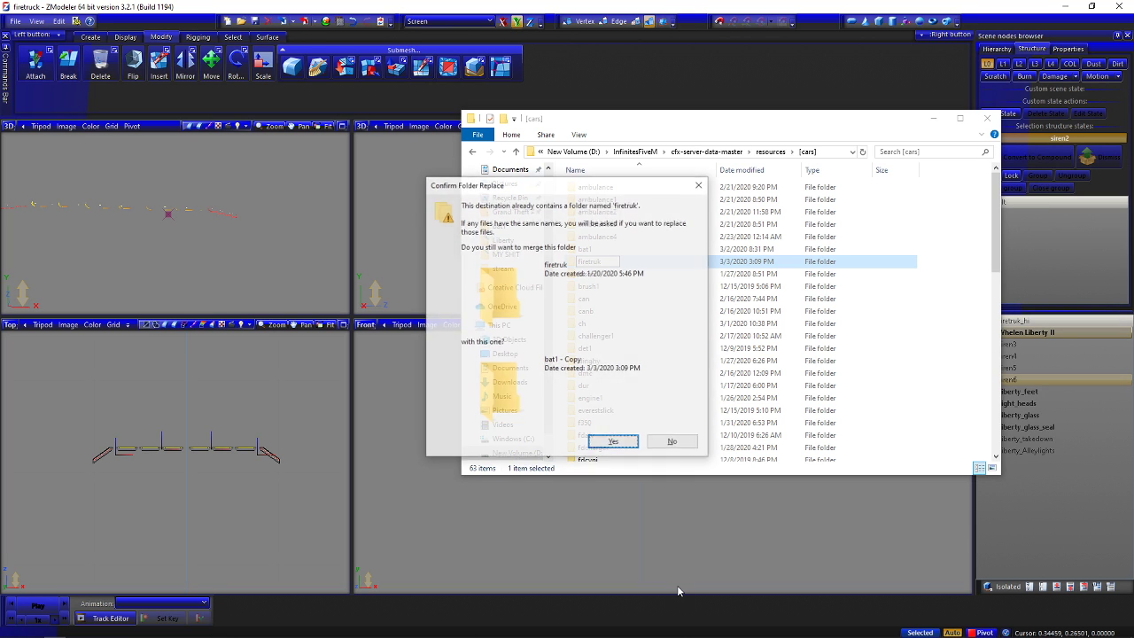
click(674, 445)
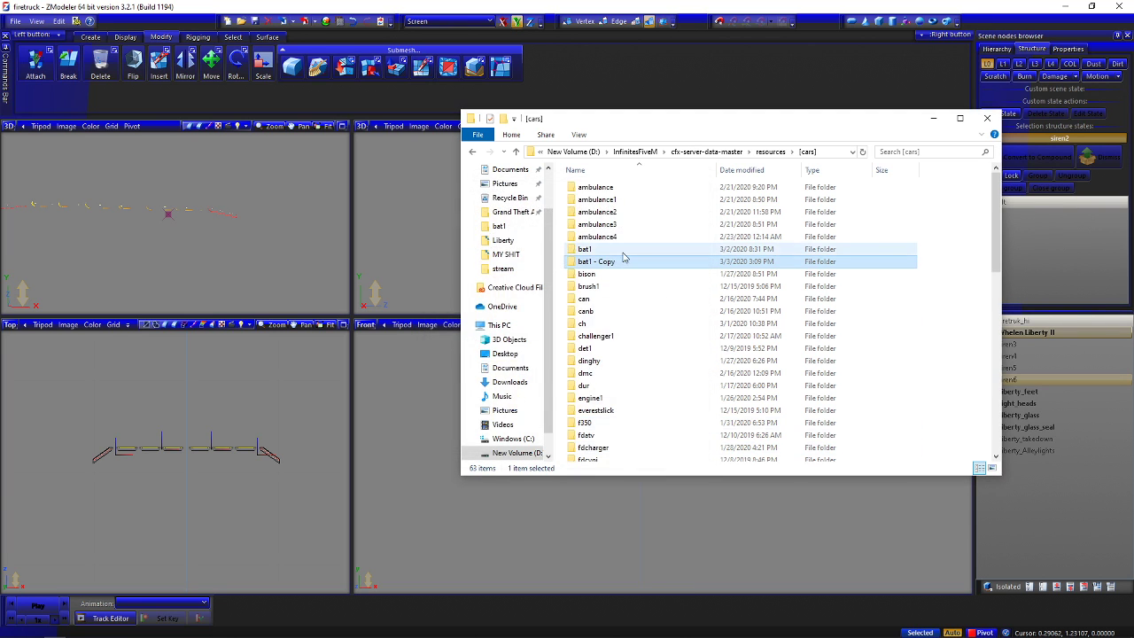
Rename the bat1 - Copy folder again, entering a new name that begins with firetru
right_click(595, 263)
click(638, 589)
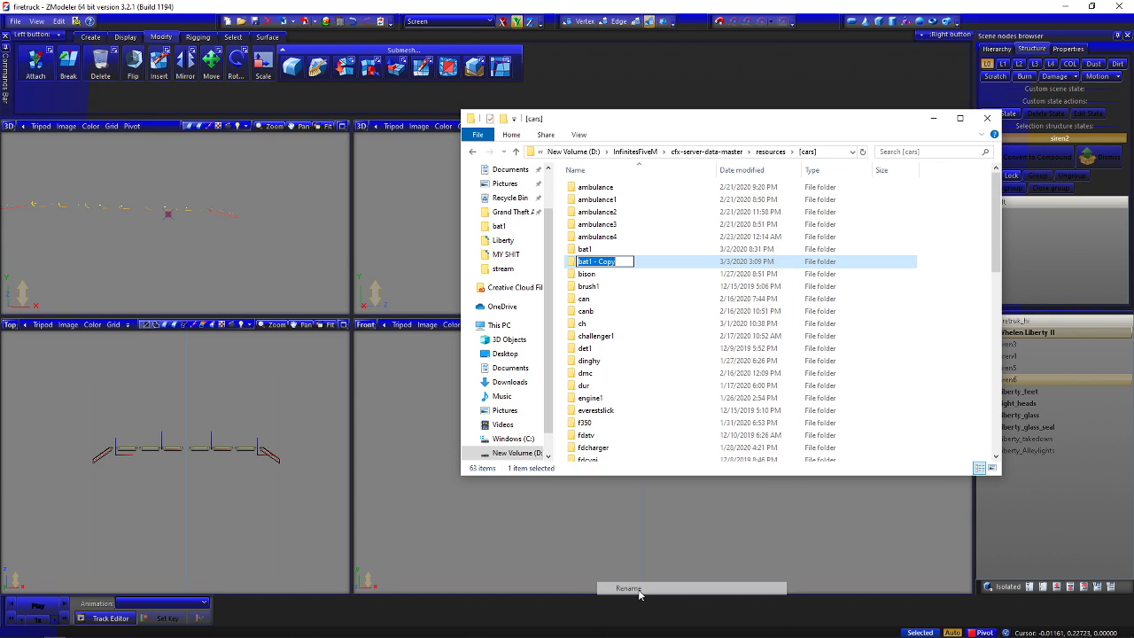
key(BackSpace)
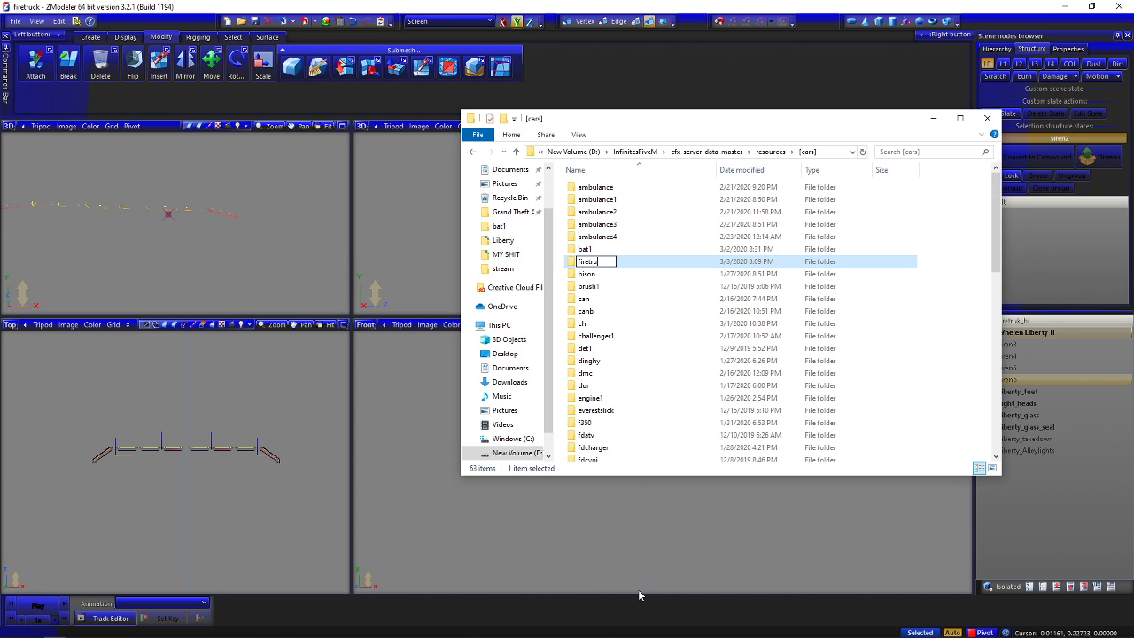
Rename the selected car folder to firetruck and check the contents of its stream subfolder
text(firetruck)
key(Return)
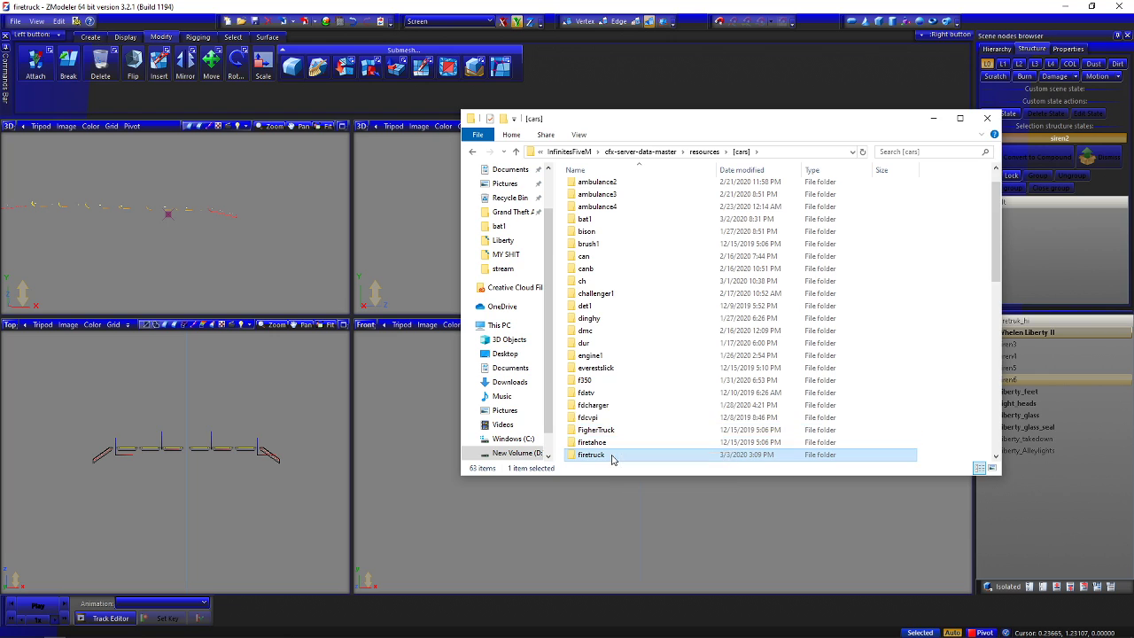
double_click(595, 452)
double_click(621, 189)
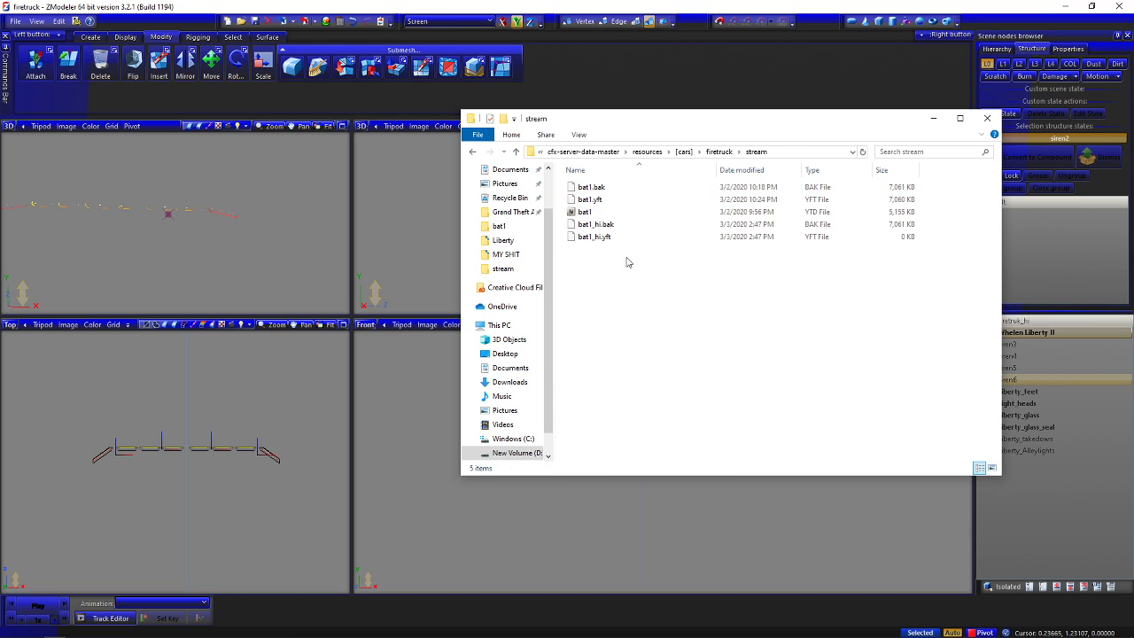
drag(625, 258, 622, 192)
click(472, 151)
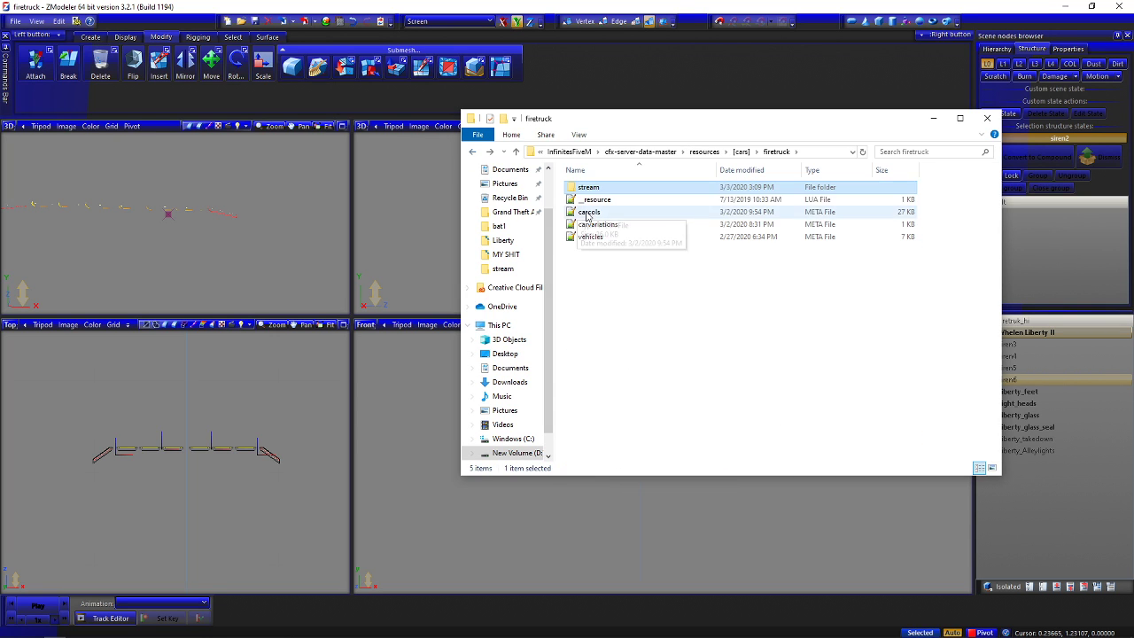
Set the siren item's name to firetruck in the folder's carcols.meta, then save and close the file
click(589, 213)
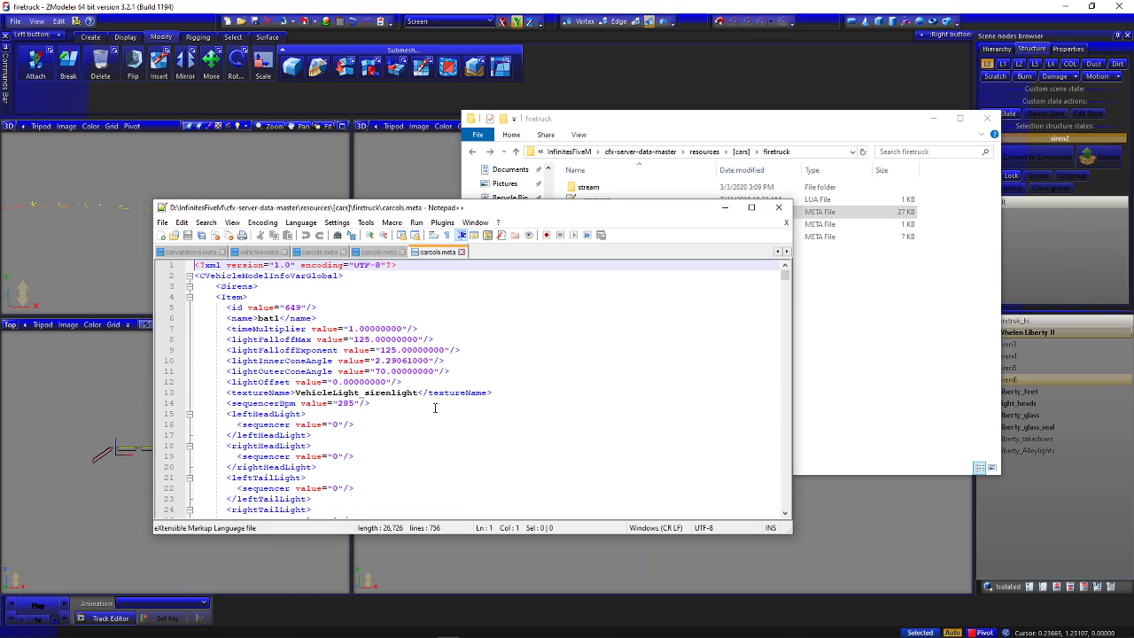
double_click(269, 317)
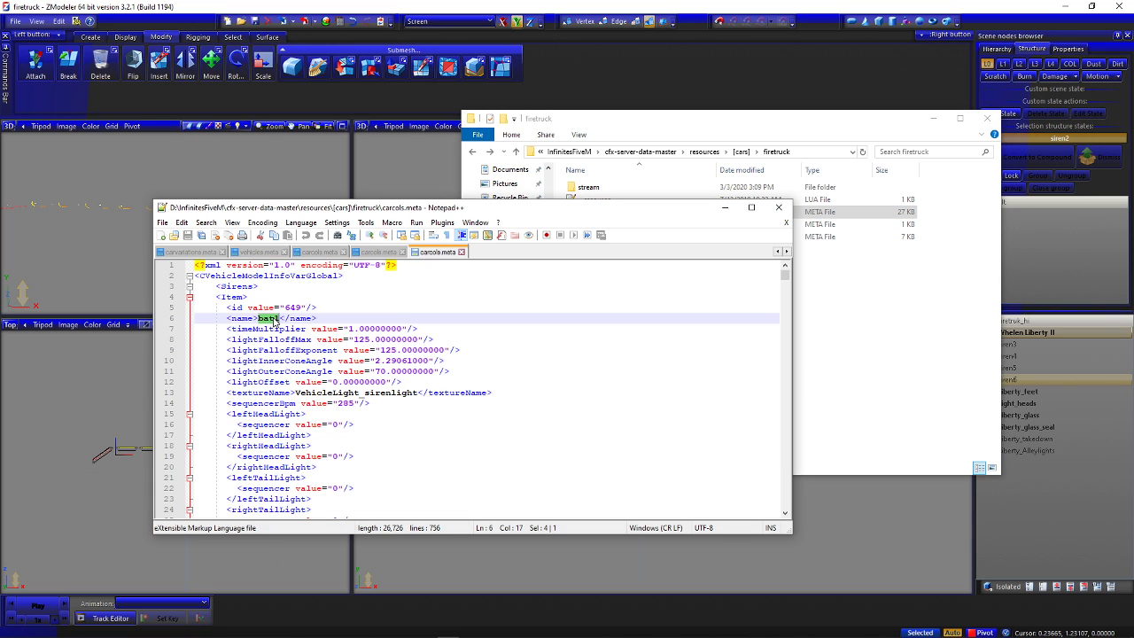
text(first)
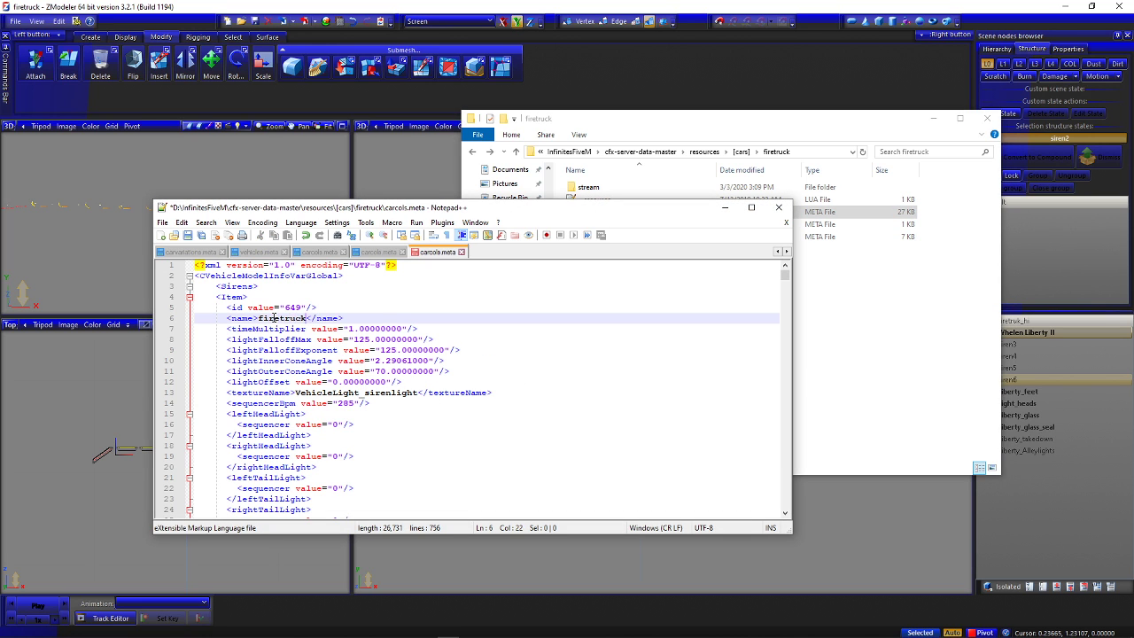
key(ctrl+s)
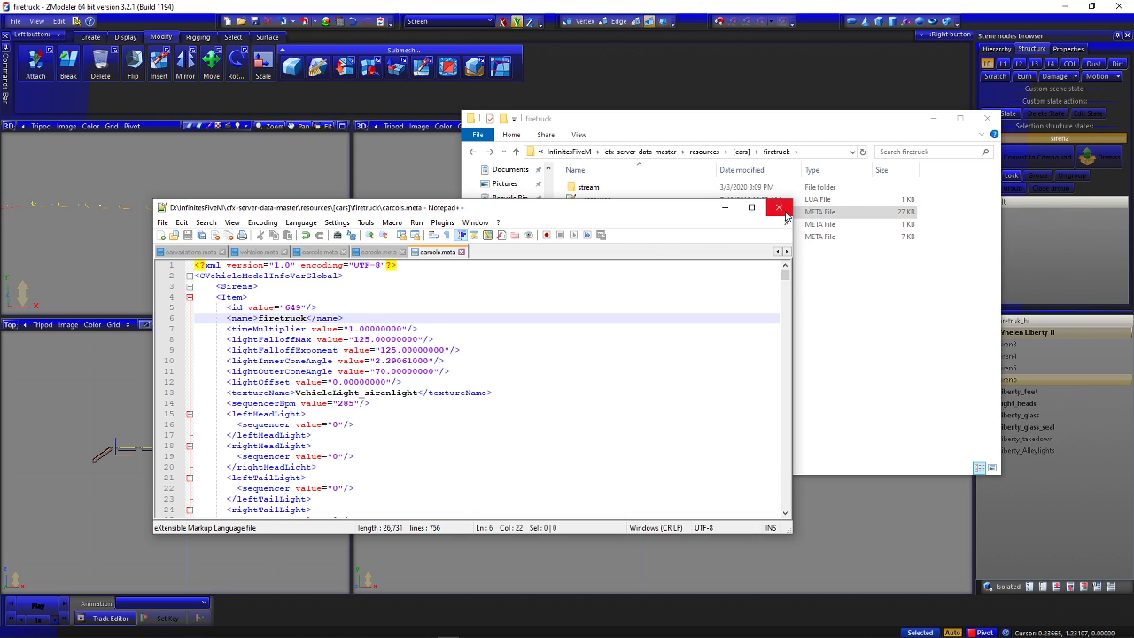
key(alt+Tab)
Set modelName to firetrucks in carvariations.meta, then save and close the file
double_click(531, 221)
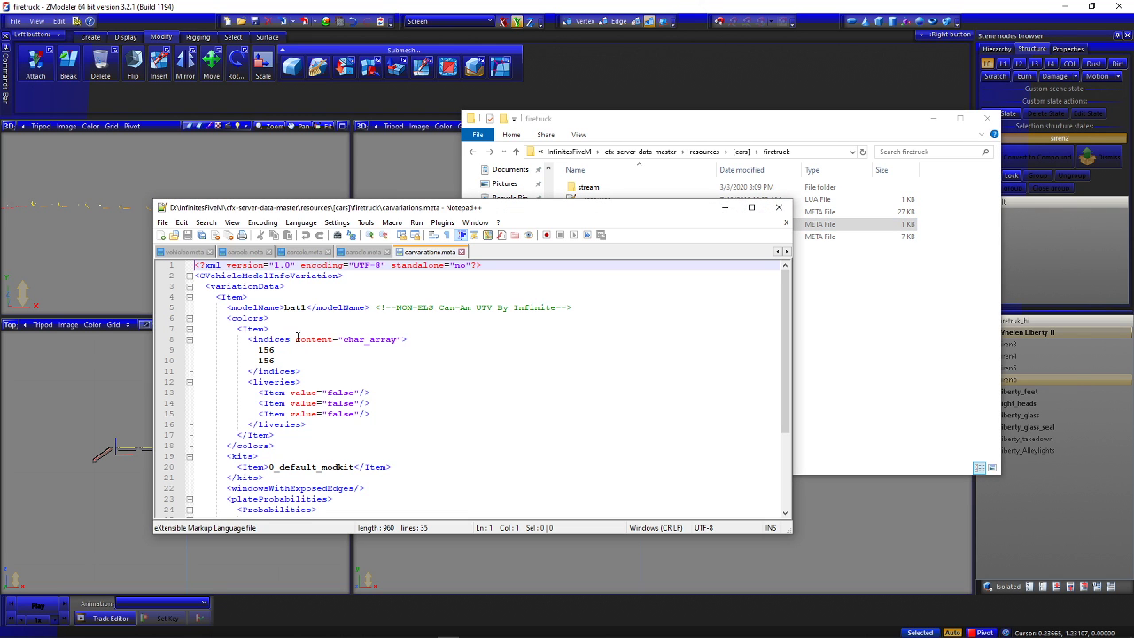
double_click(295, 307)
text(firet)
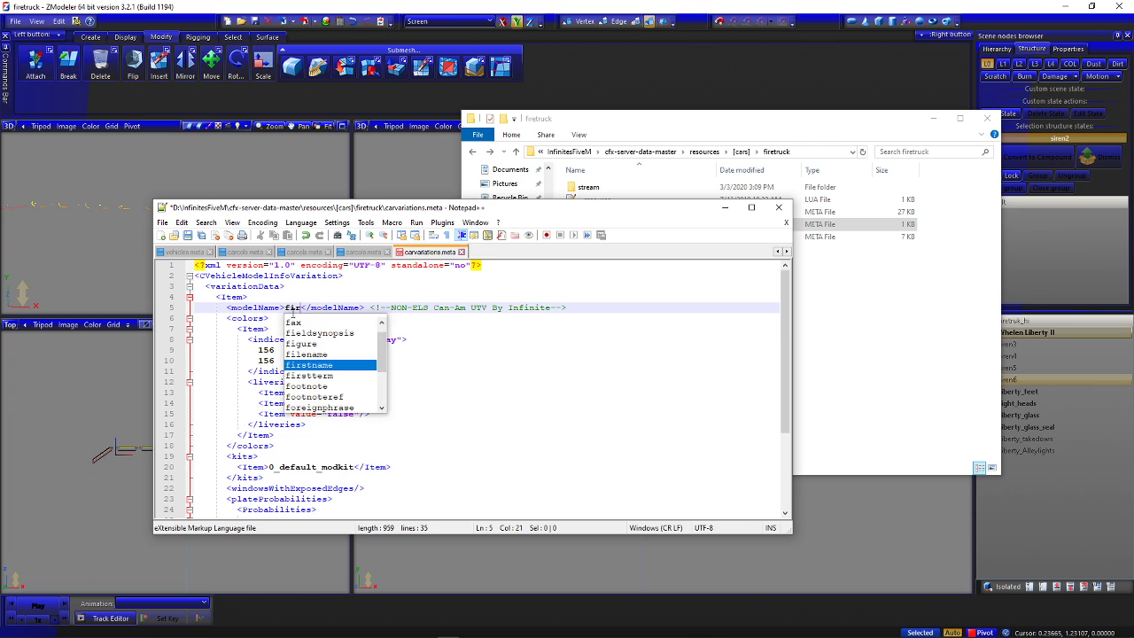
text(rucks)
key(ctrl+s)
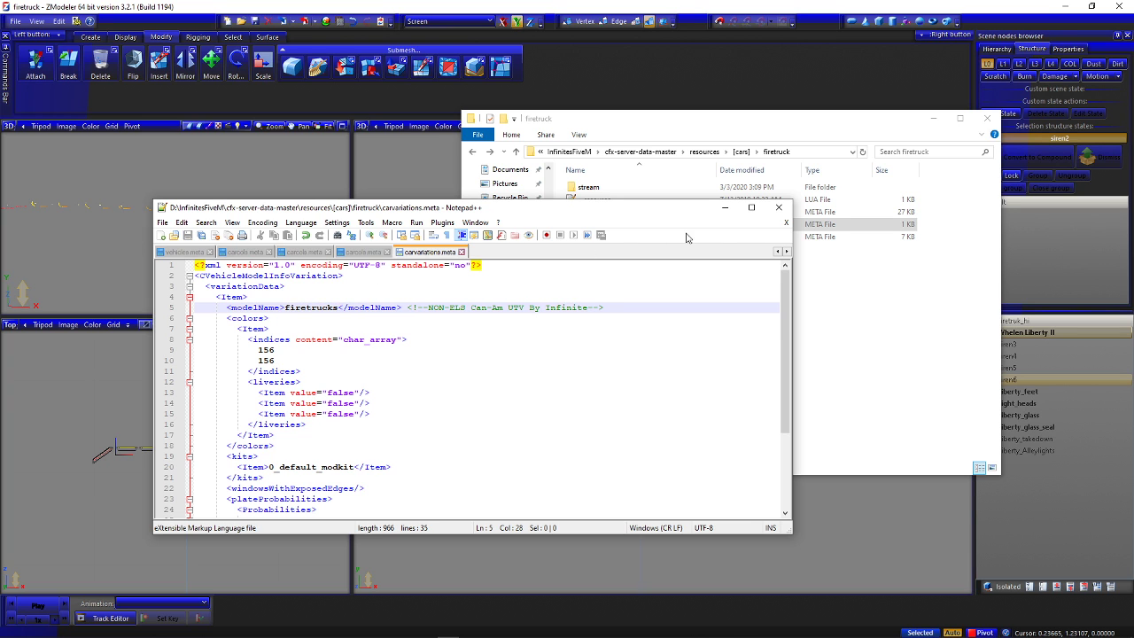
click(779, 208)
Set modelName, txdName and gameName to firetruck in vehicles.meta
double_click(651, 238)
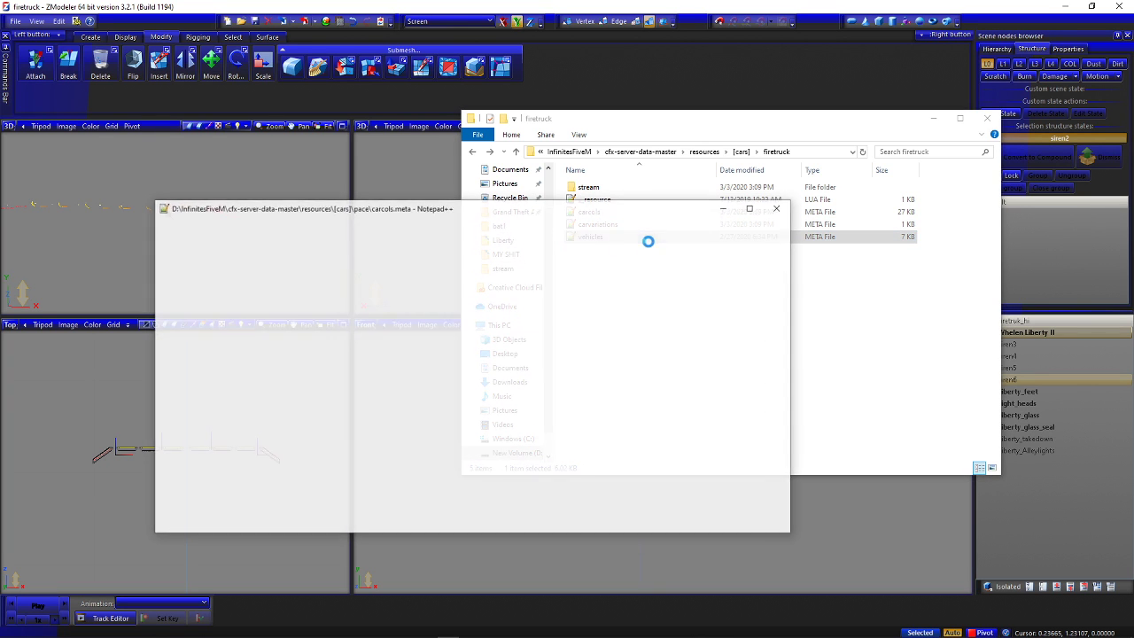
double_click(295, 329)
text(firet)
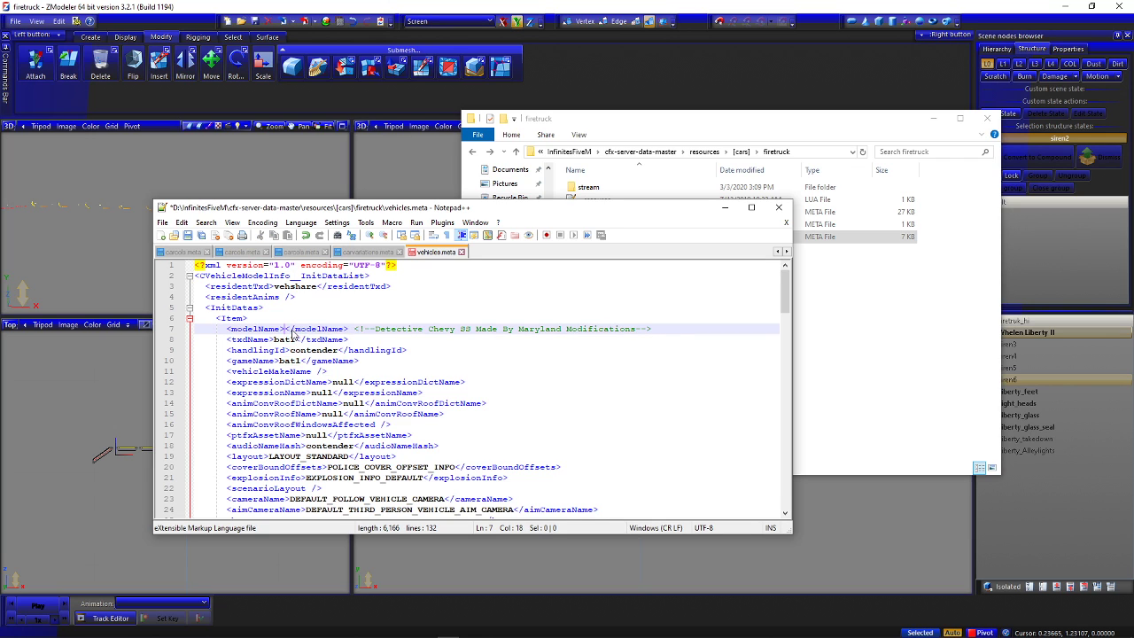
text(ruck)
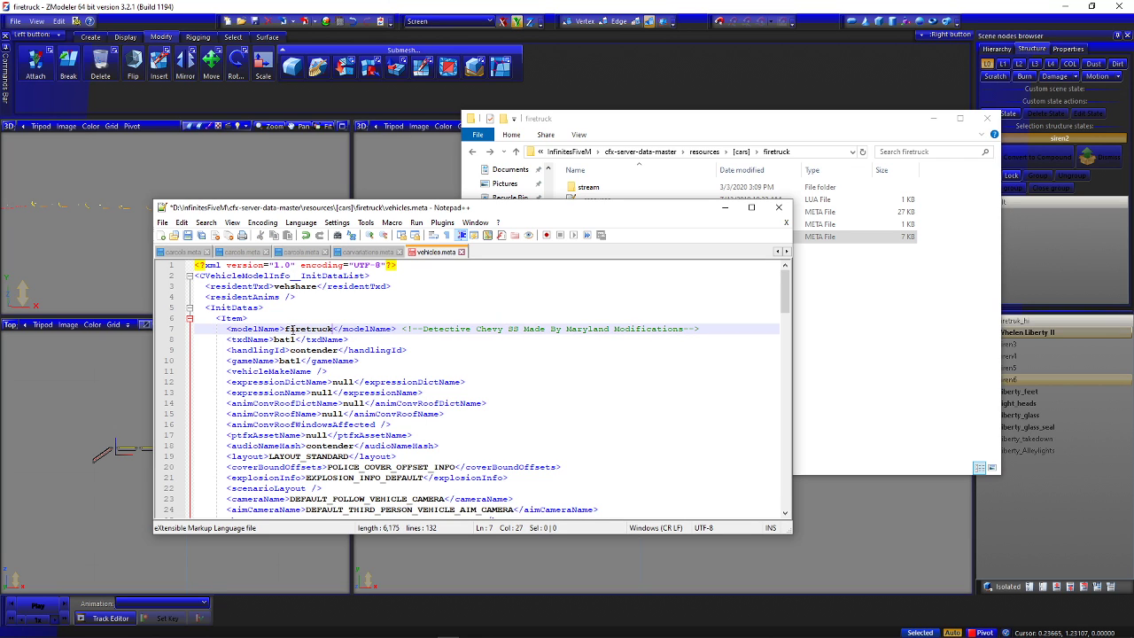
double_click(306, 329)
double_click(285, 340)
key(ctrl+v)
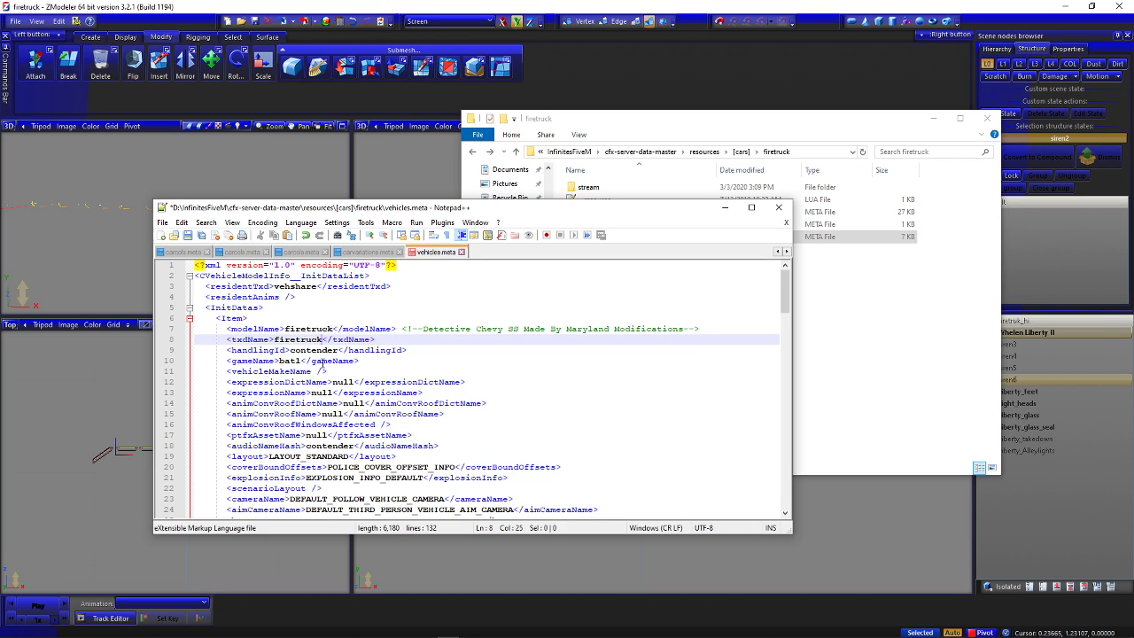
double_click(290, 361)
key(ctrl+v)
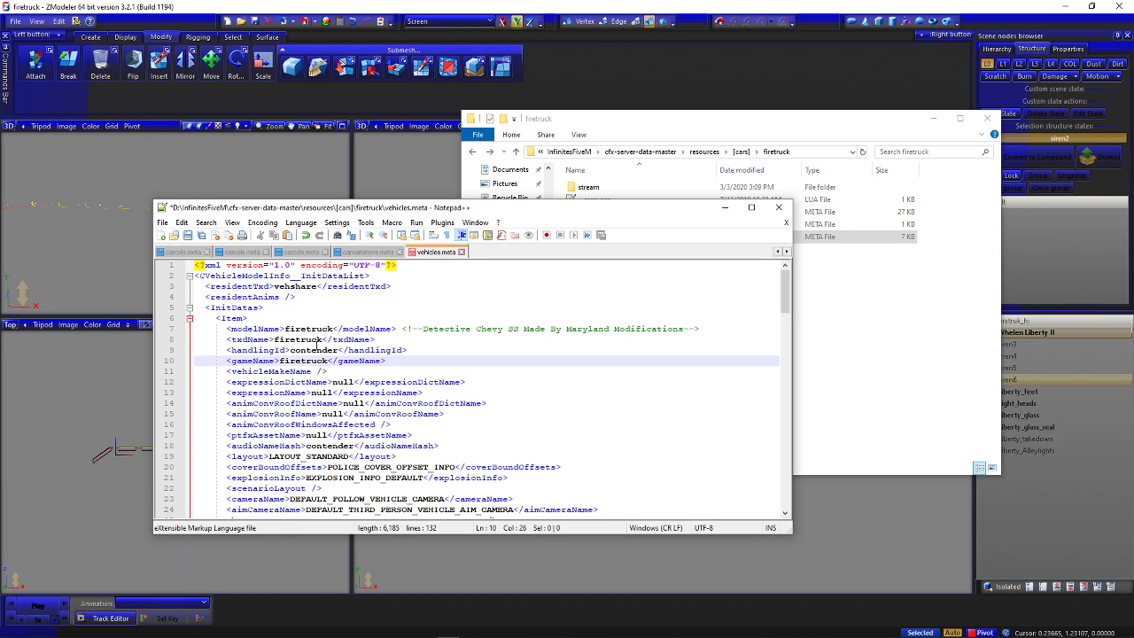
Set handlingId and audioNameHash to firetruk in vehicles.meta, then save and close the file
double_click(320, 346)
text(firetruk)
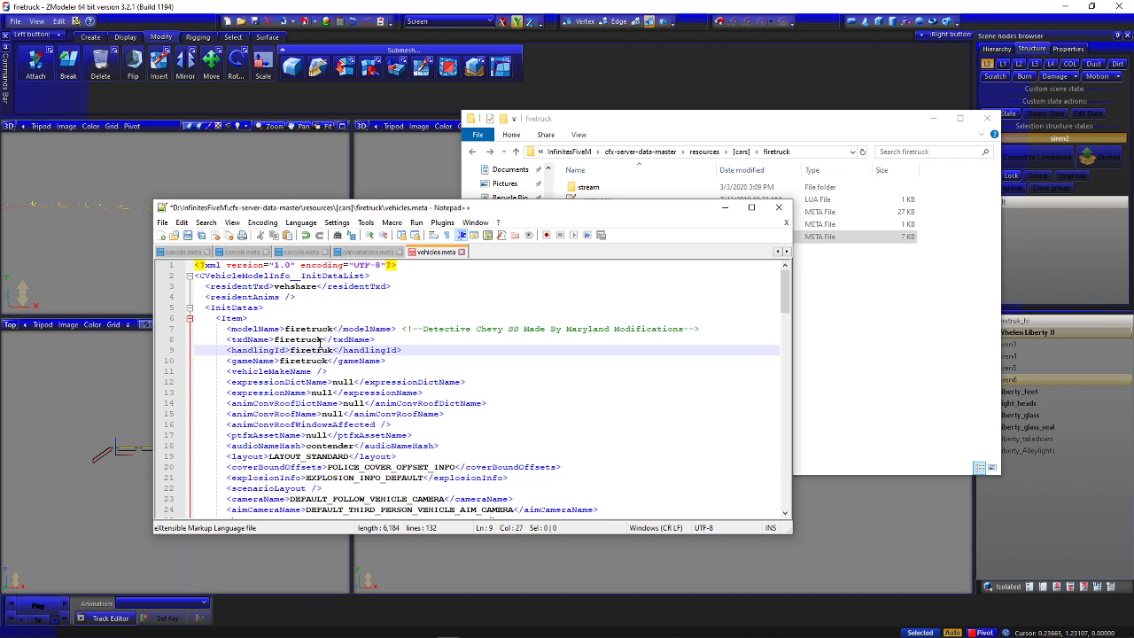
double_click(323, 446)
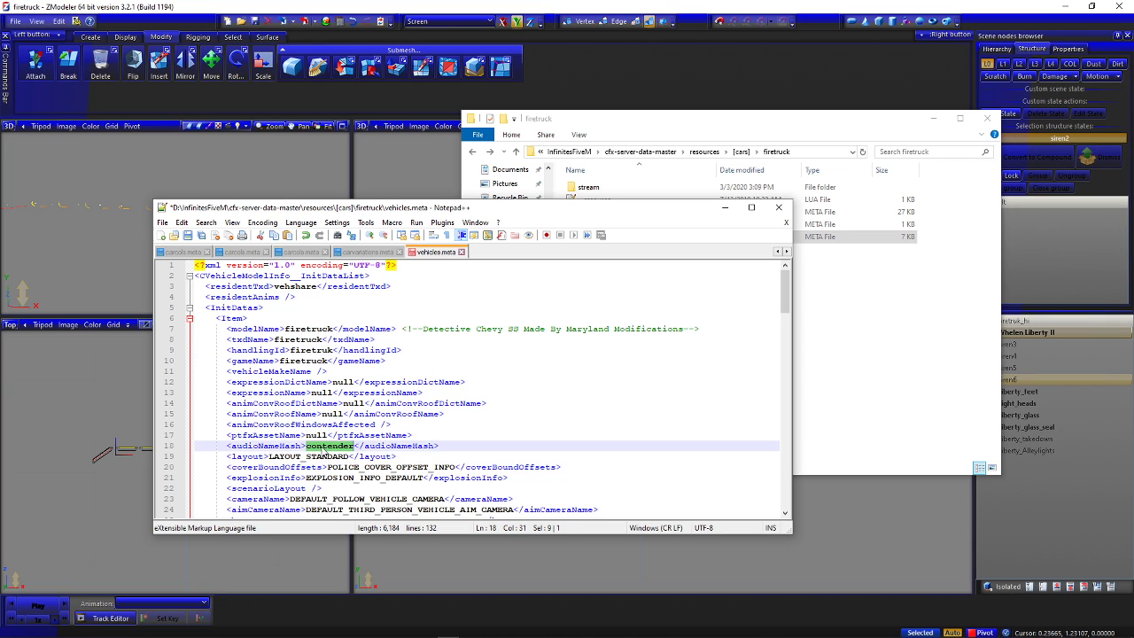
text(firetruk)
key(ctrl+s)
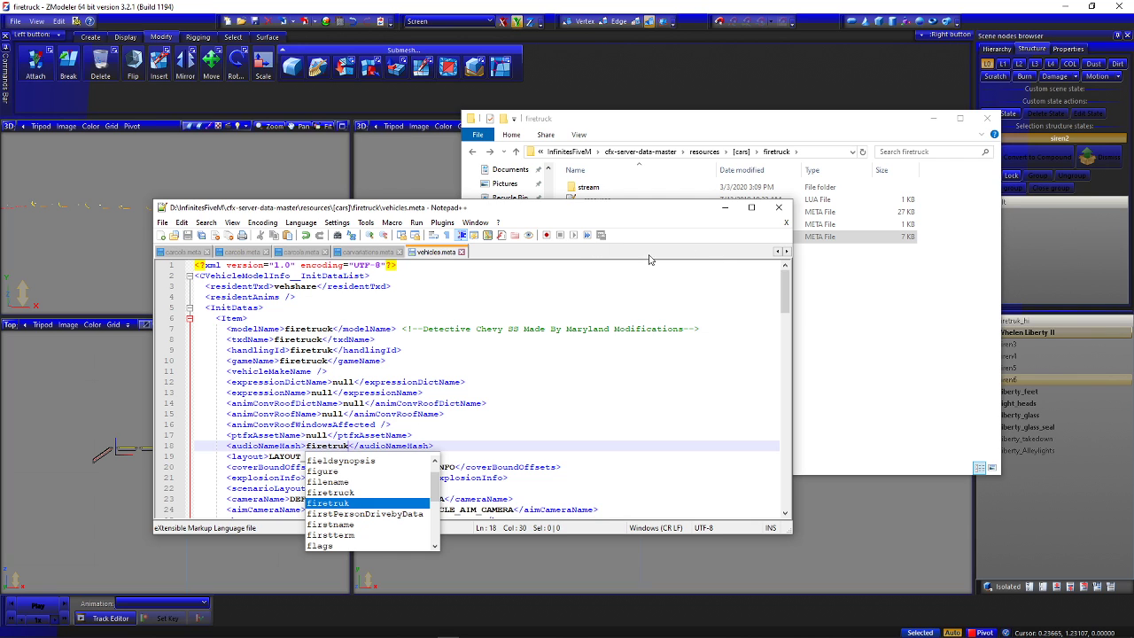
click(779, 208)
Reopen the firetruck carcols.meta and copy the flashiness delta value 3.14159265 from line 296
double_click(613, 187)
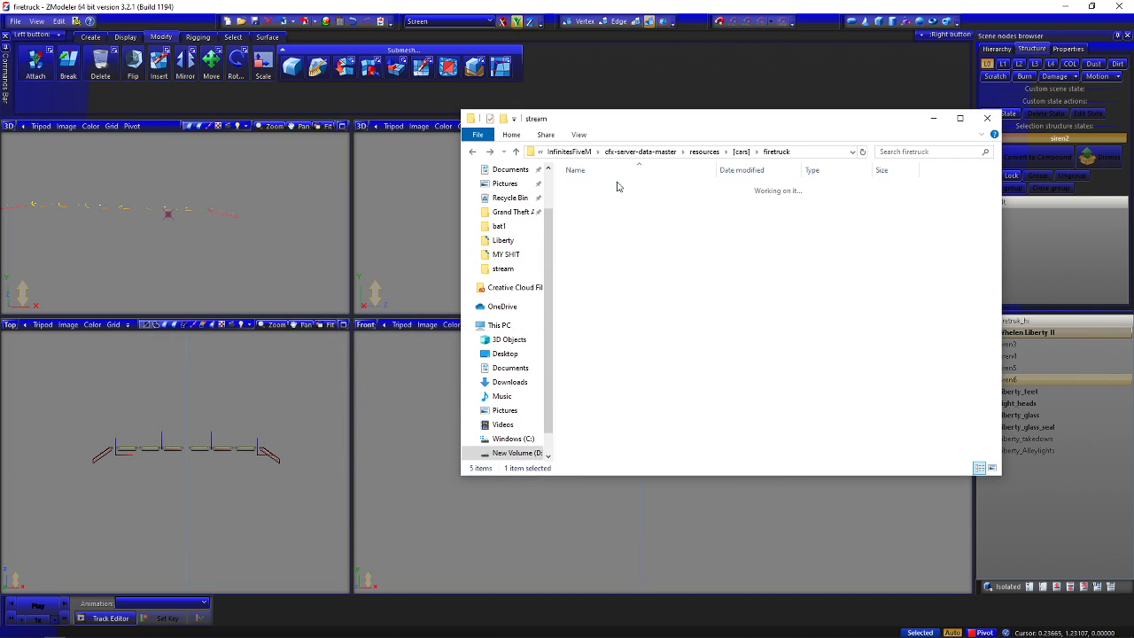
click(472, 153)
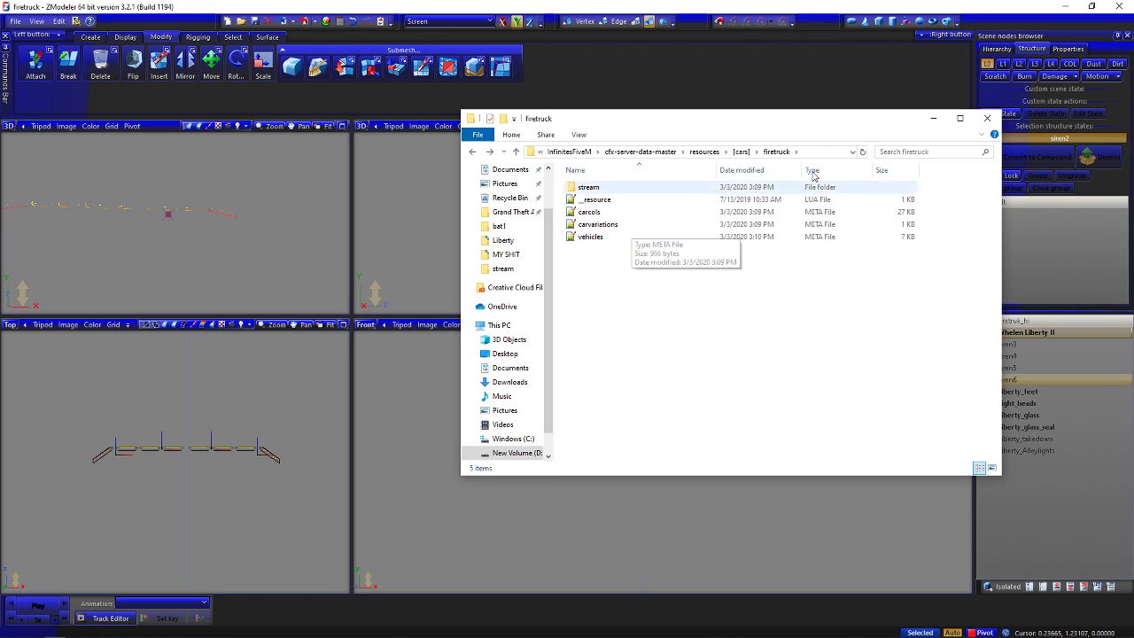
double_click(590, 213)
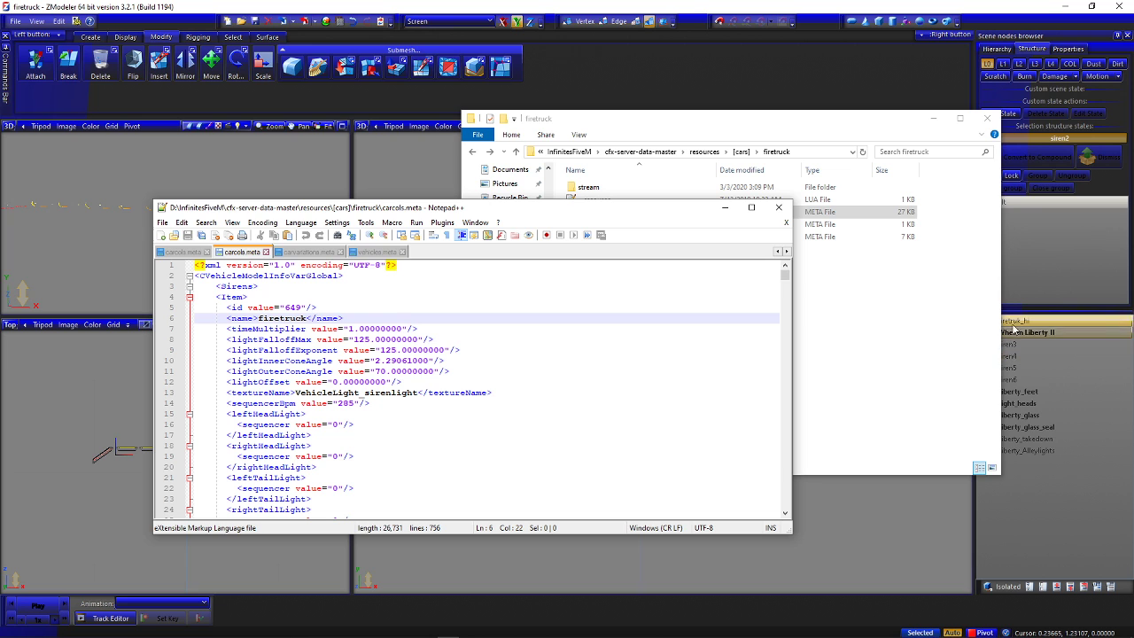
scroll(345, 393, down, 16)
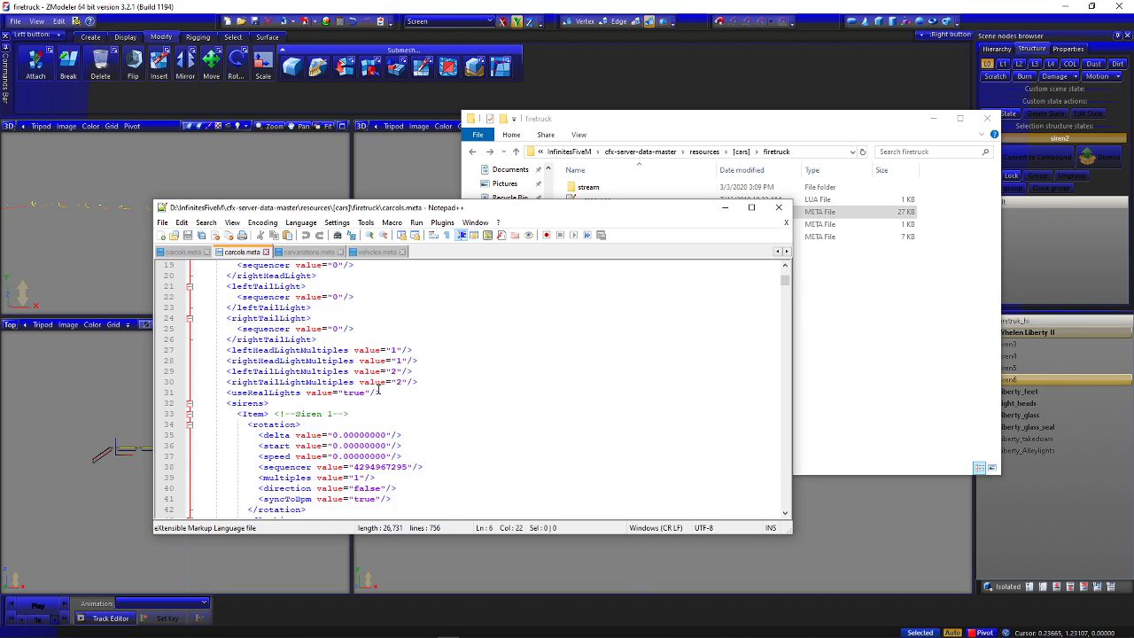
scroll(379, 389, down, 19)
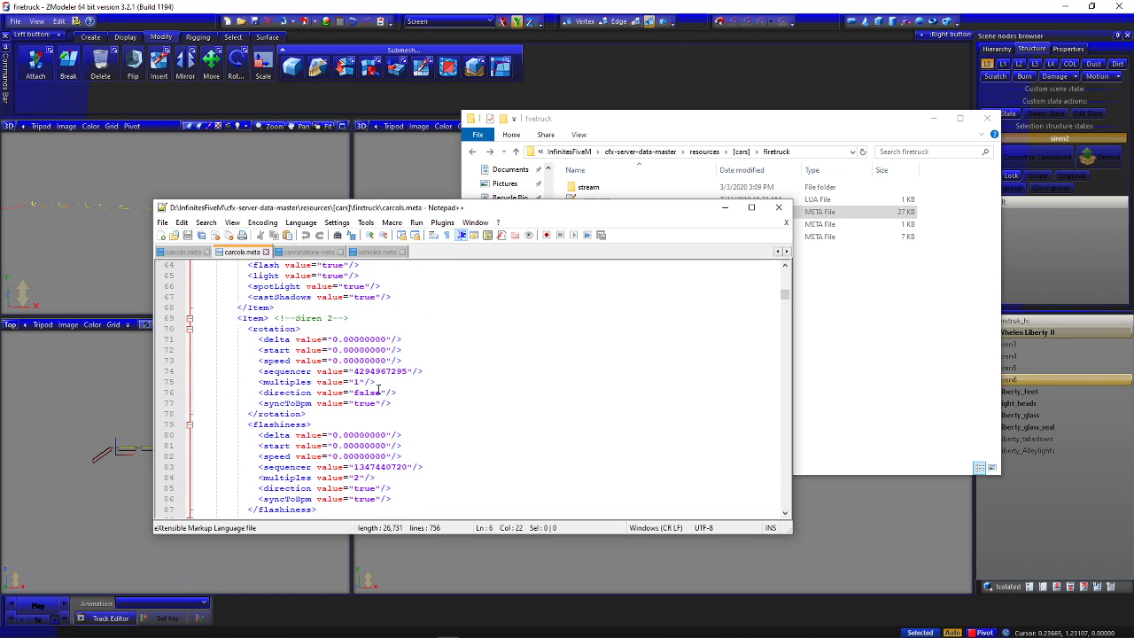
scroll(378, 390, down, 9)
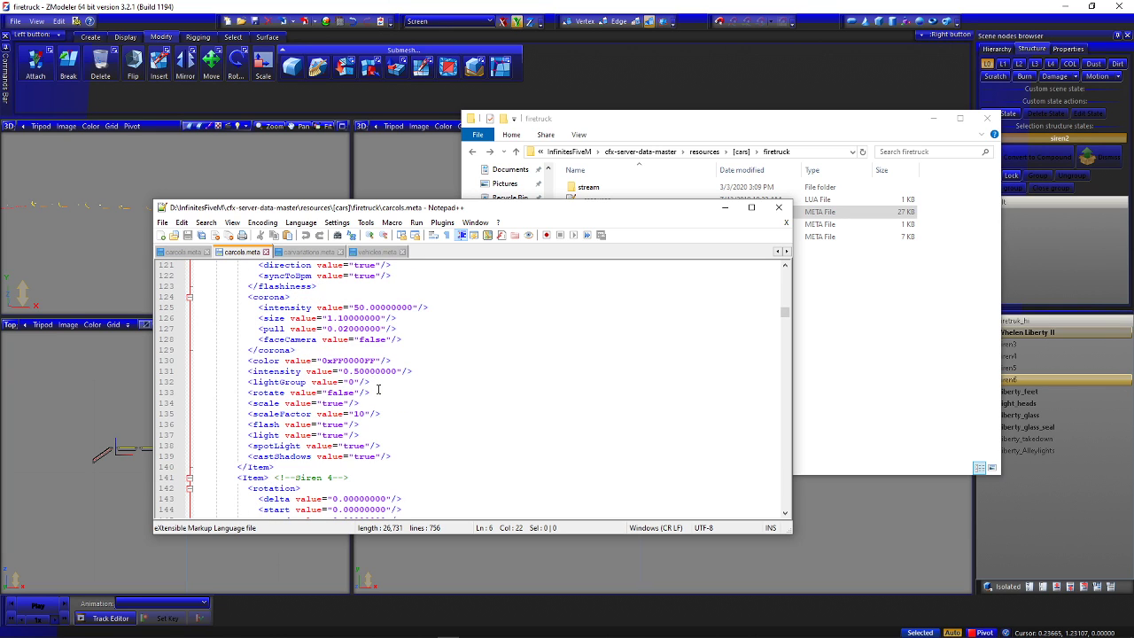
scroll(381, 390, down, 15)
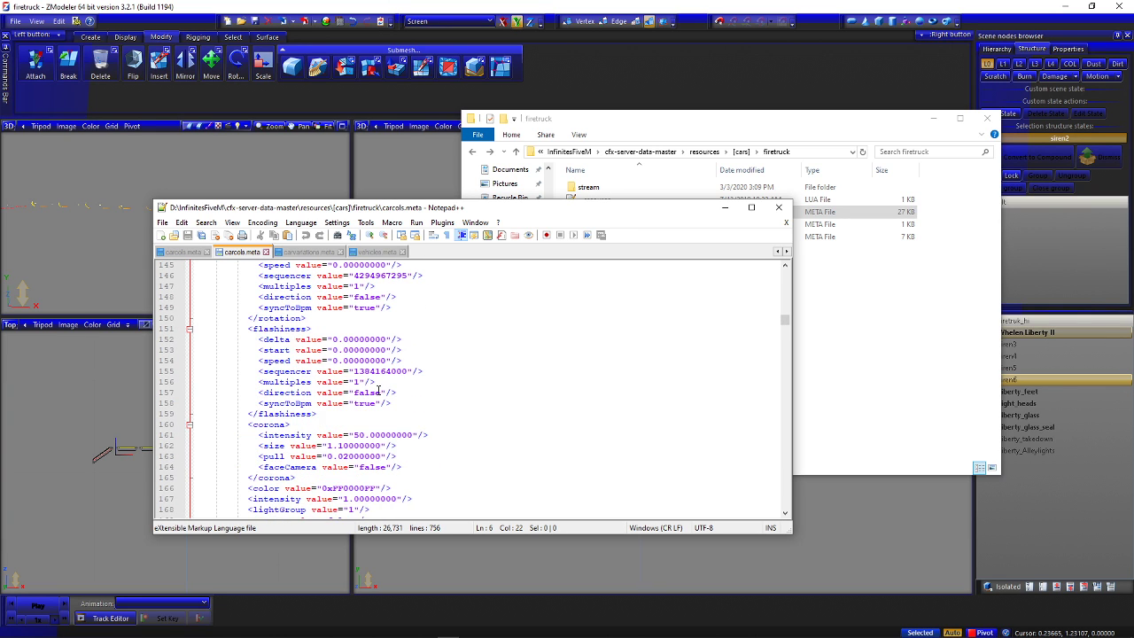
scroll(384, 393, down, 16)
scroll(386, 392, down, 20)
drag(387, 338, 340, 338)
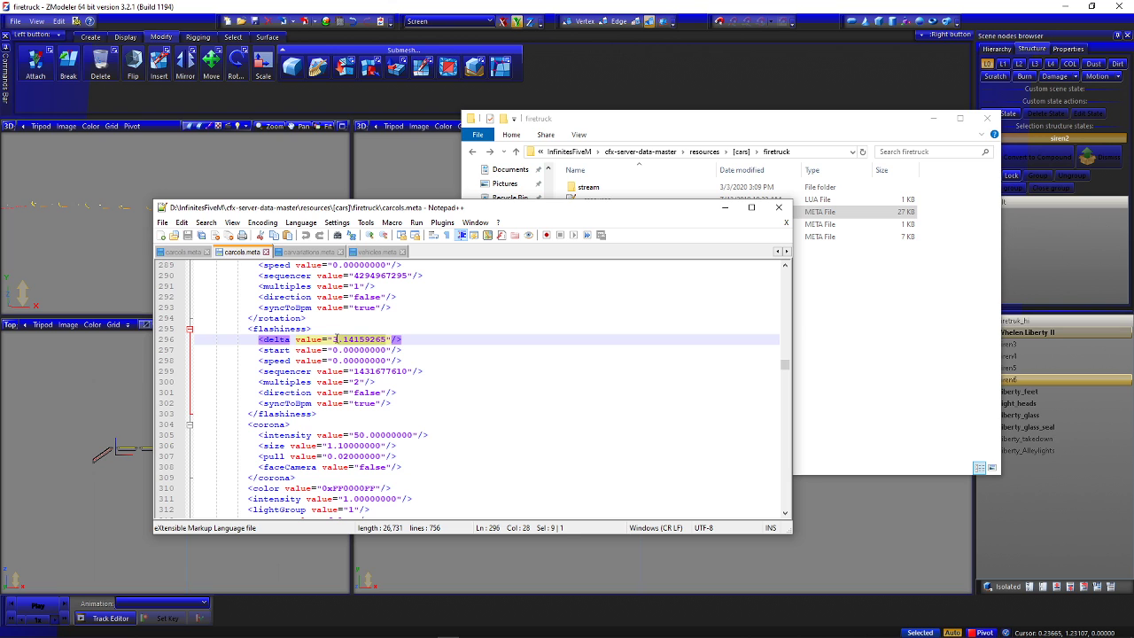
Set the flashiness delta of Siren 3 to 3.14159265 in carcols.meta and save
scroll(419, 366, up, 20)
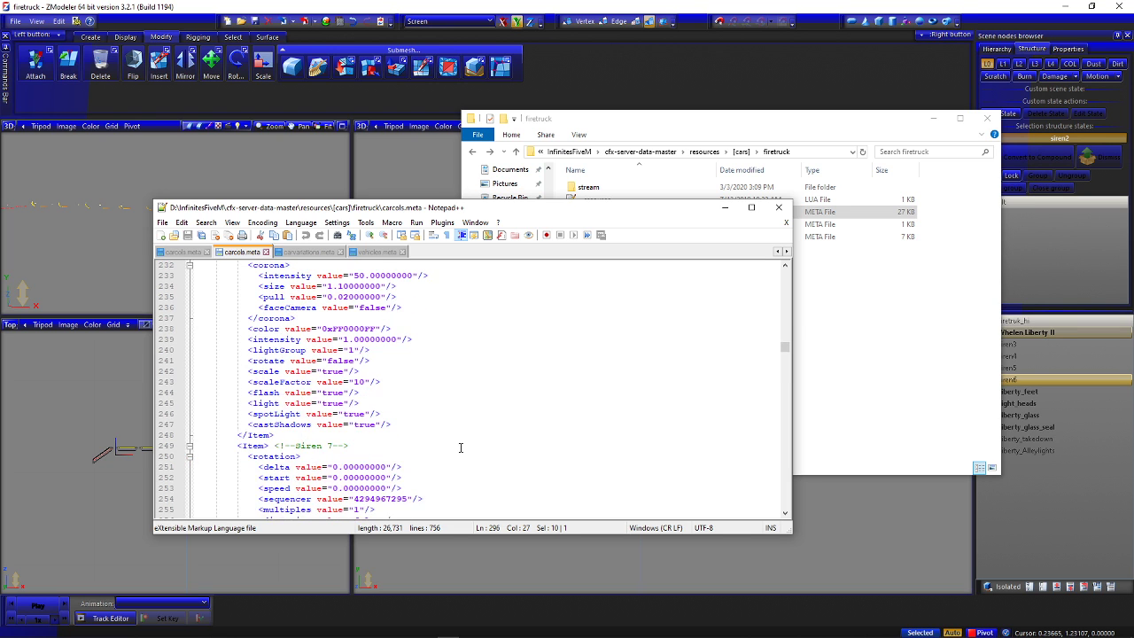
scroll(434, 424, up, 10)
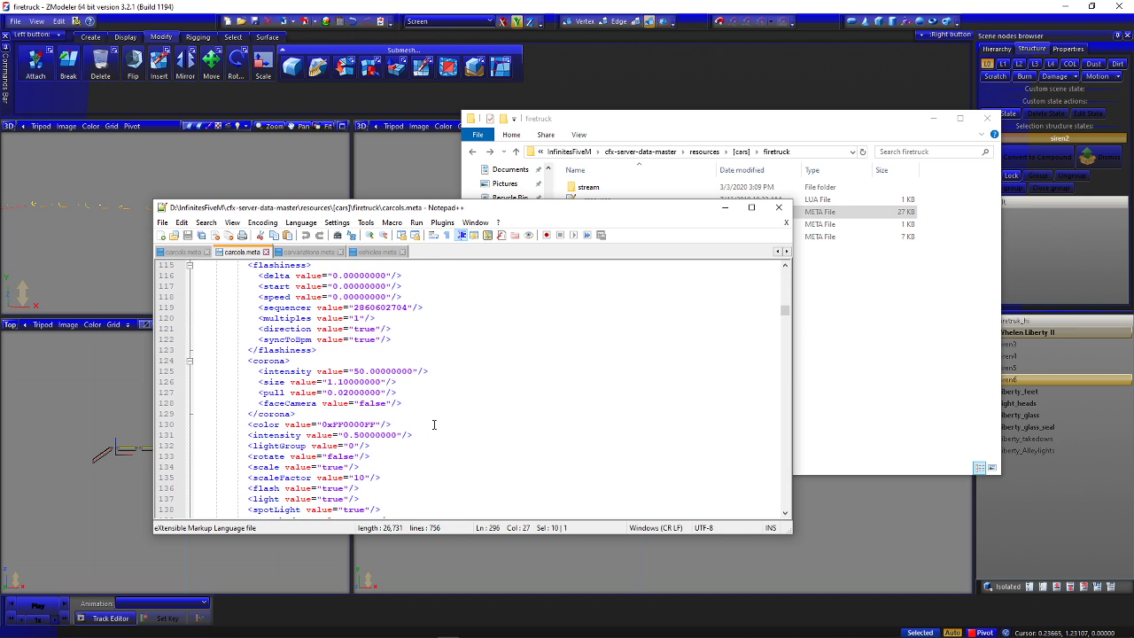
scroll(431, 413, down, 4)
scroll(391, 434, up, 10)
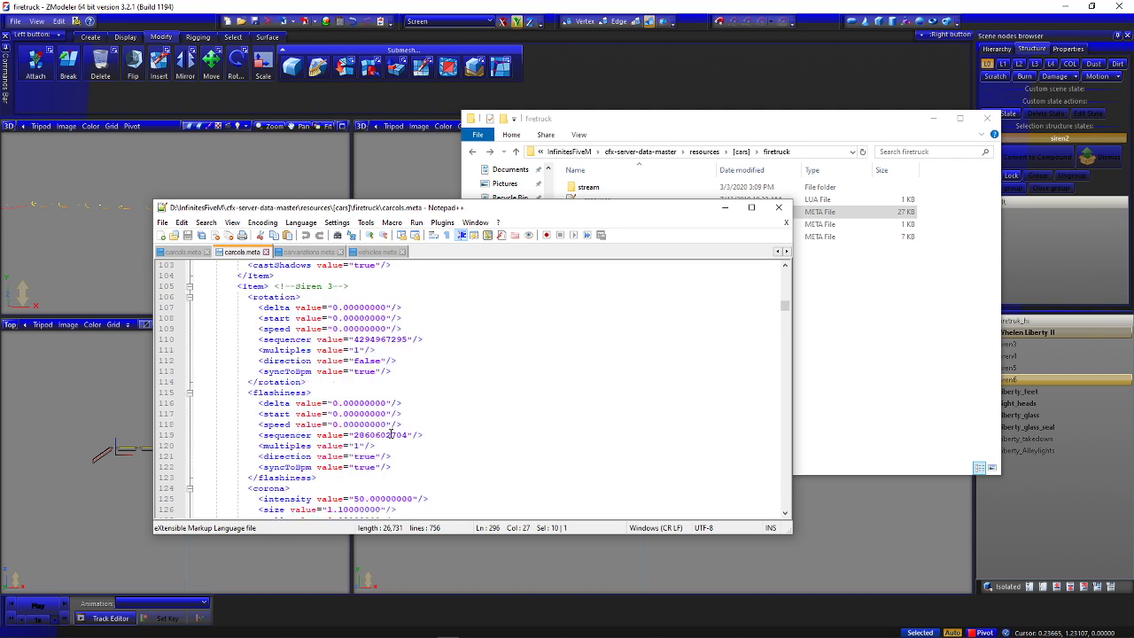
double_click(354, 468)
text(v)
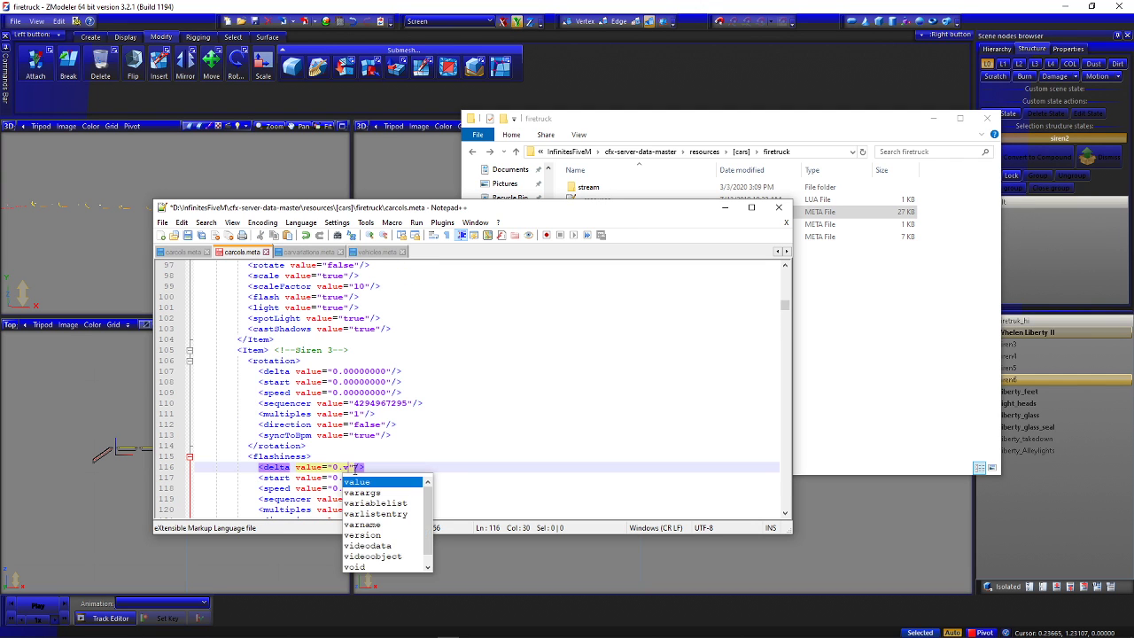
key(BackSpace)
key(ctrl+v)
key(ctrl+s)
Set the flashiness delta of Siren 4 to 3.14159265 and save the file
scroll(360, 466, down, 11)
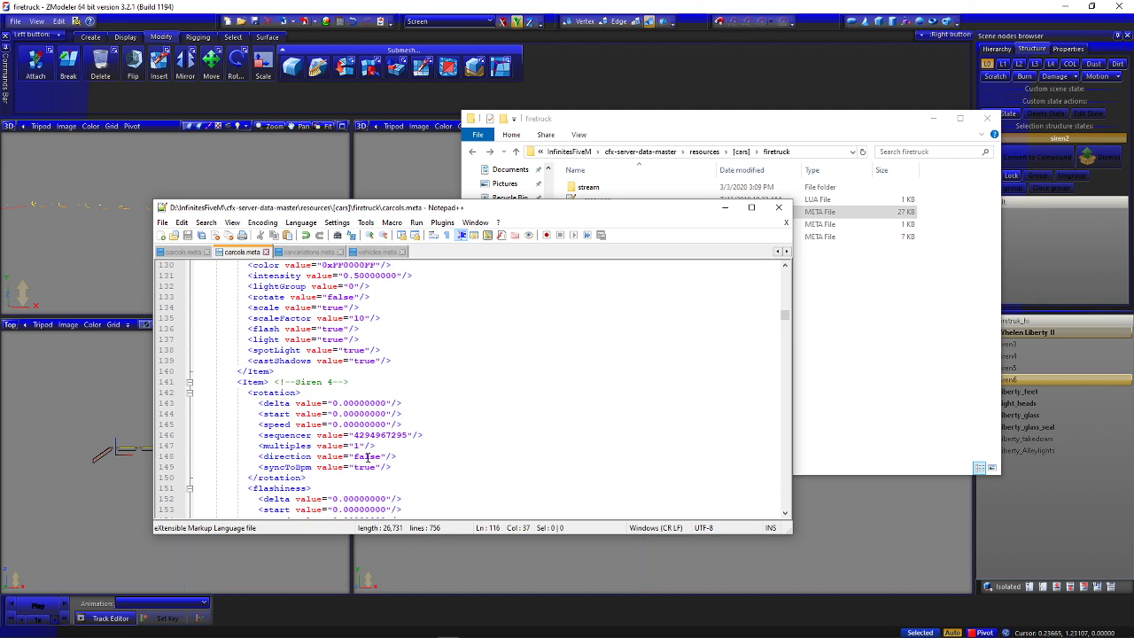
scroll(367, 457, down, 3)
double_click(361, 403)
text(3.14159265)
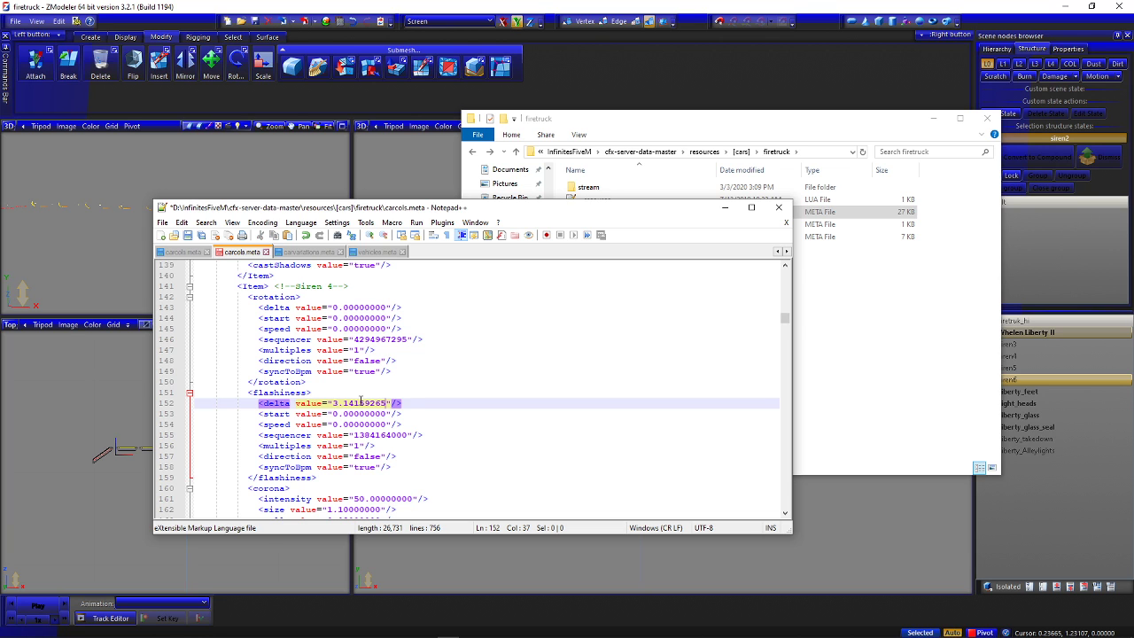
key(ctrl+s)
Replace the flashiness delta of Siren 5 with 3.14159265 and save carcols.meta
scroll(363, 412, down, 11)
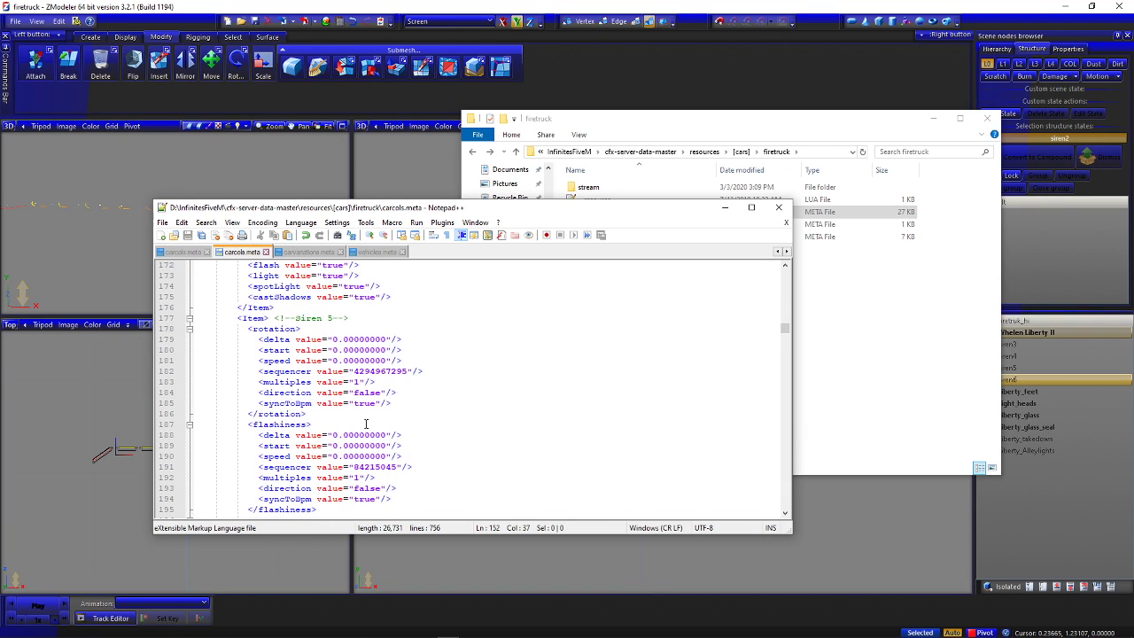
double_click(366, 424)
double_click(362, 435)
key(Delete)
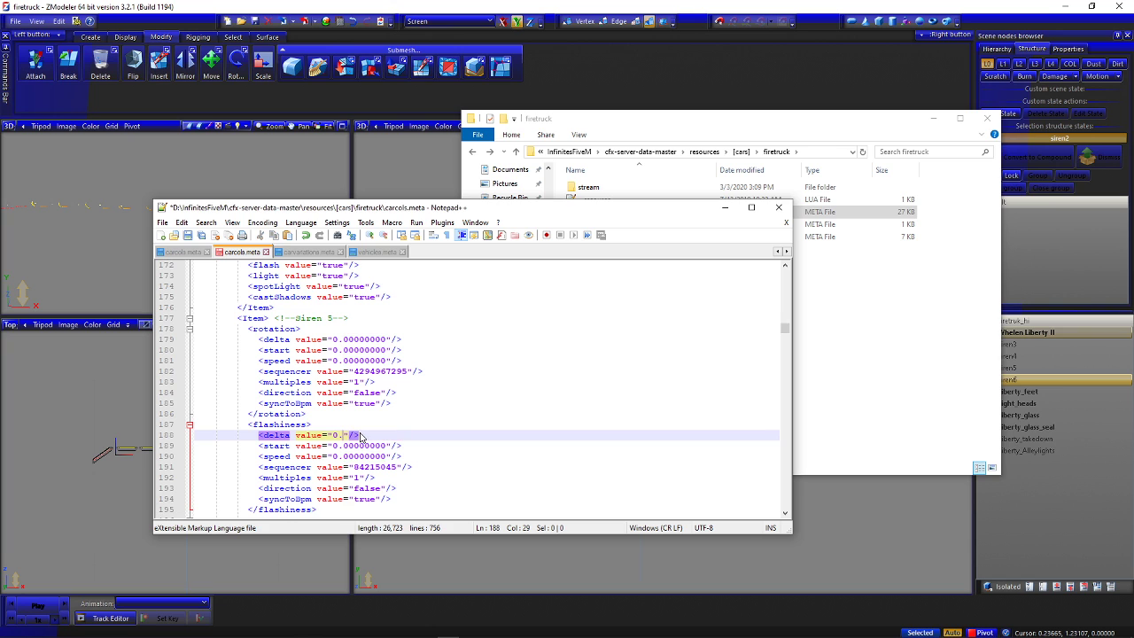
scroll(360, 436, down, 9)
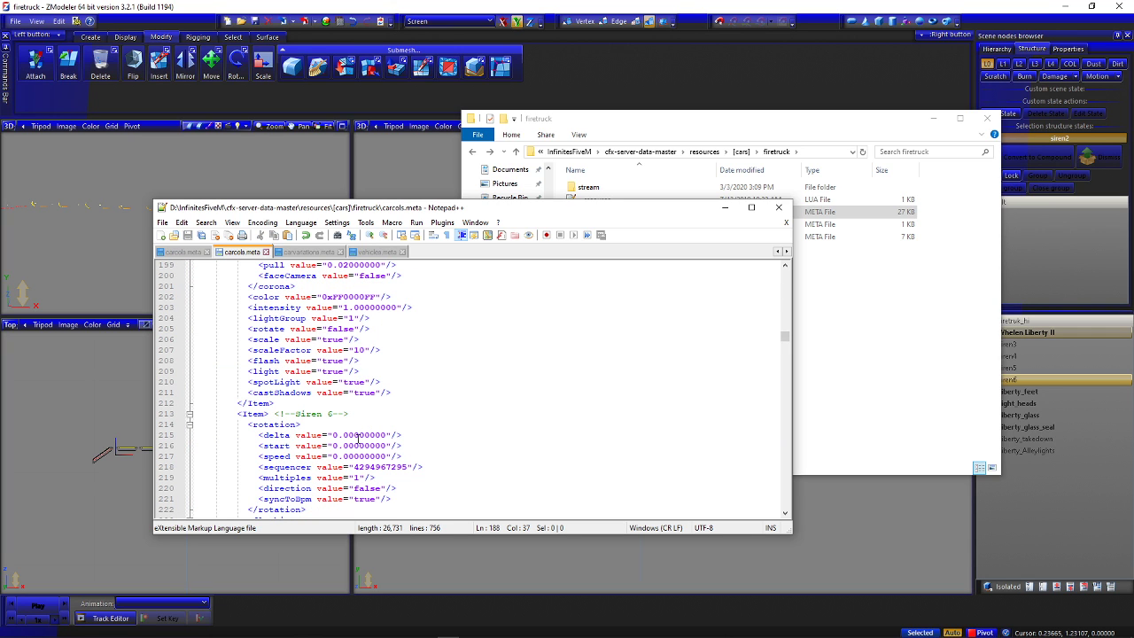
Replace the flashiness delta of Siren 6 in carcols.meta with 3.14159265
scroll(353, 440, down, 3)
double_click(359, 435)
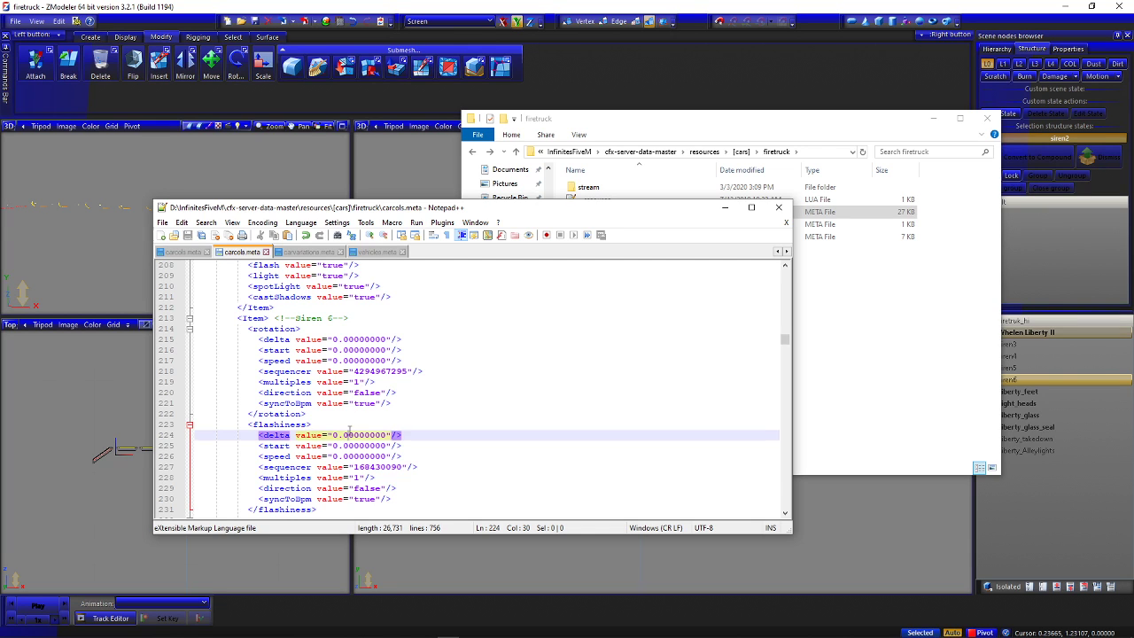
key(BackSpace)
key(BackSpace)
key(BackSpace)
Close carcols.meta and the firetruck resource folder to return to the ZModeler light bar scene
scroll(434, 451, up, 20)
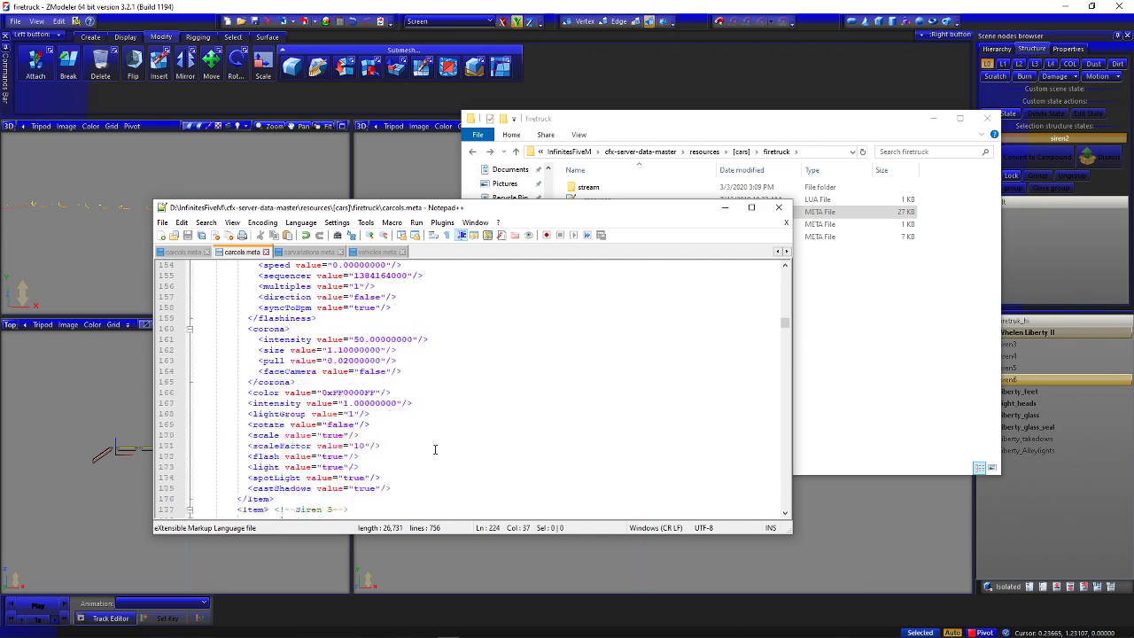
scroll(425, 454, up, 15)
scroll(434, 456, up, 11)
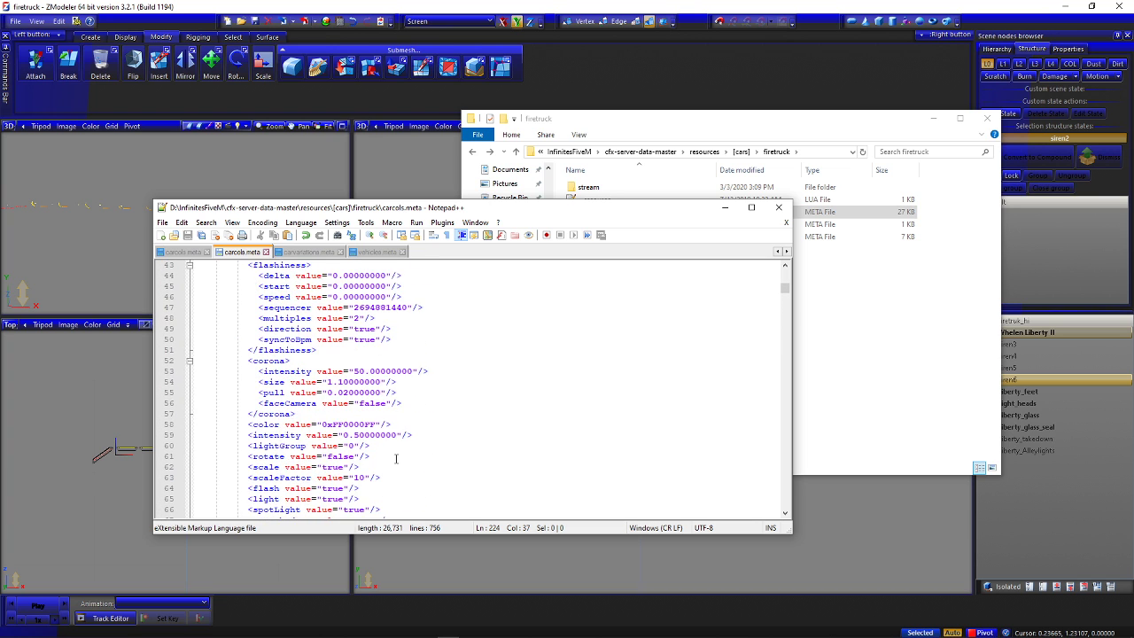
click(779, 207)
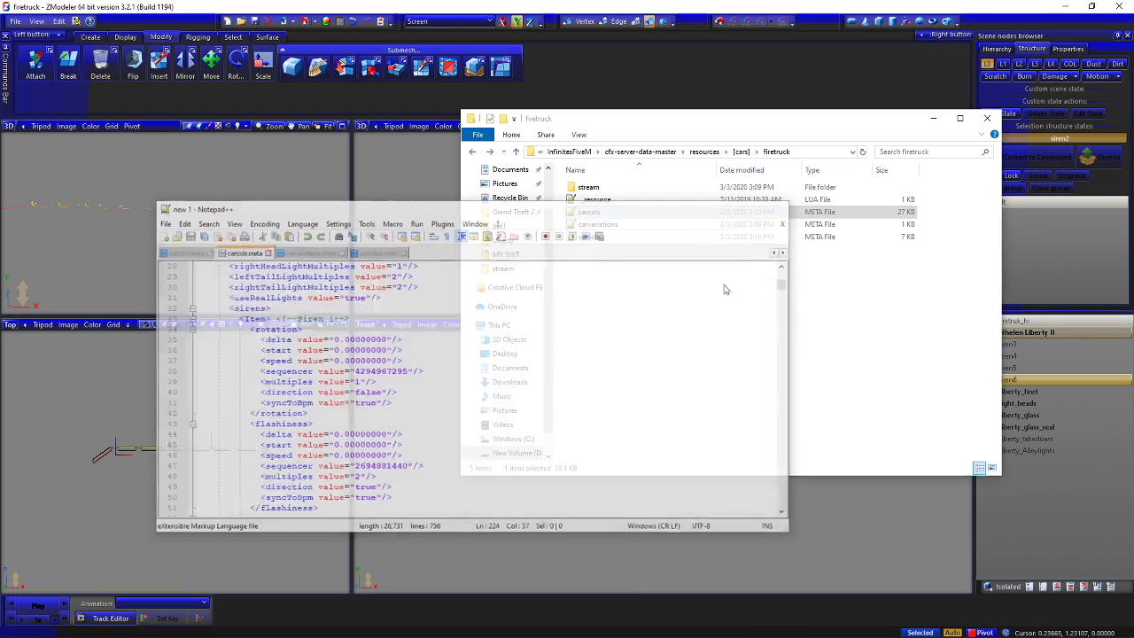
click(987, 118)
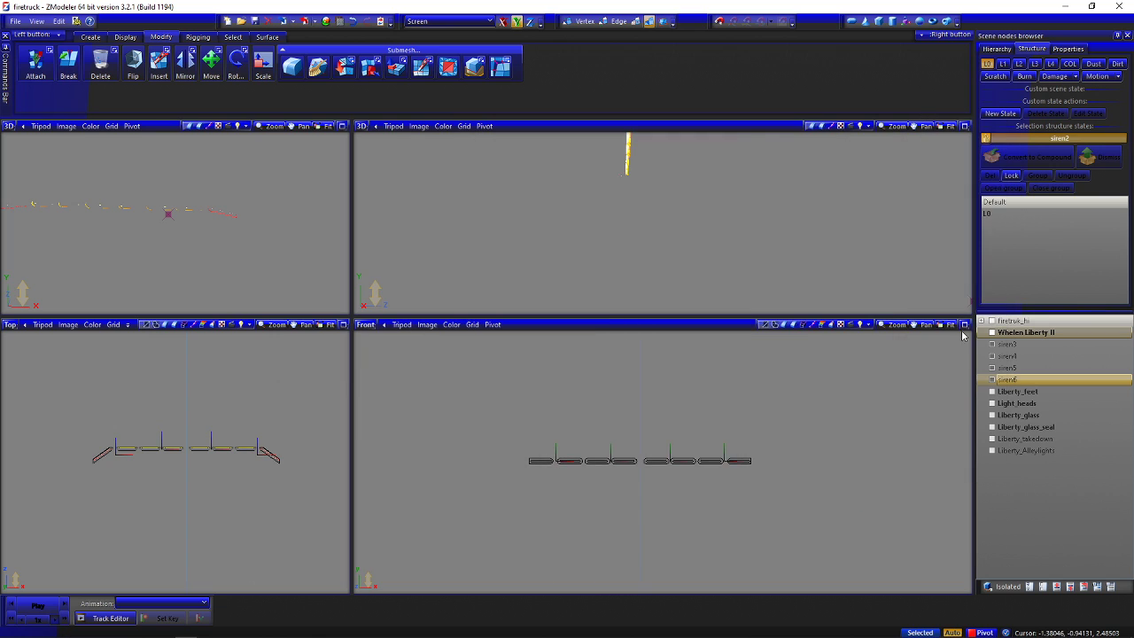
Show all the Liberty light bar parts alongside siren3 to siren6 and select the whole light bar
click(993, 358)
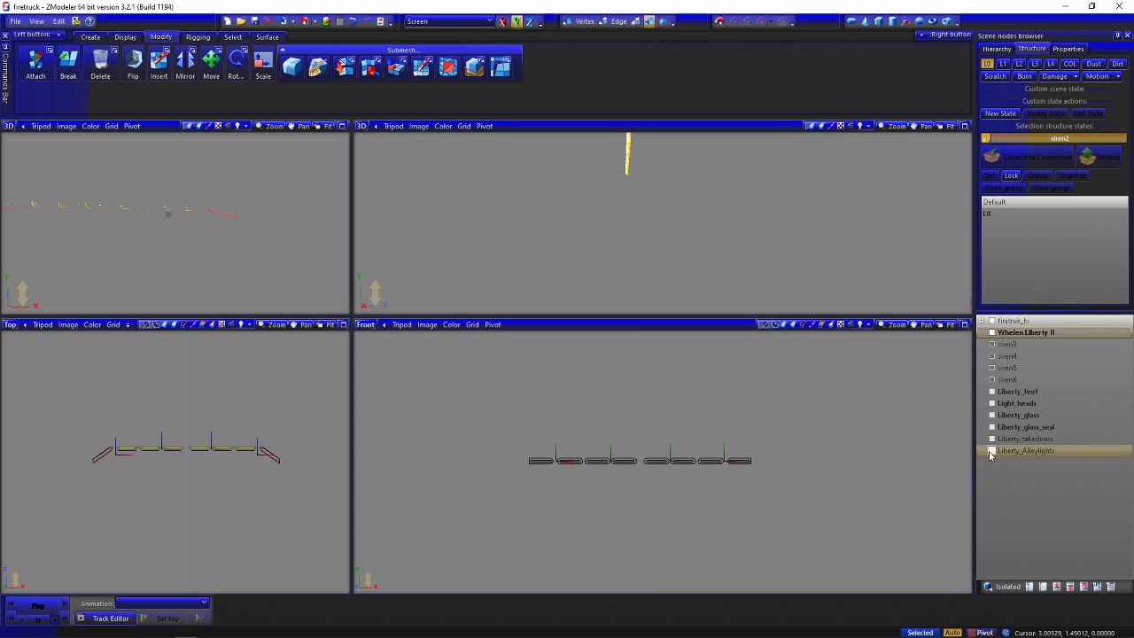
click(992, 391)
click(992, 403)
click(992, 414)
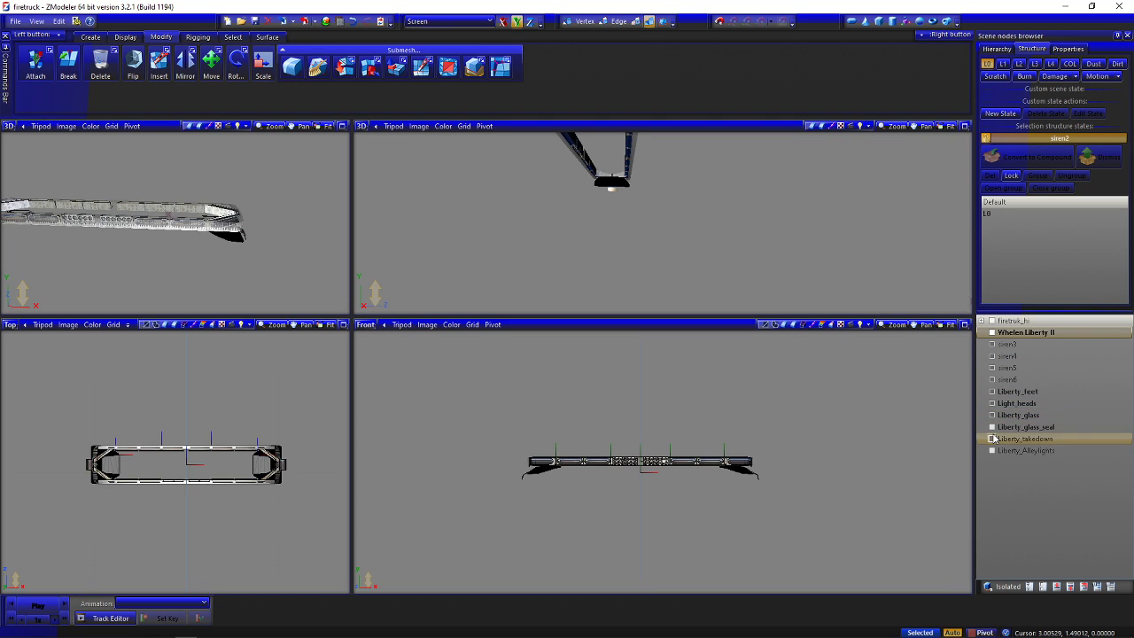
click(993, 427)
drag(296, 428, 22, 537)
Duplicate all the selected siren and Liberty light bar parts with Copy
click(125, 36)
click(210, 68)
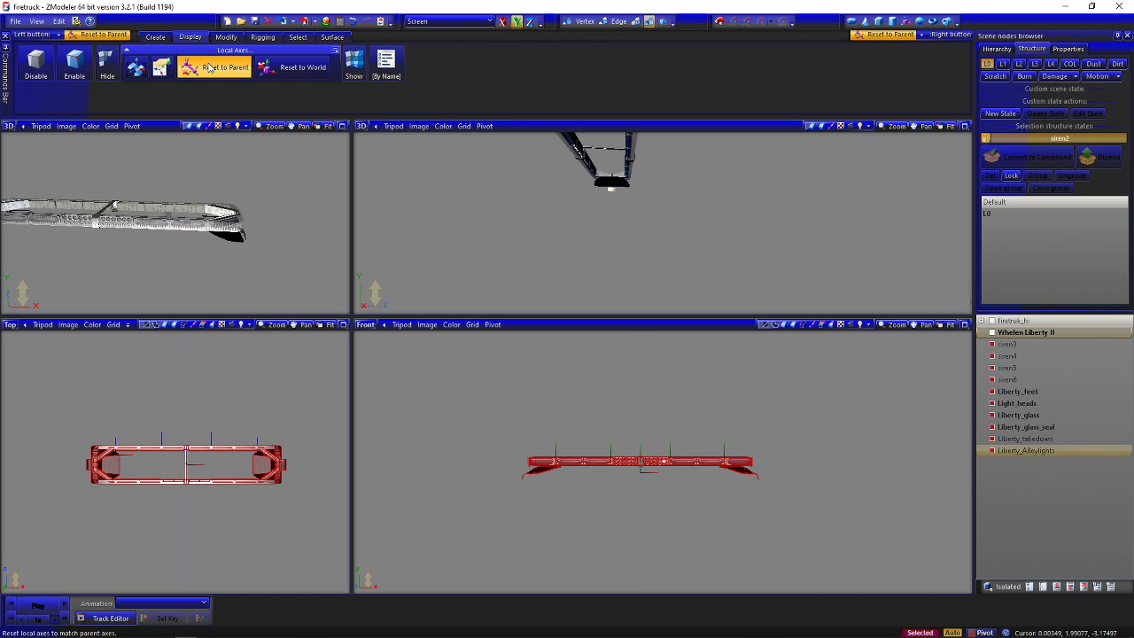
click(210, 68)
click(29, 64)
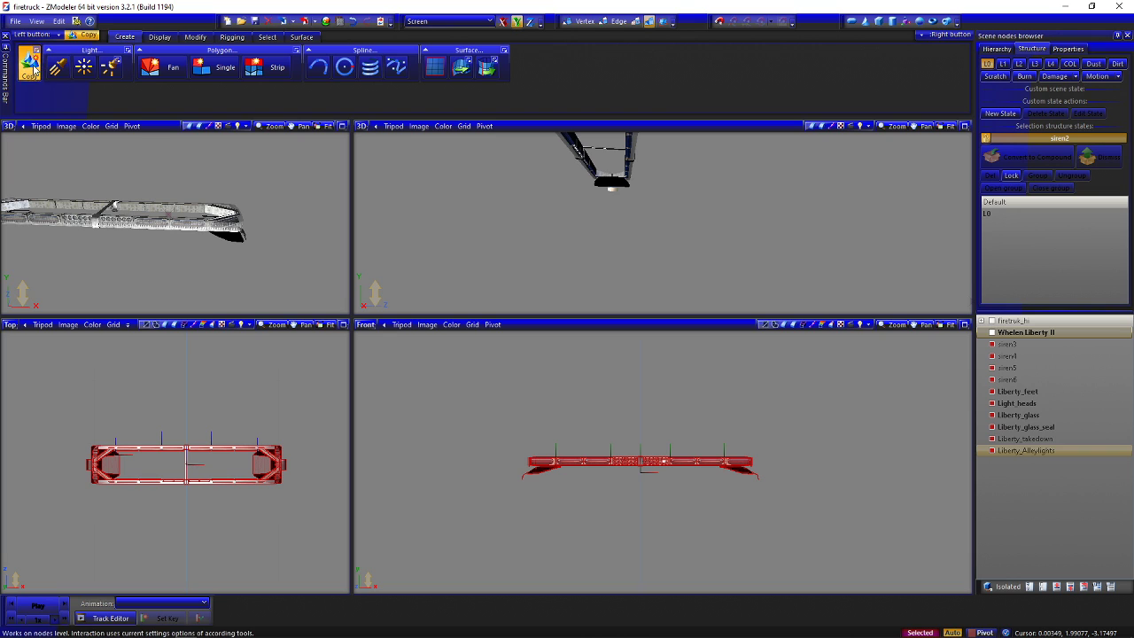
click(278, 390)
click(161, 37)
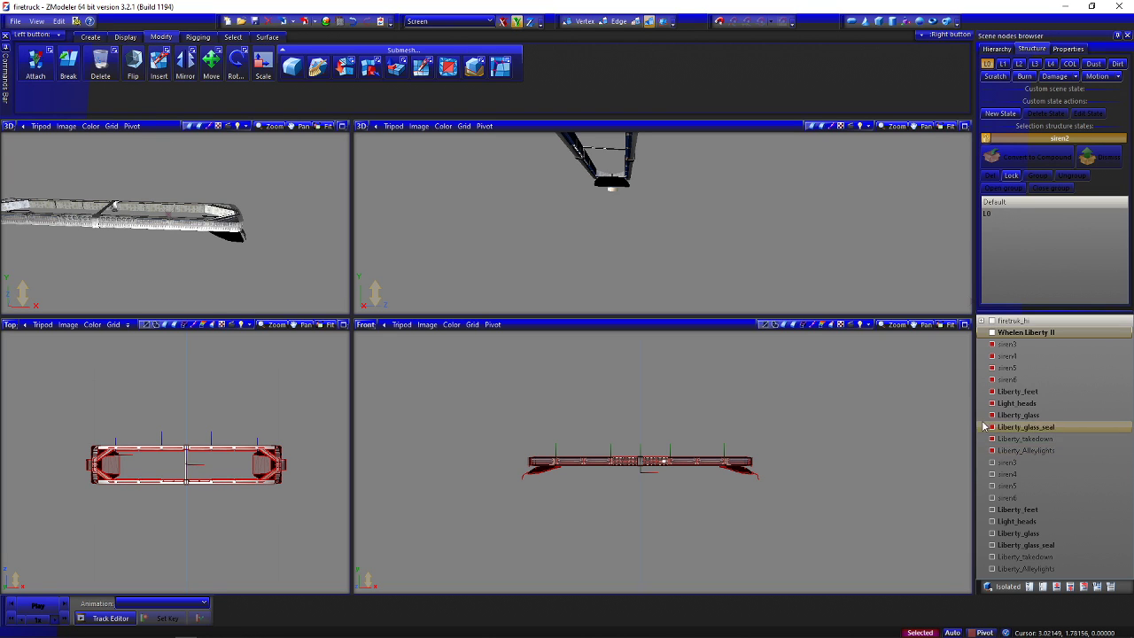
Clear the selection from the original siren3 to Liberty_Alleylights parts
click(1007, 462)
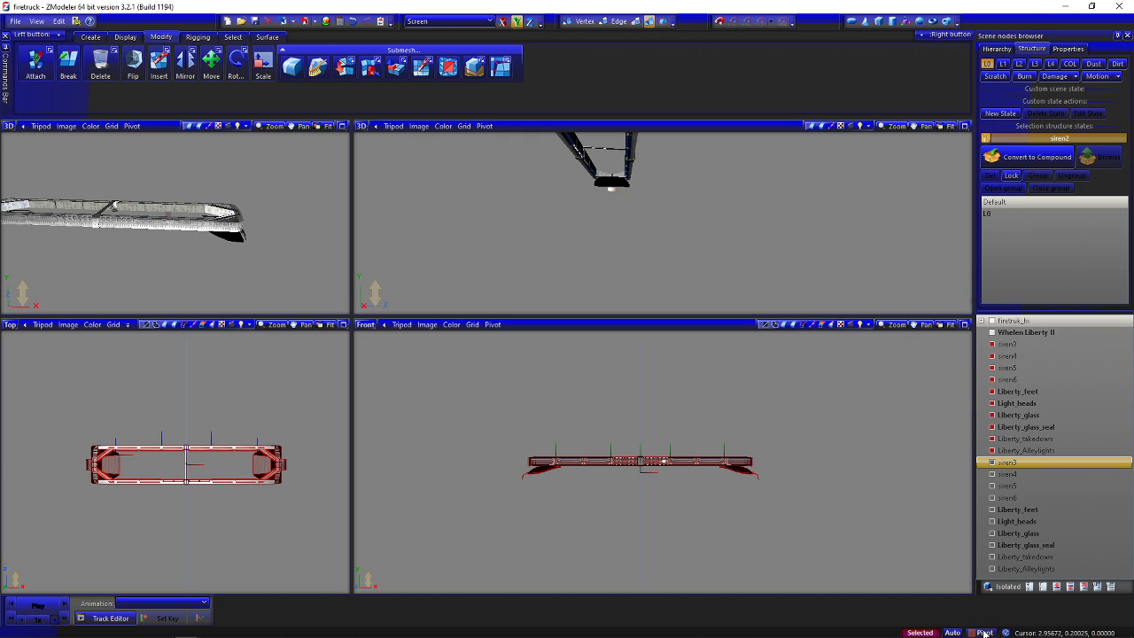
click(1030, 344)
shift+click(1024, 451)
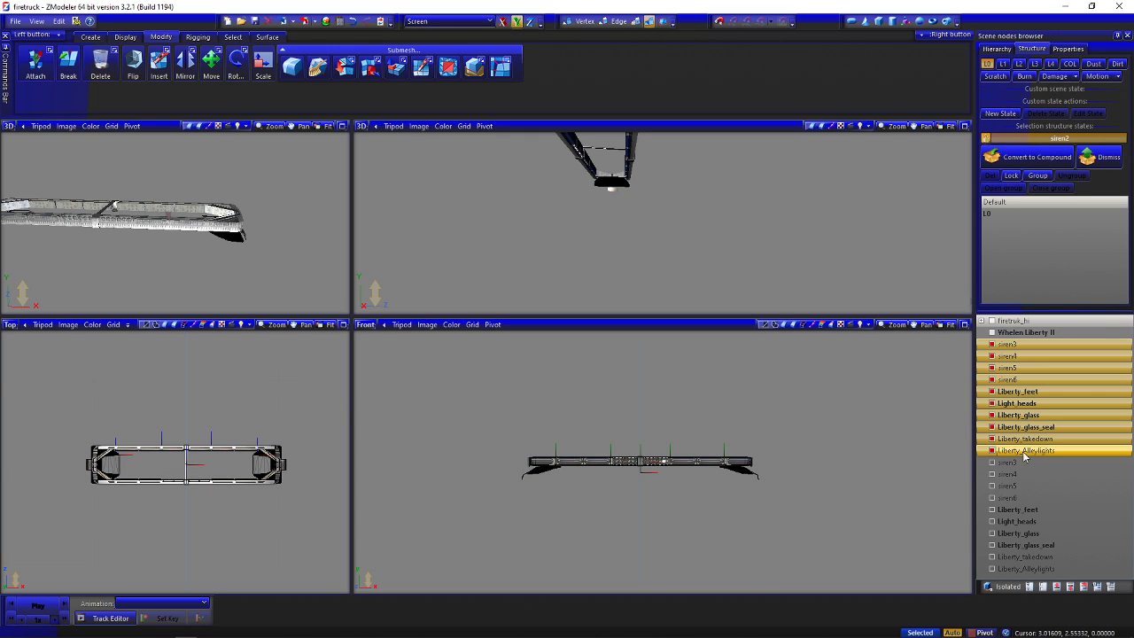
click(992, 450)
Convert the copied nodes, from the second siren3 through the second Liberty_Alleylights, into dummies
click(1045, 464)
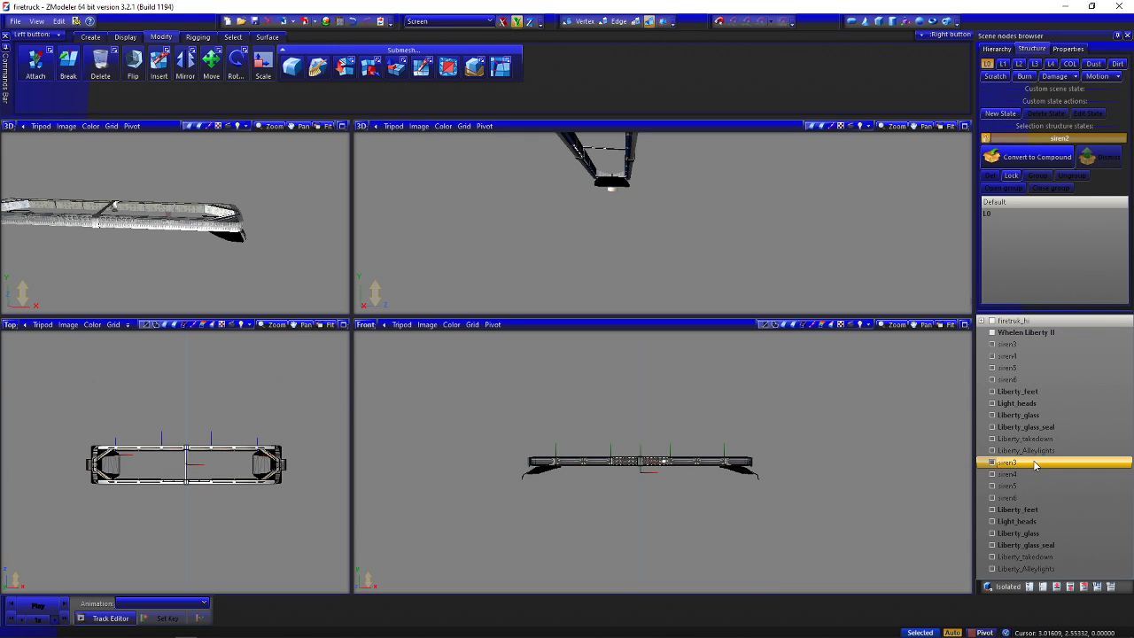
ctrl+click(1036, 569)
shift+click(1028, 569)
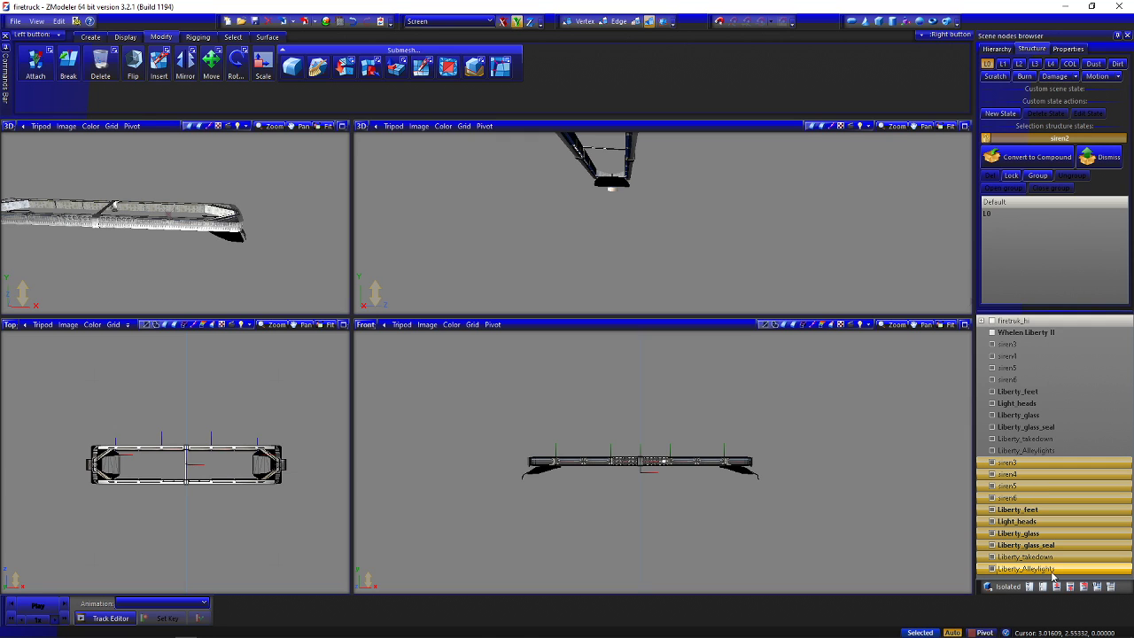
right_click(1053, 577)
click(1019, 512)
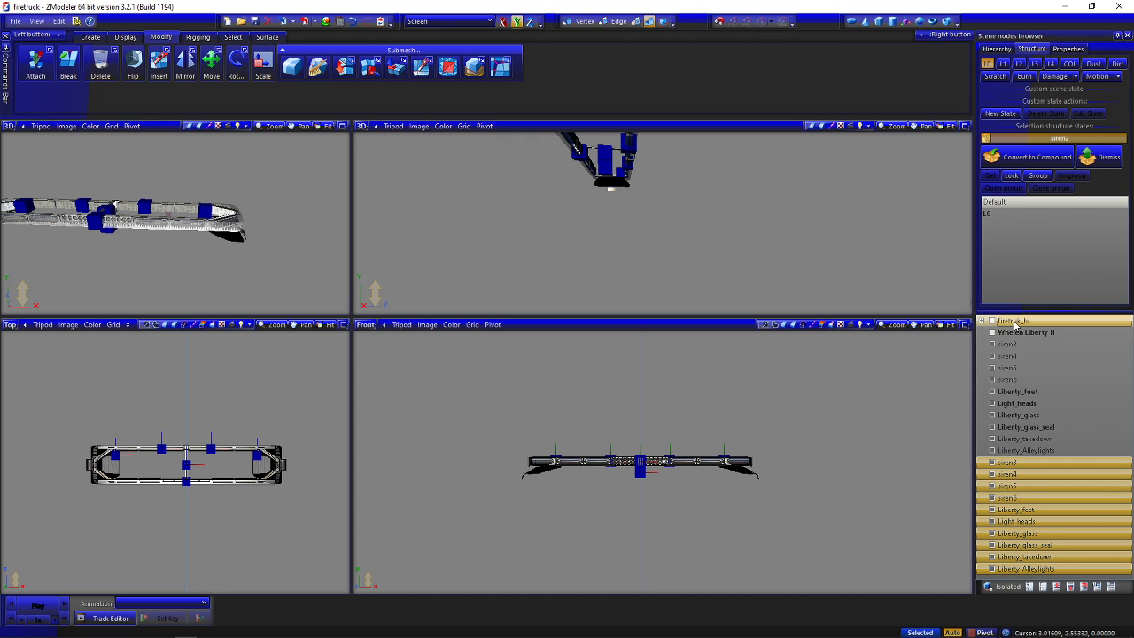
Parent the original siren3, siren4, siren5, siren6 and Liberty_feet parts under the dummies of the same names
click(1033, 344)
drag(1029, 344, 1019, 452)
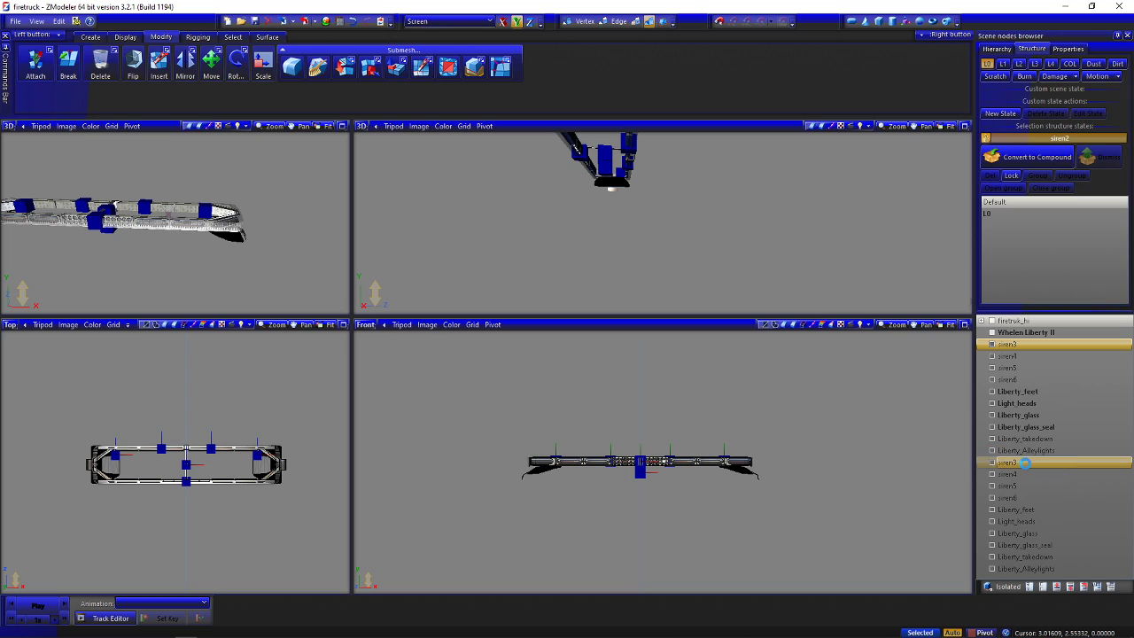
drag(1019, 348, 1039, 457)
click(1051, 345)
drag(1050, 344, 1055, 461)
Parent Light_heads, Liberty_glass, Liberty_takedown, Liberty_glass_seal and Liberty_Alleylights under the dummies of the same names
click(1032, 346)
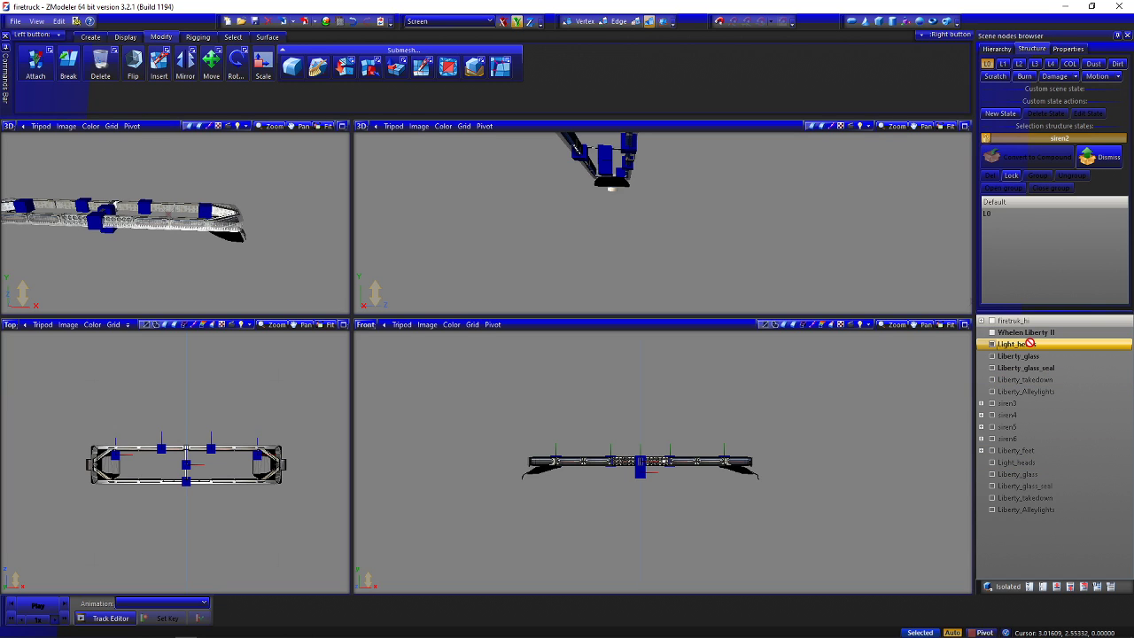
drag(1030, 344, 1032, 461)
click(1022, 344)
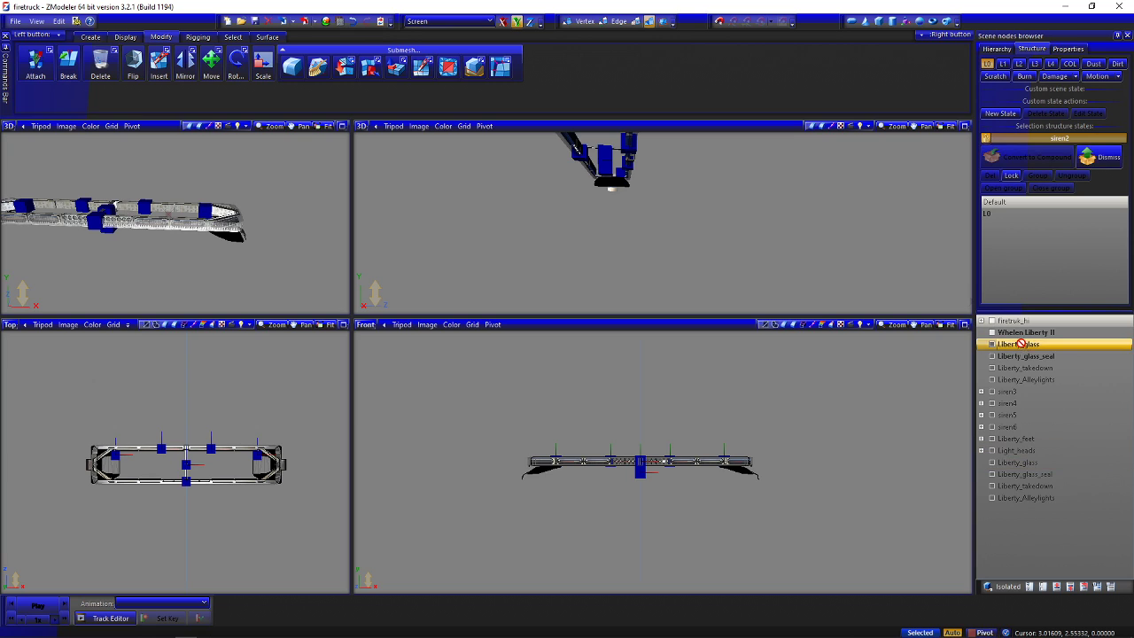
drag(1022, 344, 1049, 455)
click(1022, 355)
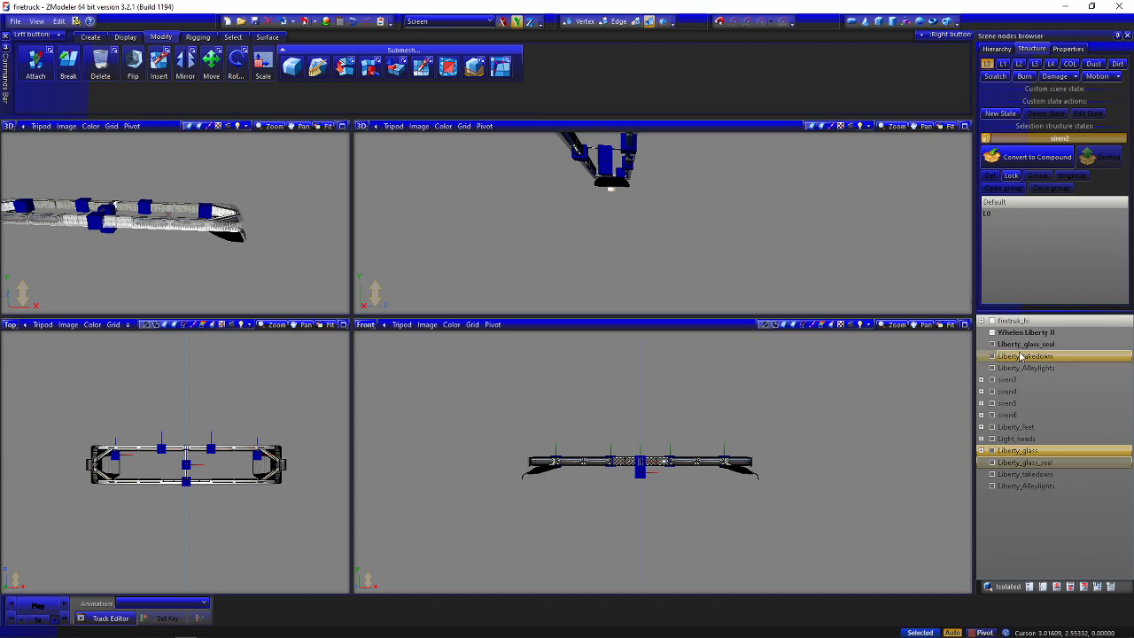
drag(1047, 355, 1071, 478)
click(1053, 344)
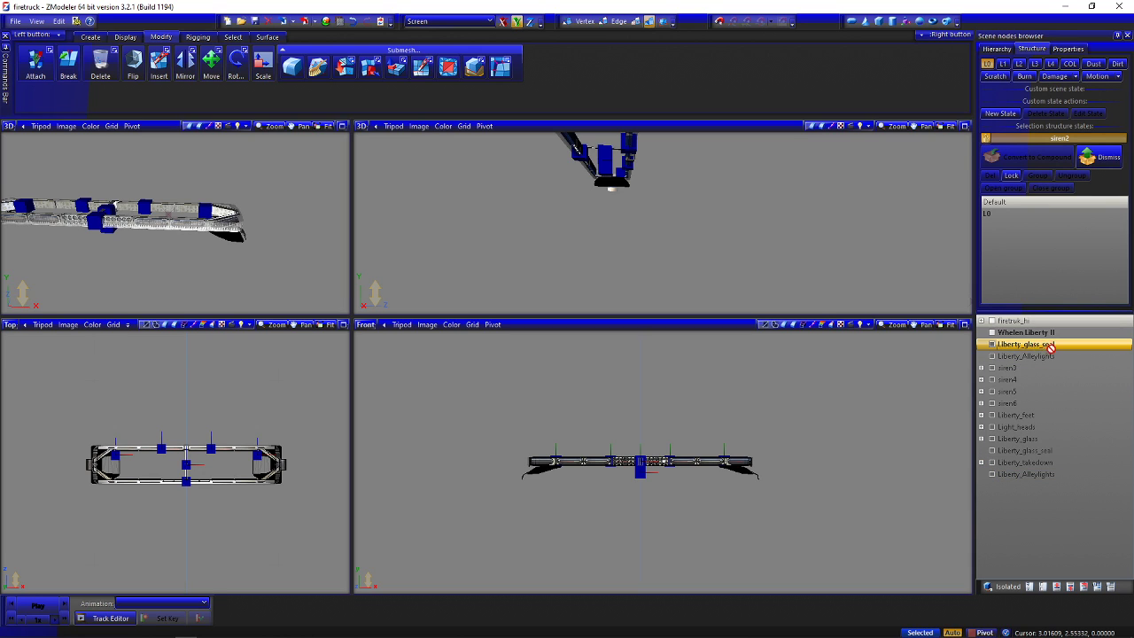
drag(1051, 348, 1055, 449)
click(1045, 345)
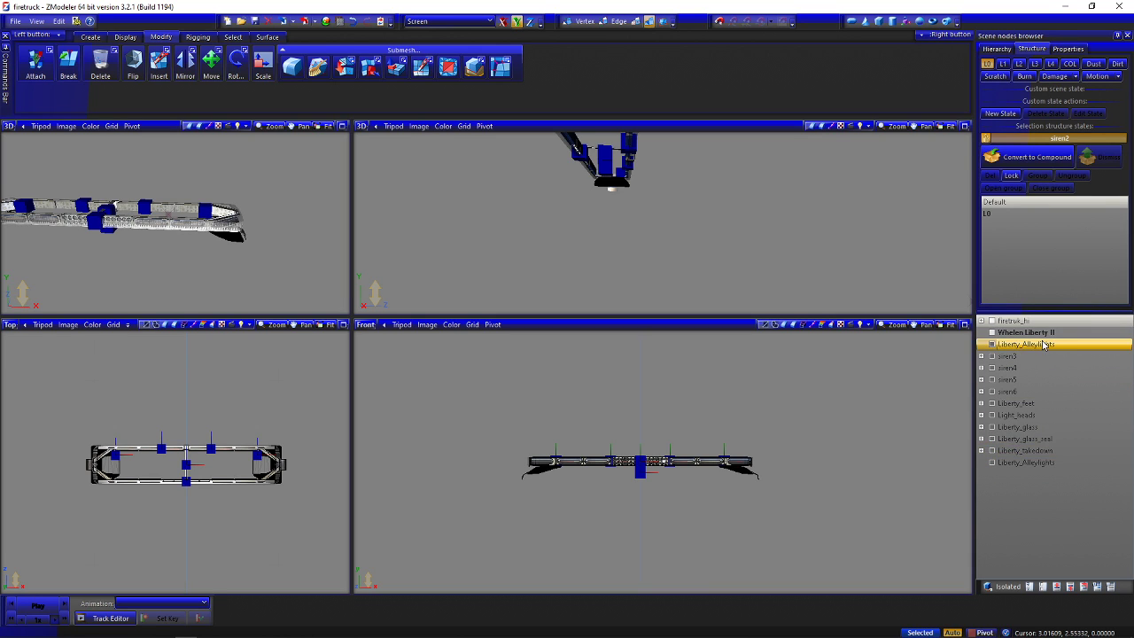
drag(1042, 346, 1043, 458)
Expand every siren and Liberty dummy in the node tree to expose its nested part
click(982, 450)
click(982, 438)
click(982, 426)
click(982, 415)
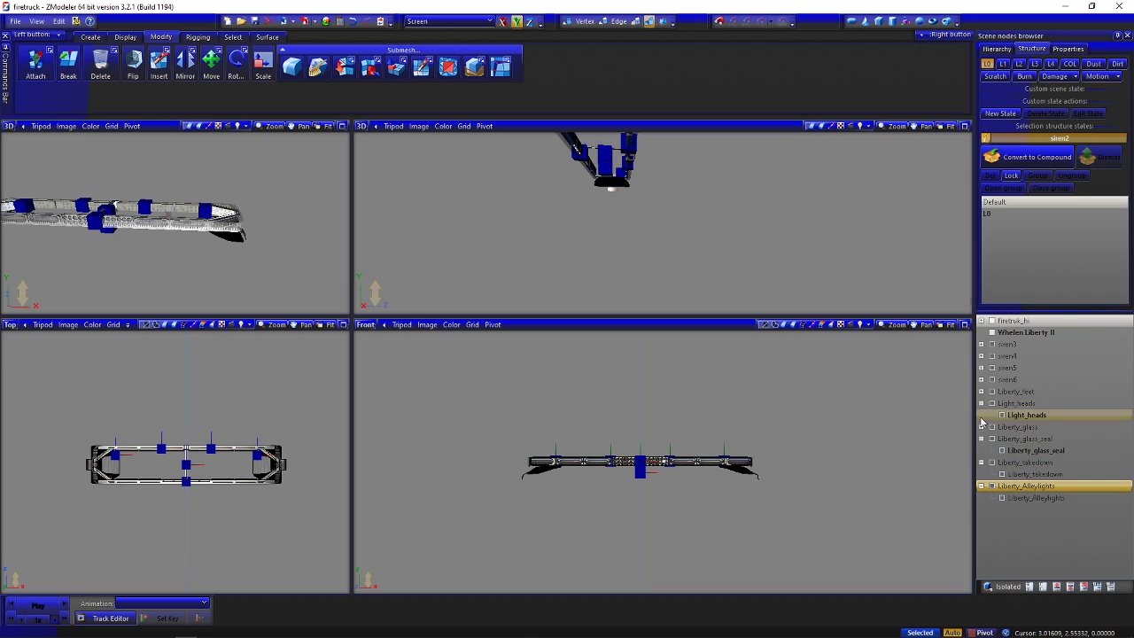
click(982, 404)
click(982, 390)
click(982, 379)
click(982, 368)
click(981, 355)
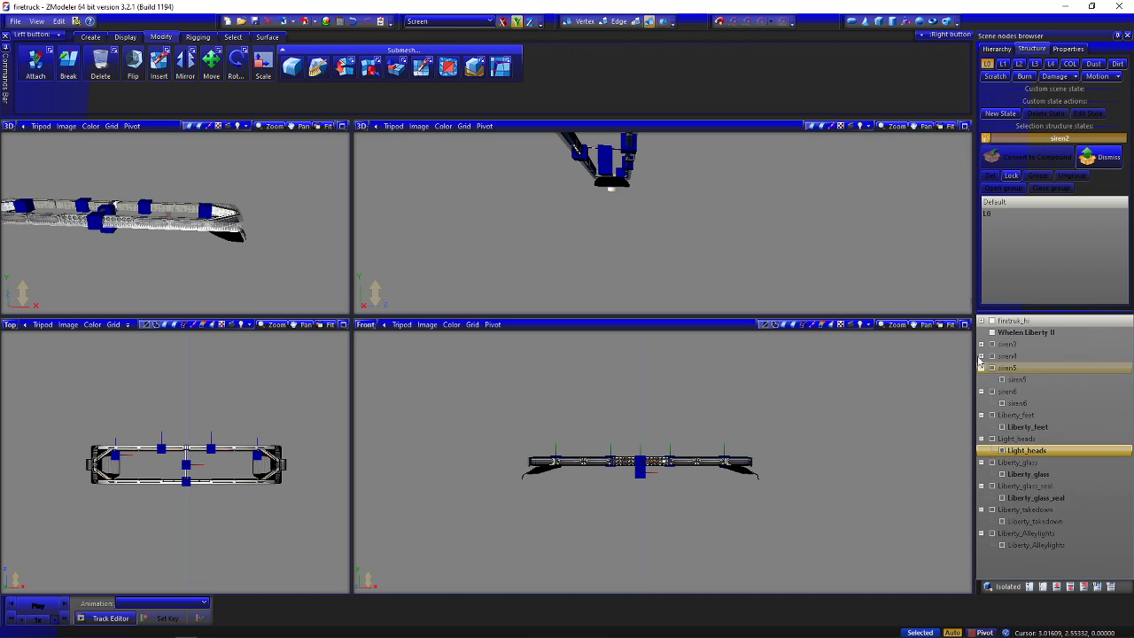
click(982, 344)
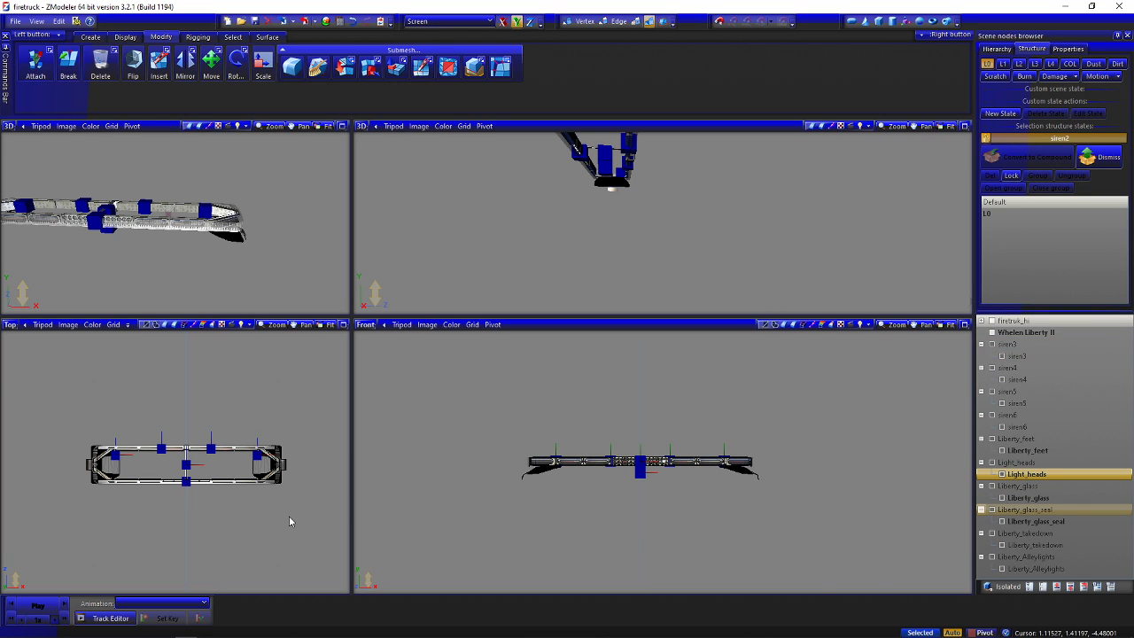
Select all nodes from siren3 to Liberty_Alleylights, including the nested parts, and hide them
click(1063, 439)
click(1055, 344)
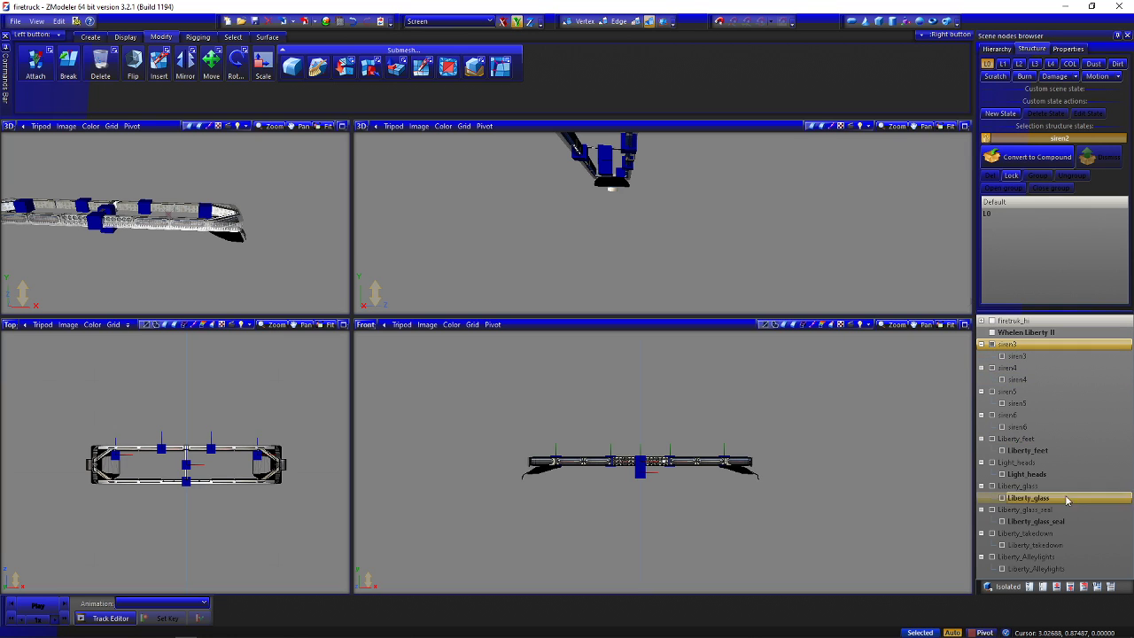
shift+click(1025, 569)
key(h)
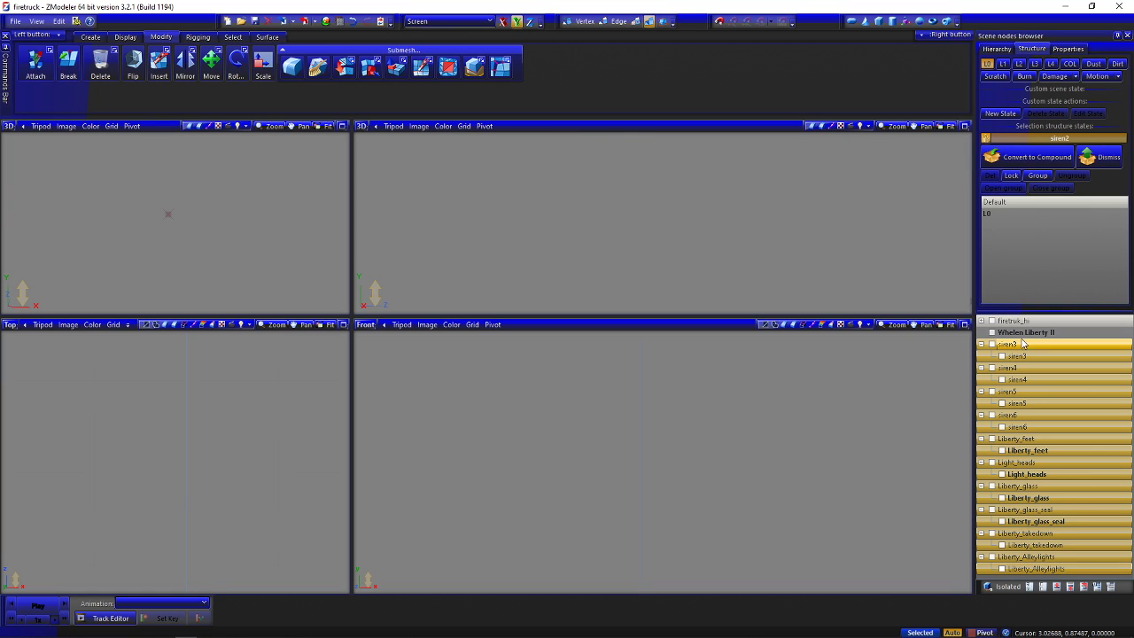
Make only the parent dummies siren3, siren4, siren5 and siren6 visible
click(1023, 351)
click(992, 344)
click(993, 368)
click(993, 390)
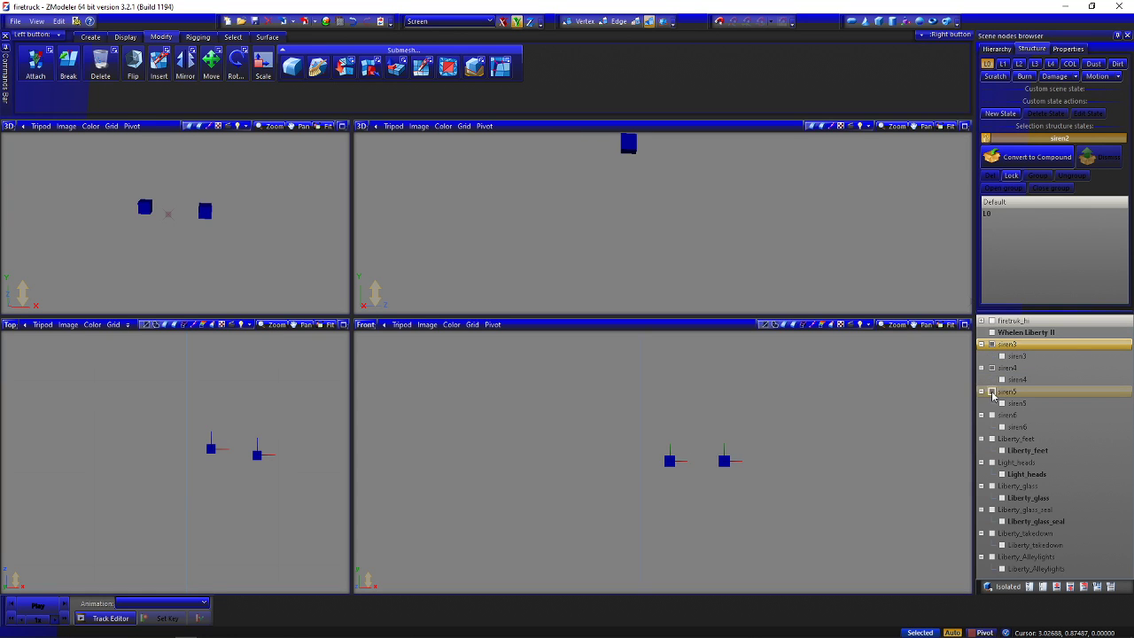
click(992, 414)
click(993, 439)
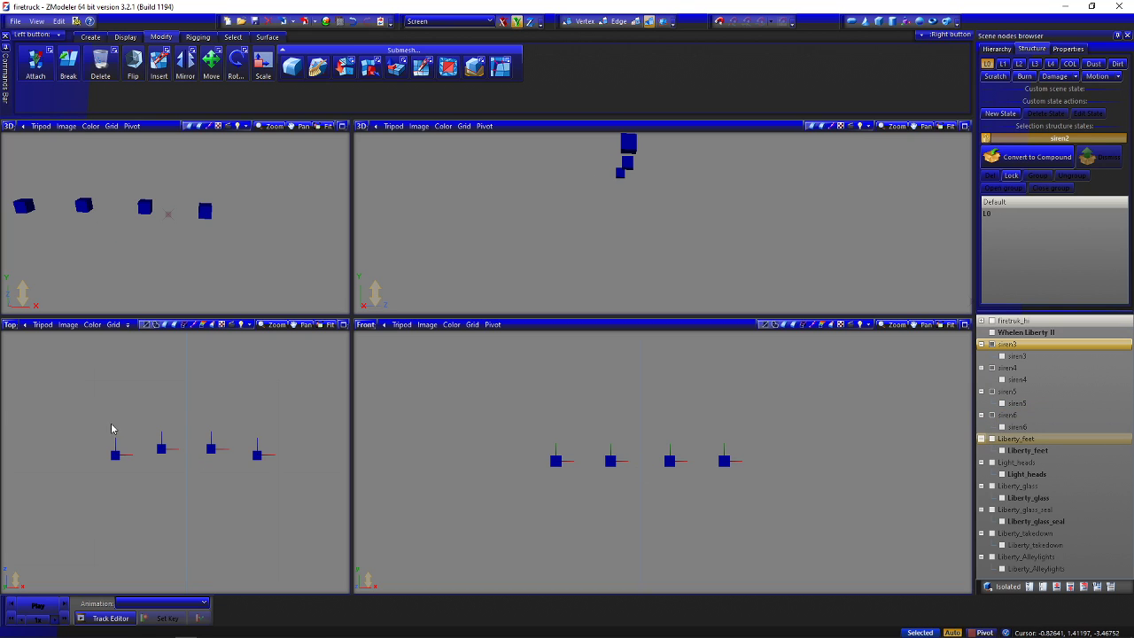
Select the siren3 to siren6 dummies, show the firetruck_hi body and move the dummies off the cab roof into the truck
drag(35, 418, 260, 502)
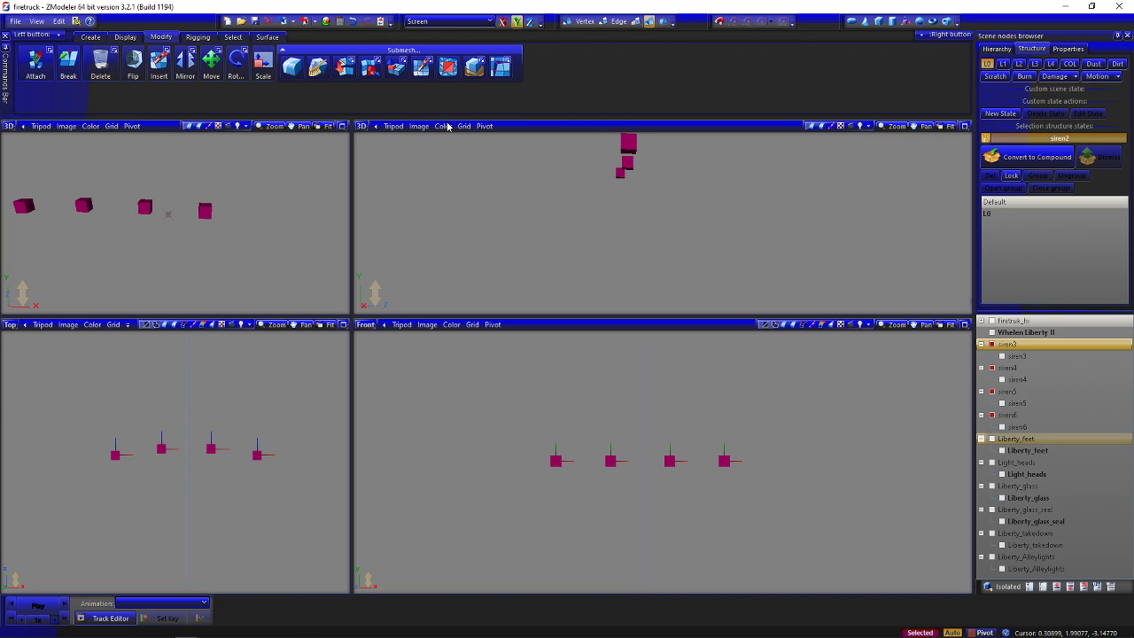
click(211, 60)
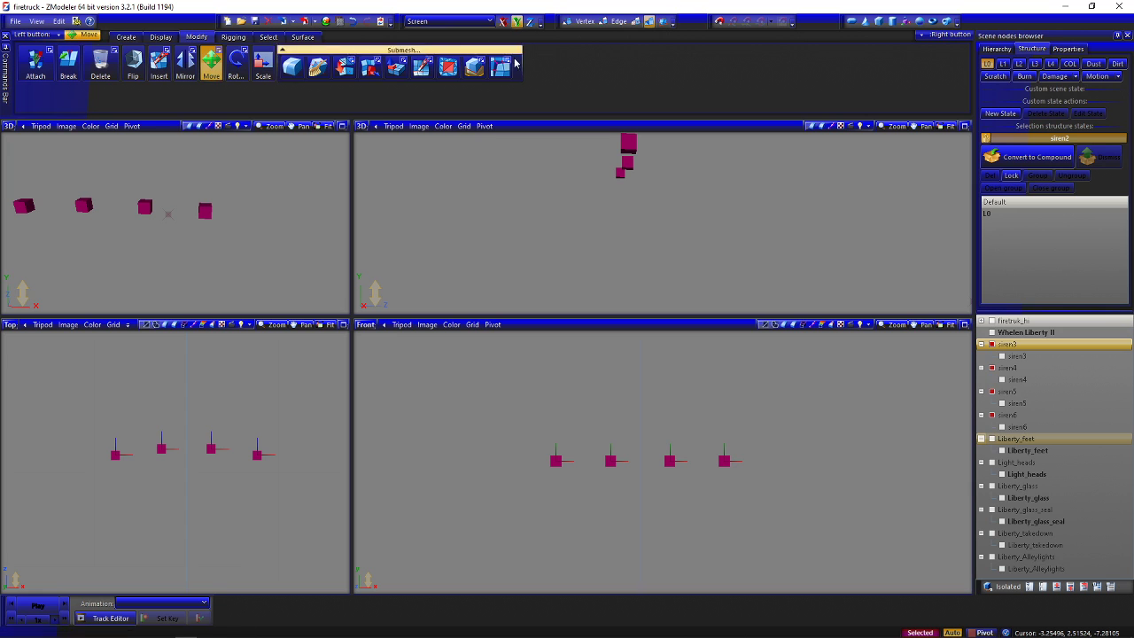
click(992, 321)
scroll(773, 437, up, 2)
click(739, 437)
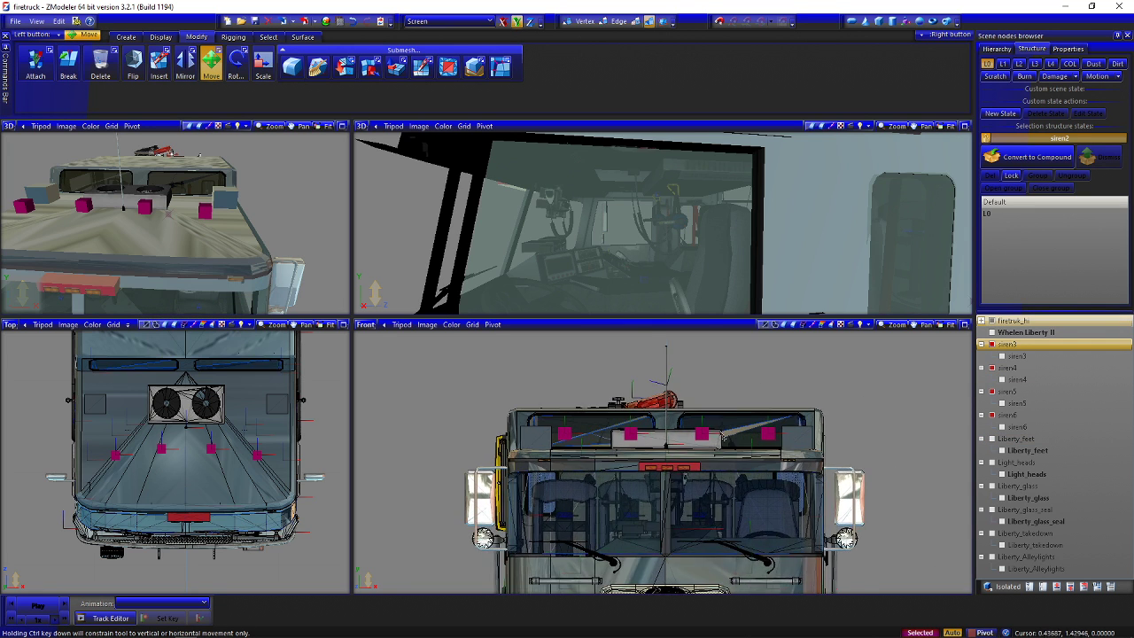
scroll(717, 445, up, 2)
drag(697, 458, 656, 467)
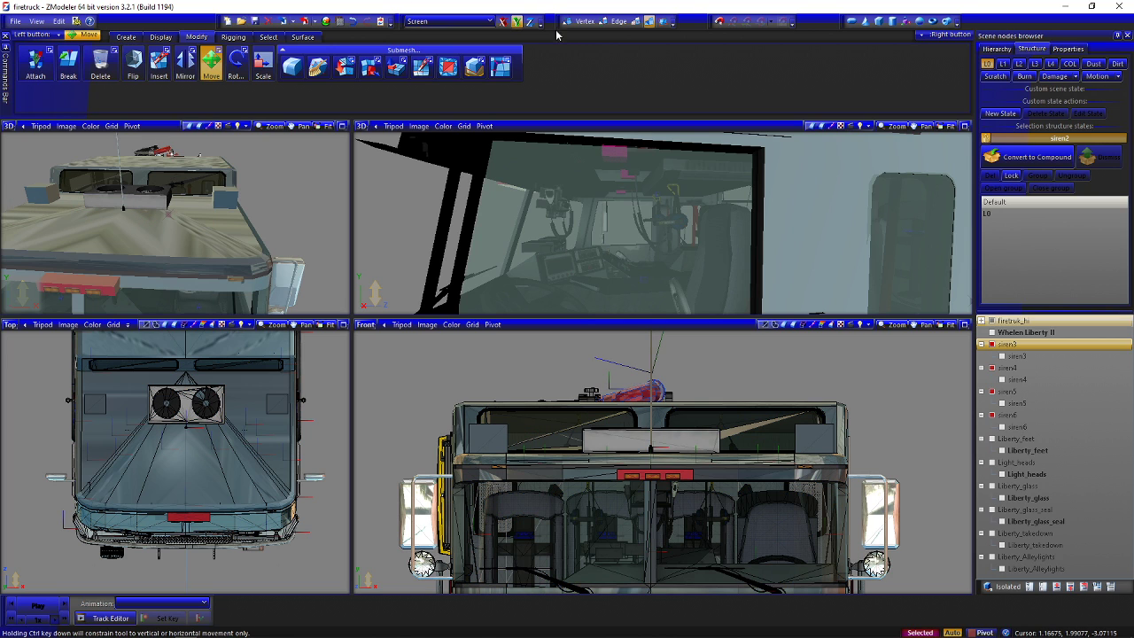
click(698, 483)
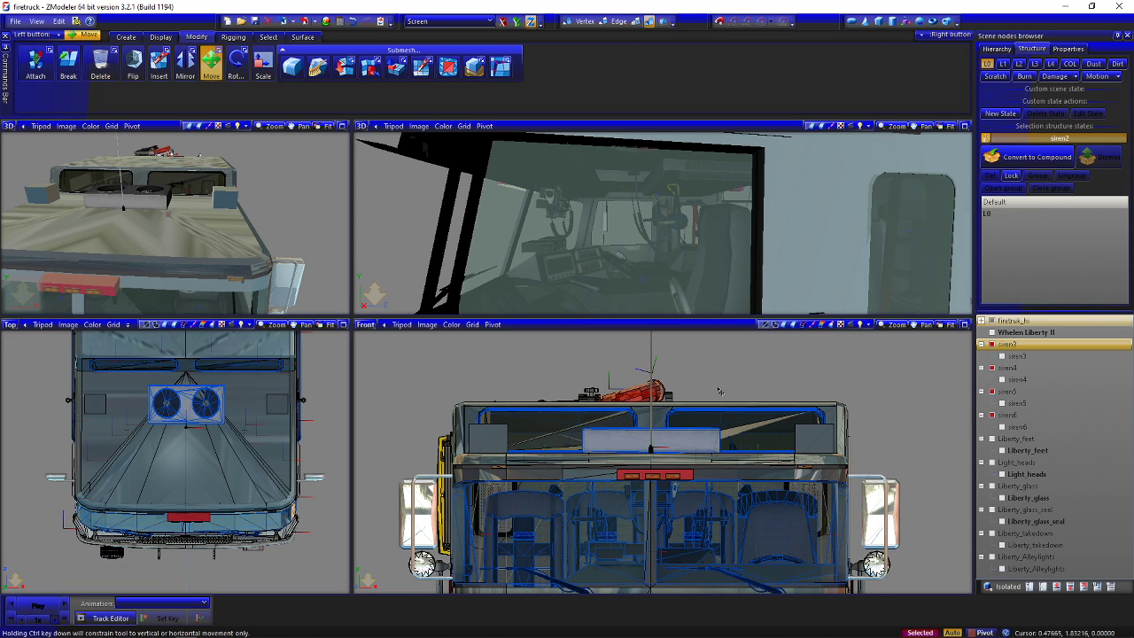
Show only the nested siren3, siren4, siren5 and siren6 meshes in isolation and select all four
scroll(535, 219, down, 8)
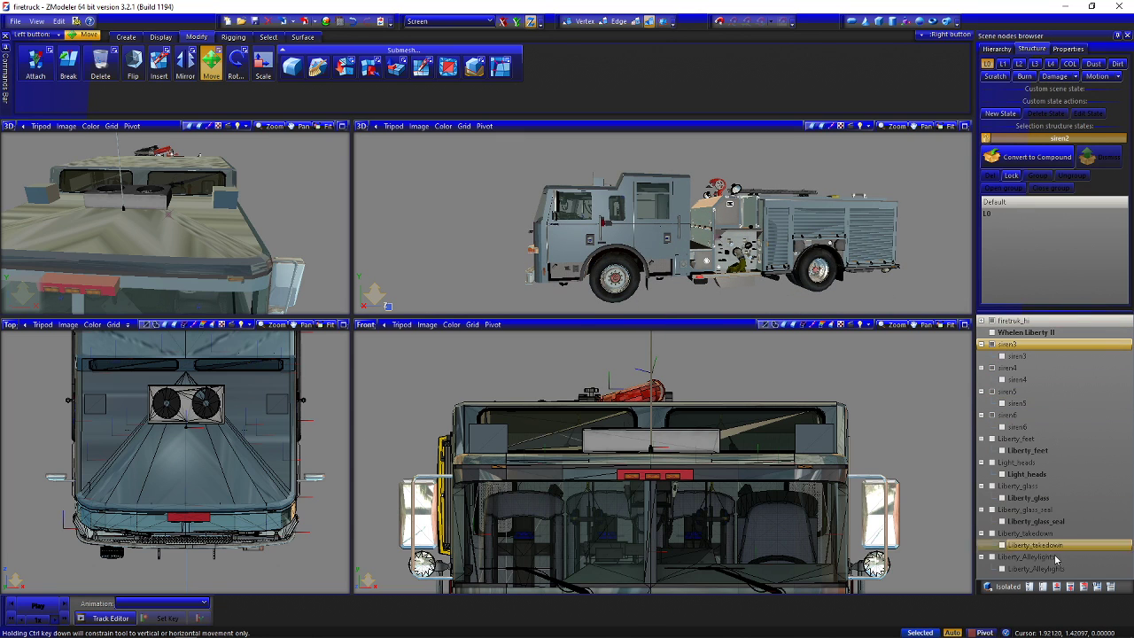
shift+click(1034, 428)
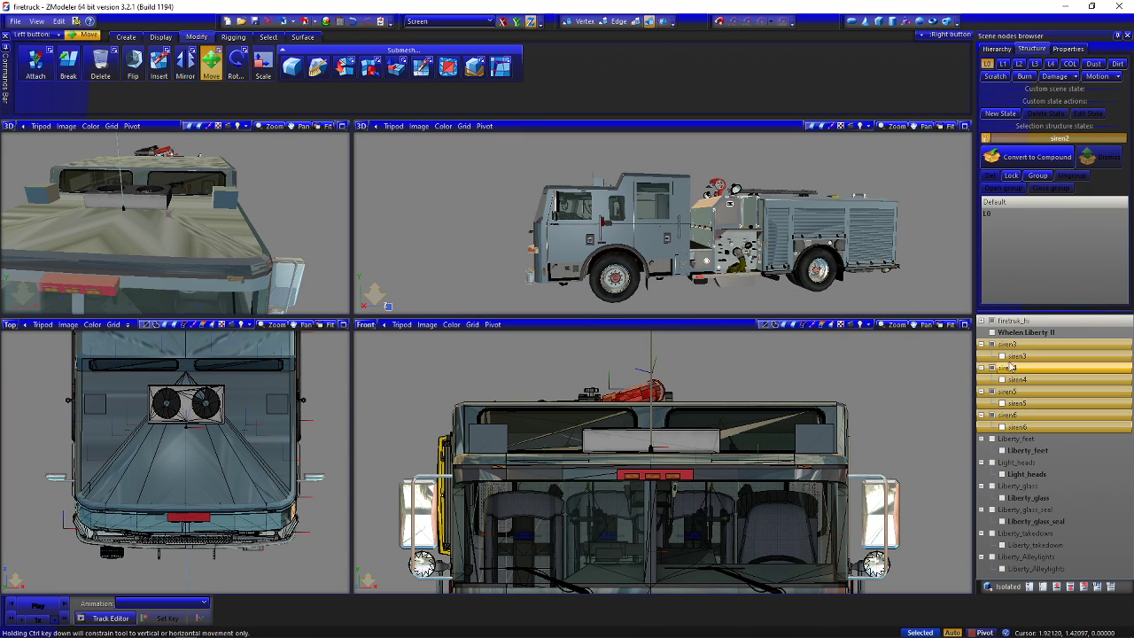
click(1002, 356)
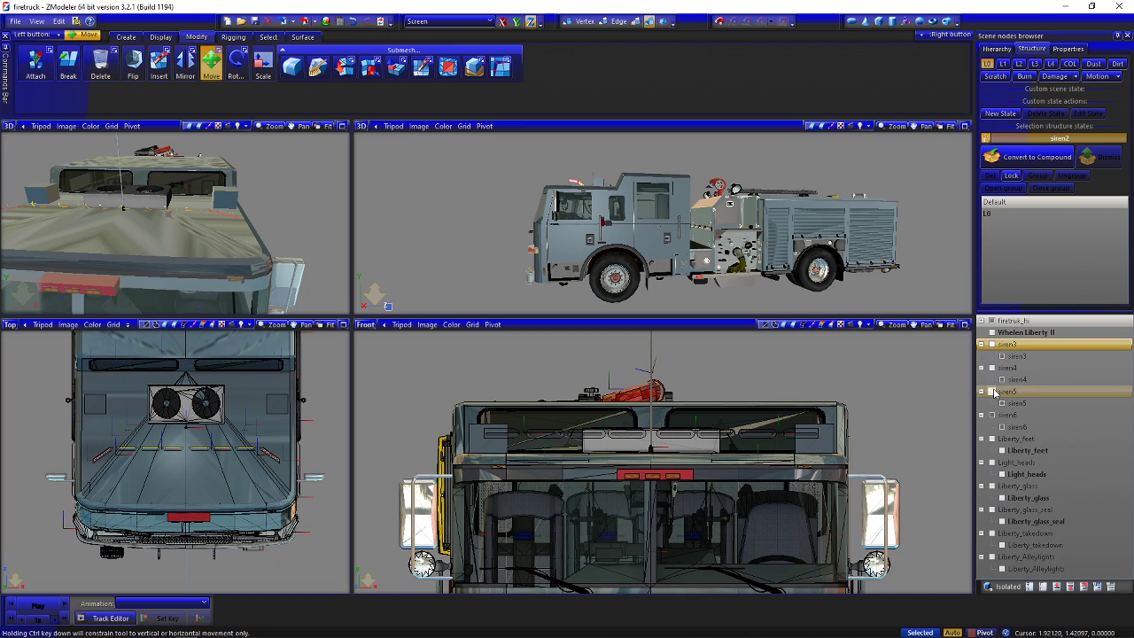
key(i)
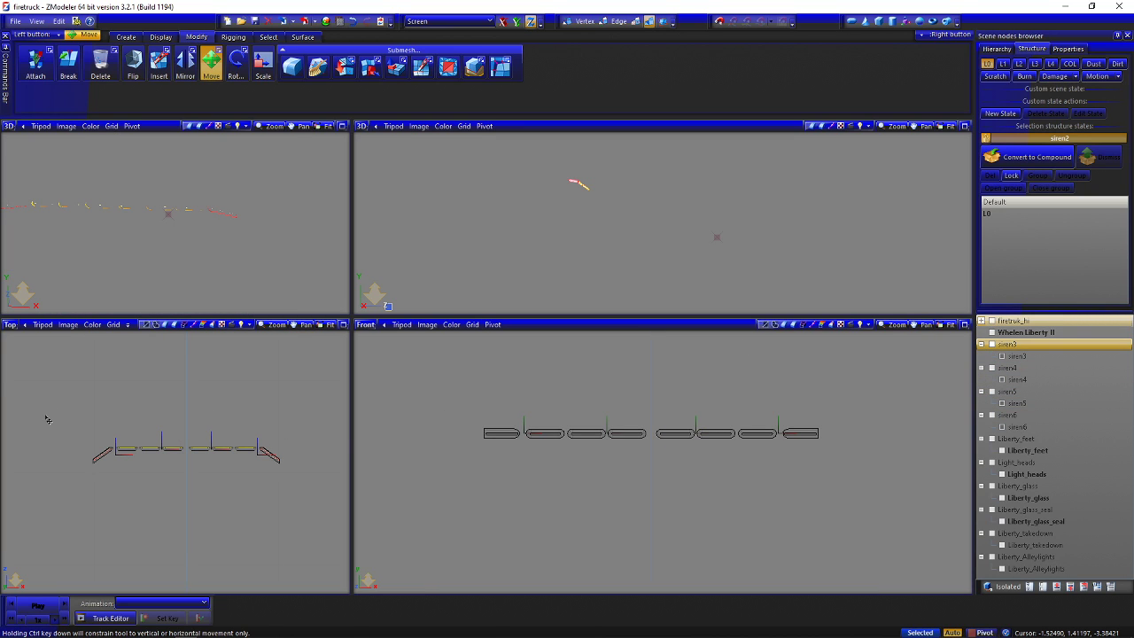
drag(47, 420, 311, 496)
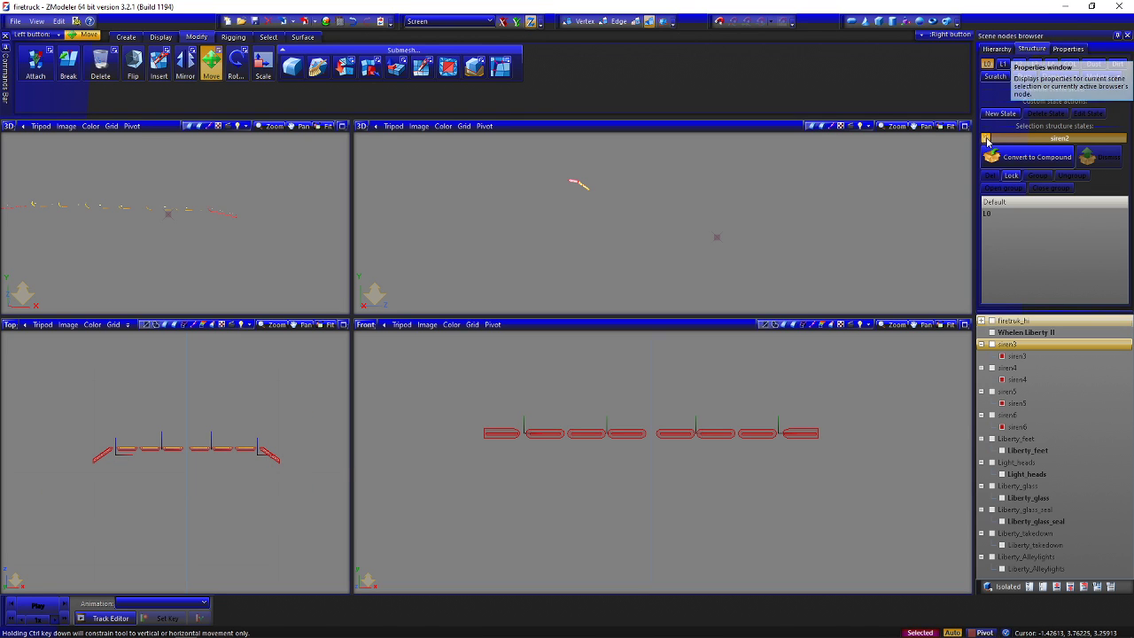
Try to rotate the four nested siren meshes 180° about Y and scale them to 0.1 on all axes, and undo it
click(1067, 49)
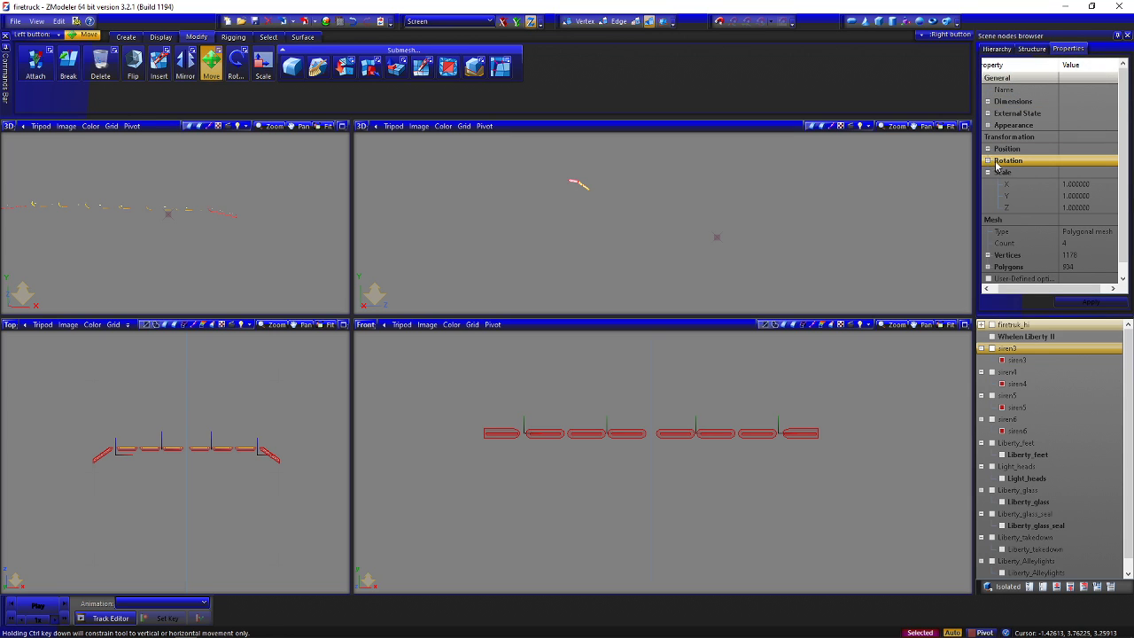
click(1031, 49)
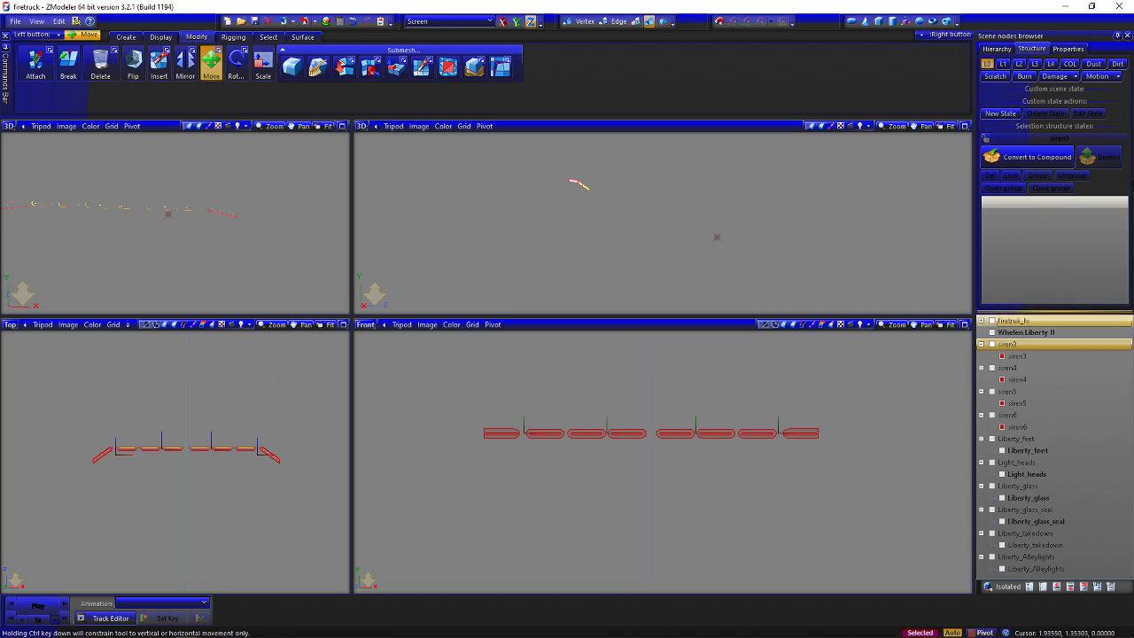
click(1069, 48)
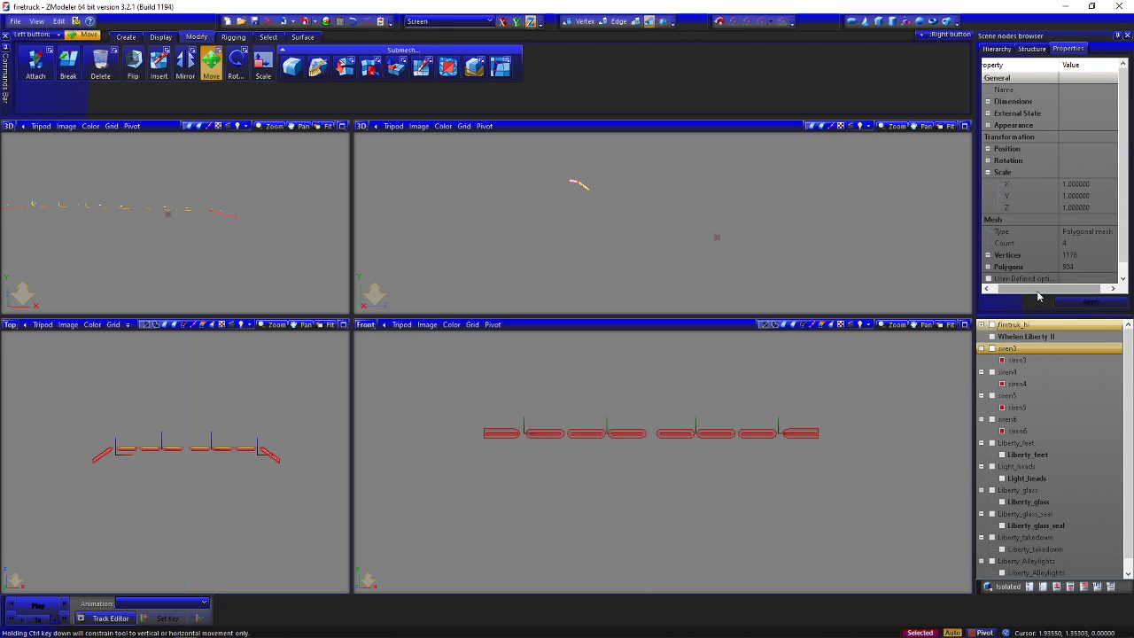
click(988, 160)
click(1089, 176)
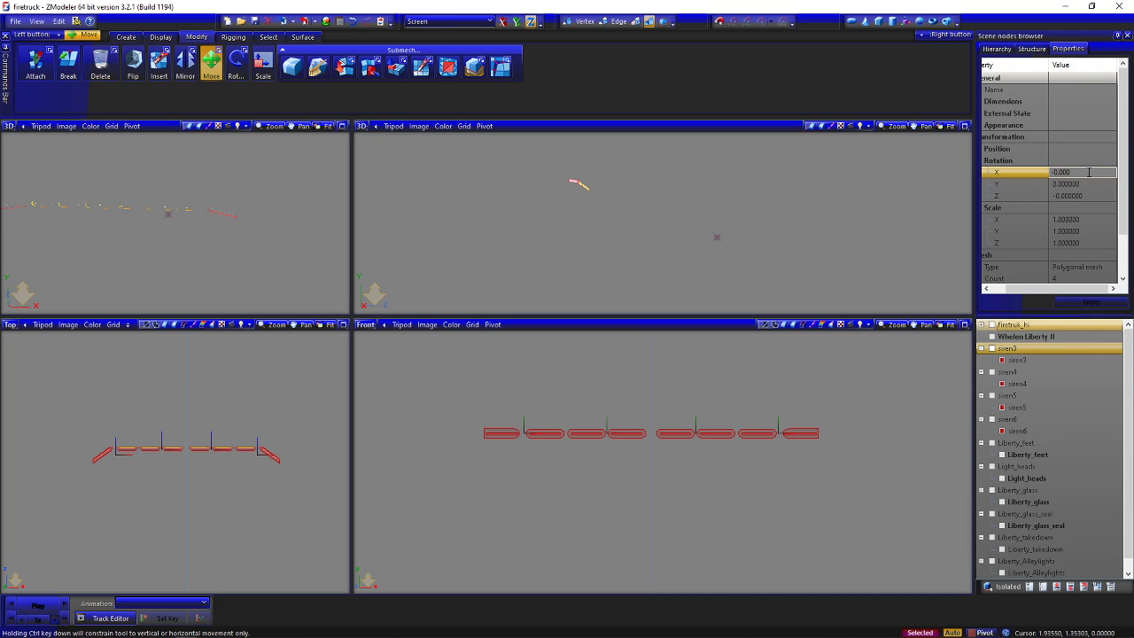
click(1089, 185)
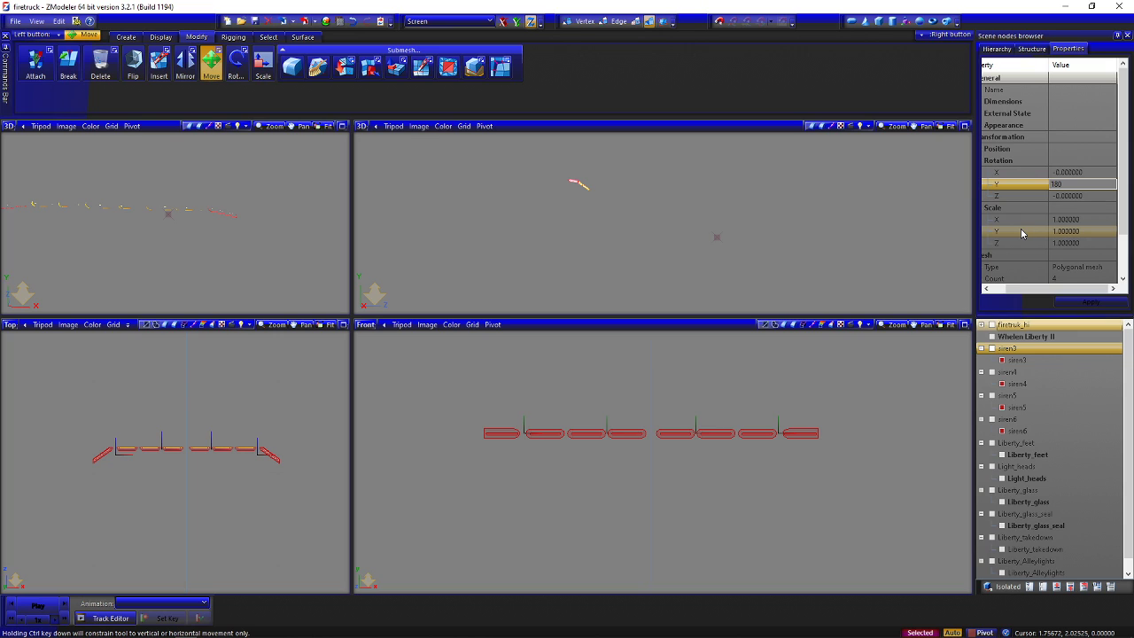
click(1077, 220)
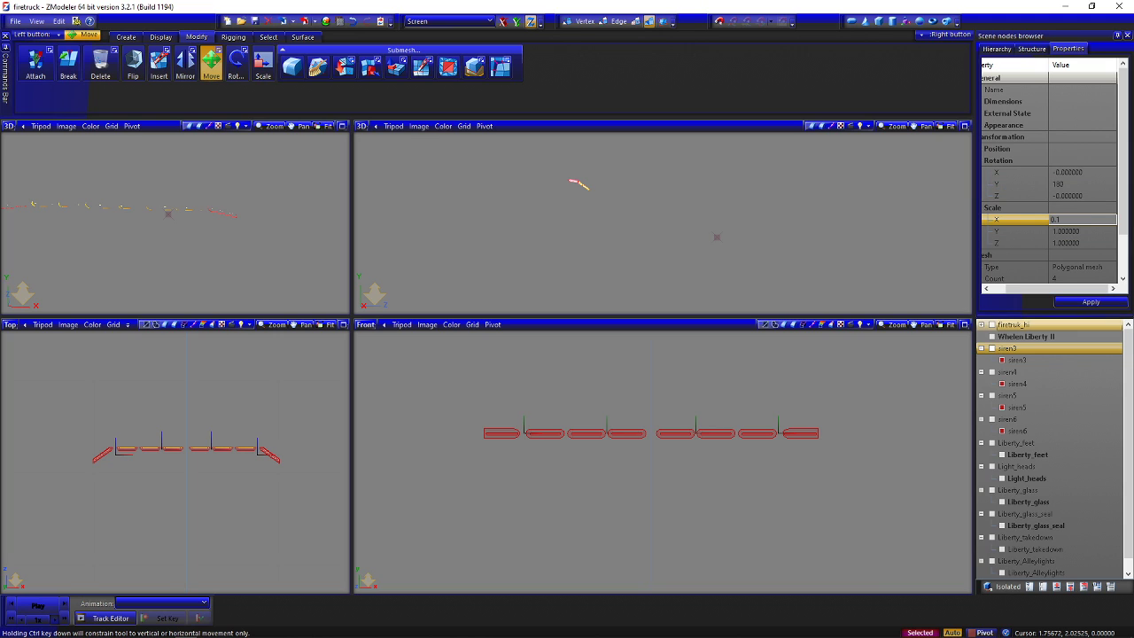
click(1083, 232)
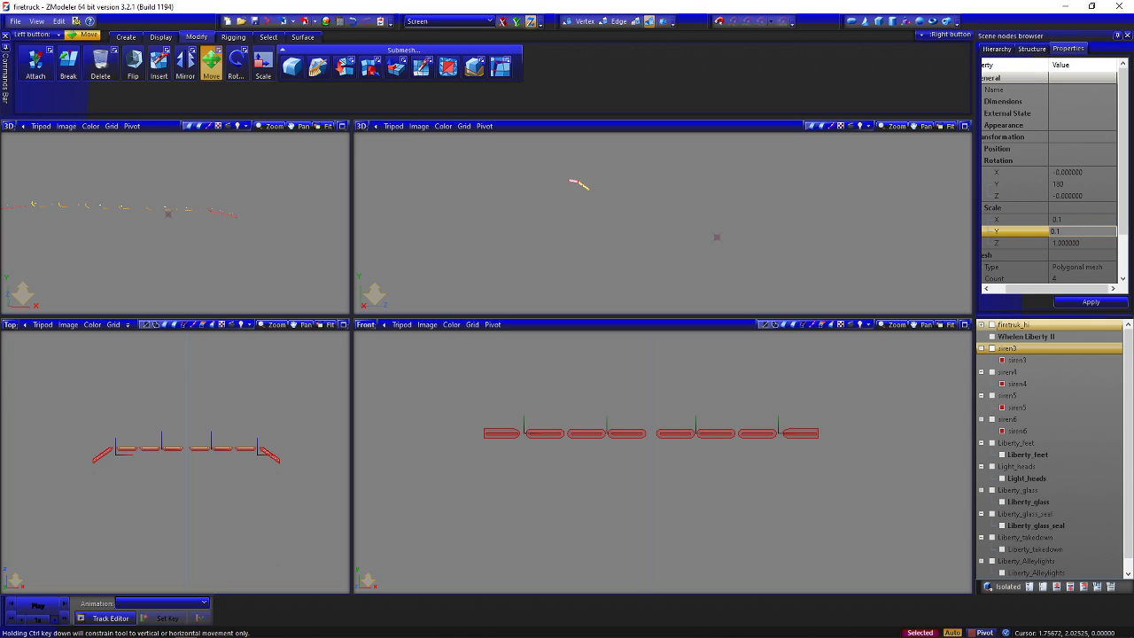
click(1086, 243)
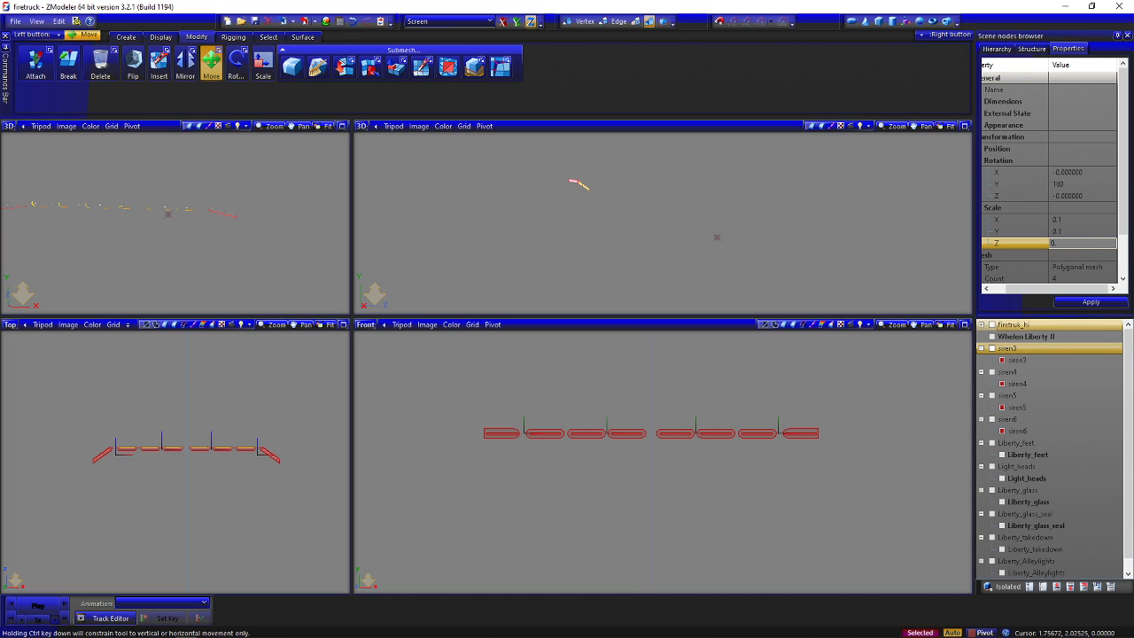
text(0.1)
click(1104, 302)
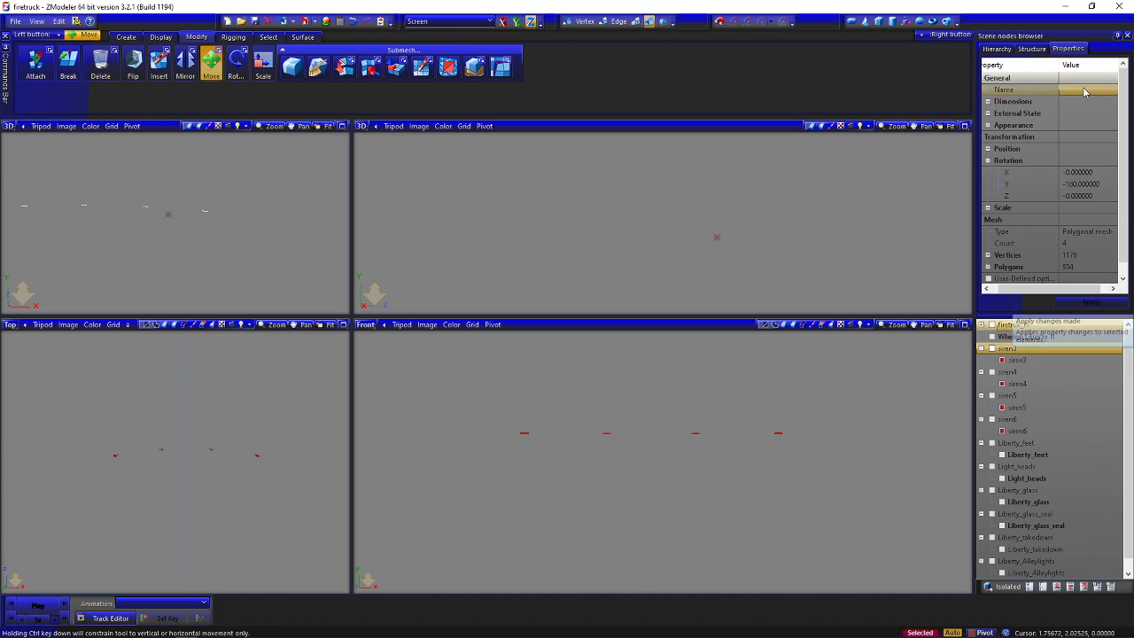
click(1030, 48)
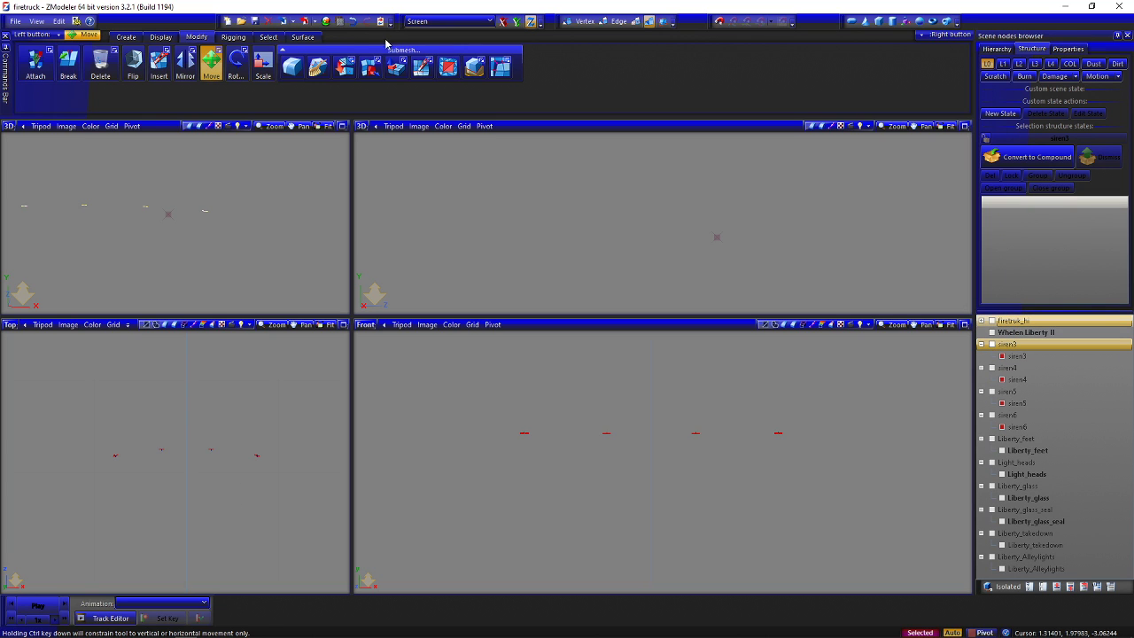
click(352, 22)
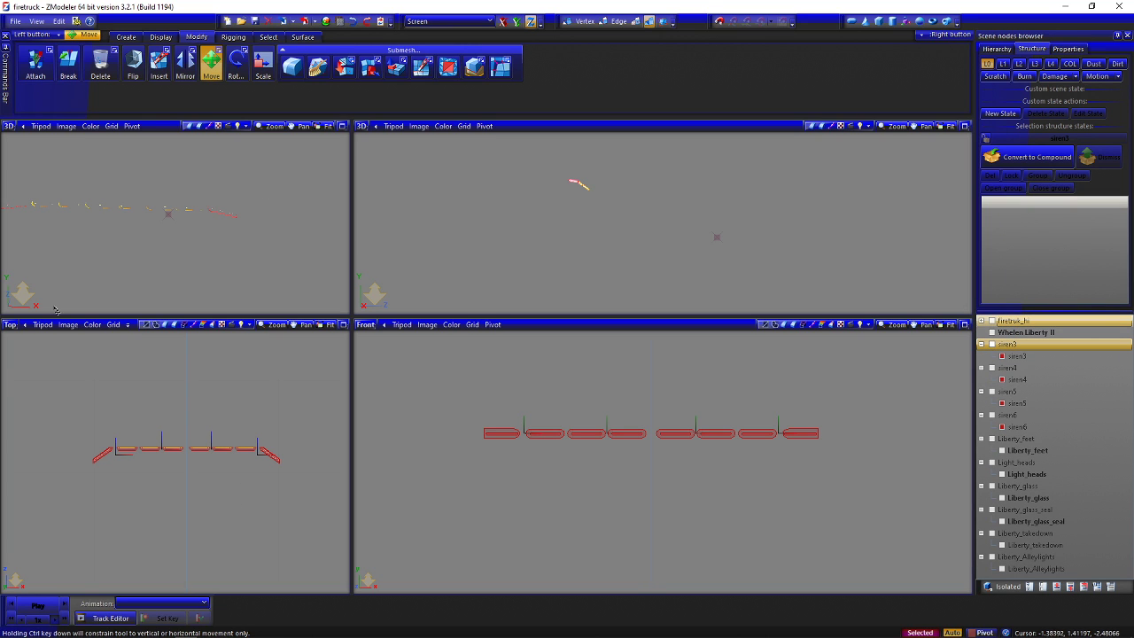
Reset the local axes of the selected nested siren meshes to match their parent dummies
click(160, 37)
click(214, 67)
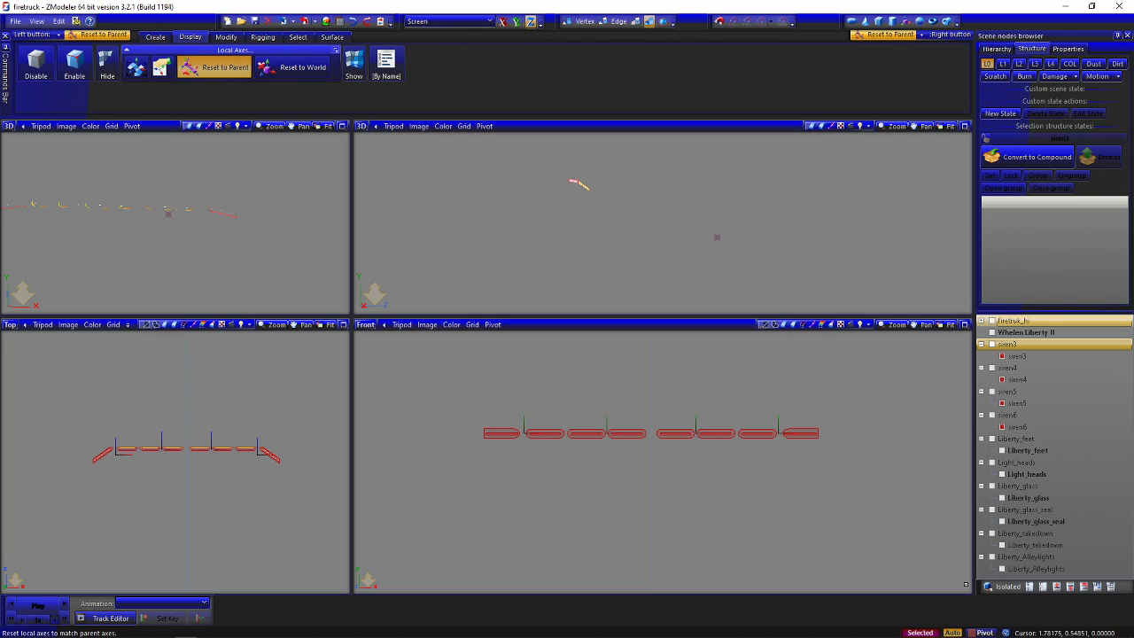
click(293, 500)
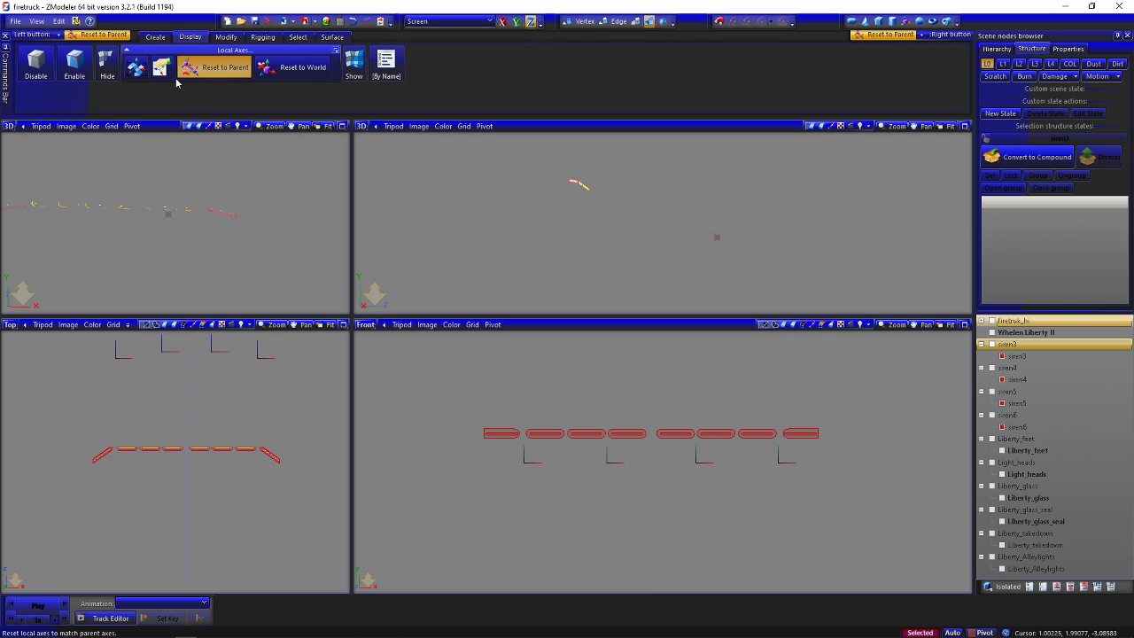
click(215, 67)
click(225, 38)
Enter a Y rotation of 180 for the four selected nested siren meshes
click(1067, 48)
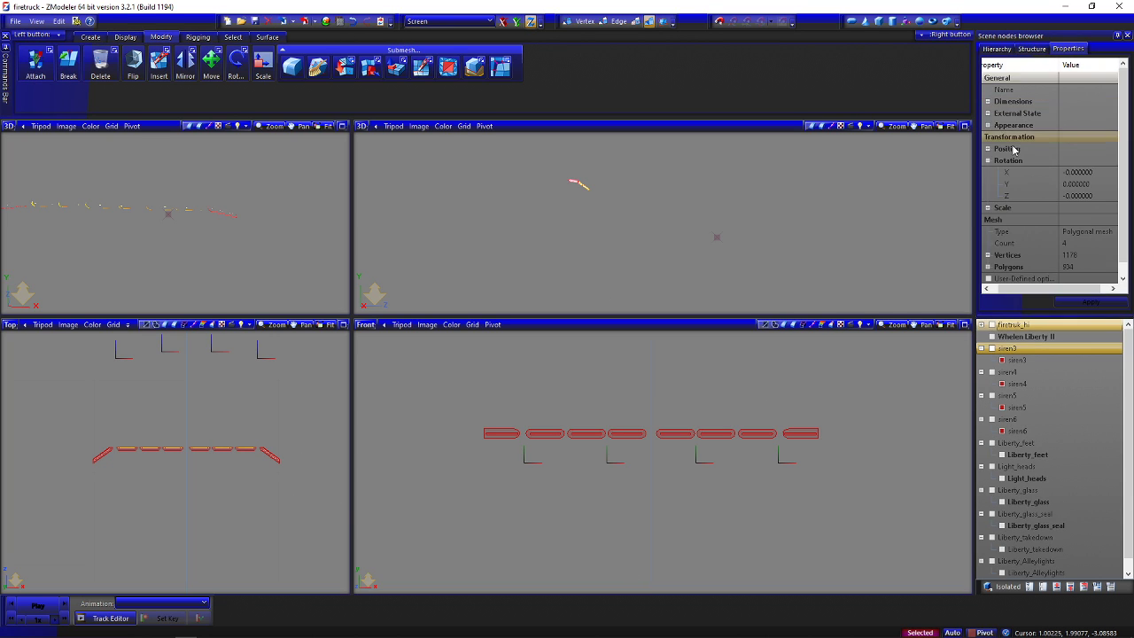
click(1092, 183)
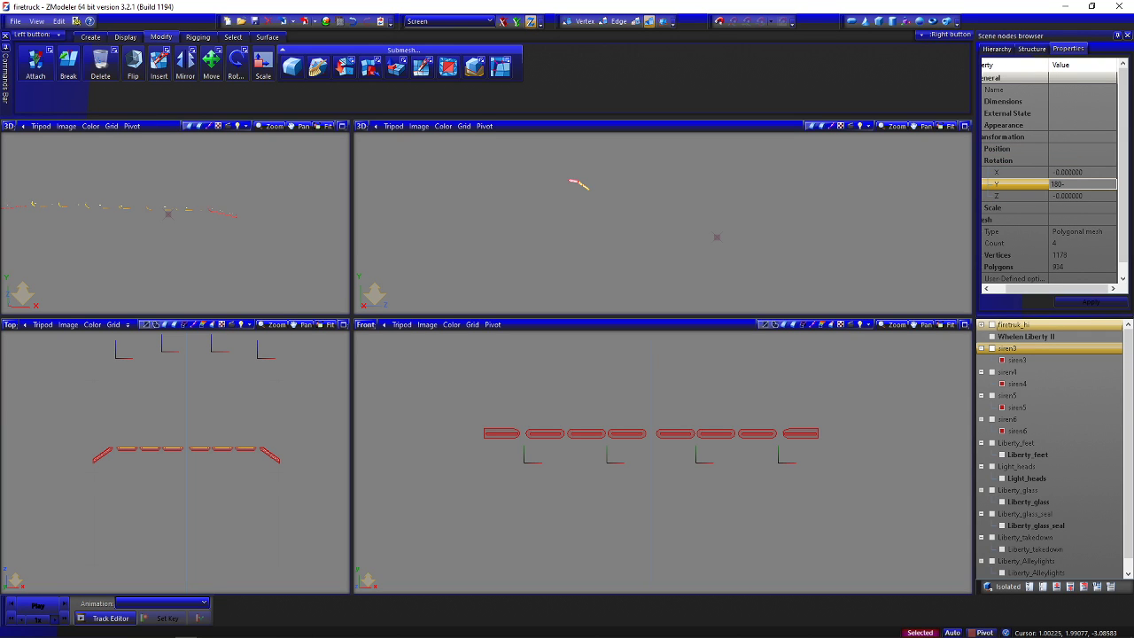
text(180)
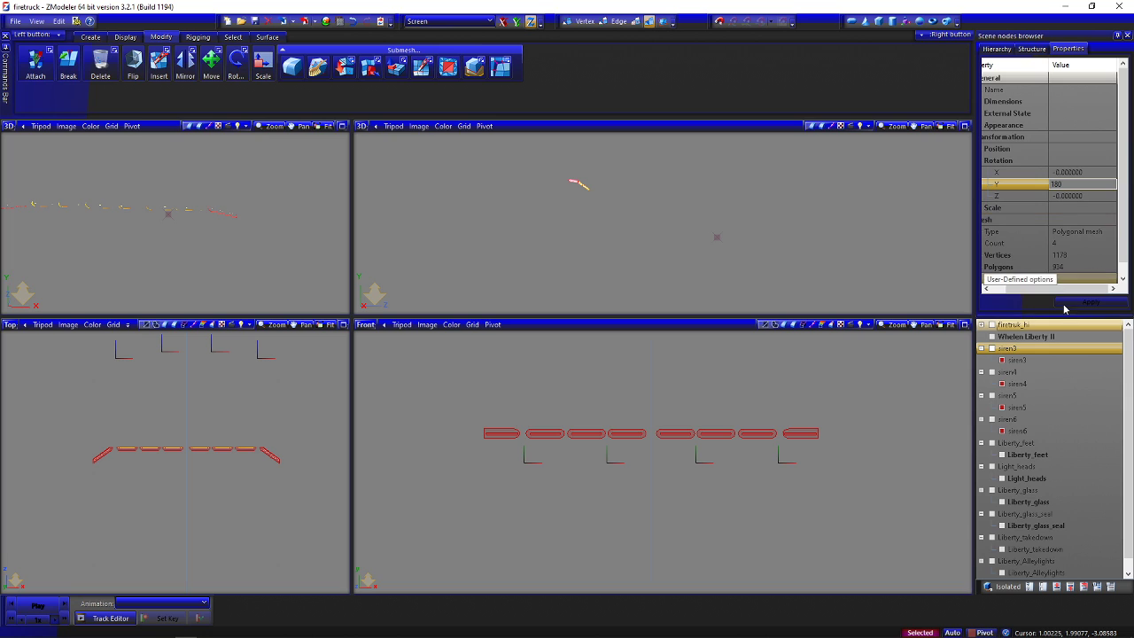
drag(1057, 289, 1040, 290)
Set the X, Y and Z scale of the selected siren meshes to 0.1 and apply the property changes
click(996, 208)
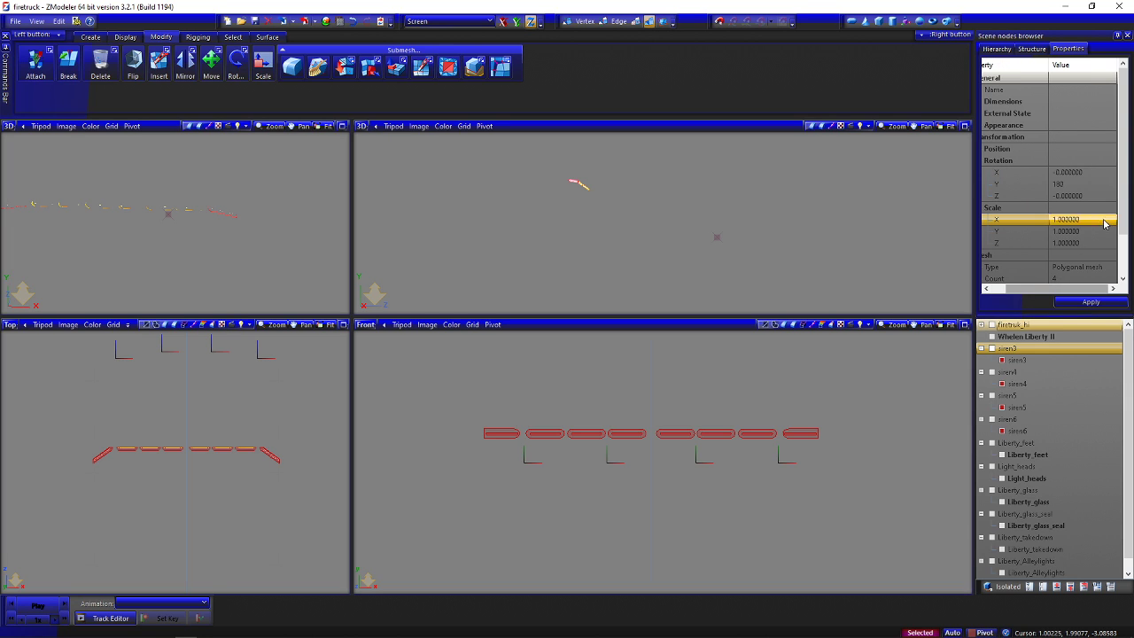
click(1099, 219)
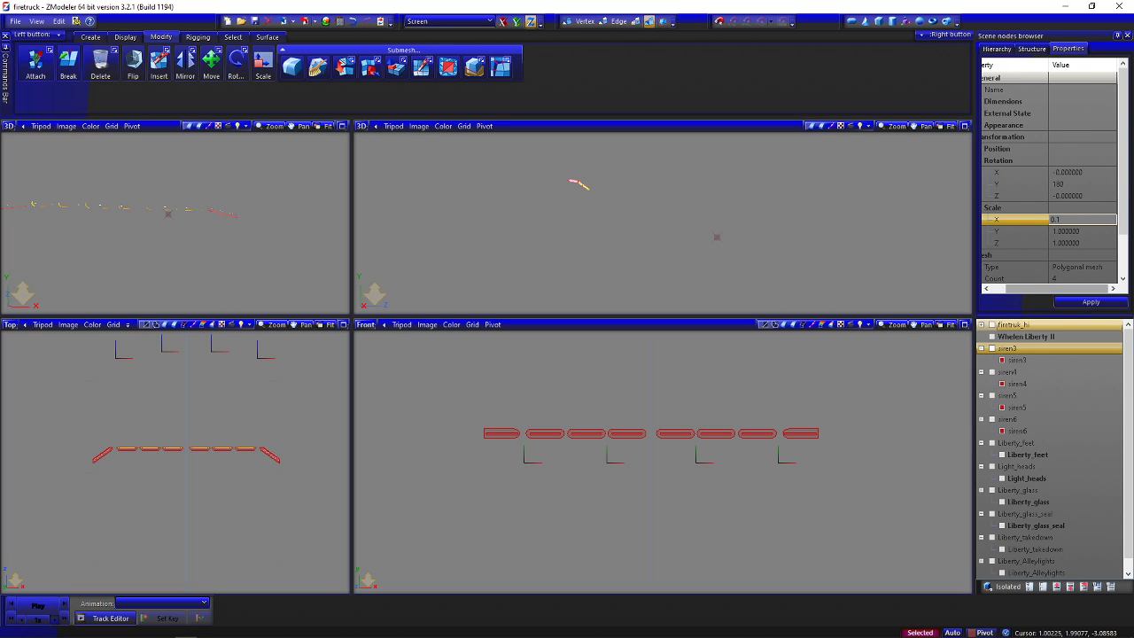
text(0.1)
click(1098, 231)
click(1106, 231)
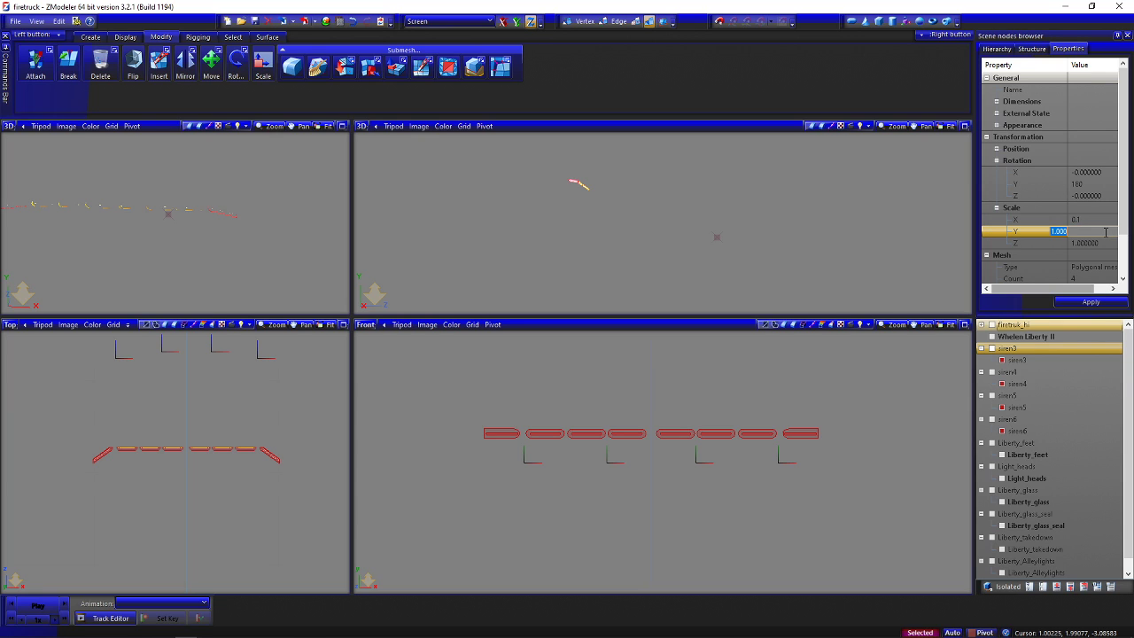
click(1097, 243)
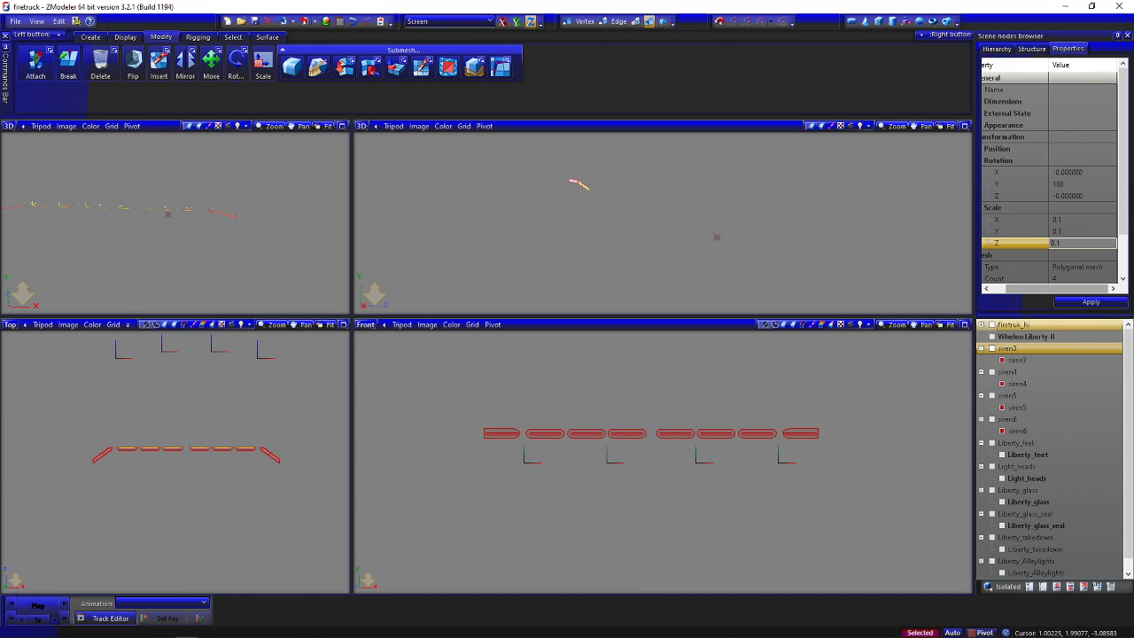
click(1086, 304)
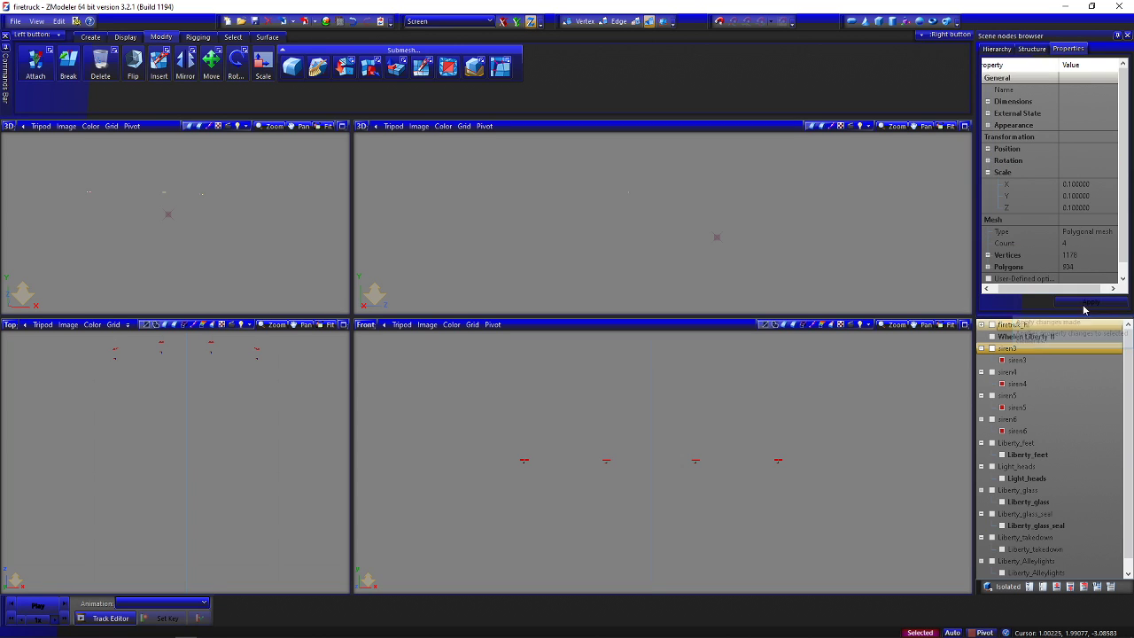
Make the siren3 and siren4 dummies compounds and place each one's nested mesh in its L0 state
click(1031, 48)
click(951, 632)
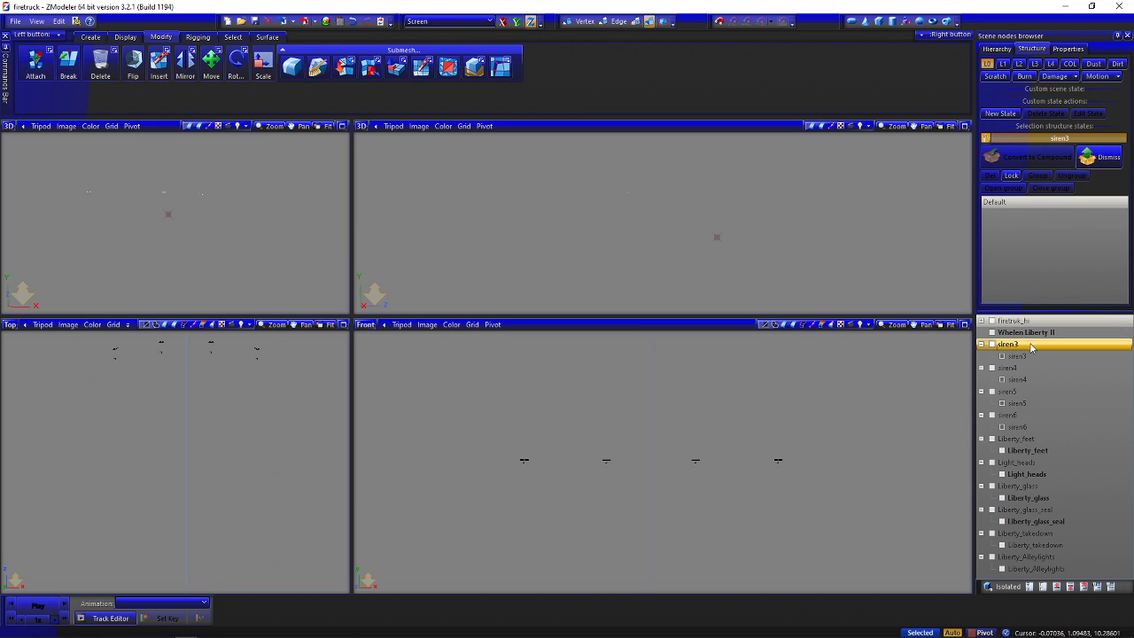
click(1017, 356)
drag(1026, 237, 1025, 233)
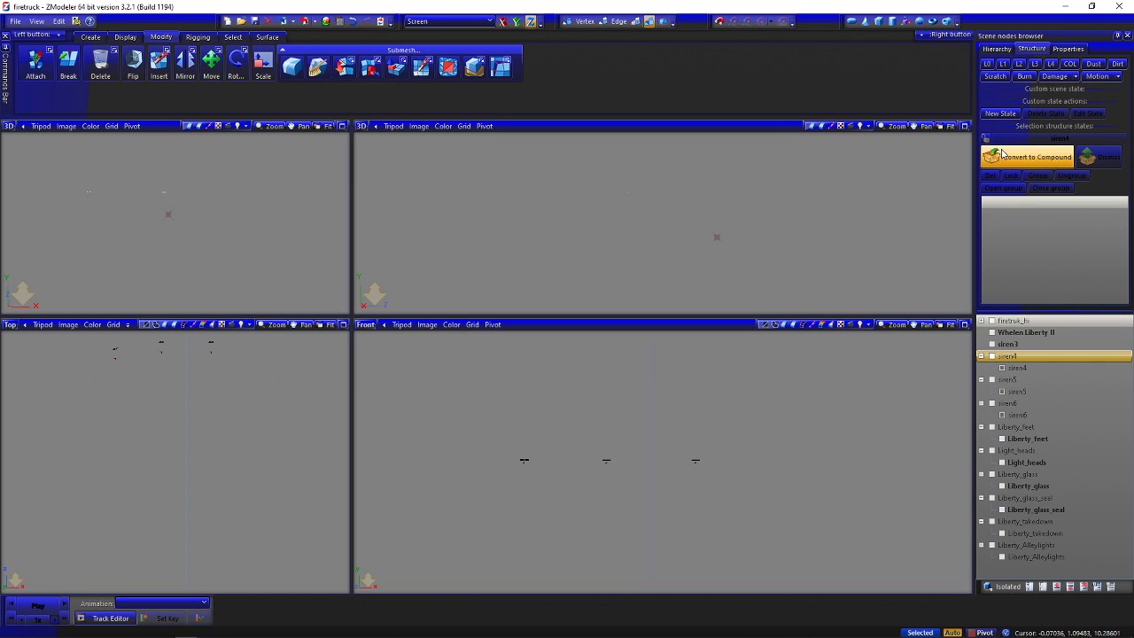
click(1002, 155)
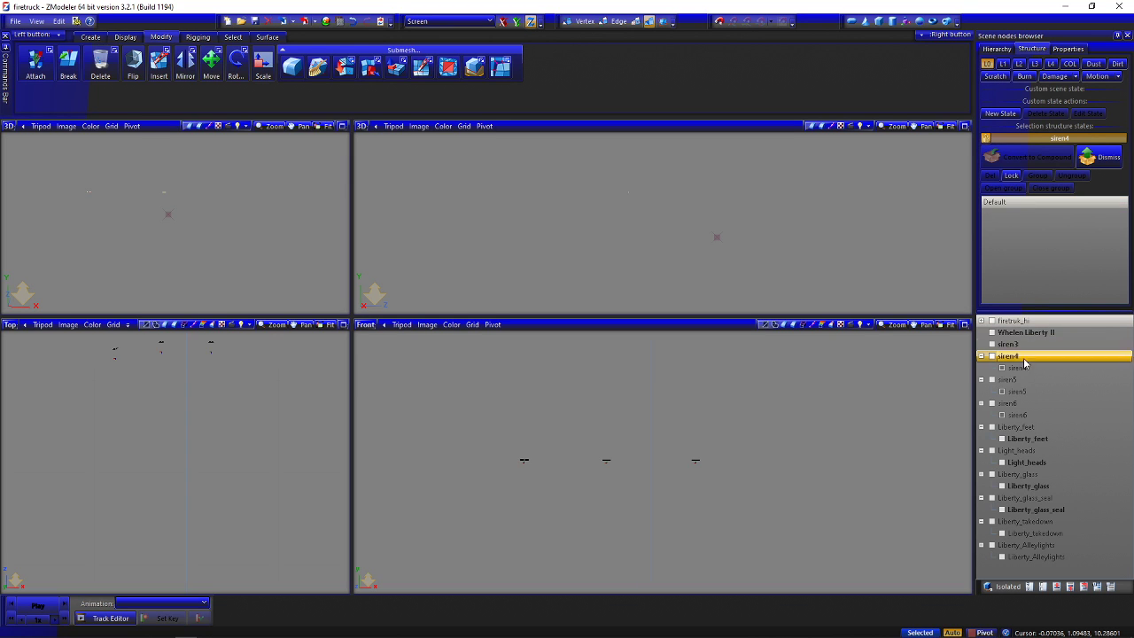
drag(1028, 365, 1025, 244)
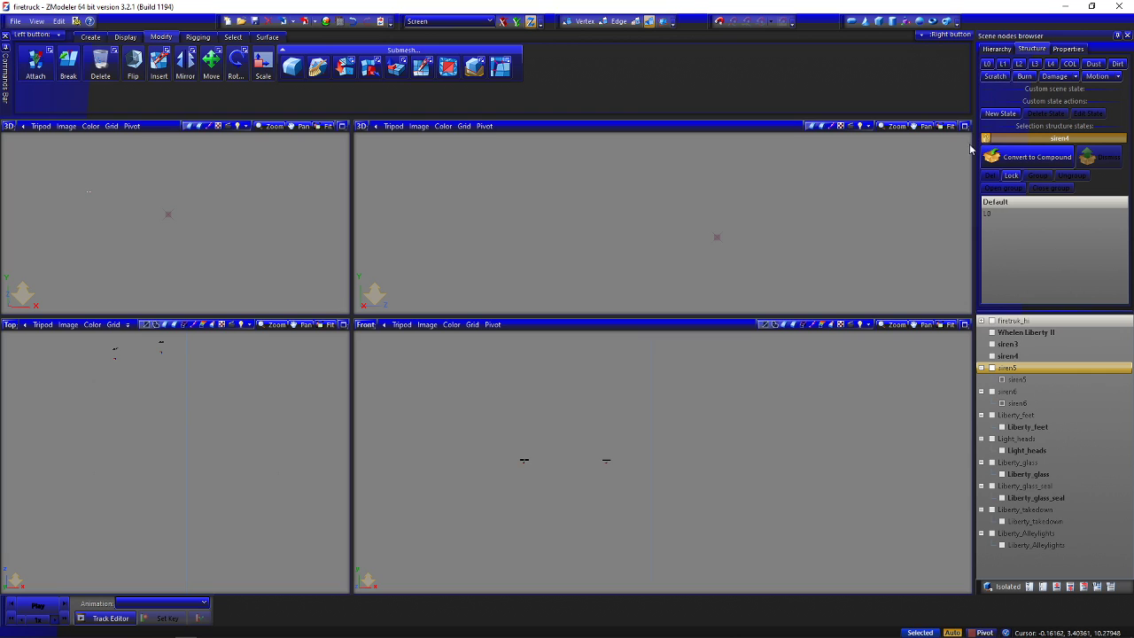
Place the nested siren5 and siren6 meshes in the L0 state of their compound parents
drag(1017, 379, 1027, 283)
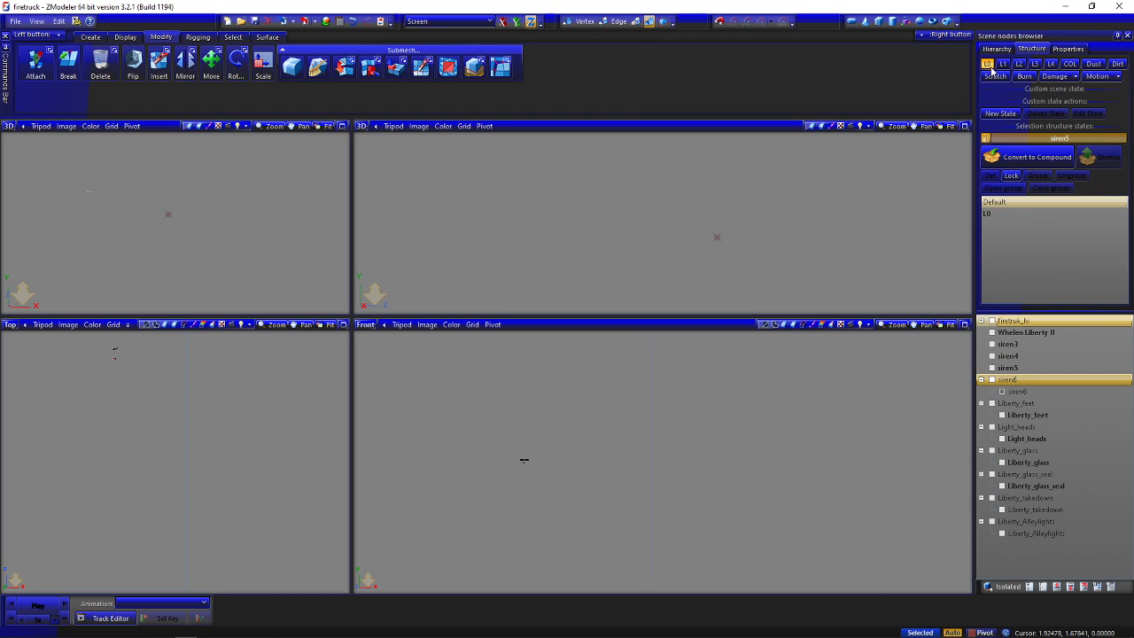
click(989, 65)
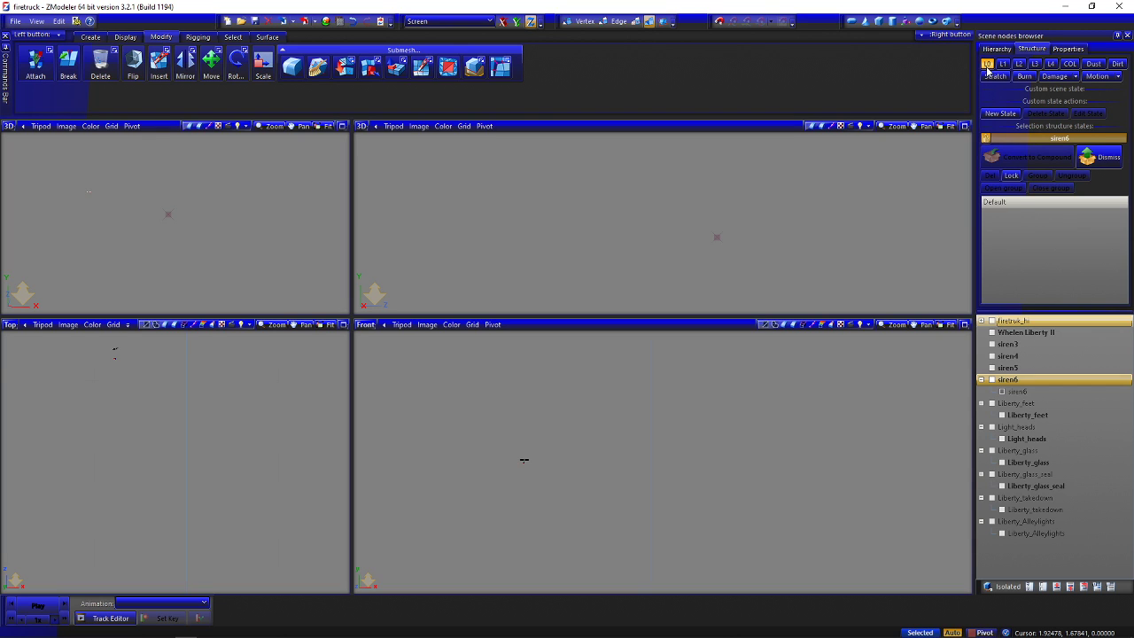
click(1010, 392)
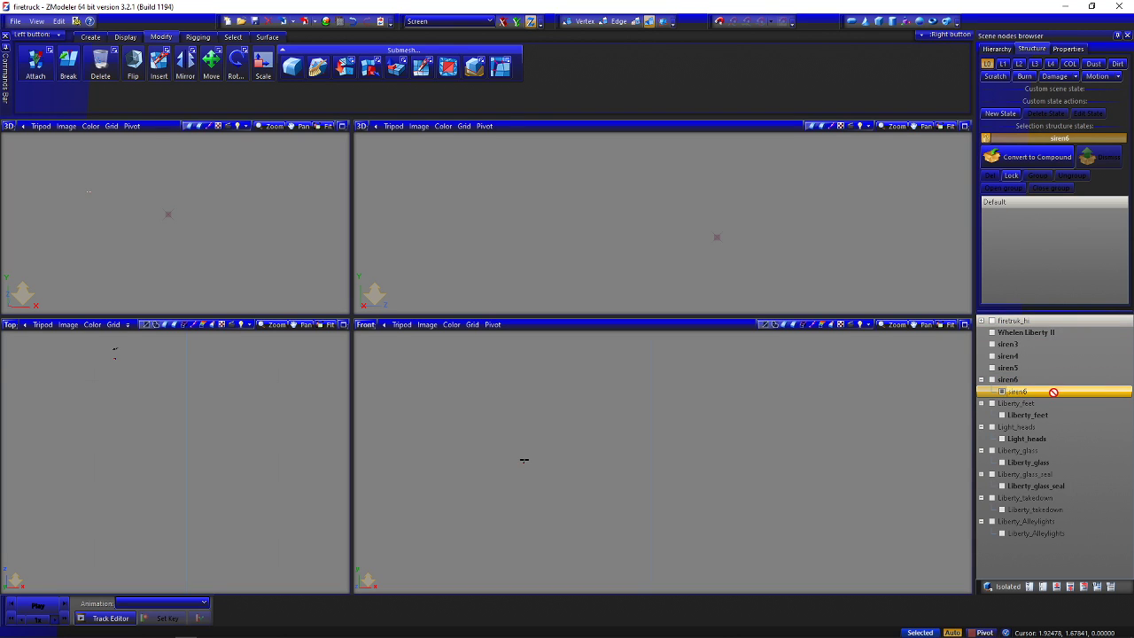
drag(1053, 392, 1023, 234)
Try to place the nested Liberty_feet mesh in the L0 state of its parent dummy as a compound
click(990, 142)
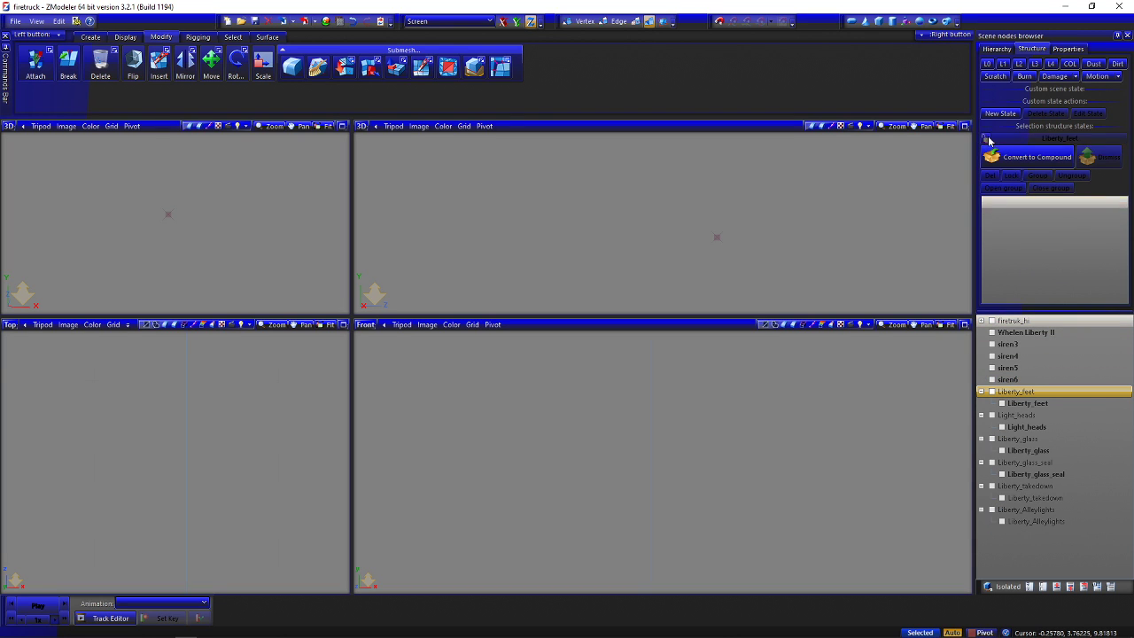
click(990, 77)
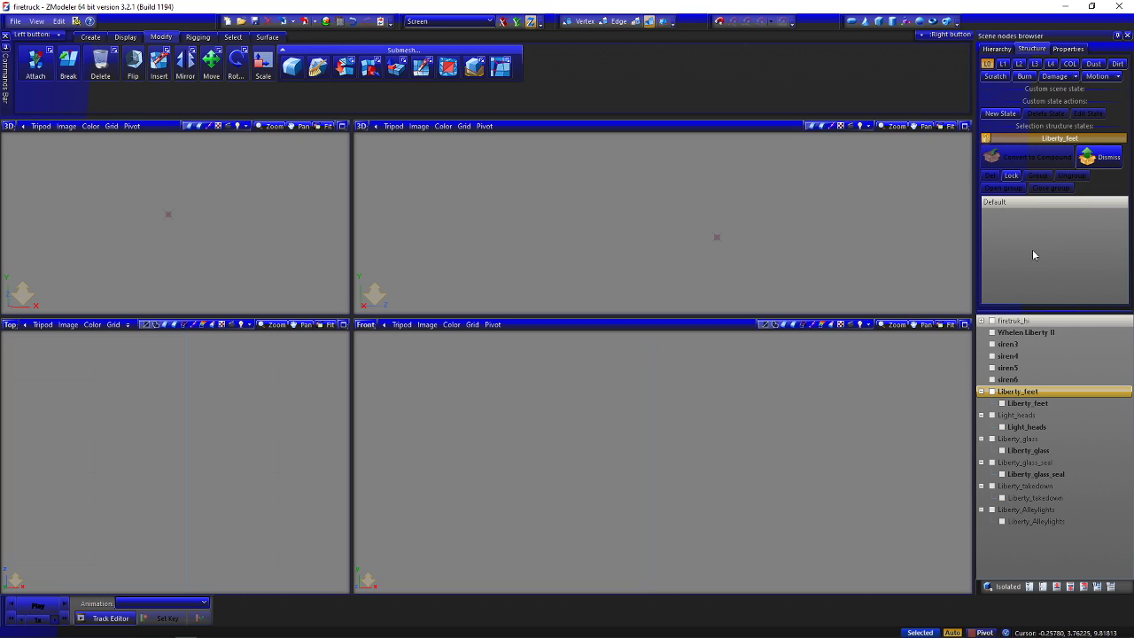
mouse_move(1028, 404)
mouse_down()
mouse_move(1040, 260)
mouse_move(1042, 403)
mouse_up()
click(1049, 393)
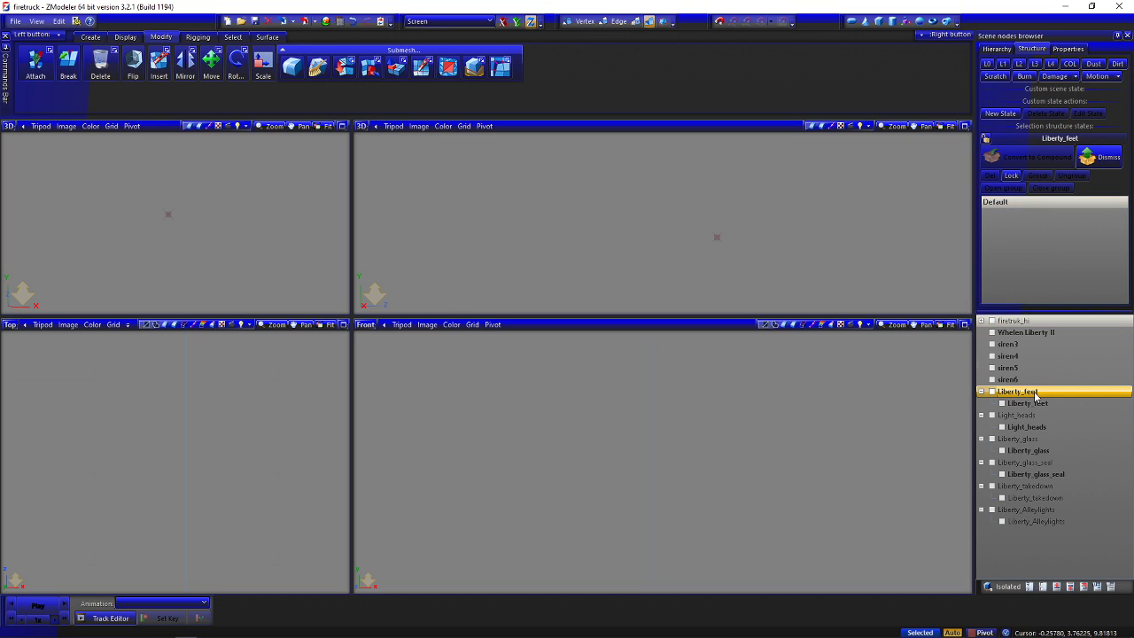
click(1034, 404)
click(1033, 405)
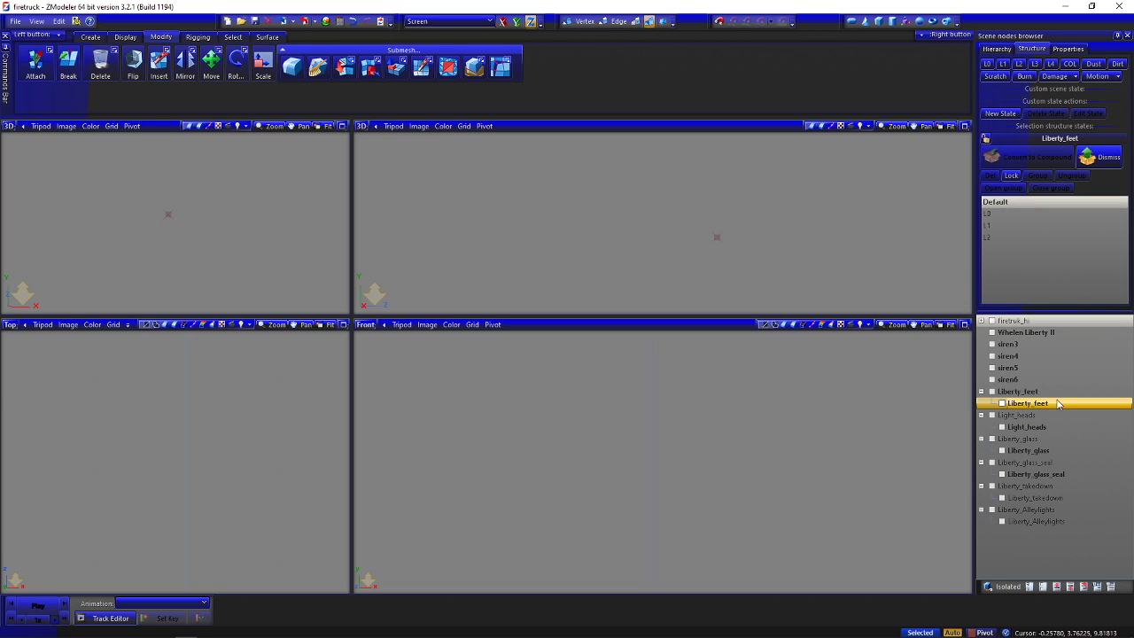
click(1054, 403)
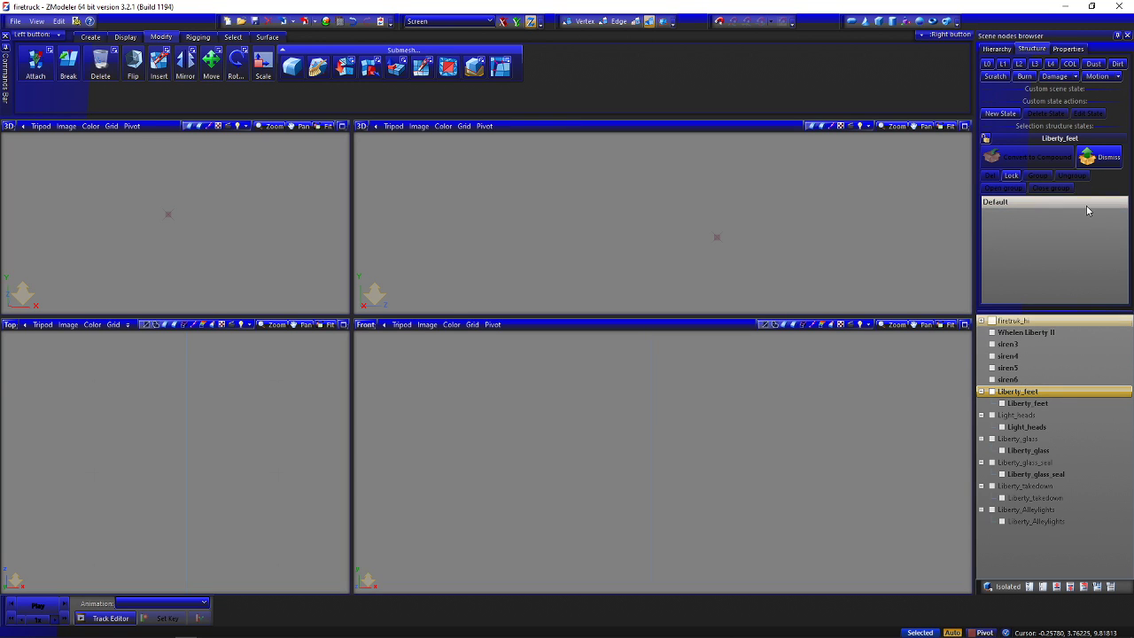
Try to place the nested Liberty_feet mesh in its parent's structure states with the L3 level active
click(985, 139)
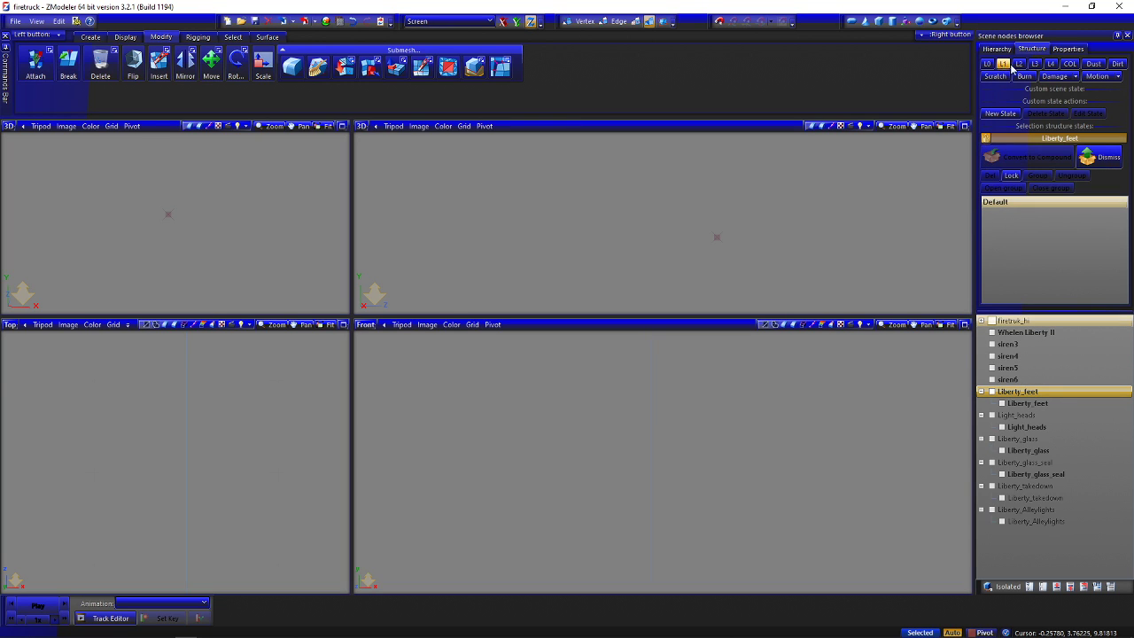
click(1035, 64)
click(1026, 404)
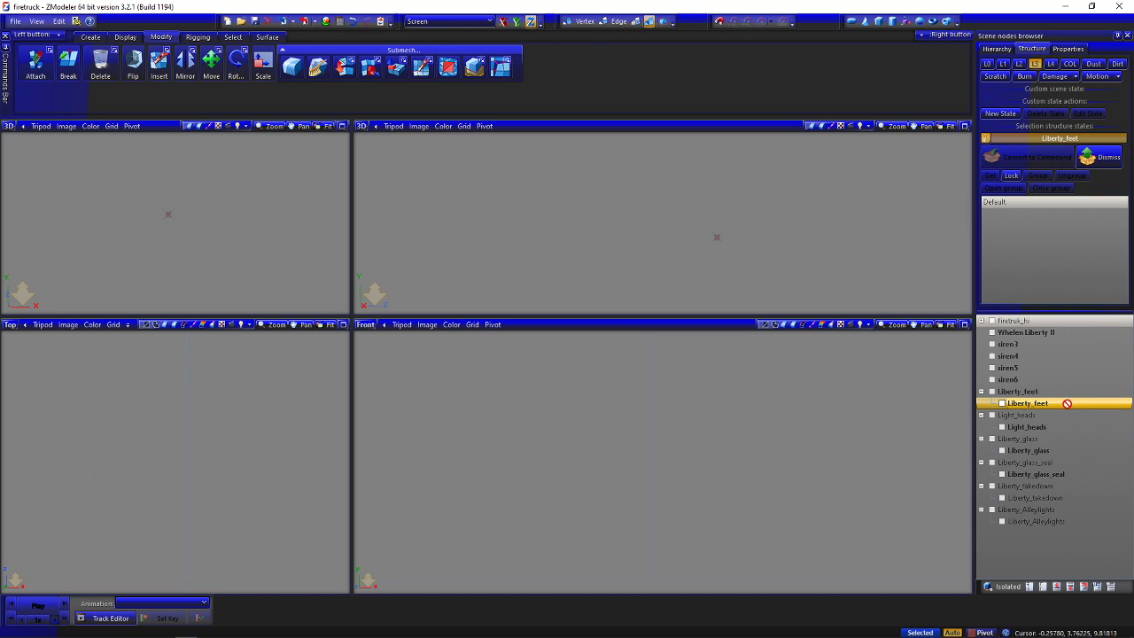
click(1036, 203)
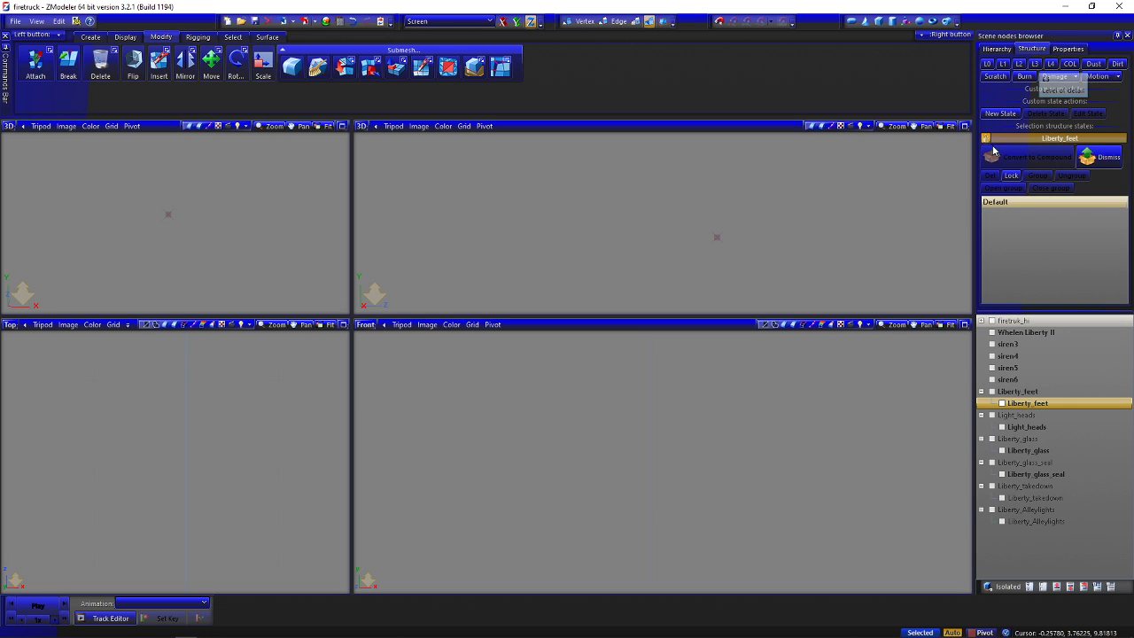
Inspect the structure states of Light_heads and select the Liberty_feet, Light_heads, Liberty_glass and Liberty_glass_seal parent nodes together
ctrl+click(1027, 427)
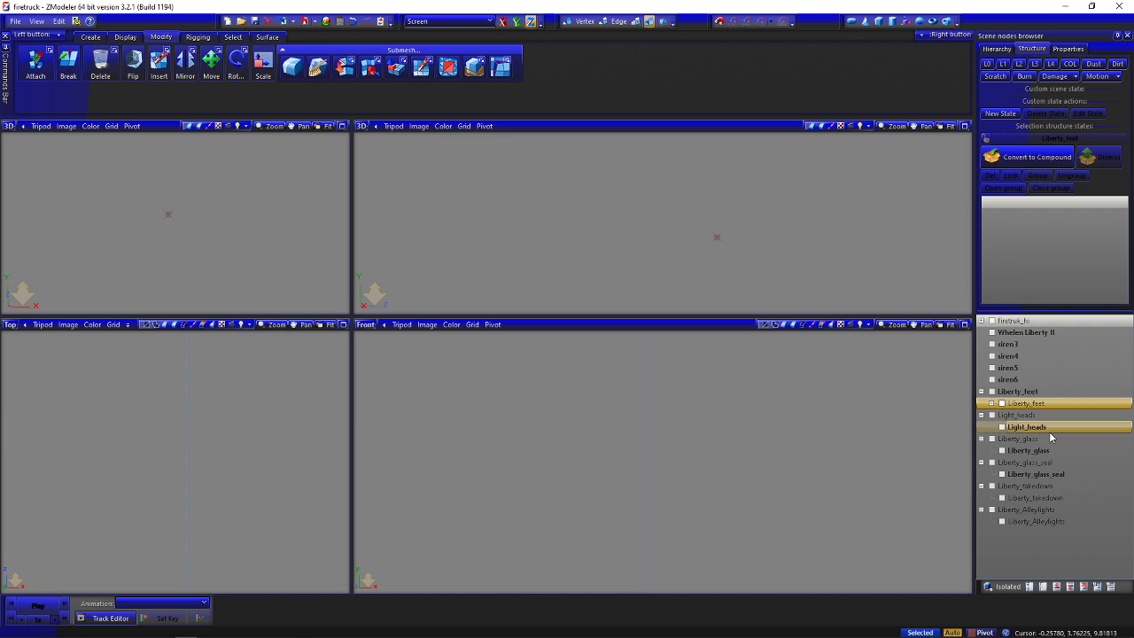
click(1031, 157)
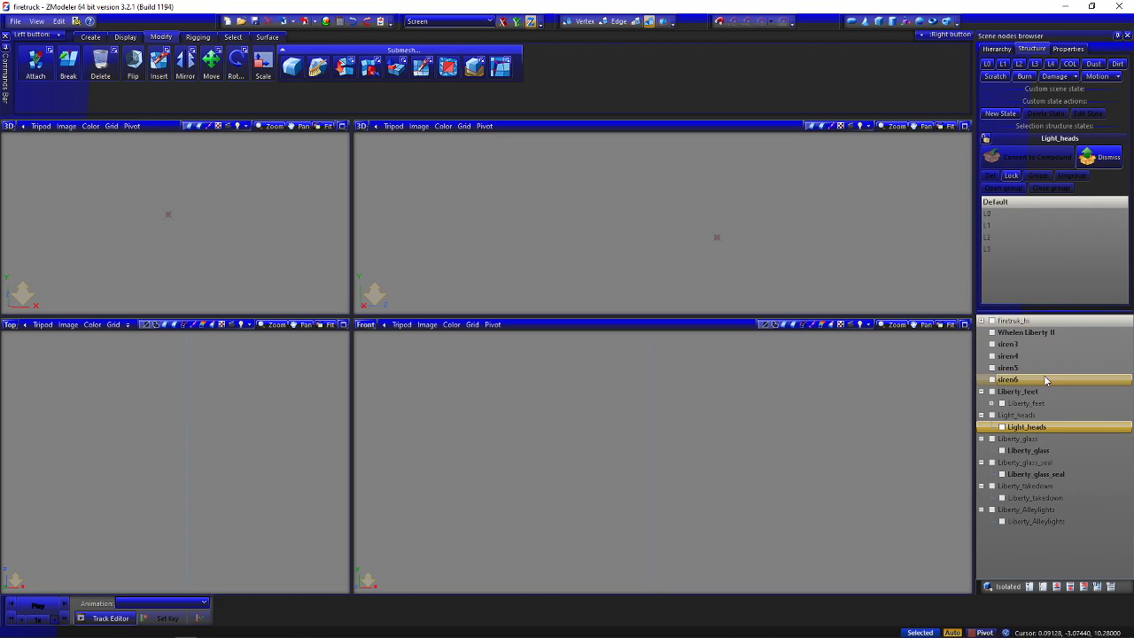
click(1028, 404)
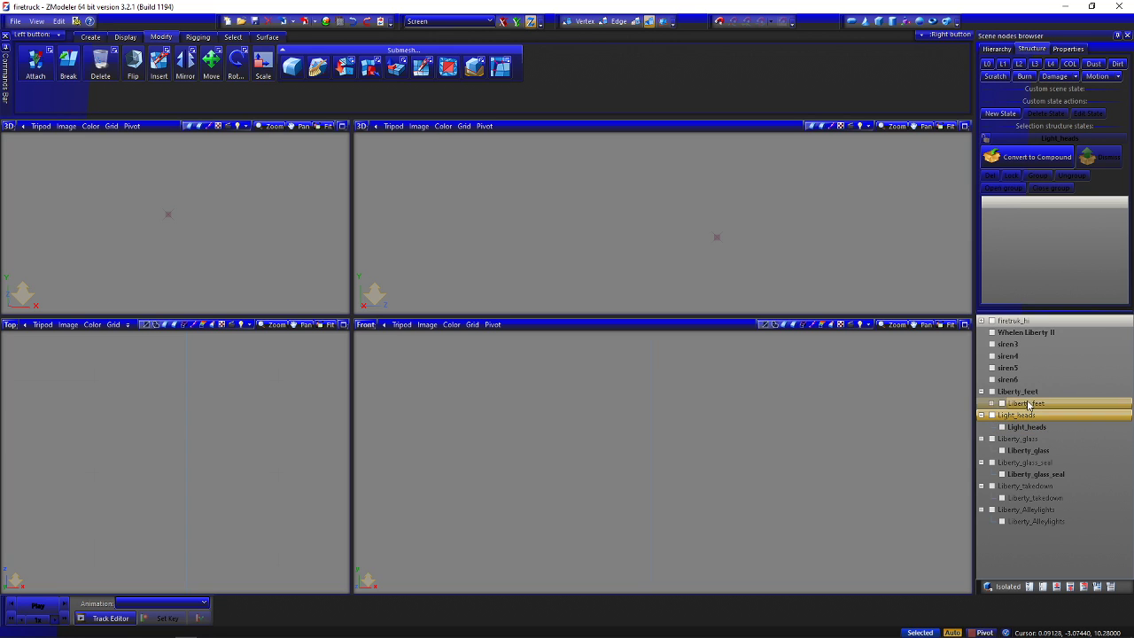
ctrl+click(1024, 391)
ctrl+click(1028, 438)
ctrl+click(1032, 461)
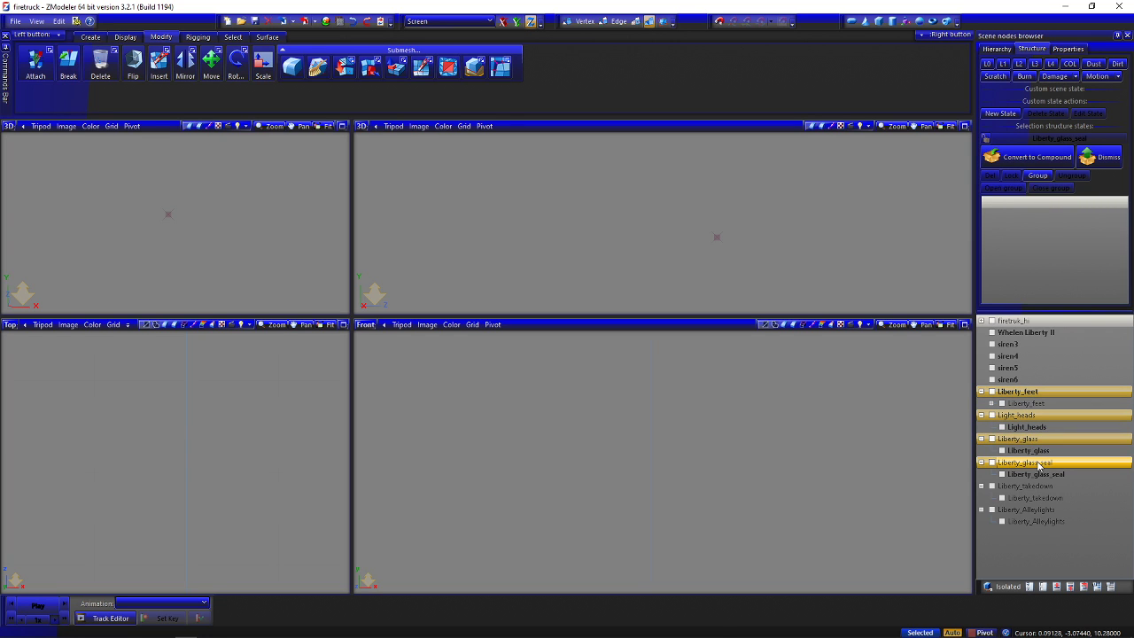
Try to act on the nested Liberty_glass_seal, Liberty_glass, Light_heads and Liberty_feet nodes as one selection
ctrl+click(1035, 474)
ctrl+click(1028, 450)
ctrl+click(1026, 427)
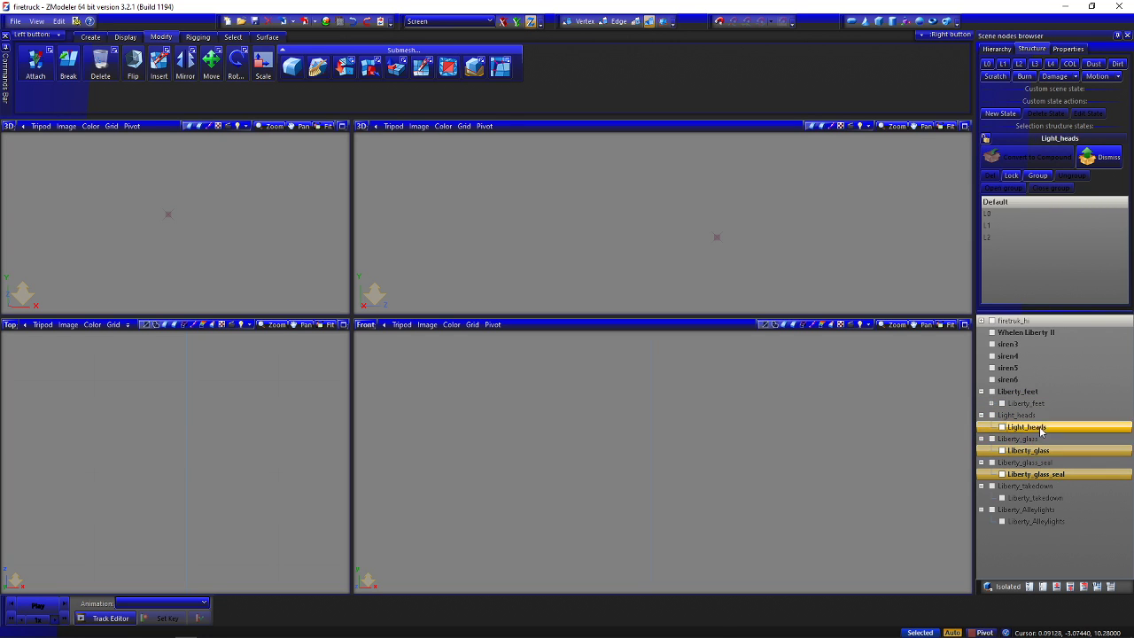
ctrl+click(1031, 406)
right_click(1030, 408)
click(1055, 427)
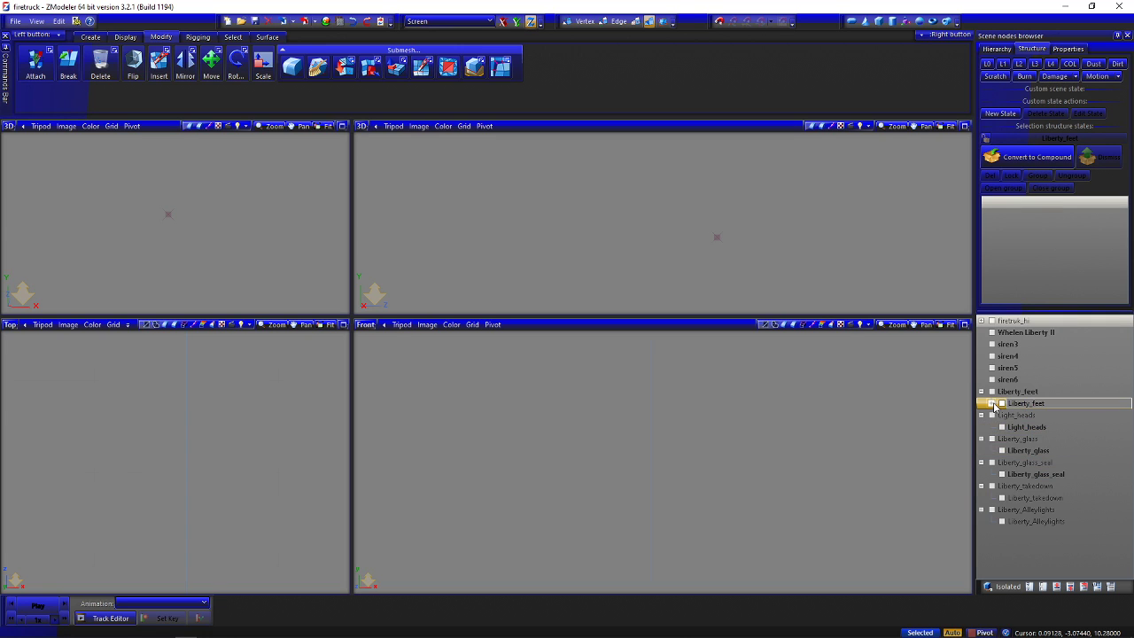
Undo the last structure change to the Liberty_feet dummy and its nested mesh
click(992, 404)
click(993, 406)
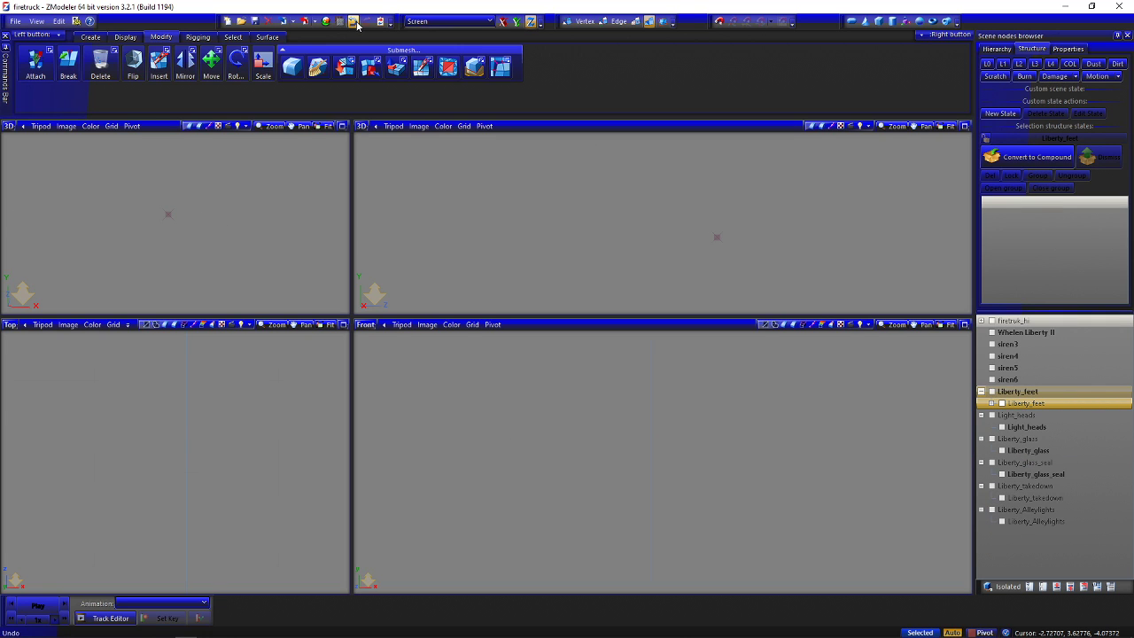
click(357, 24)
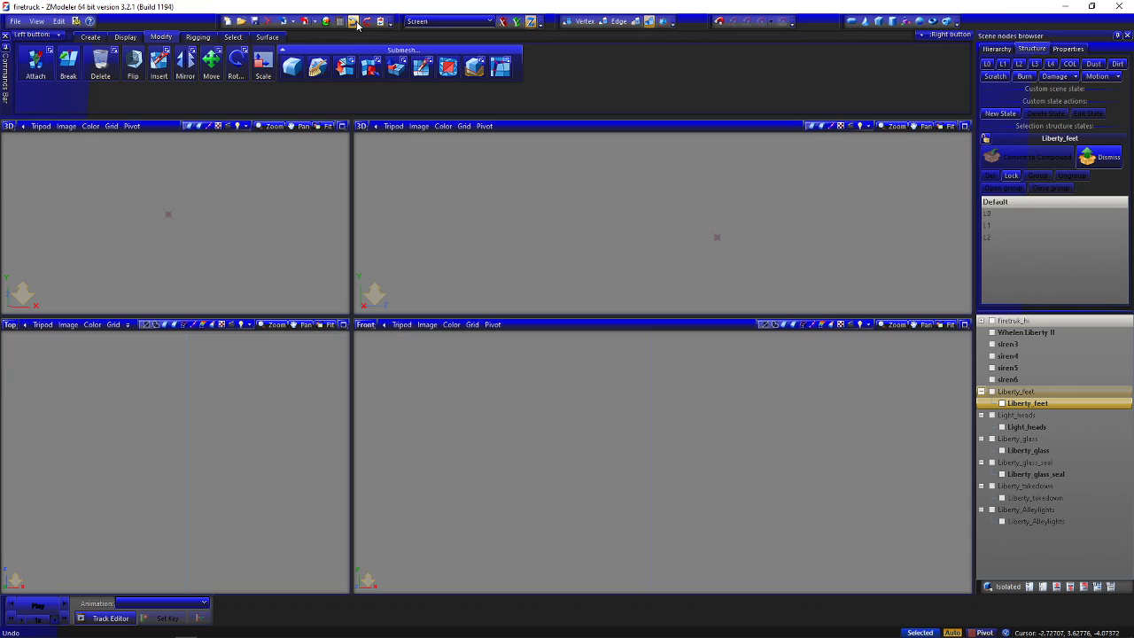
Detach the nested Liberty_feet, Light_heads, Liberty_glass and Liberty_glass_seal meshes from their parent dummies to the top level of the hierarchy
click(1036, 393)
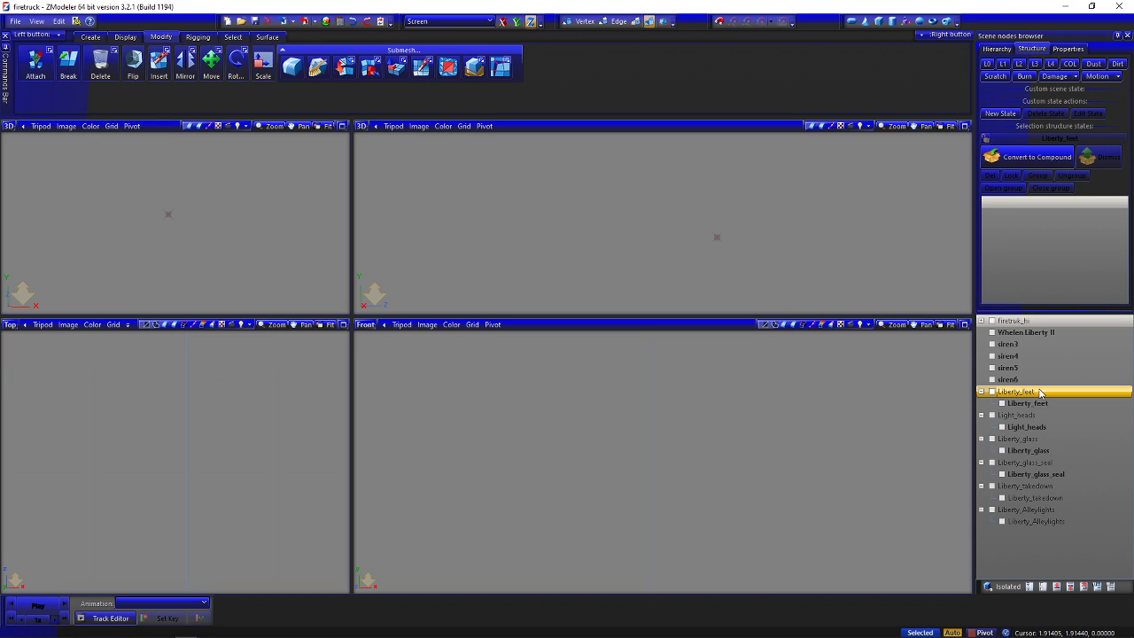
click(1034, 404)
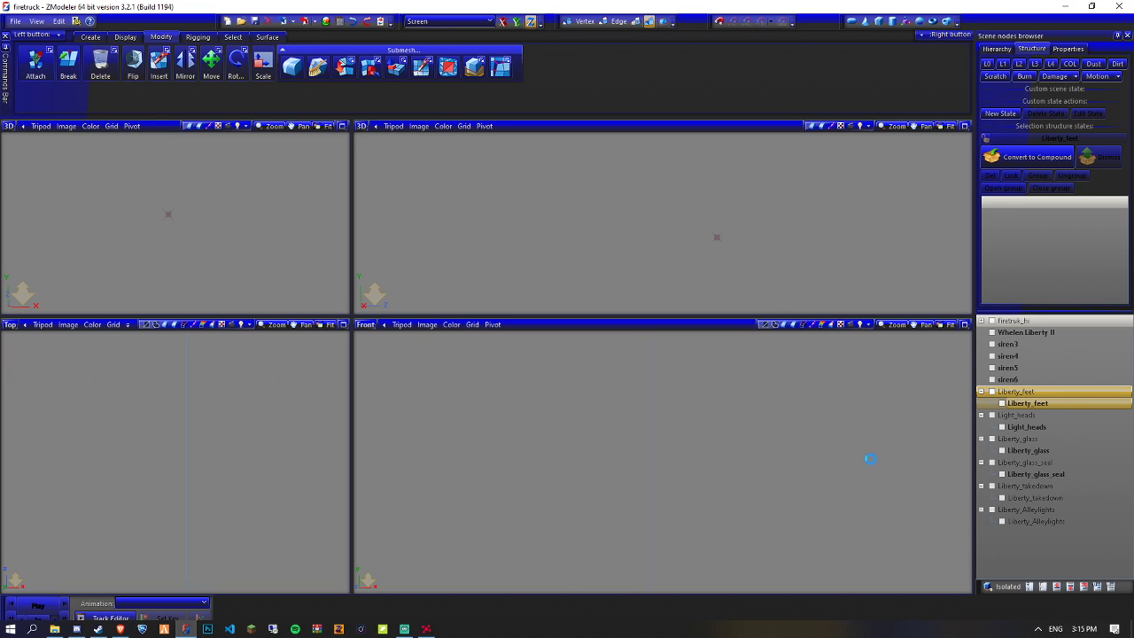
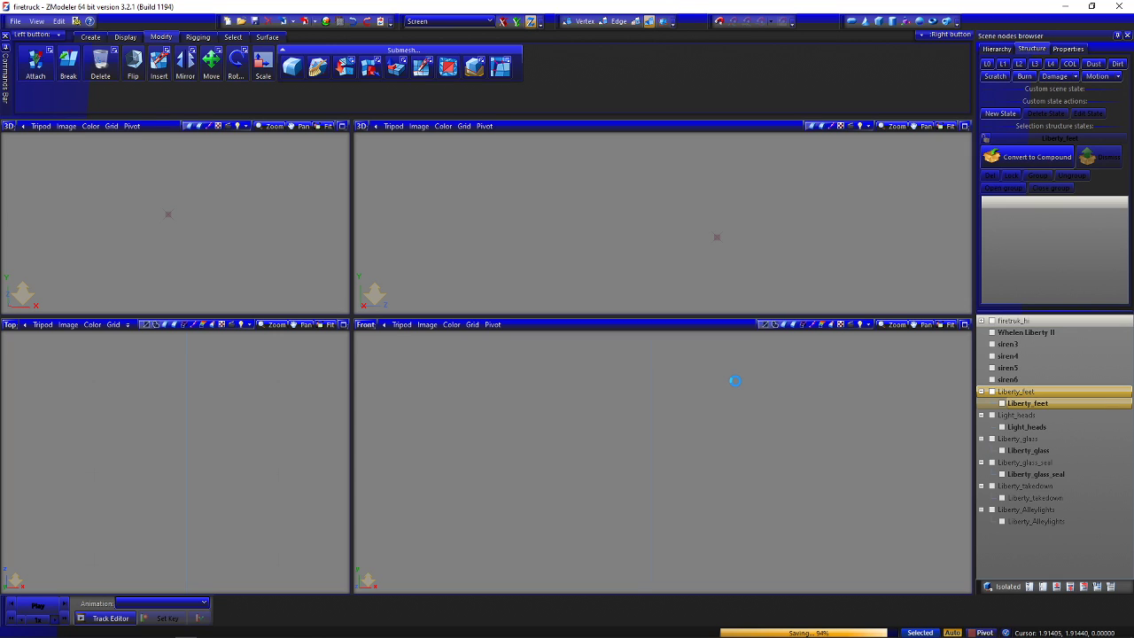
click(1029, 393)
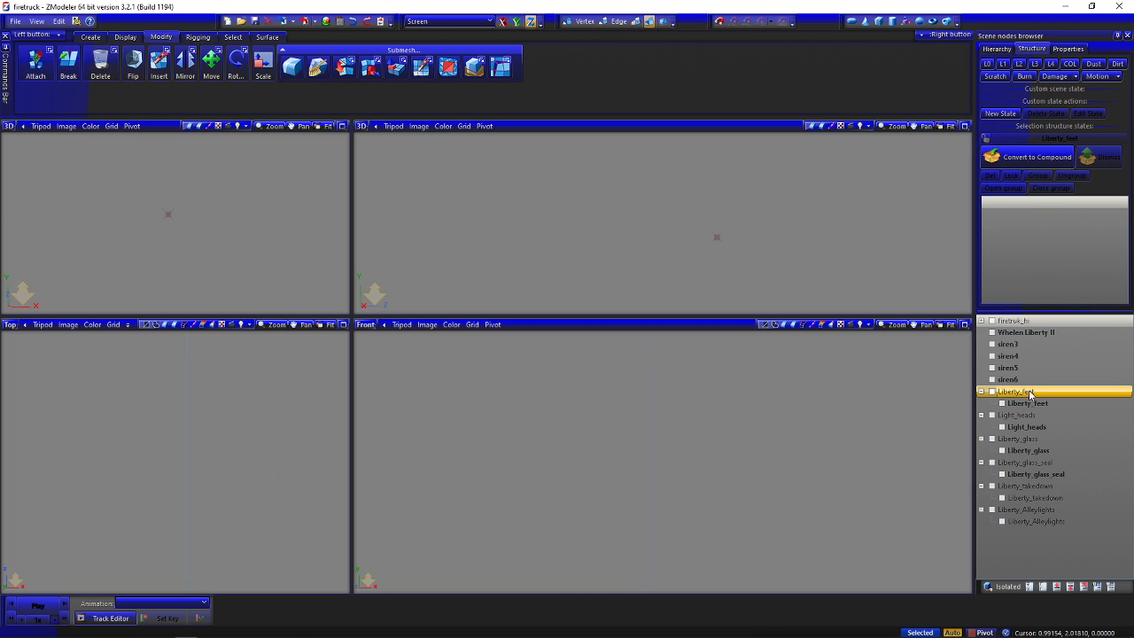
click(1033, 403)
ctrl+click(1049, 427)
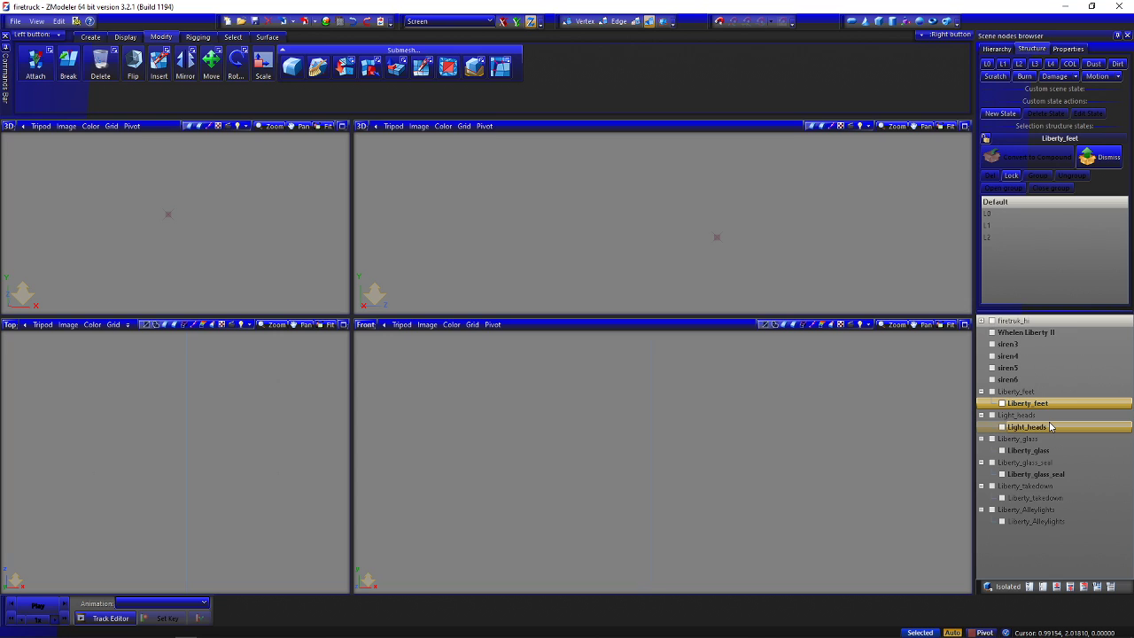
ctrl+click(1049, 450)
ctrl+click(1050, 474)
ctrl+click(1051, 498)
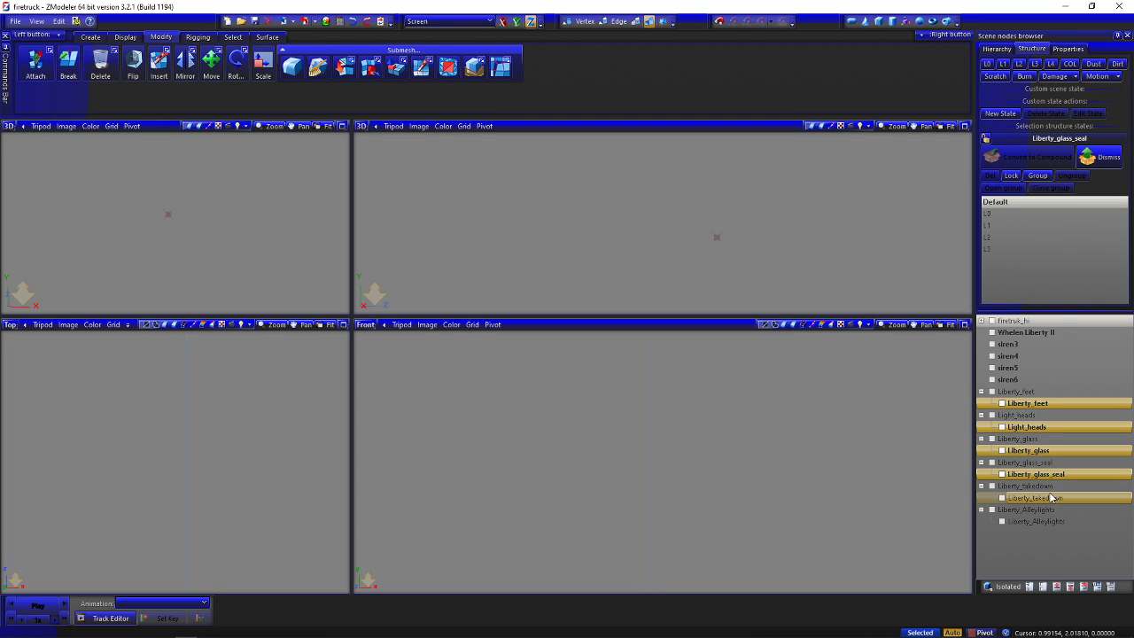
ctrl+click(1051, 498)
right_click(1053, 477)
click(1072, 530)
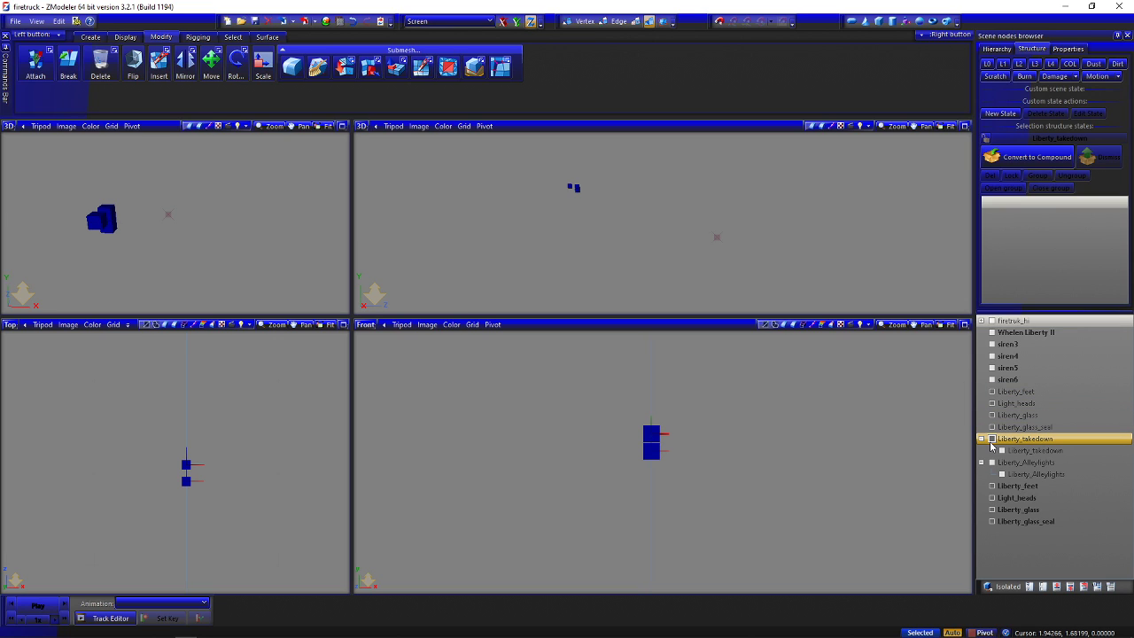
Delete the emptied Liberty_feet, Light_heads, Liberty_glass and Liberty_glass_seal dummies
click(991, 440)
click(1019, 426)
shift+click(1016, 391)
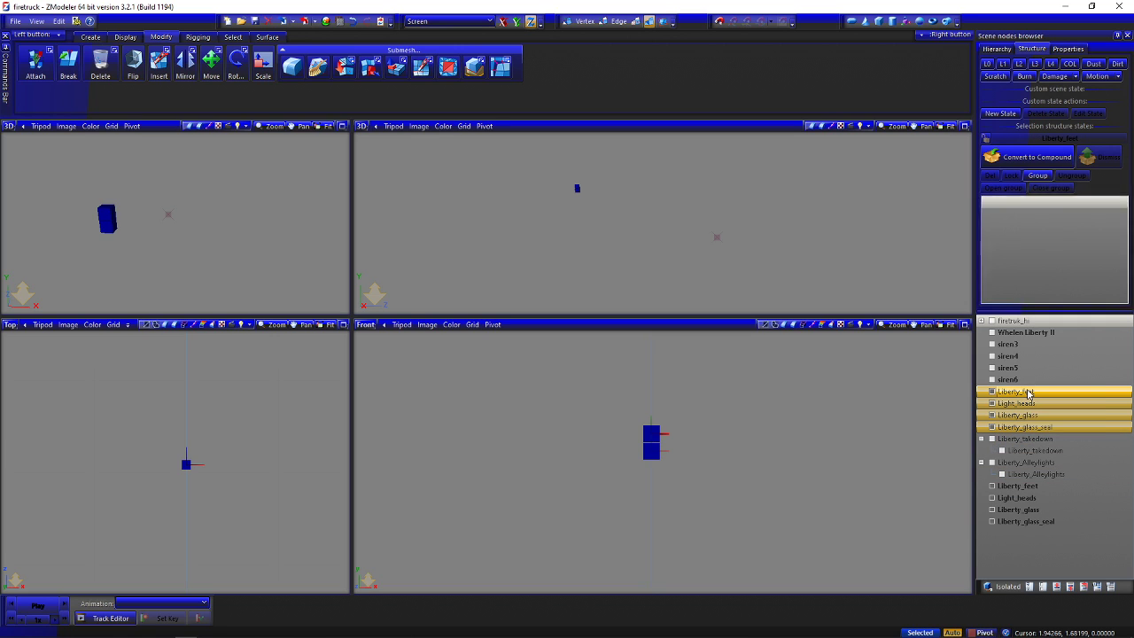
right_click(1034, 396)
click(1014, 400)
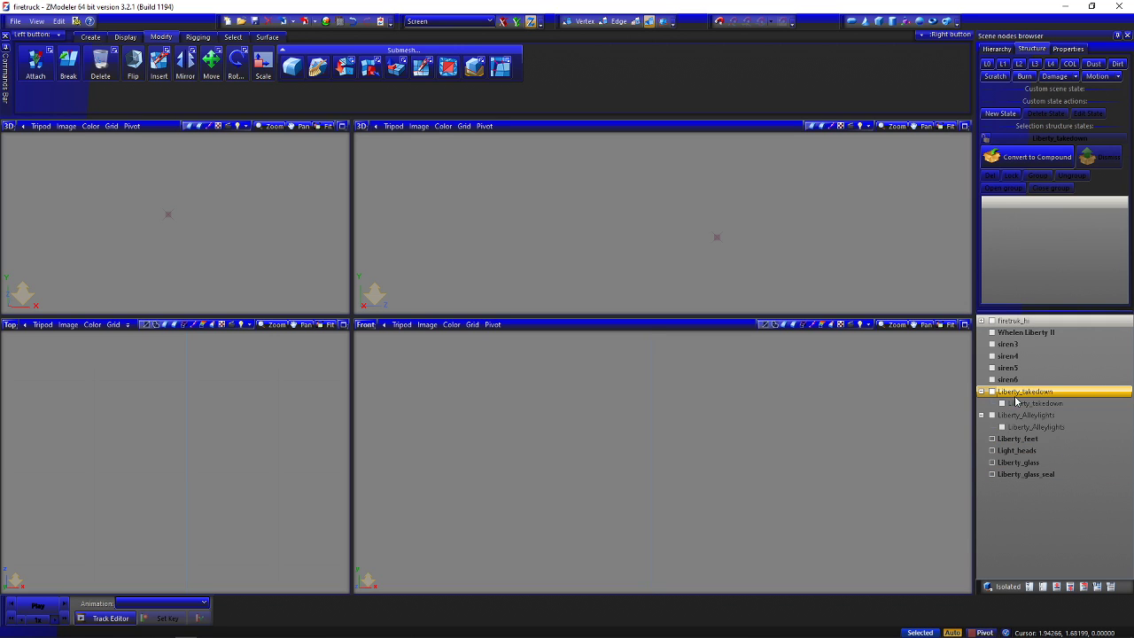
Show the Whelen Liberty II light bar with its Liberty_feet part and compare their L0 and L1 levels
click(1037, 443)
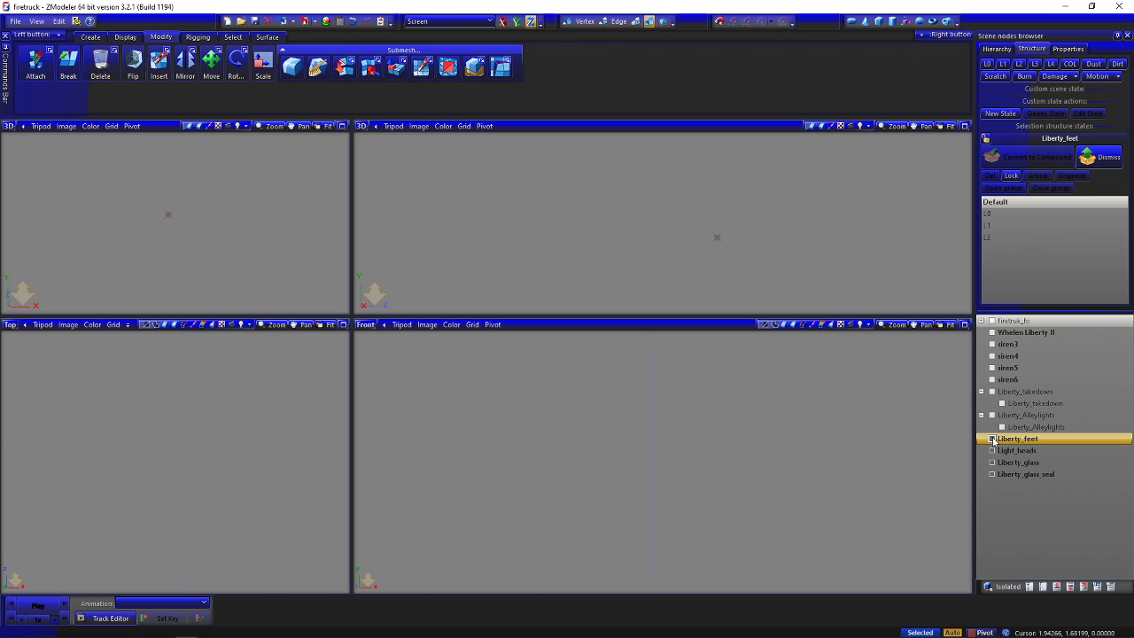
click(988, 63)
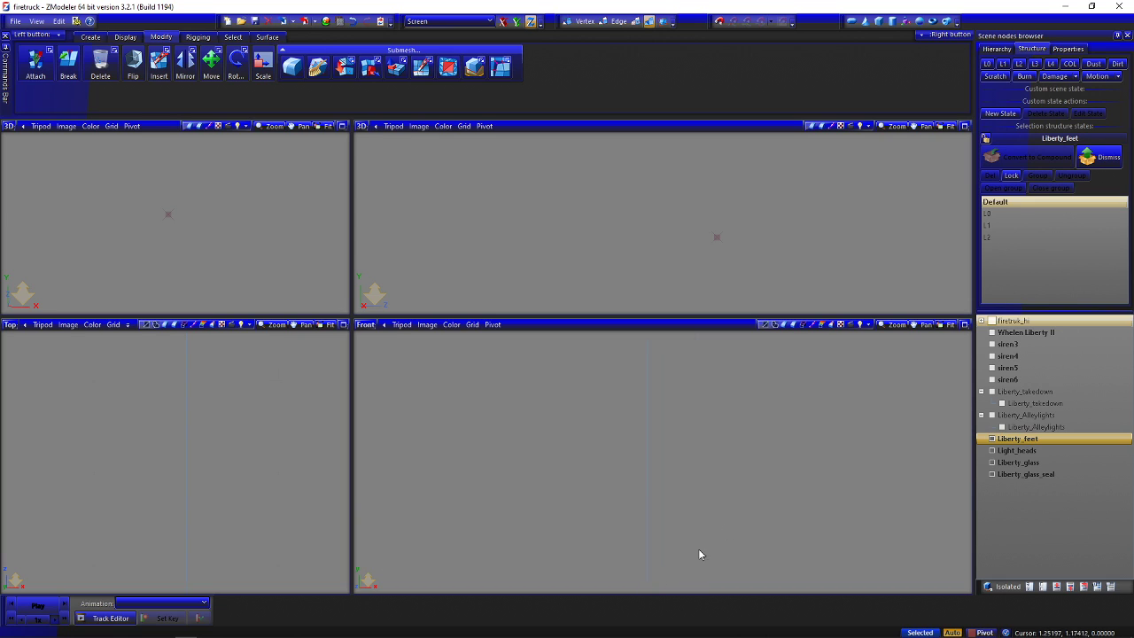
click(991, 332)
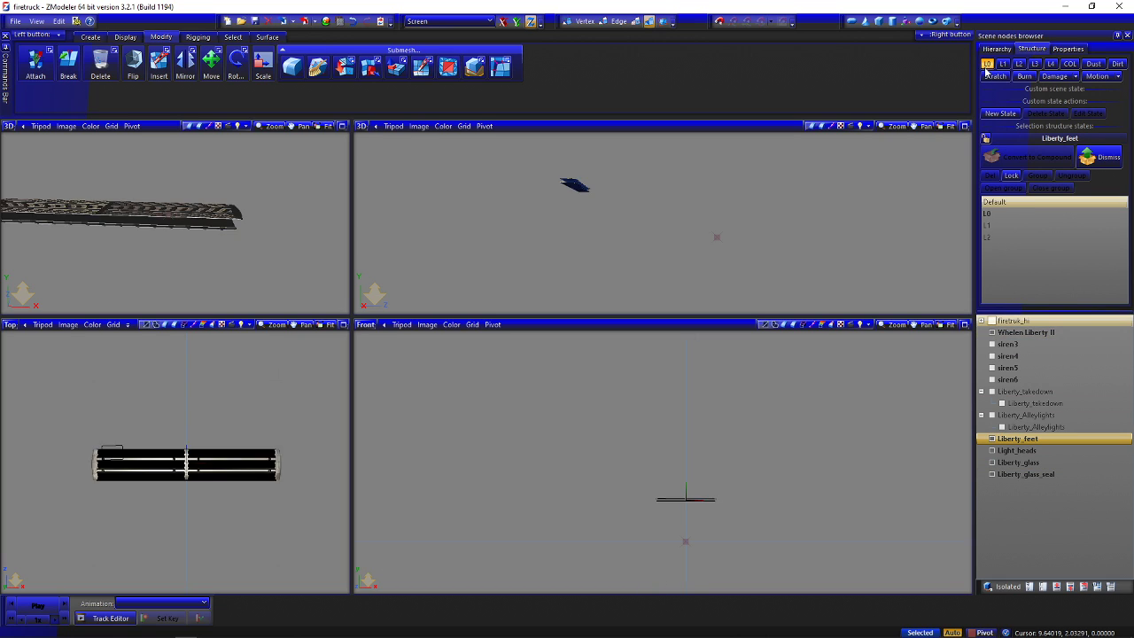
click(991, 451)
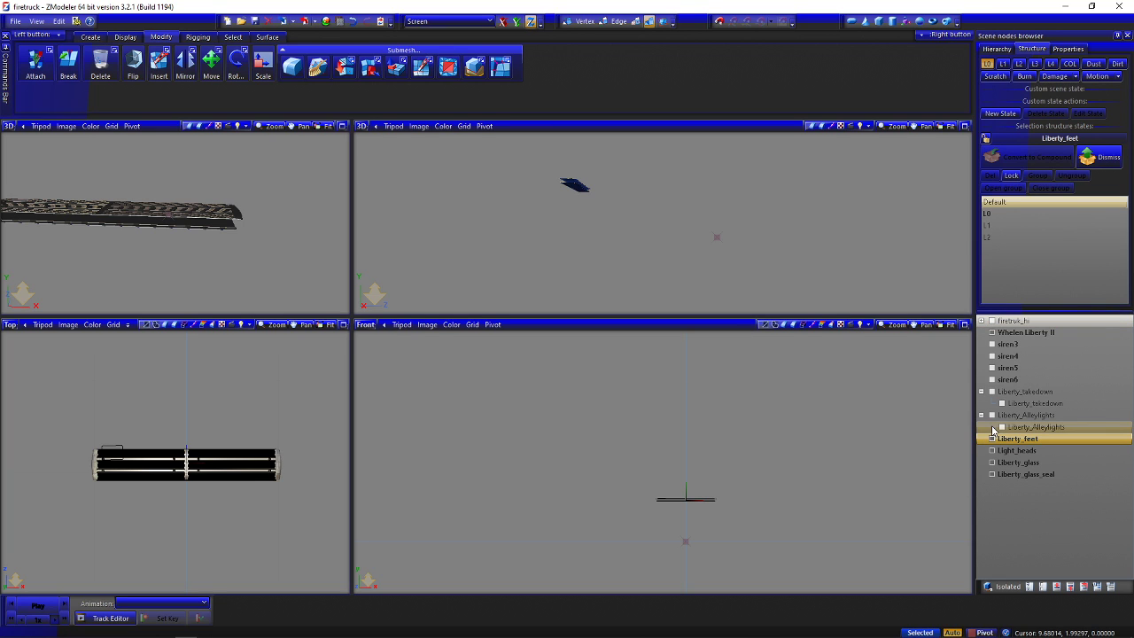
scroll(701, 495, up, 3)
scroll(700, 494, up, 2)
scroll(608, 221, up, 5)
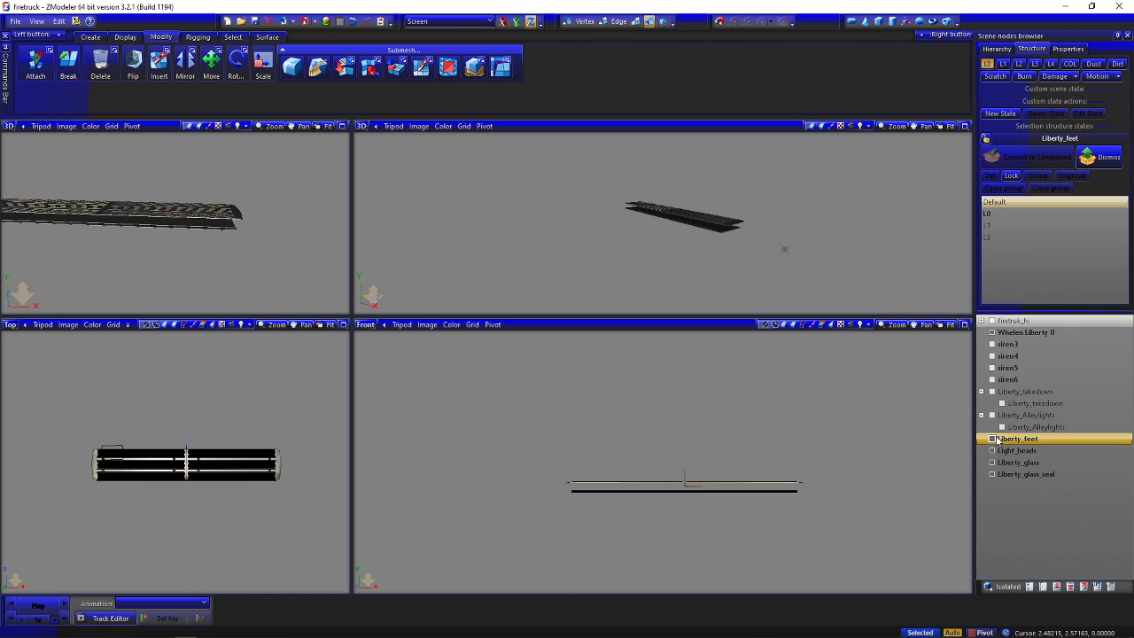
click(993, 438)
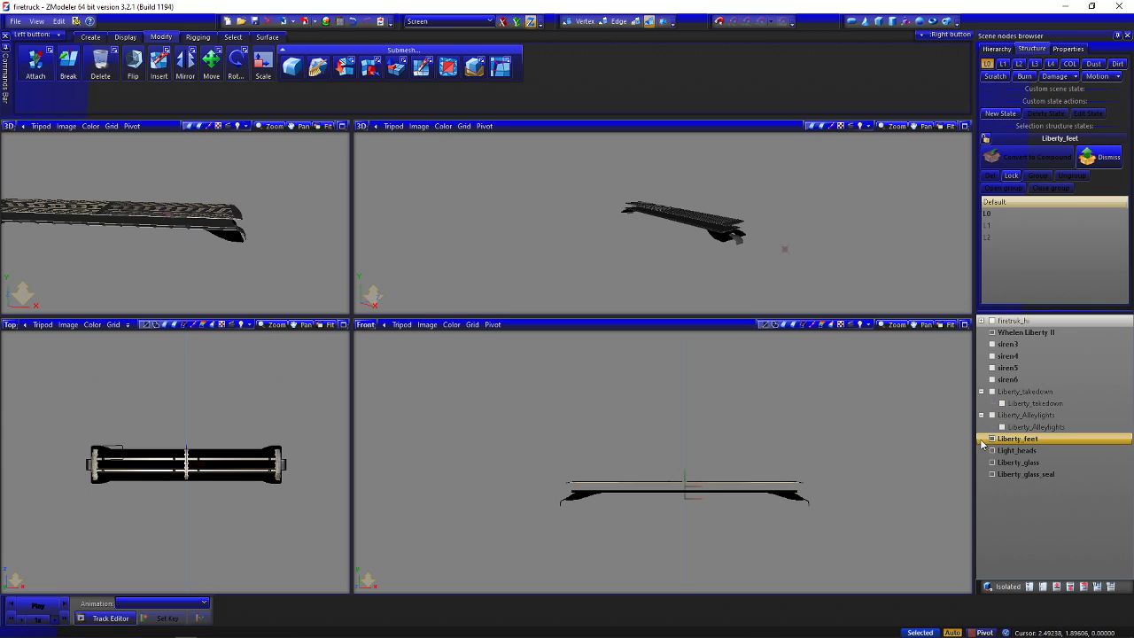
click(1003, 64)
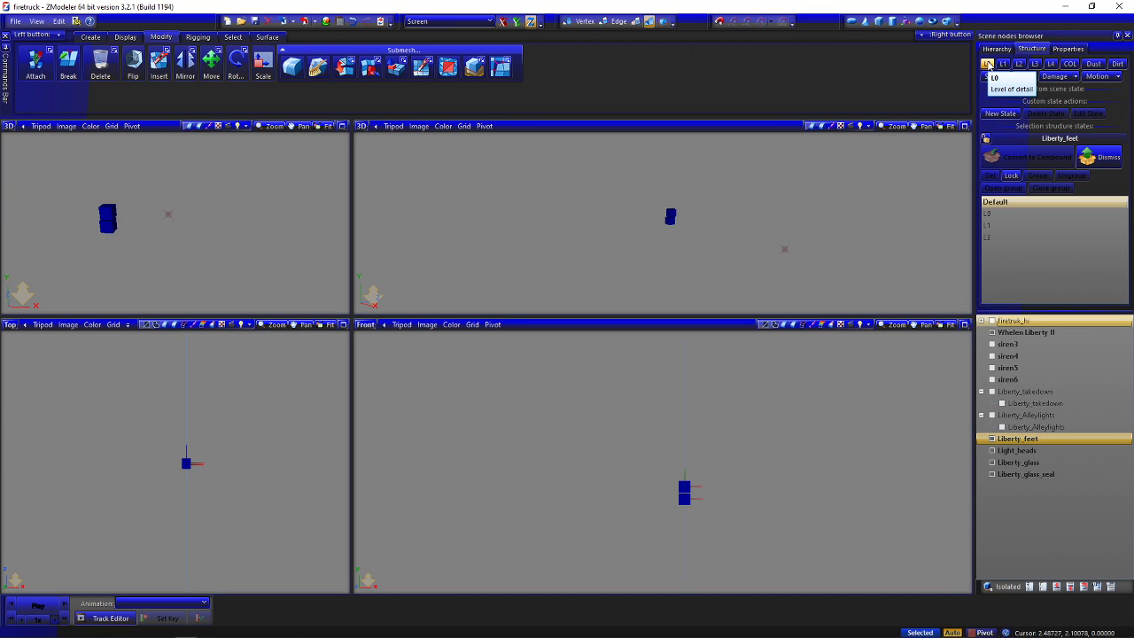
click(987, 64)
Hide the detached Liberty parts and the Whelen Liberty II compound, and select the Liberty_takedown dummy
click(993, 438)
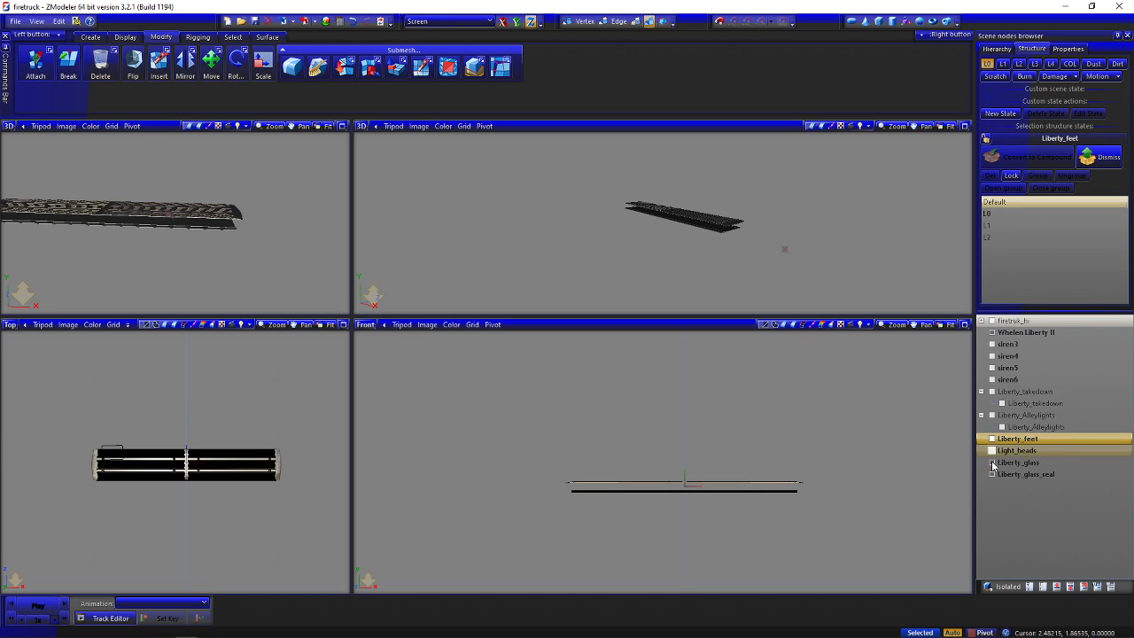
click(993, 333)
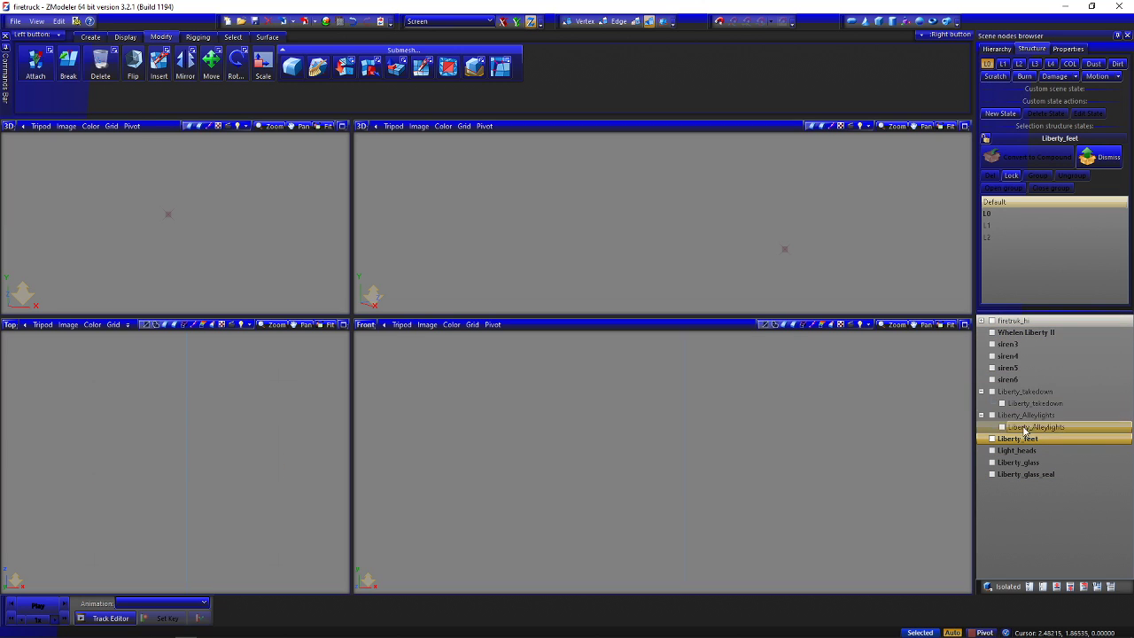
click(1030, 394)
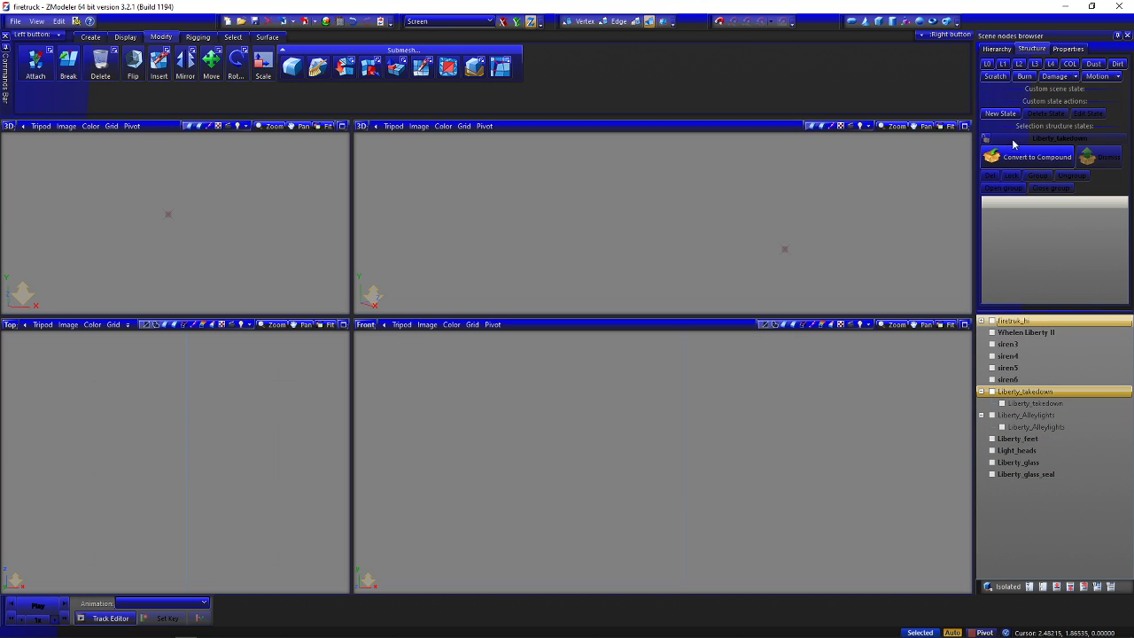
Add the nested Liberty_takedown mesh to the L0 state of its parent Liberty_takedown node
click(989, 139)
click(1035, 404)
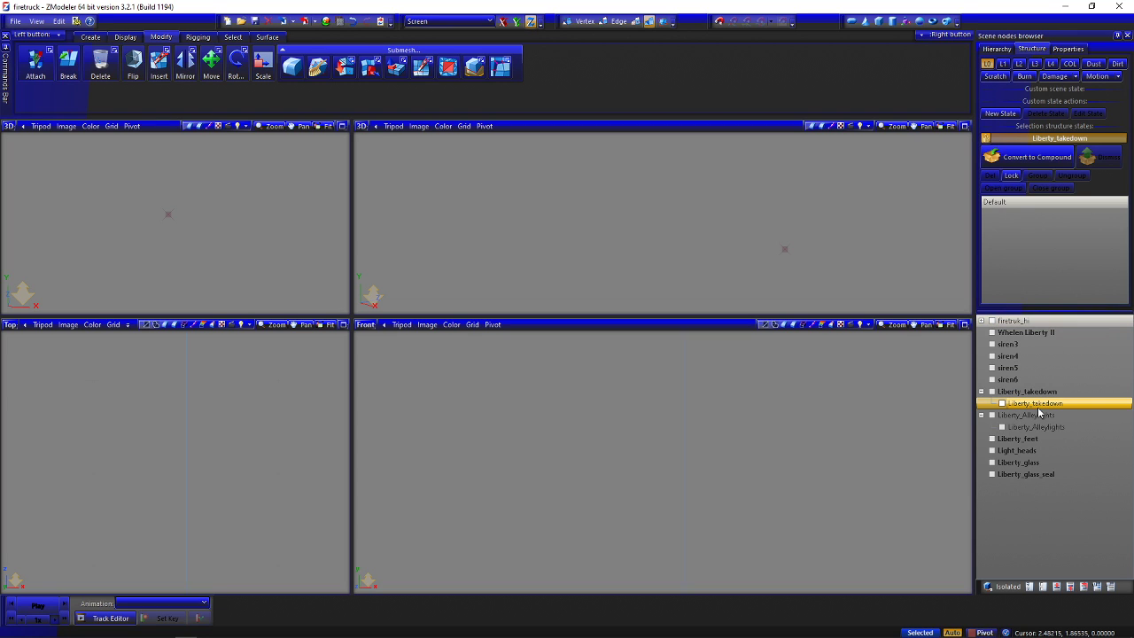
drag(1037, 405, 1044, 275)
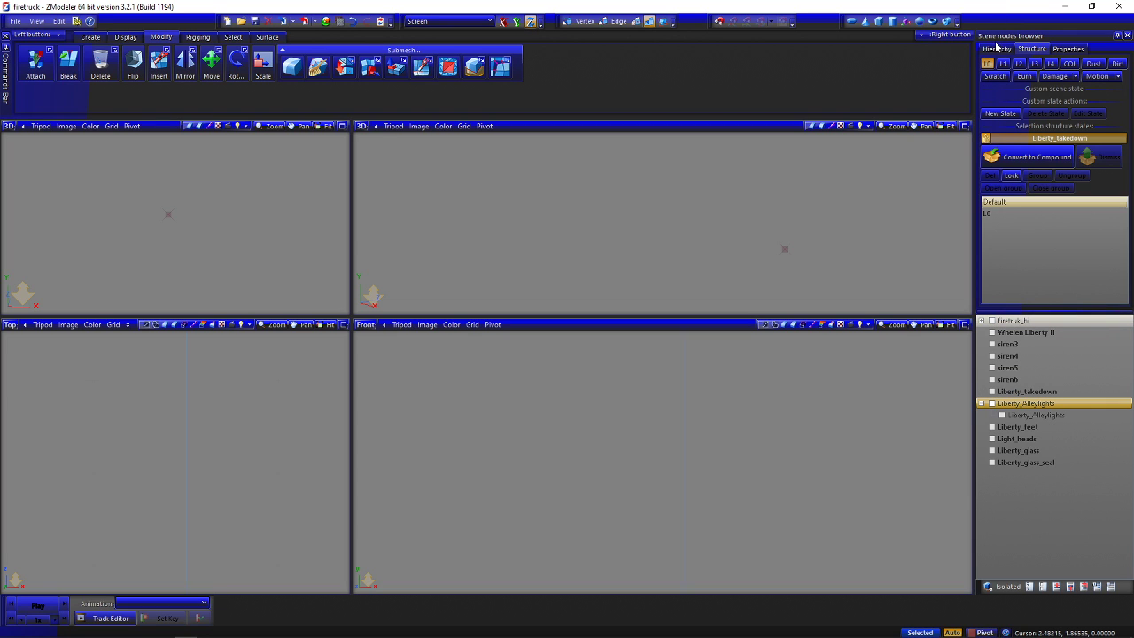
click(990, 139)
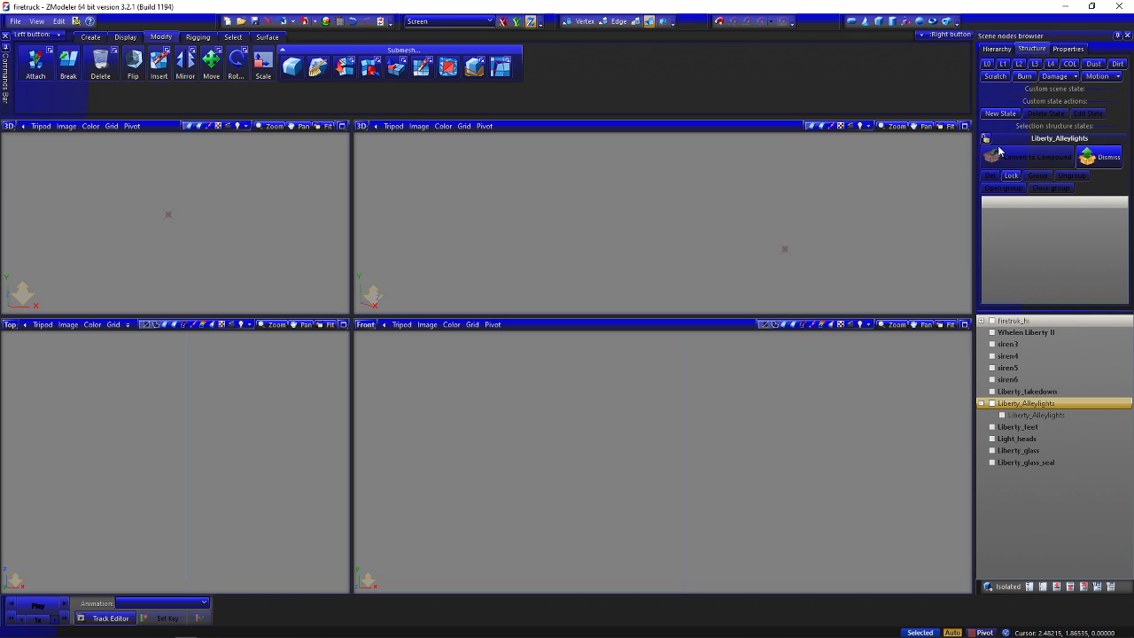
Merge the nested Liberty_Alleylights mesh into its parent Liberty_Alleylights node as the L0 state
click(990, 139)
click(1023, 415)
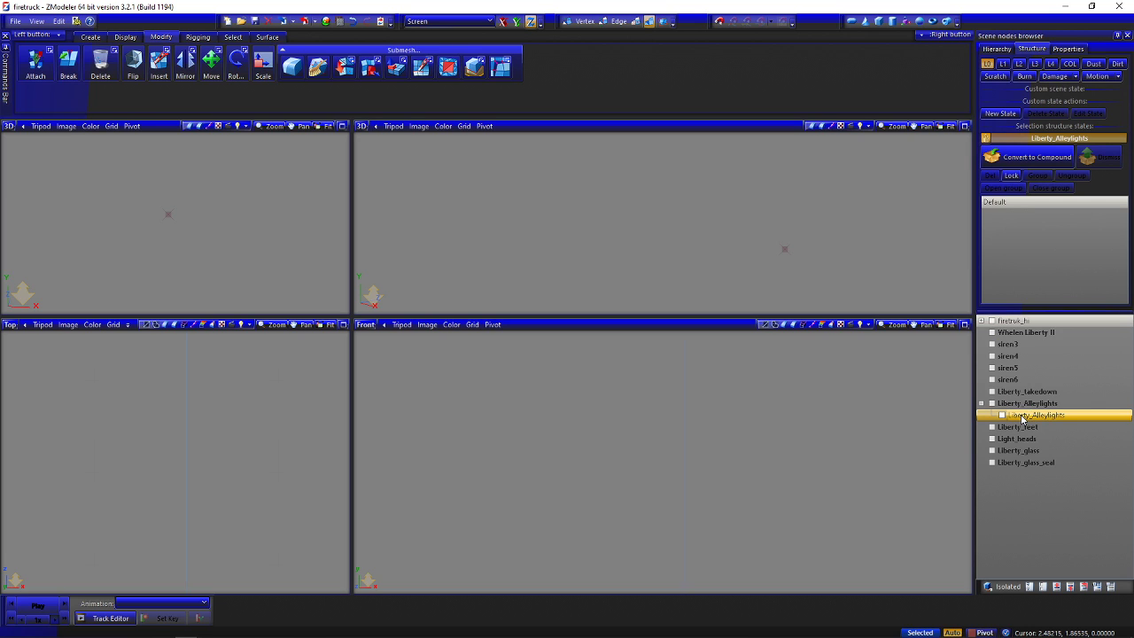
drag(1035, 415, 1042, 264)
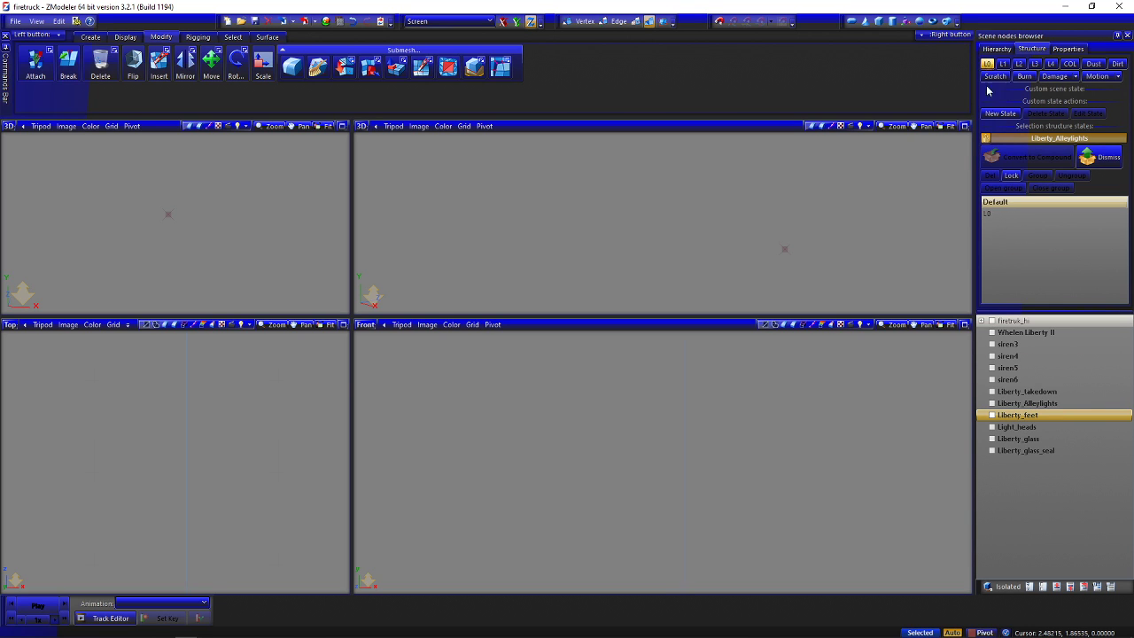
click(988, 140)
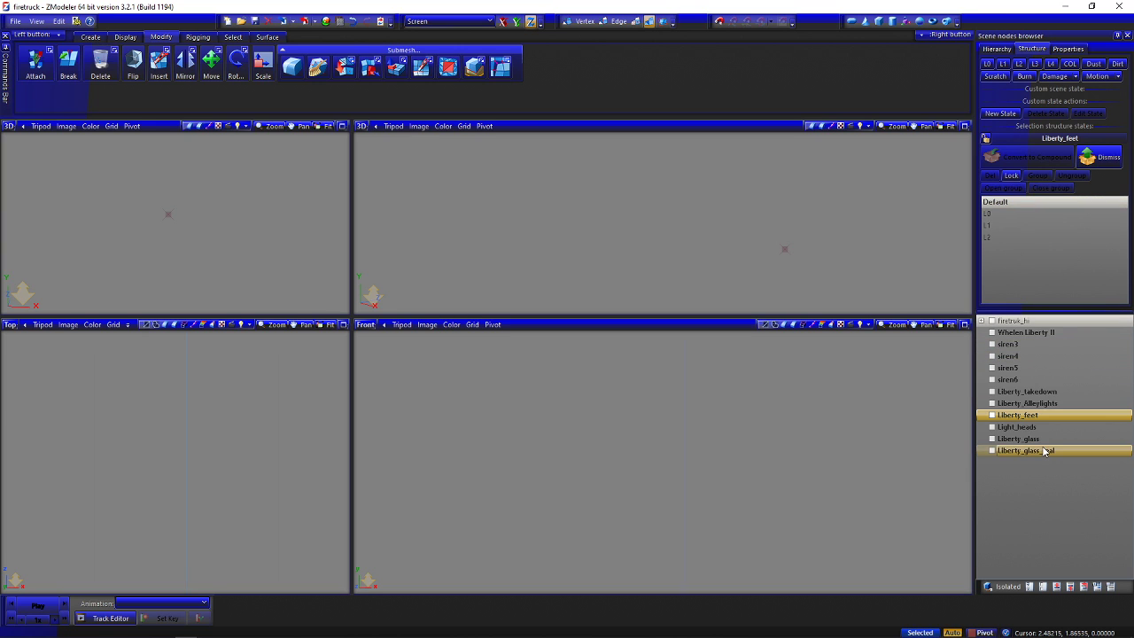
Nest the Whelen Liberty II, siren3 to siren6, Light_heads and all Liberty parts under the chassis of firetruk_hi
click(1037, 450)
click(1026, 332)
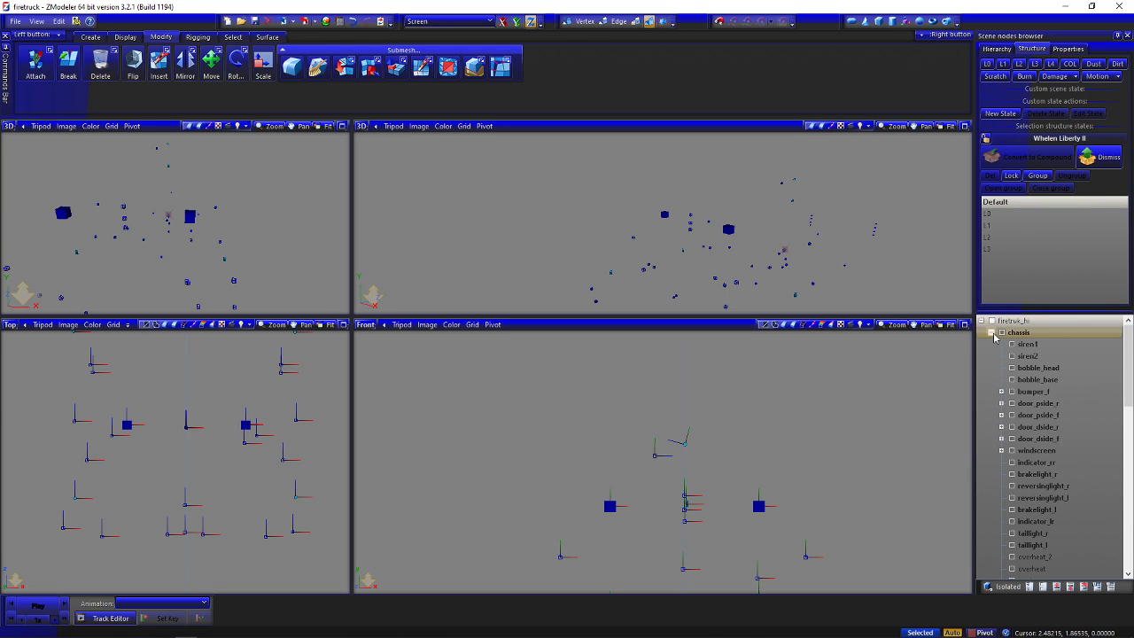
scroll(1085, 522, down, 10)
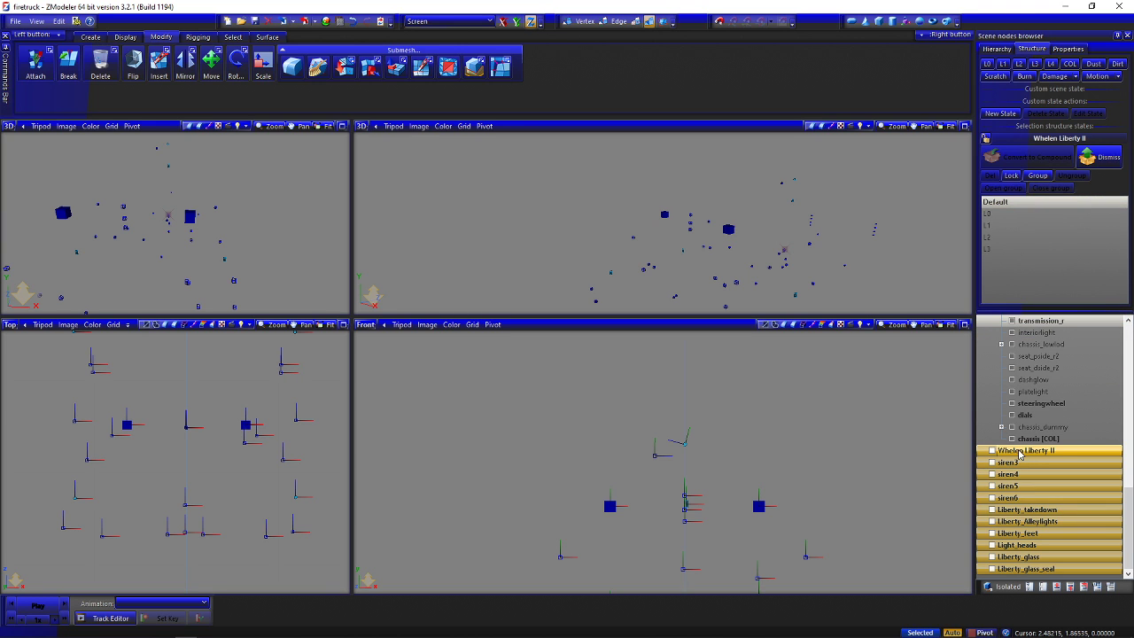
scroll(1085, 448, up, 6)
drag(1019, 450, 1073, 344)
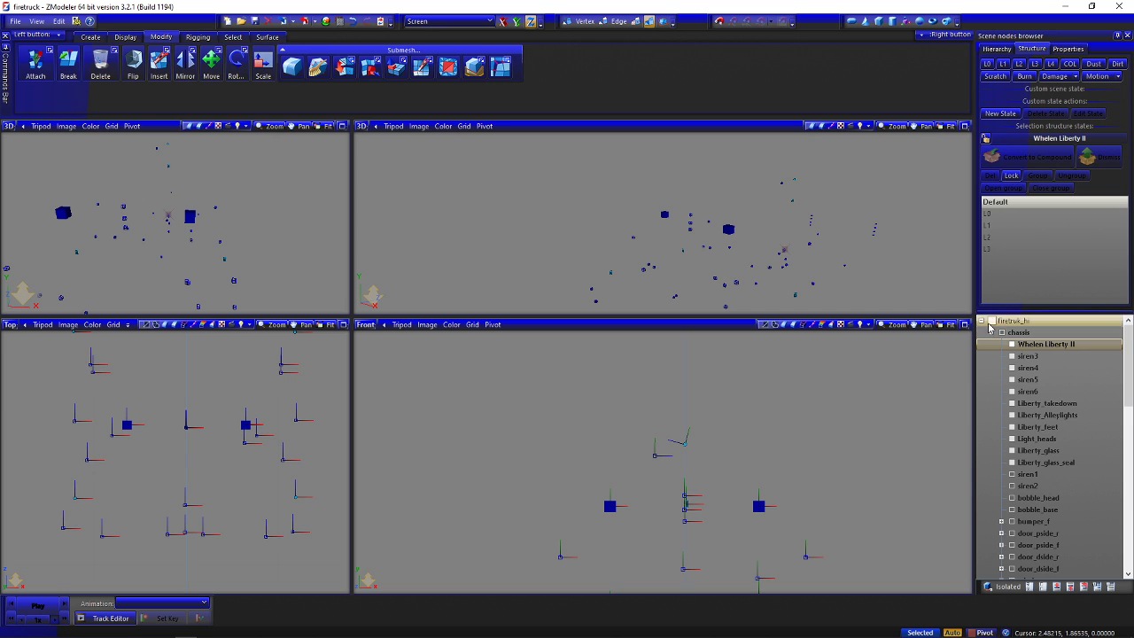
click(984, 322)
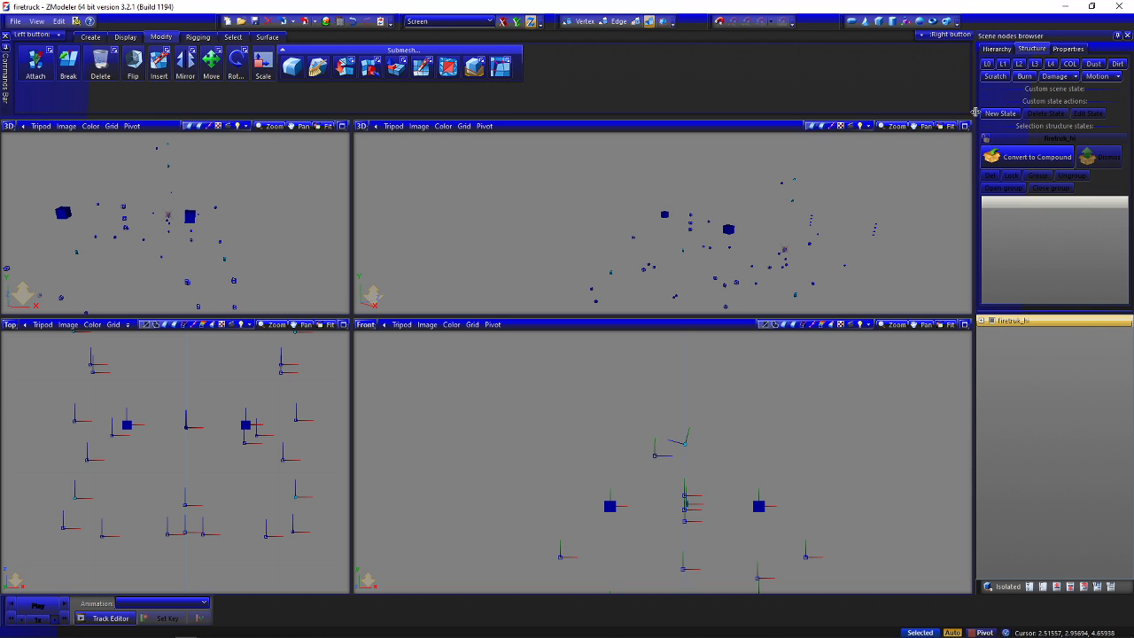
Show the model's L0 level and rename the root node to firetruck
click(988, 66)
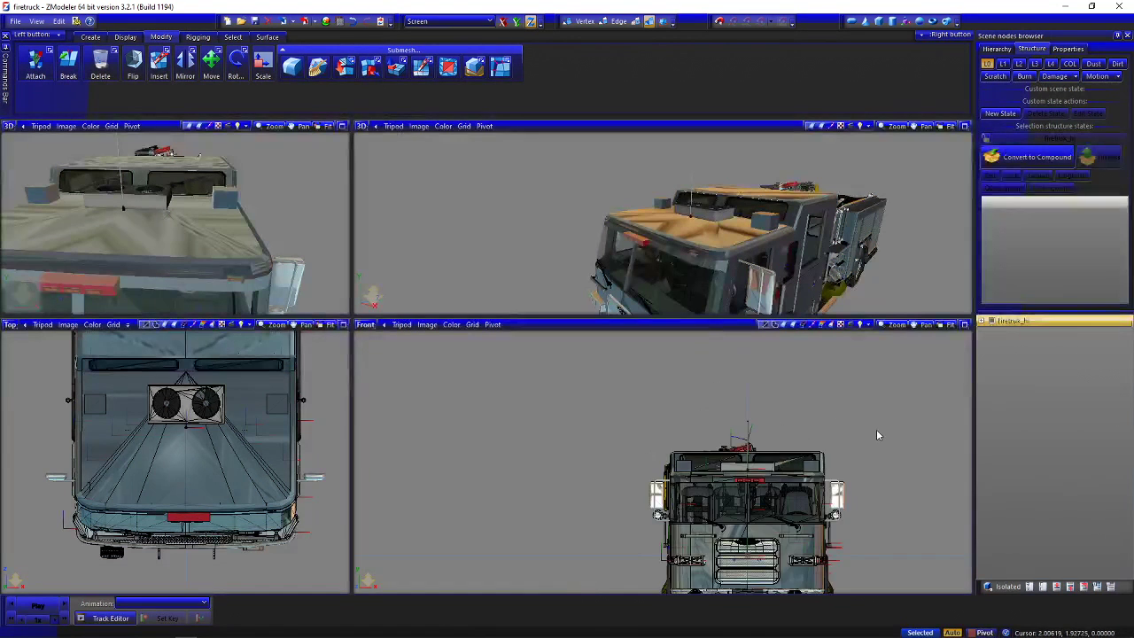
middle_drag(714, 384, 735, 368)
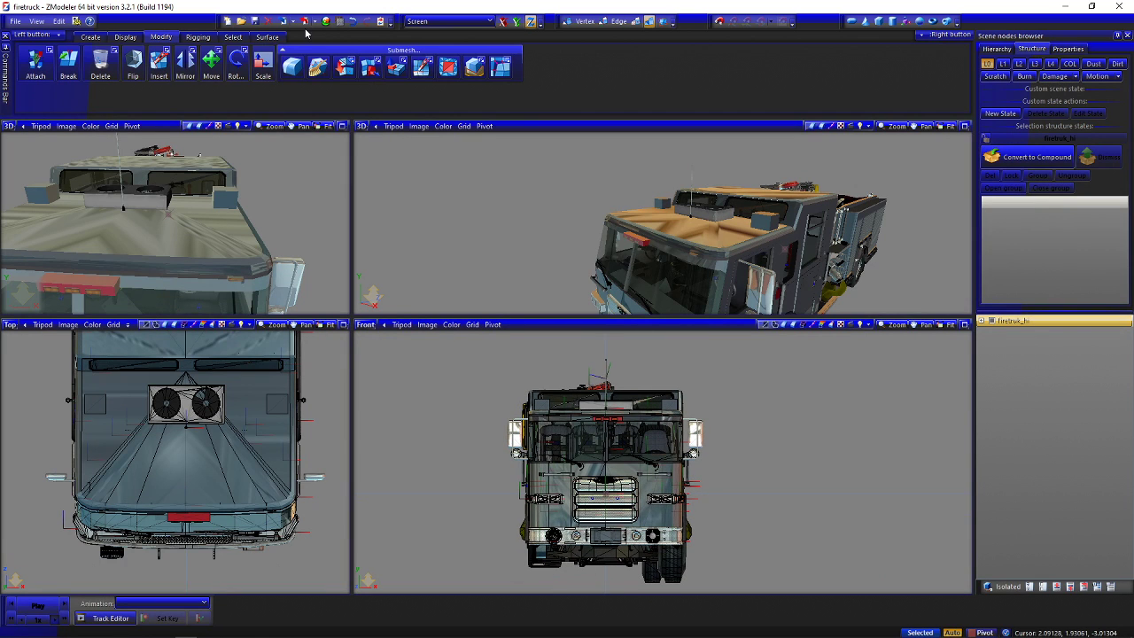
double_click(1057, 322)
key(BackSpace)
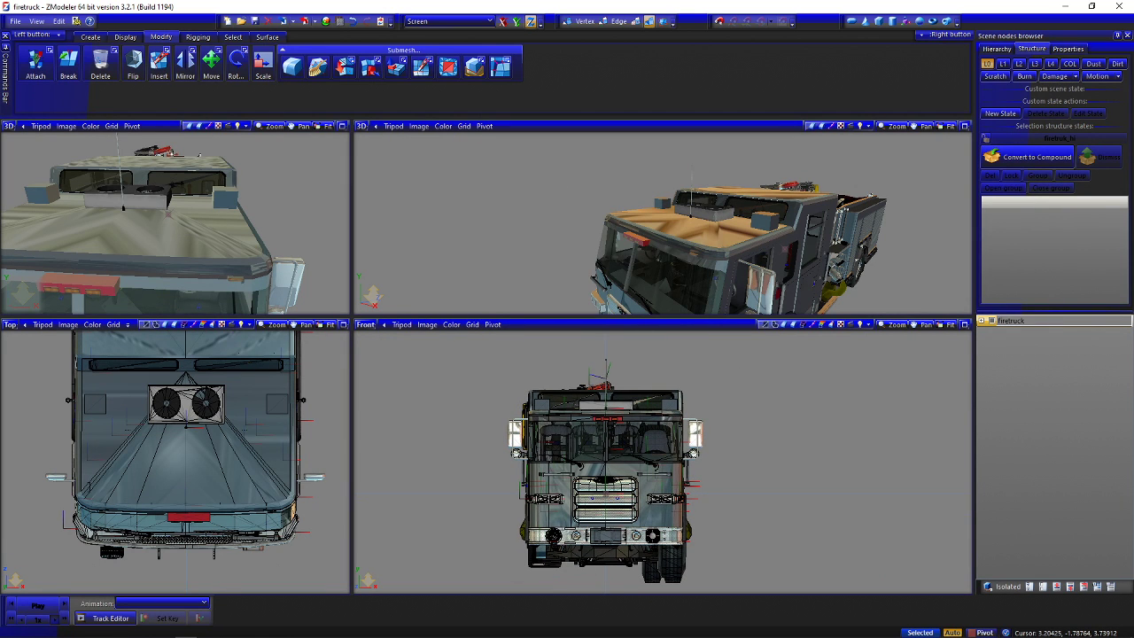
key(Return)
Start a GTA Rage model export in the [cars] resources folder, keeping Export LODs at Highest only
click(307, 21)
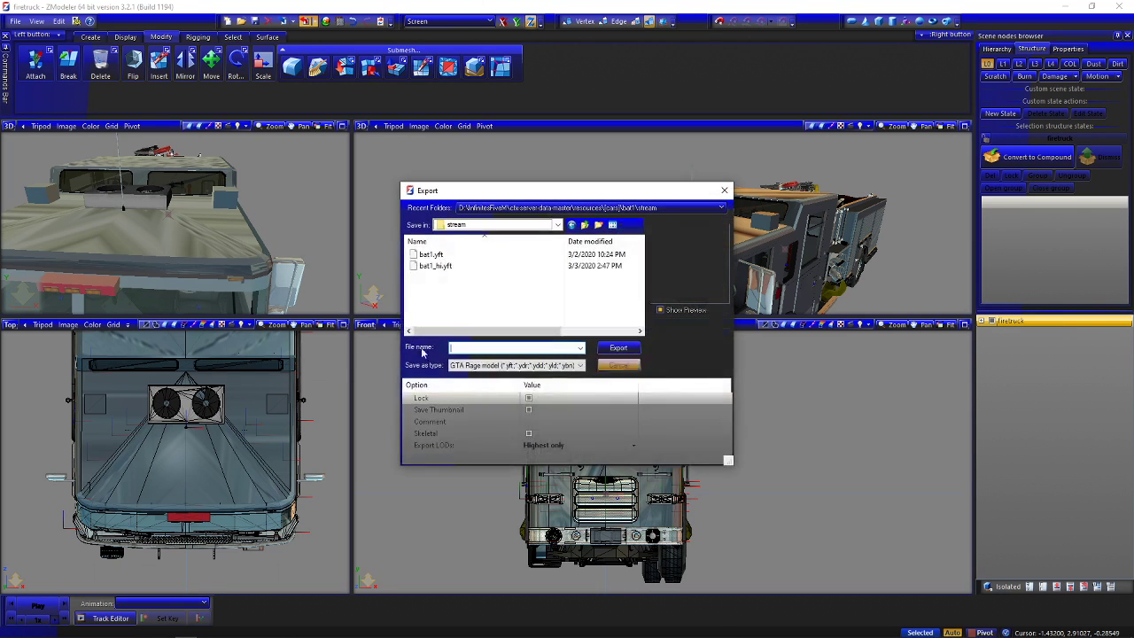
click(515, 225)
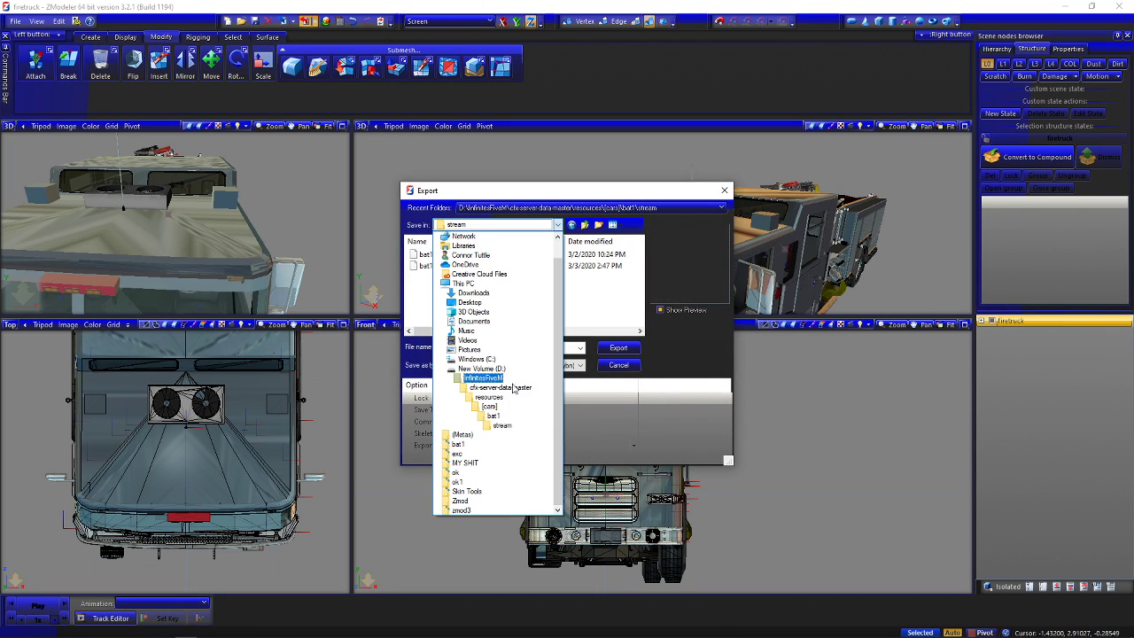
click(489, 407)
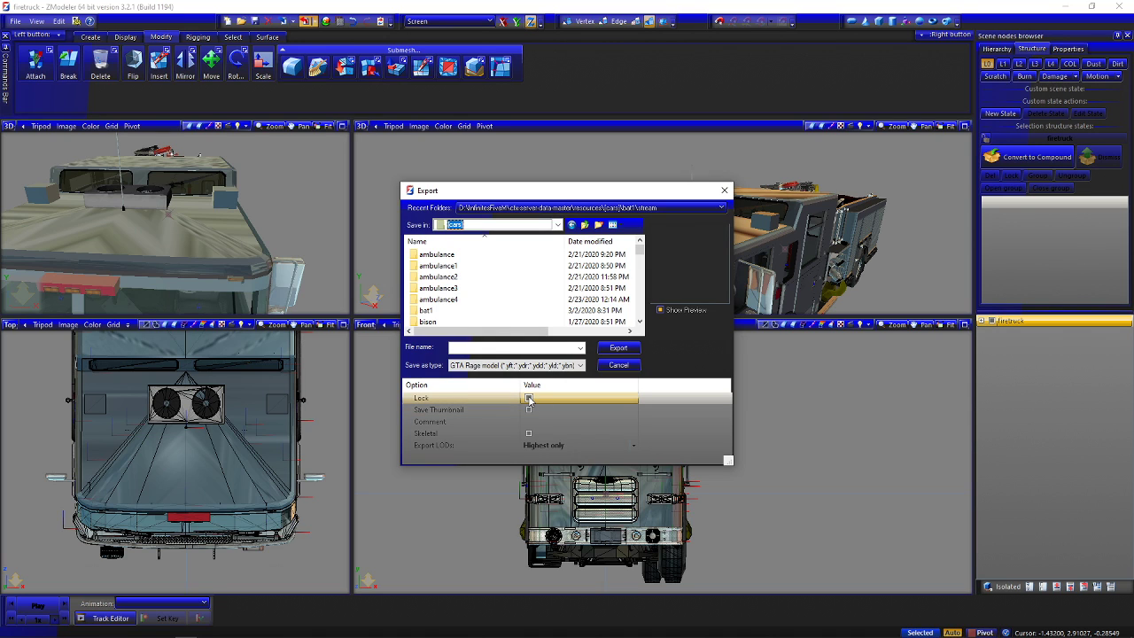
click(529, 410)
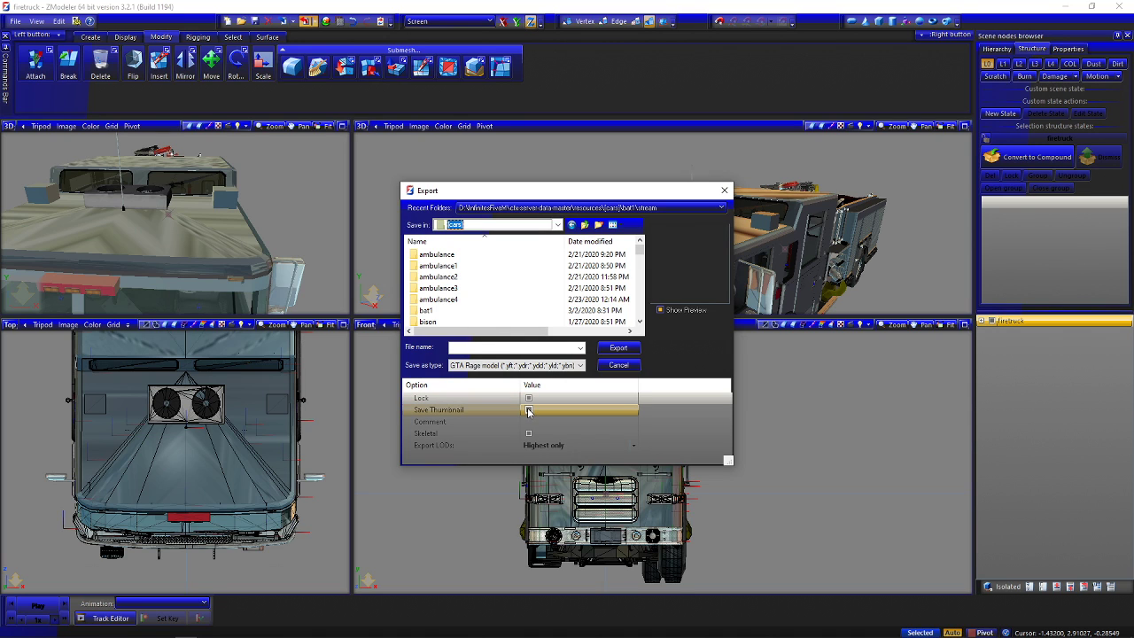
click(555, 422)
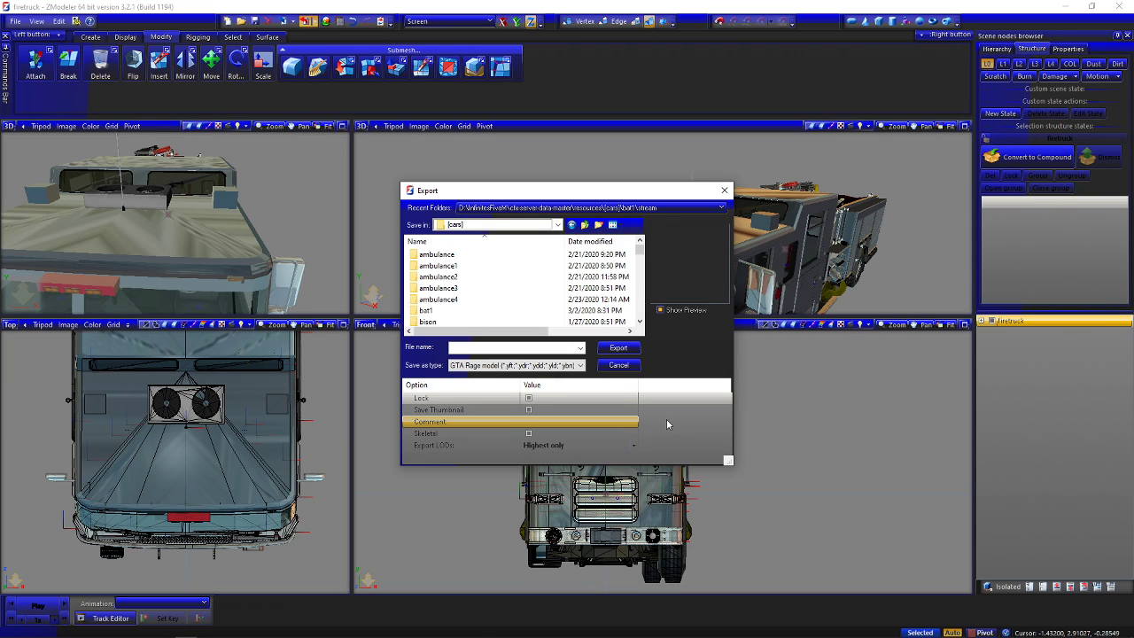
click(543, 434)
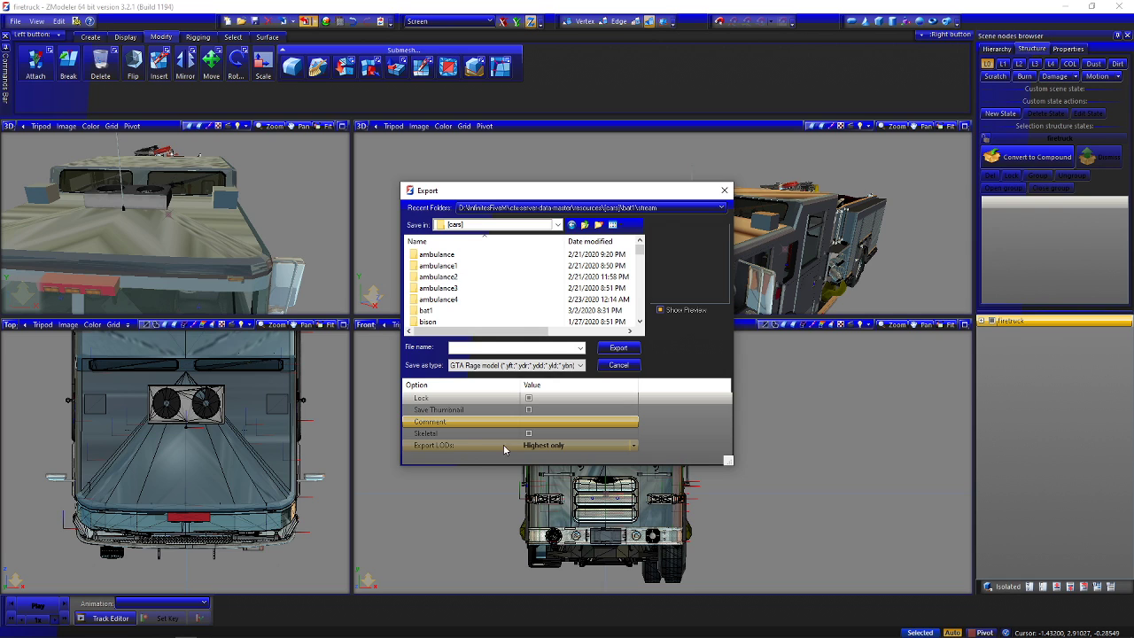
click(527, 445)
click(568, 446)
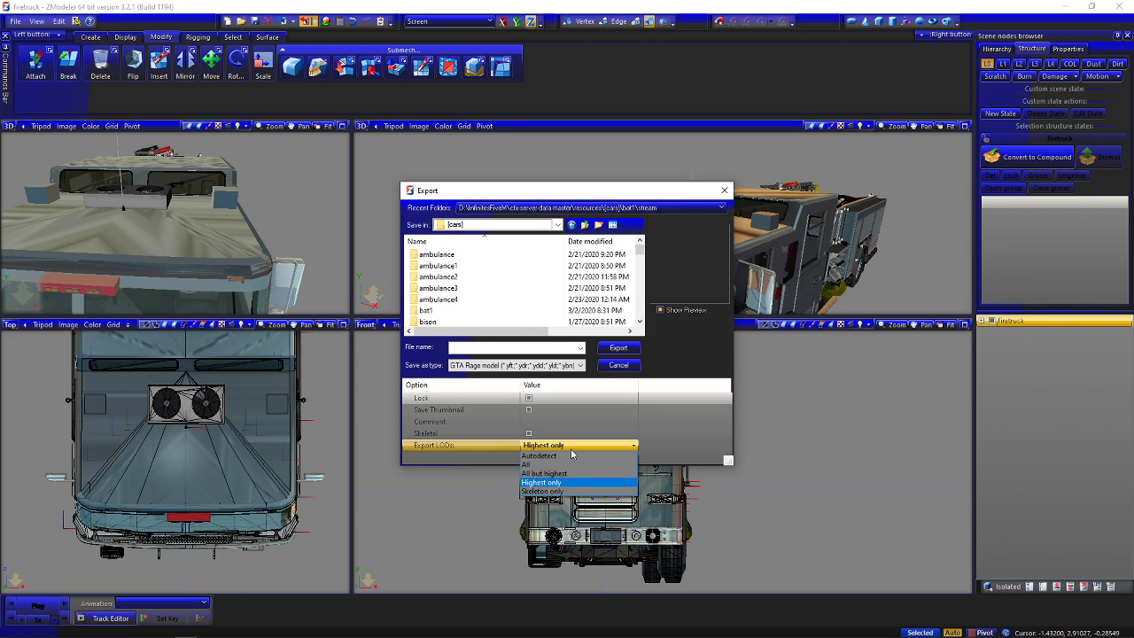
click(571, 450)
Export the model as firetruck.yft into the stream folder of the firetruck resource and dismiss the message log
scroll(462, 313, down, 9)
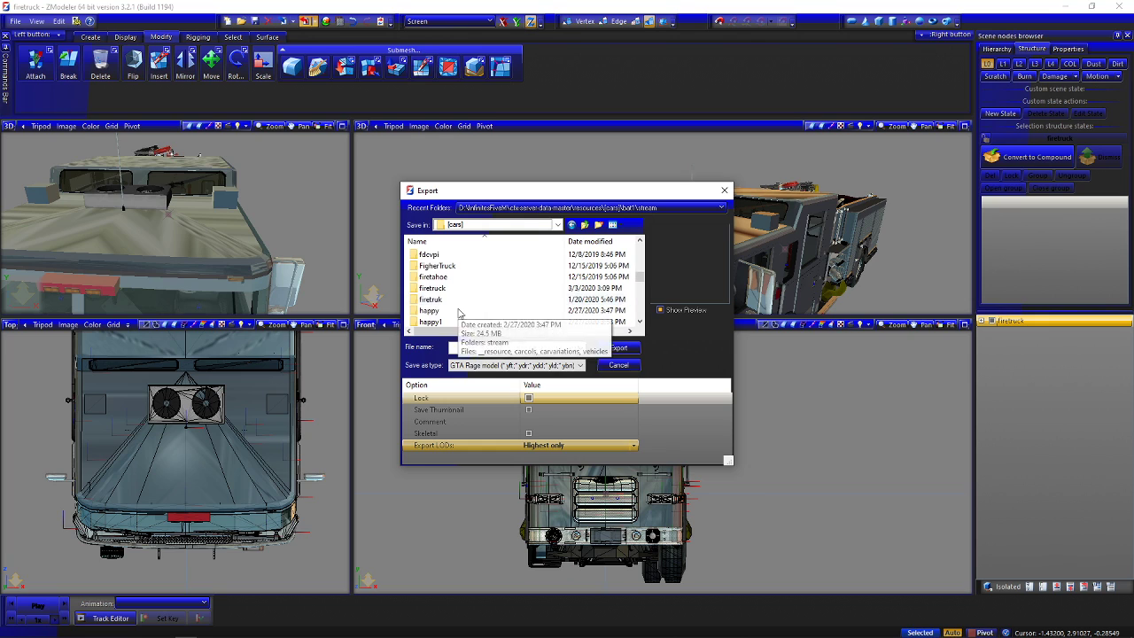
double_click(465, 289)
double_click(490, 255)
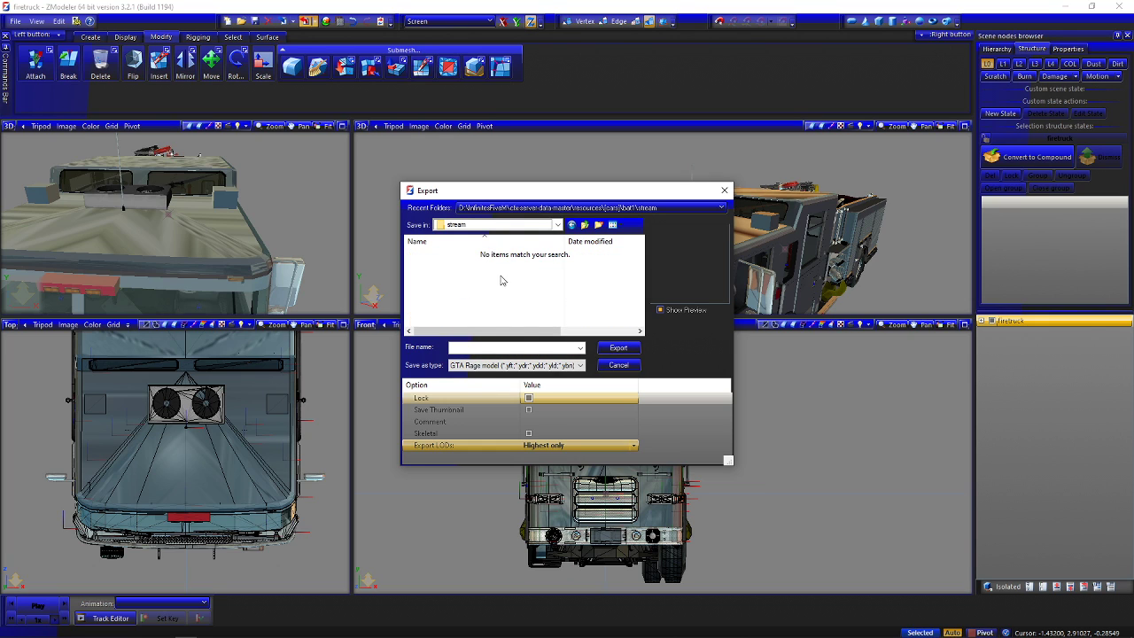
click(480, 346)
click(616, 348)
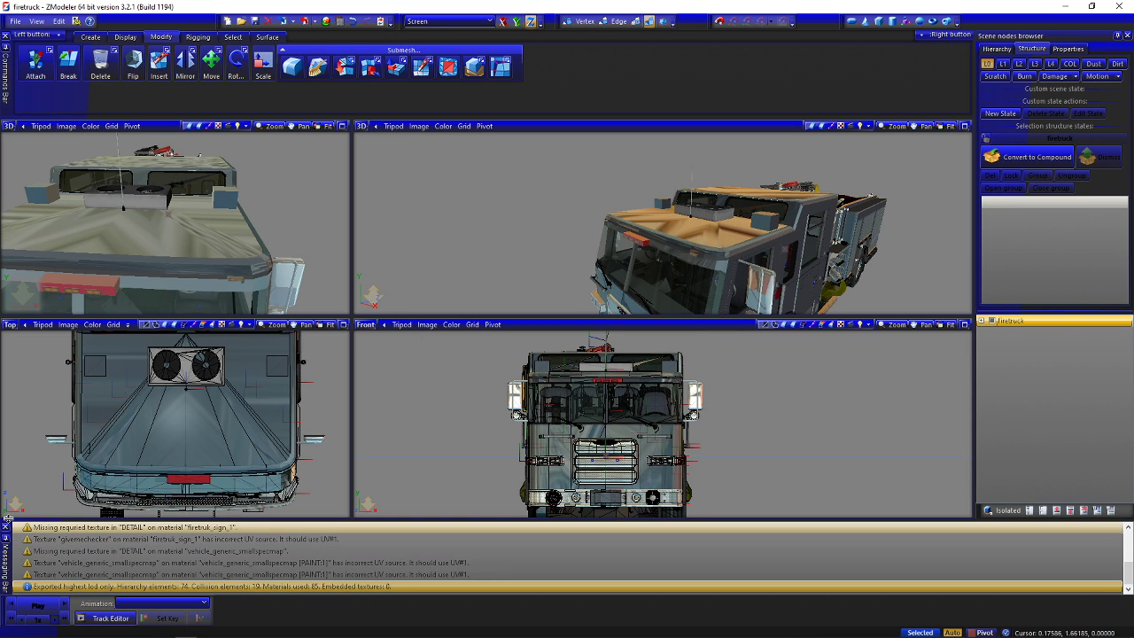
click(5, 528)
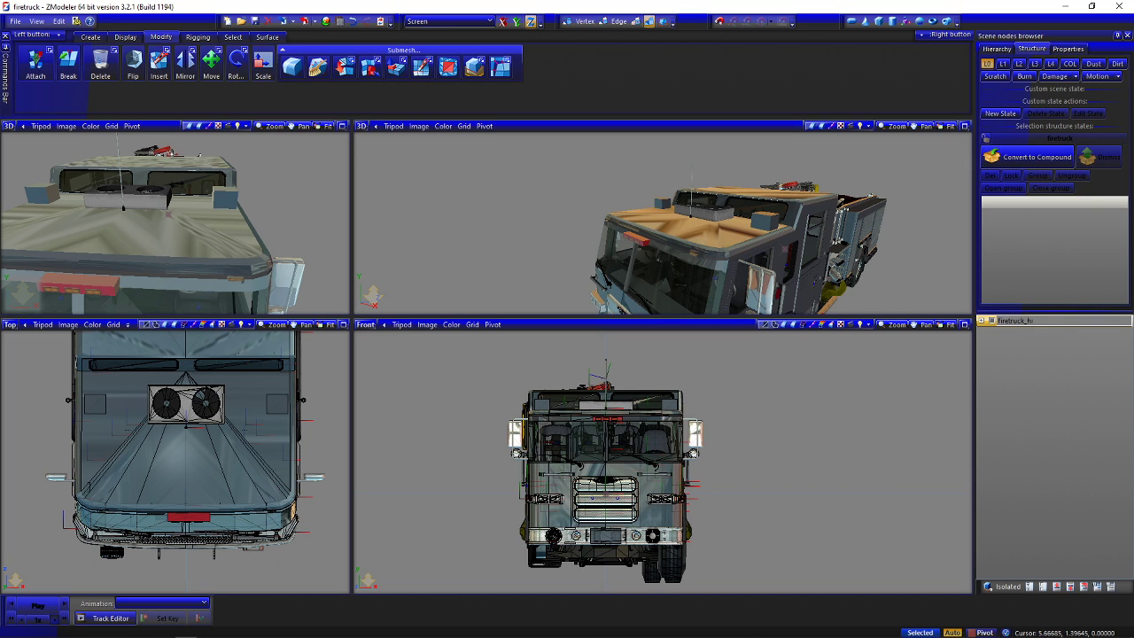
Rename the root node to firetruck_hi and export it as firetruck_hi into the same stream folder
click(1014, 320)
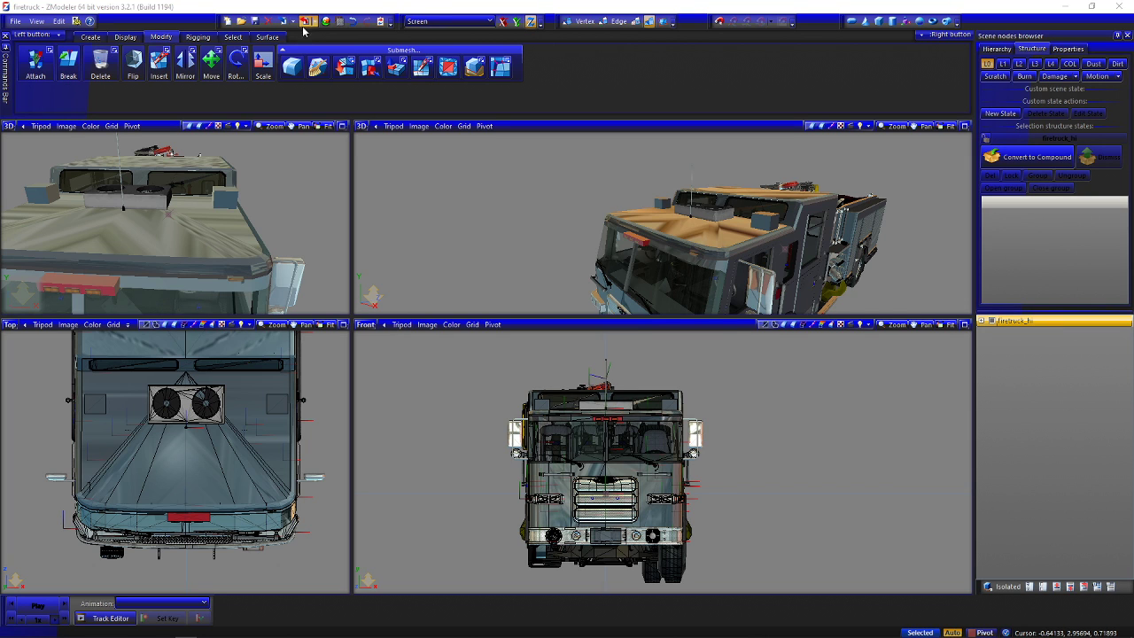
click(305, 22)
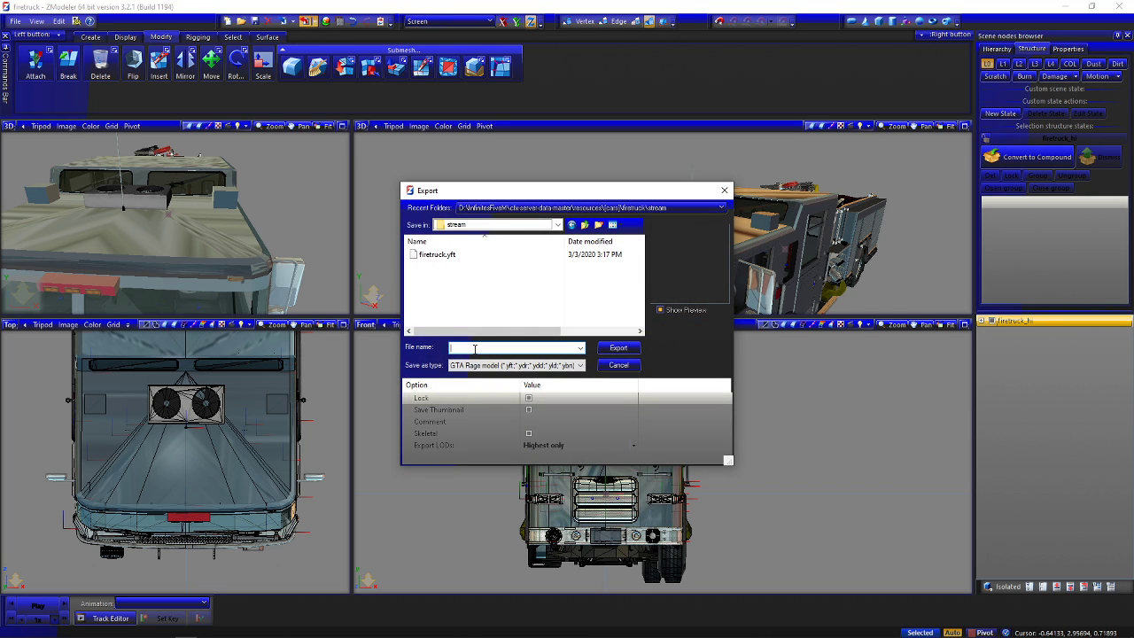
text(firetruck)
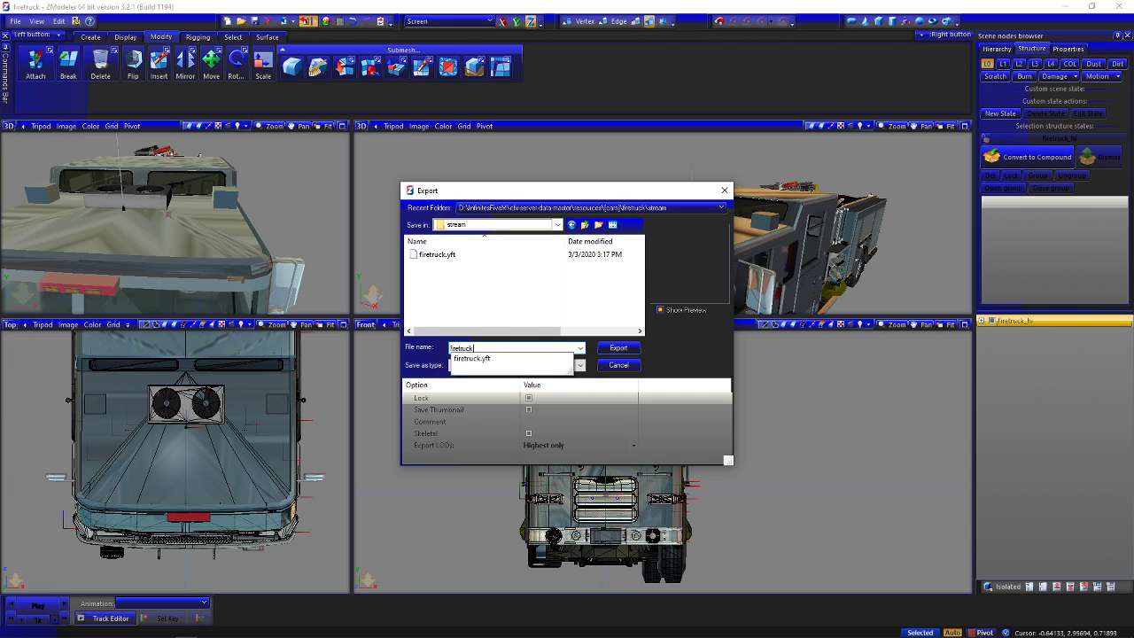
text(_hi)
key(Return)
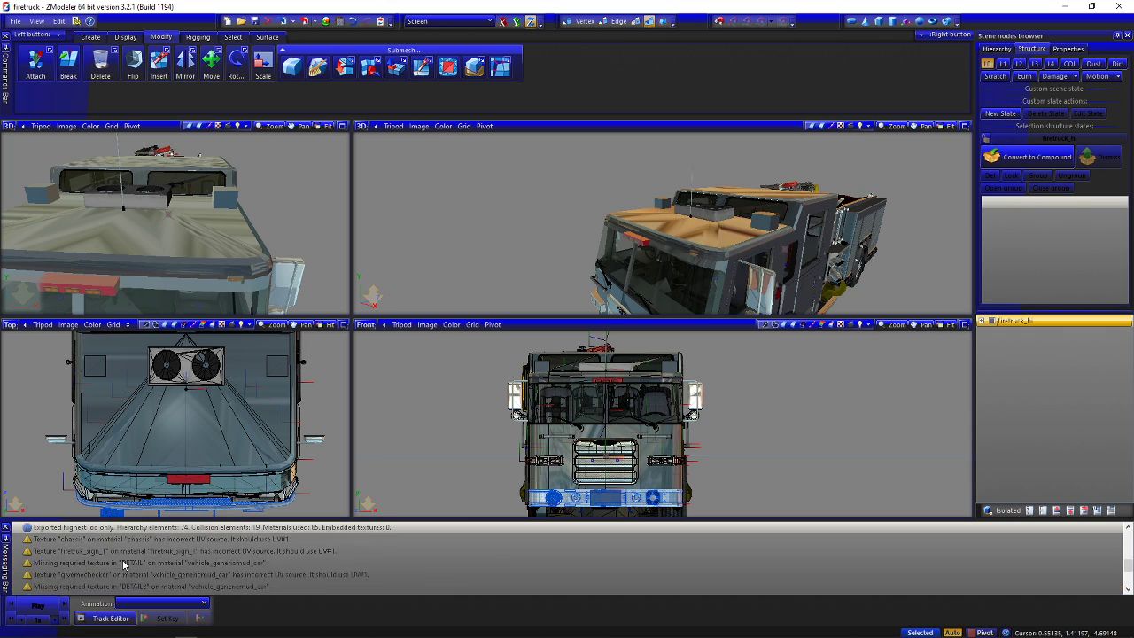
click(5, 526)
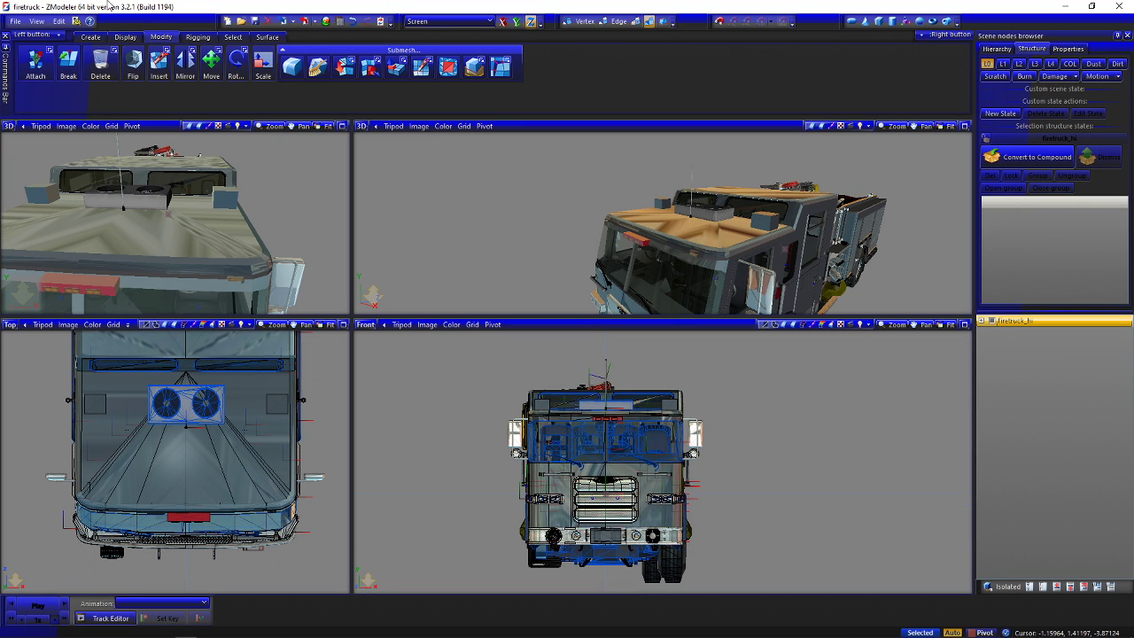
Save the firetruck project, minimize ZModeler and close the AMD Radeon Software window covering the desktop
click(328, 361)
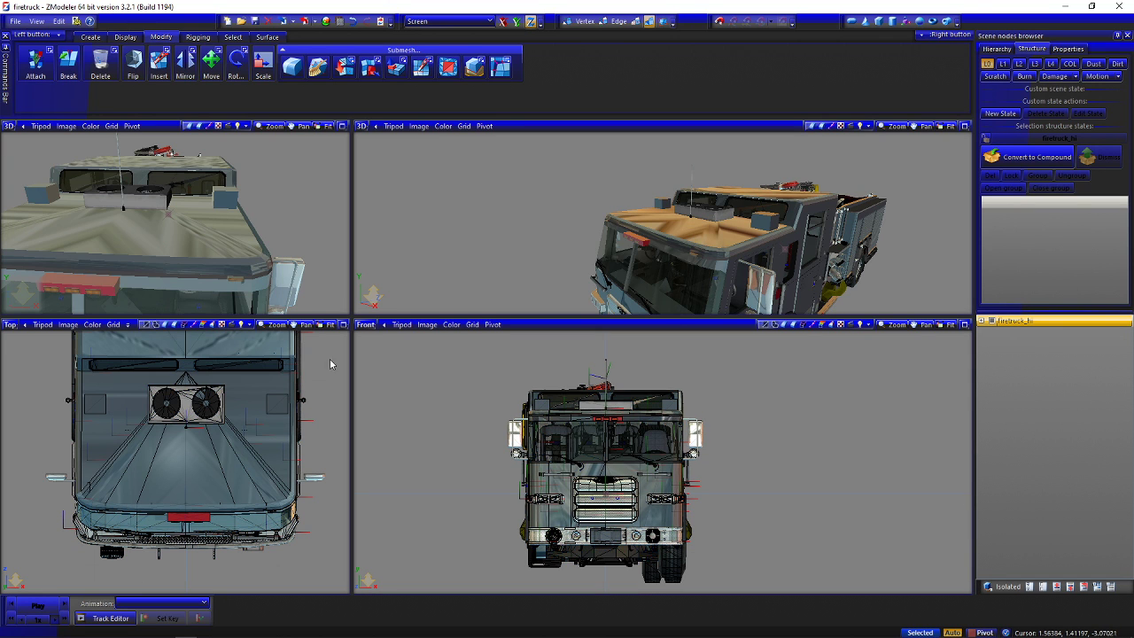
click(16, 22)
click(24, 64)
click(1069, 8)
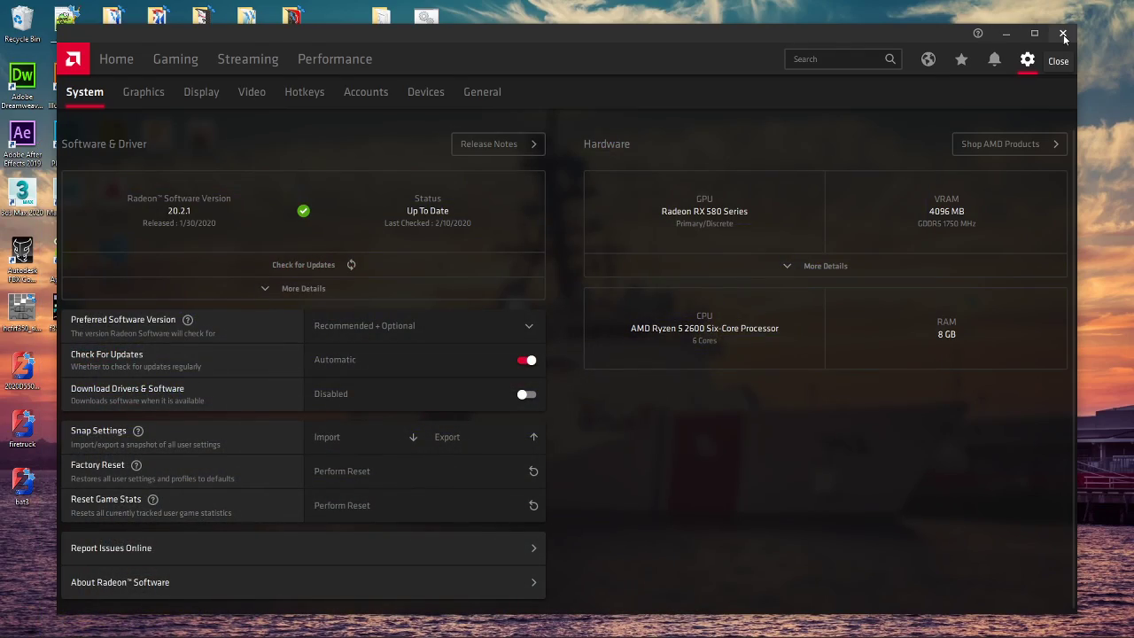
click(1063, 34)
right_click(356, 349)
mouse_move(381, 502)
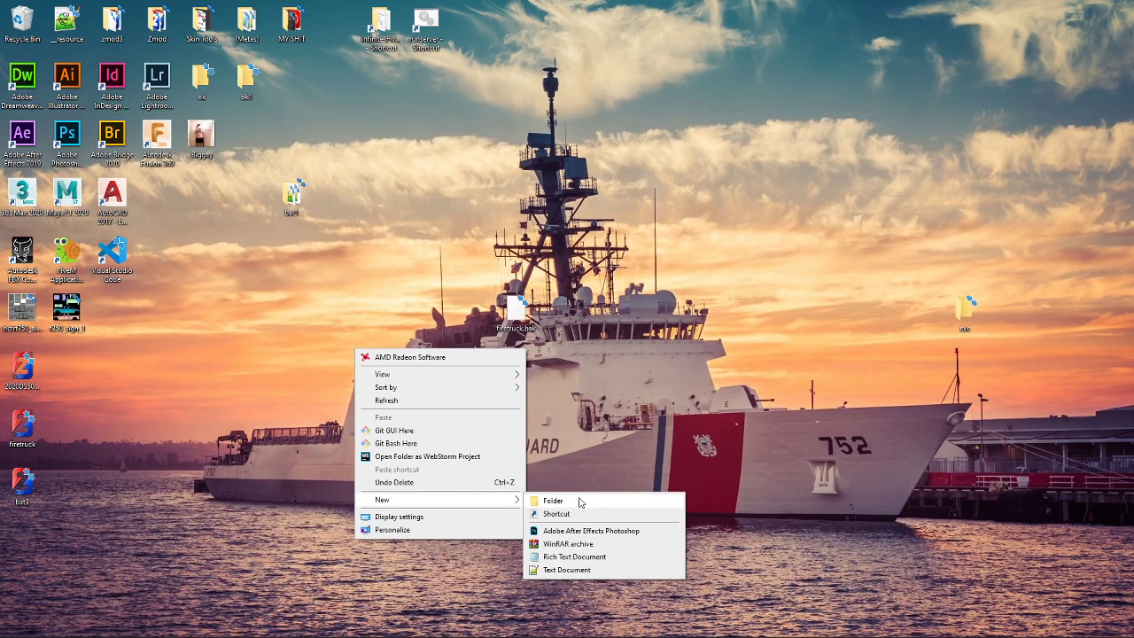
click(552, 501)
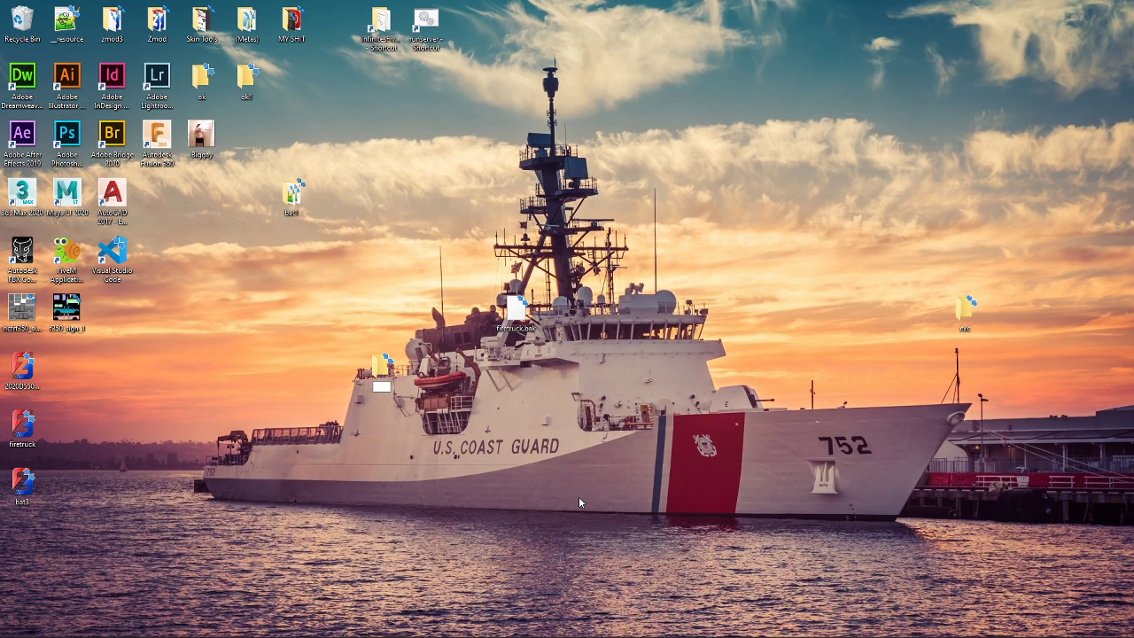
key(Return)
drag(309, 316, 419, 413)
key(Delete)
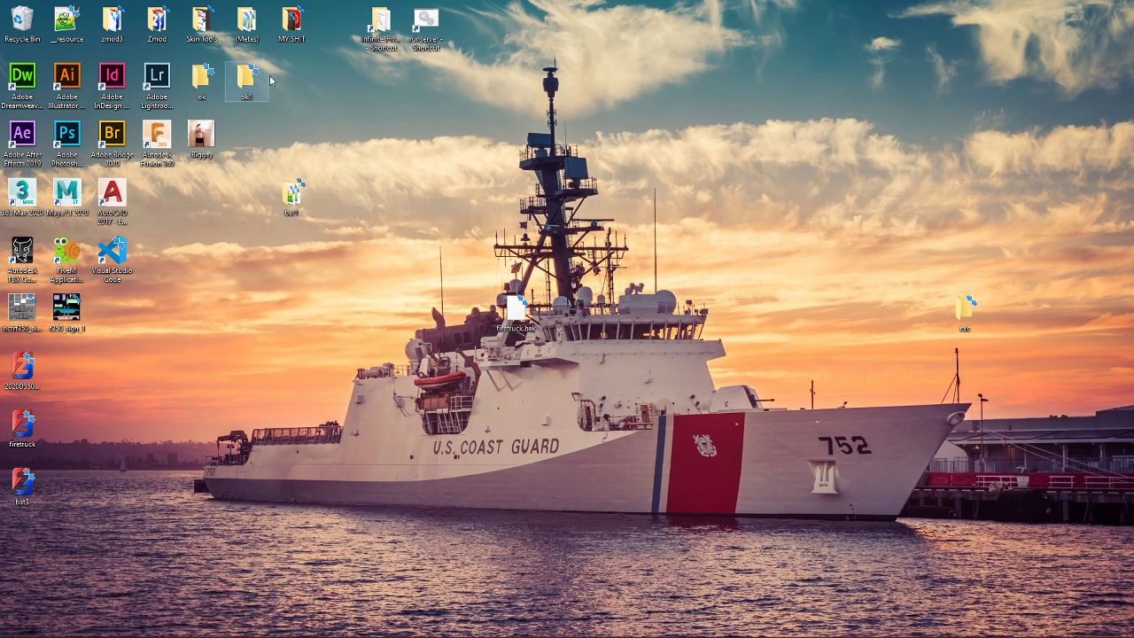
Move the ok and ok1 folders together to an empty area of the desktop
drag(285, 104, 183, 62)
drag(246, 78, 381, 429)
click(397, 325)
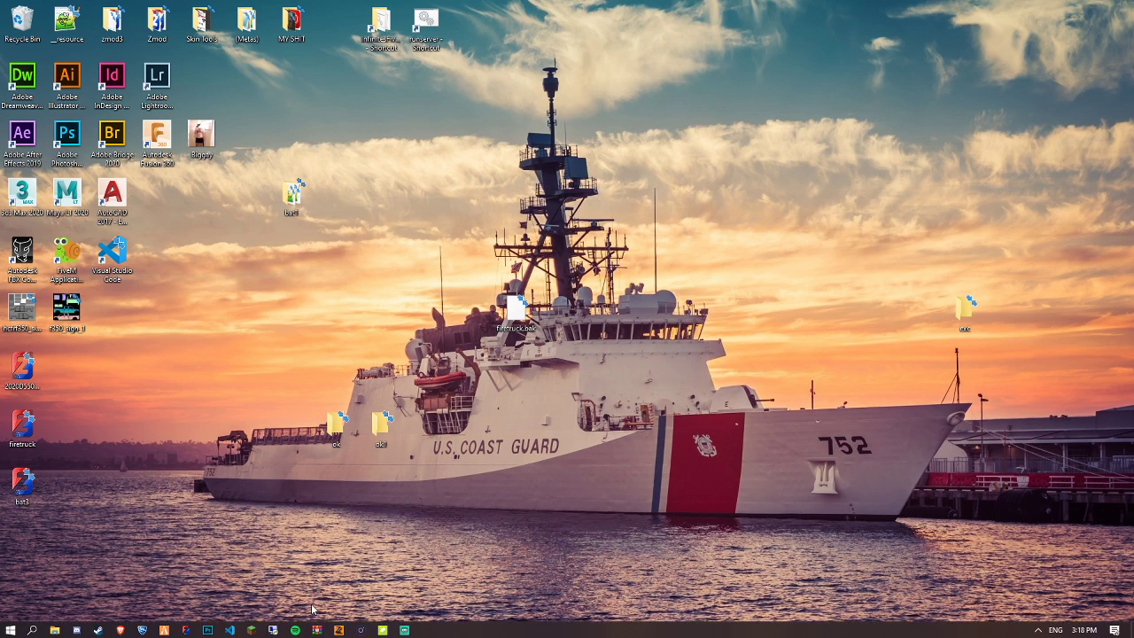
Launch OpenIV and select the Windows version of Grand Theft Auto V
right_click(420, 516)
key(Escape)
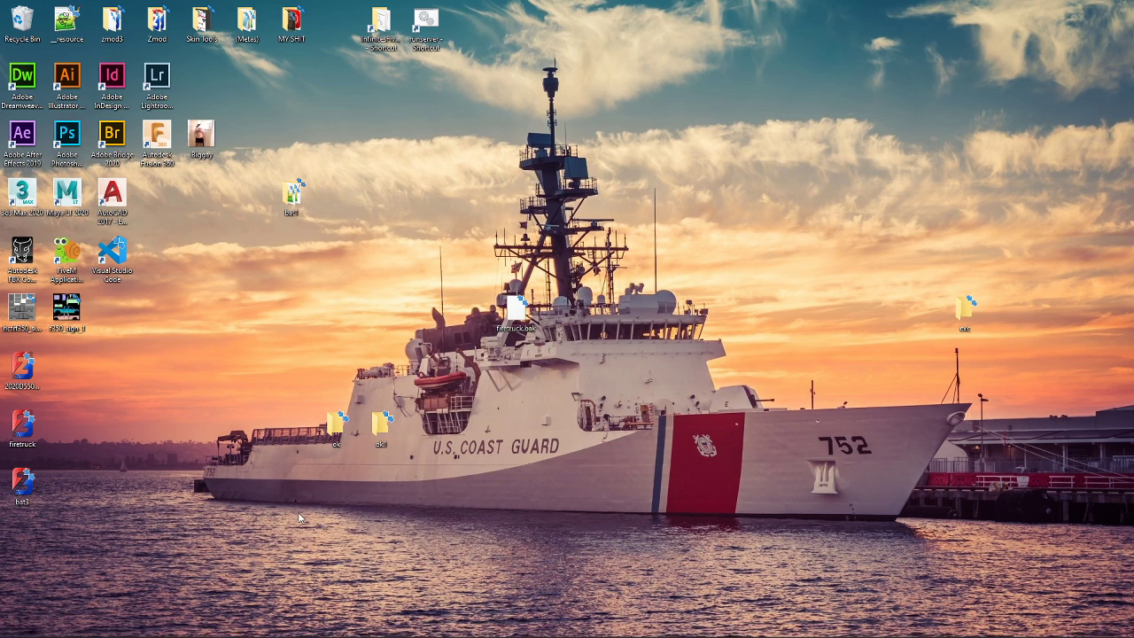
key(super)
text(OpenIV)
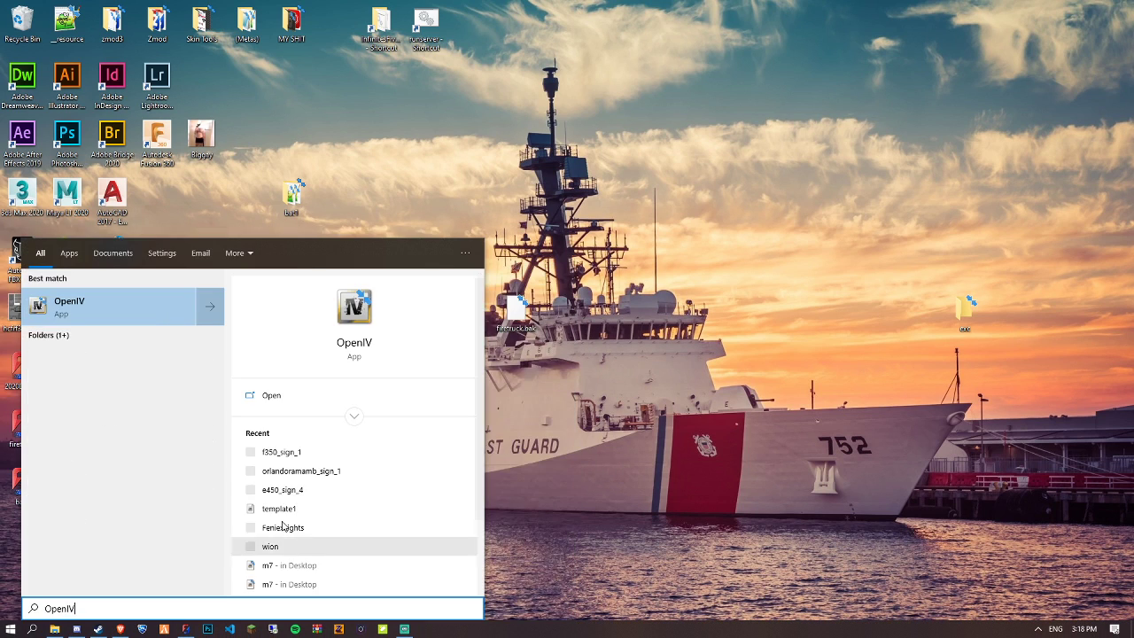
click(153, 319)
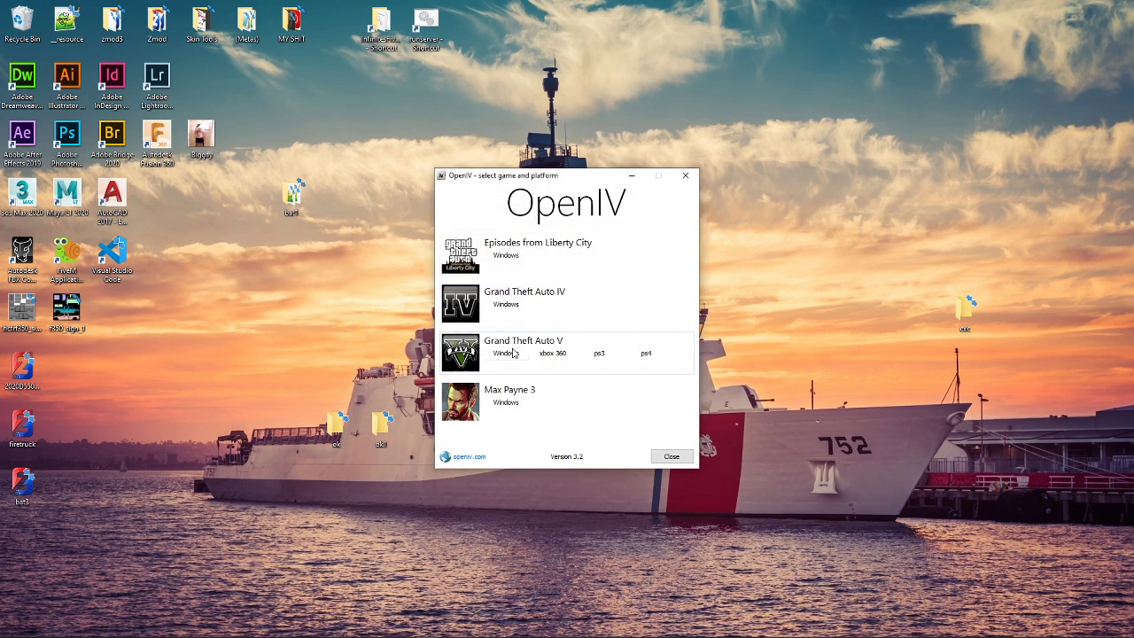
click(524, 353)
Switch to ZModeler, remove all unused textures from the firetruck project and close the Textures Browser
click(230, 629)
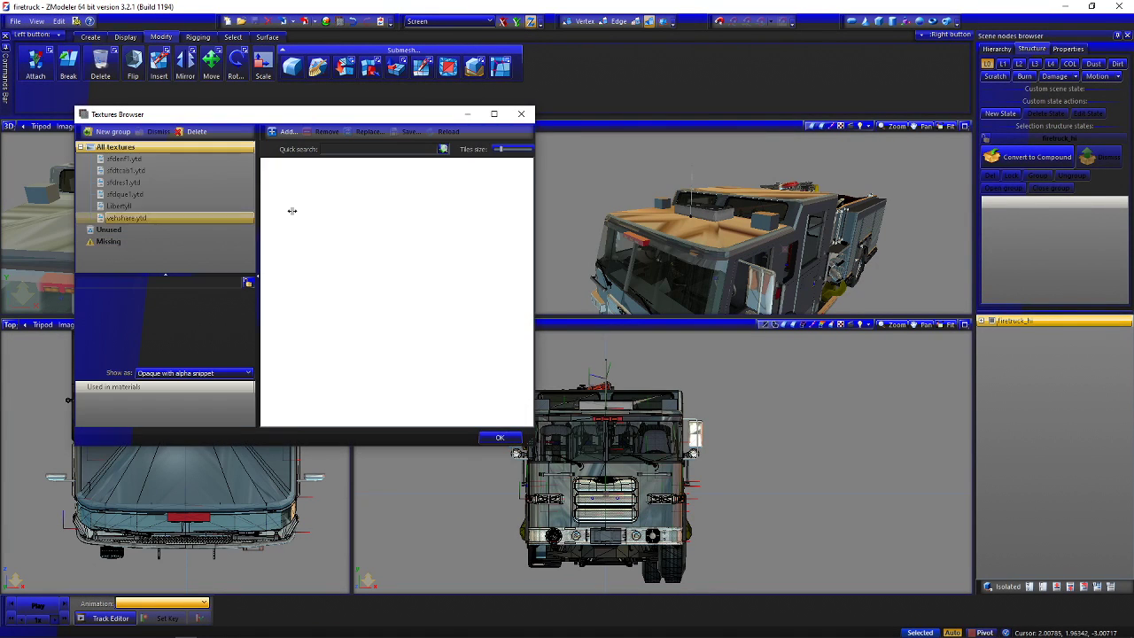
click(109, 229)
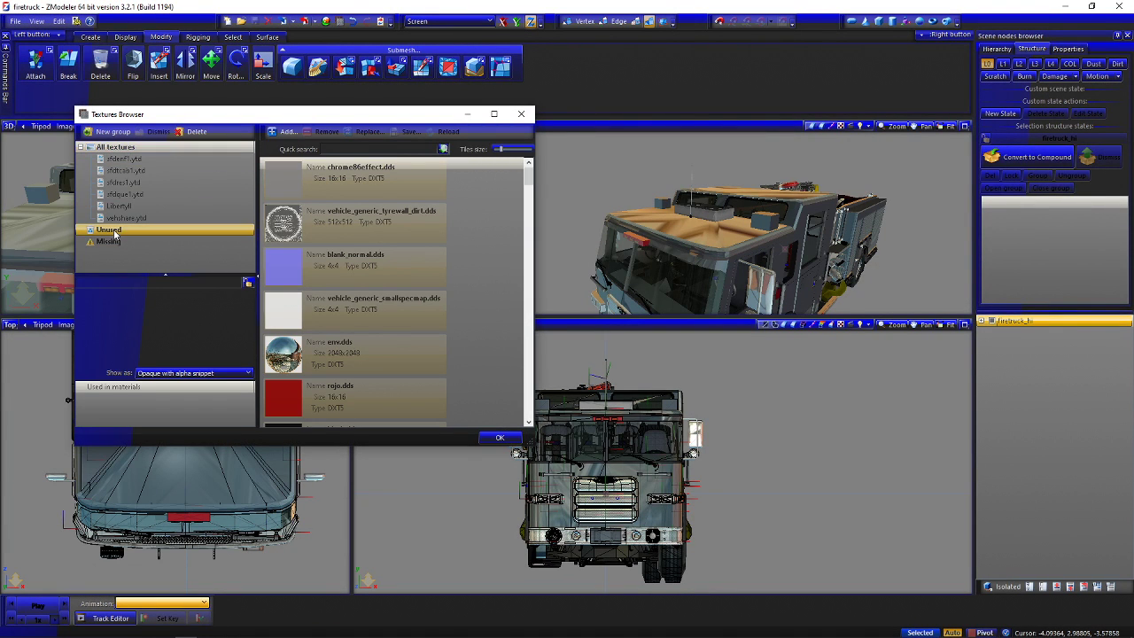
click(324, 188)
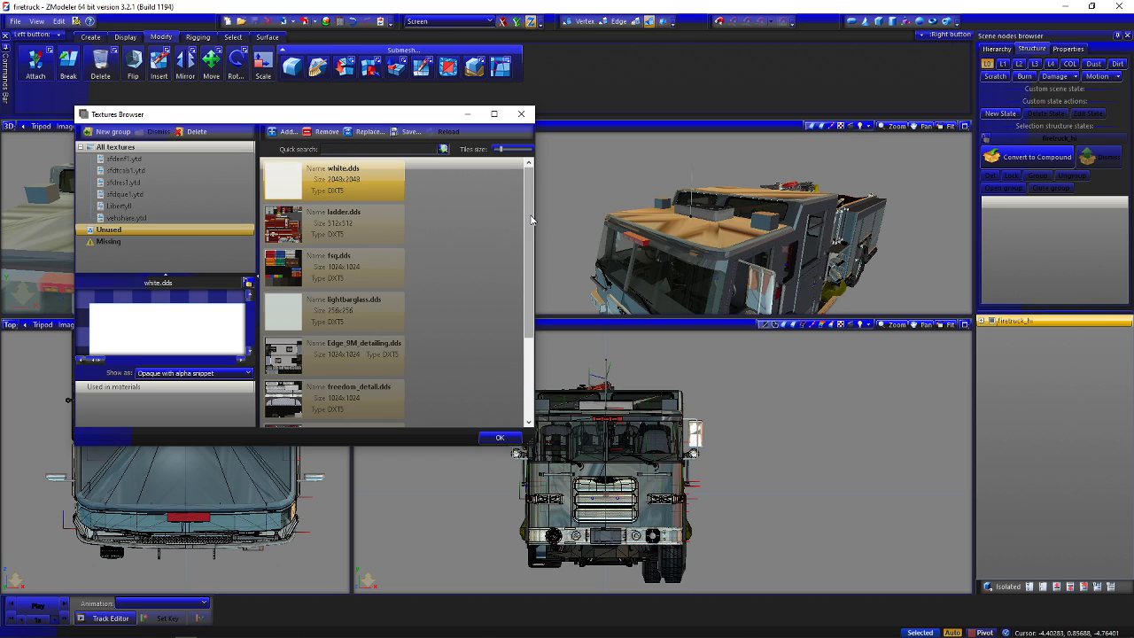
scroll(470, 355, down, 3)
click(369, 414)
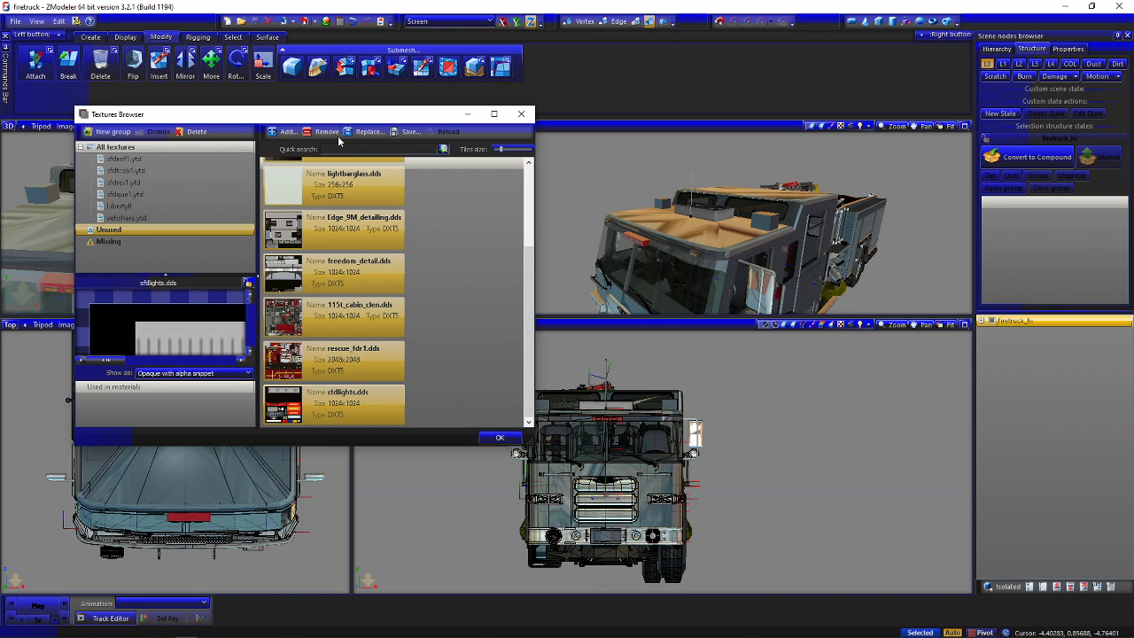
click(325, 132)
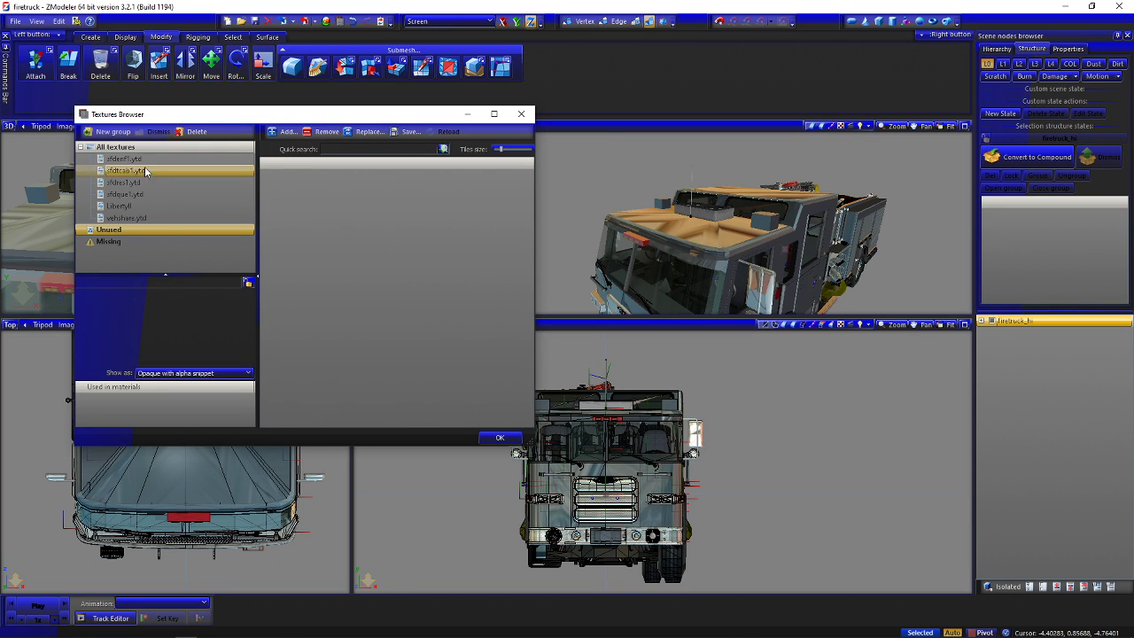
click(173, 148)
click(521, 113)
Select all remaining textures in the Textures Browser and save them as DDS files into the ok folder on the desktop
click(326, 21)
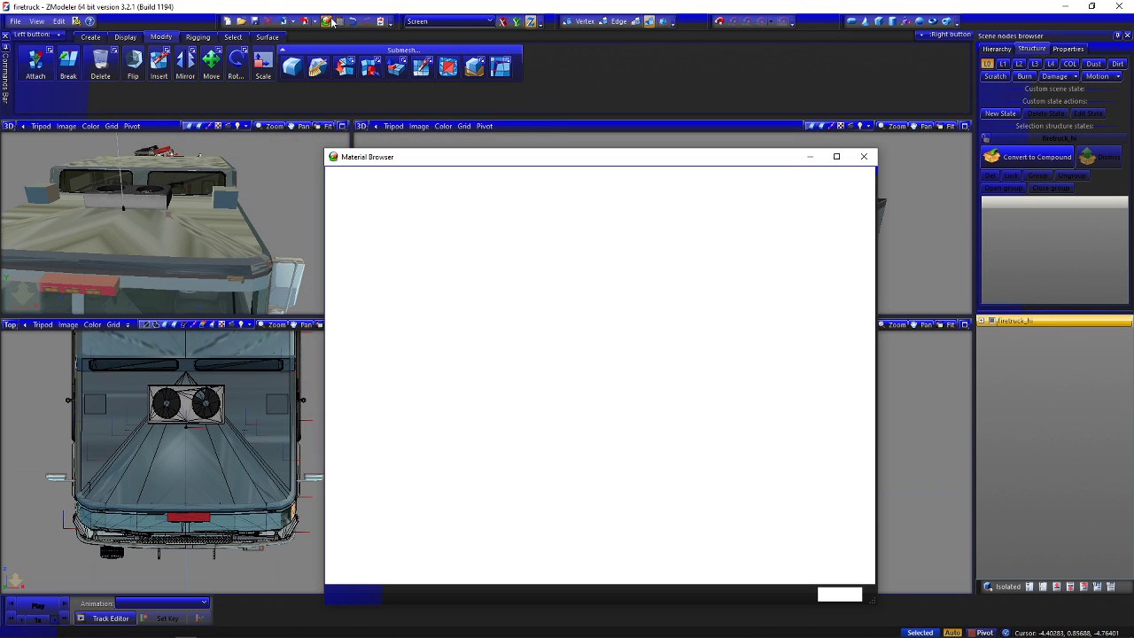
click(864, 156)
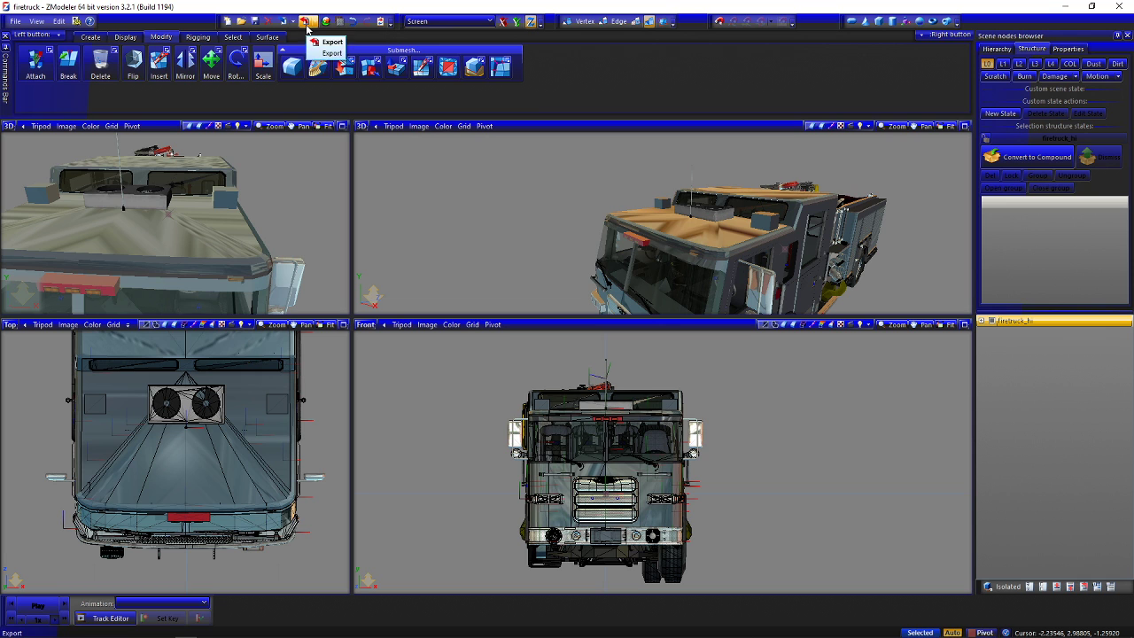
click(339, 21)
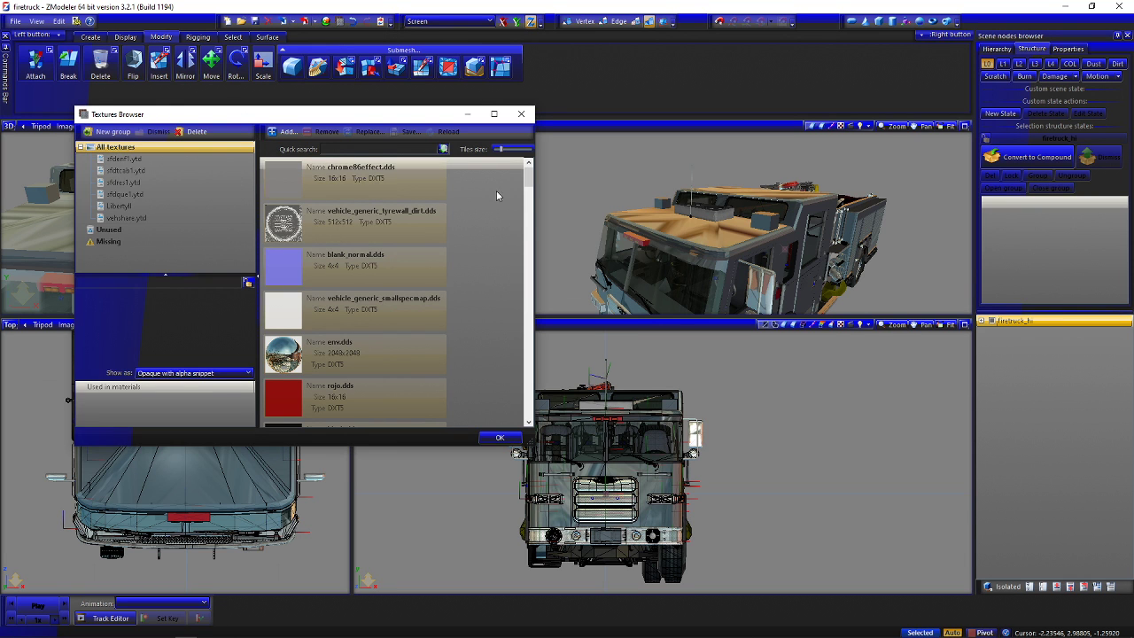
click(456, 188)
drag(528, 172, 528, 412)
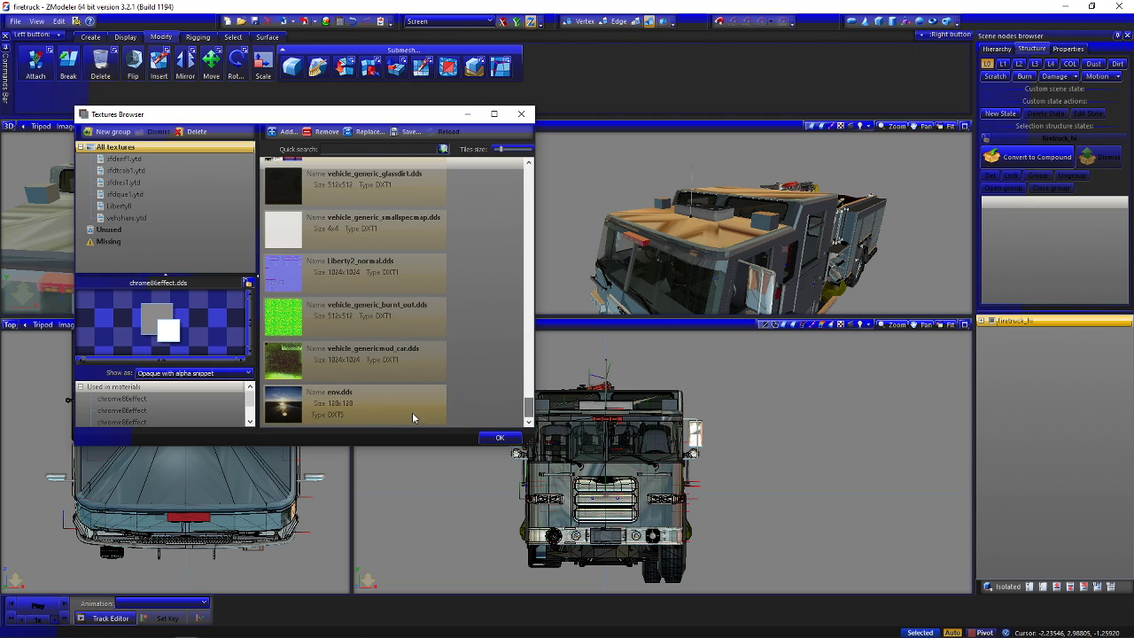
shift+click(342, 405)
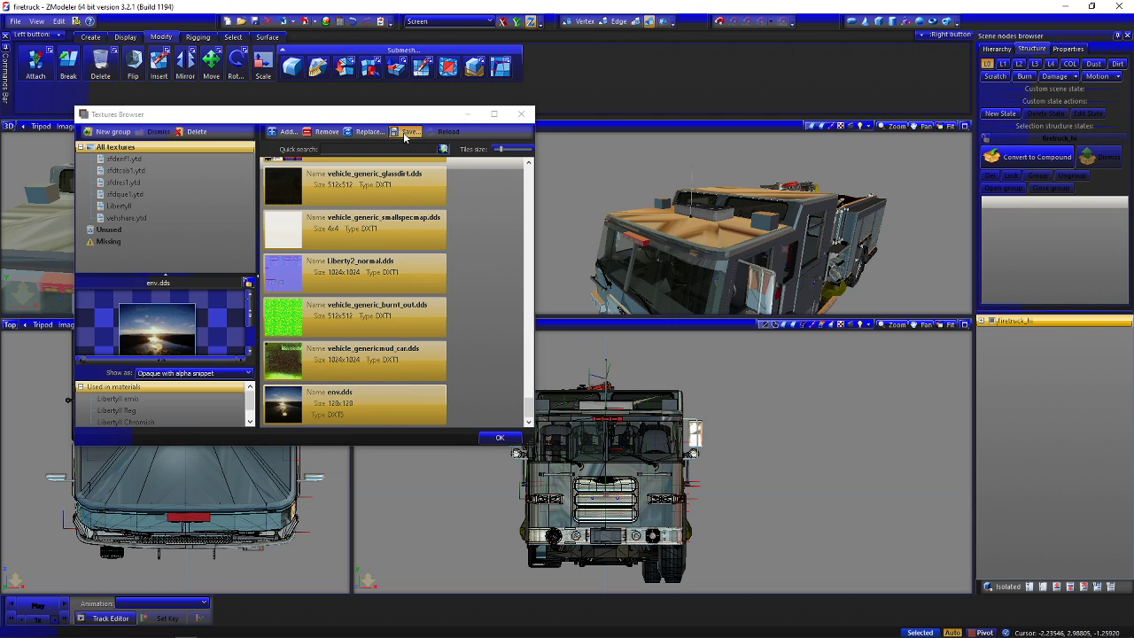
click(409, 132)
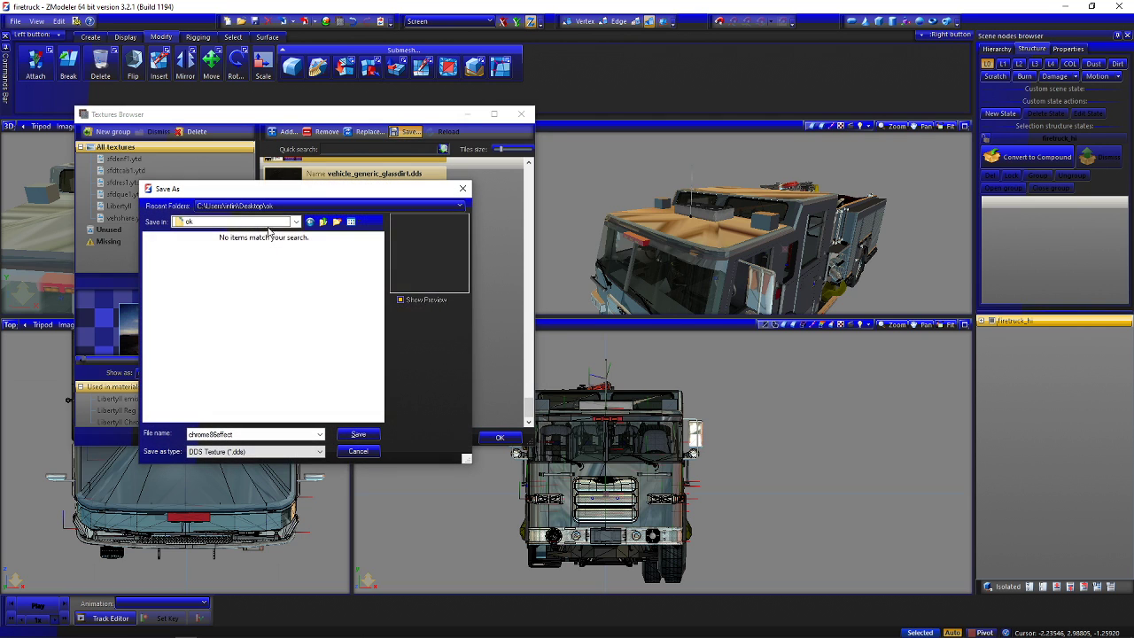
click(357, 434)
click(357, 434)
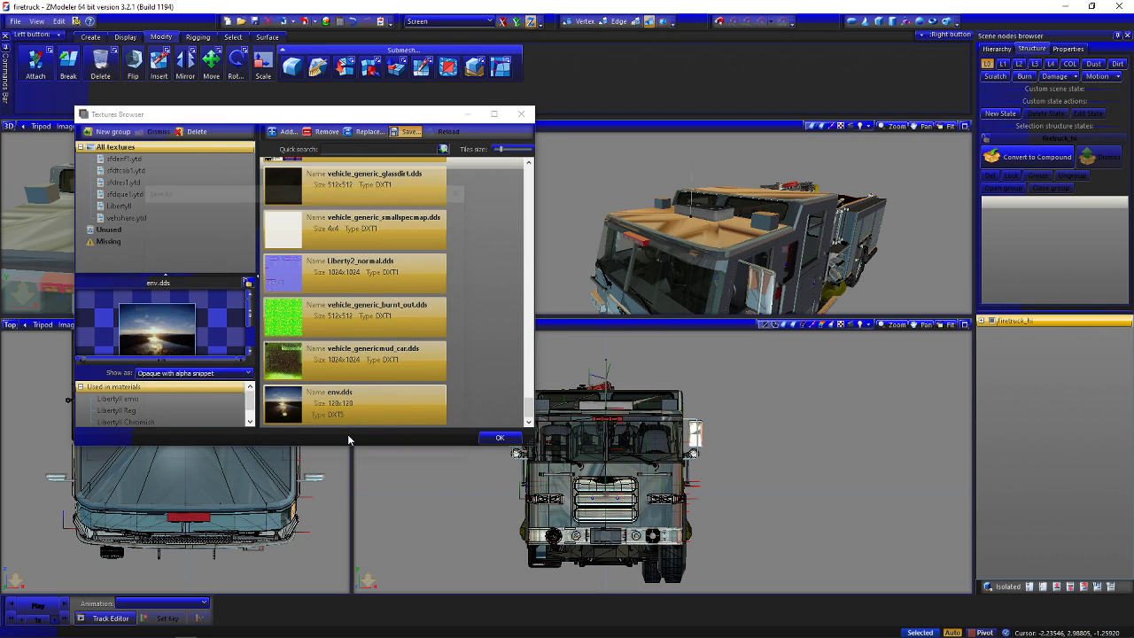
click(347, 435)
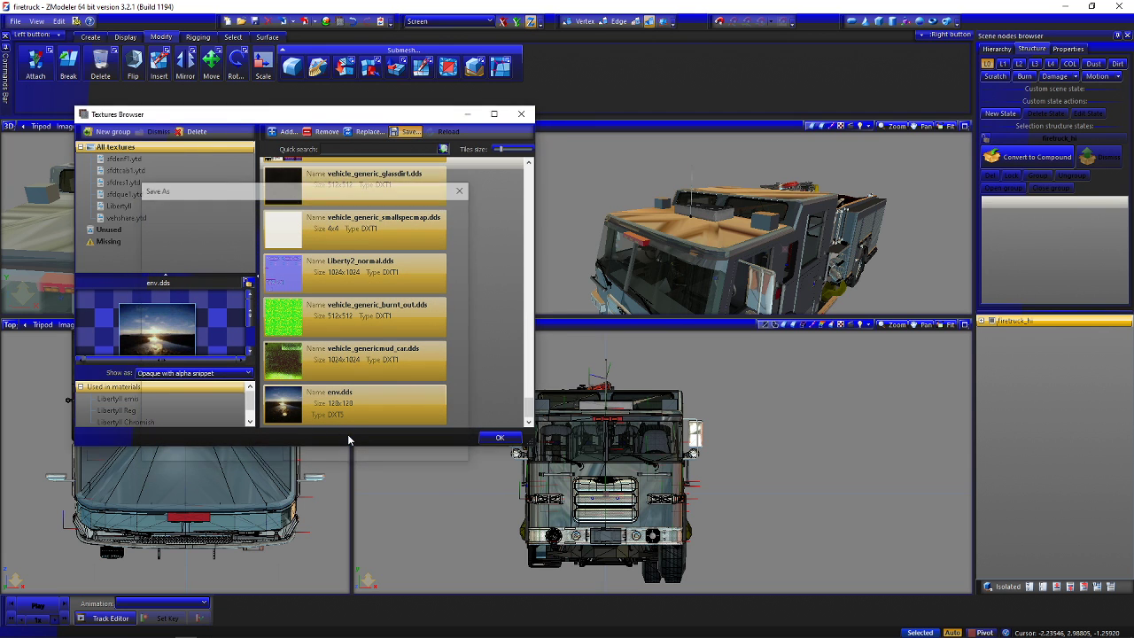
click(348, 434)
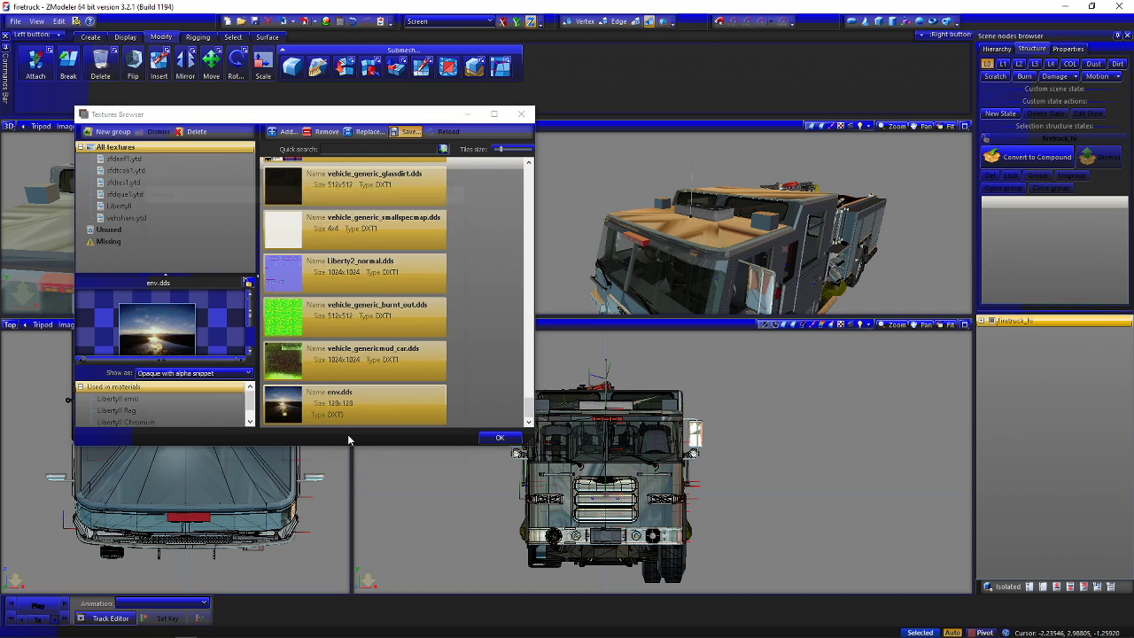
click(347, 434)
click(347, 434)
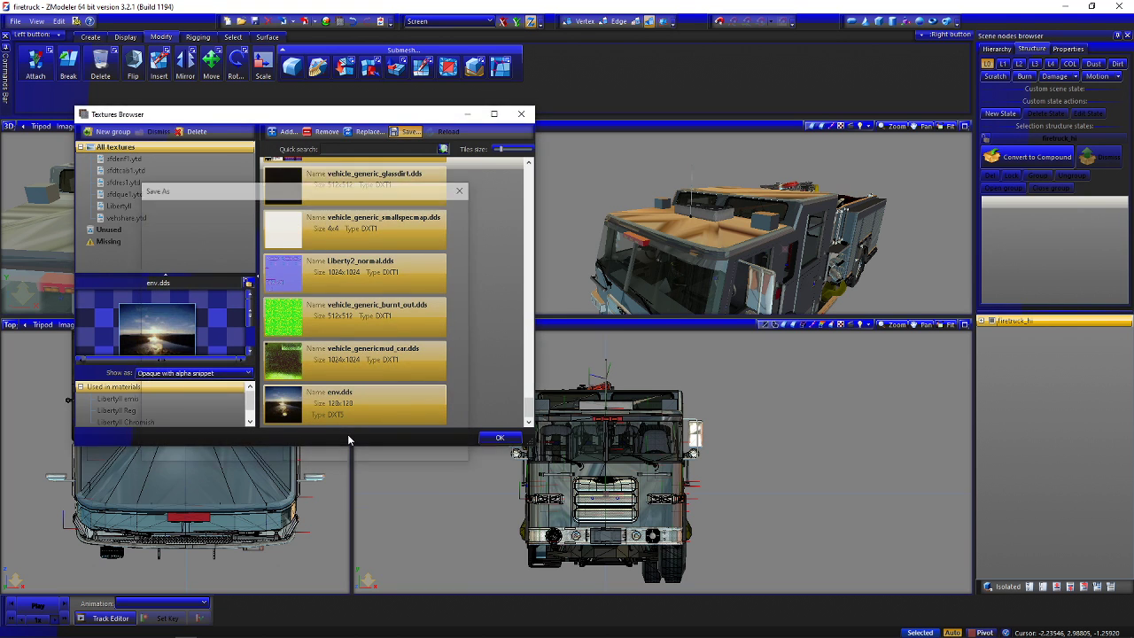
click(348, 435)
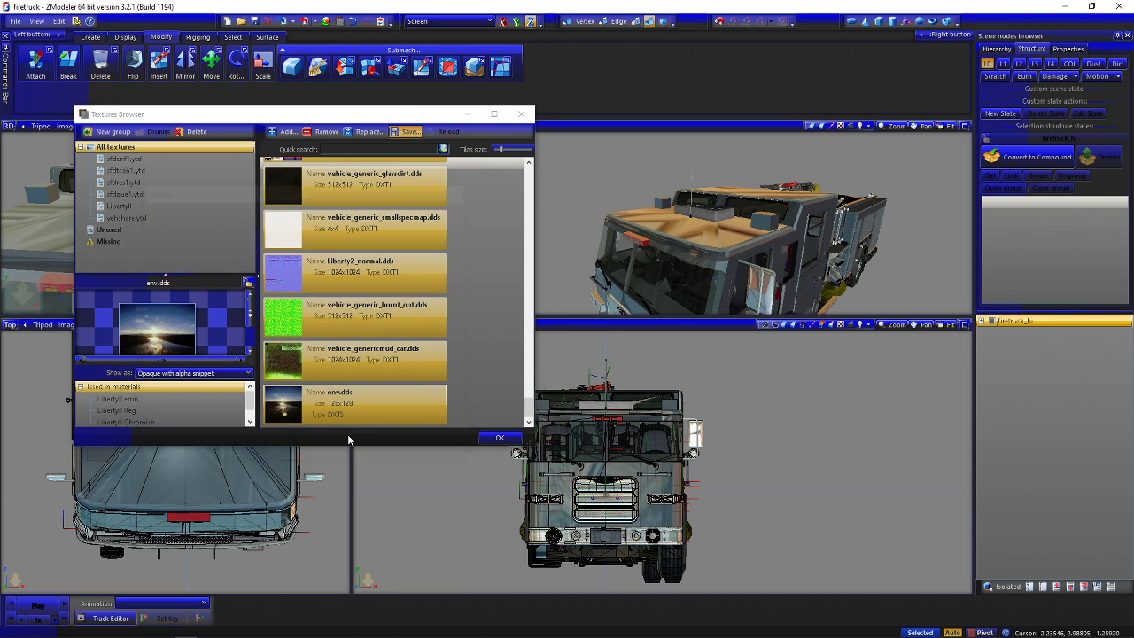
click(347, 434)
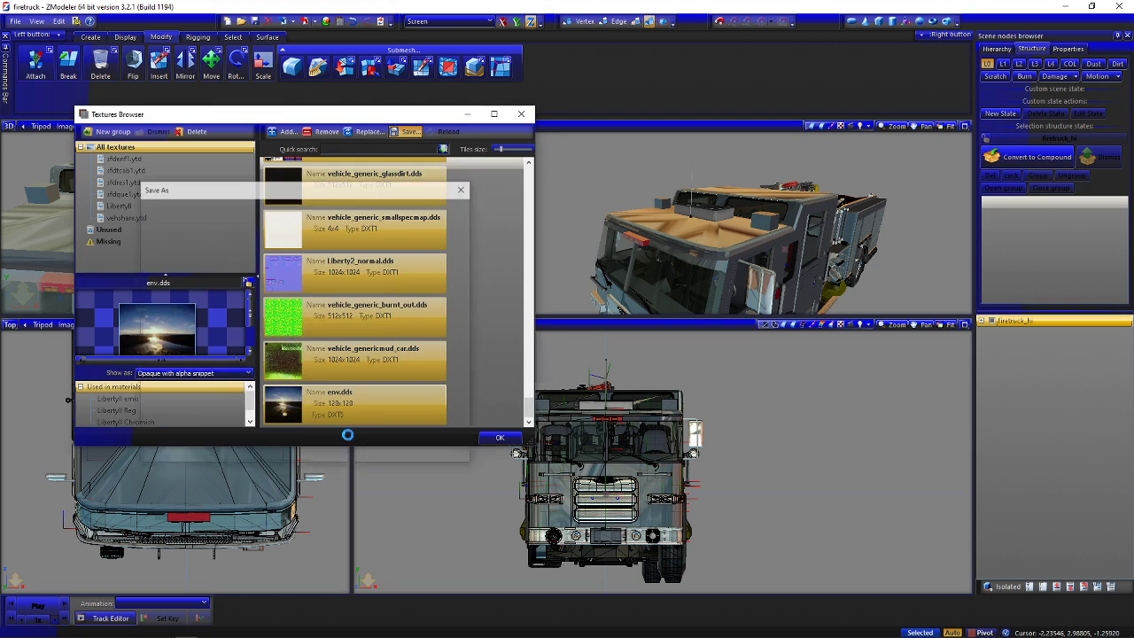
click(347, 434)
click(348, 436)
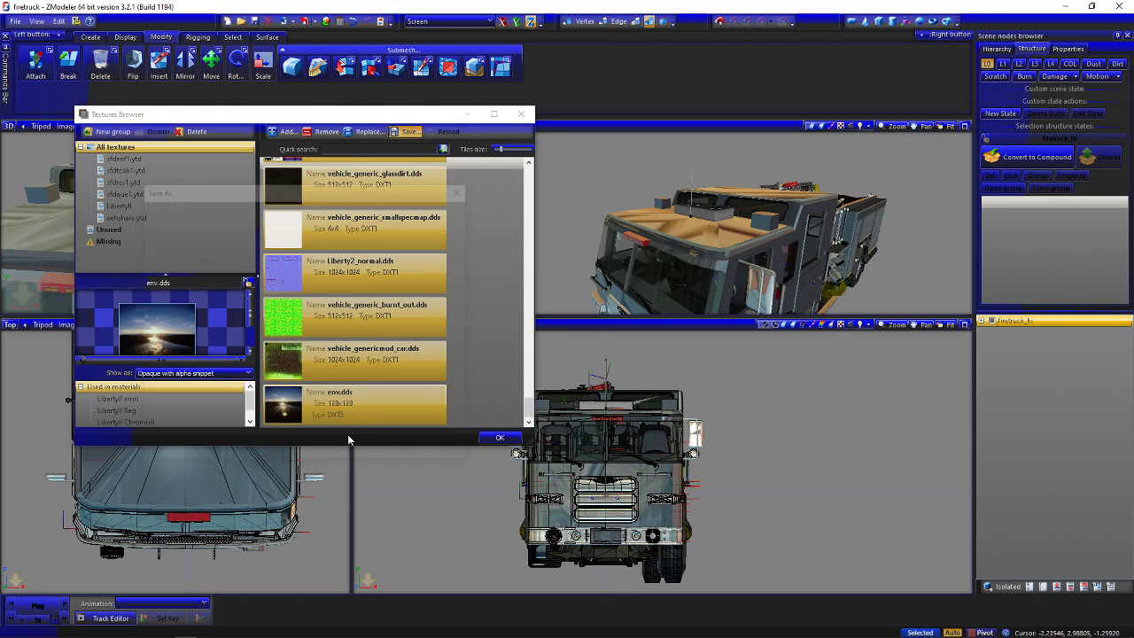
click(348, 436)
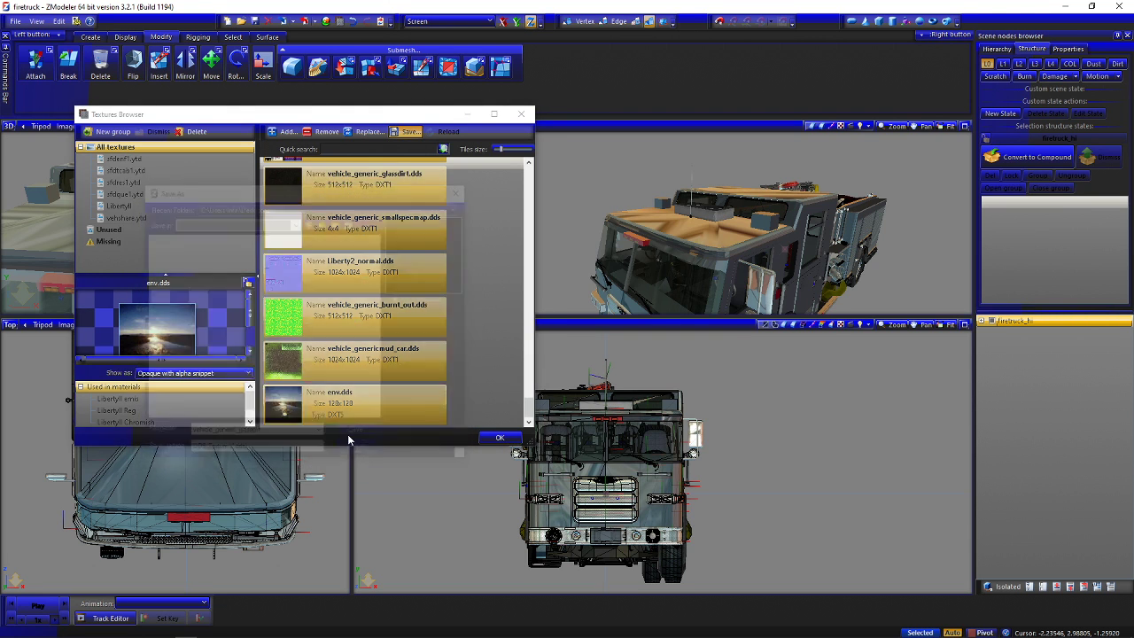
click(349, 435)
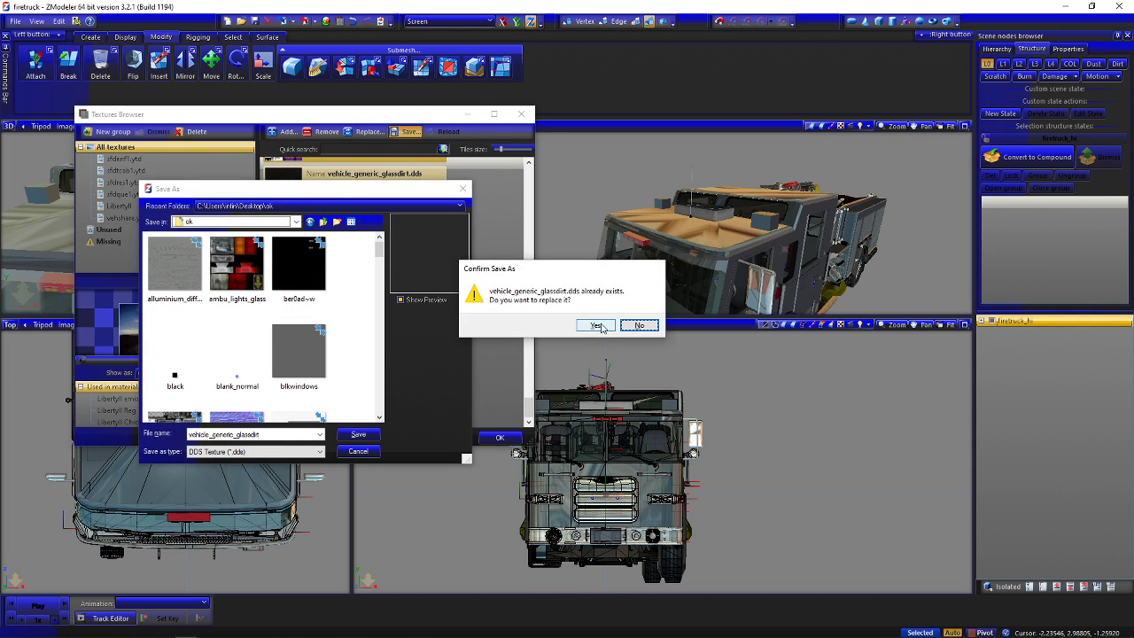
Overwrite the already existing texture files in the ok folder, including vehicle_generic_glassdirt.dds and env.dds, to finish saving the textures
click(599, 326)
key(Return)
click(600, 326)
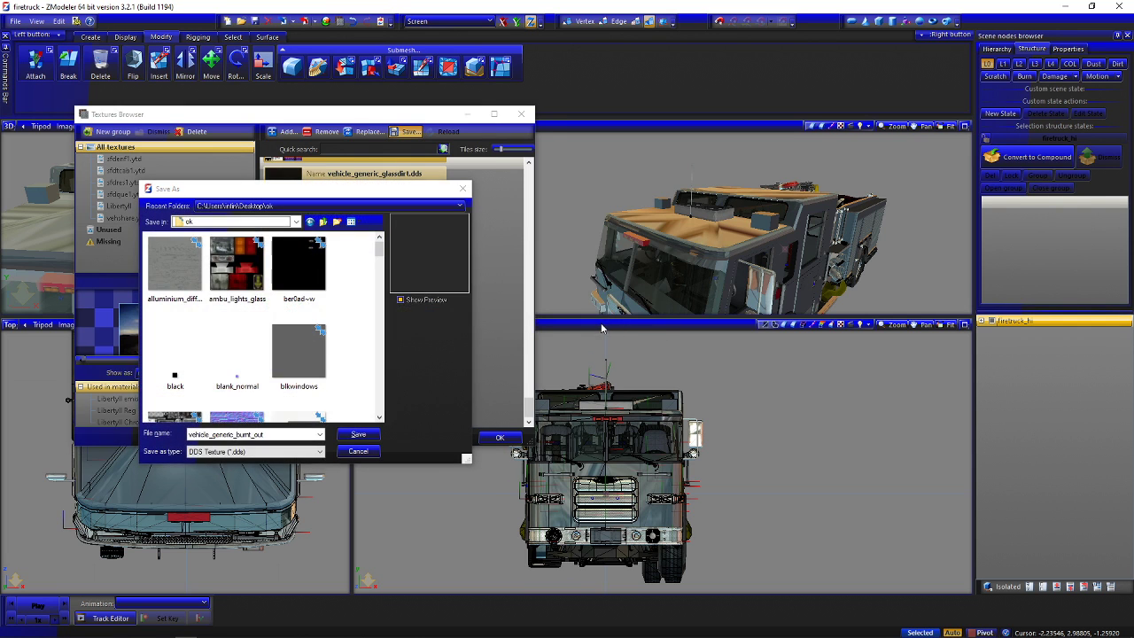
key(Return)
click(599, 326)
key(Return)
click(599, 326)
key(Return)
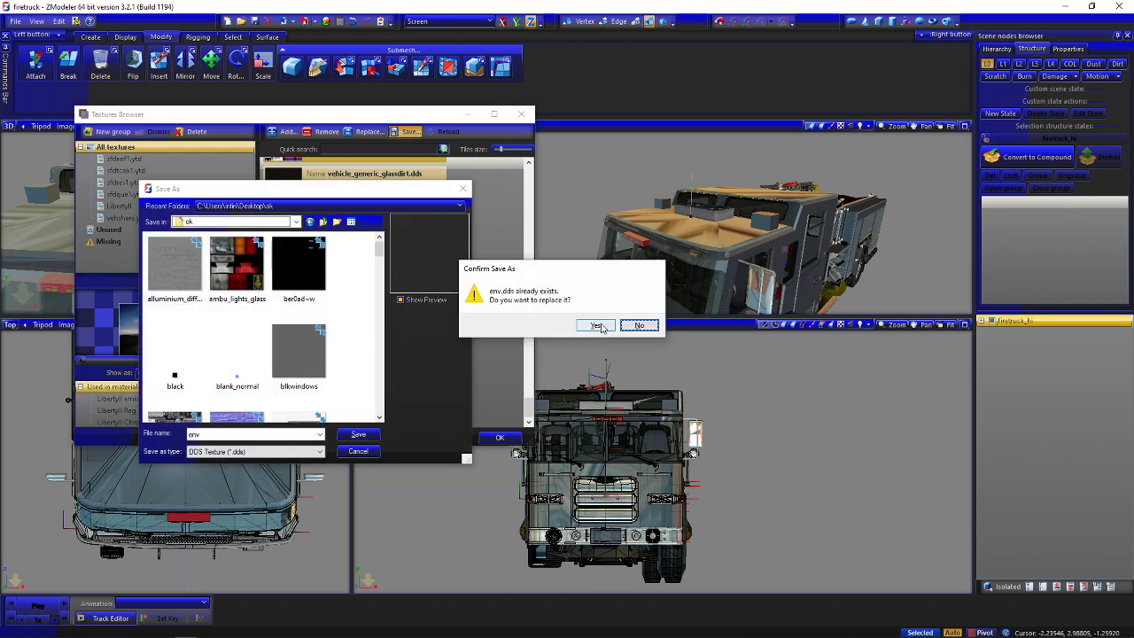
click(599, 326)
Close the Textures Browser and save the firetruck project
click(498, 437)
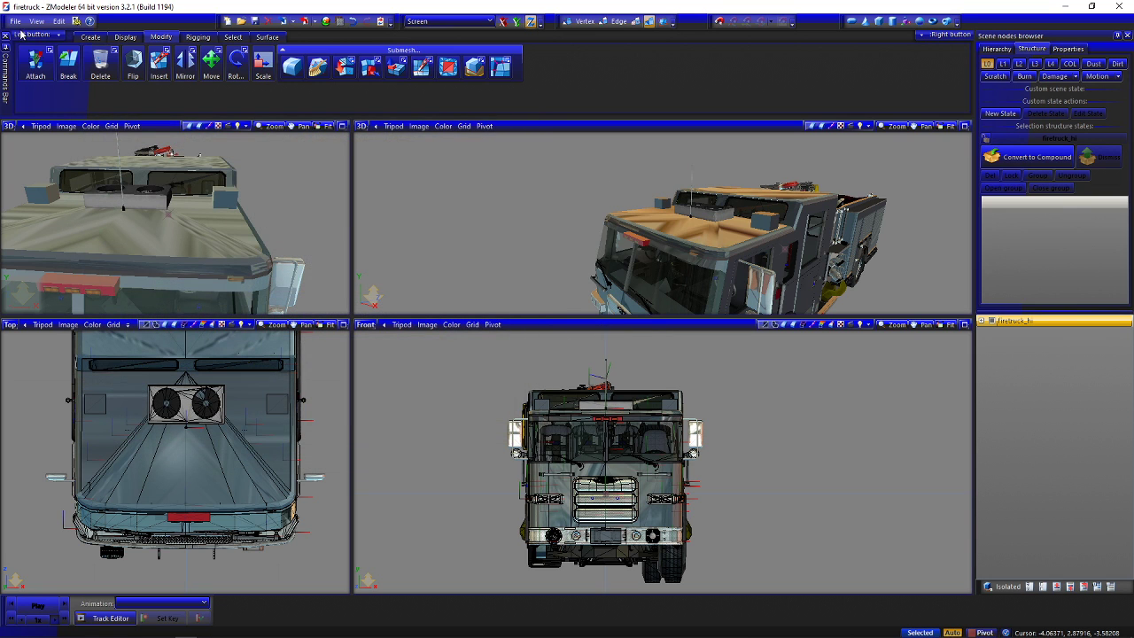
click(15, 21)
click(31, 58)
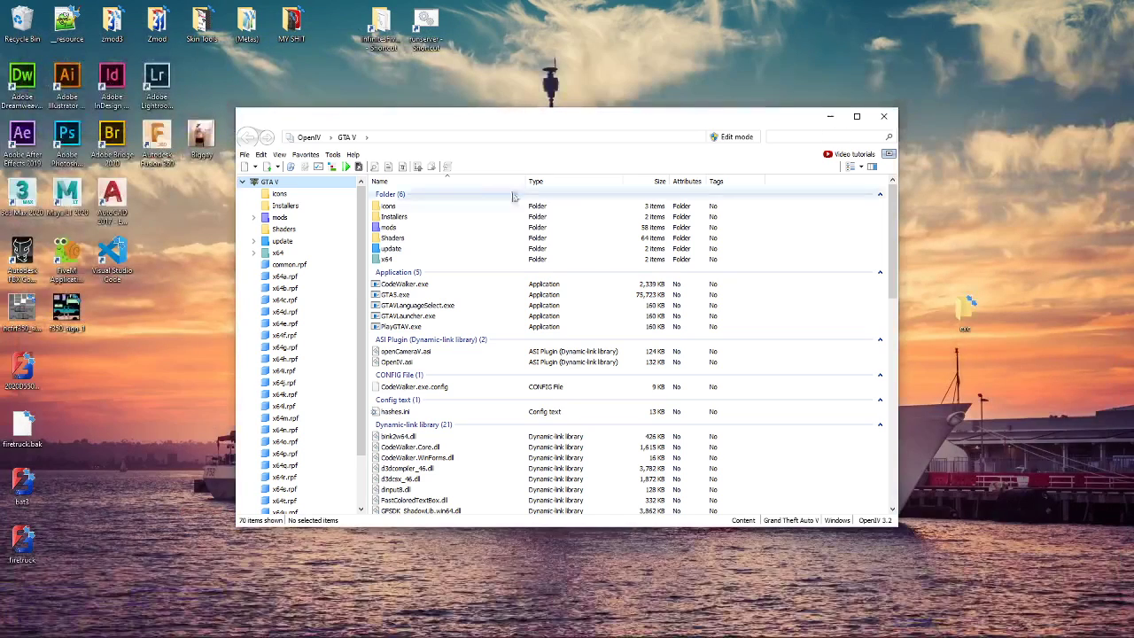
Switch to OpenIV, open the GTA V mods folder and enable edit mode
click(388, 228)
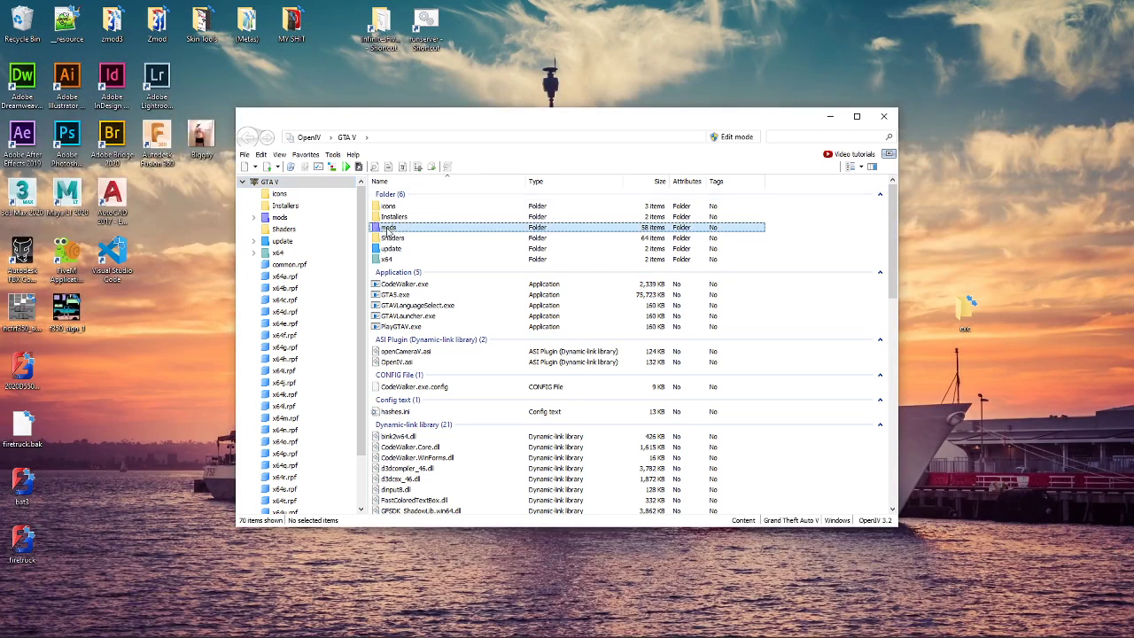
double_click(503, 226)
click(732, 138)
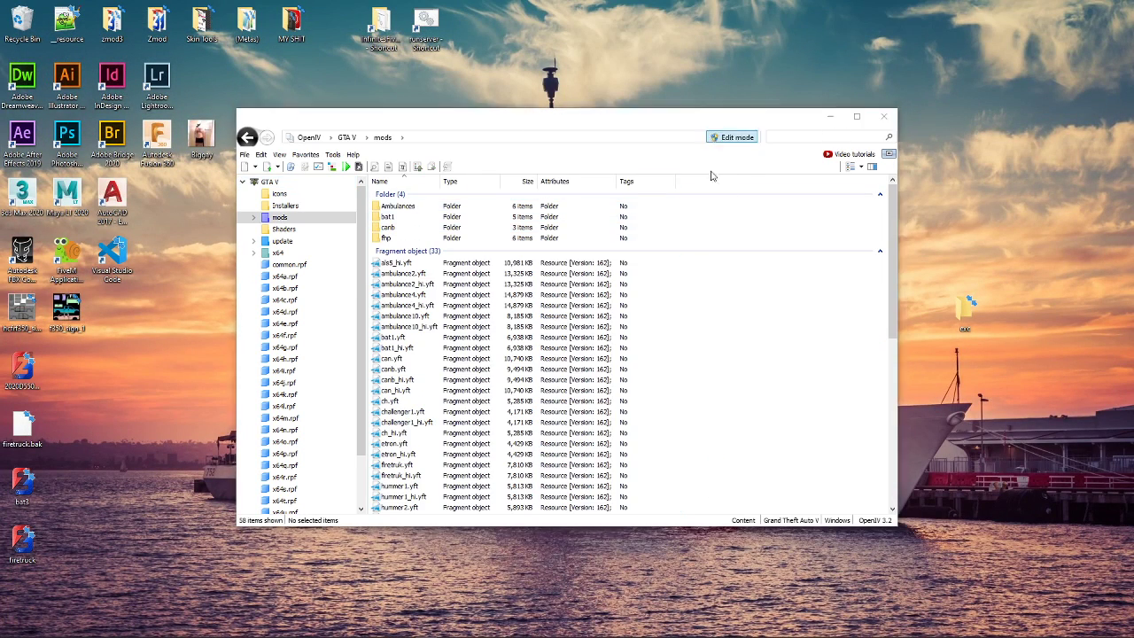
click(612, 365)
Preview firetruk_hi.yft from the mods folder in the model viewer and close the viewer
scroll(720, 360, down, 5)
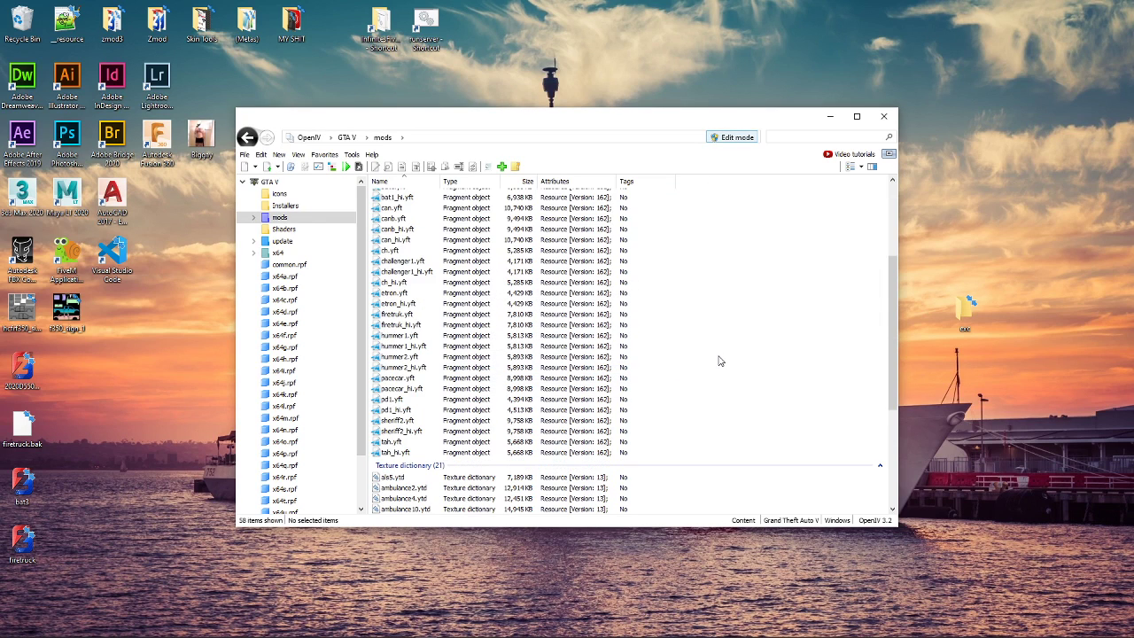
scroll(720, 361, up, 5)
scroll(719, 359, down, 5)
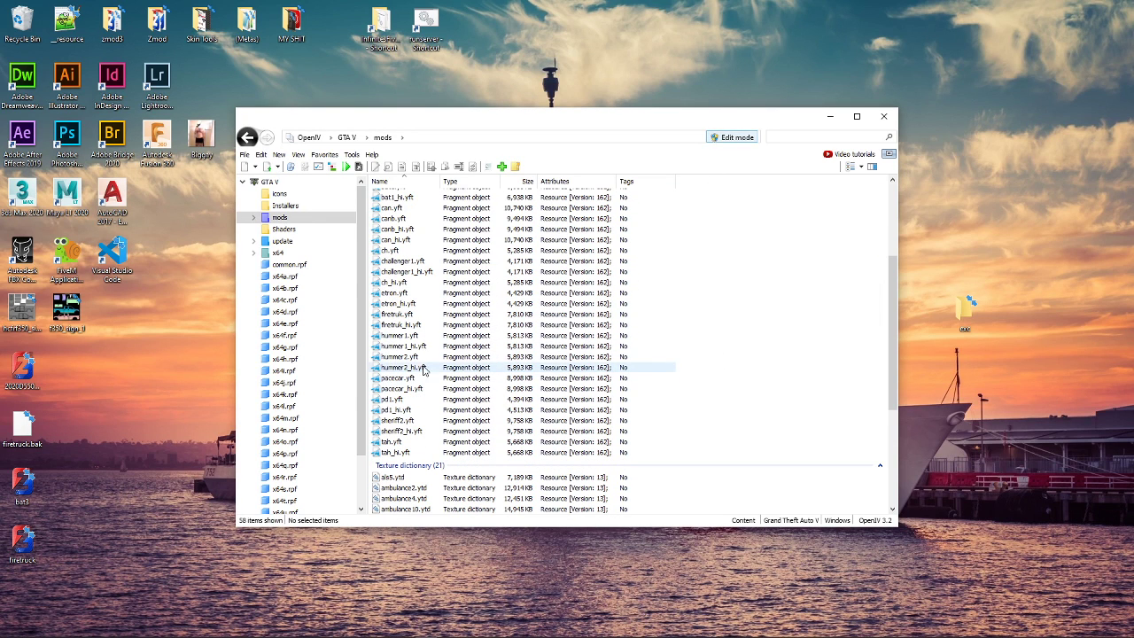
click(413, 325)
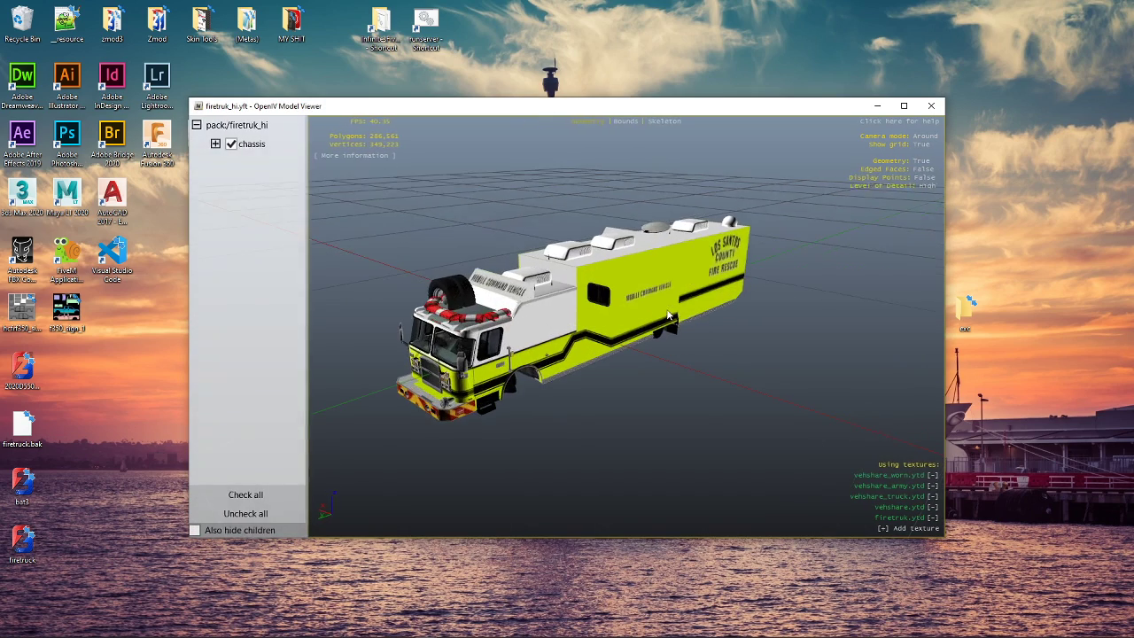
click(934, 108)
scroll(709, 306, up, 3)
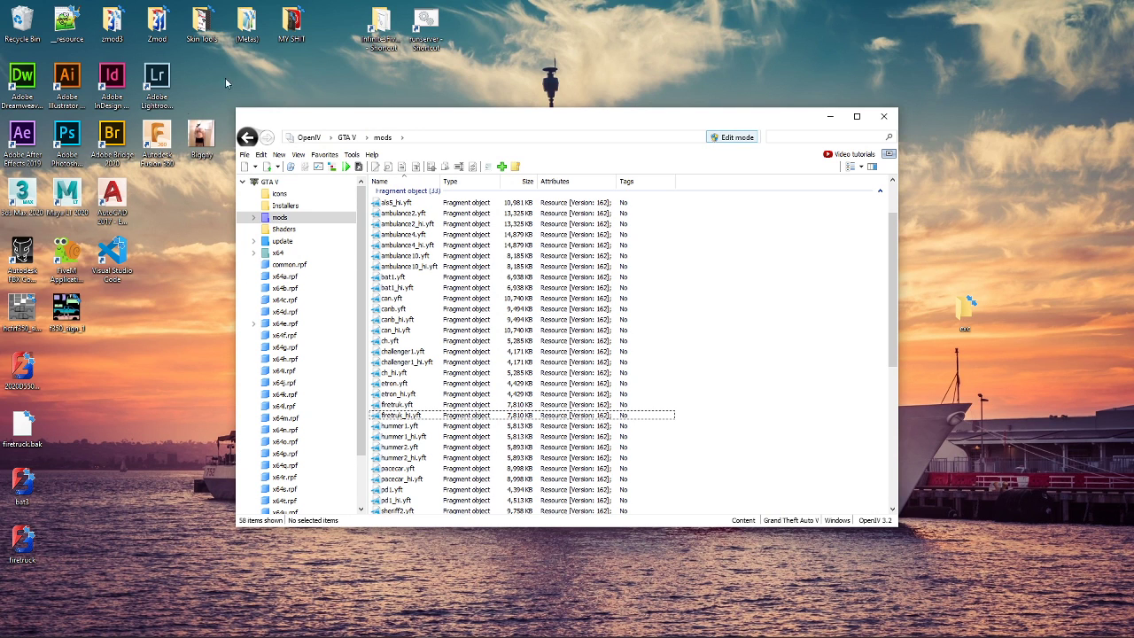
double_click(381, 26)
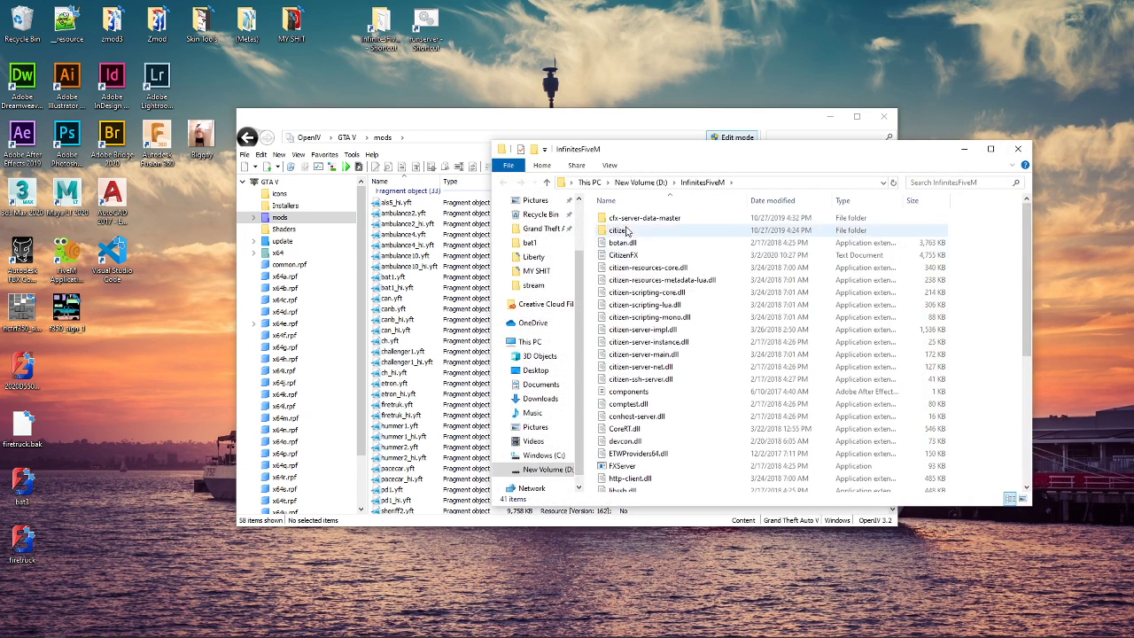
double_click(636, 218)
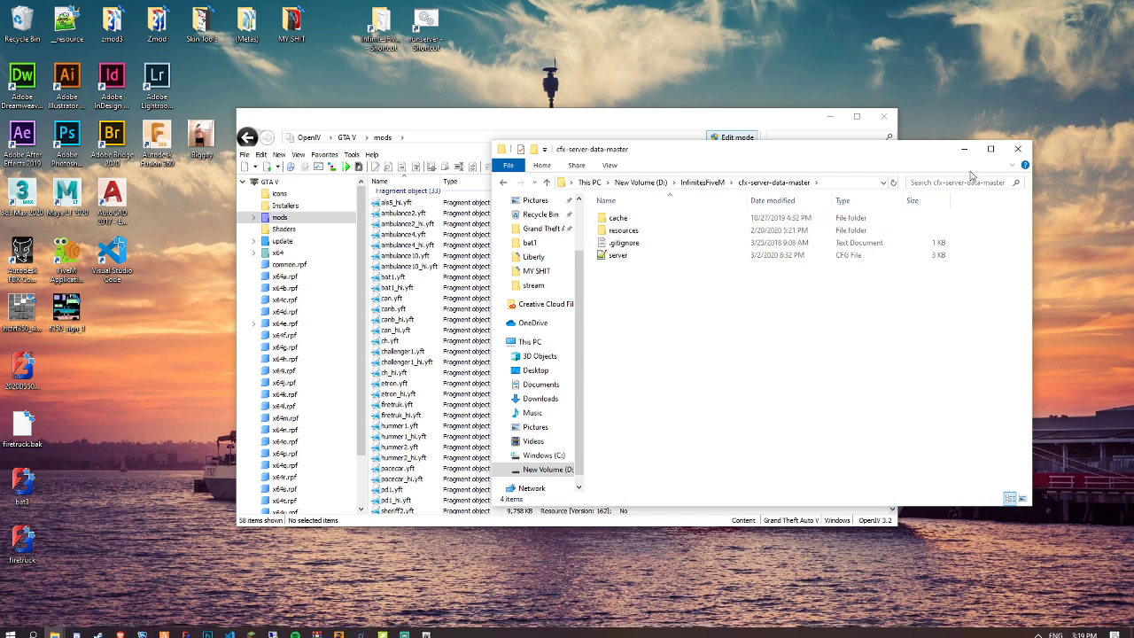
click(1018, 149)
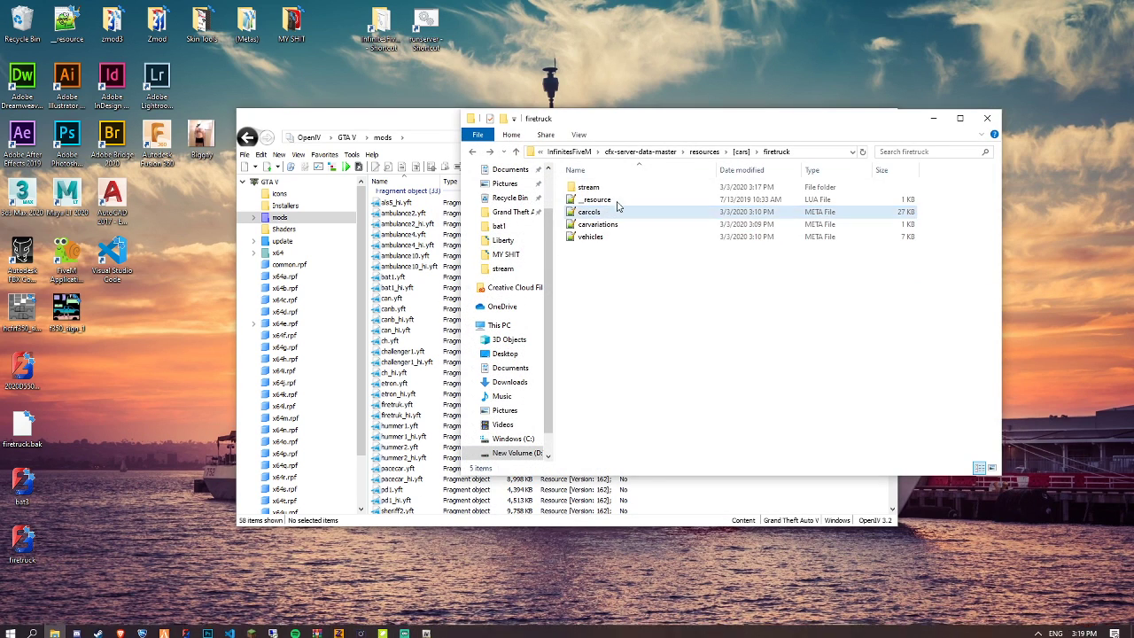
Add firetruck.yft and firetruck_hi.yft from the firetruck resource's stream folder to the OpenIV mods folder
double_click(620, 186)
drag(697, 116, 887, 114)
drag(816, 246, 797, 181)
drag(787, 183, 644, 301)
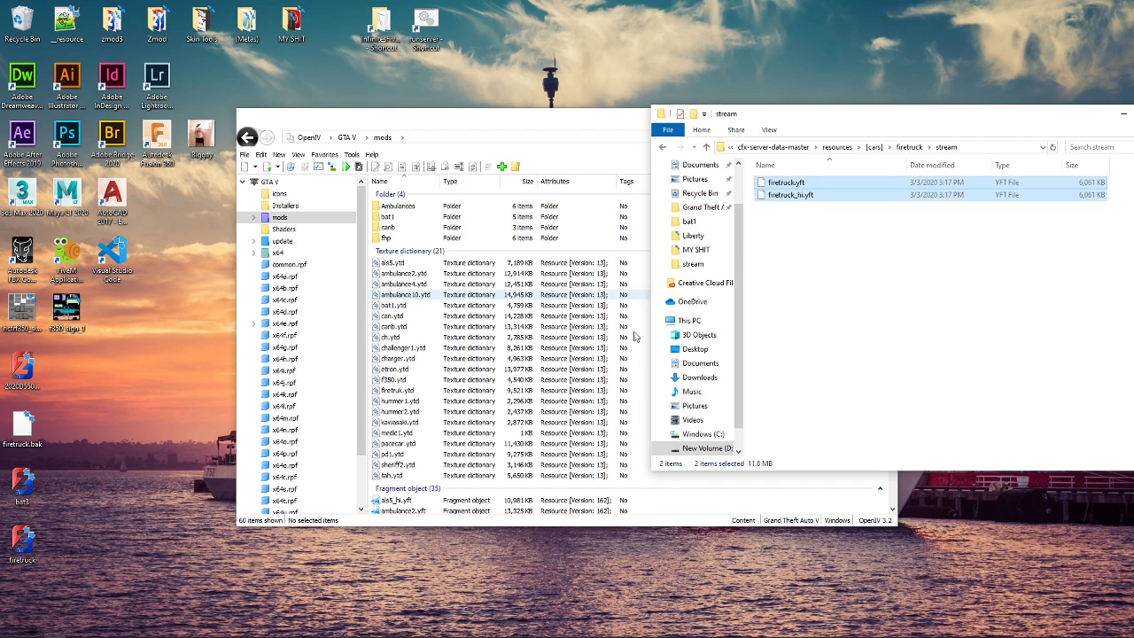
Create a new texture dictionary named firetruck in the OpenIV mods folder
click(646, 488)
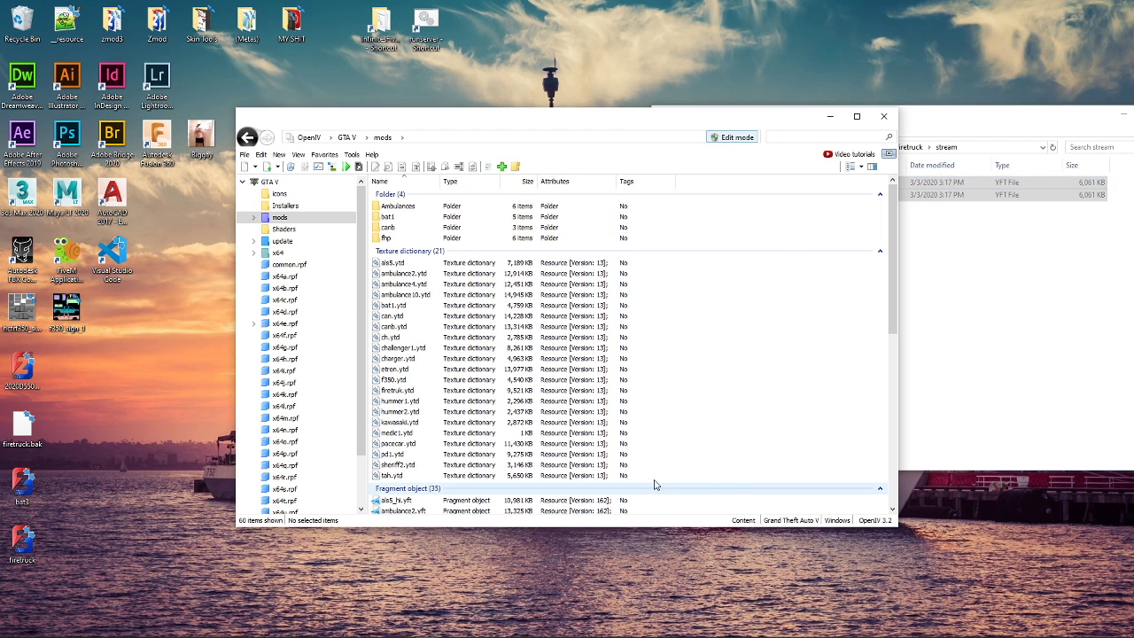
right_click(725, 435)
mouse_move(754, 507)
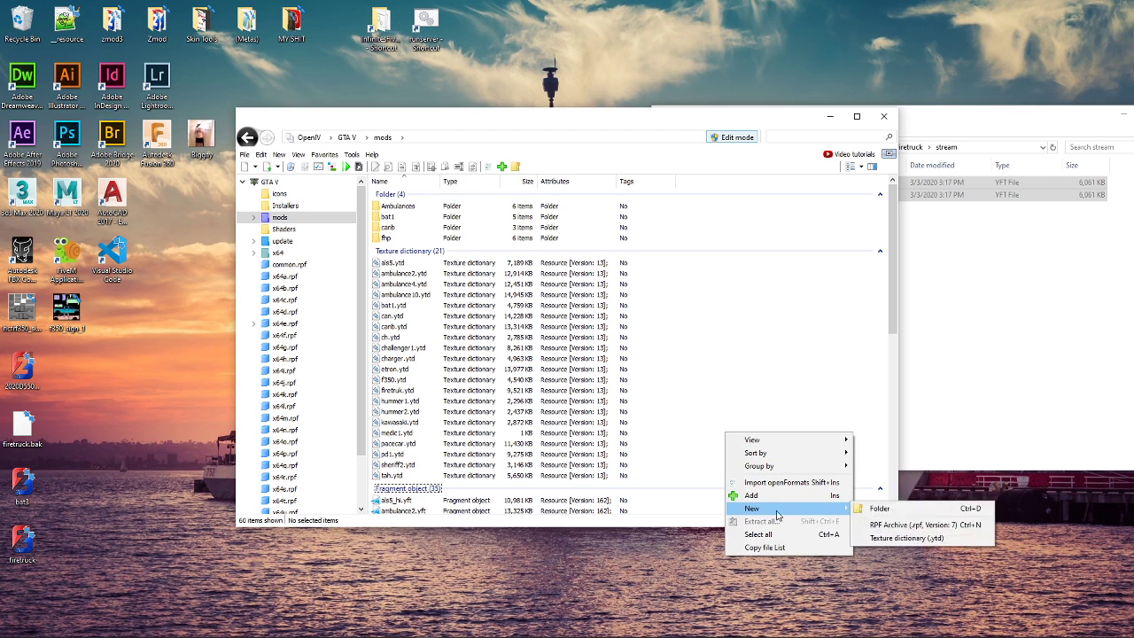
click(691, 382)
right_click(729, 377)
click(711, 358)
right_click(793, 390)
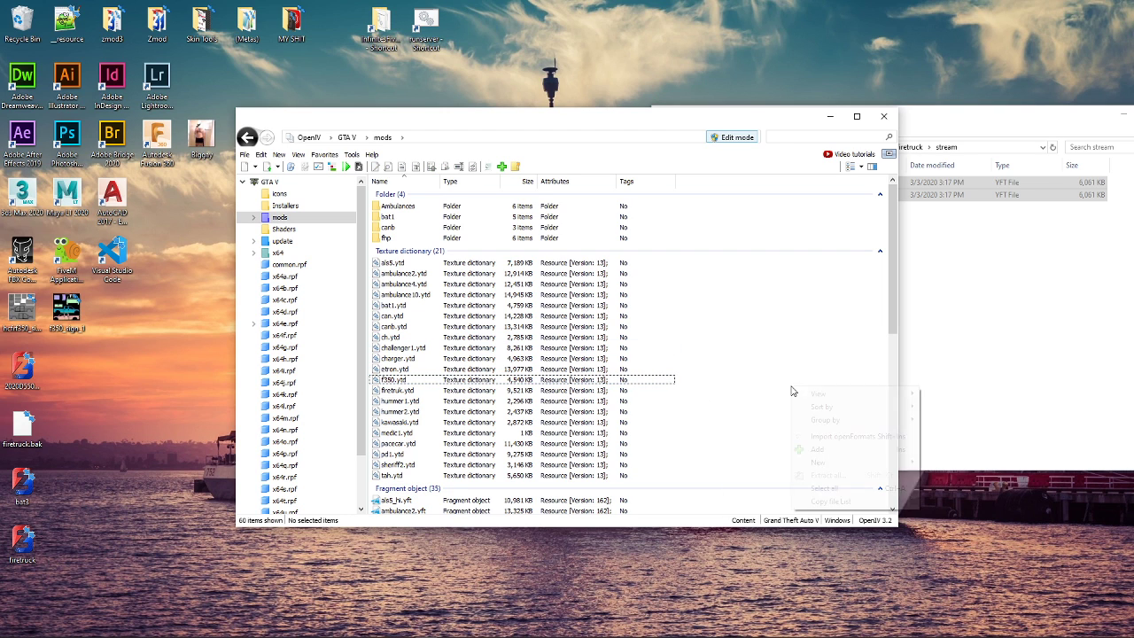
mouse_move(833, 463)
click(952, 493)
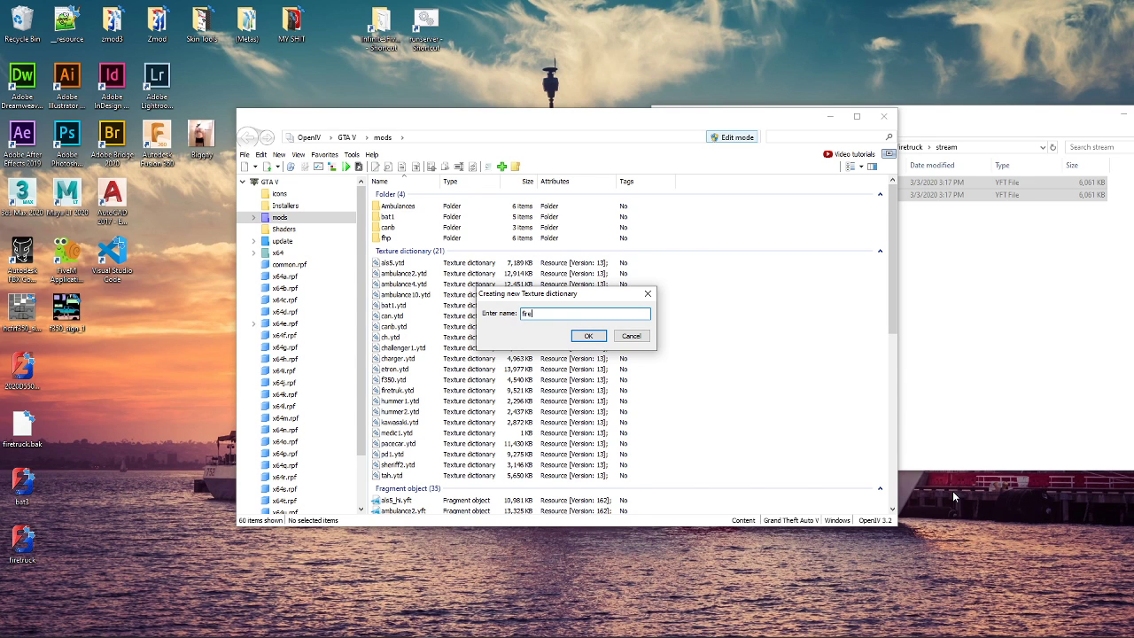
text(firetruck)
key(Return)
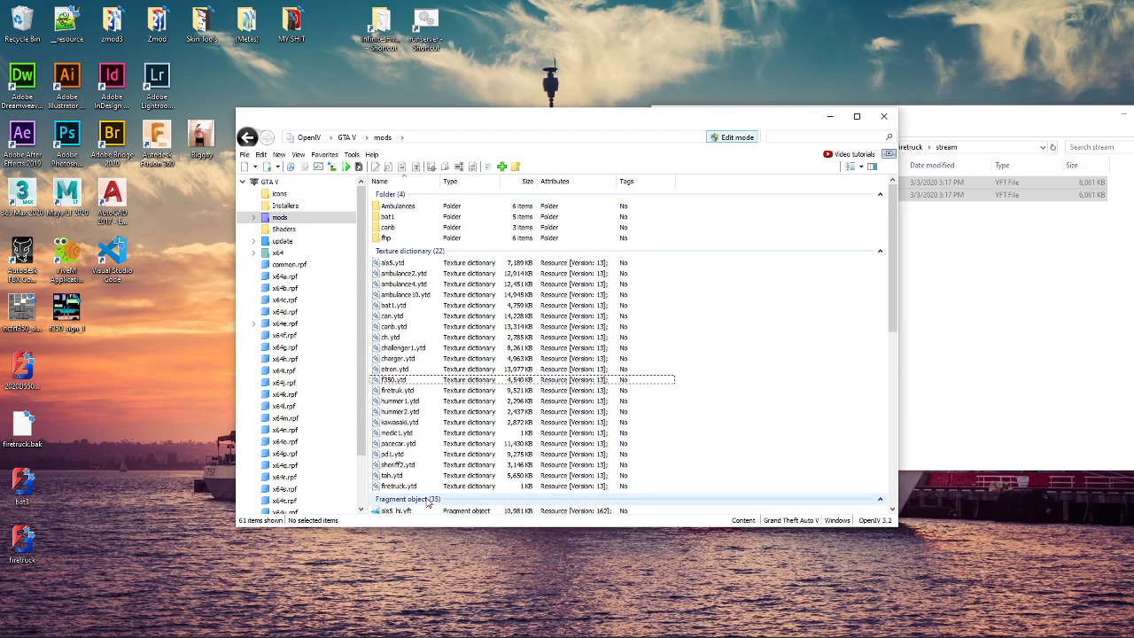
Inspect firetruck.ytd in the texture editor and the saved texture files in the desktop's ok folder
double_click(399, 486)
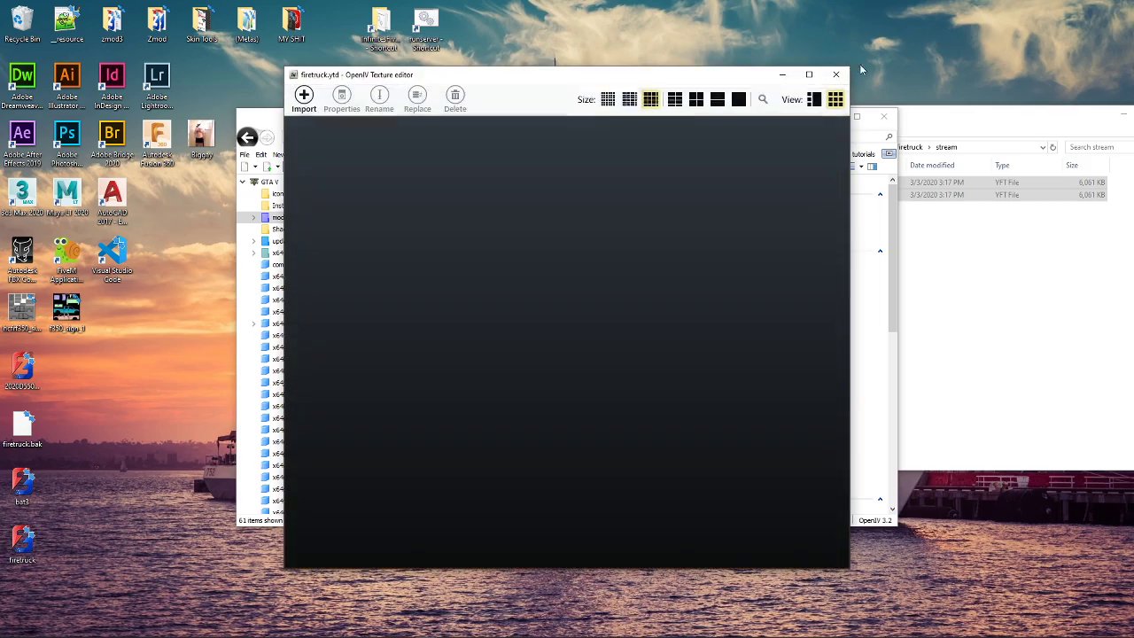
key(alt+F4)
click(828, 117)
double_click(336, 423)
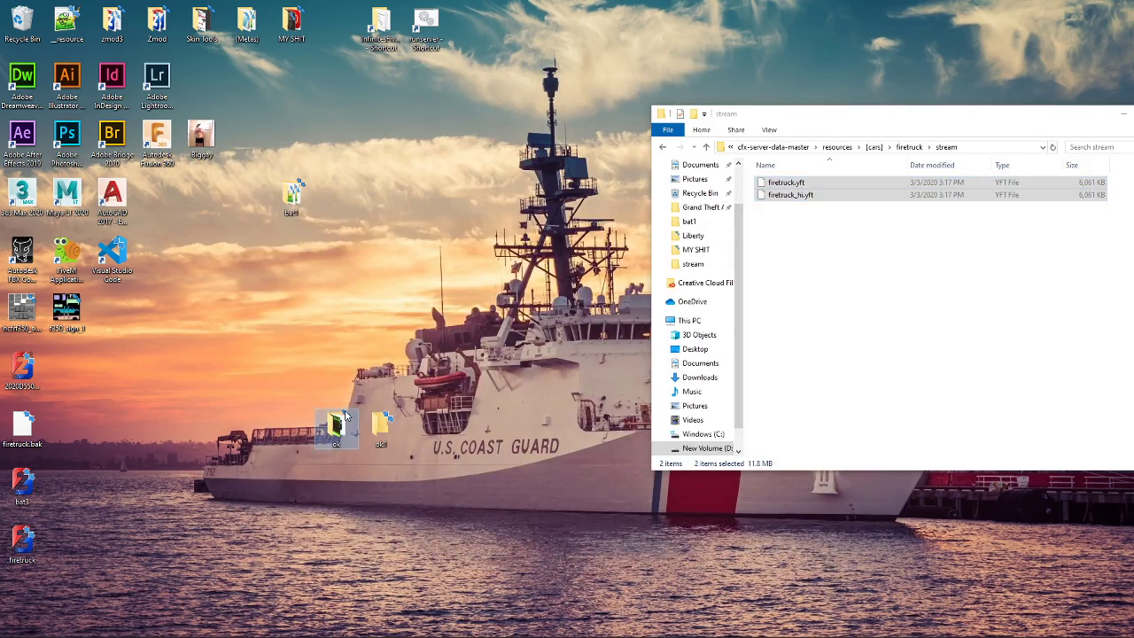
click(530, 9)
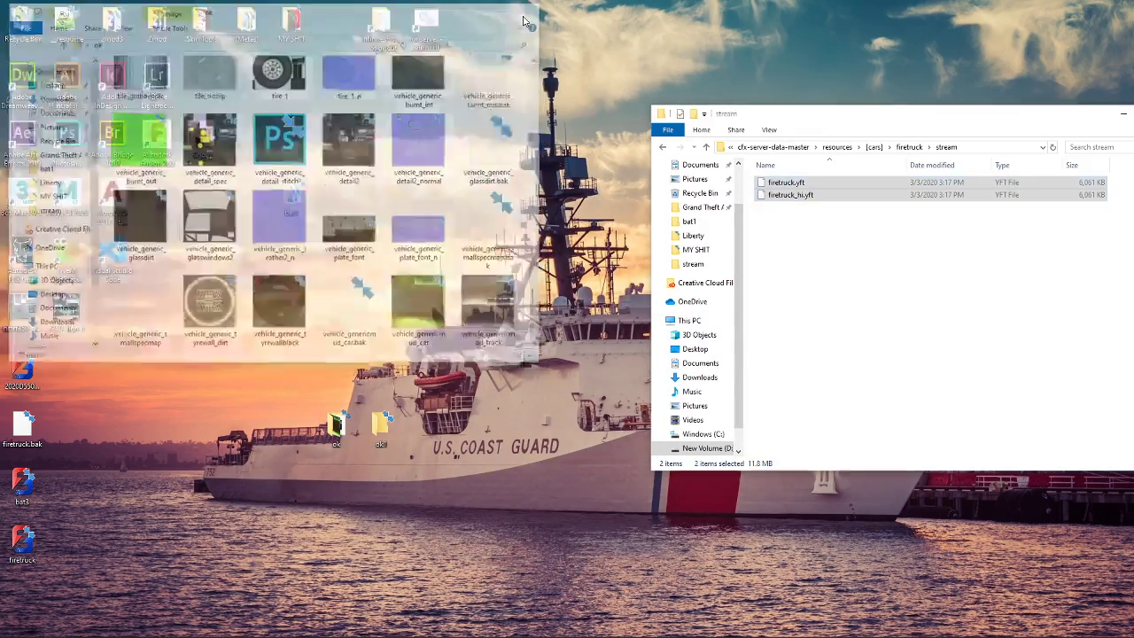
Open DDS Converter and add all DDS textures from the desktop's ok folder to its conversion list
key(super)
text(dds)
click(135, 306)
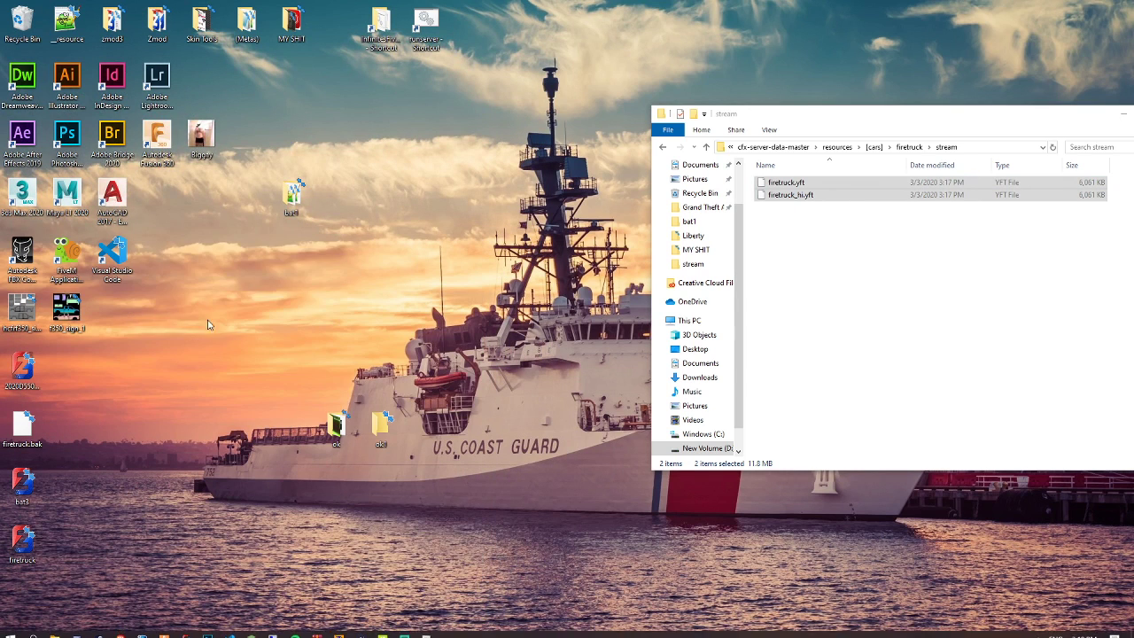
click(238, 305)
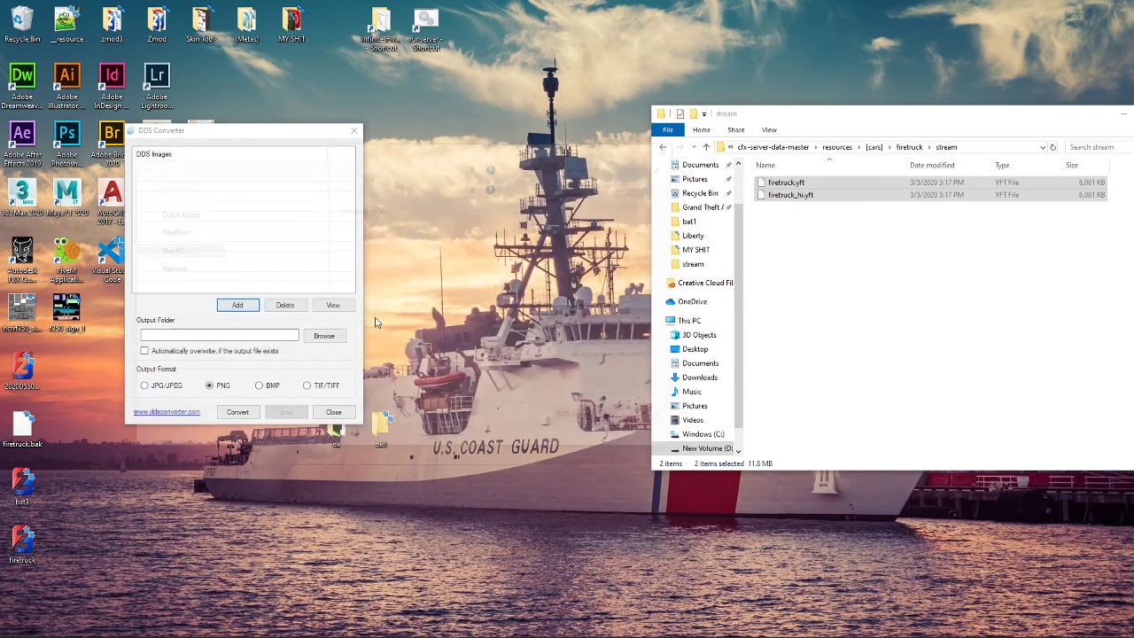
click(481, 223)
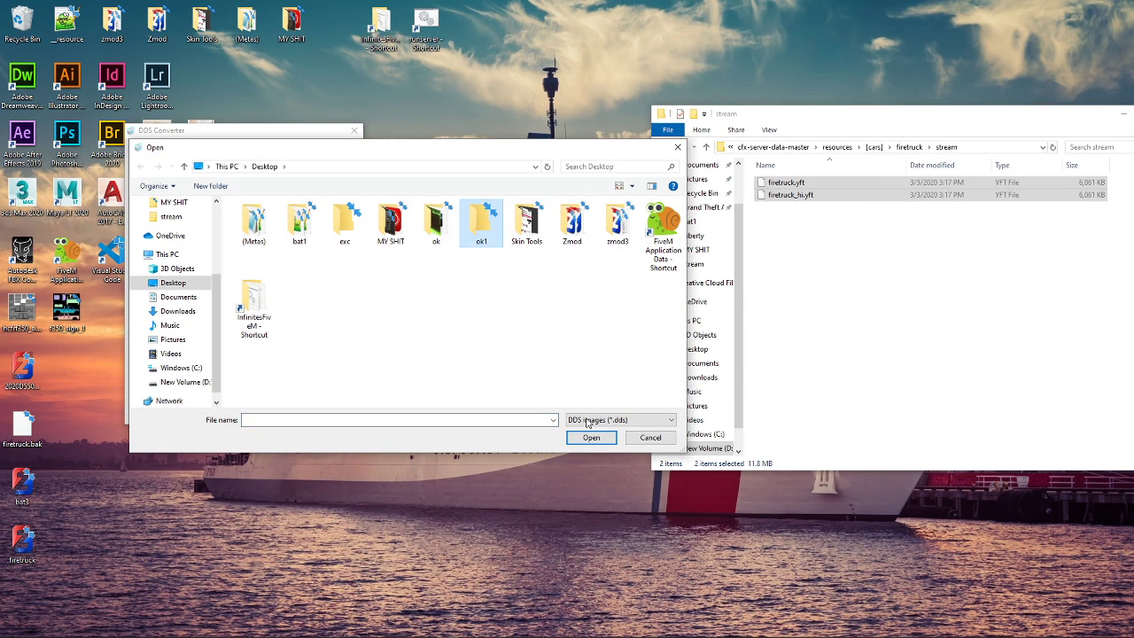
click(596, 442)
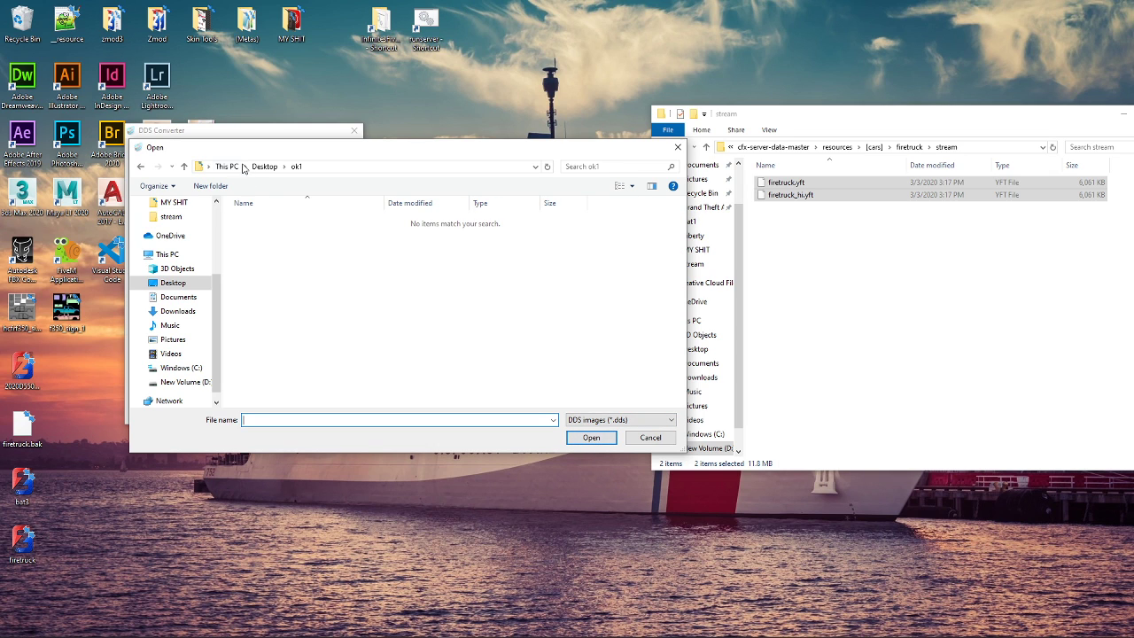
click(140, 167)
double_click(435, 217)
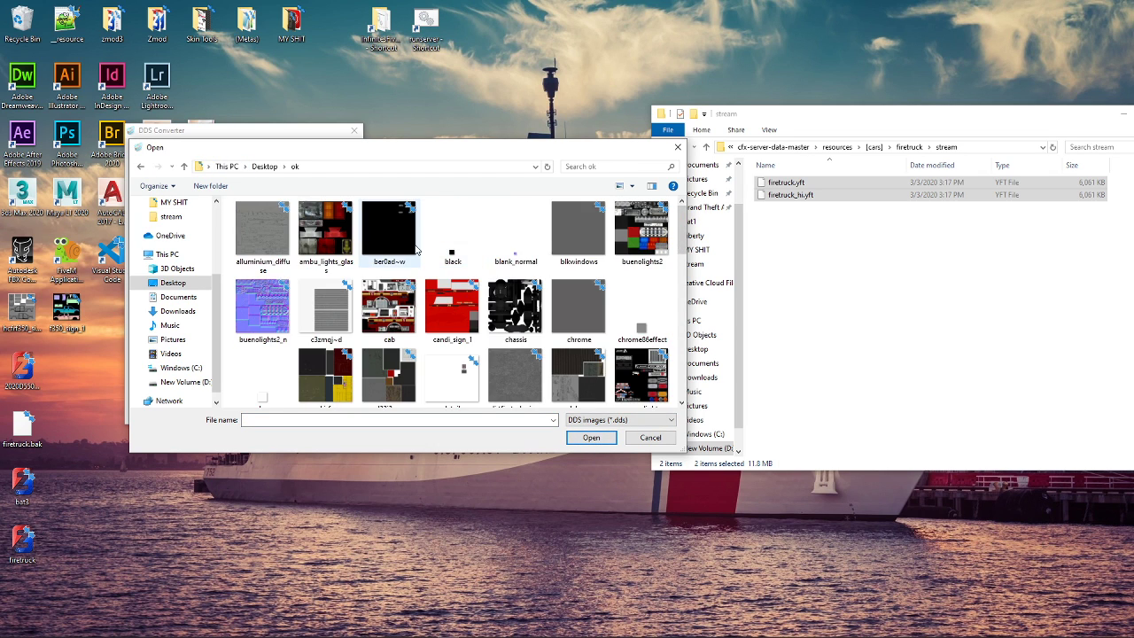
key(ctrl+a)
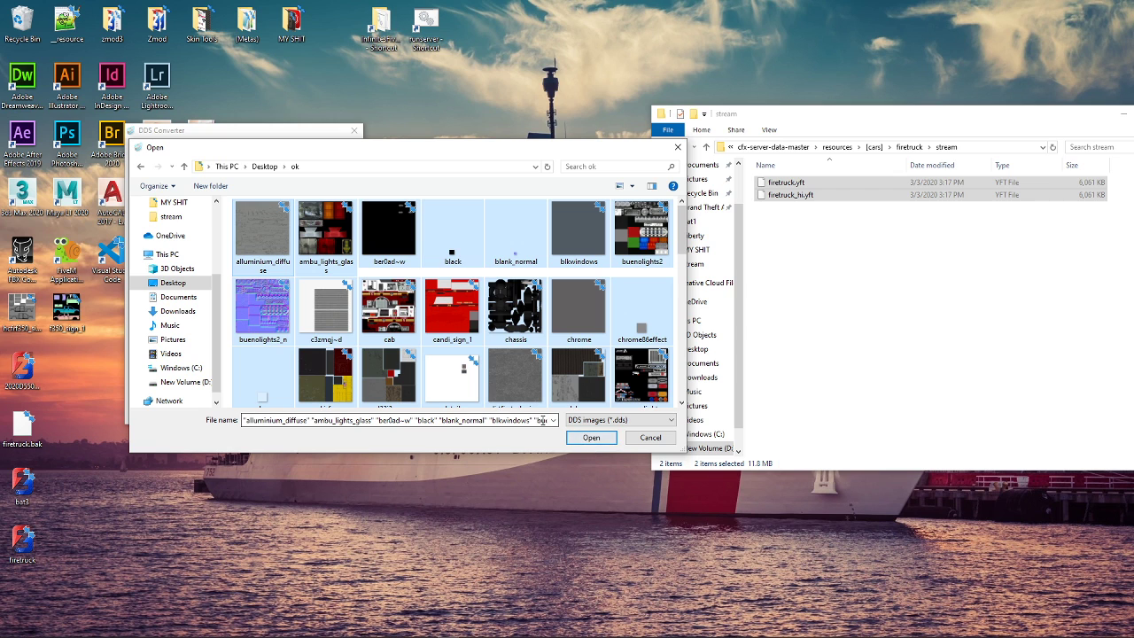
click(589, 439)
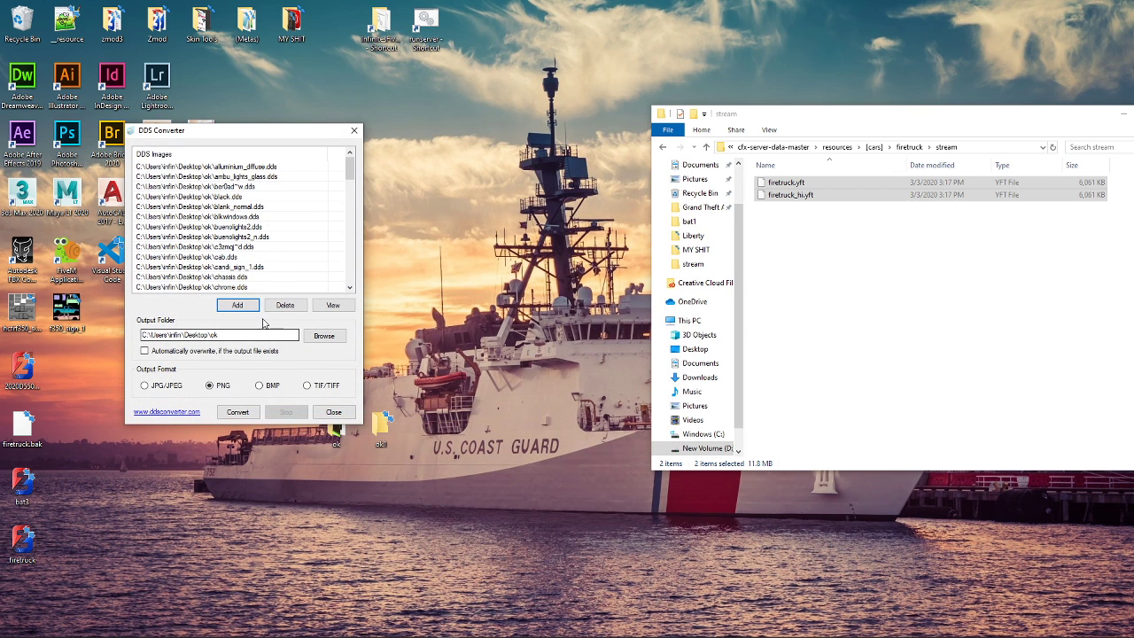
Convert the listed textures to PNG with the desktop's ok1 folder as output, and close the converter
click(237, 412)
click(554, 364)
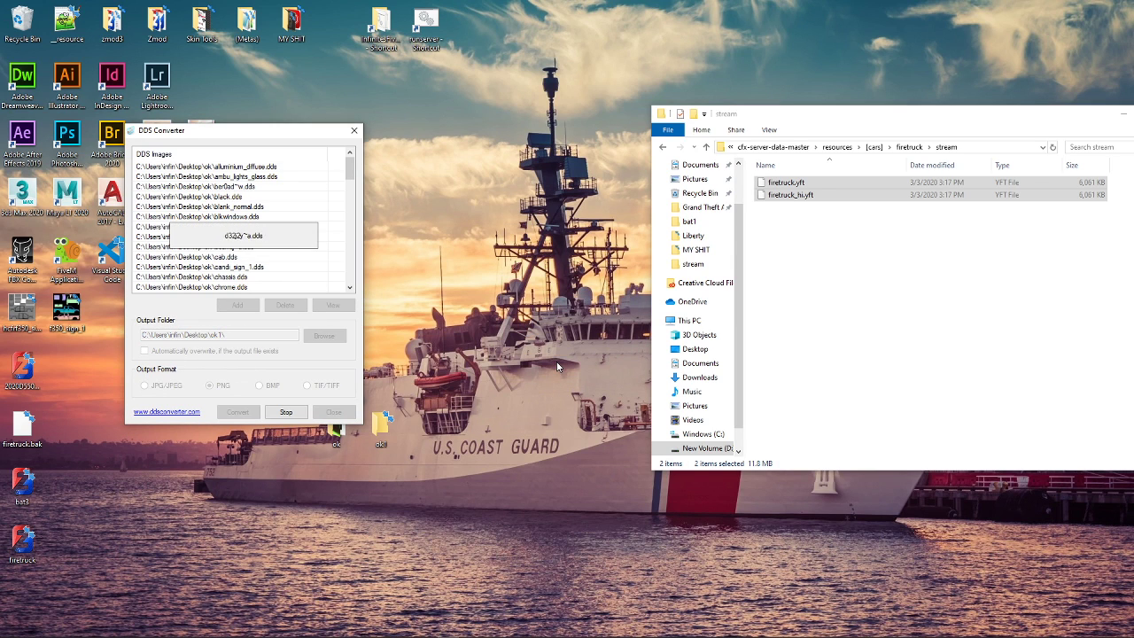
mouse_move(83, 635)
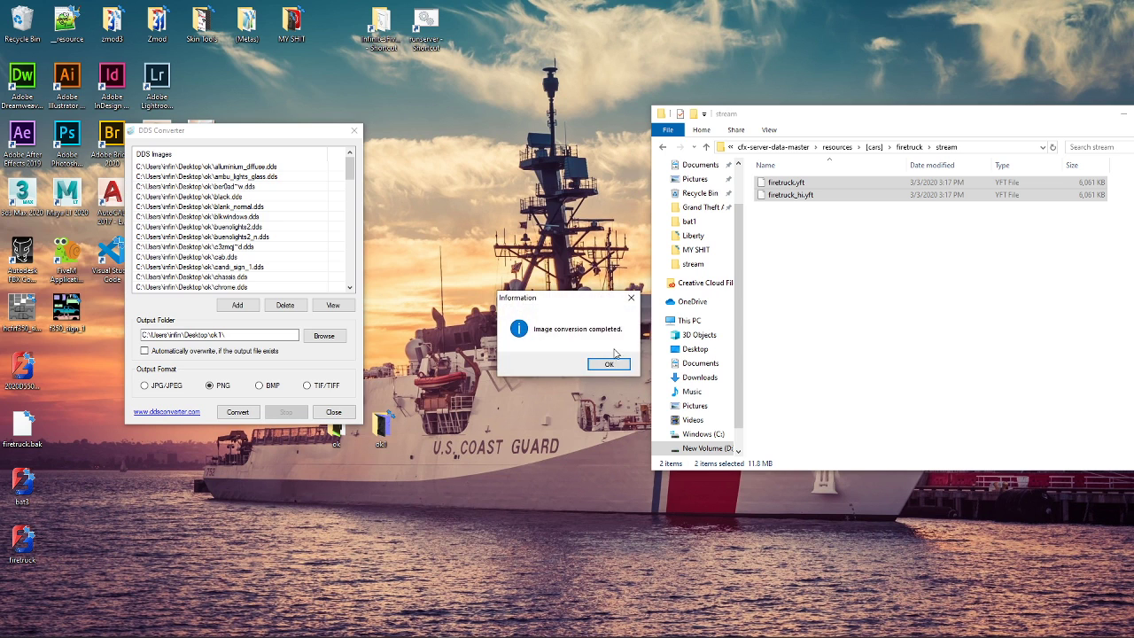
click(609, 363)
click(355, 130)
Look through the converted PNG textures in the ok1 folder and close it
click(390, 420)
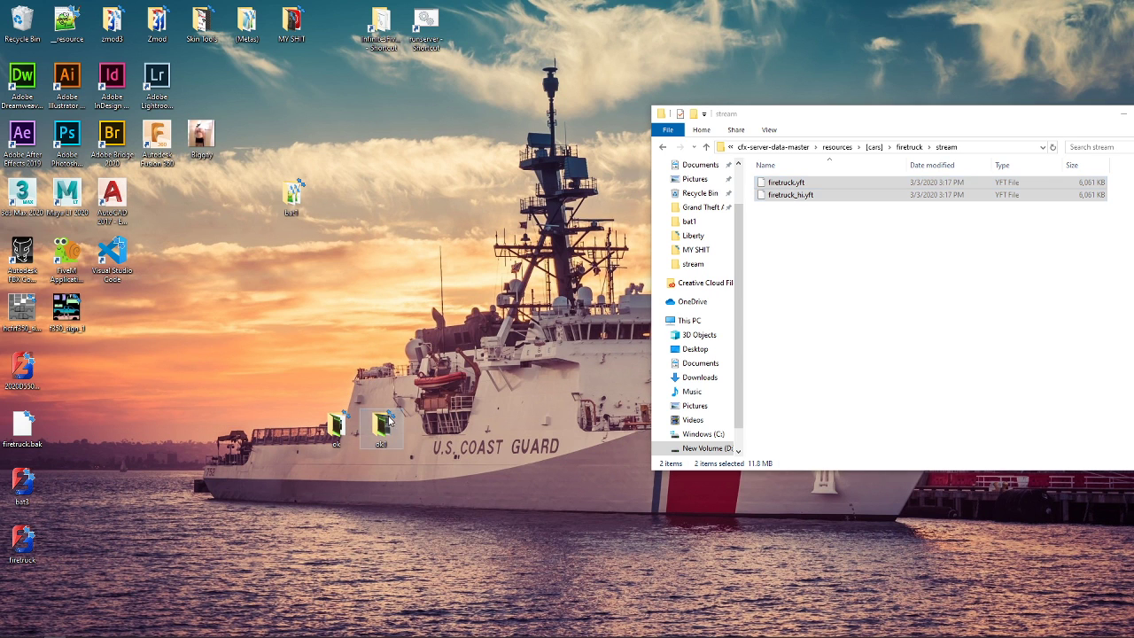
double_click(382, 425)
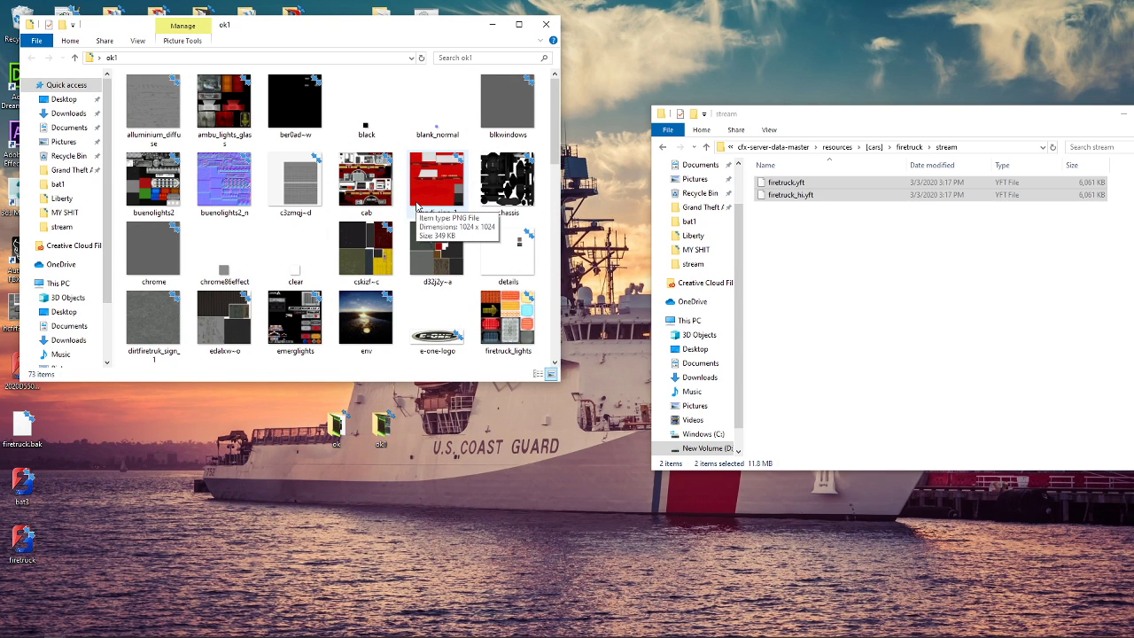
scroll(425, 230, down, 3)
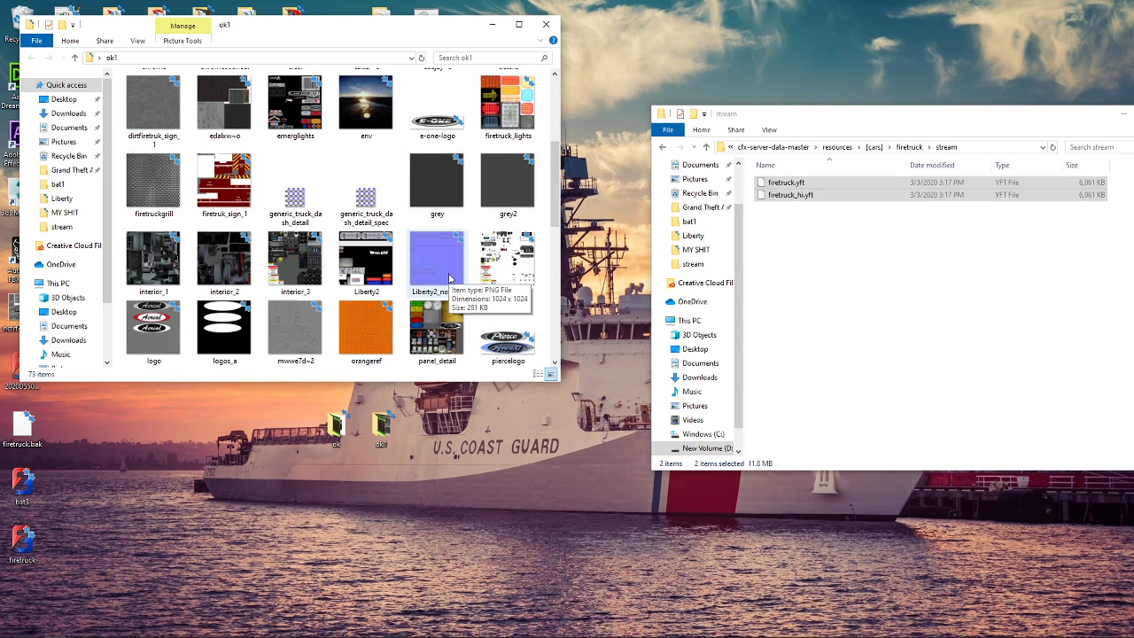
scroll(449, 279, down, 6)
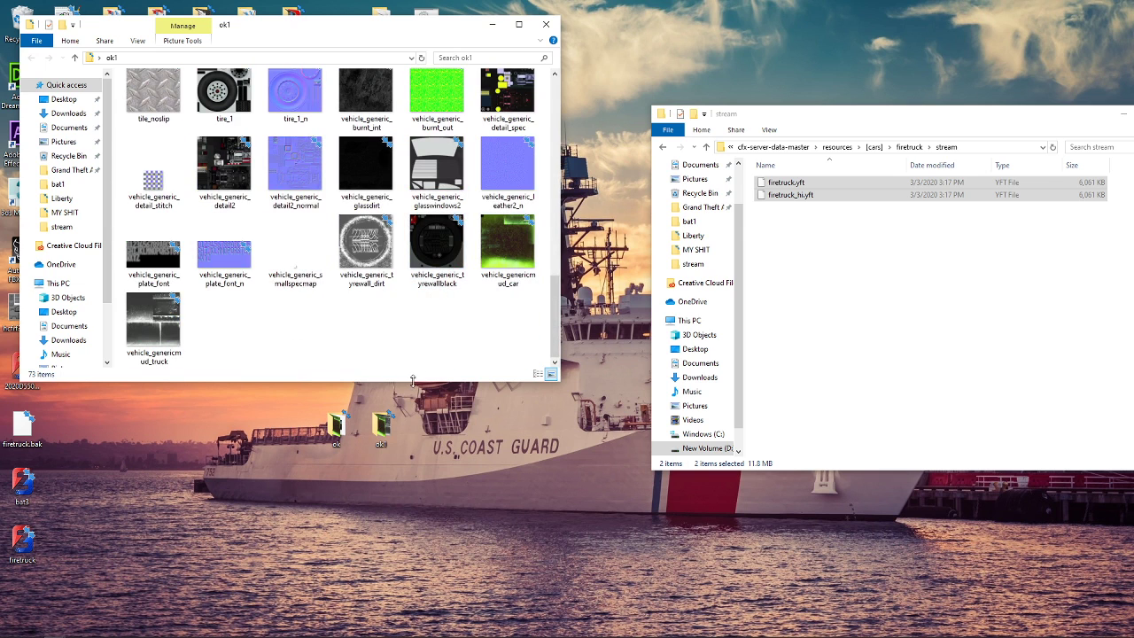
scroll(434, 265, up, 10)
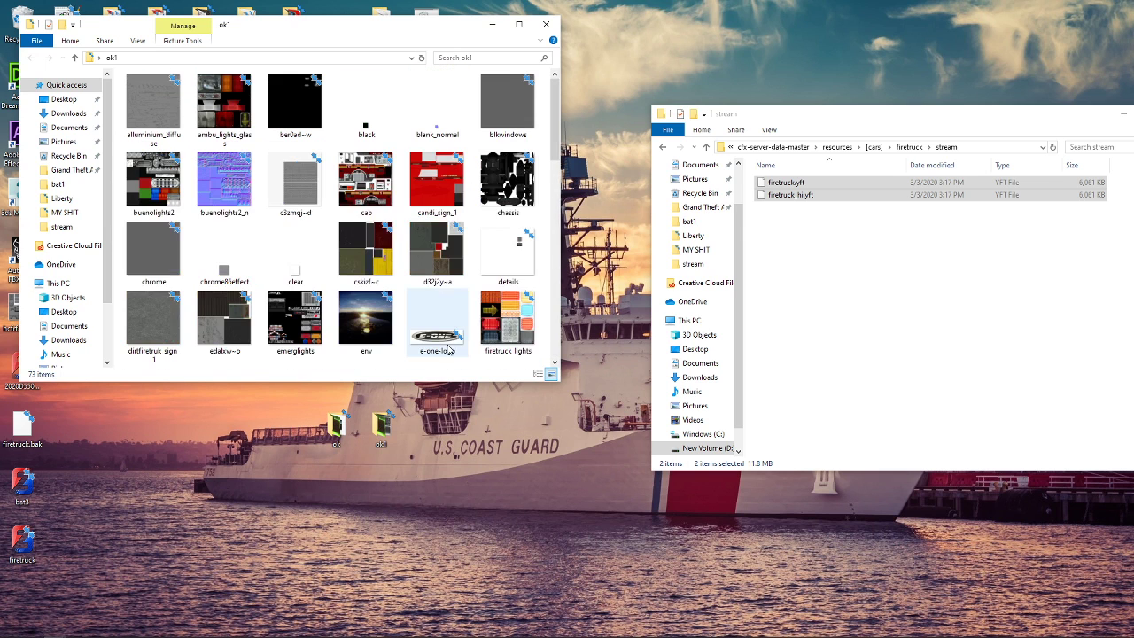
click(545, 25)
mouse_move(360, 631)
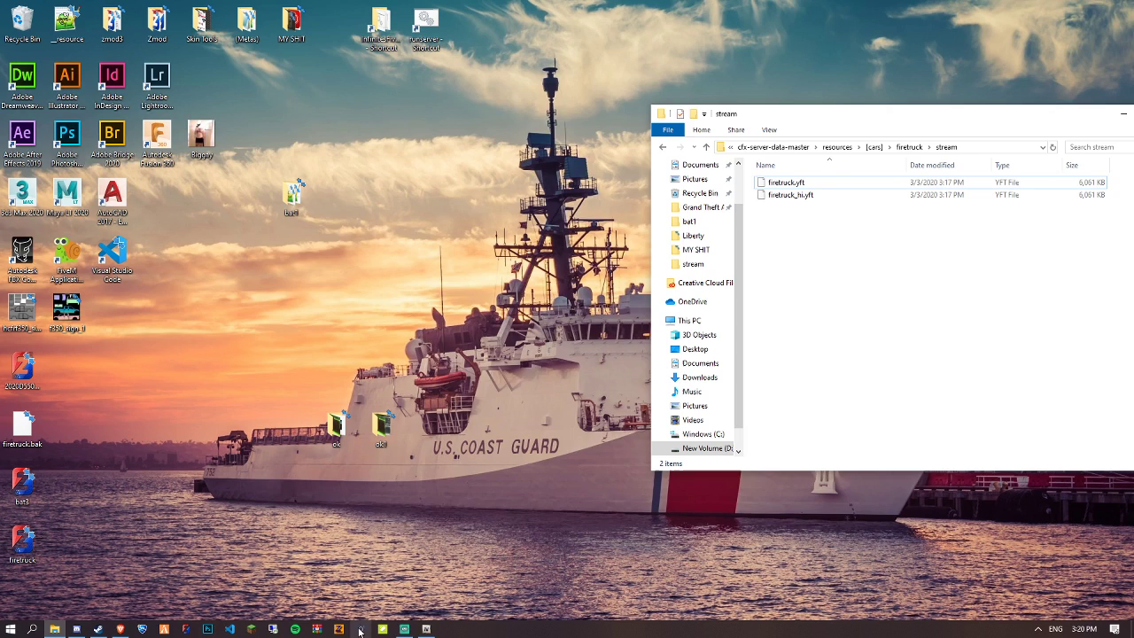
click(426, 629)
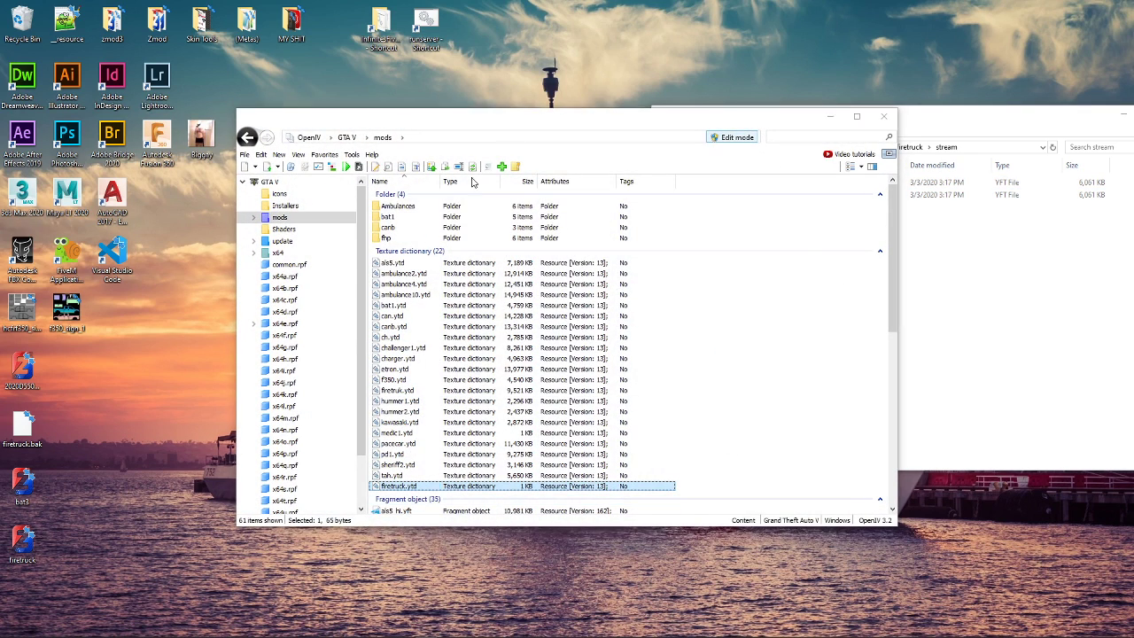
key(Return)
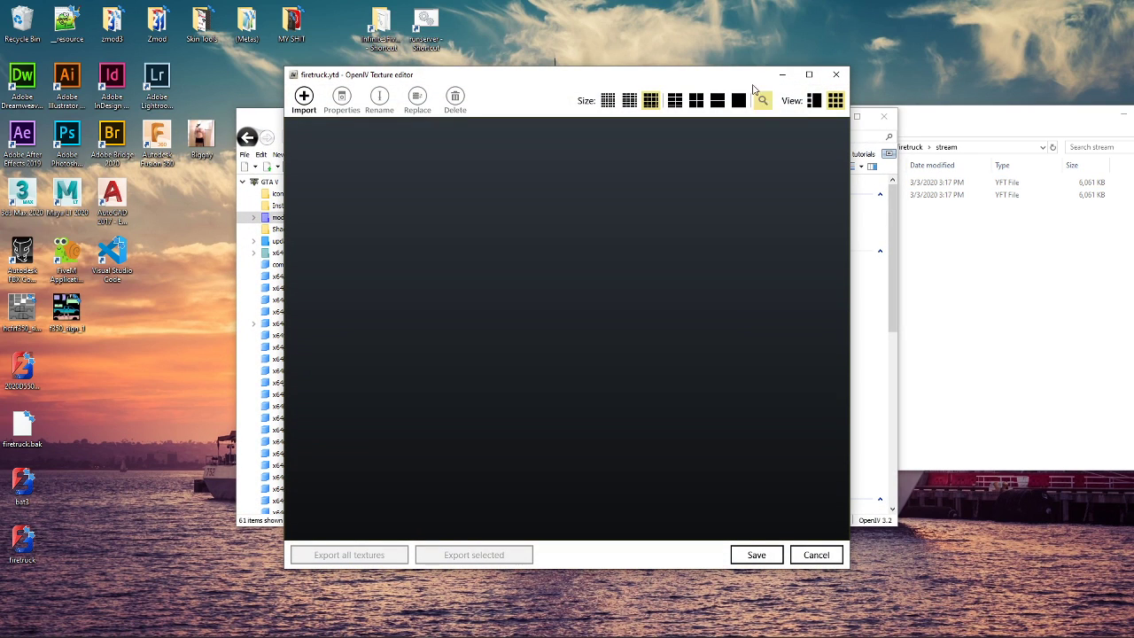
drag(746, 78, 569, 150)
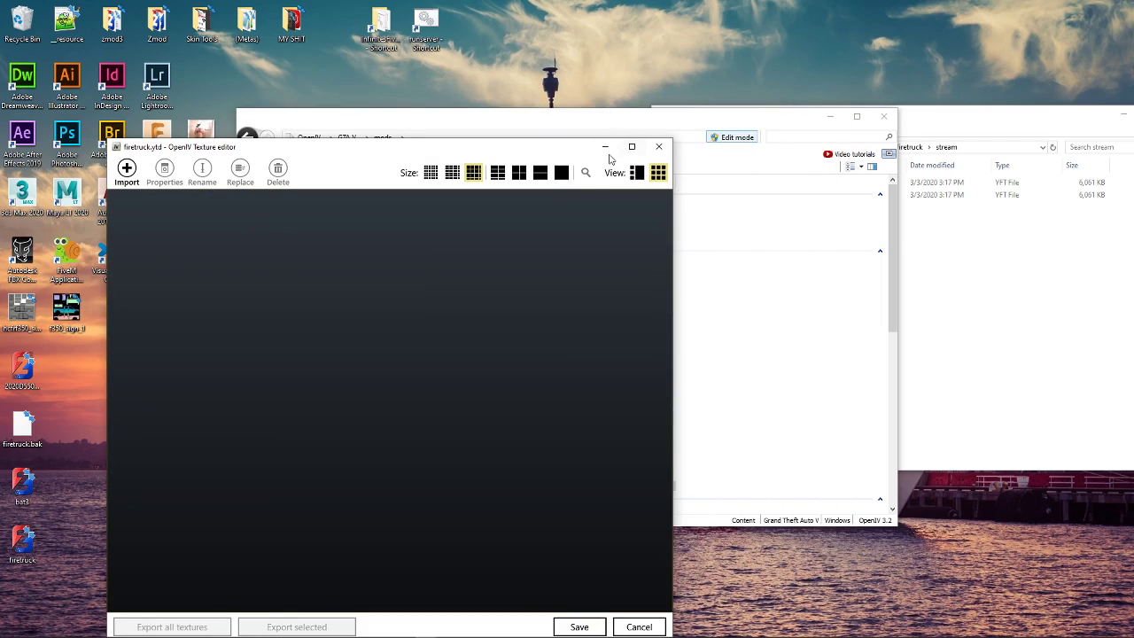
click(658, 146)
click(830, 116)
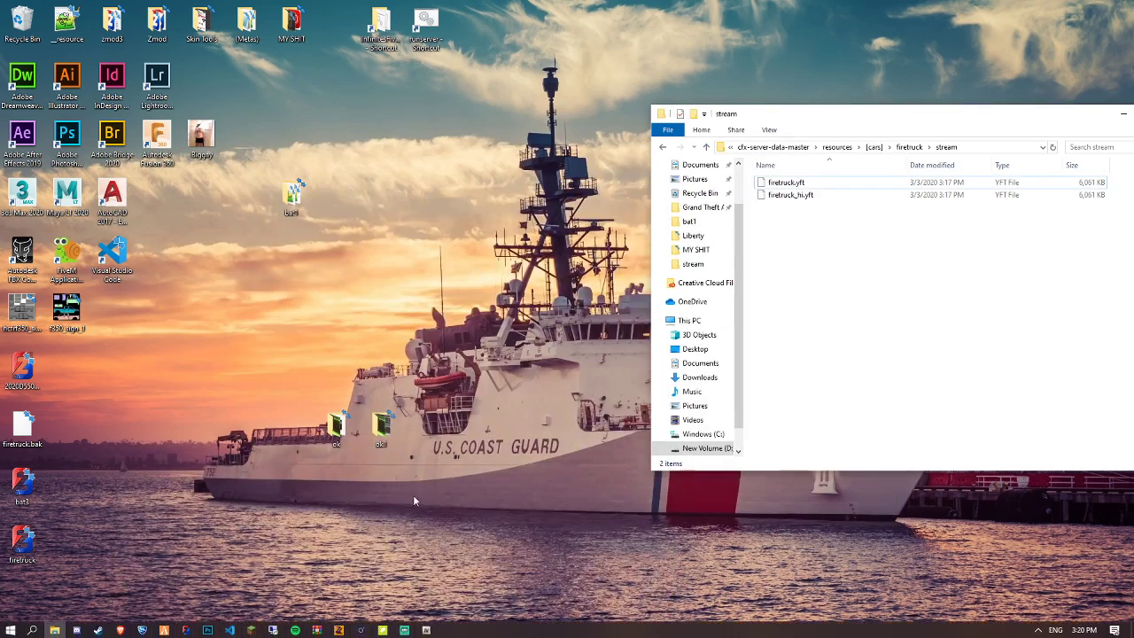
Open firetruck.ytd in the OpenIV texture editor and import all the PNG textures from the ok1 folder
double_click(381, 430)
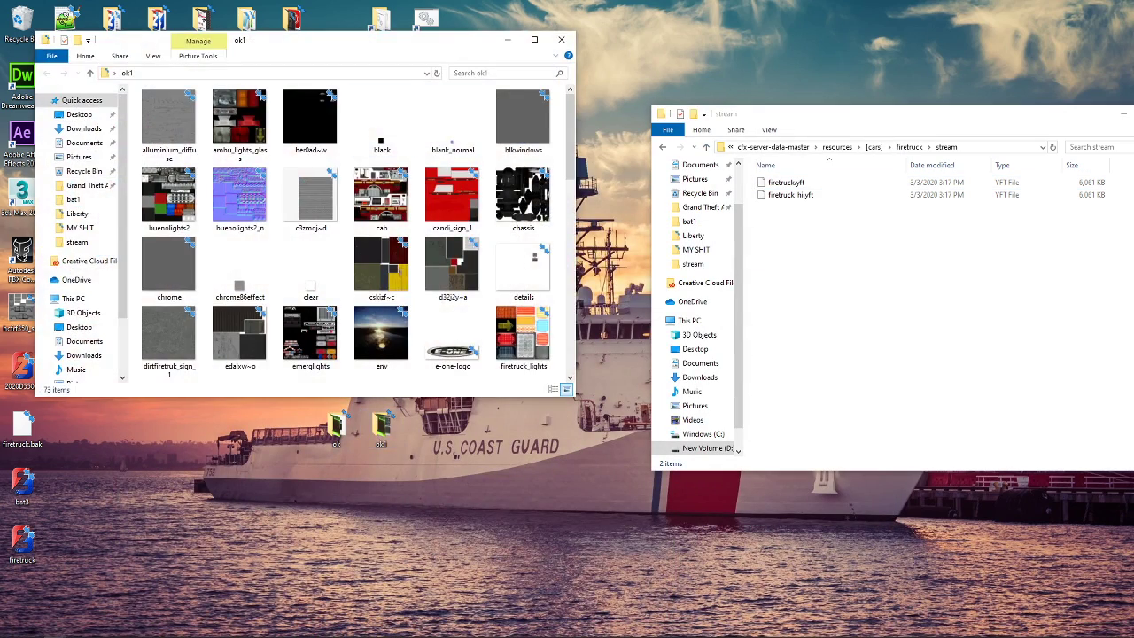
click(432, 630)
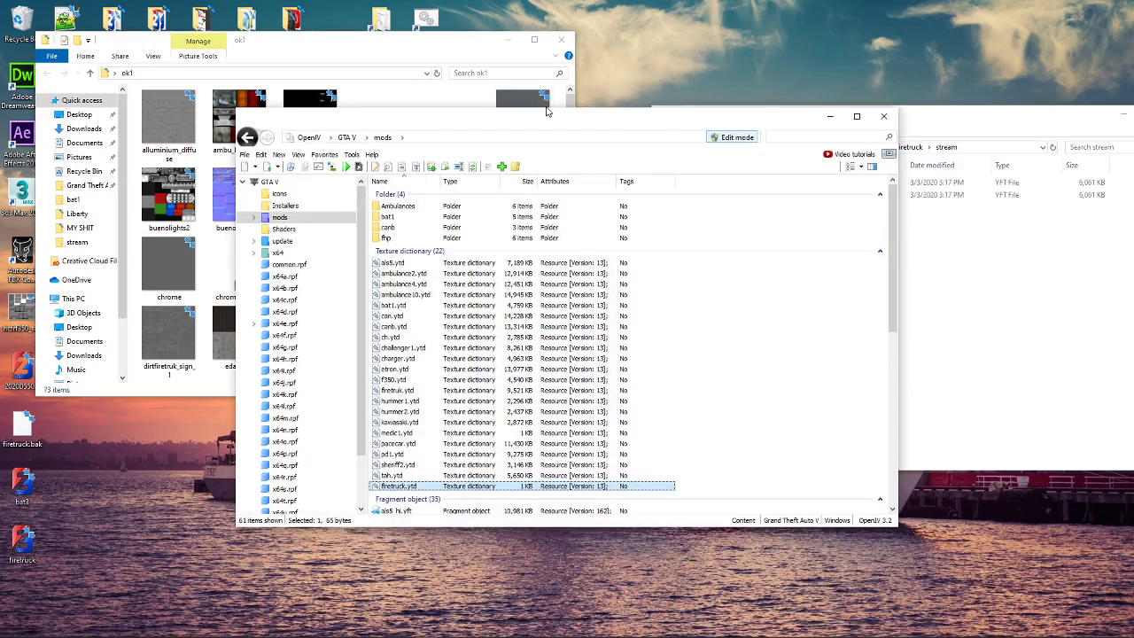
drag(562, 118, 881, 40)
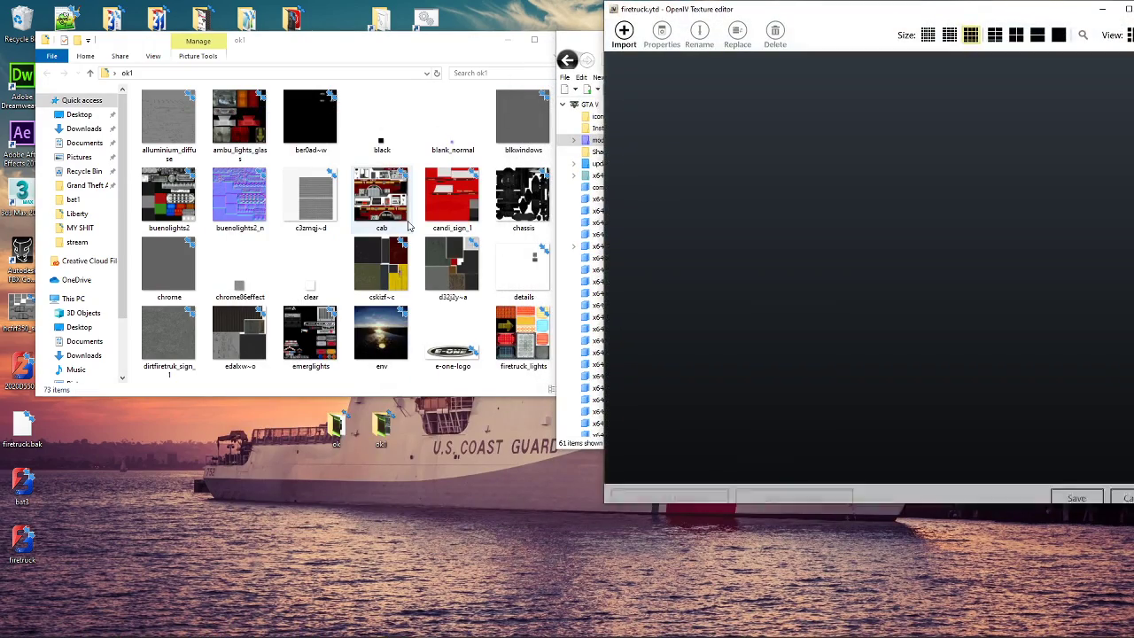
click(407, 222)
key(ctrl+a)
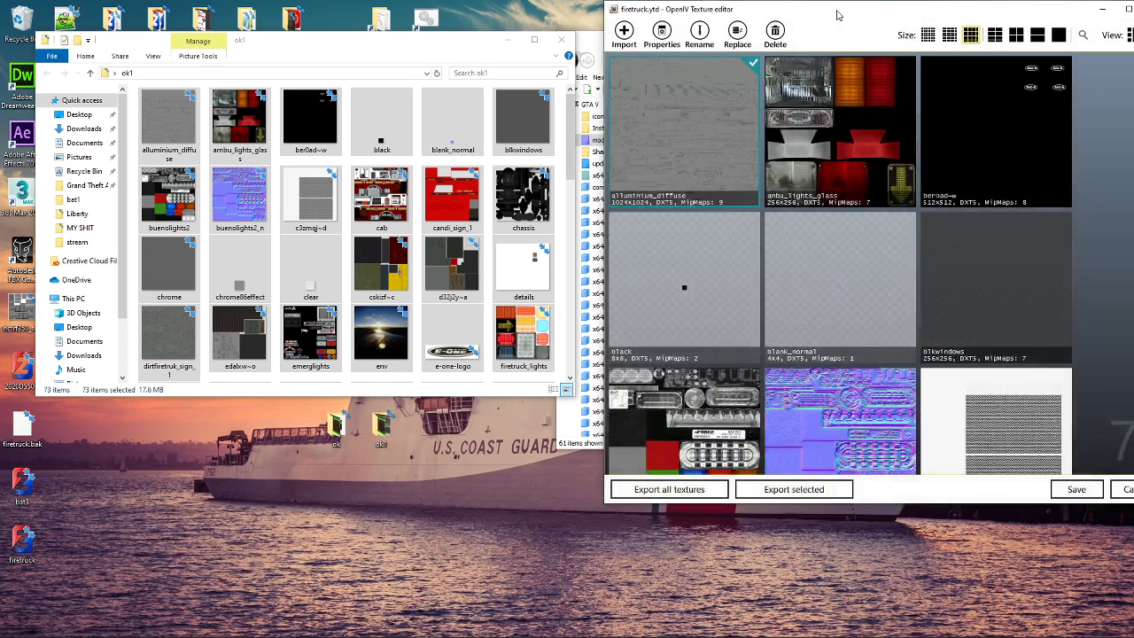
Save the imported textures in firetruck.ytd, and preview candi_sign_1 from the ok1 folder before closing the folder
drag(836, 11, 590, 26)
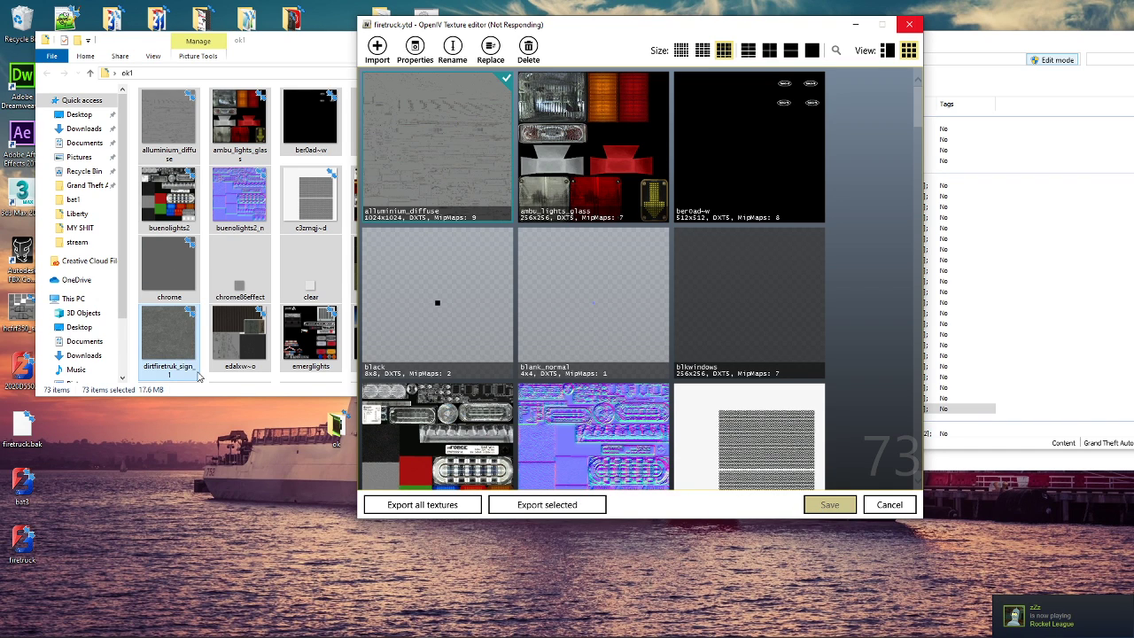
click(233, 394)
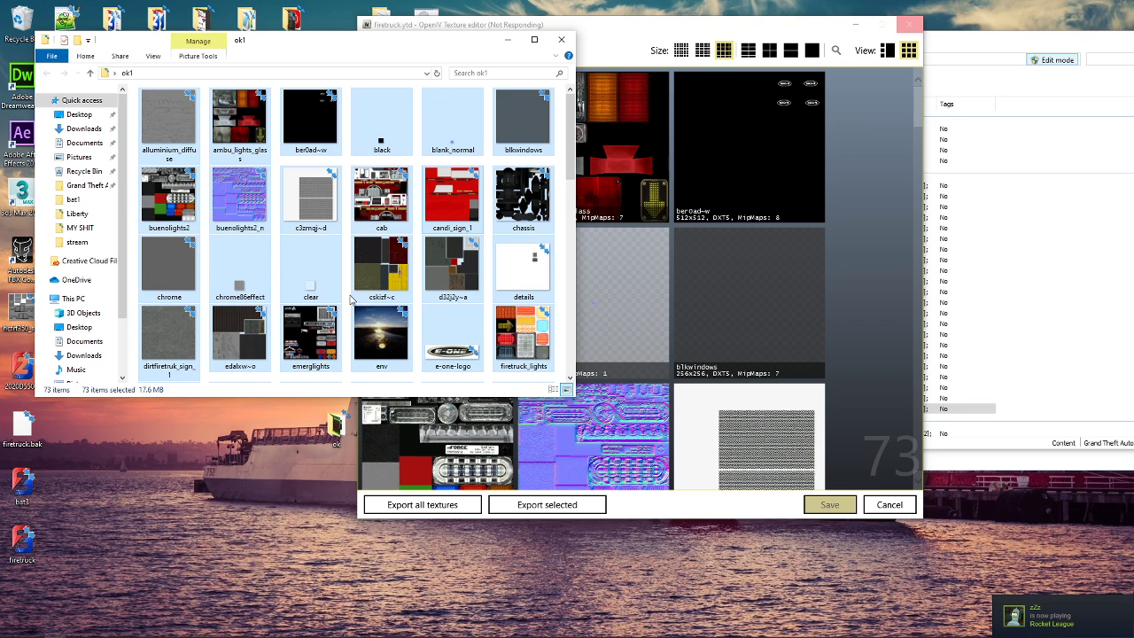
double_click(459, 219)
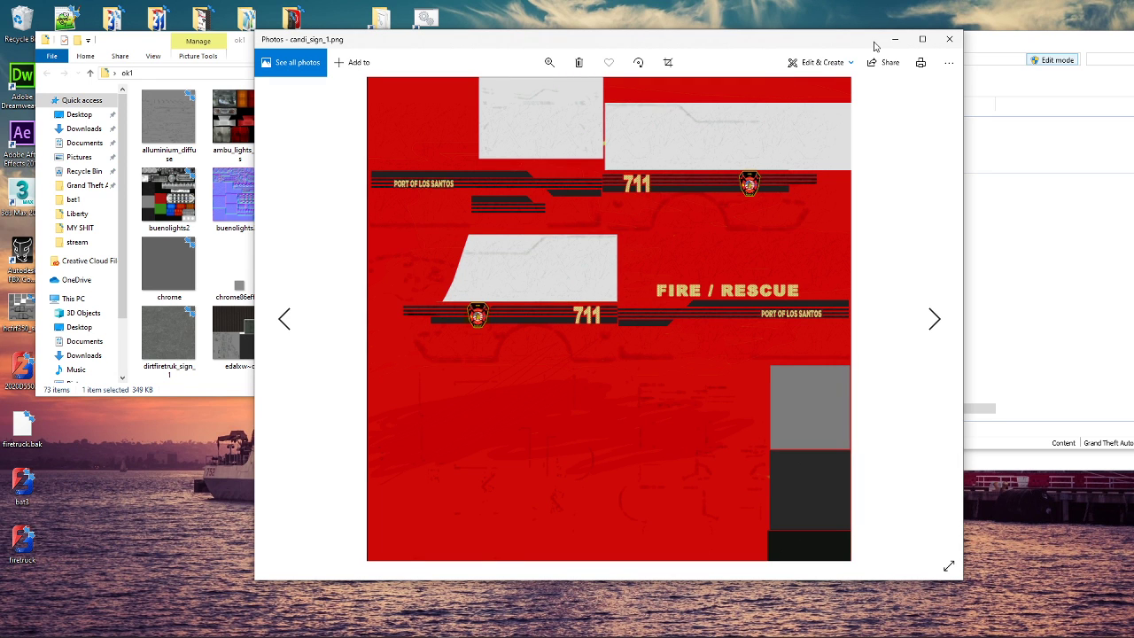
click(956, 43)
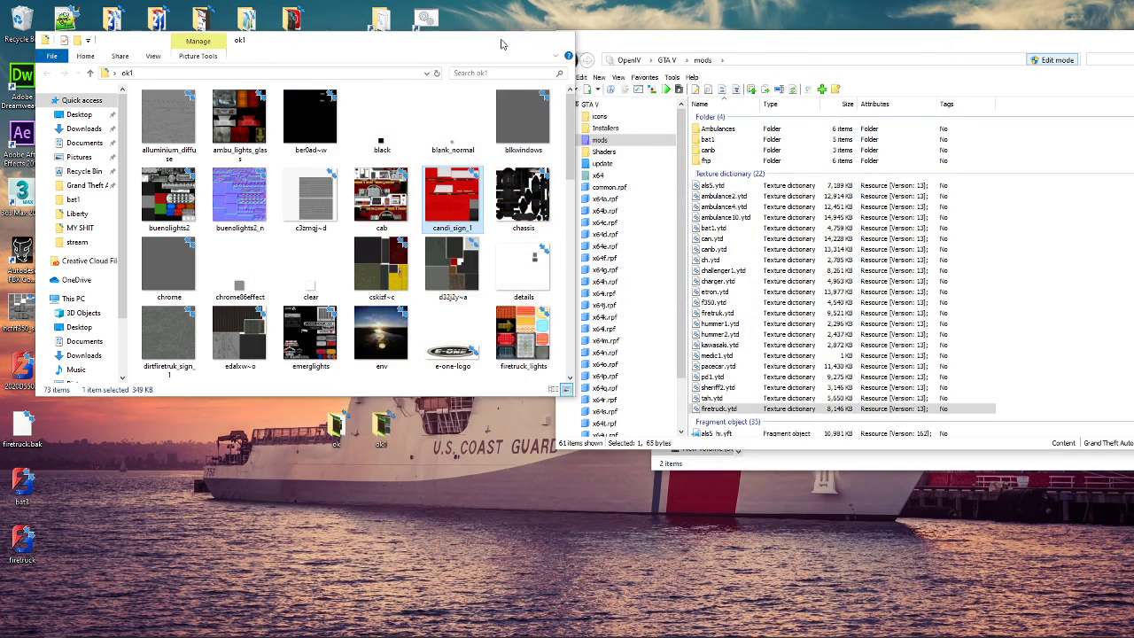
click(501, 41)
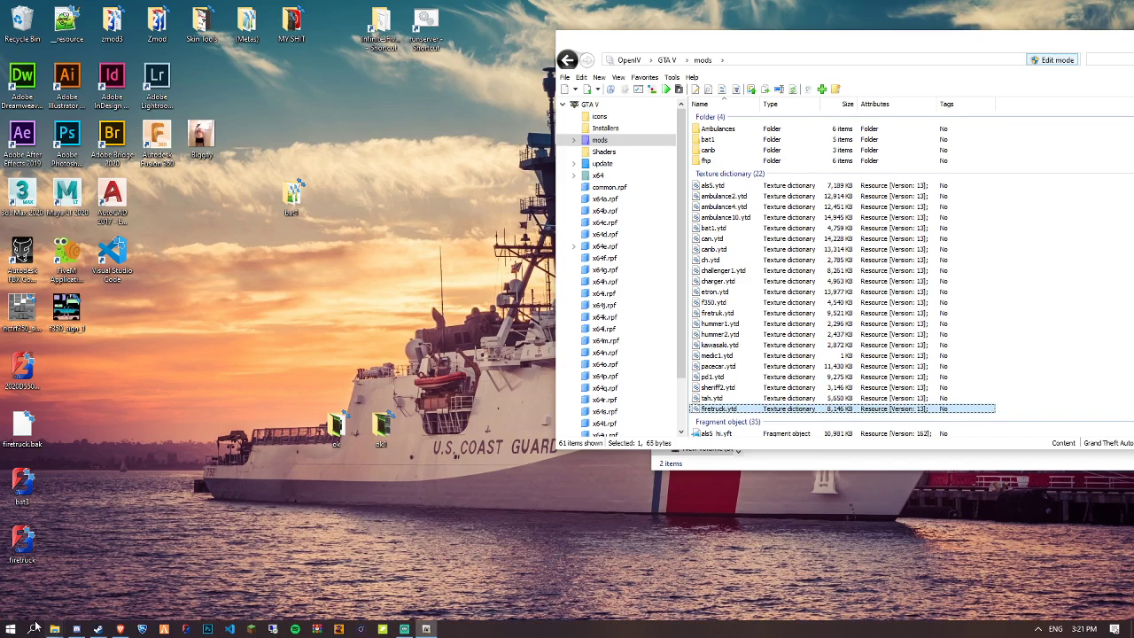
Export firetruck.ytd from OpenIV's mods folder into the firetruck resource's stream folder
mouse_move(55, 632)
click(50, 580)
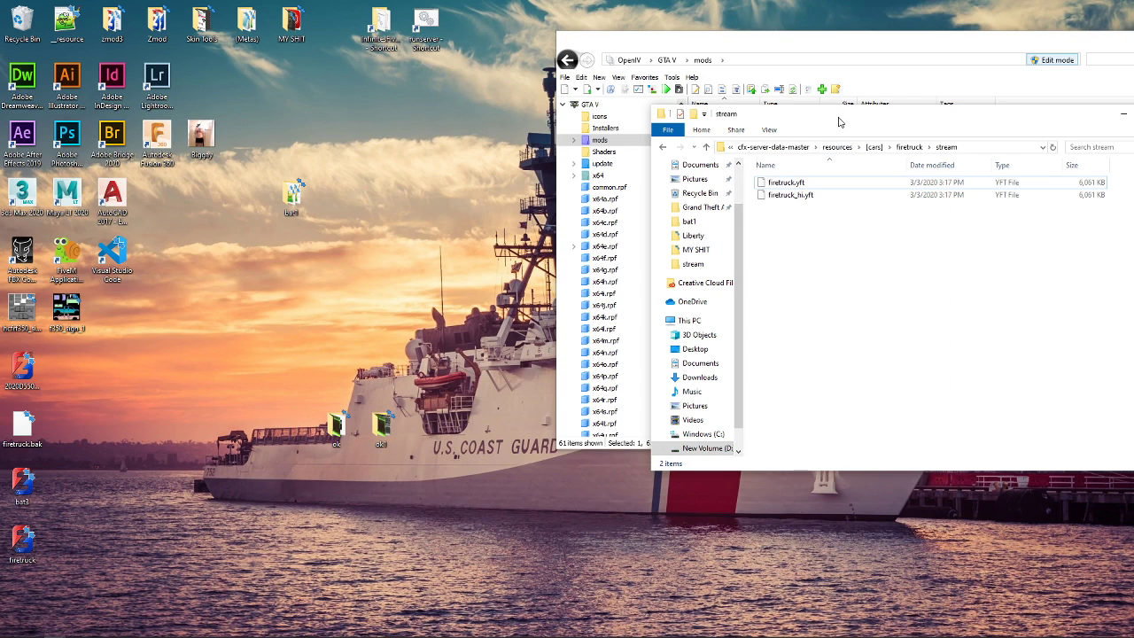
drag(838, 119, 150, 115)
drag(719, 414, 214, 351)
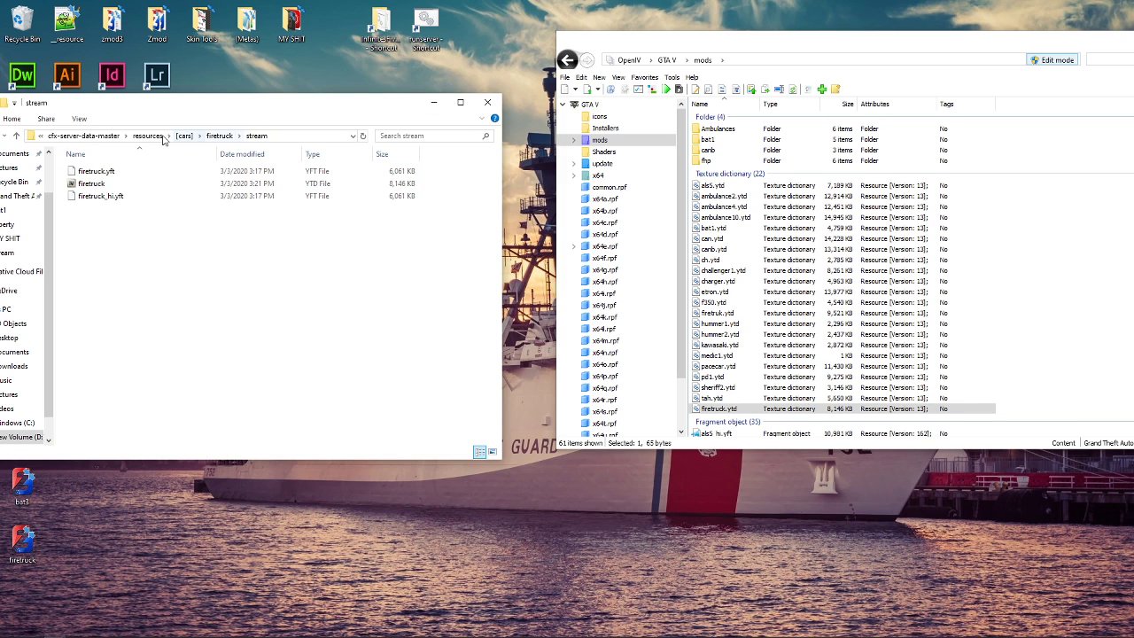
Add the line "start firetruck" below "start bat1" in the server.cfg of cfx-server-data-master, then save and close it
click(93, 137)
click(93, 196)
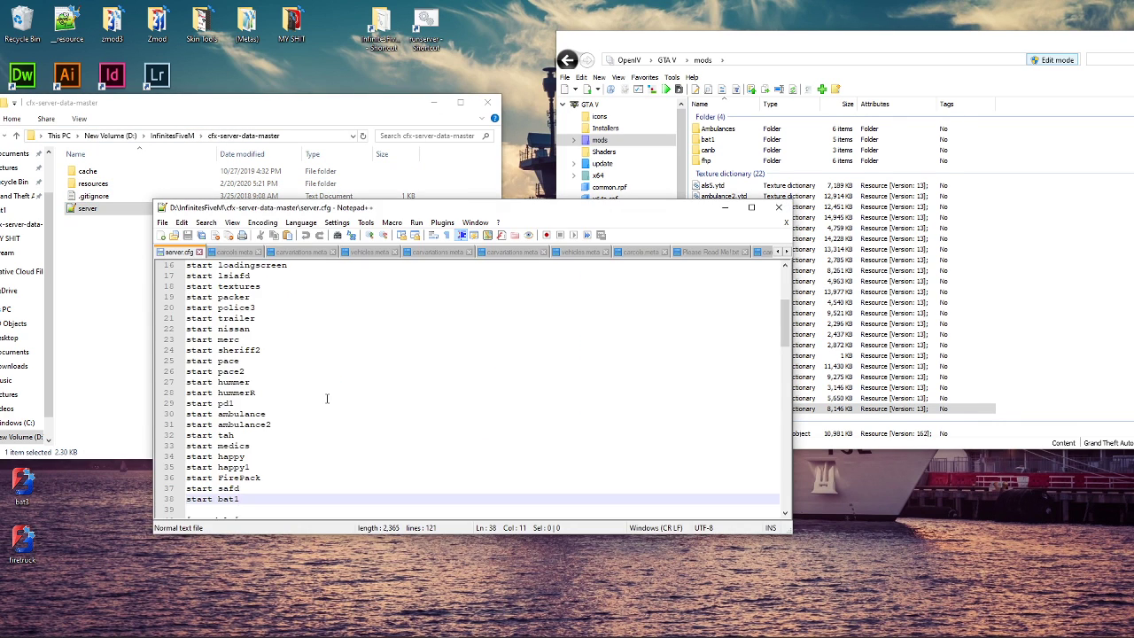
key(Return)
text(start fire)
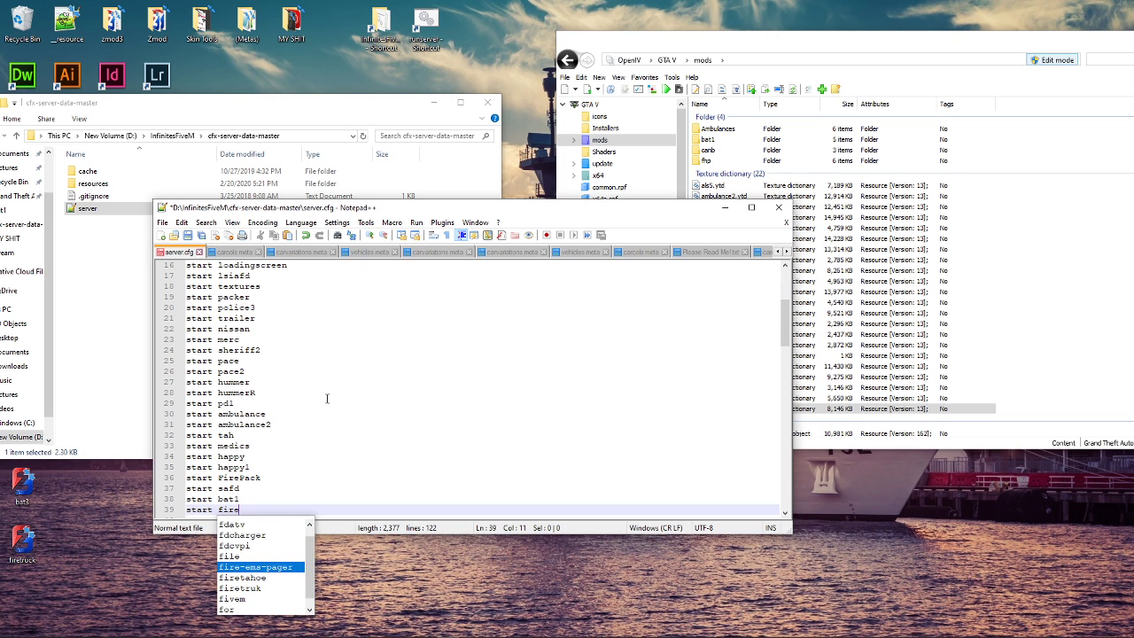
text(truck)
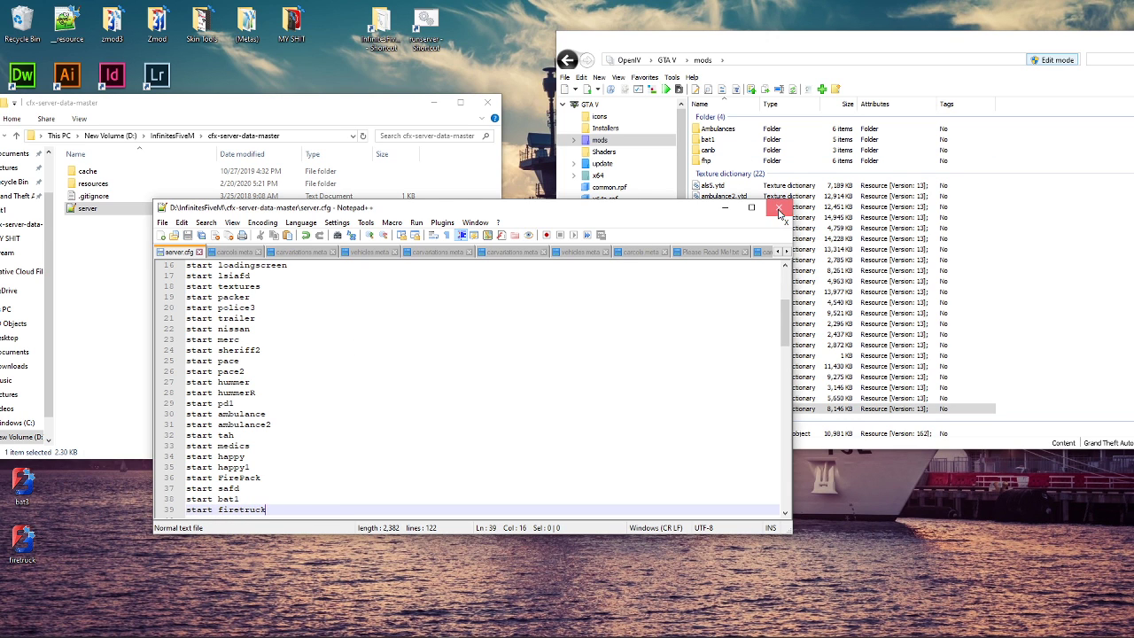
click(779, 209)
Start the server from its runserver shortcut, launch FiveM and connect to the localhost server
double_click(425, 26)
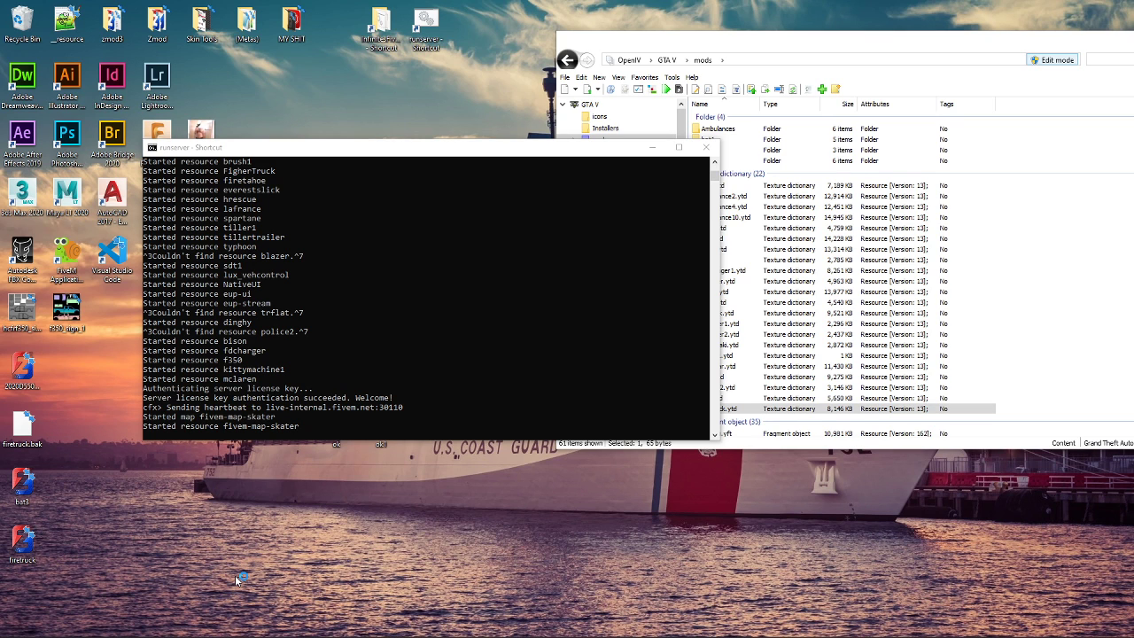
mouse_move(237, 635)
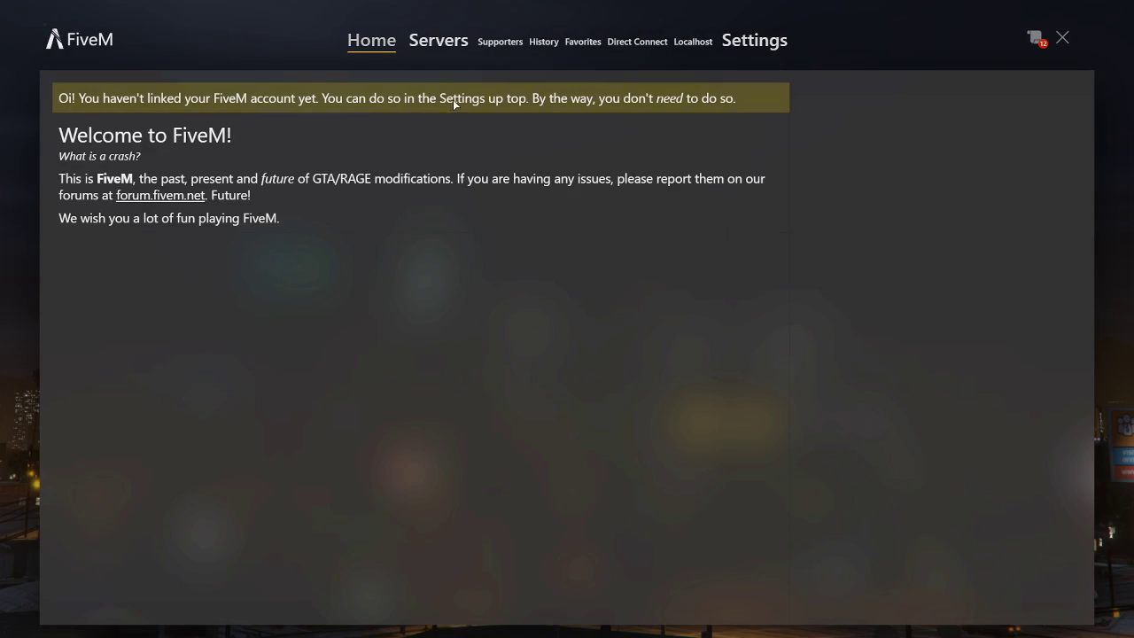
click(684, 45)
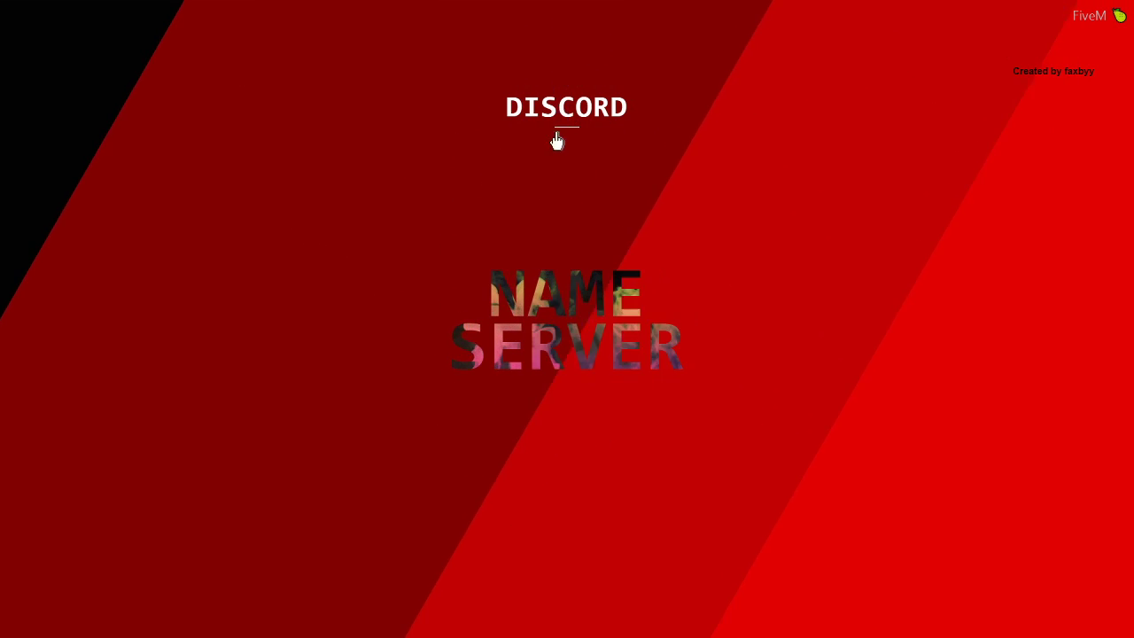
mouse_move(555, 116)
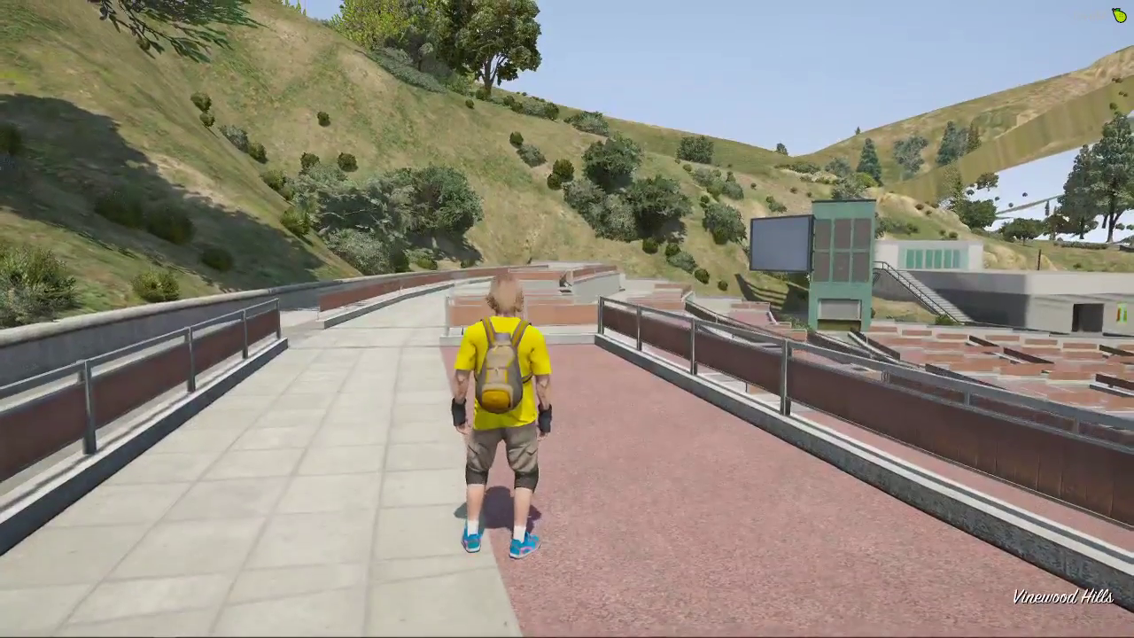
Fly to the parking lot in noclip mode and spawn the vehicle firetruk by its model name
key(w)
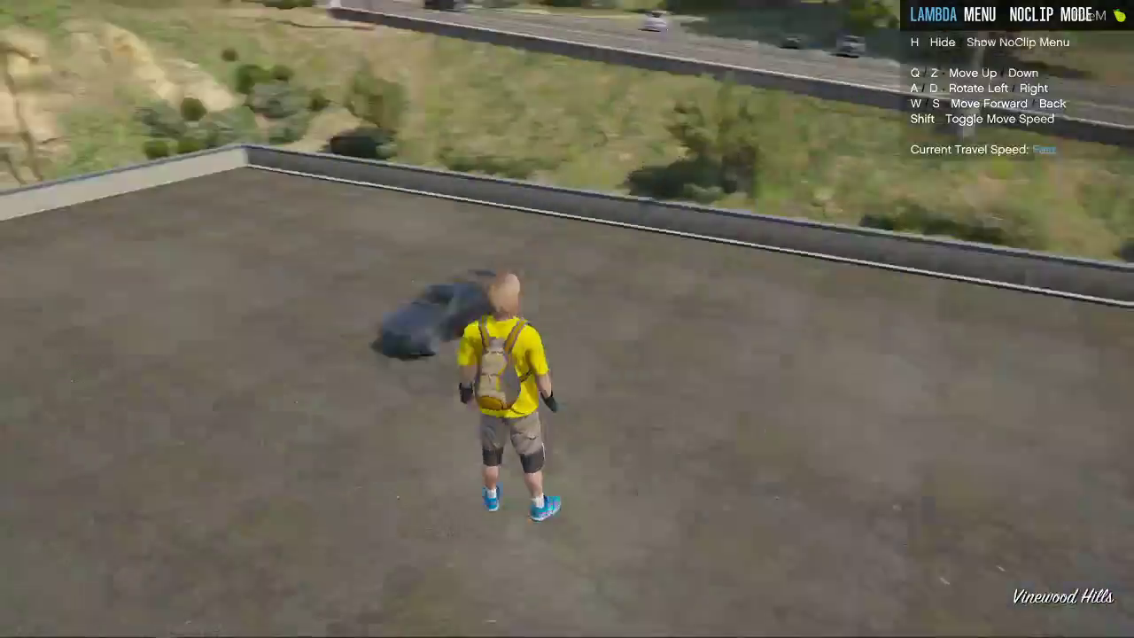
key(F2)
key(m)
key(Down)
key(Down)
key(Down)
key(Down)
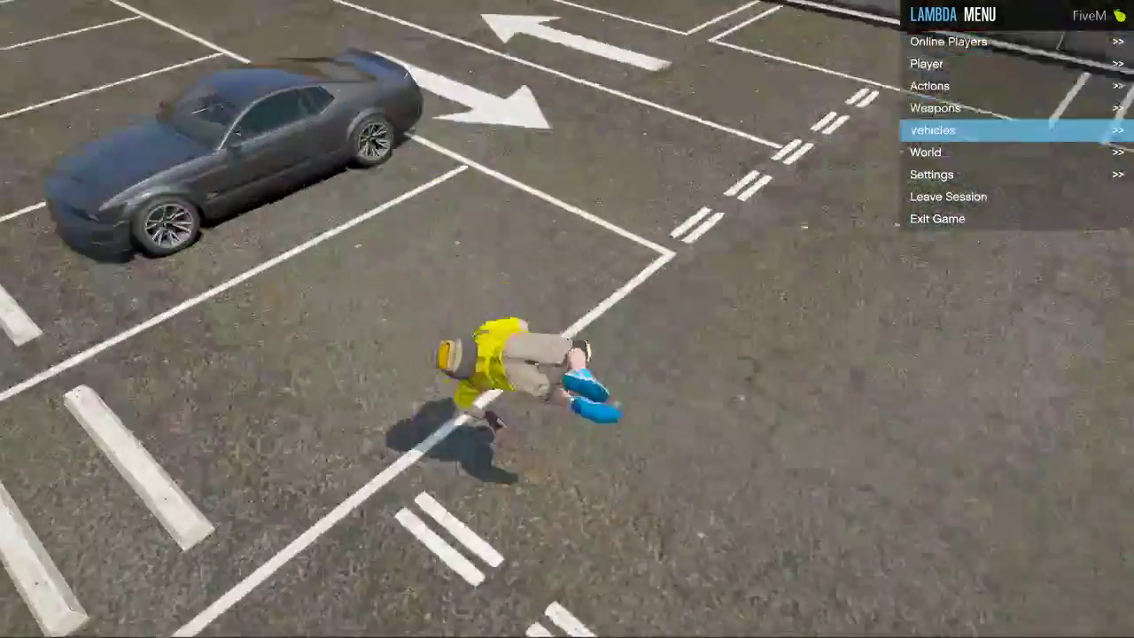
key(Return)
key(Up)
key(Return)
text(fi)
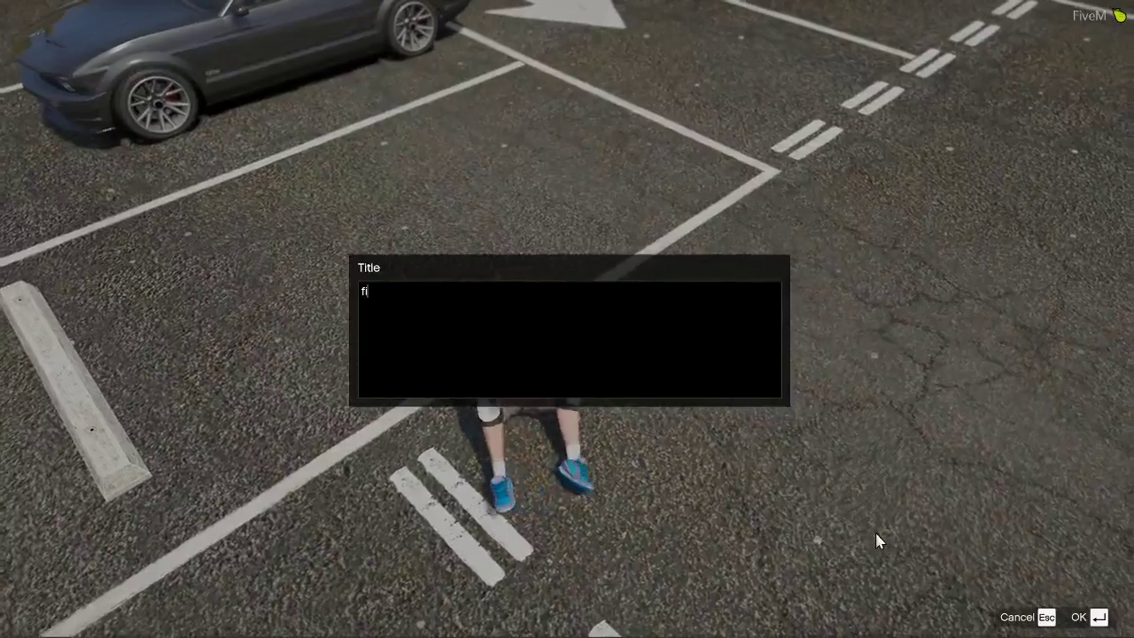
text(retruk)
key(Return)
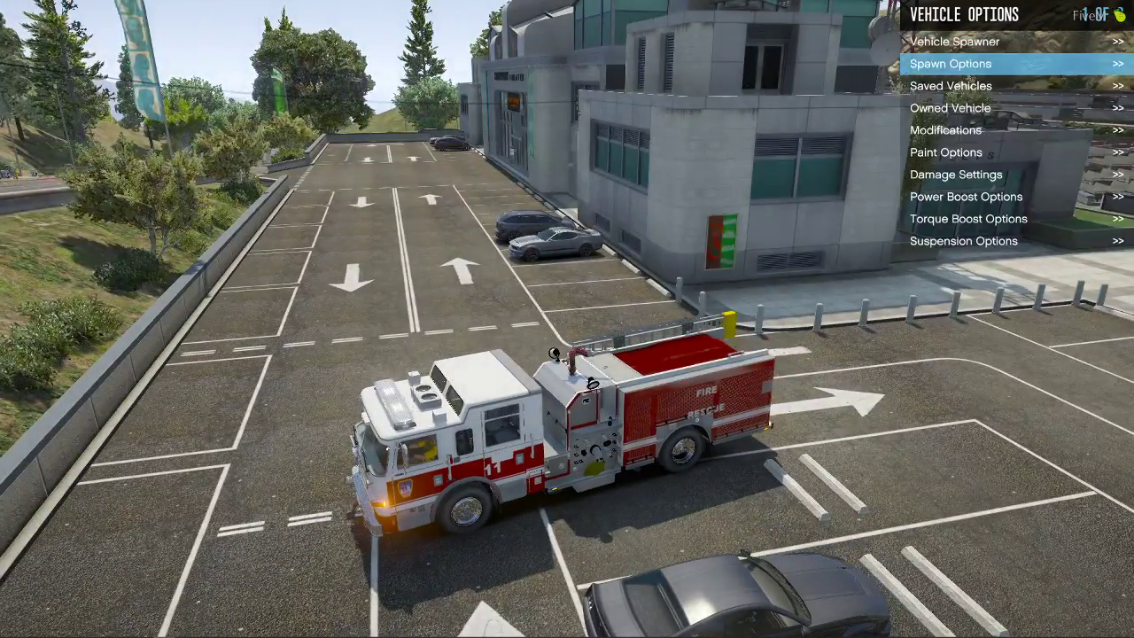
Switch the game world to night and examine the spawned fire truck's emergency lights
key(Return)
key(Right)
key(Right)
key(BackSpace)
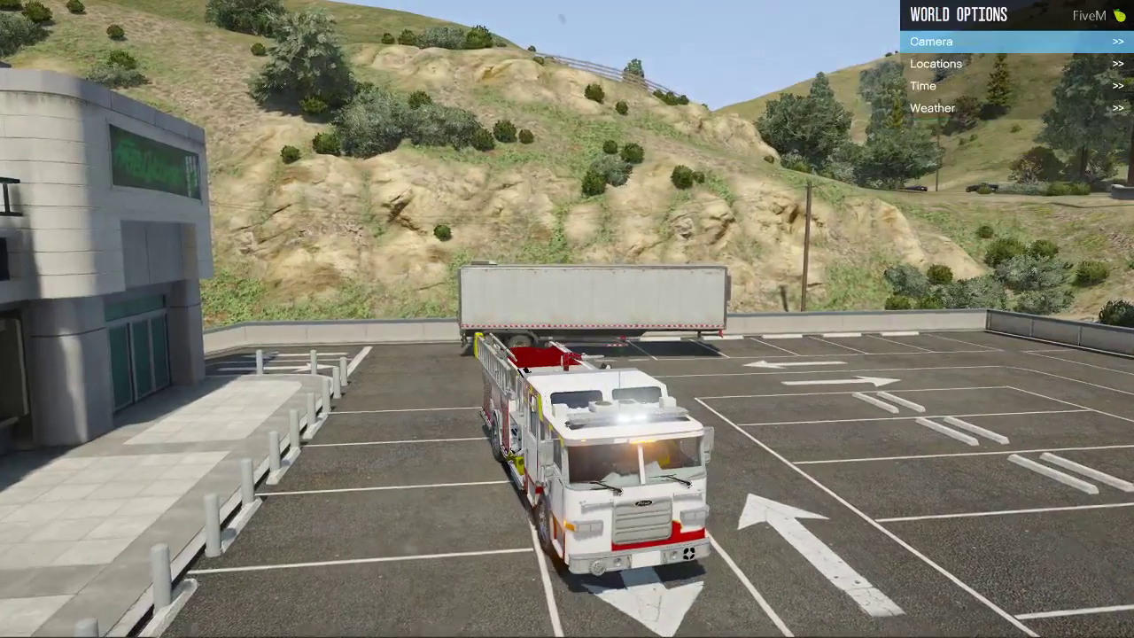
key(Return)
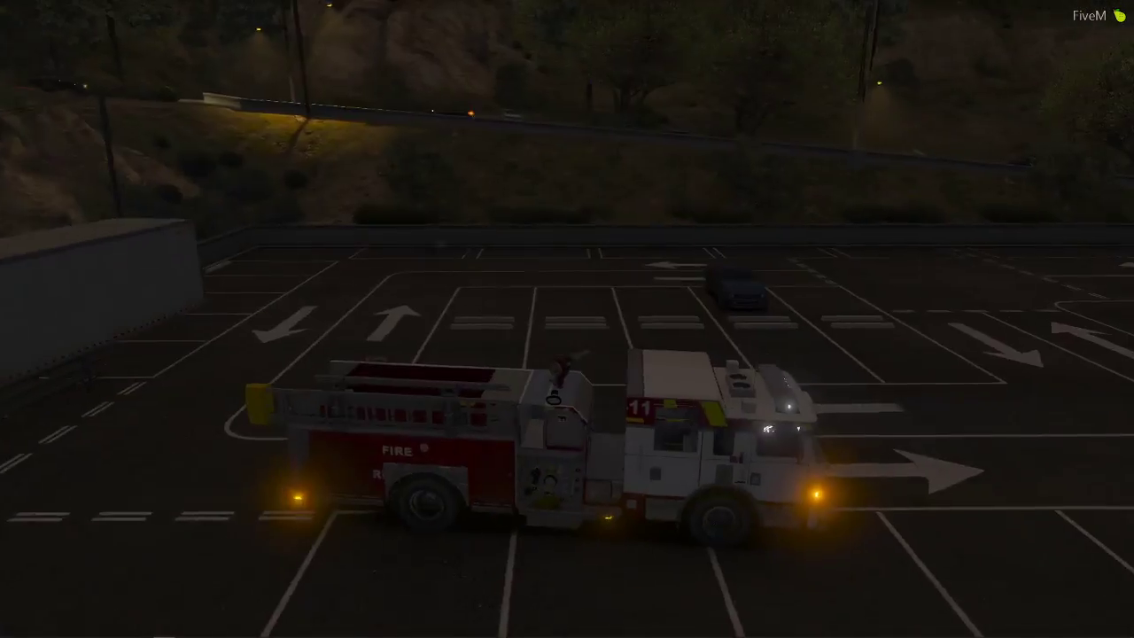
Quit FiveM, stop the server by closing its console, and minimize OpenIV
key(F8)
text(q)
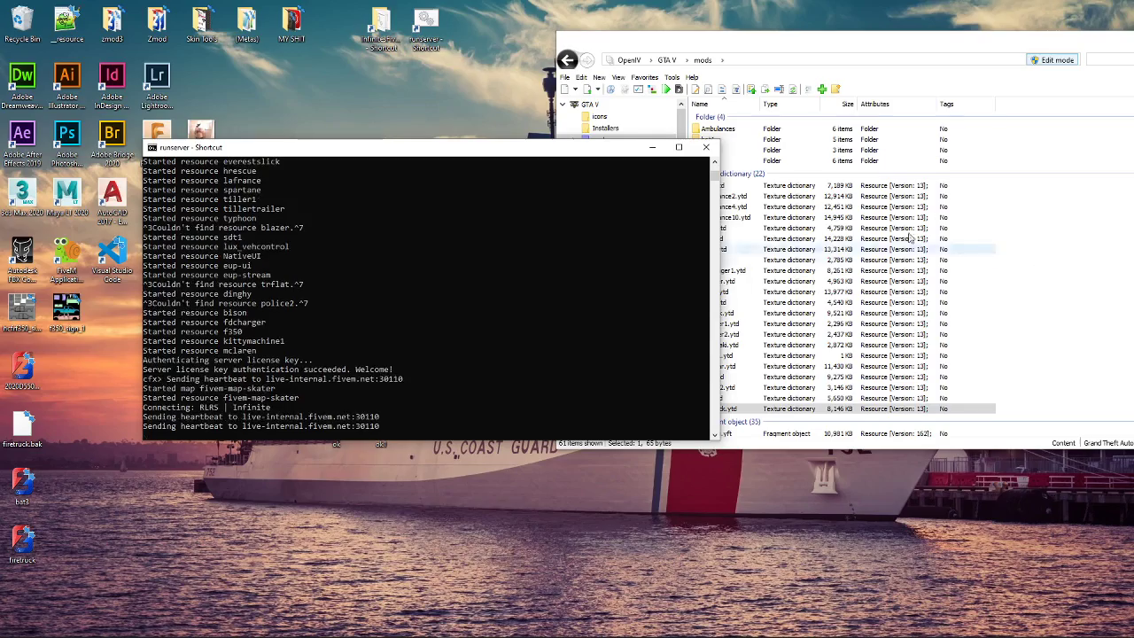
click(711, 147)
drag(1130, 44, 908, 74)
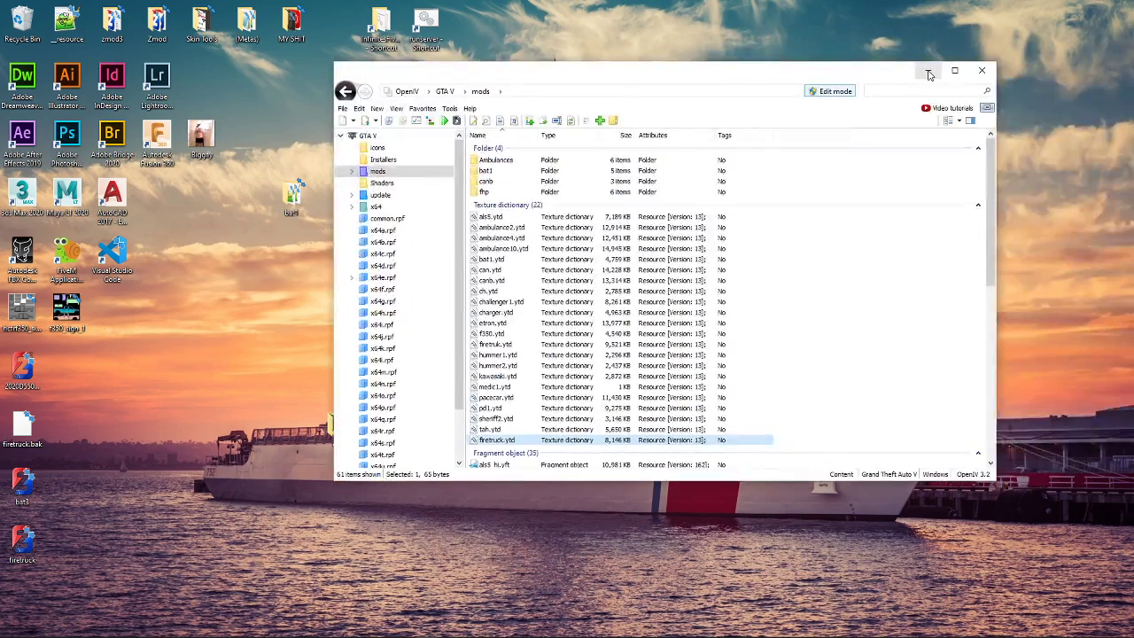
click(930, 73)
Look through the desktop's bat1, InfinitesFiveM and ok folders, closing each one
double_click(293, 195)
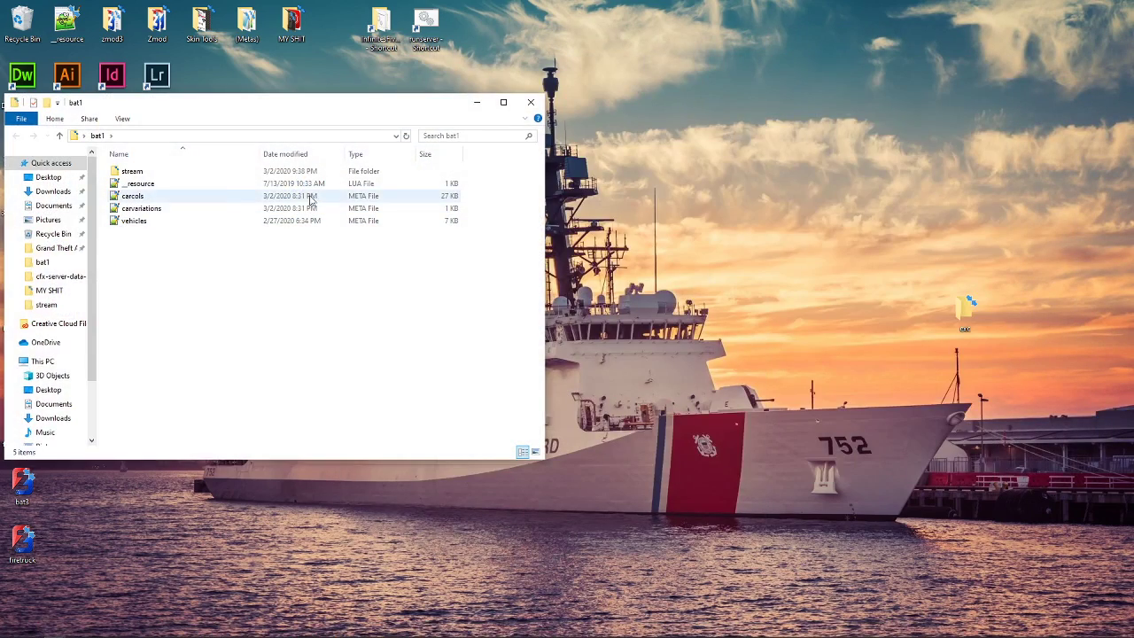
drag(182, 102, 451, 95)
click(803, 94)
double_click(390, 37)
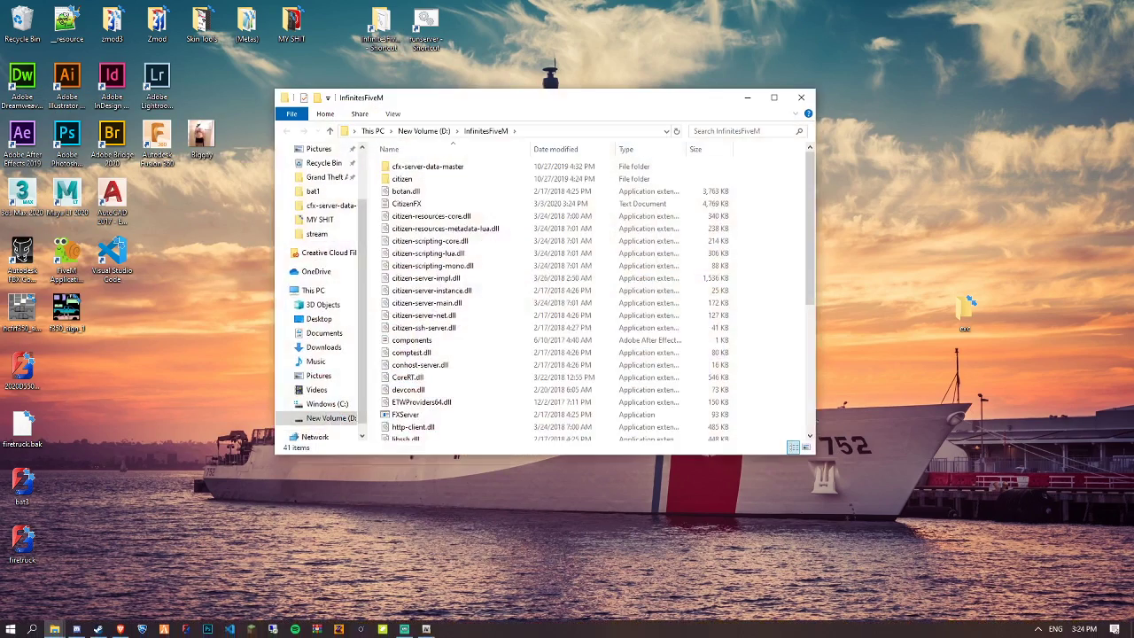
click(801, 97)
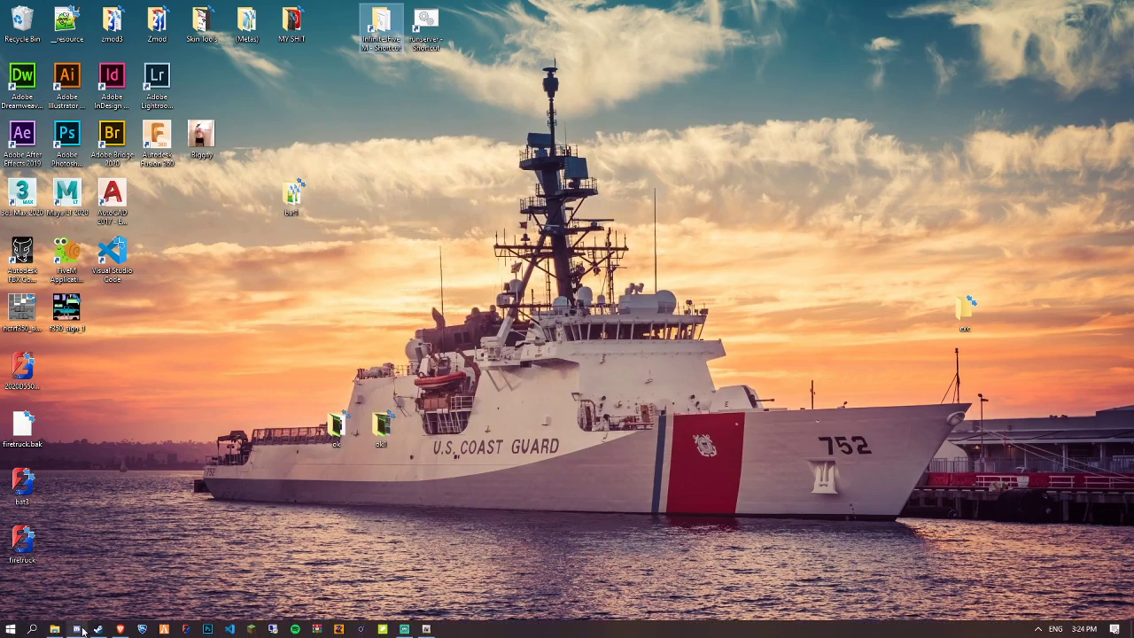
double_click(342, 426)
click(554, 49)
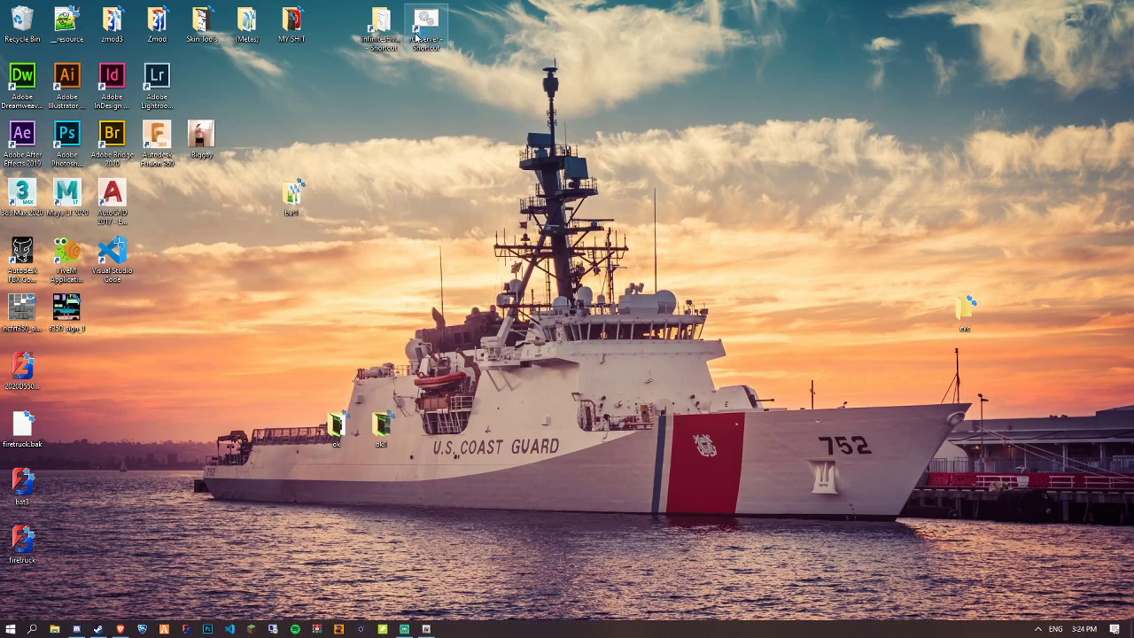
Open the server's [cars] resource folder, check inside the brush1 folder and return to the list
double_click(396, 39)
double_click(212, 109)
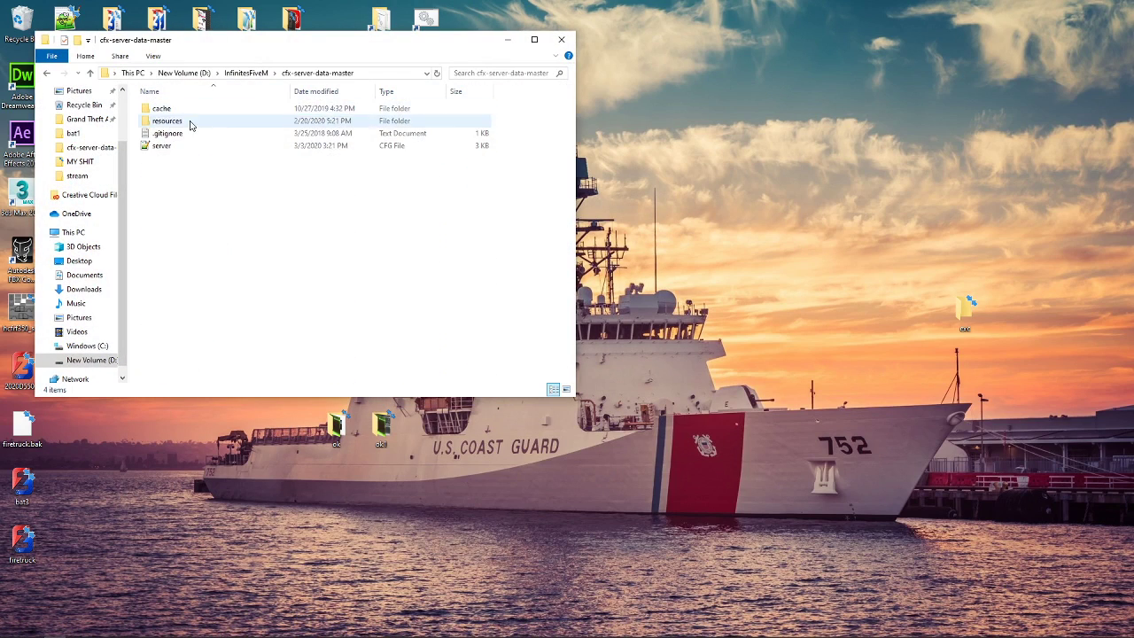
double_click(190, 121)
double_click(162, 108)
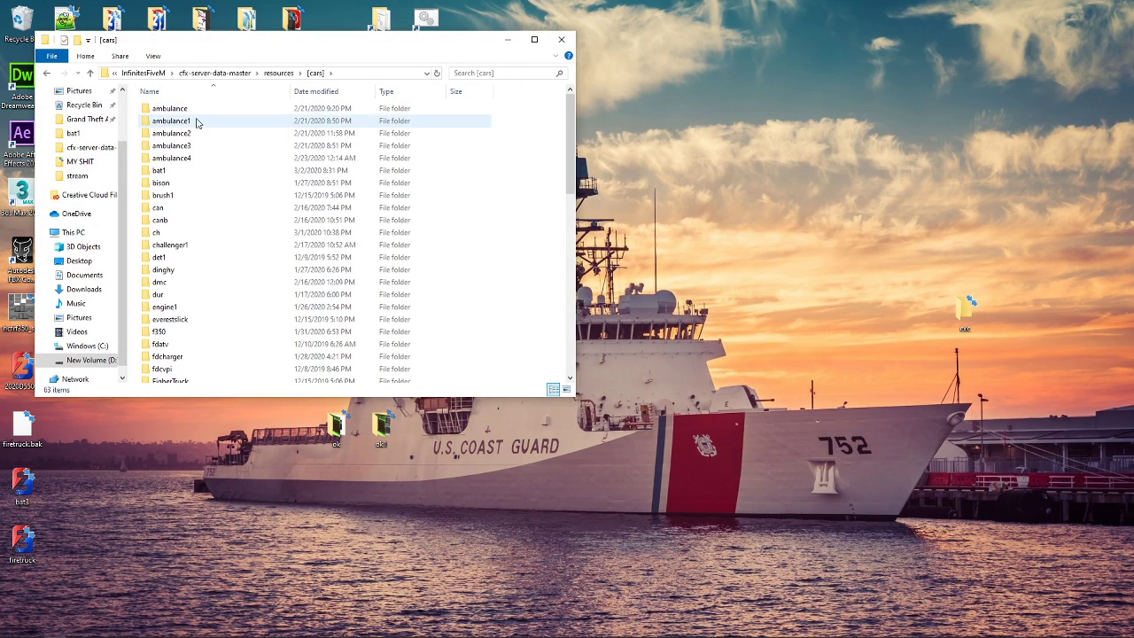
double_click(179, 195)
click(47, 72)
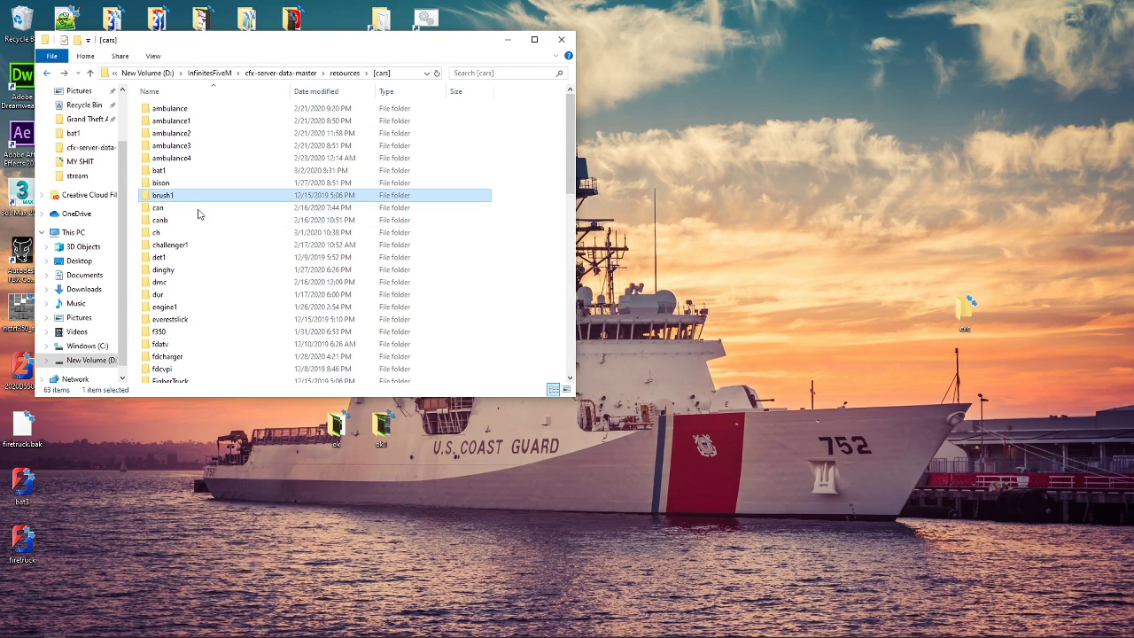
Copy the __resource, carcols, carvariations and vehicles files from the engine1 folder and return to the resources folder
double_click(173, 307)
drag(197, 177, 190, 220)
scroll(221, 345, down, 2)
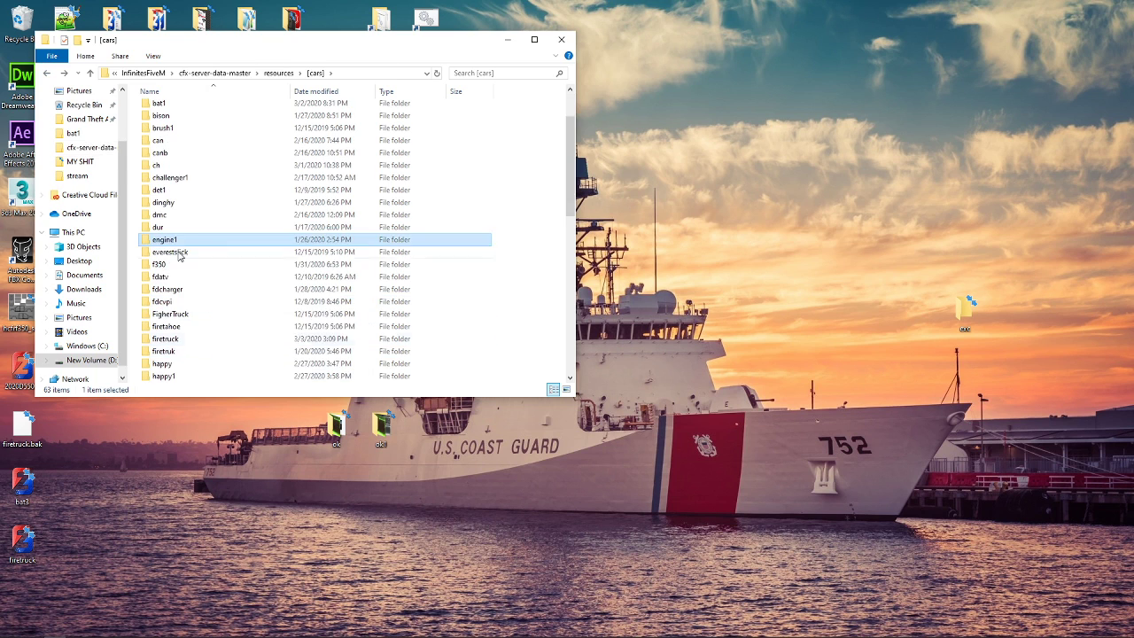
double_click(180, 243)
drag(180, 190, 233, 198)
click(278, 73)
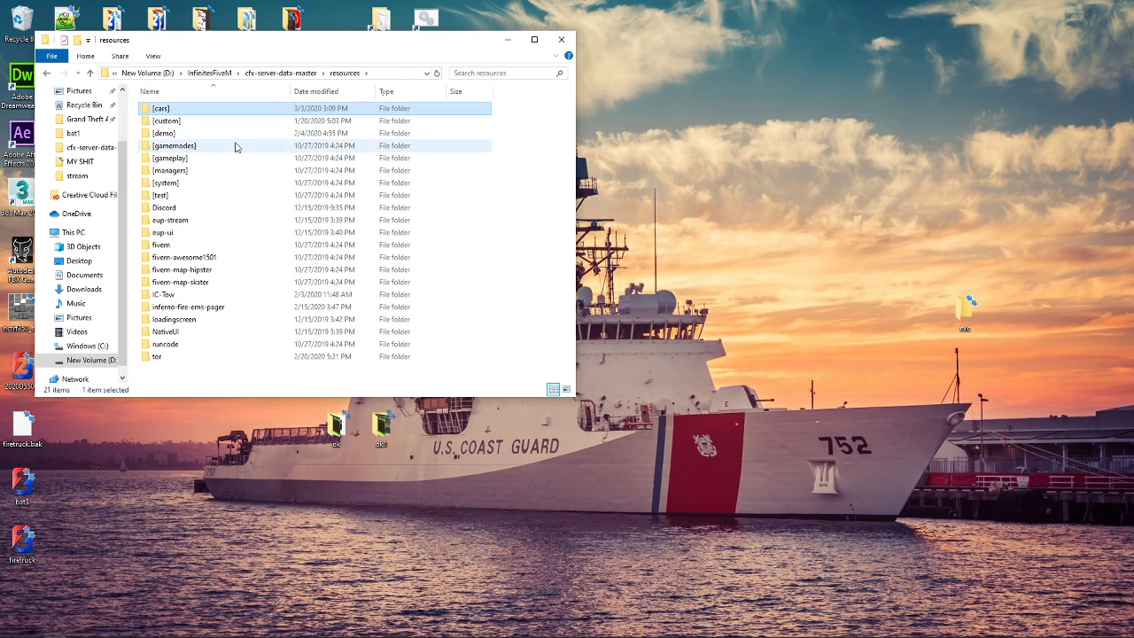
Replace the firetruck resource's __resource, carcols, carvariations and vehicles files with the copied ones
double_click(195, 108)
scroll(228, 274, down, 2)
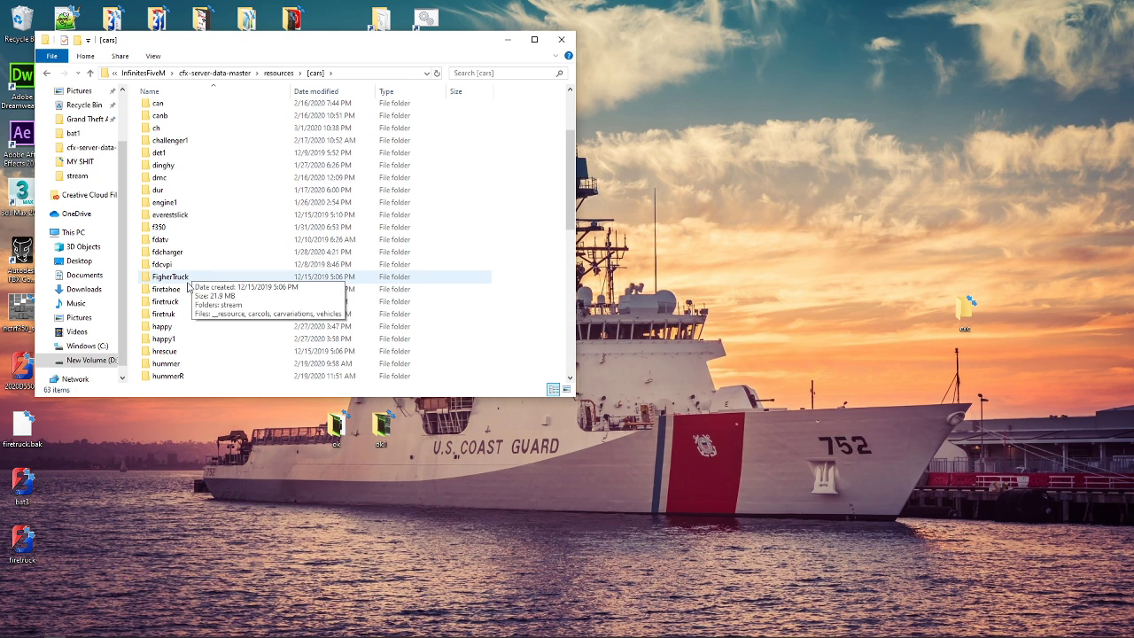
double_click(169, 301)
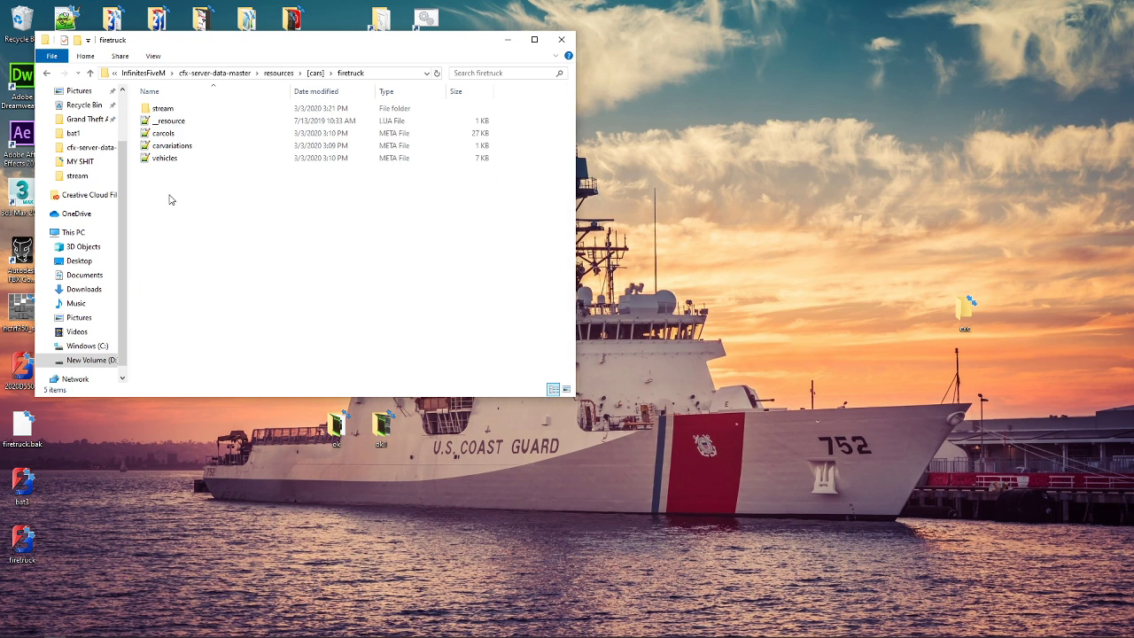
drag(191, 215, 173, 123)
key(Delete)
key(ctrl+v)
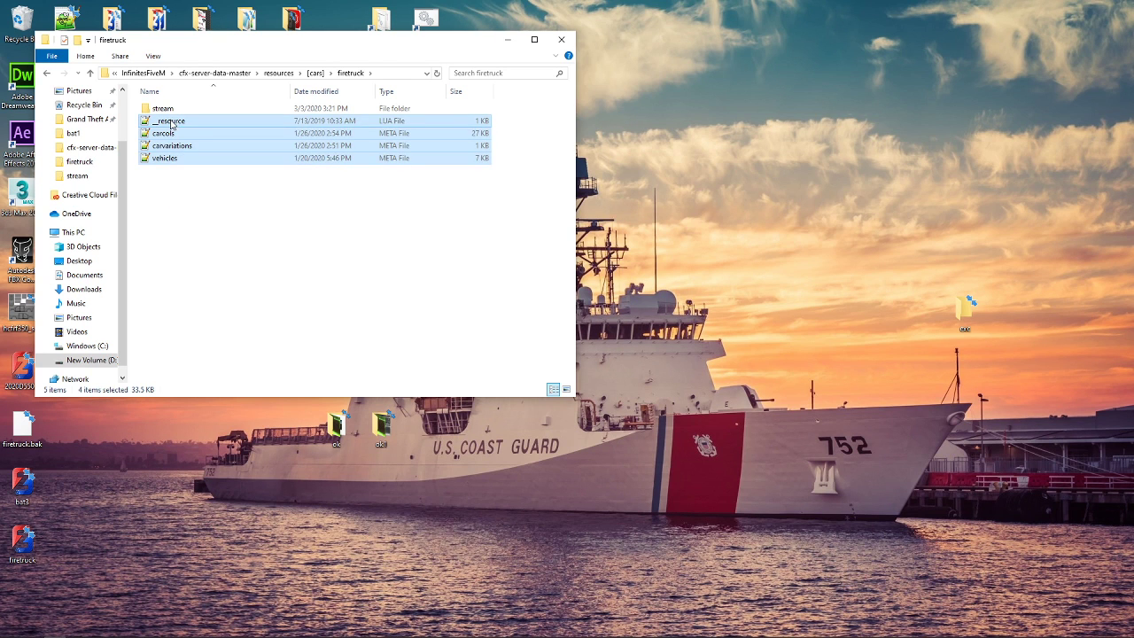
Set the siren name in the firetruck's carcols.meta to firetruck and save the file
double_click(174, 133)
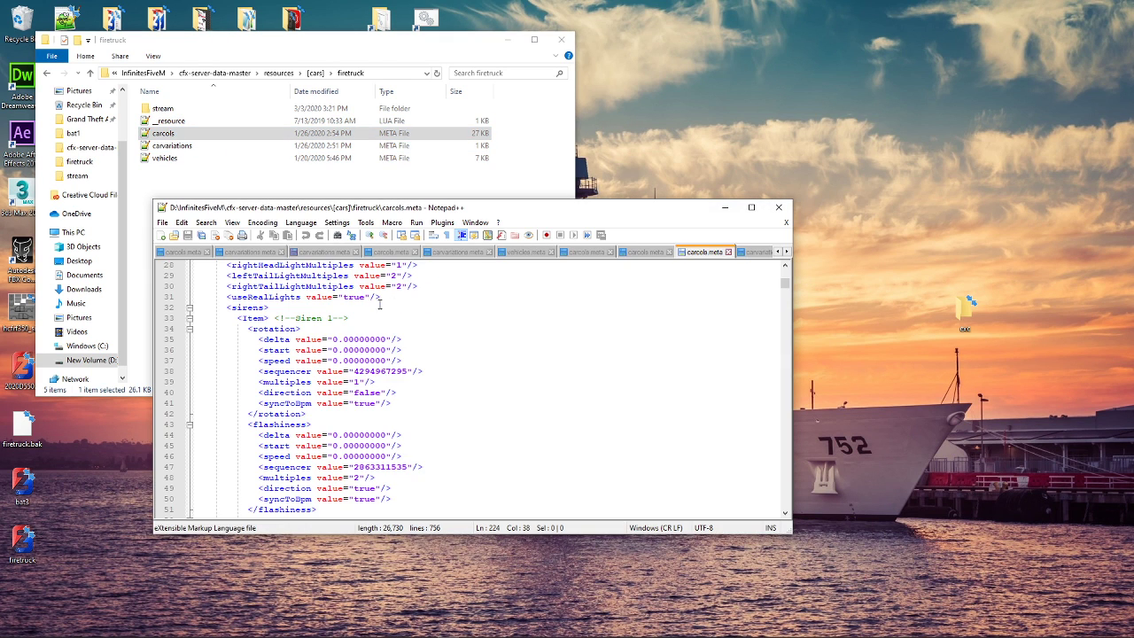
scroll(341, 338, up, 9)
double_click(276, 318)
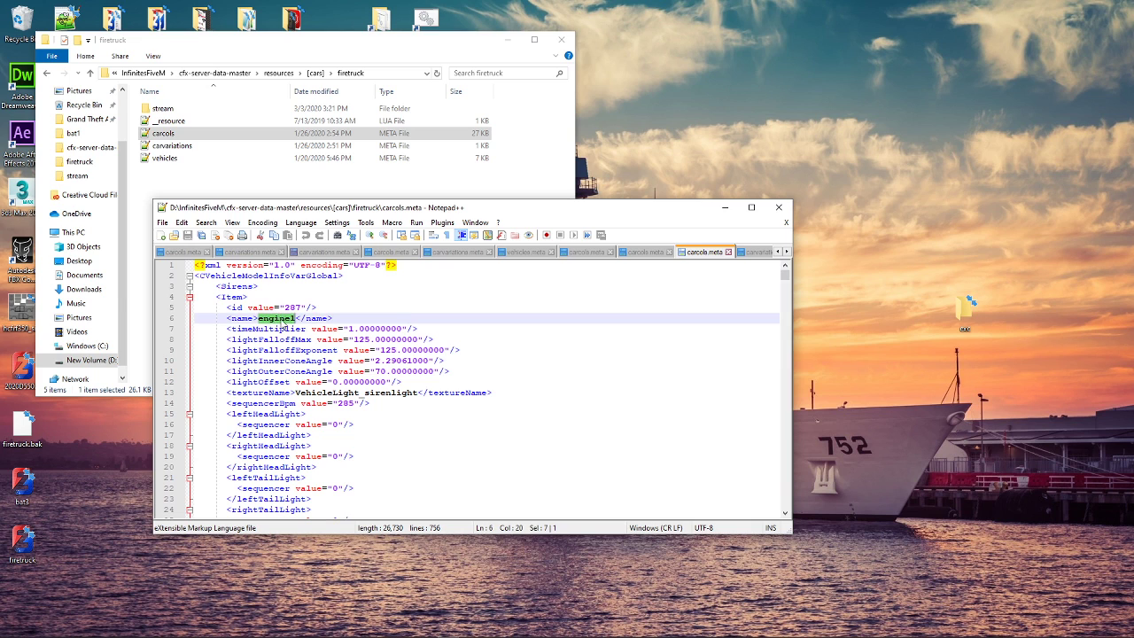
text(firetruck)
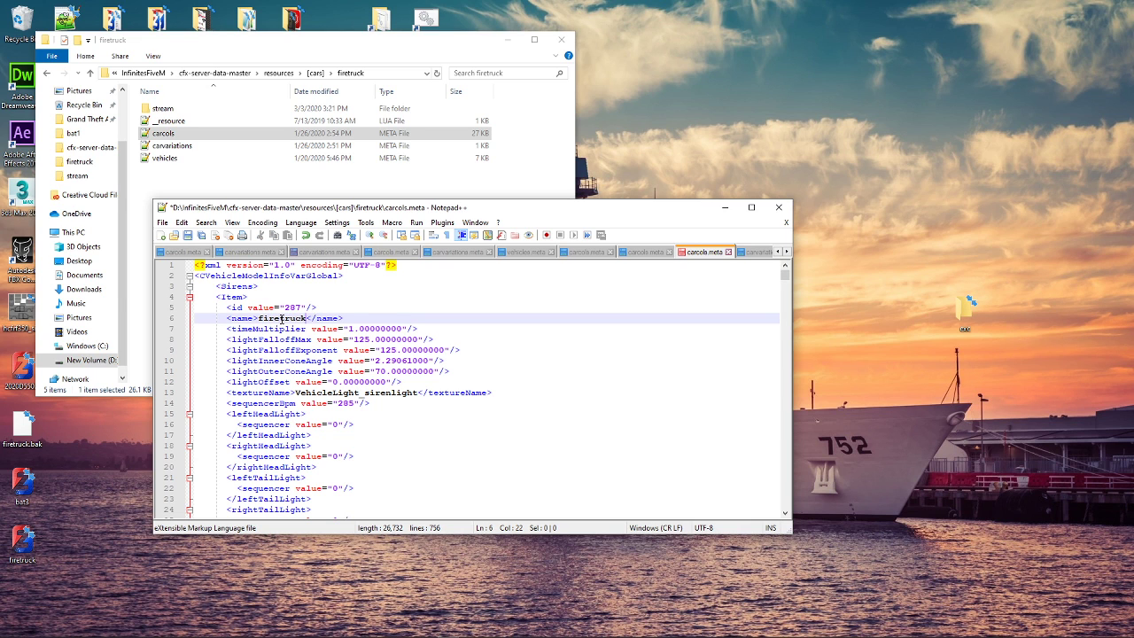
key(ctrl+s)
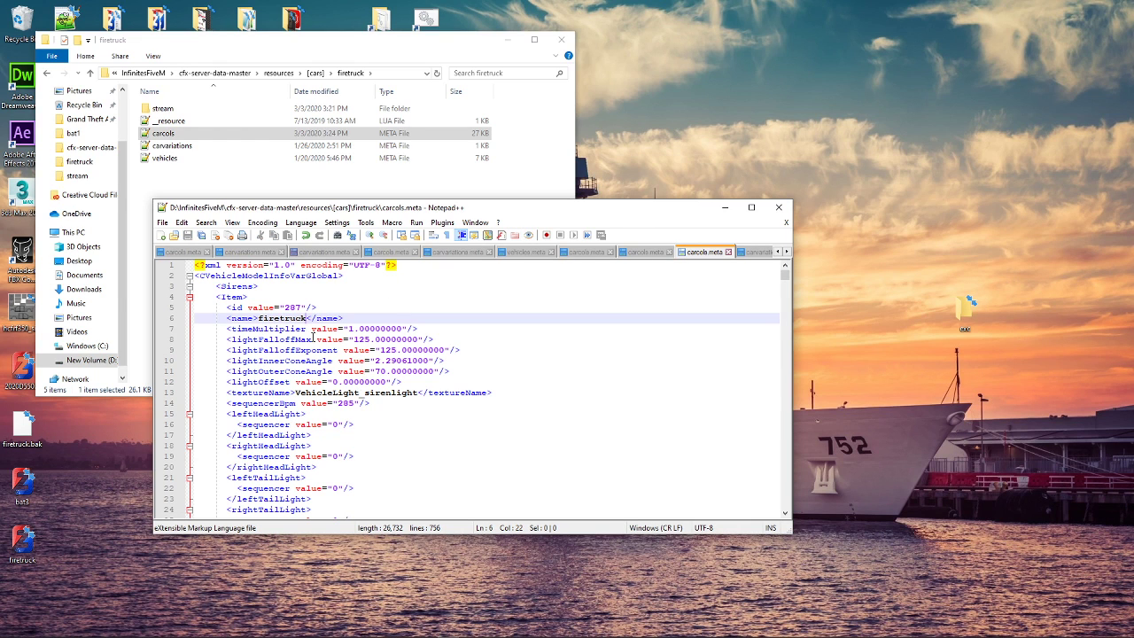
Set modelName in the firetruck's carvariations.meta to firetruck, then save and close the file
double_click(171, 145)
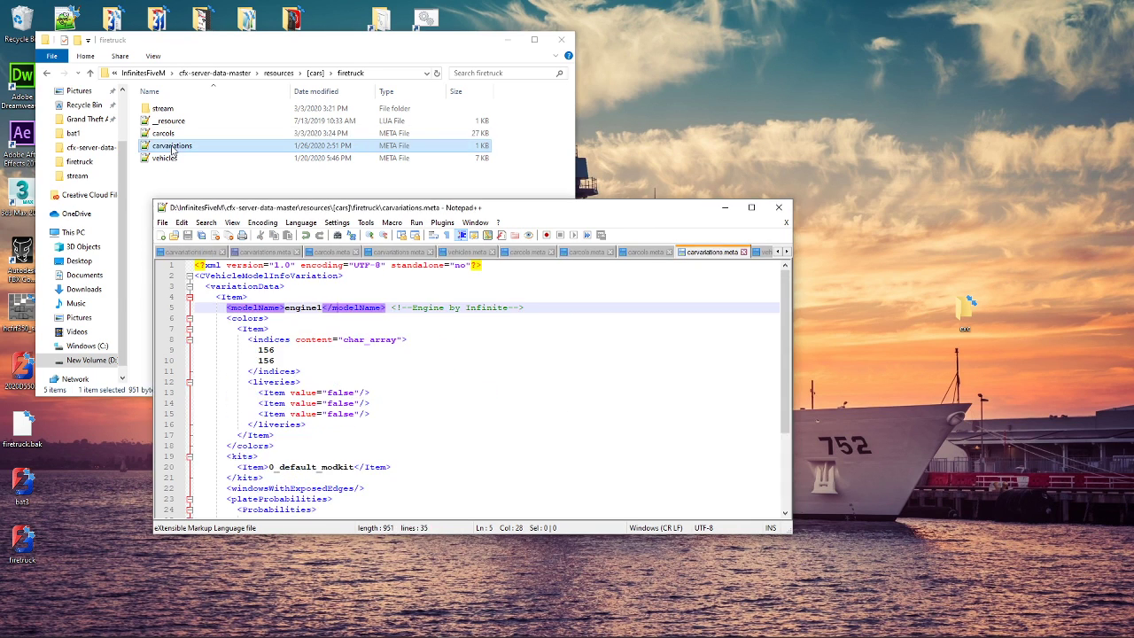
double_click(308, 307)
text(firetruck)
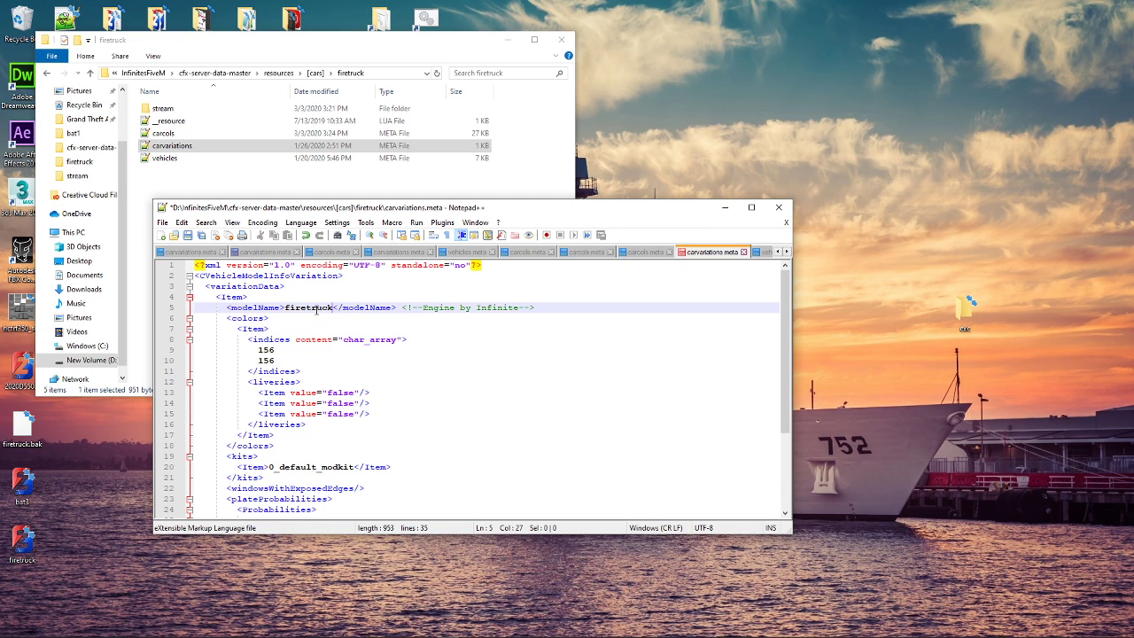
key(ctrl+s)
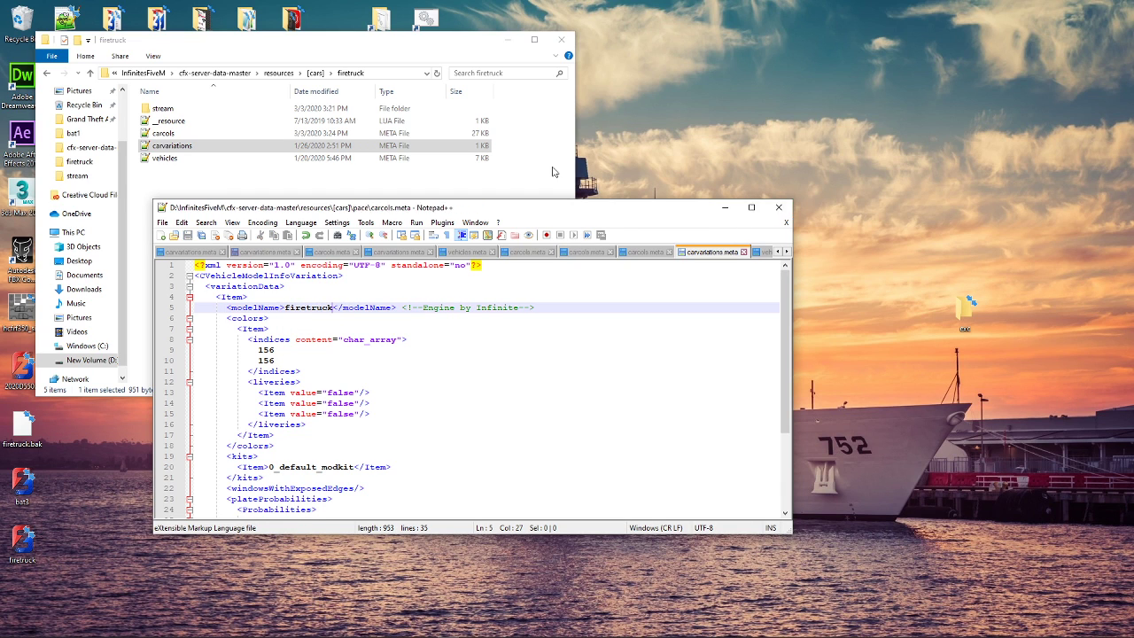
click(779, 207)
Set modelName, txdName and gameName in the firetruck's vehicles.meta to firetruck, then save and close the file
double_click(264, 158)
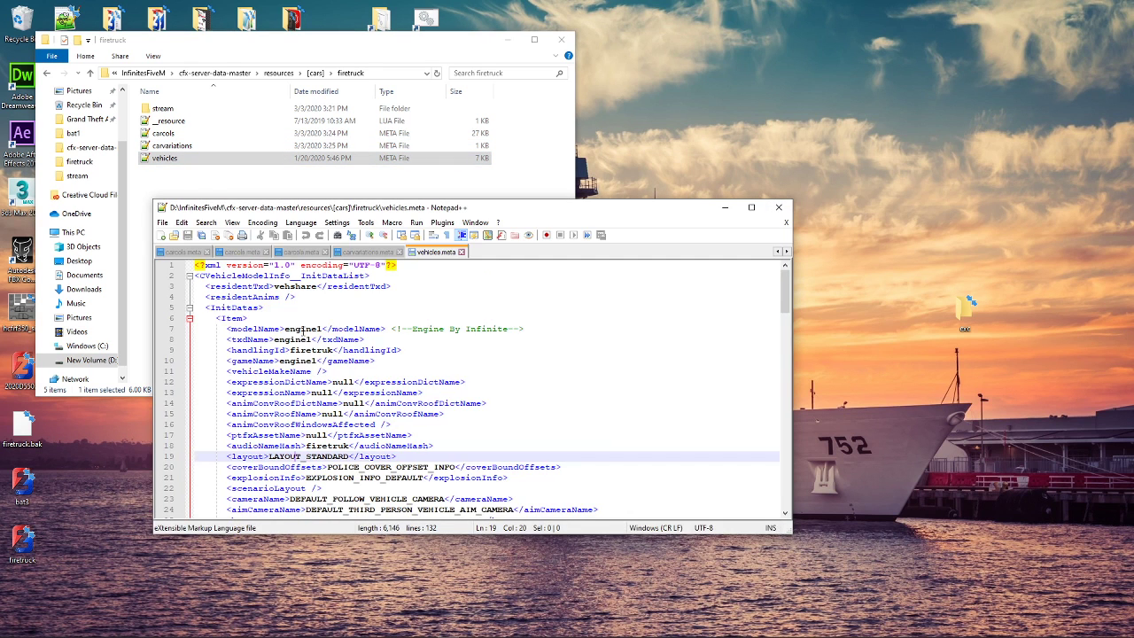
double_click(303, 328)
text(firetruck)
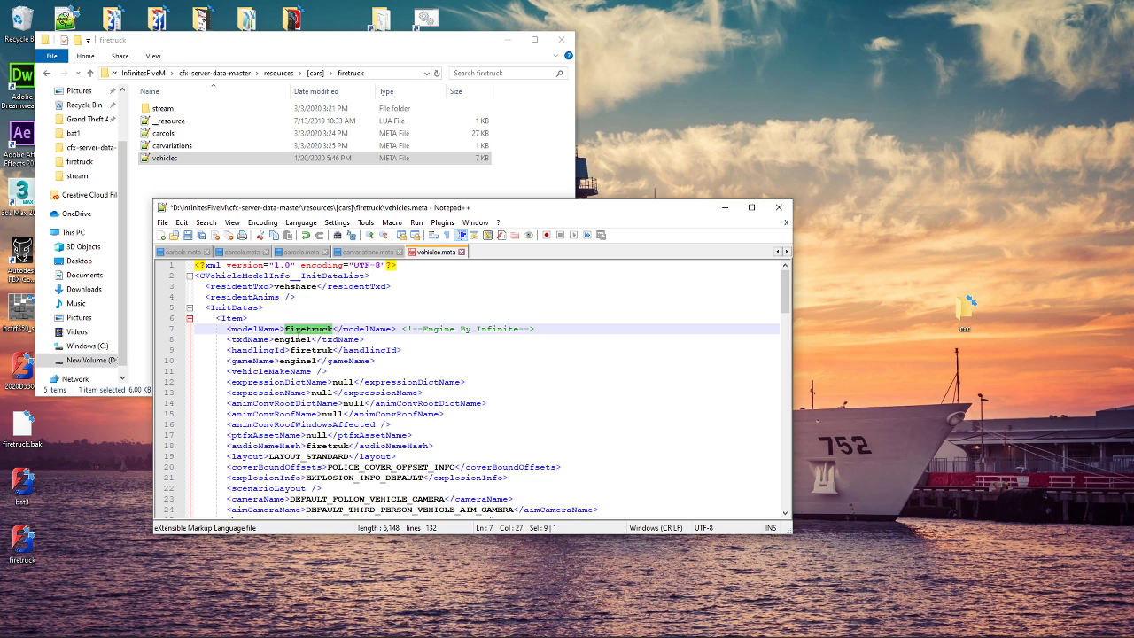
drag(295, 350, 290, 350)
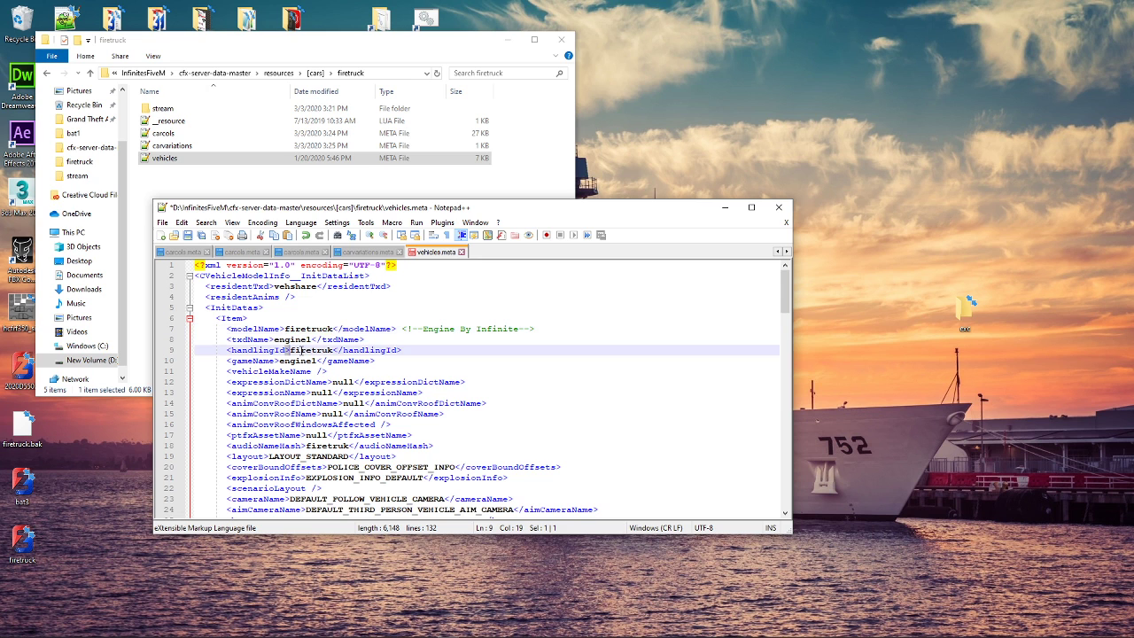
double_click(292, 340)
text(firetruck)
double_click(297, 361)
text(firetruck)
key(ctrl+s)
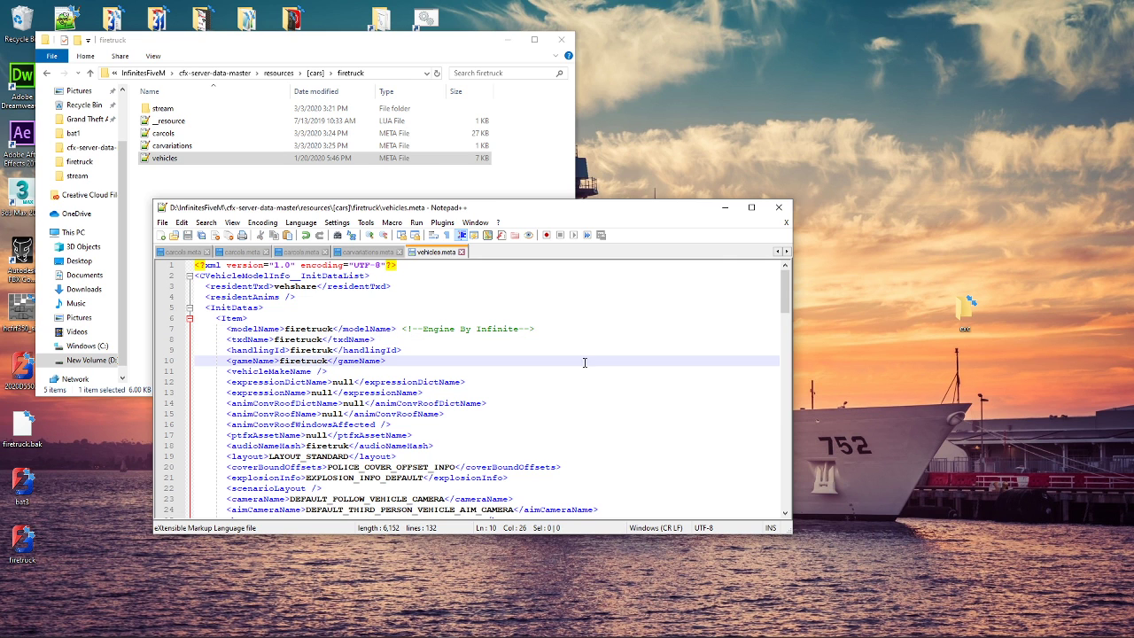
click(779, 207)
Open the firetruck's carcols.meta and copy the 180-degree rotation value 3.14159265 from the Carcols Stuff notes in the (Metas) folder
double_click(178, 134)
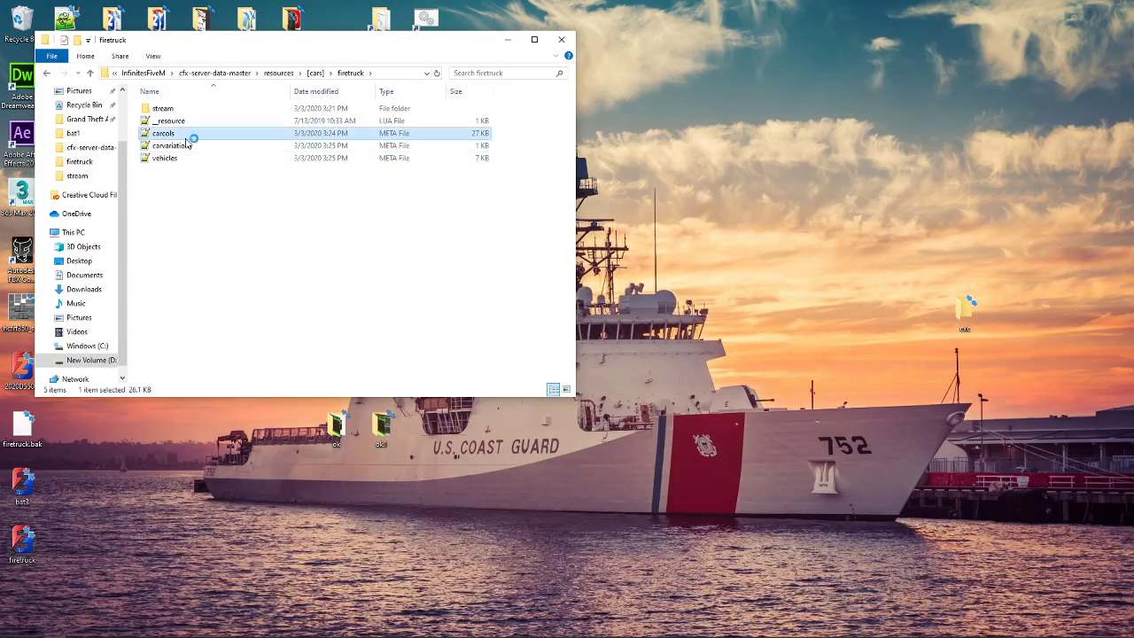
scroll(424, 363, down, 20)
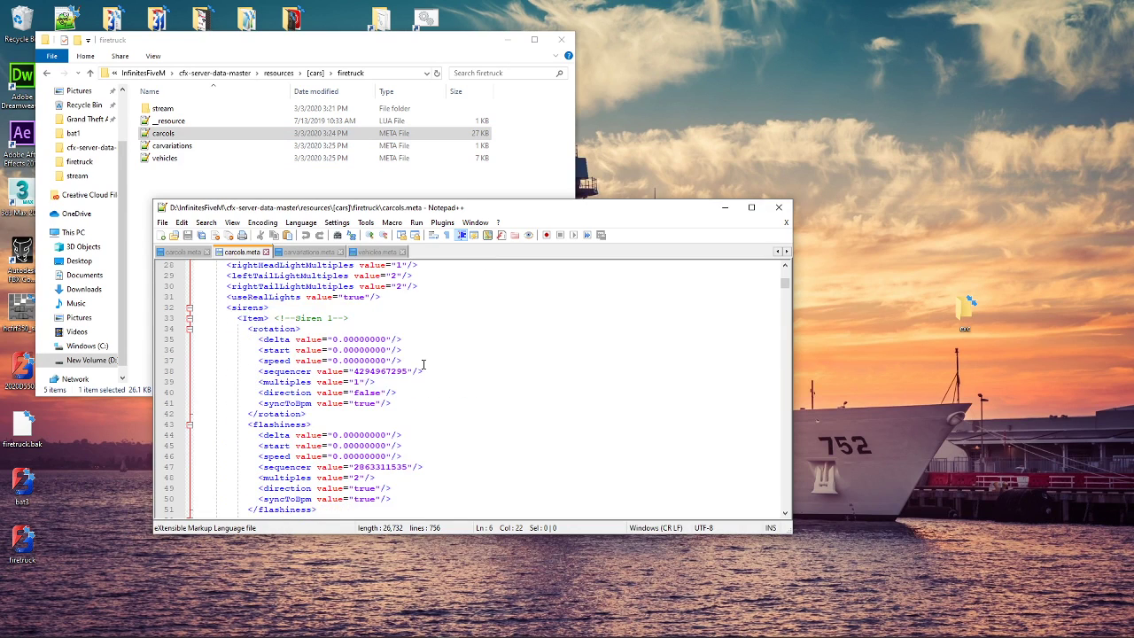
double_click(246, 18)
double_click(197, 136)
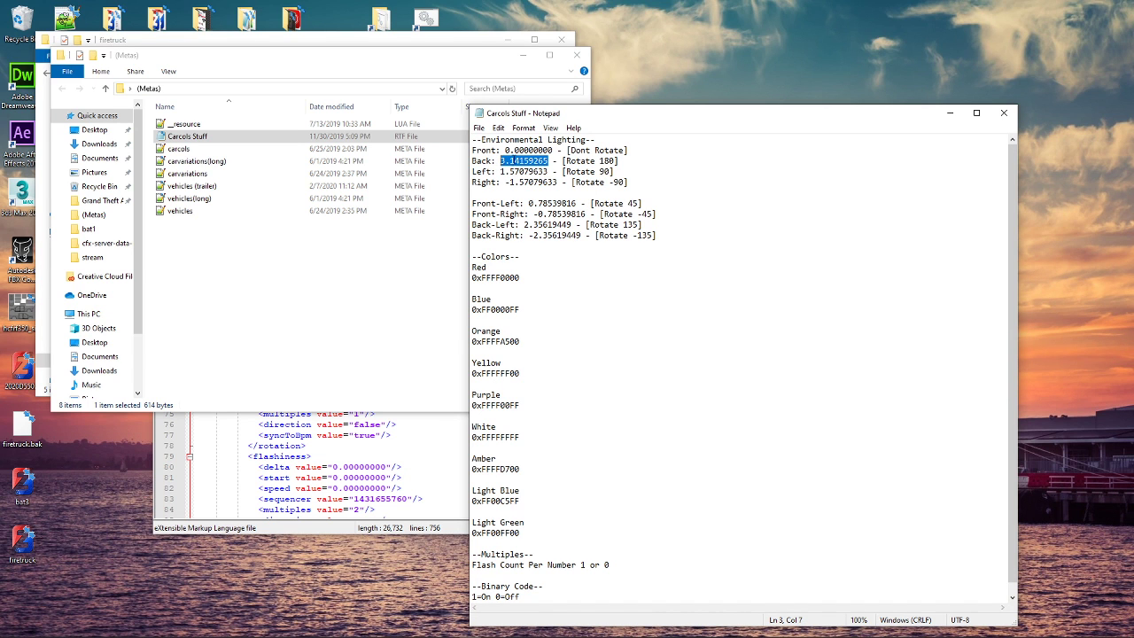
click(1004, 114)
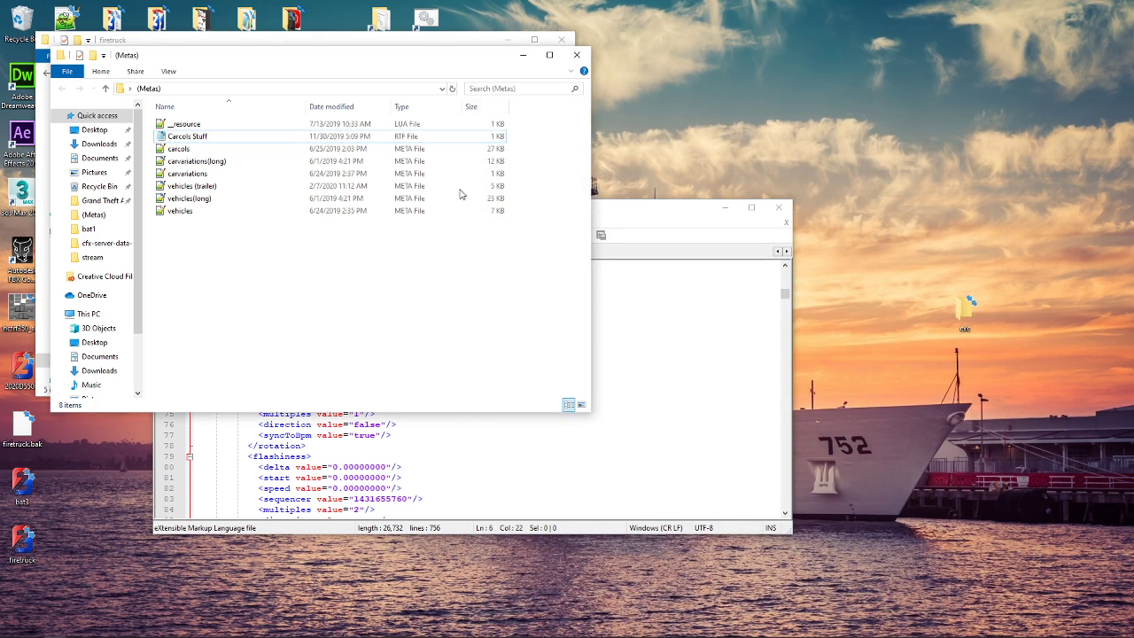
click(577, 55)
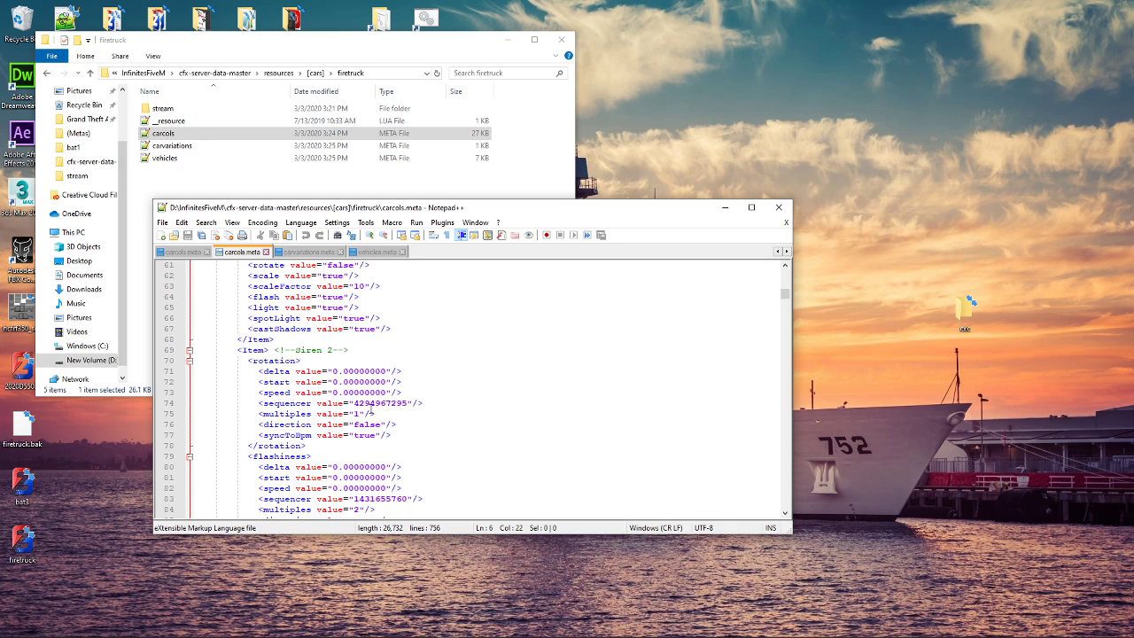
Set the flashiness delta of Siren 7 and Siren 8 in carcols.meta to 3.14159265
scroll(373, 410, down, 19)
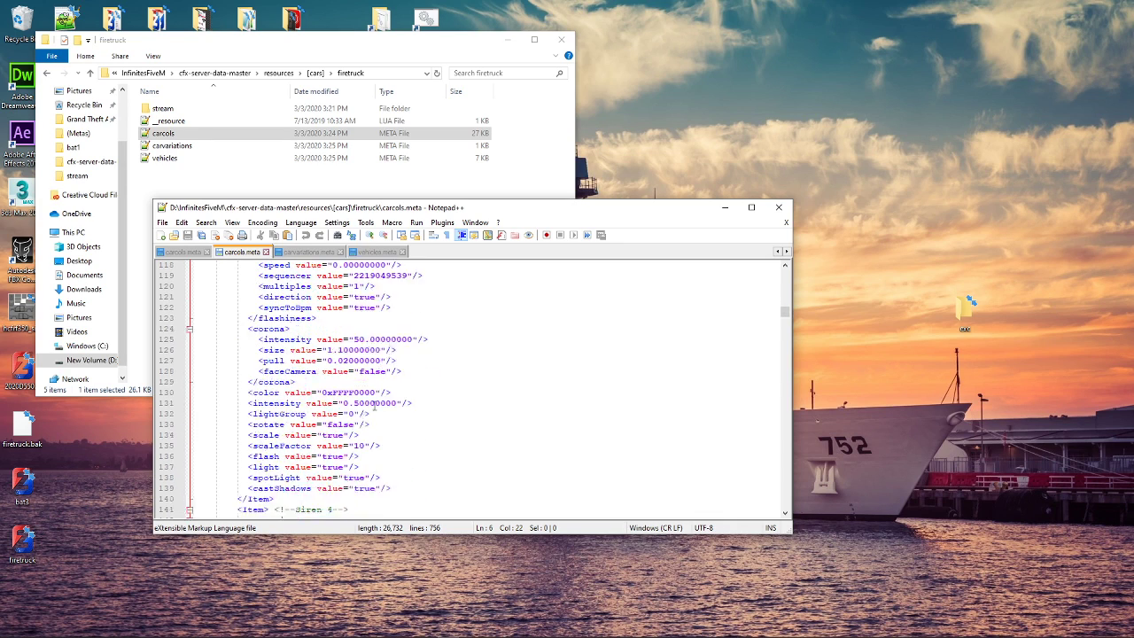
scroll(374, 405, down, 19)
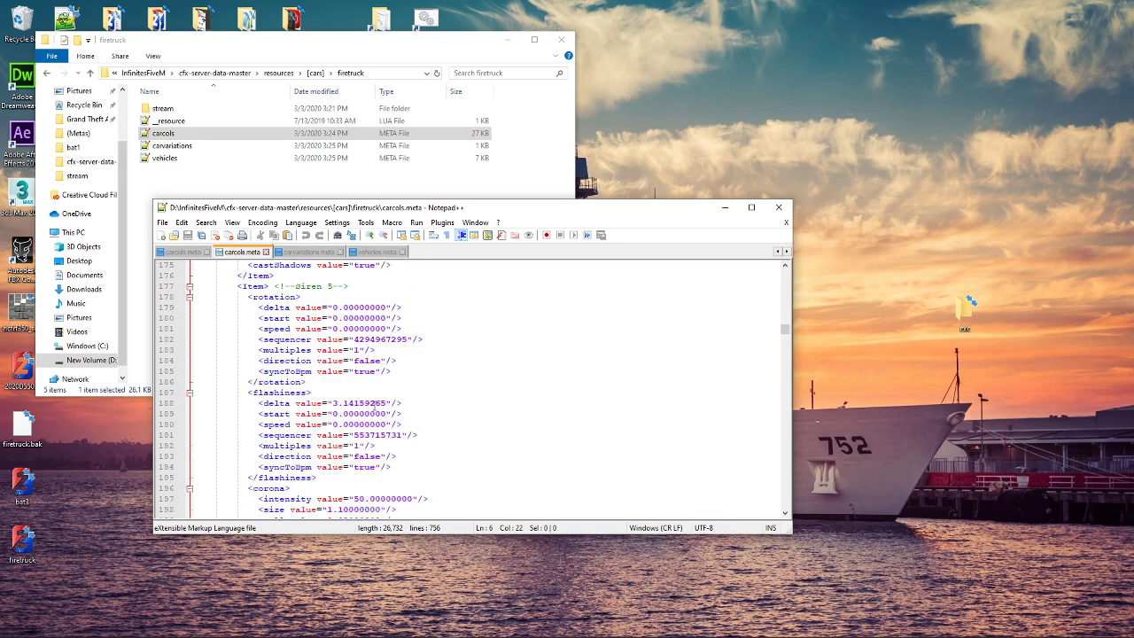
scroll(370, 406, down, 18)
scroll(370, 405, down, 8)
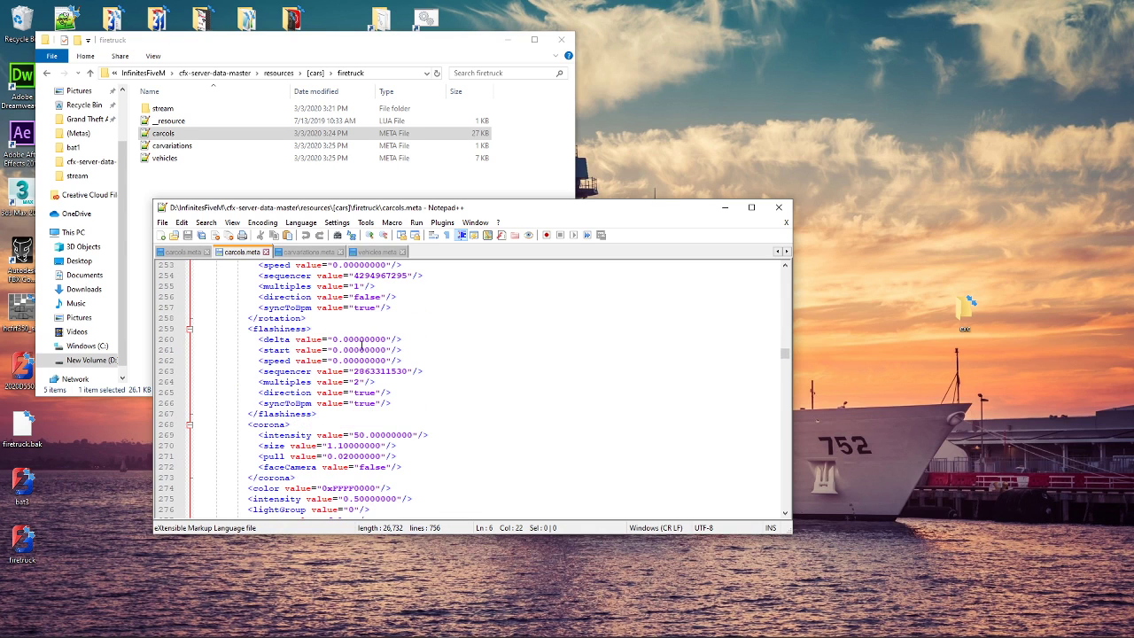
double_click(363, 342)
key(BackSpace)
scroll(364, 346, down, 13)
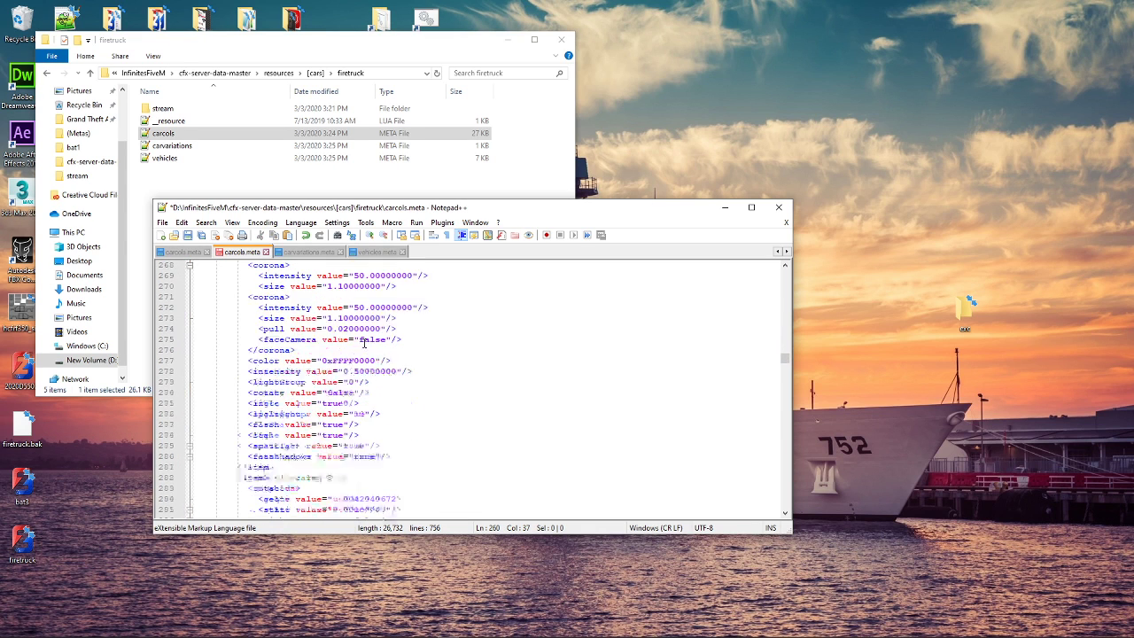
click(368, 307)
double_click(368, 308)
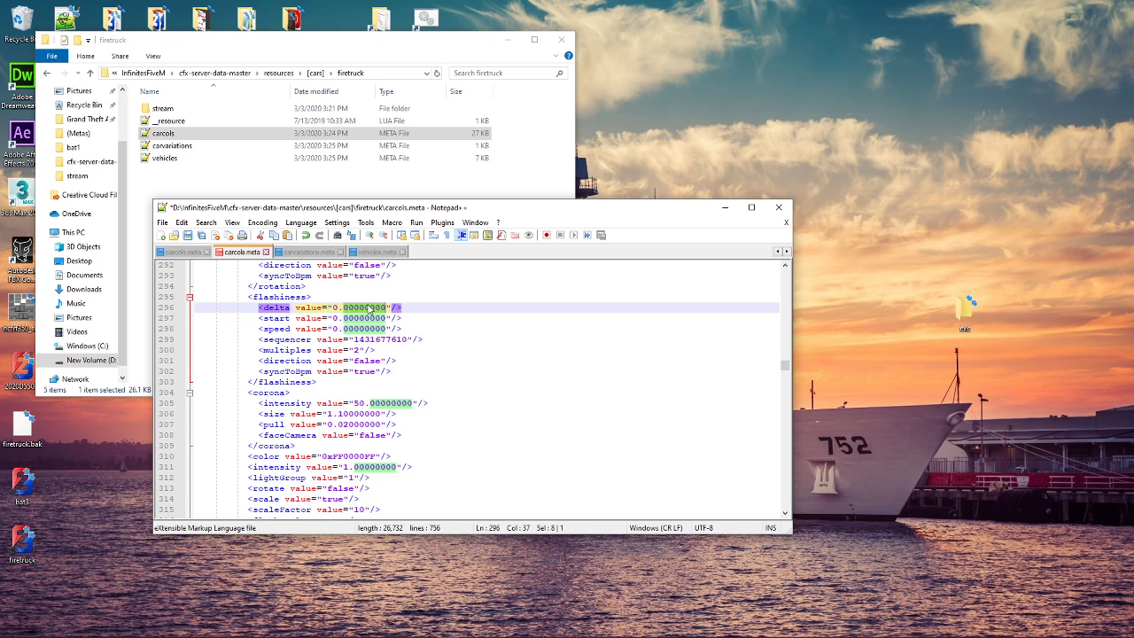
key(BackSpace)
key(BackSpace)
key(BackSpace)
Set the flashiness delta of Siren 9, Siren 10 and Siren 11 to 3.14159265, then save and close carcols.meta
scroll(368, 307, down, 9)
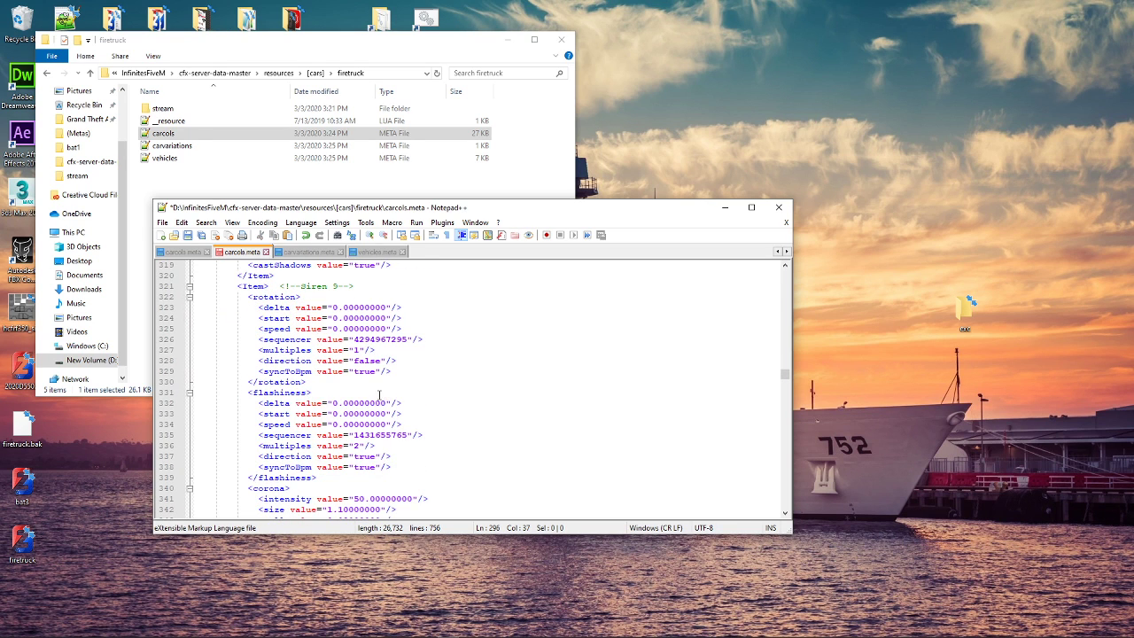
double_click(364, 403)
key(BackSpace)
scroll(363, 406, down, 13)
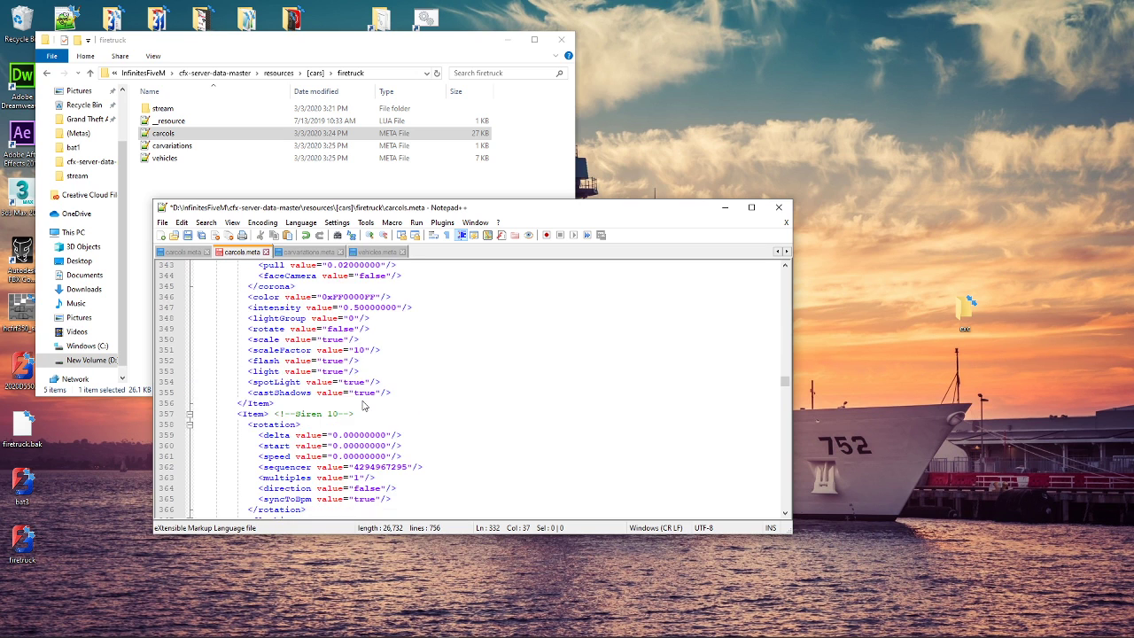
click(358, 371)
double_click(358, 371)
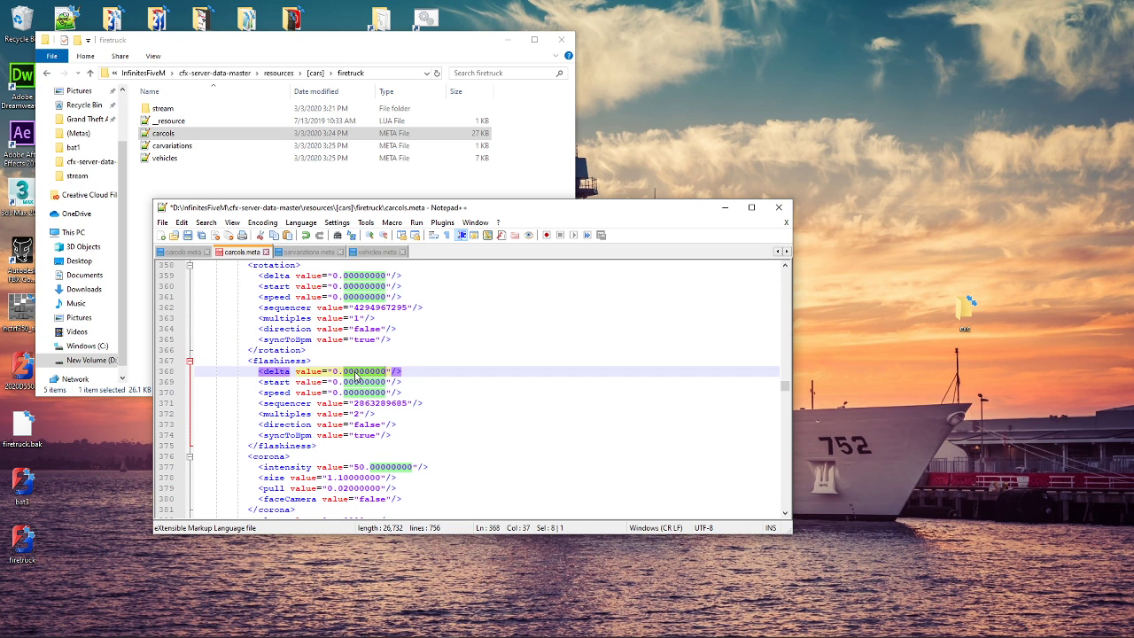
key(Right)
scroll(355, 376, down, 11)
scroll(354, 376, down, 1)
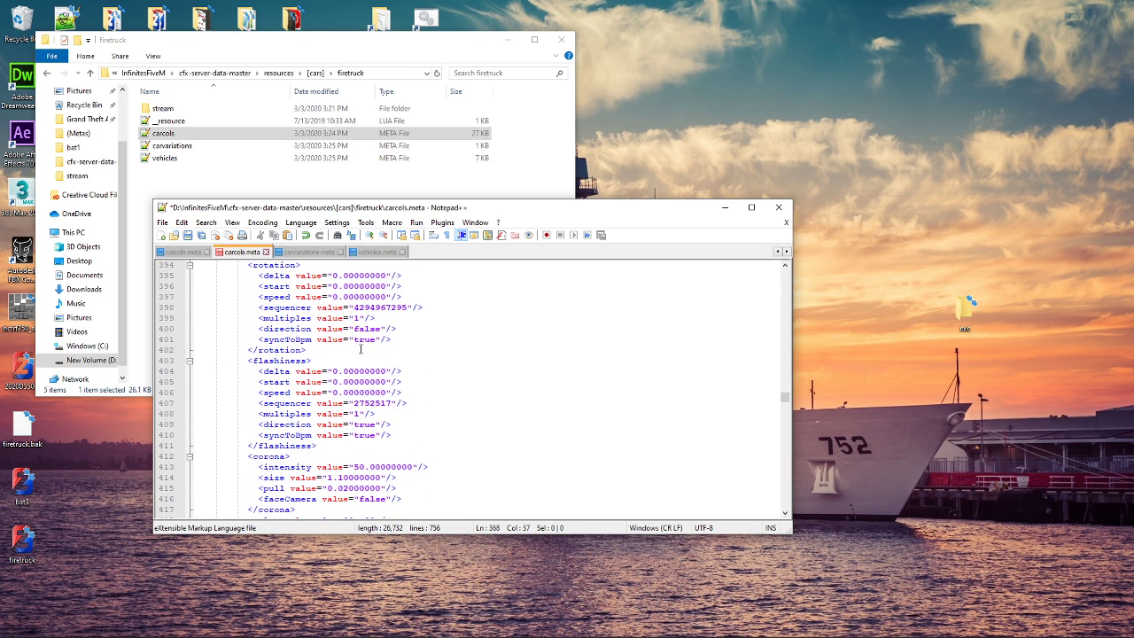
double_click(357, 371)
key(BackSpace)
text(3.14159265)
key(ctrl+s)
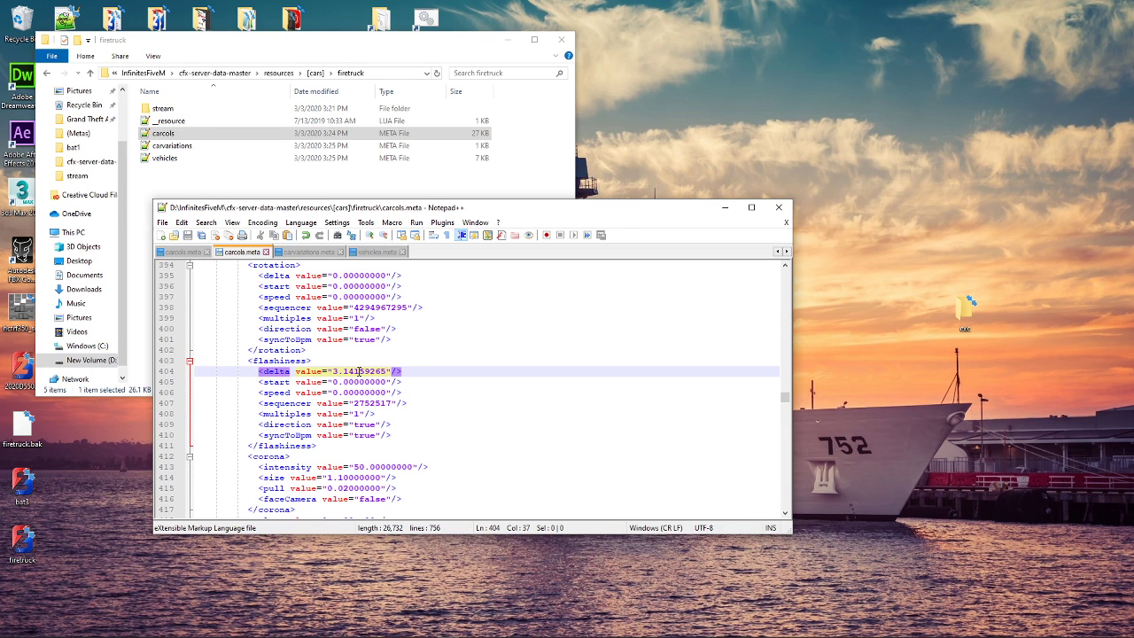
click(779, 207)
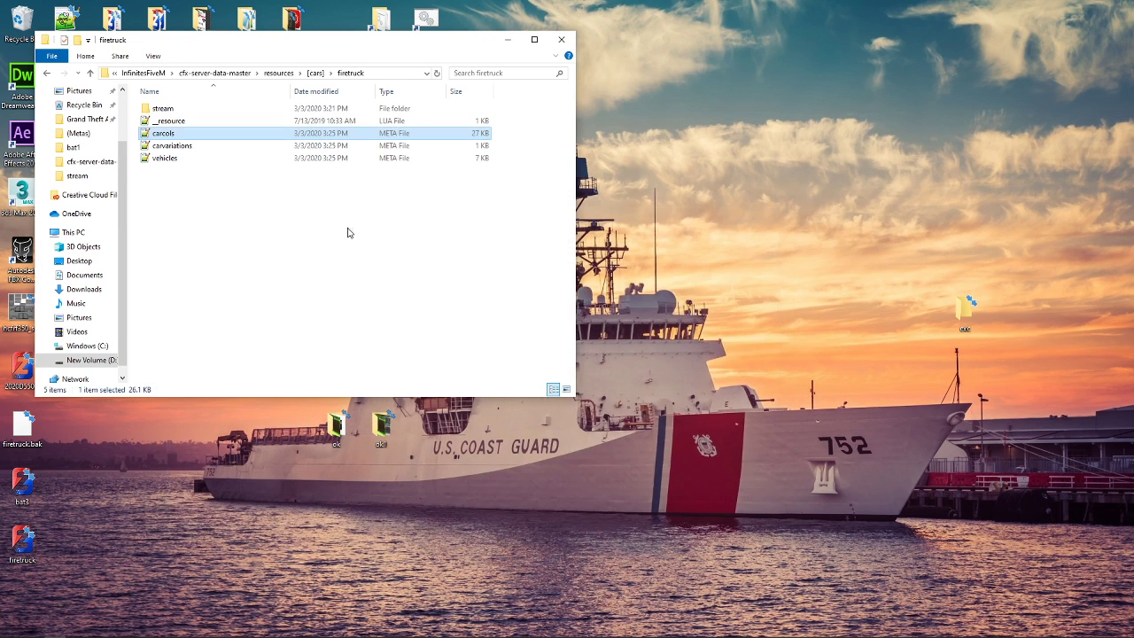
click(164, 145)
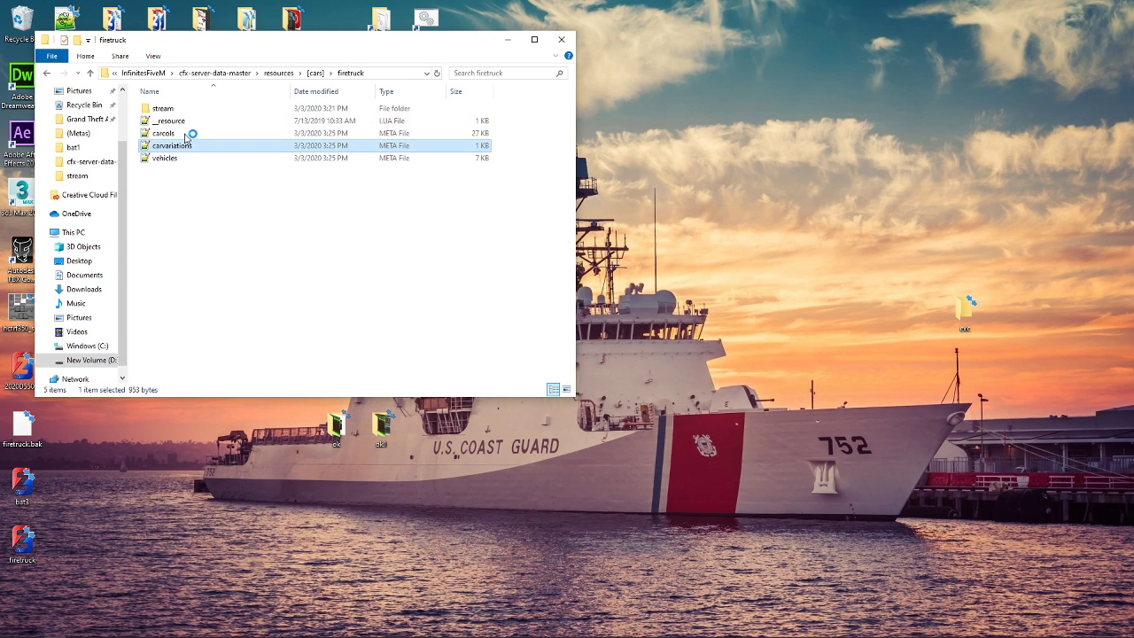
double_click(188, 144)
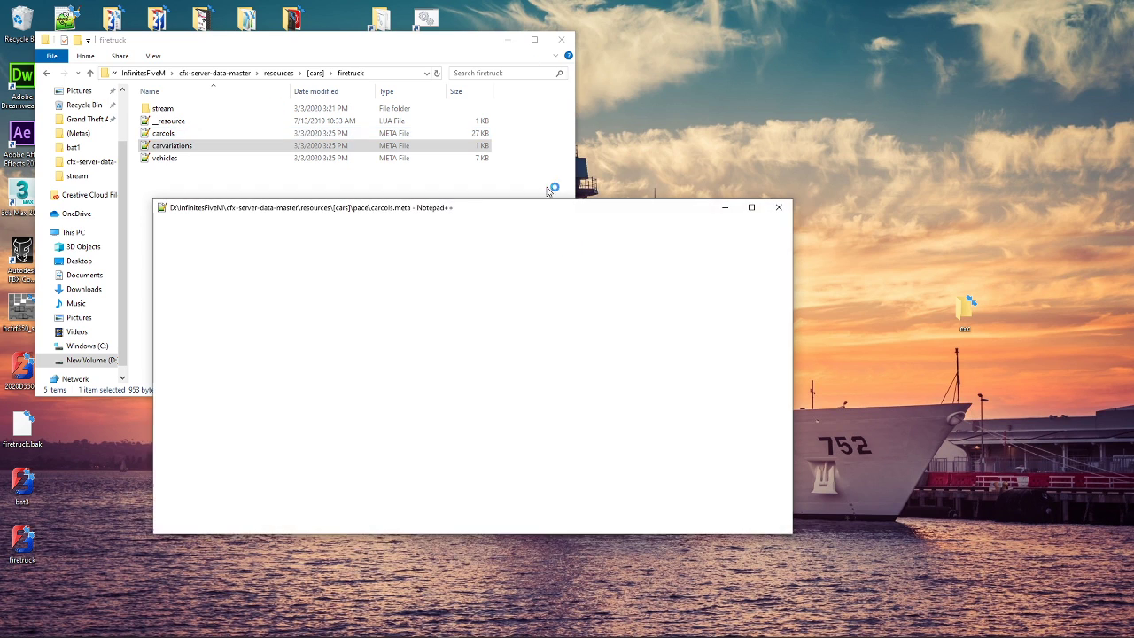
click(779, 207)
Replace the siren id value at the start of the firetruck's carcols.meta with a new number, then save and close it
double_click(182, 133)
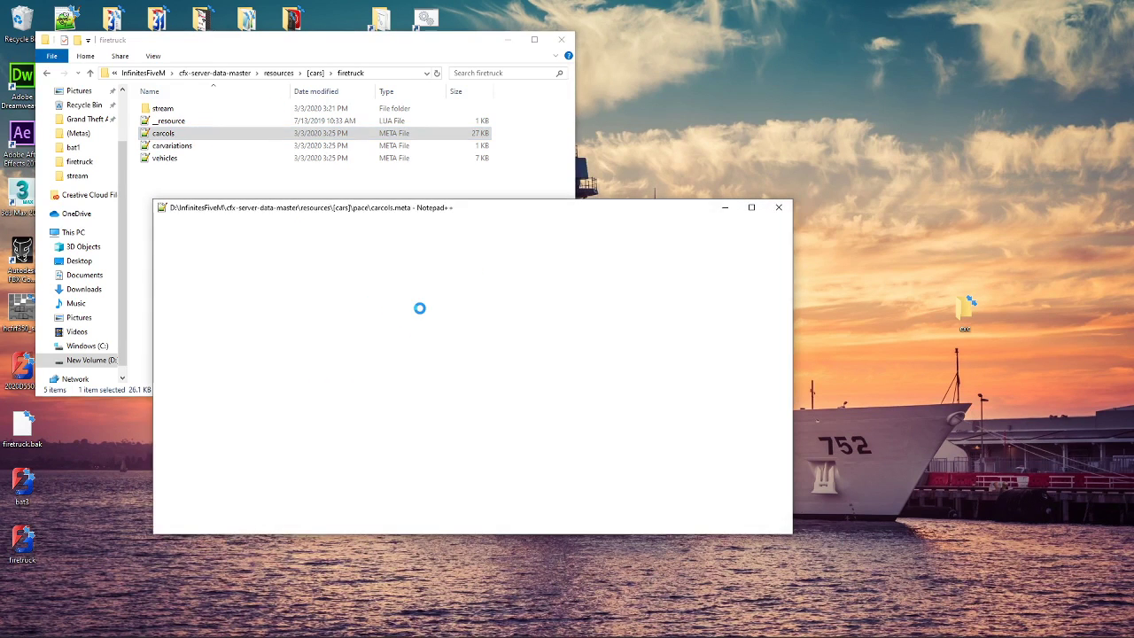
scroll(572, 347, up, 7)
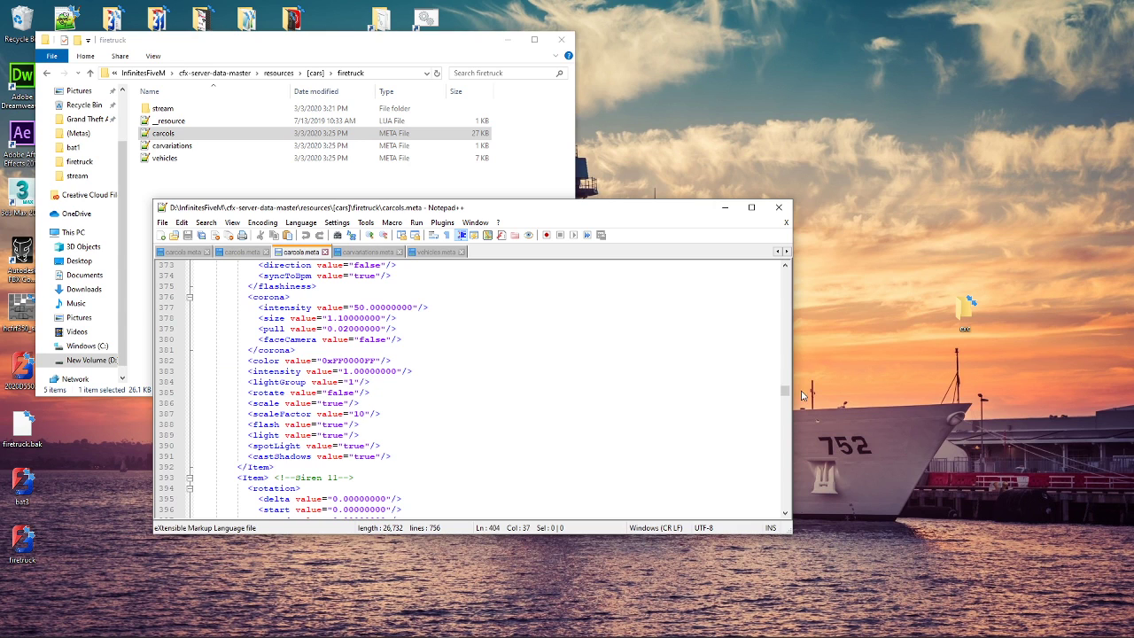
drag(789, 394, 783, 276)
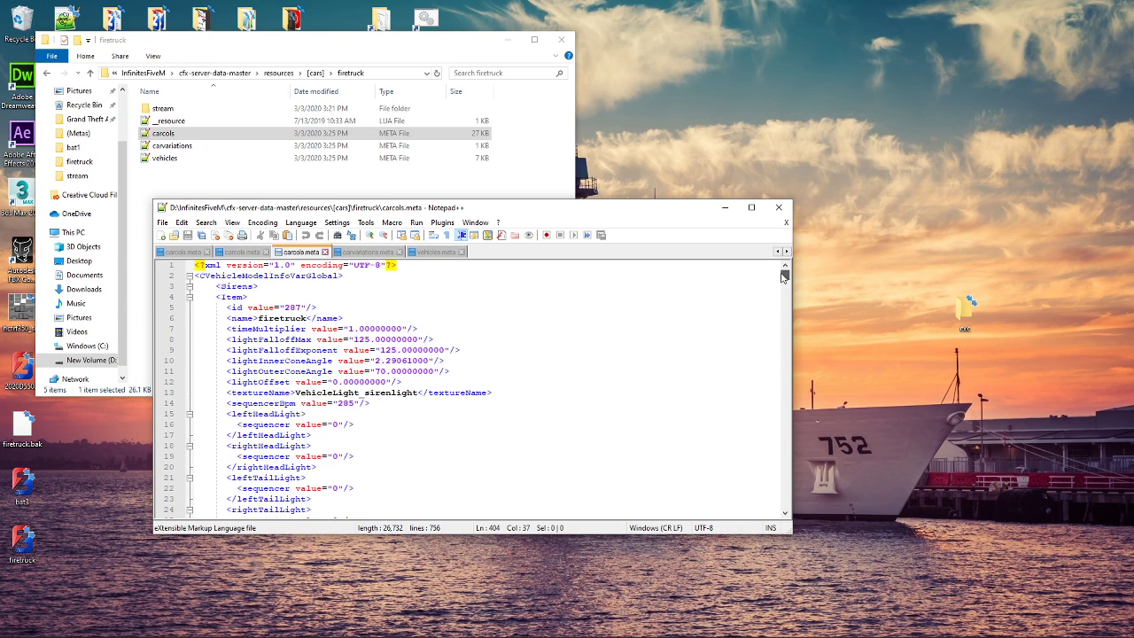
double_click(293, 308)
key(BackSpace)
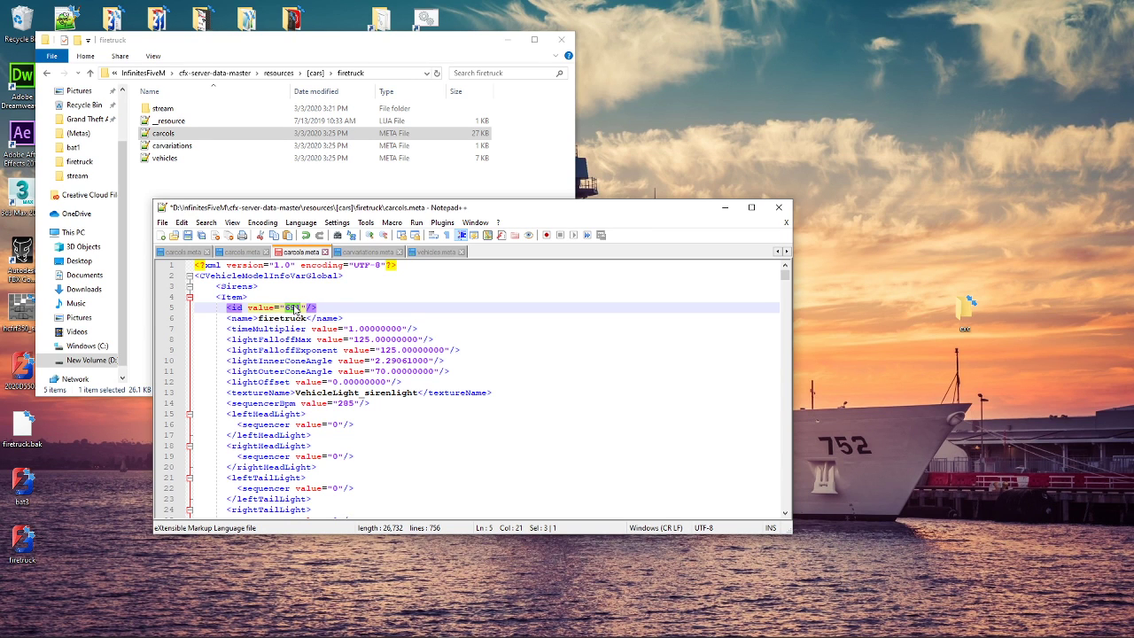
key(ctrl+s)
click(780, 210)
Set the sirenSettings value in the firetruck's carvariations.meta to 691, then save and close the file
double_click(212, 146)
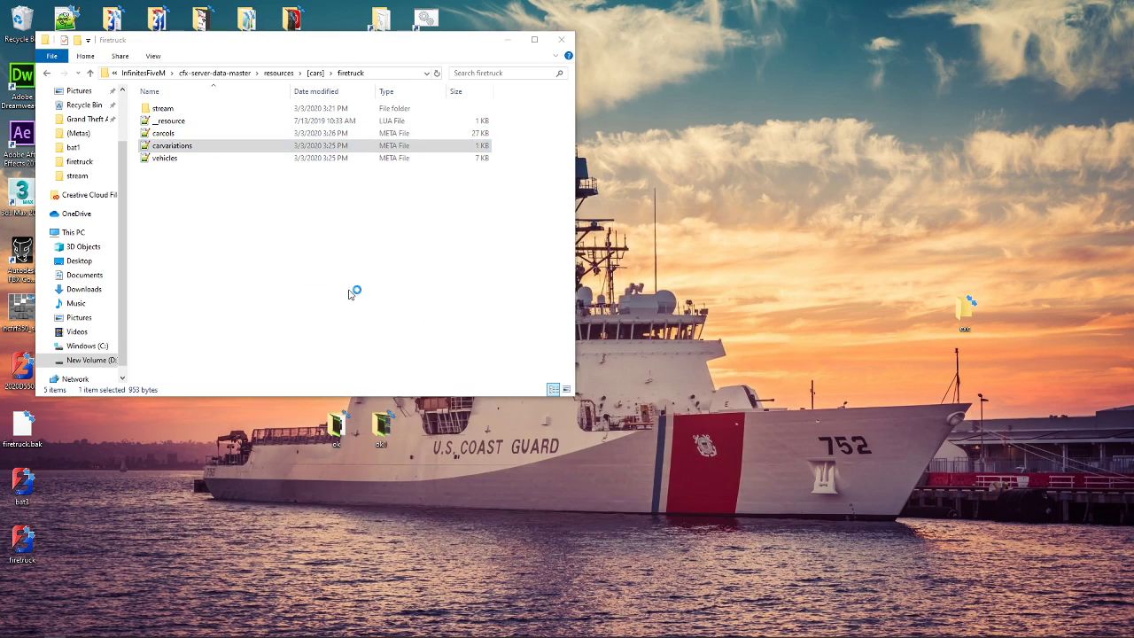
scroll(414, 388, down, 4)
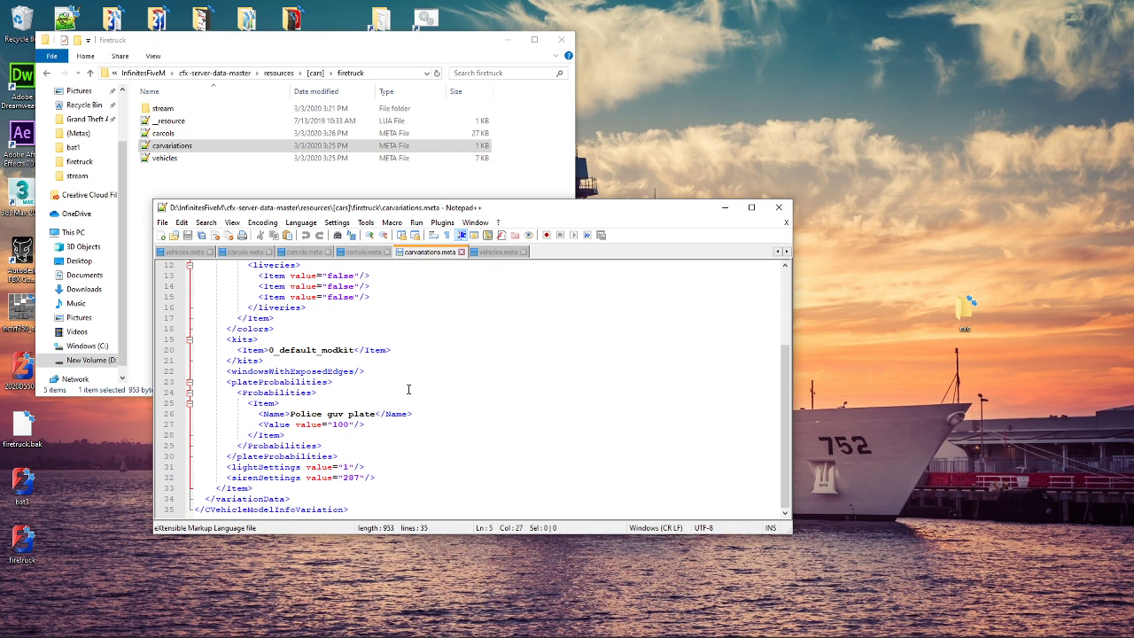
double_click(351, 478)
text(691)
key(ctrl+s)
click(779, 209)
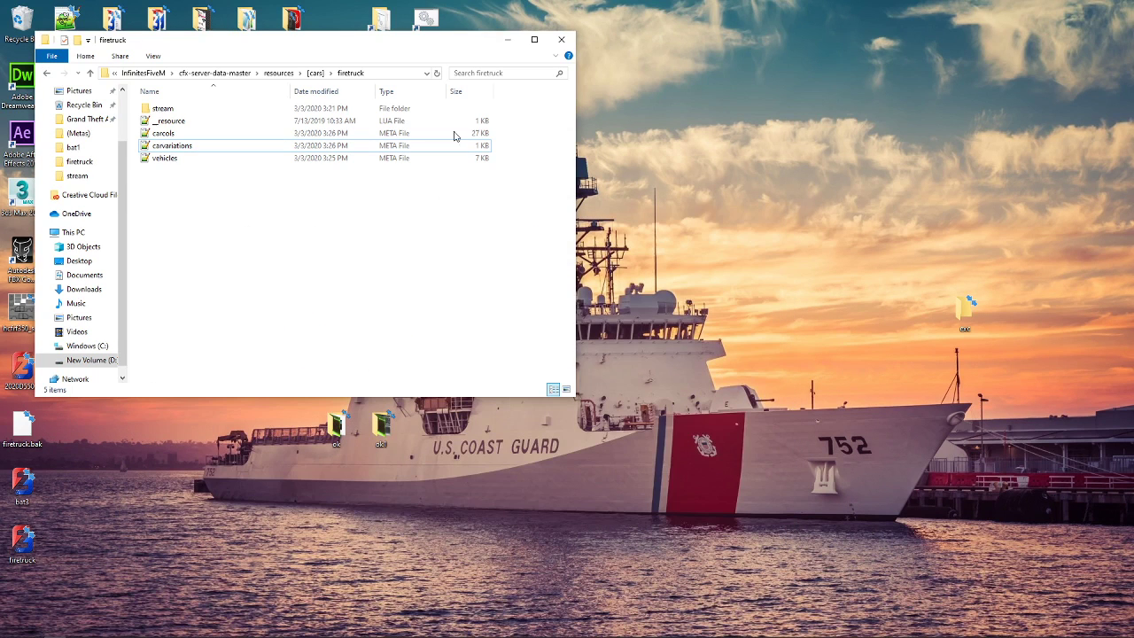
Close the firetruck folder and start the server with the runserver shortcut to load into it through FiveM
click(561, 40)
double_click(426, 18)
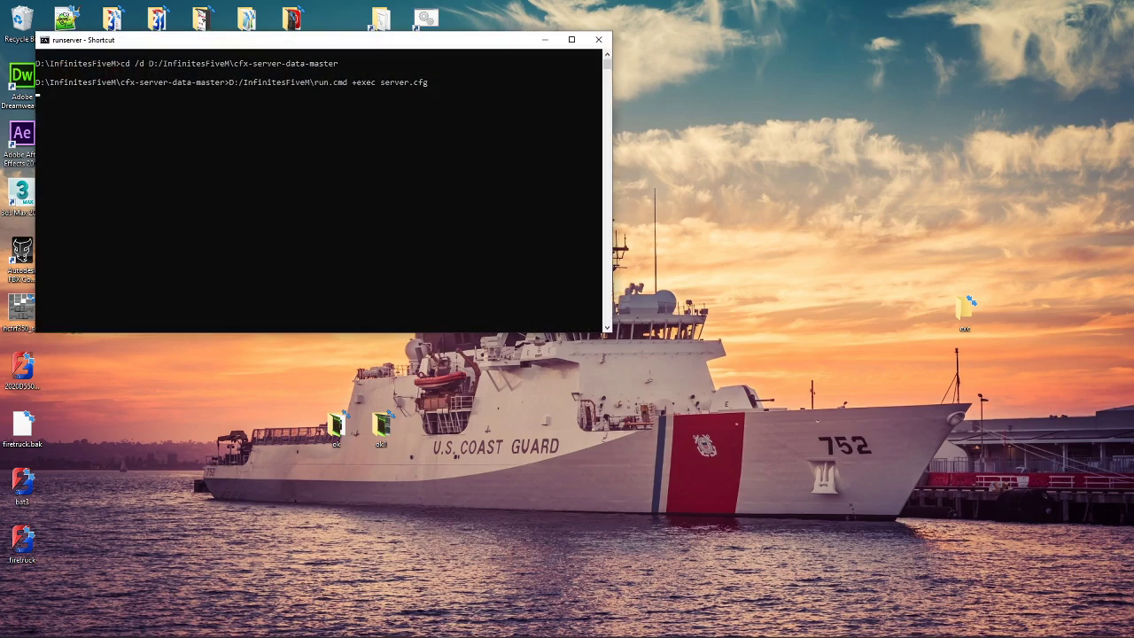
click(259, 534)
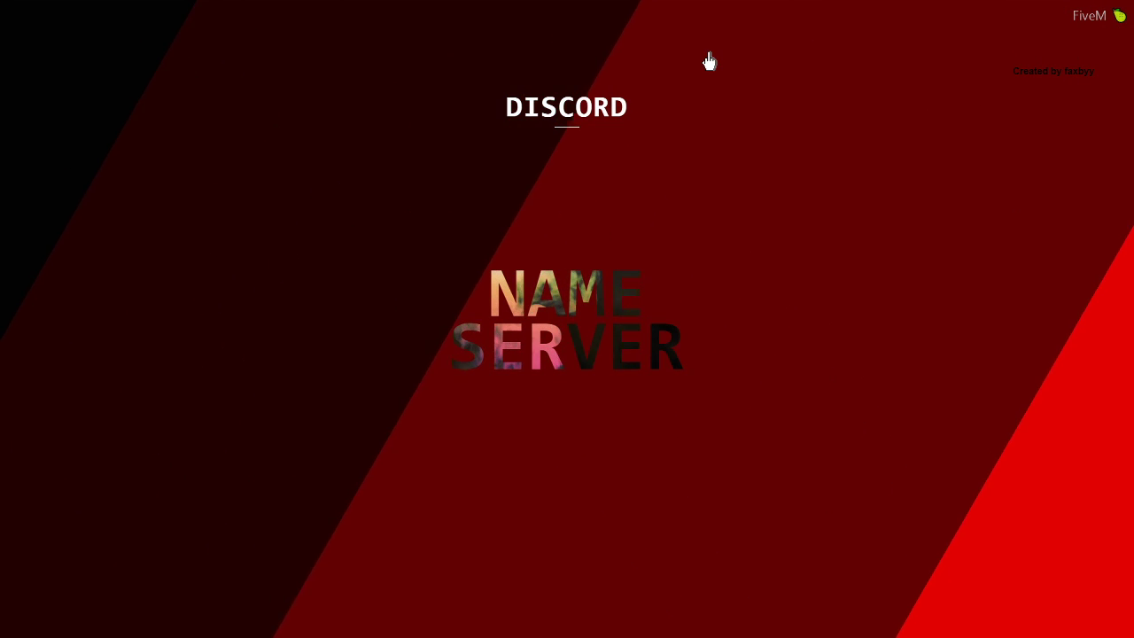
key(alt+Tab)
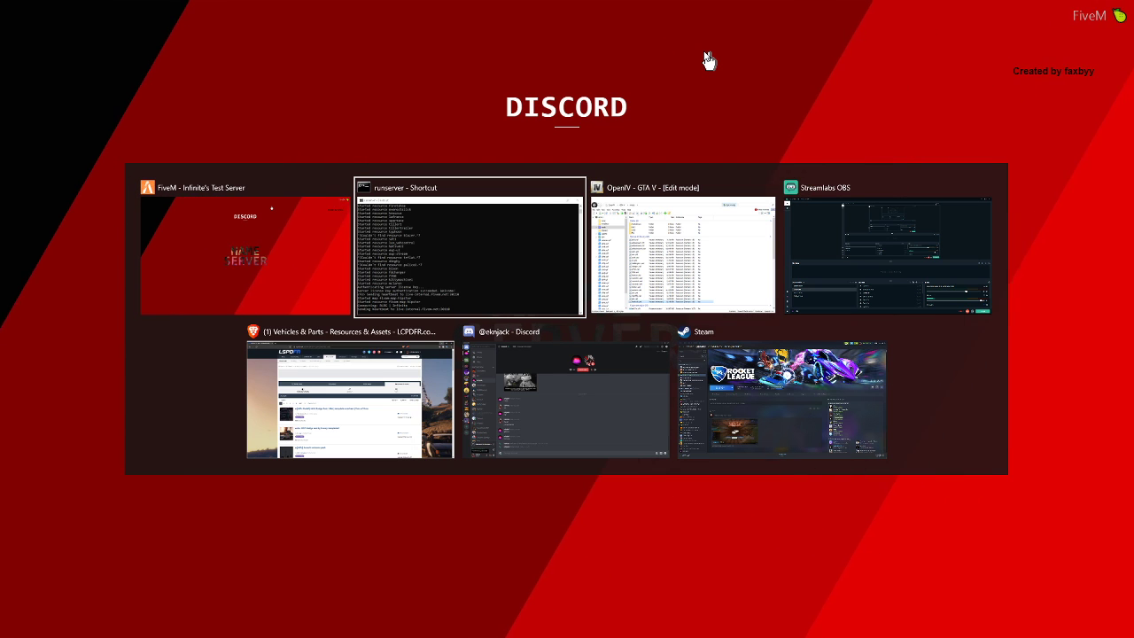
key(alt+Tab)
key(alt+Tab)
key(alt+Tab)
key(alt+Tab)
key(alt+Tab)
key(alt+Tab)
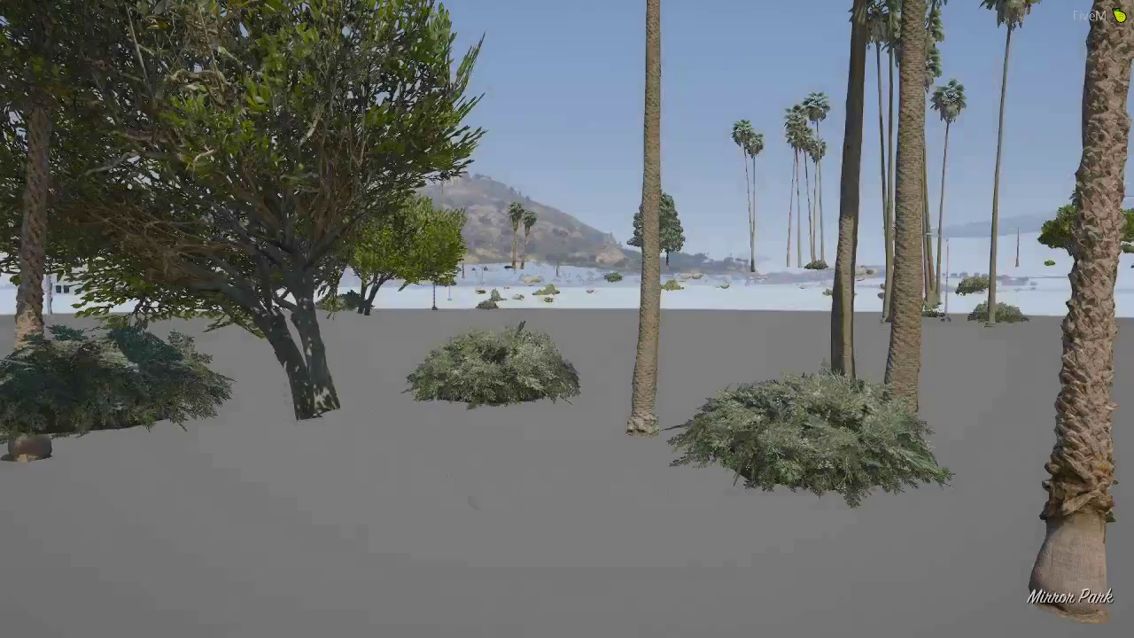
Spawn the firetruck by its name, firetruck, through the vehicle options of the Lambda Menu
key(F4)
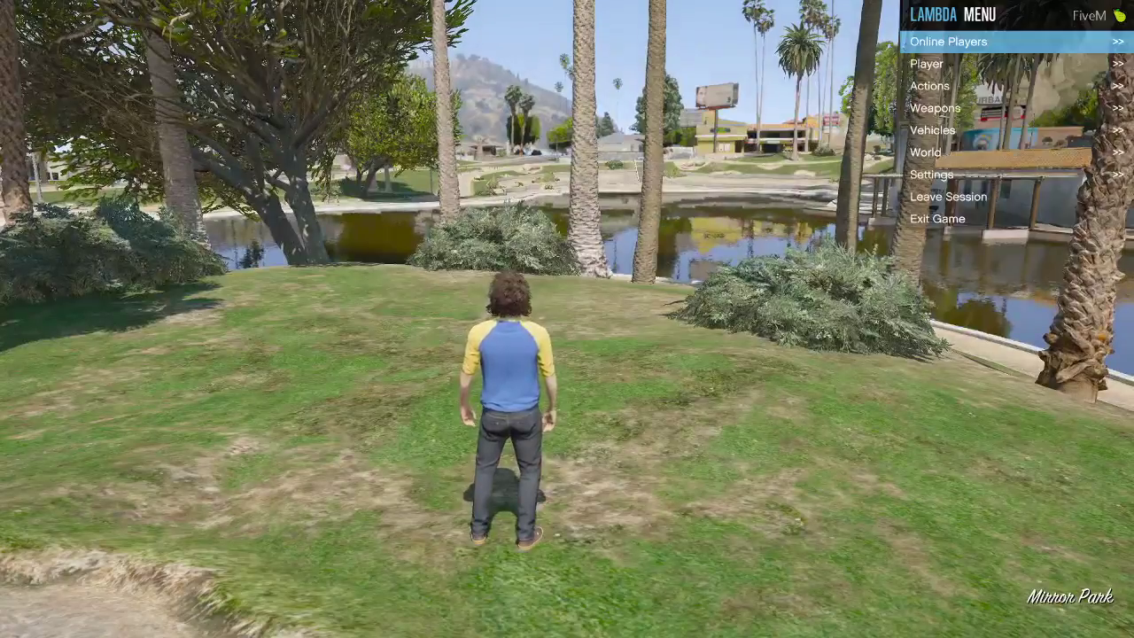
key(Down)
key(Down)
key(Down)
key(Down)
key(Return)
key(F4)
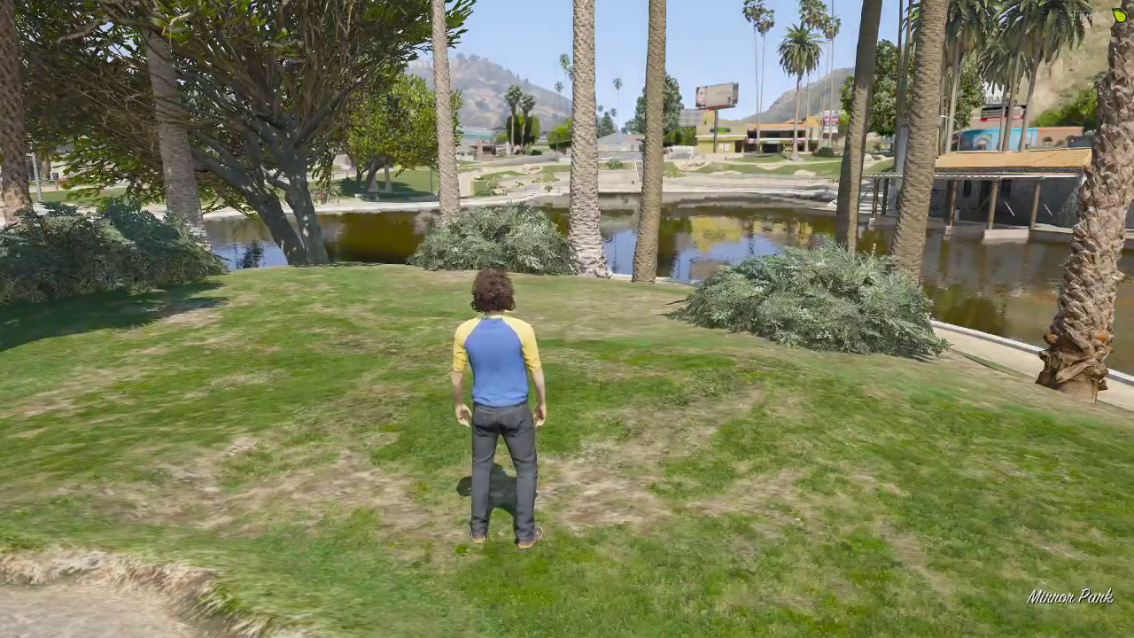
text(firetr)
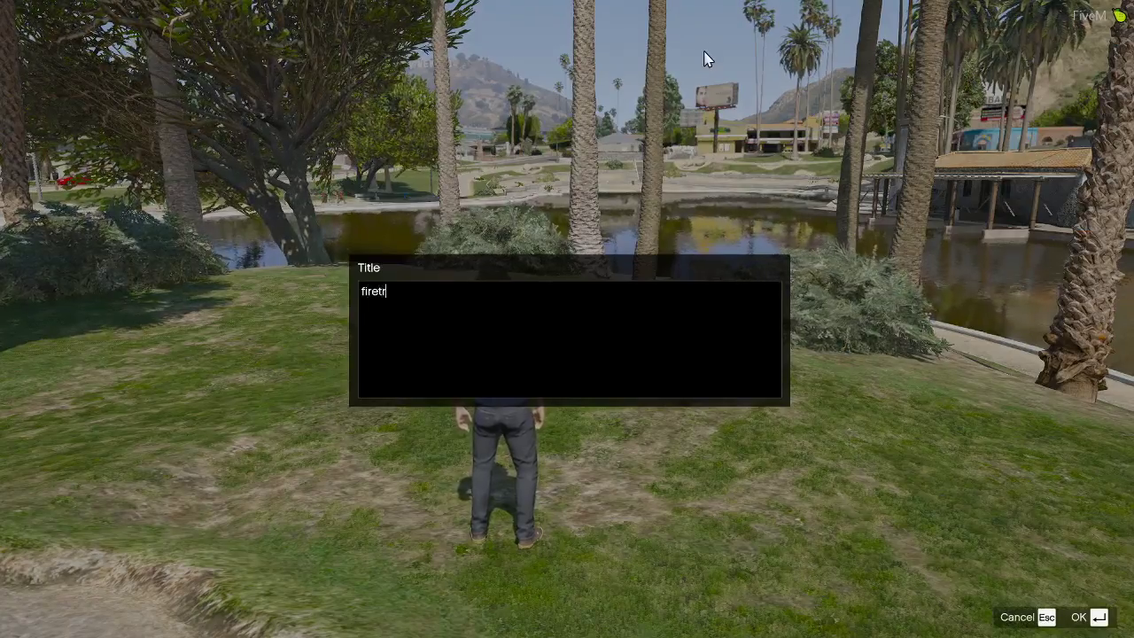
key(Return)
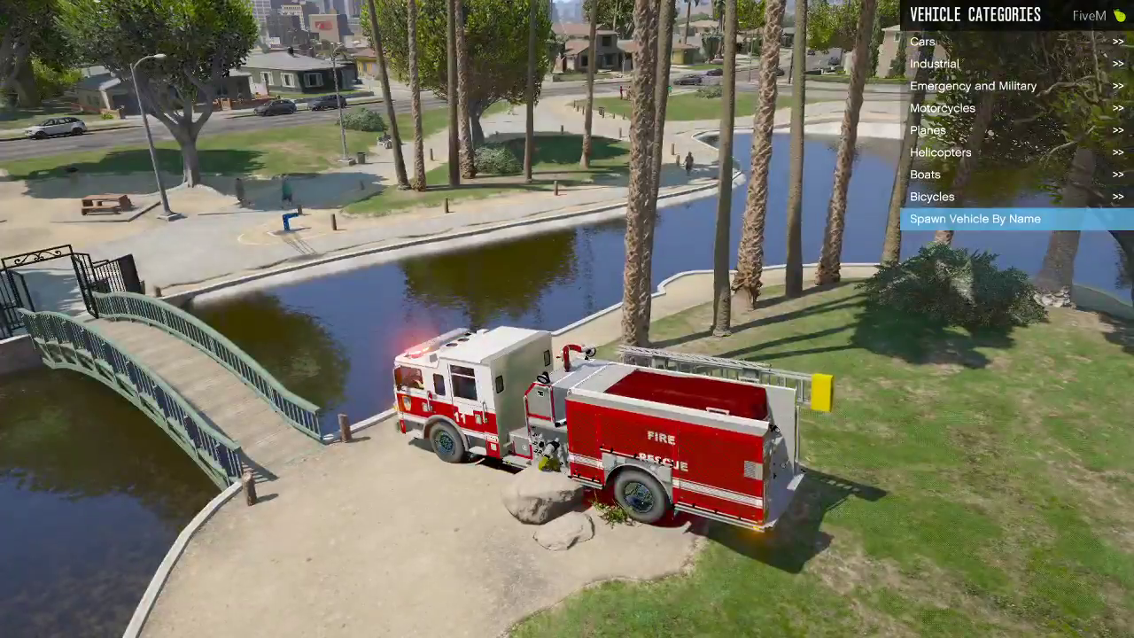
Get out of the firetruck and inspect its roof light bar up close in noclip mode, then leave noclip
key(e)
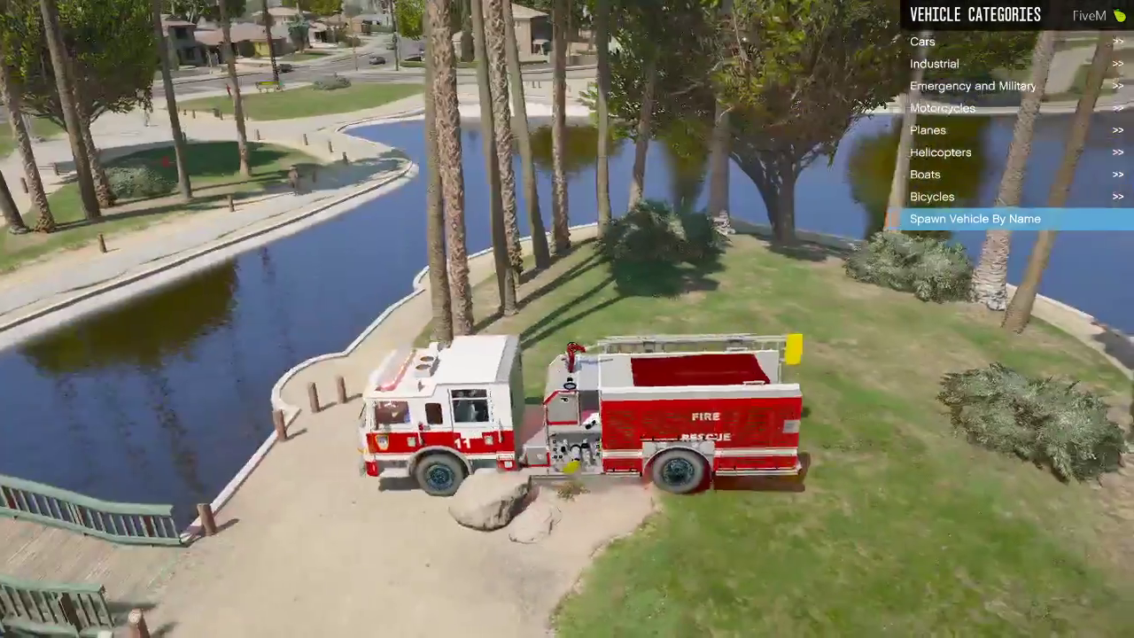
key(BackSpace)
key(f)
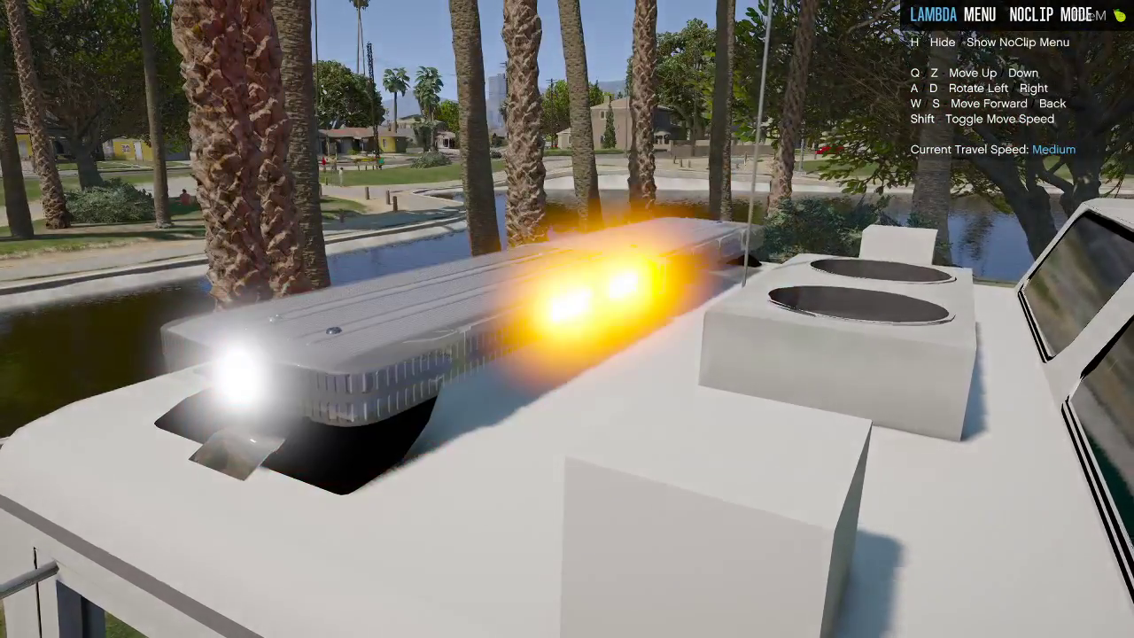
key(z)
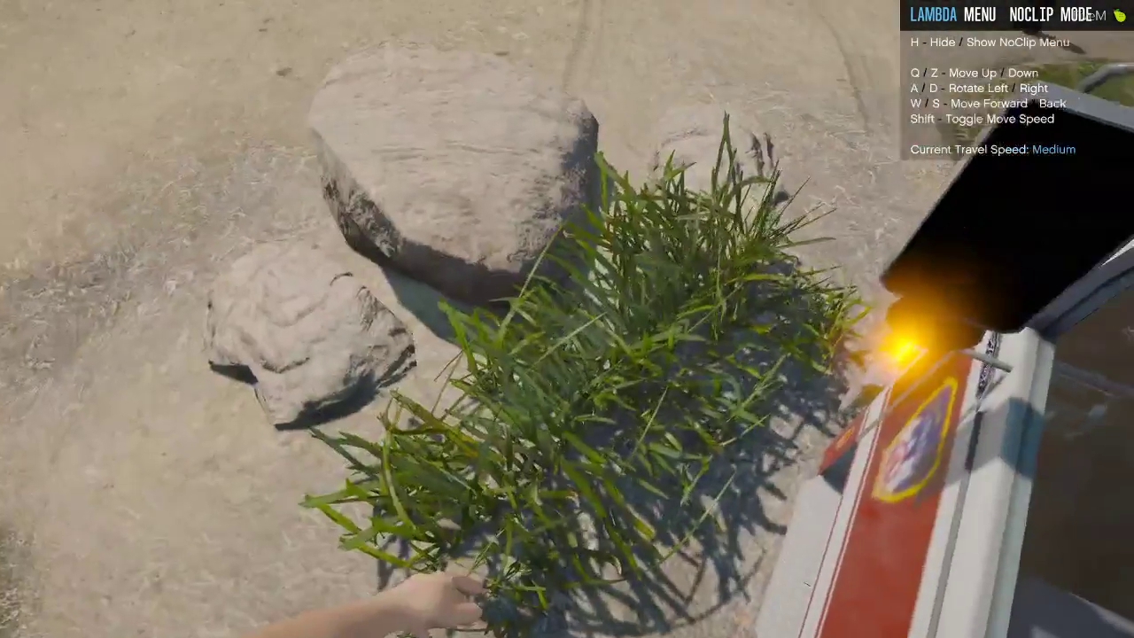
key(F2)
key(v)
key(w)
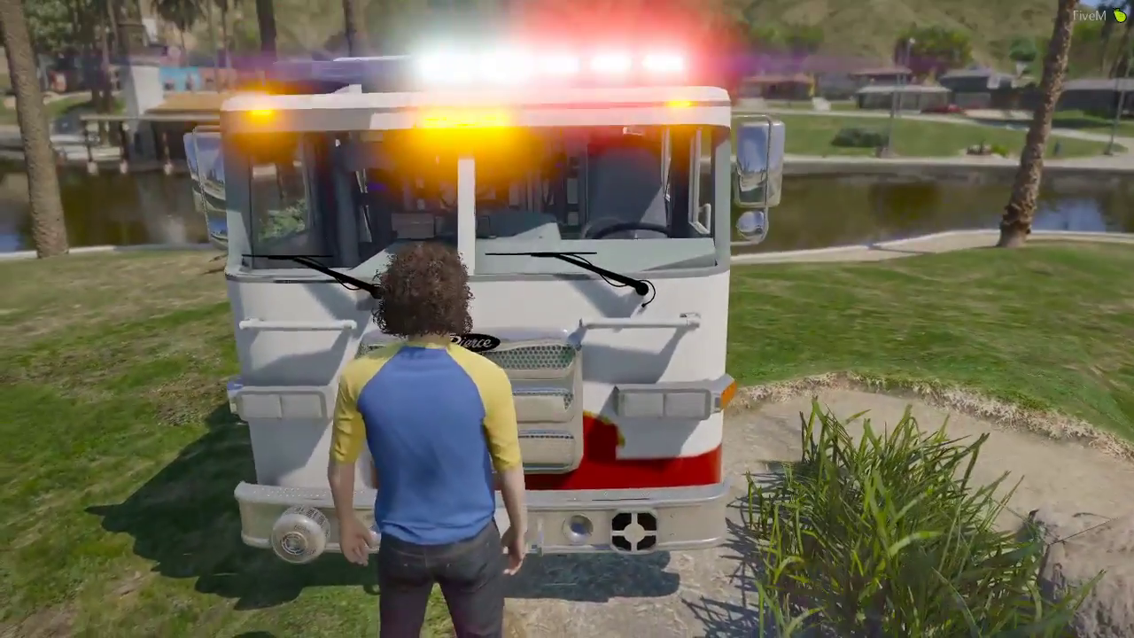
Walk around the firetruck to examine its flashing lights and body textures from all sides, then switch to Streamlabs OBS
key(d)
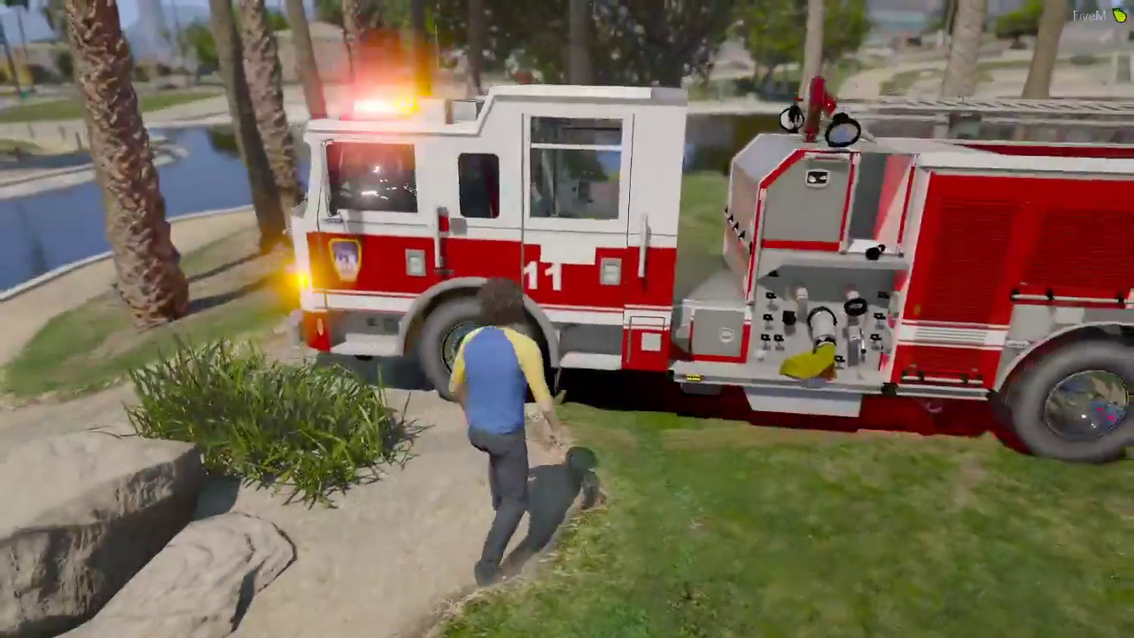
key(w)
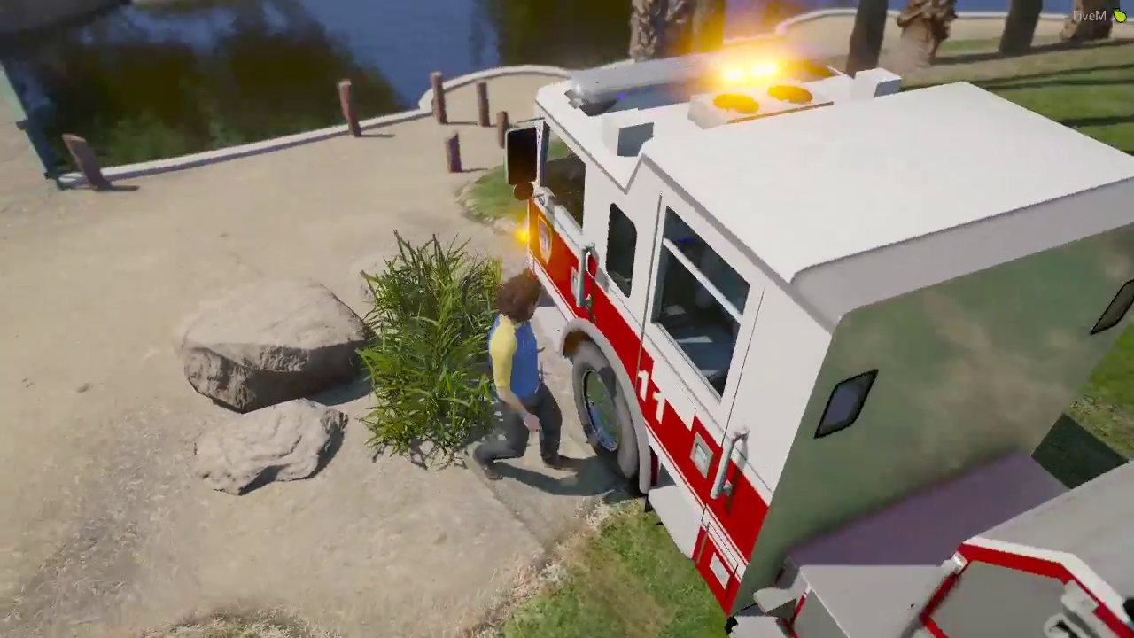
key(f)
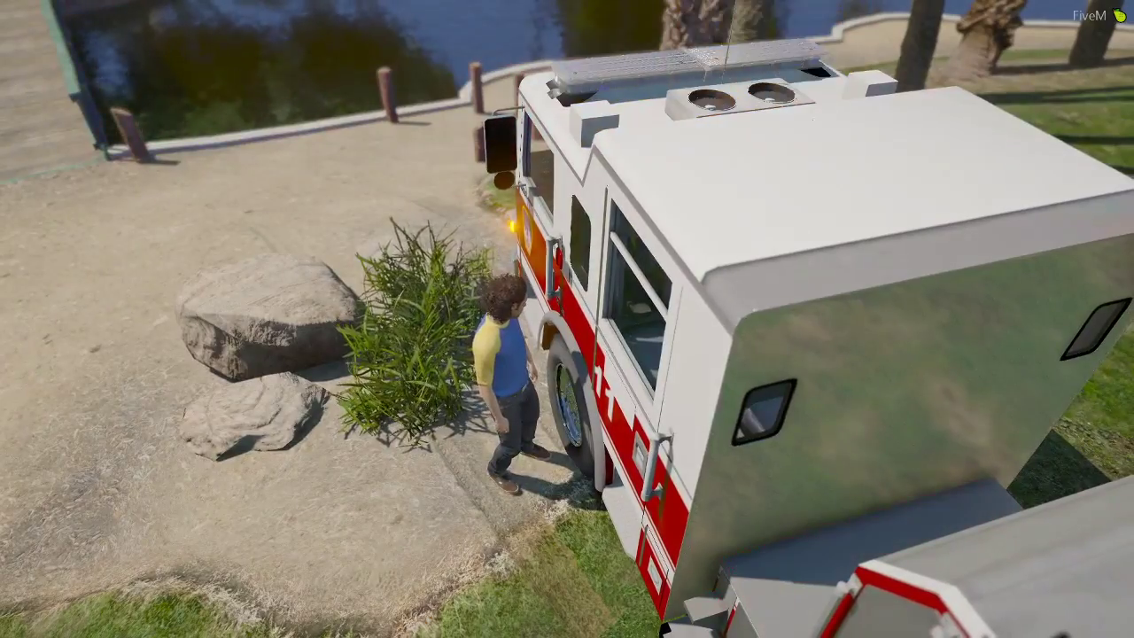
key(w)
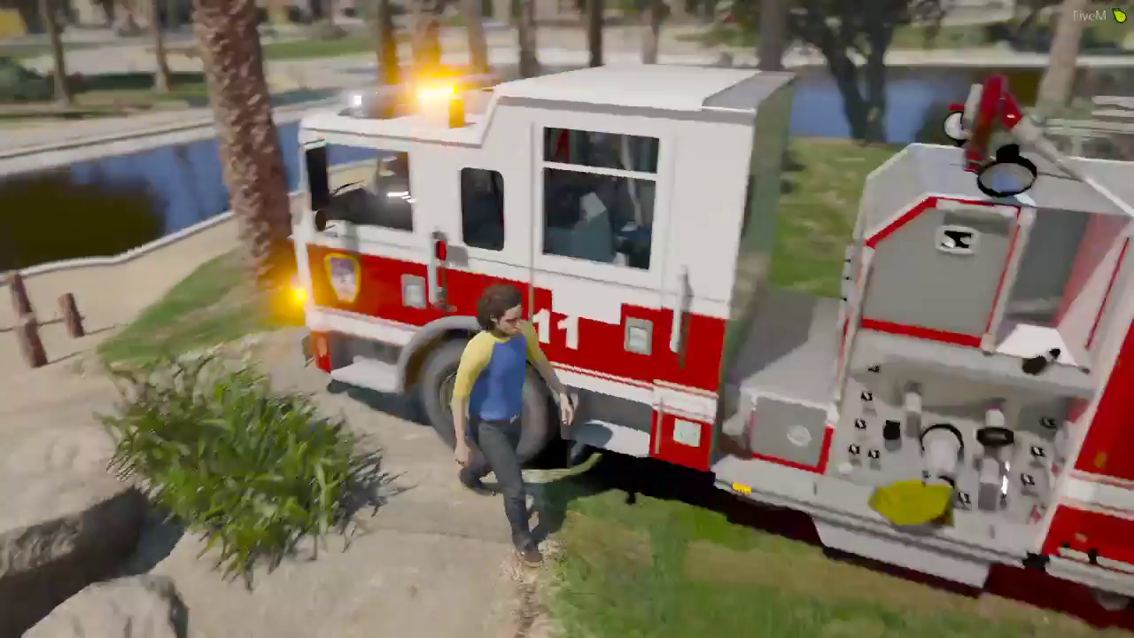
key(a)
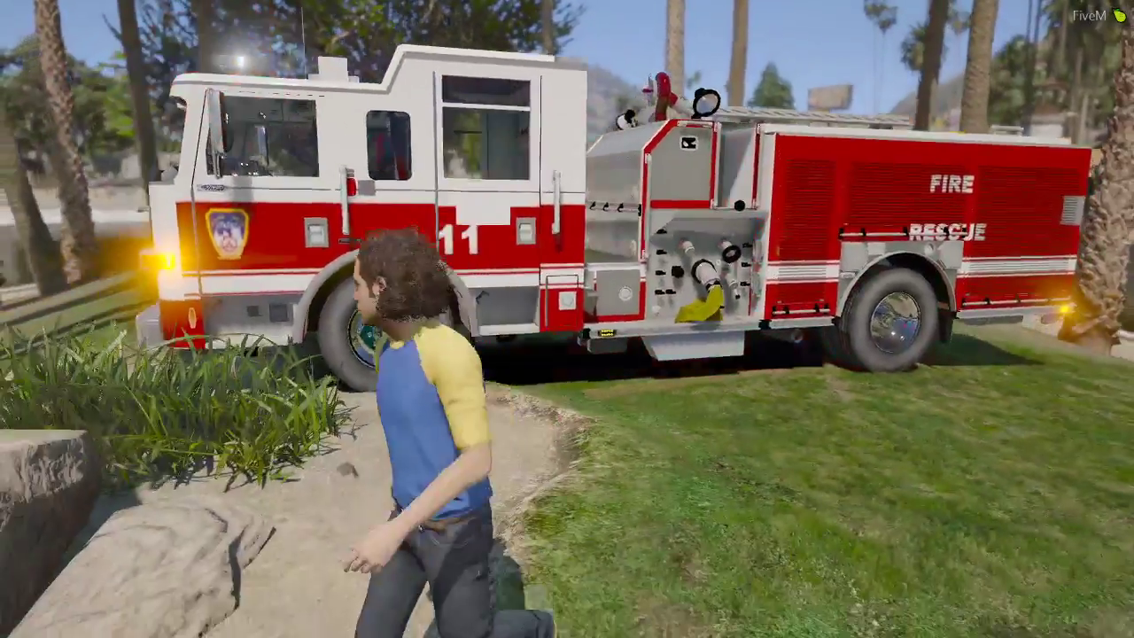
key(w)
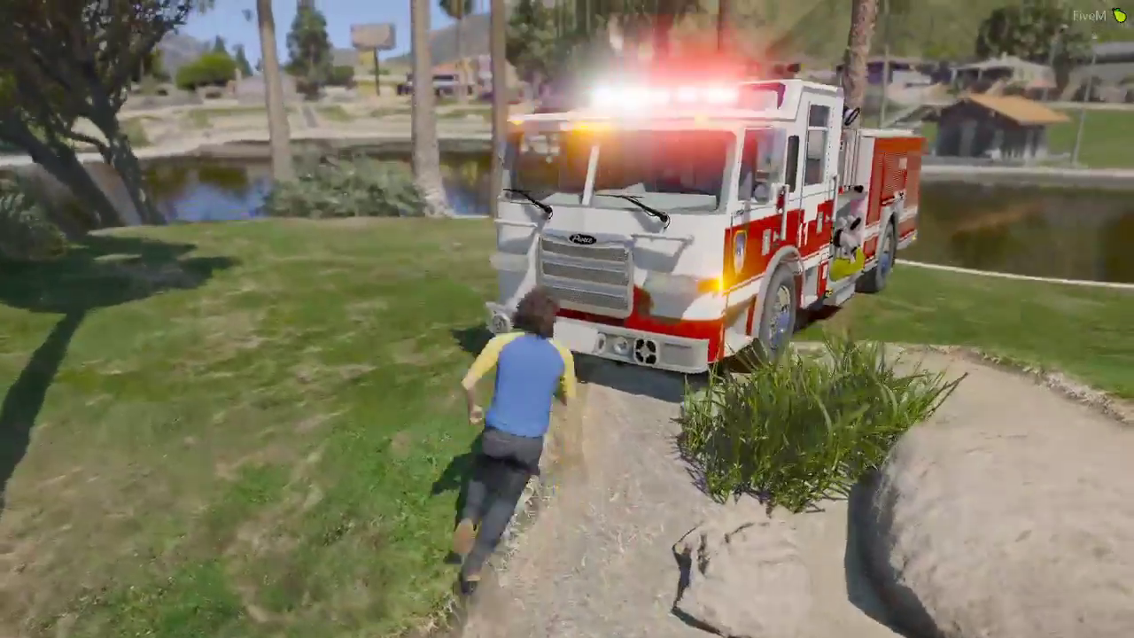
key(w)
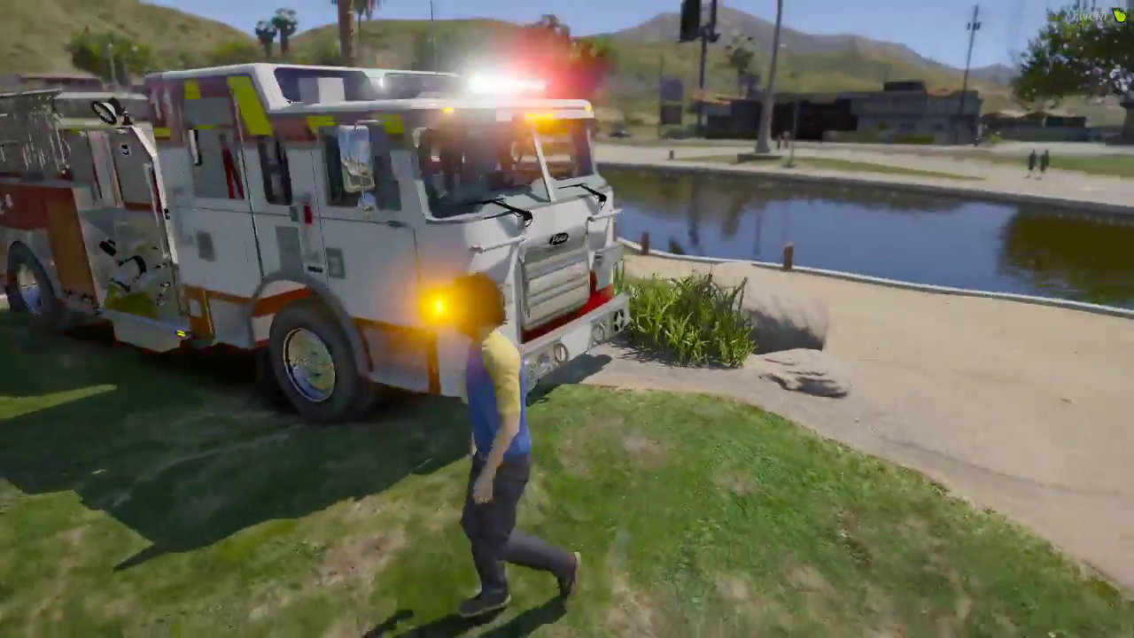
key(s)
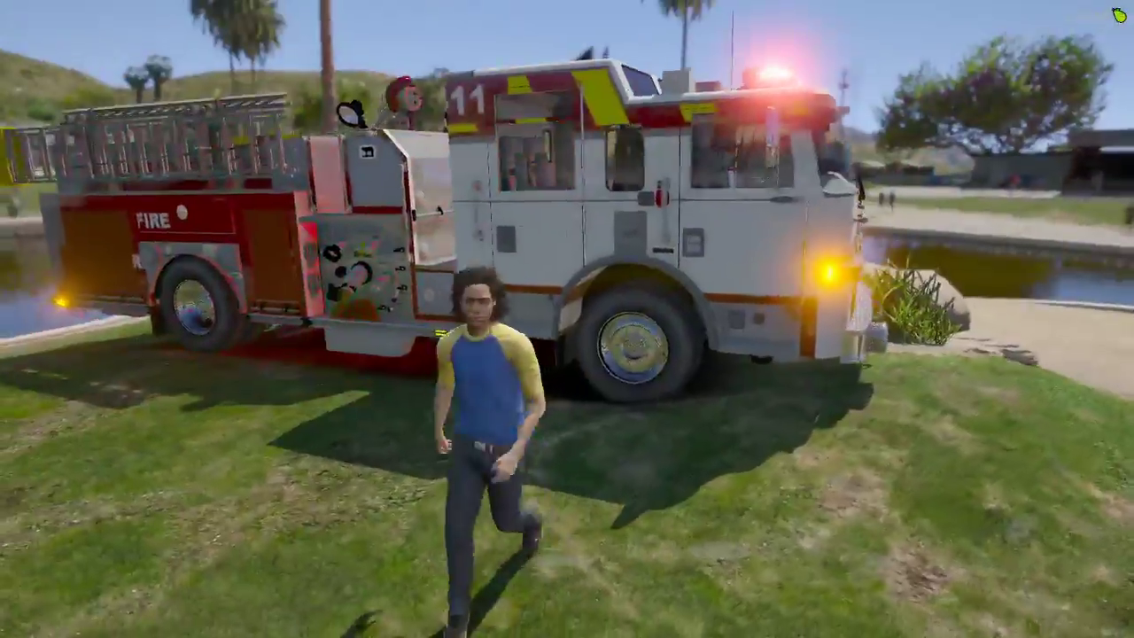
key(d)
key(w)
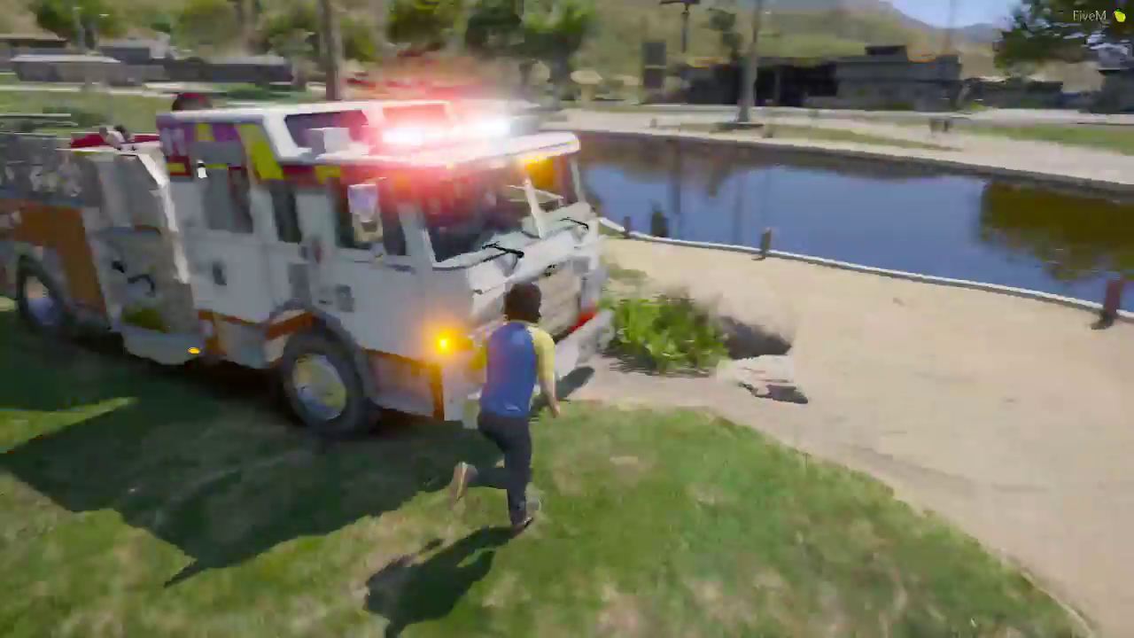
key(d)
key(w)
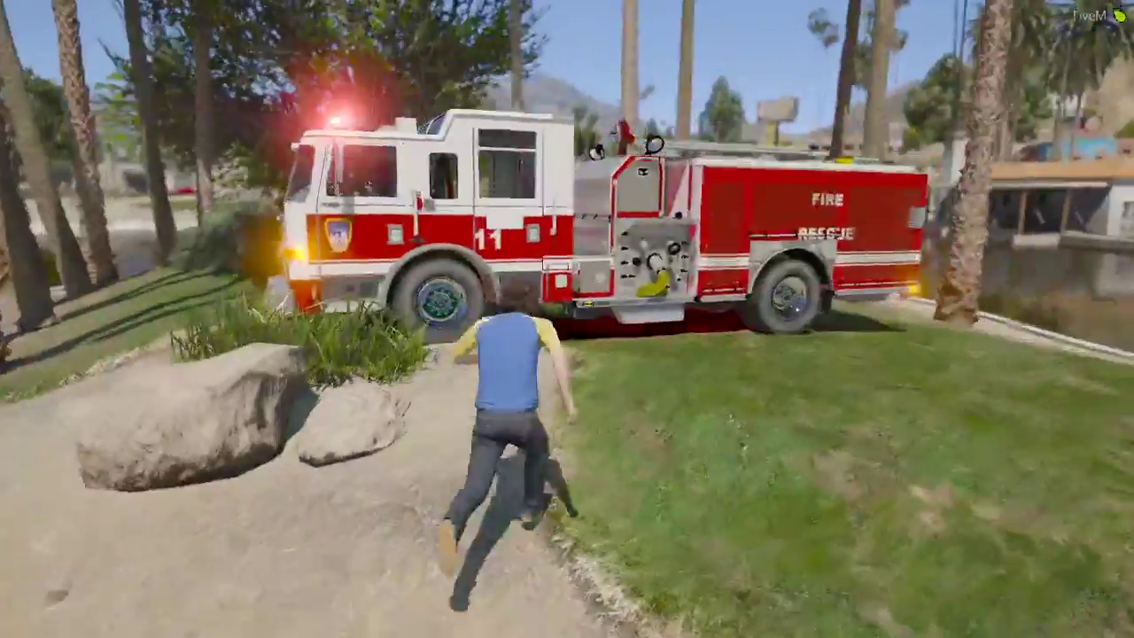
key(s)
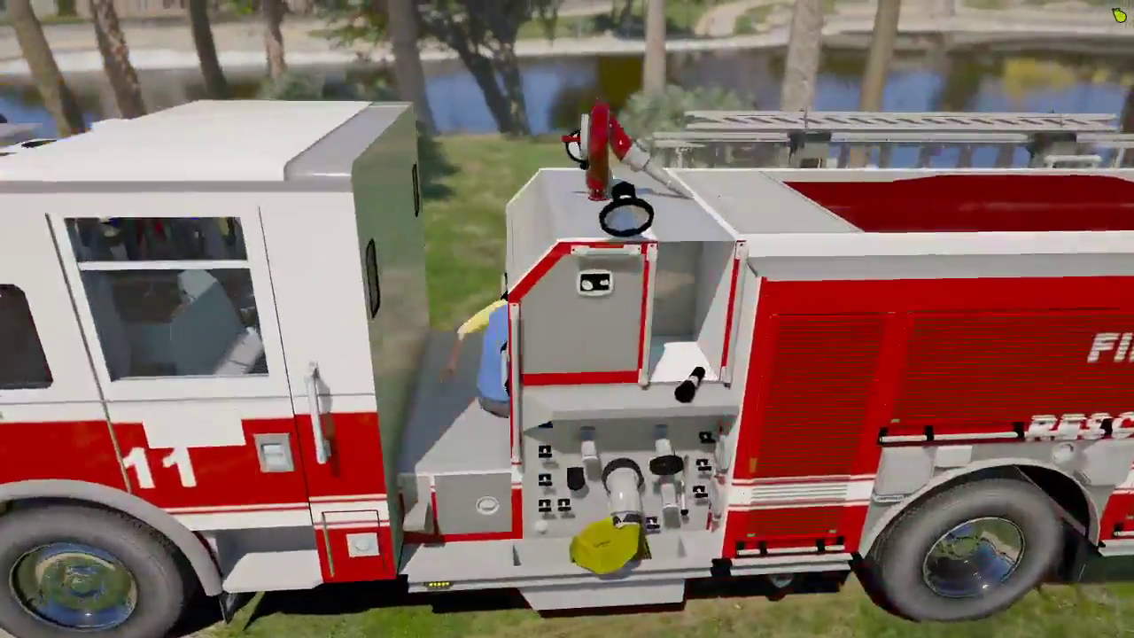
key(a)
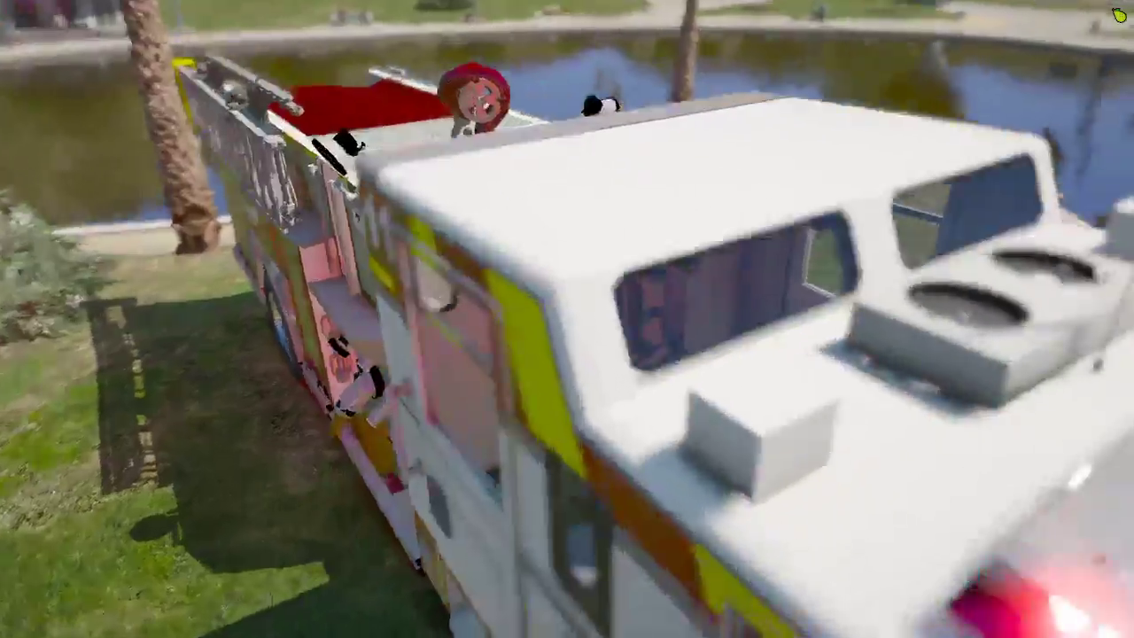
key(s)
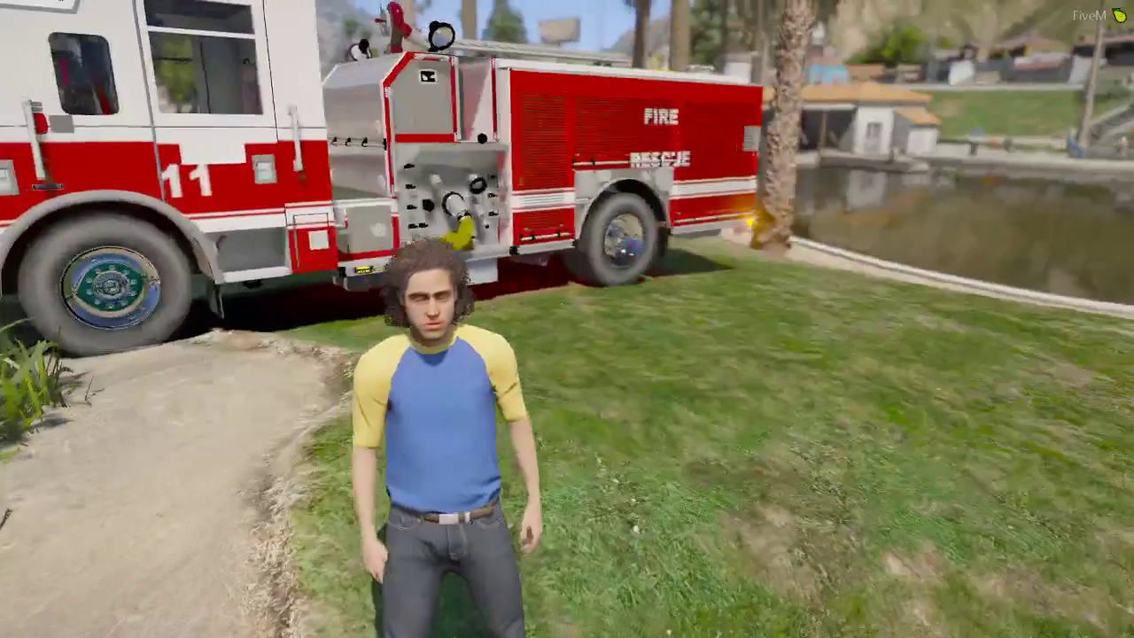
key(alt+Tab)
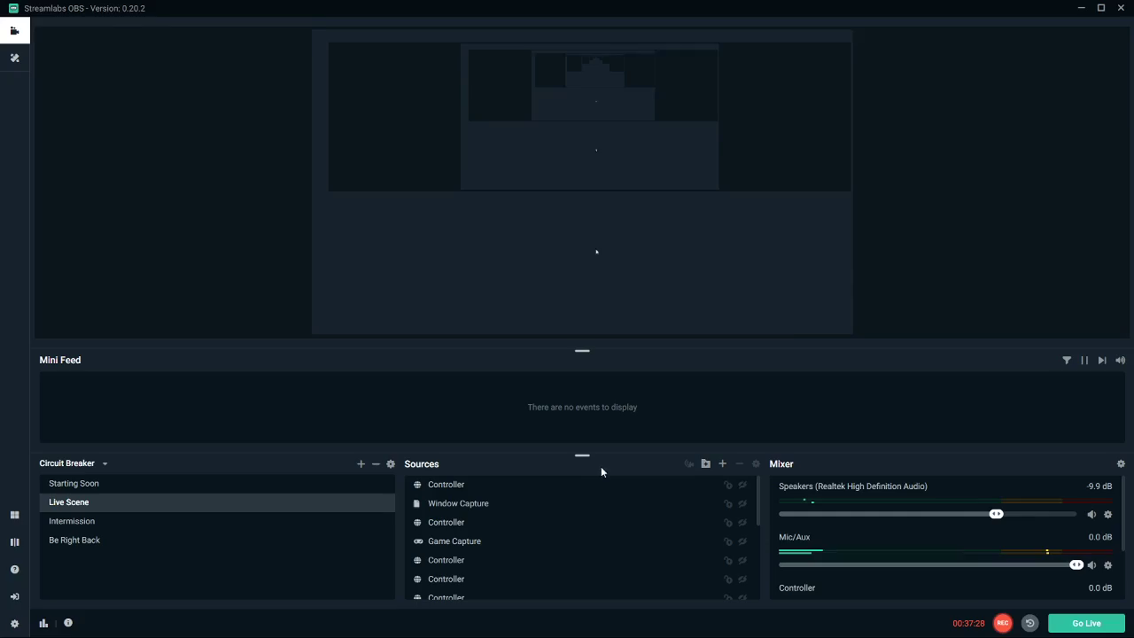